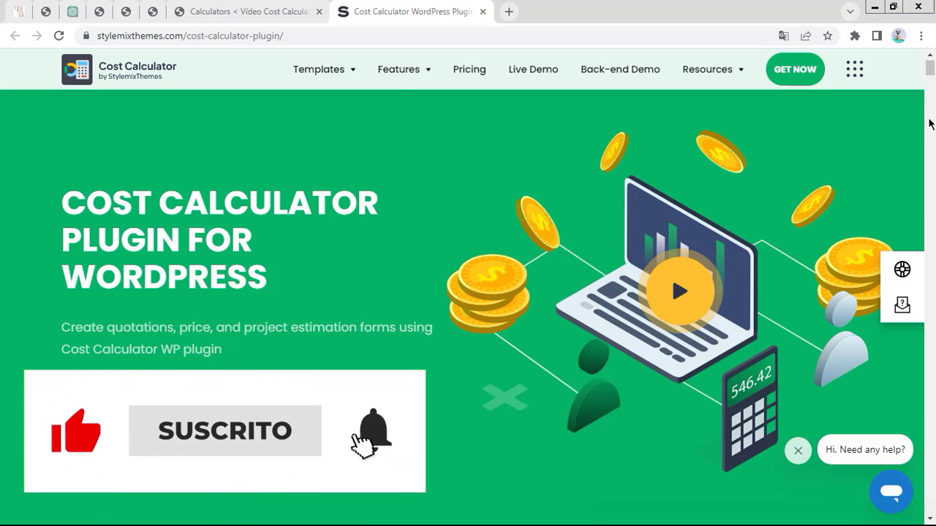
Step: Scroll through the Cost Calculator website's page content
scroll(930, 73, "down", 10)
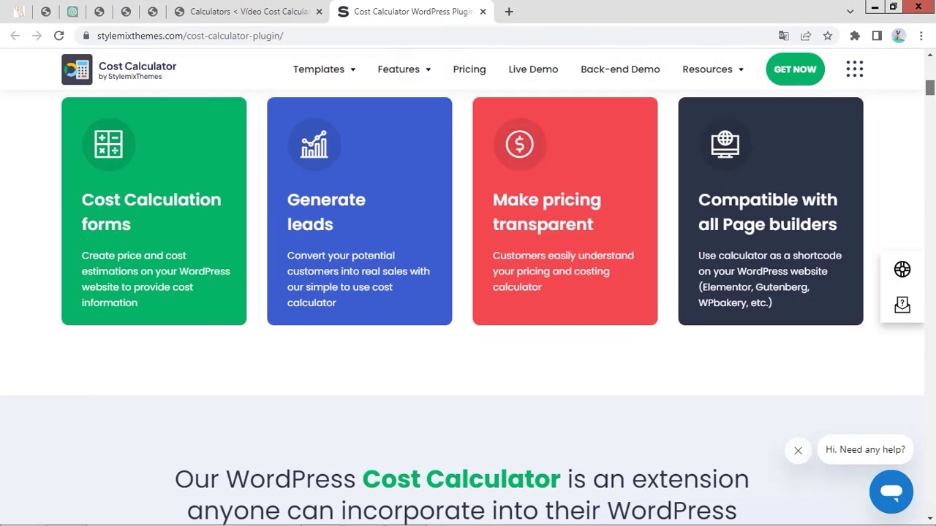
scroll(362, 103, "up", 1)
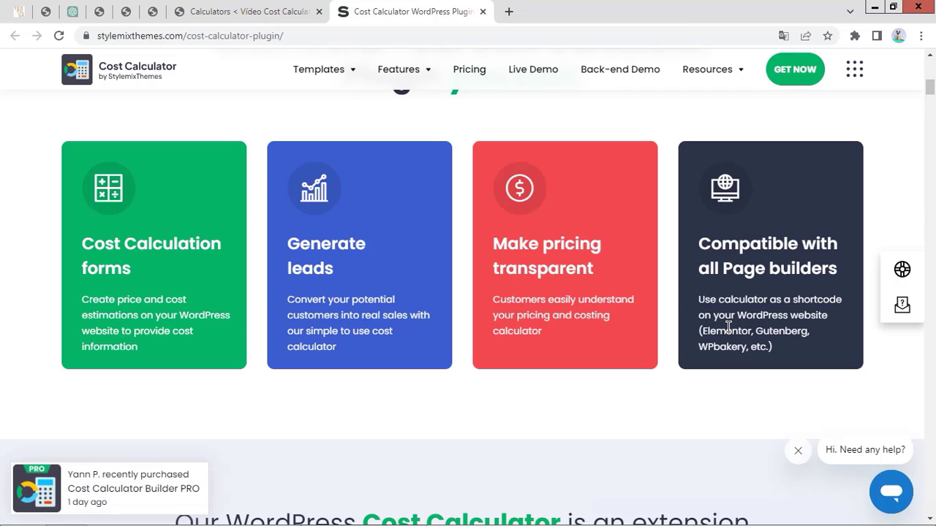
scroll(728, 327, "down", 7)
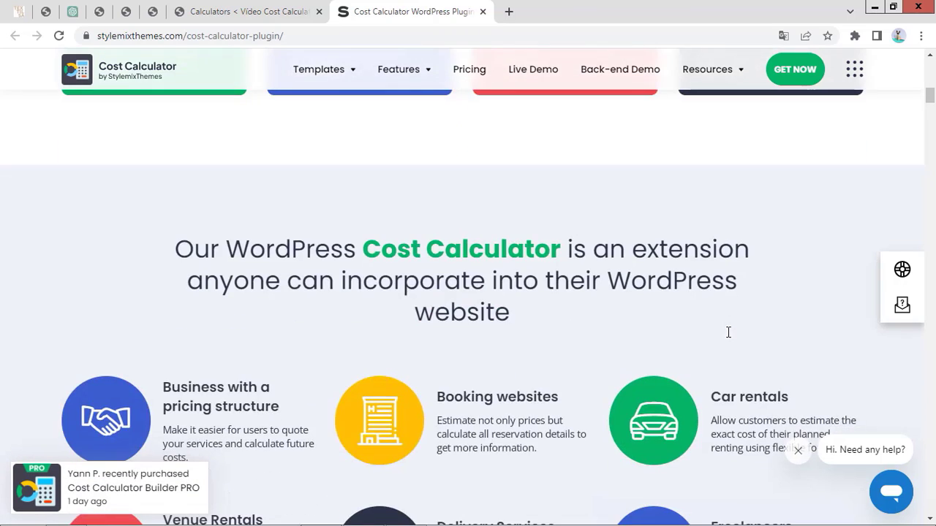
scroll(728, 333, "up", 1)
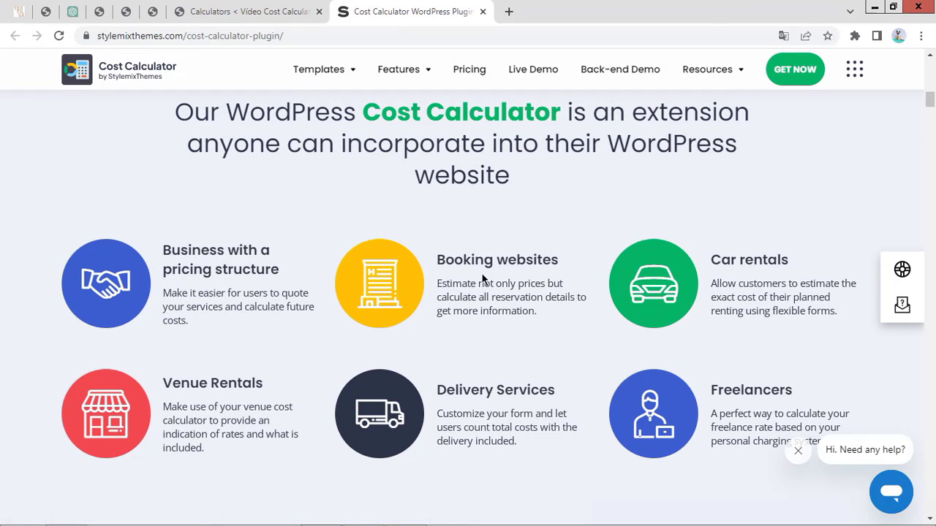
scroll(482, 278, "down", 1)
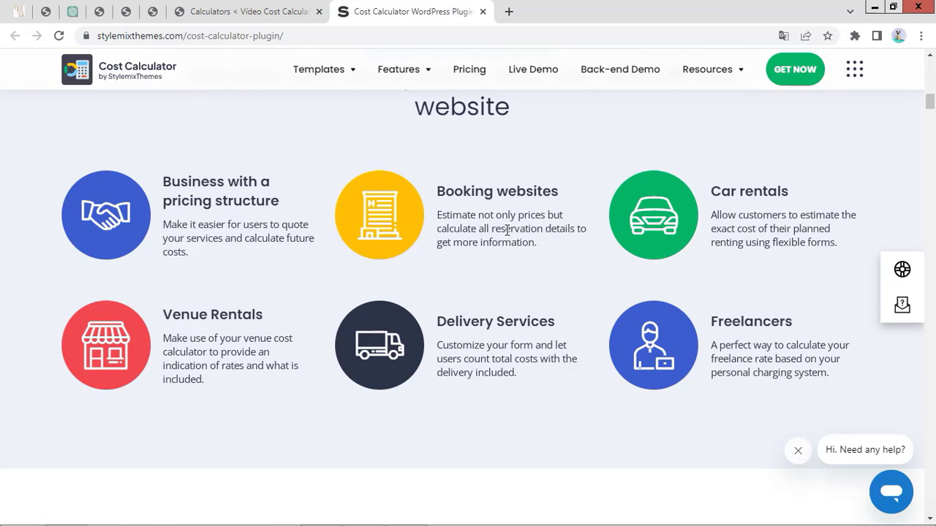
scroll(649, 356, "down", 3)
scroll(648, 356, "down", 4)
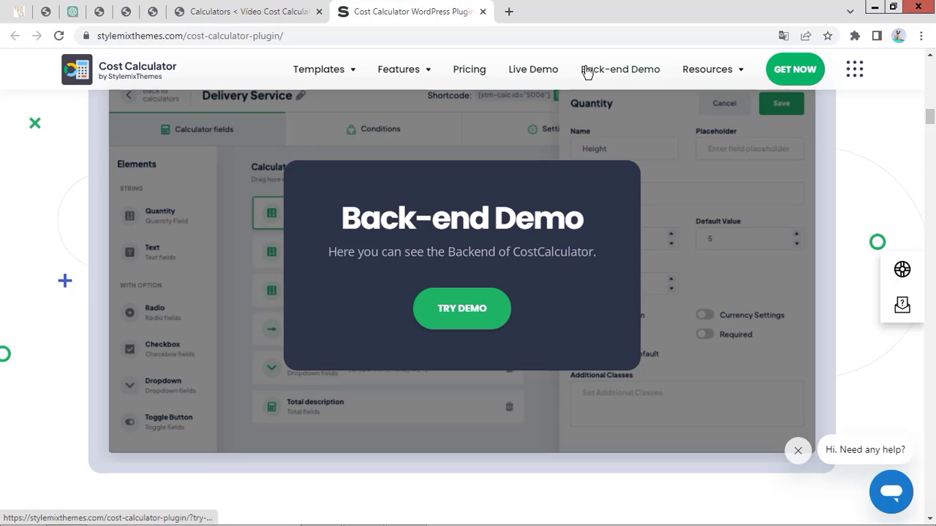
scroll(529, 326, "down", 8)
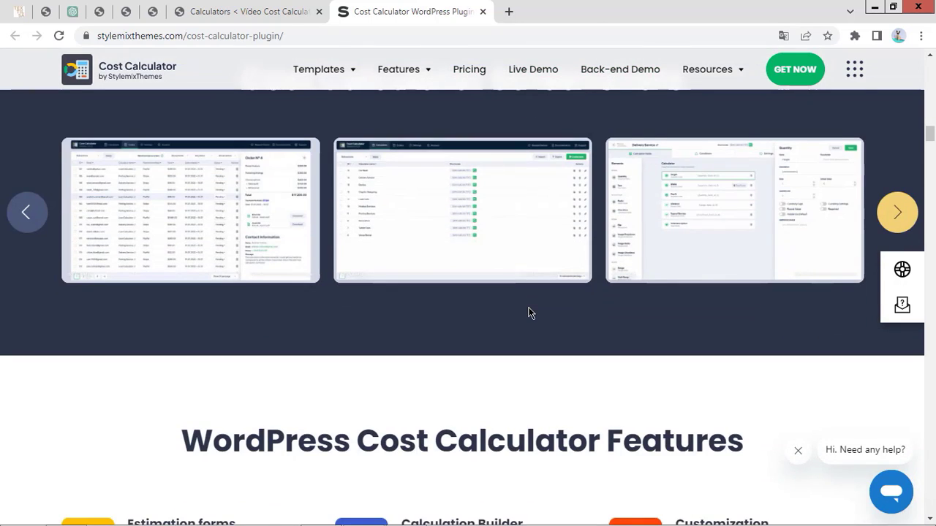
scroll(530, 313, "up", 1)
scroll(529, 308, "down", 6)
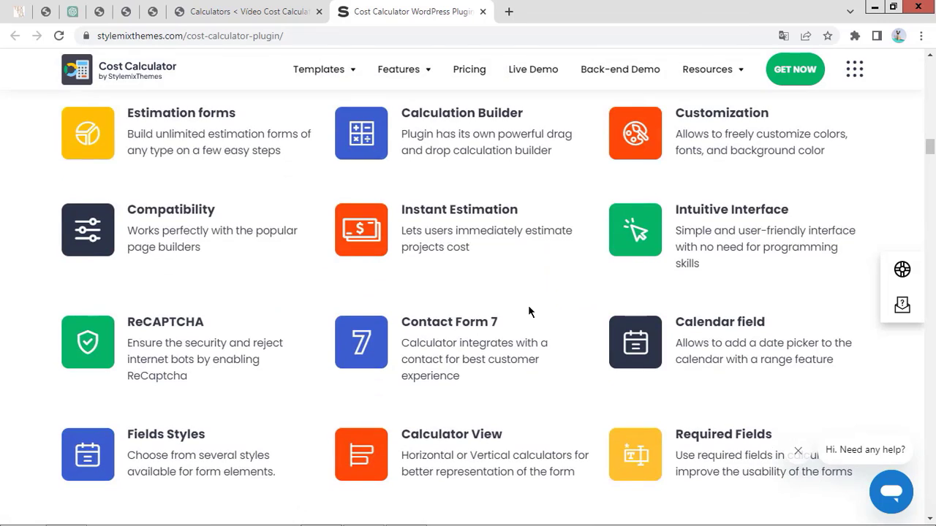
scroll(528, 305, "up", 2)
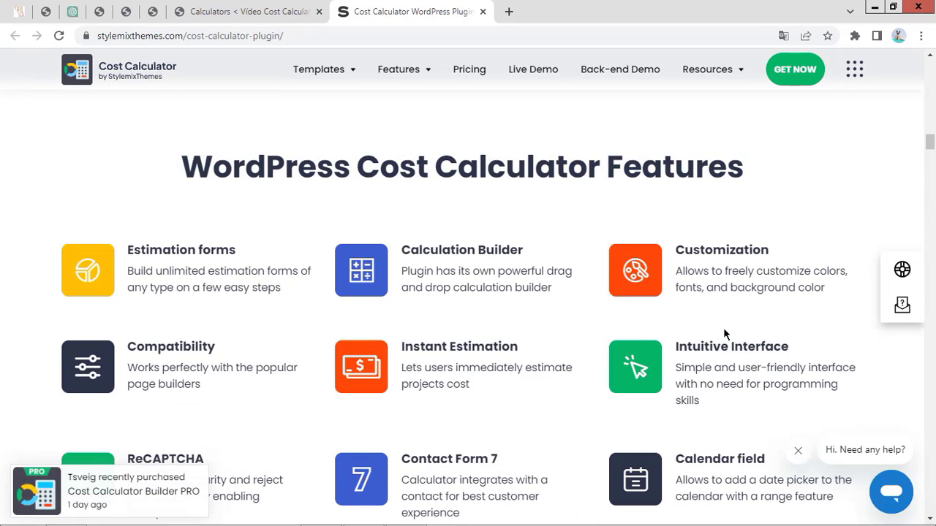
scroll(723, 329, "down", 2)
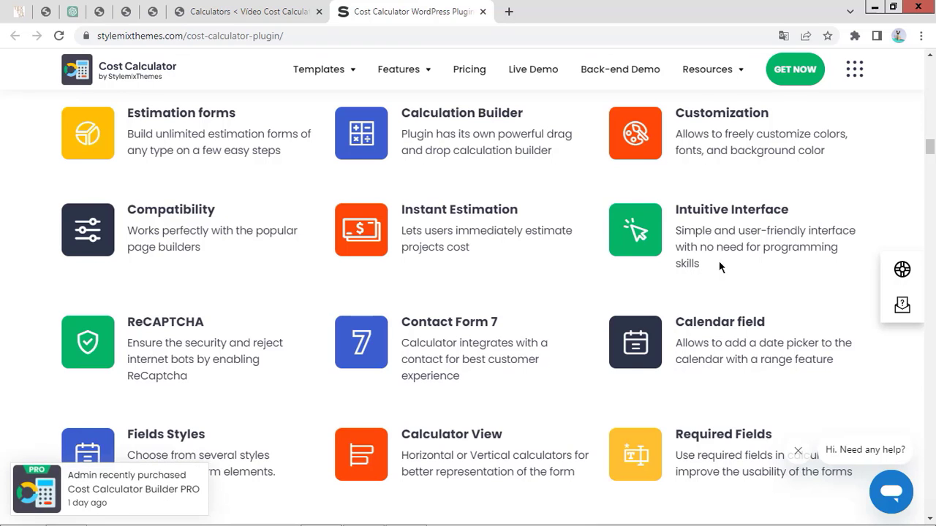
scroll(726, 285, "down", 2)
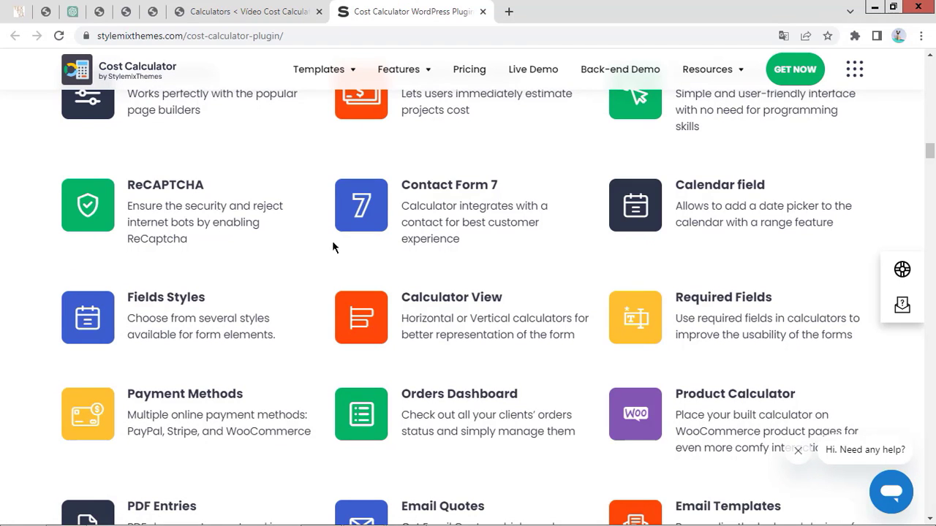
scroll(495, 329, "down", 1)
scroll(495, 329, "down", 2)
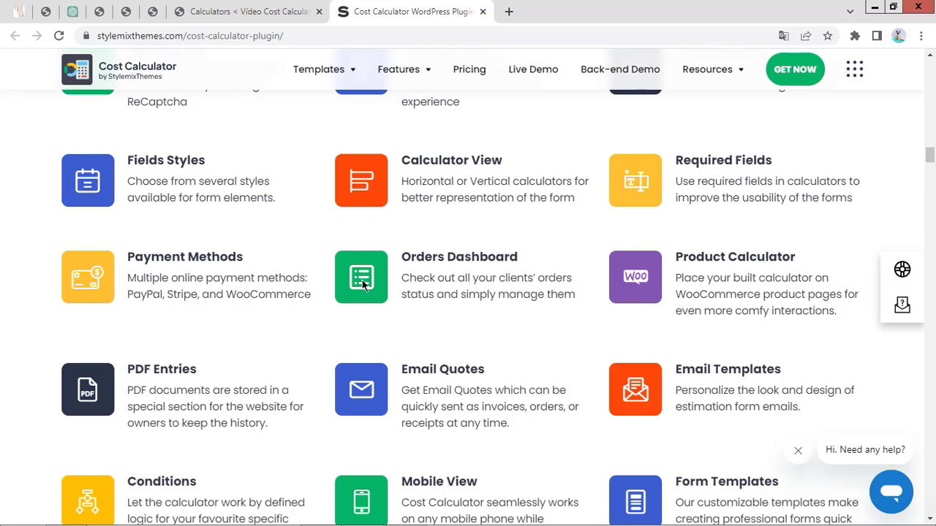
scroll(304, 282, "down", 2)
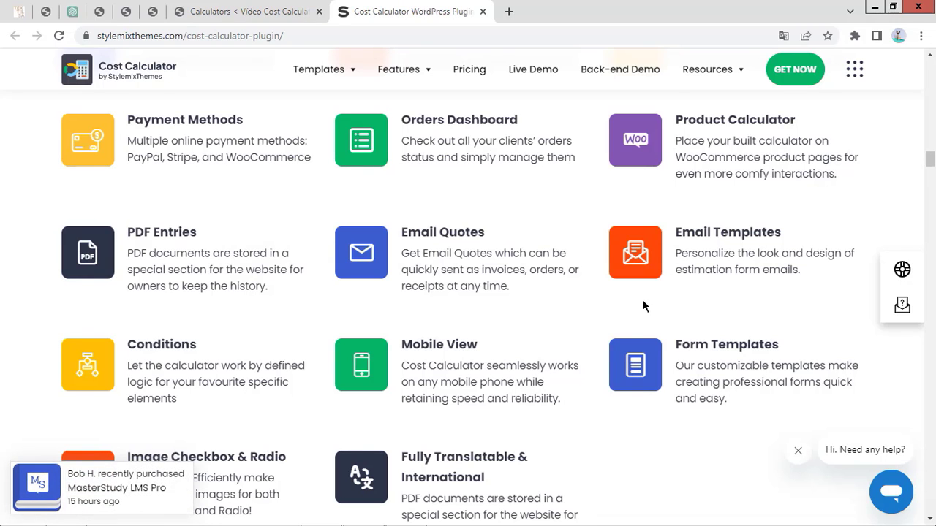
scroll(644, 306, "down", 2)
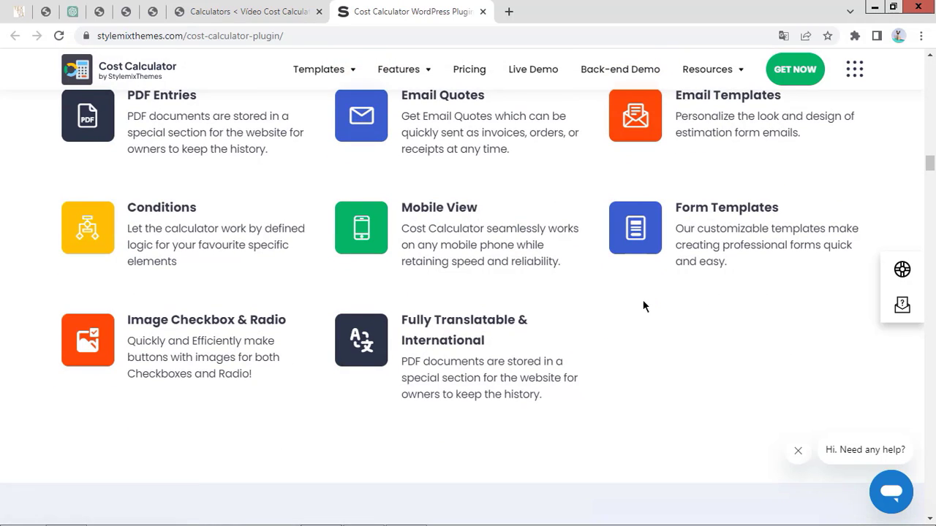
scroll(643, 307, "down", 4)
scroll(643, 306, "down", 3)
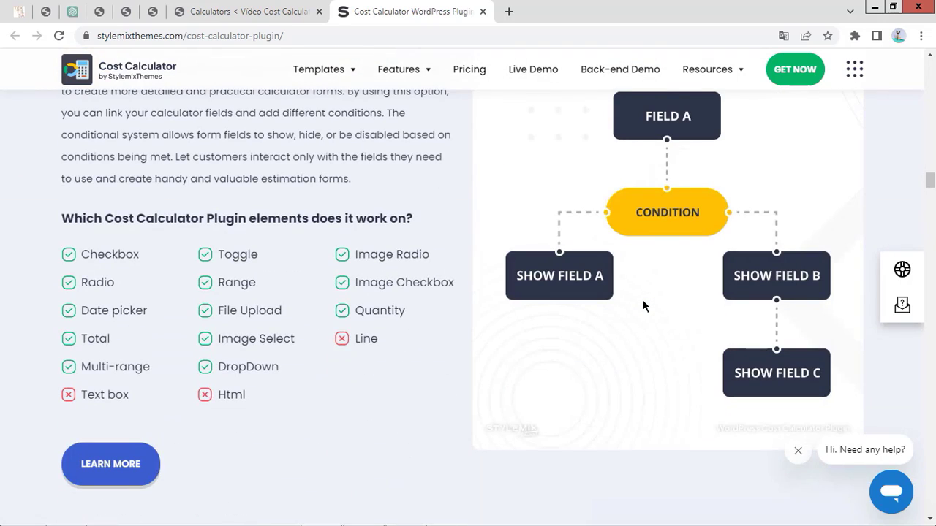
scroll(644, 307, "down", 12)
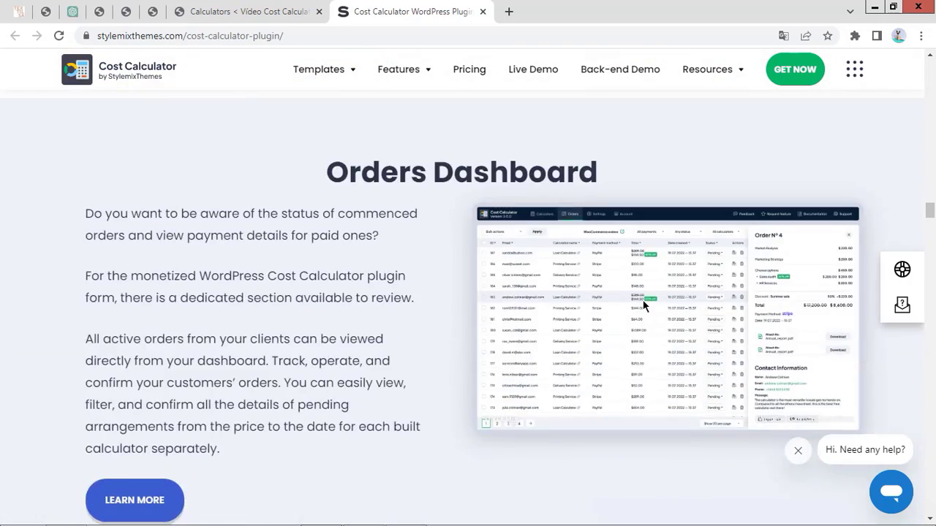
scroll(644, 306, "down", 12)
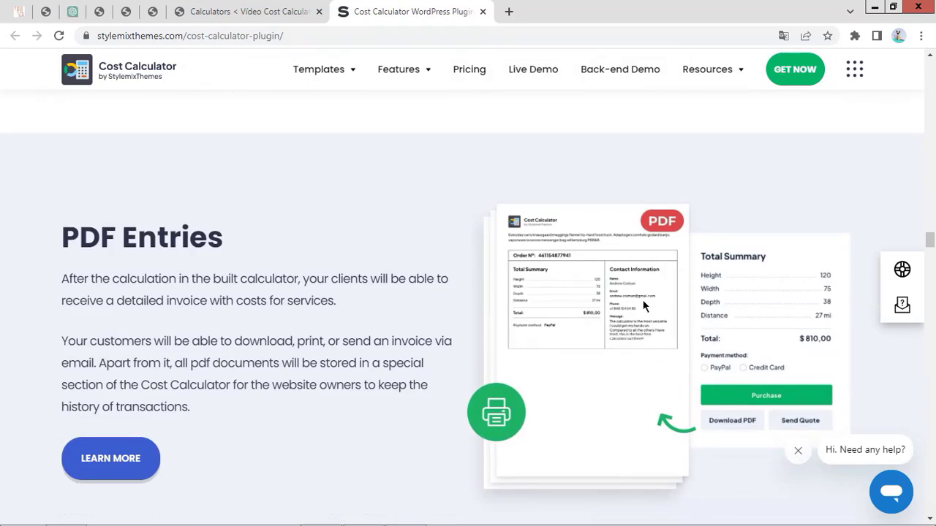
scroll(454, 307, "up", 20)
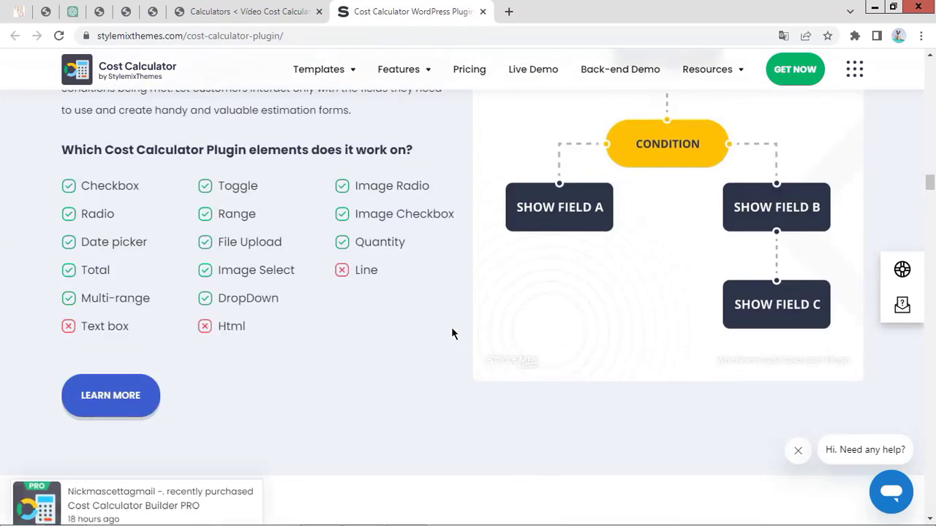
scroll(452, 334, "up", 5)
scroll(451, 334, "down", 12)
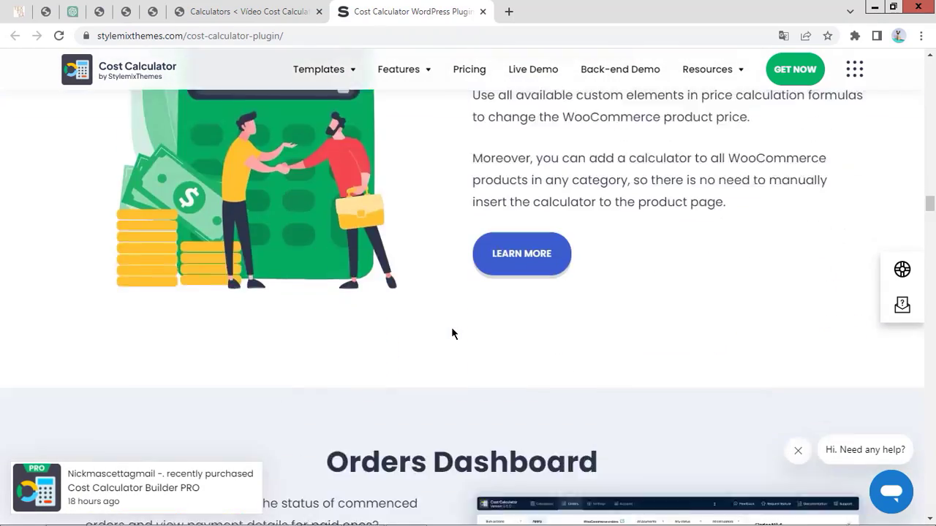
scroll(451, 334, "down", 4)
scroll(452, 334, "down", 5)
scroll(629, 270, "up", 3)
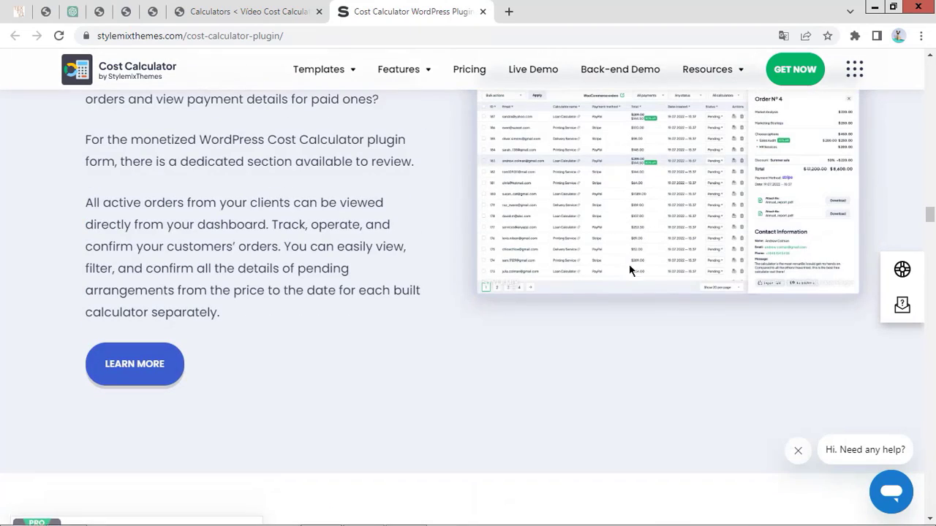
scroll(604, 304, "down", 5)
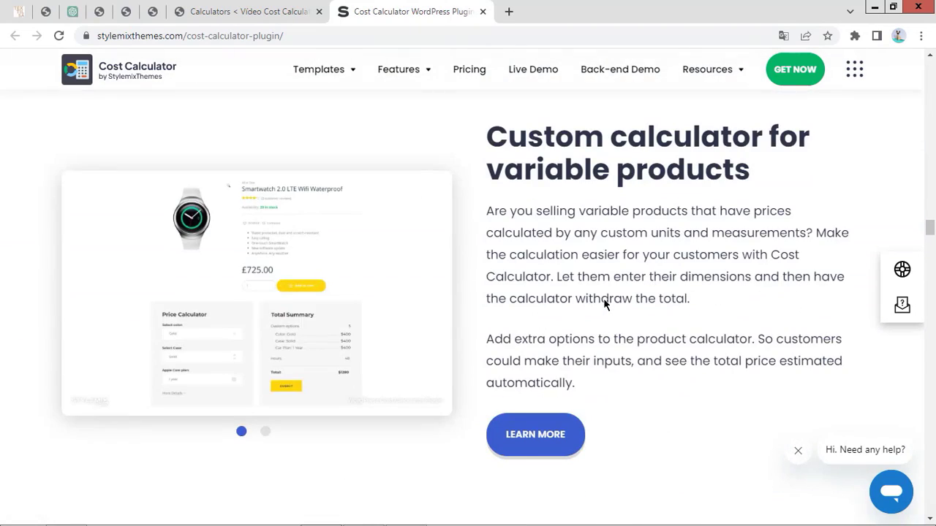
scroll(604, 301, "down", 4)
scroll(512, 270, "up", 5)
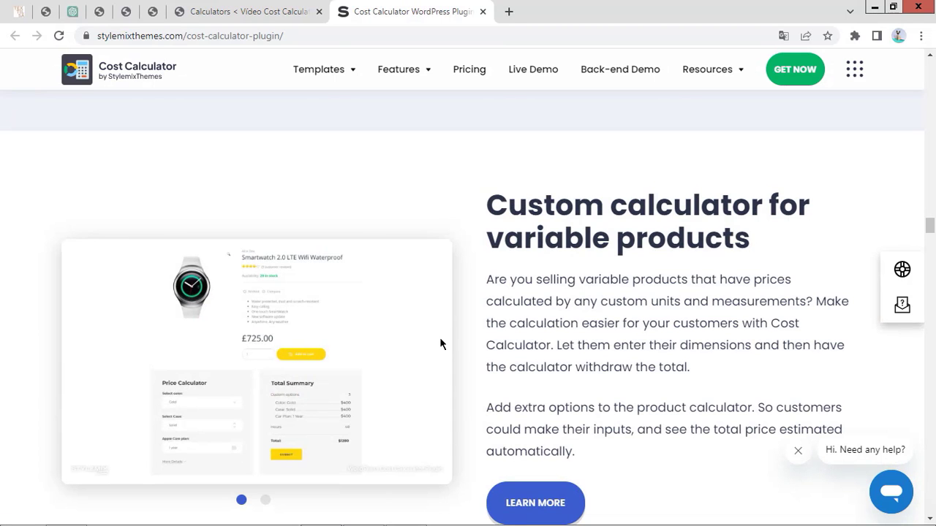
scroll(440, 341, "down", 7)
scroll(441, 343, "up", 3)
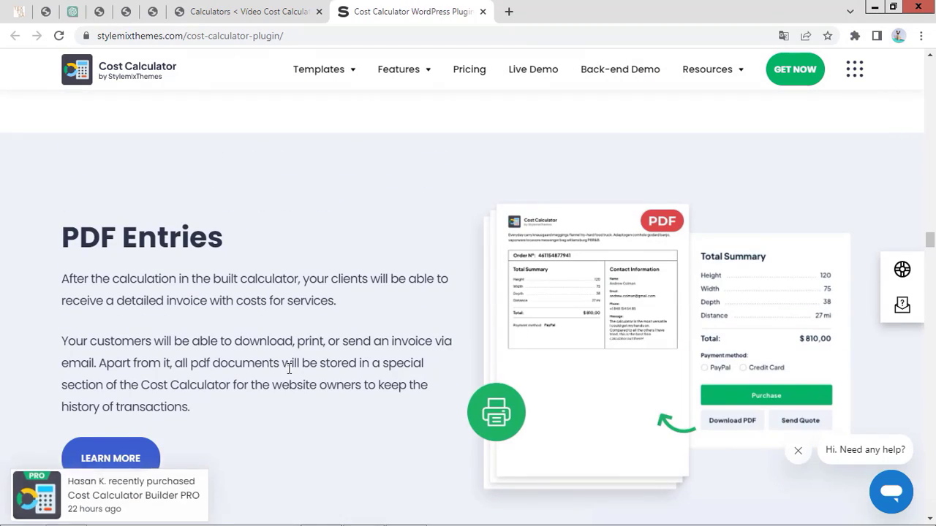
scroll(437, 355, "down", 8)
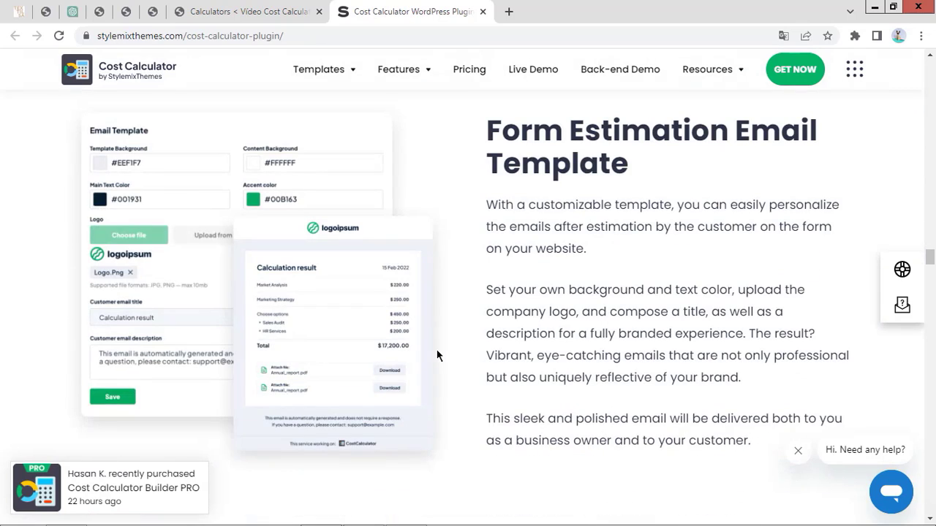
scroll(436, 355, "down", 10)
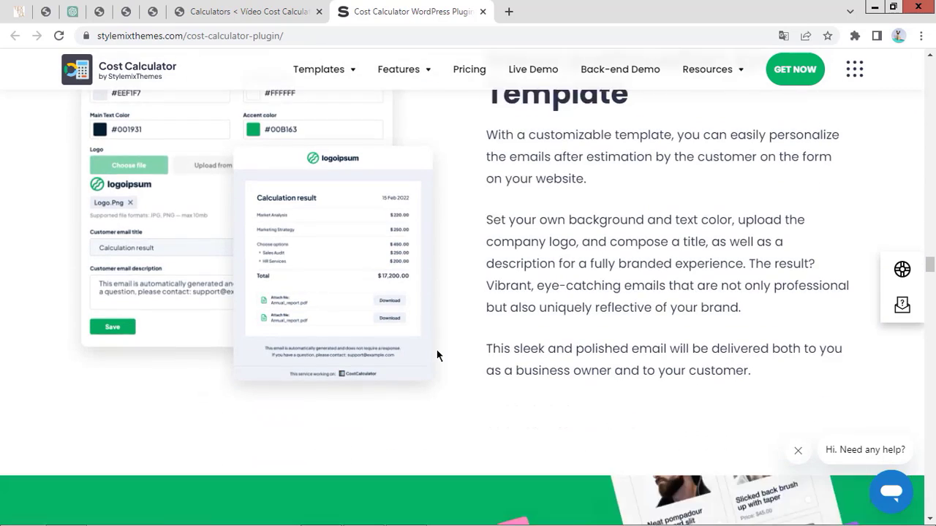
scroll(437, 356, "down", 15)
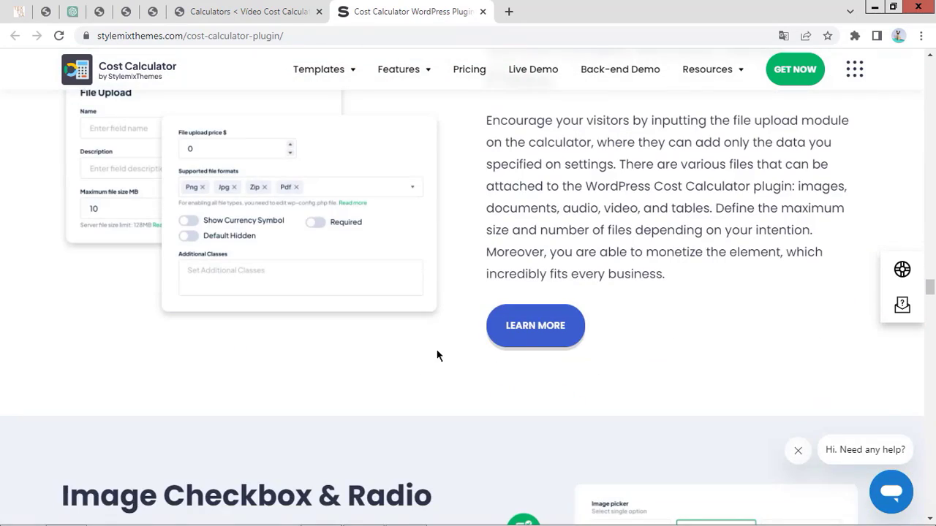
scroll(437, 355, "down", 10)
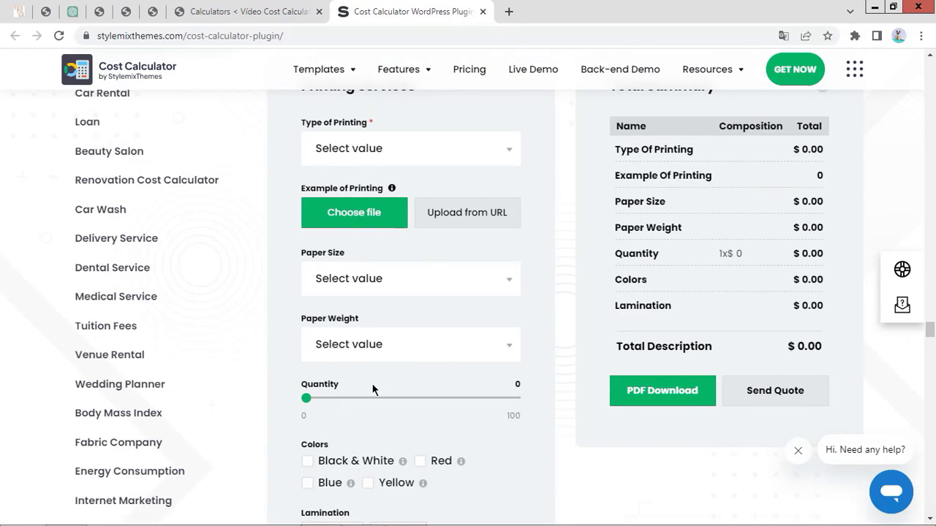
scroll(374, 389, "down", 5)
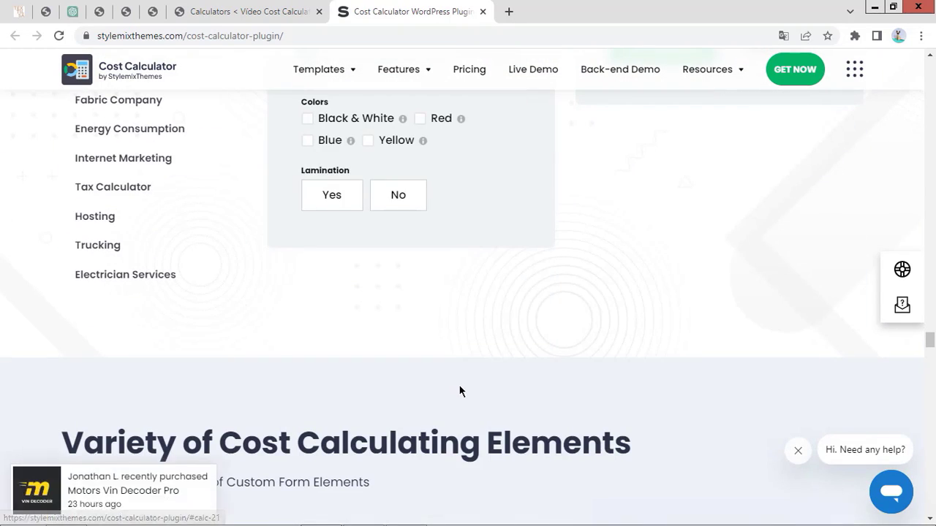
scroll(460, 391, "down", 4)
scroll(465, 394, "down", 5)
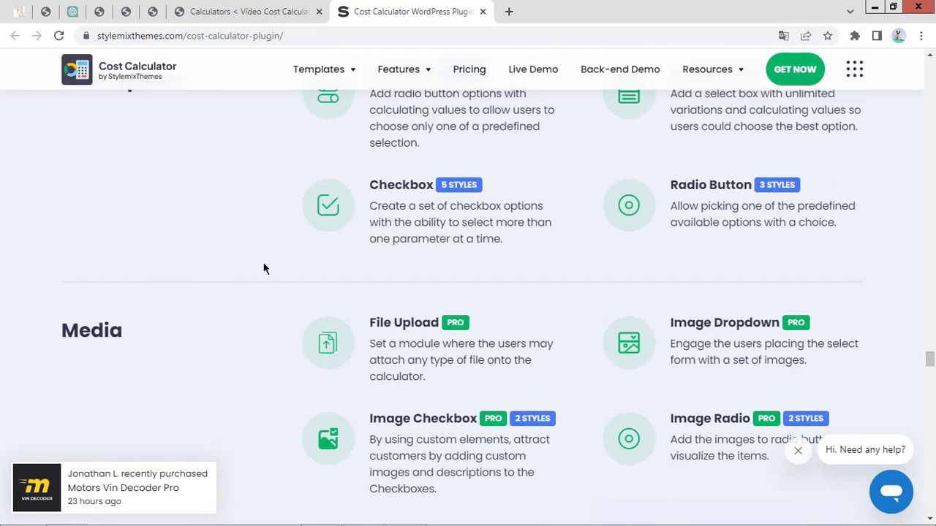
scroll(688, 304, "up", 4)
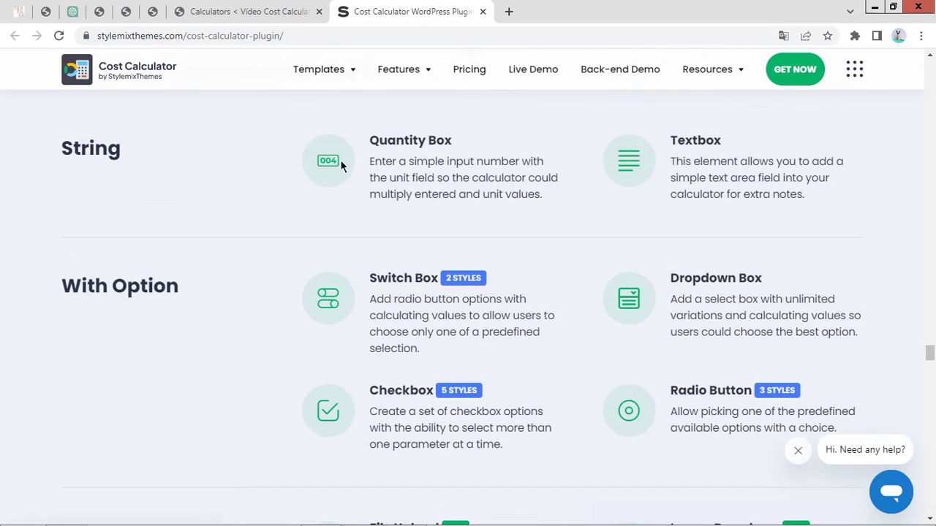
scroll(741, 352, "down", 15)
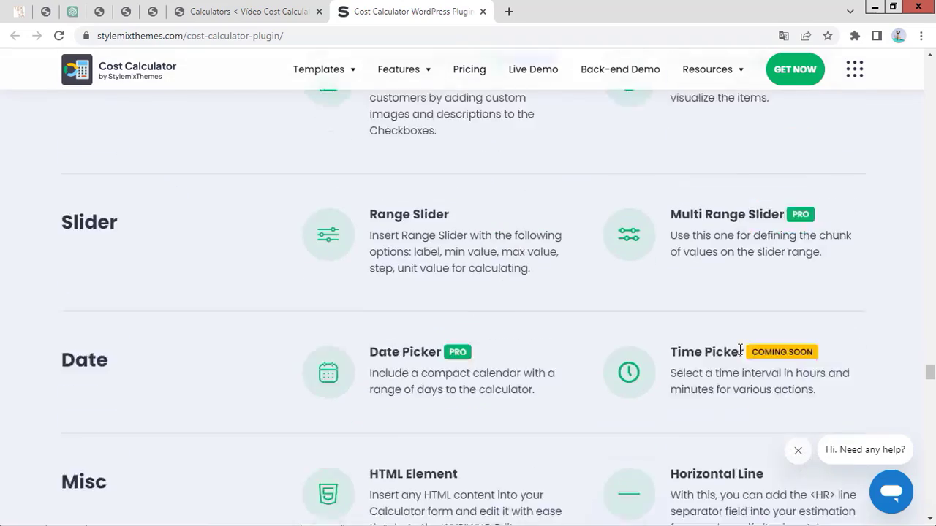
scroll(741, 349, "down", 15)
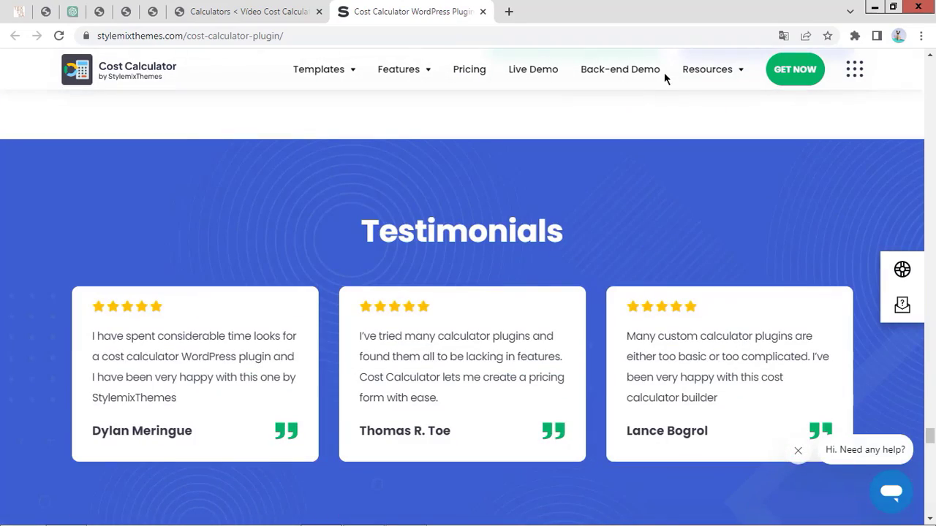
left_click_drag(931, 436, 931, 59)
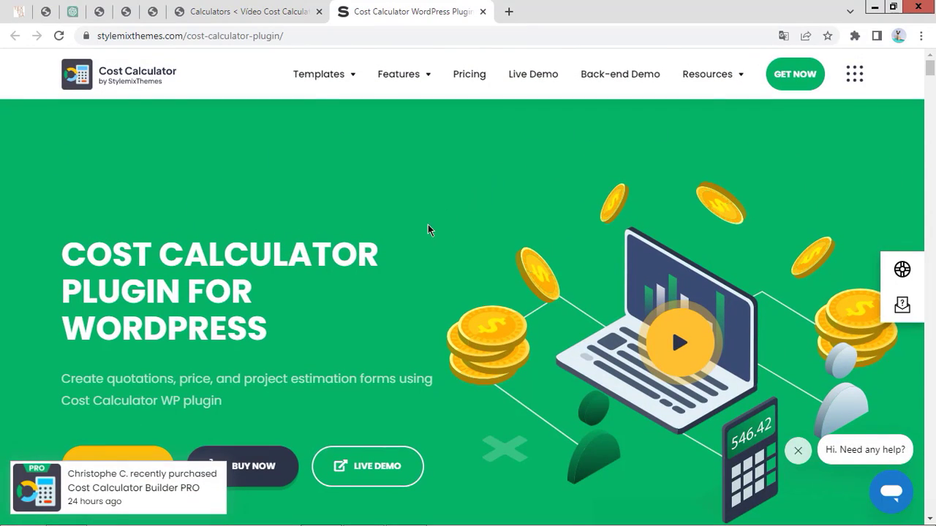
Step: Go to the Cost Calculator website's Pricing page
mouse_move(351, 67)
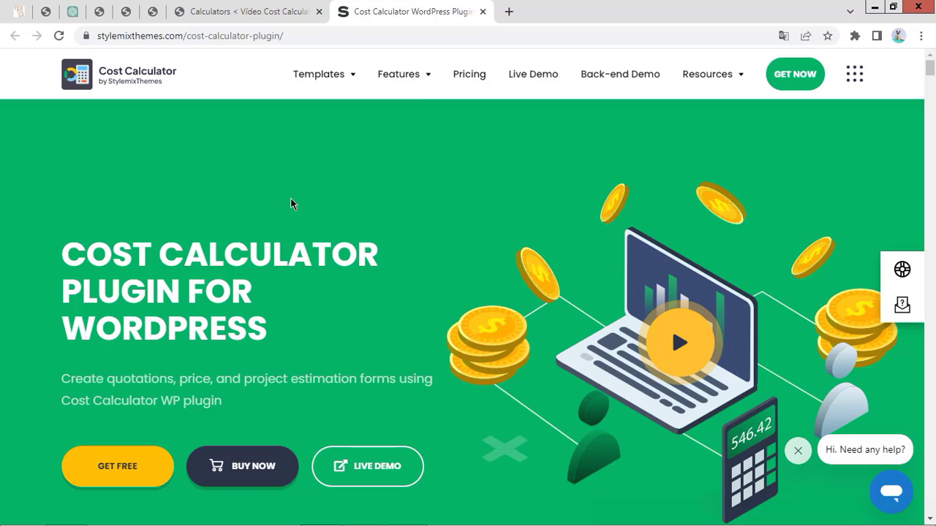
left_click(481, 79)
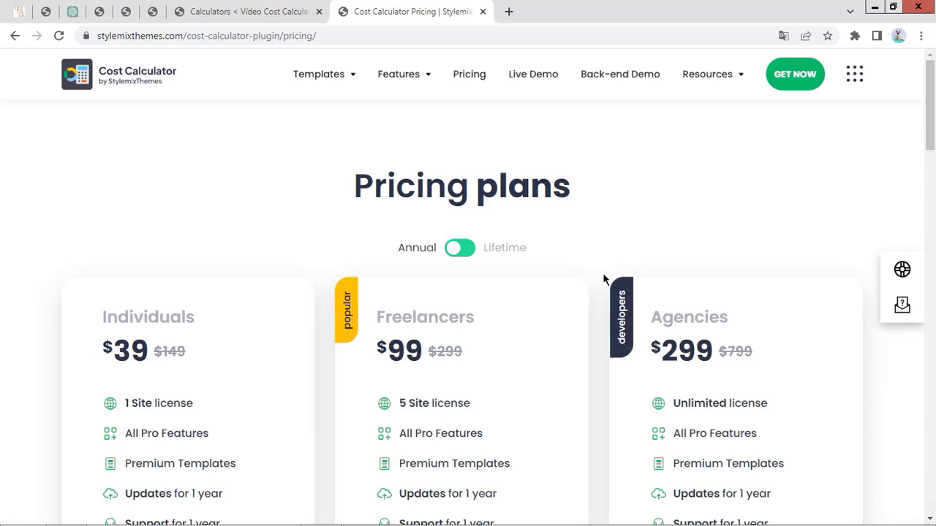
scroll(579, 212, "down", 3)
scroll(502, 240, "up", 3)
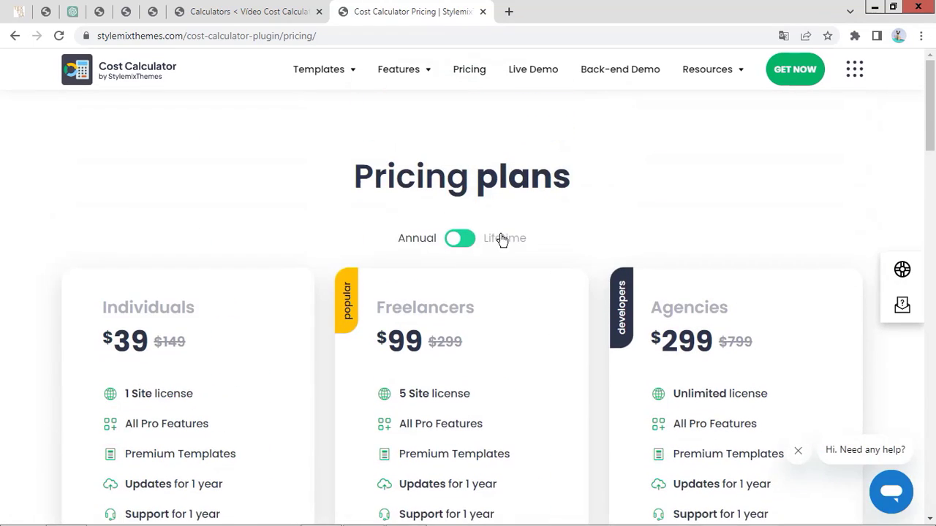
Step: Compare lifetime and annual prices, ending on annual plans: $39, $99 and $299
left_click(462, 248)
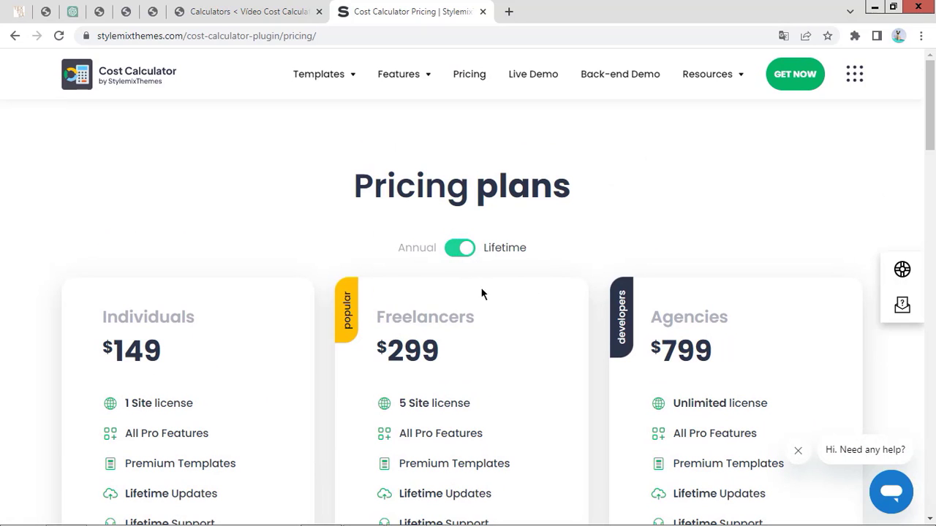
left_click(458, 249)
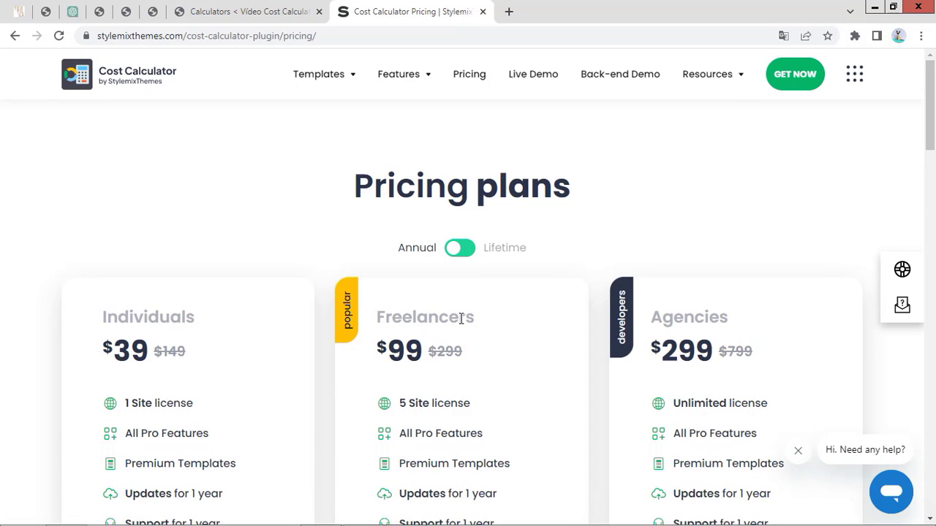
scroll(464, 324, "down", 3)
scroll(463, 324, "up", 3)
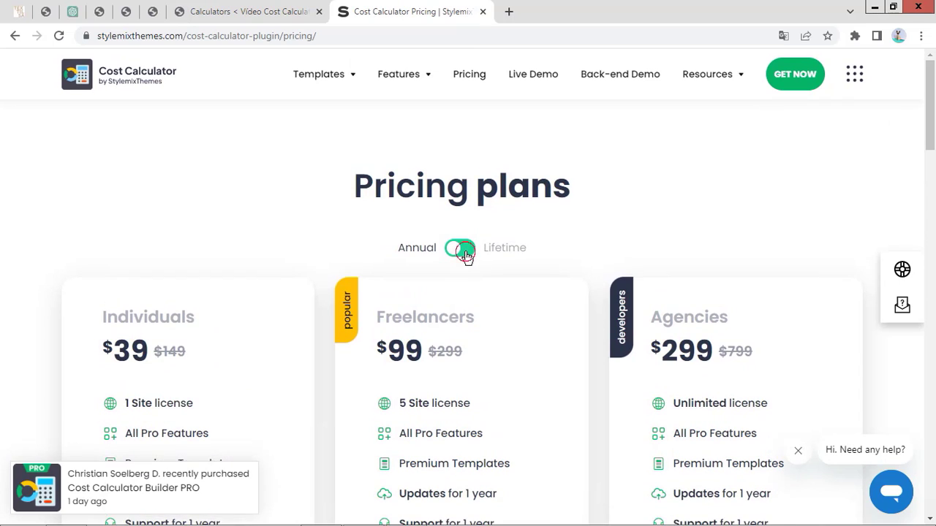
left_click(467, 255)
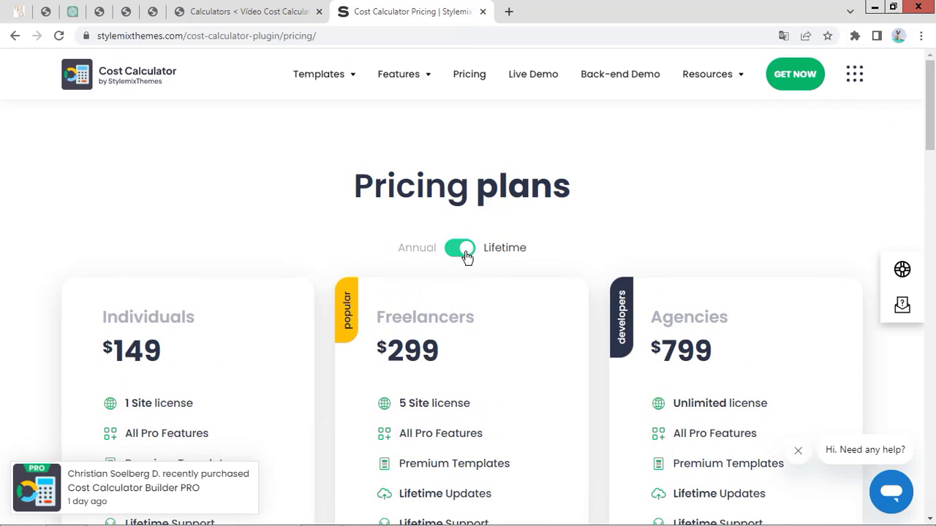
left_click(430, 249)
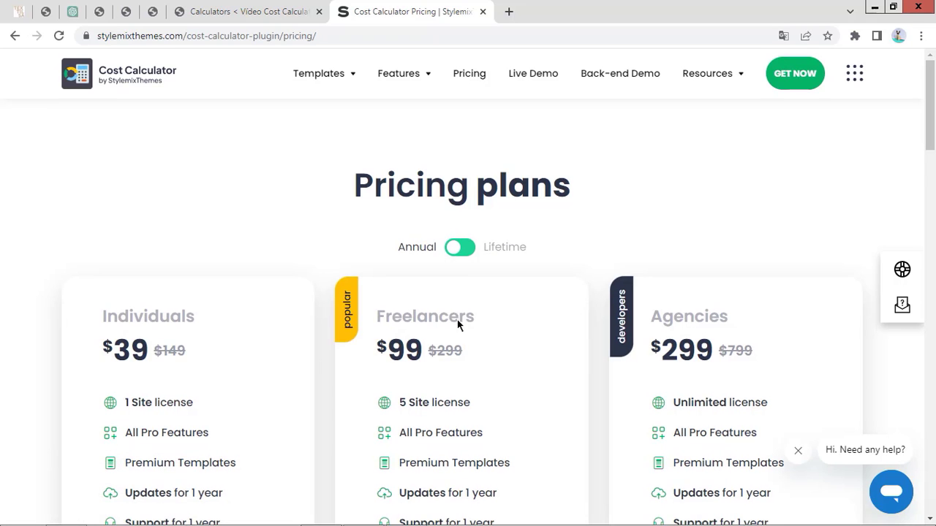
scroll(457, 324, "down", 3)
scroll(380, 314, "up", 1)
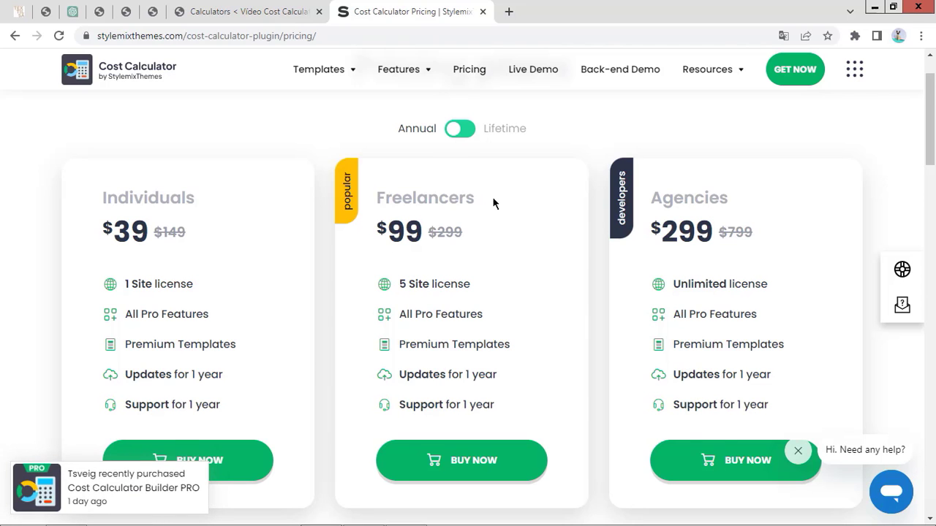
scroll(494, 205, "down", 2)
Step: Begin checkout for the Freelancers 5-site annual plan, $99.00 USD after a 49% discount
left_click(480, 325)
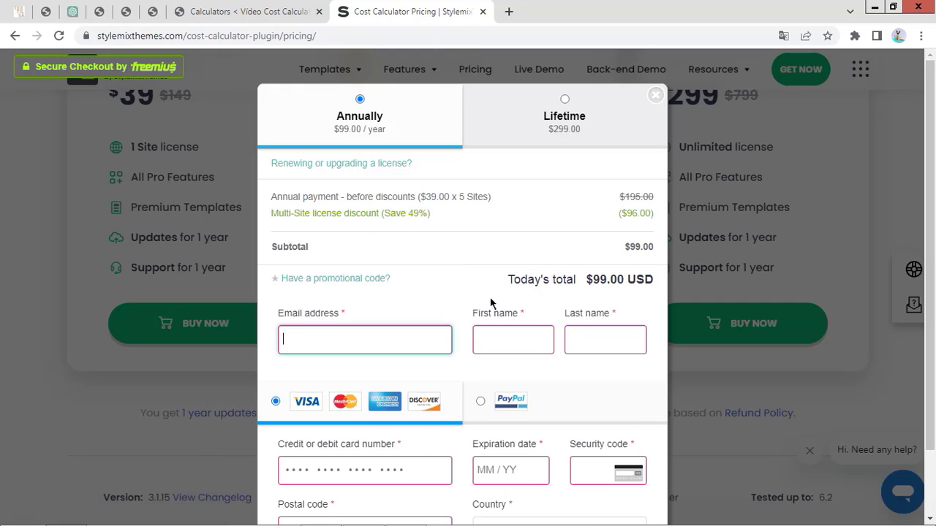
scroll(497, 314, "down", 1)
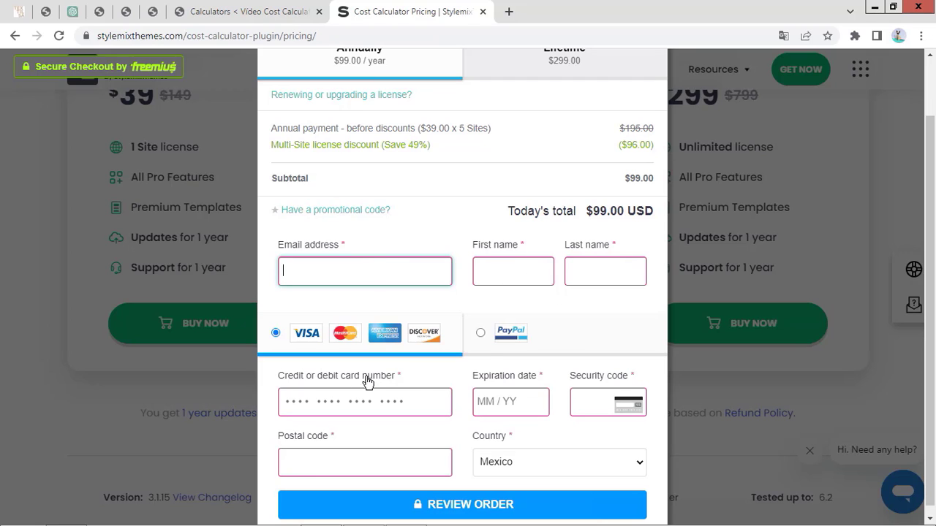
Step: Apply promo code DS30 for a $69.30 USD total, then close the checkout popup
left_click(363, 215)
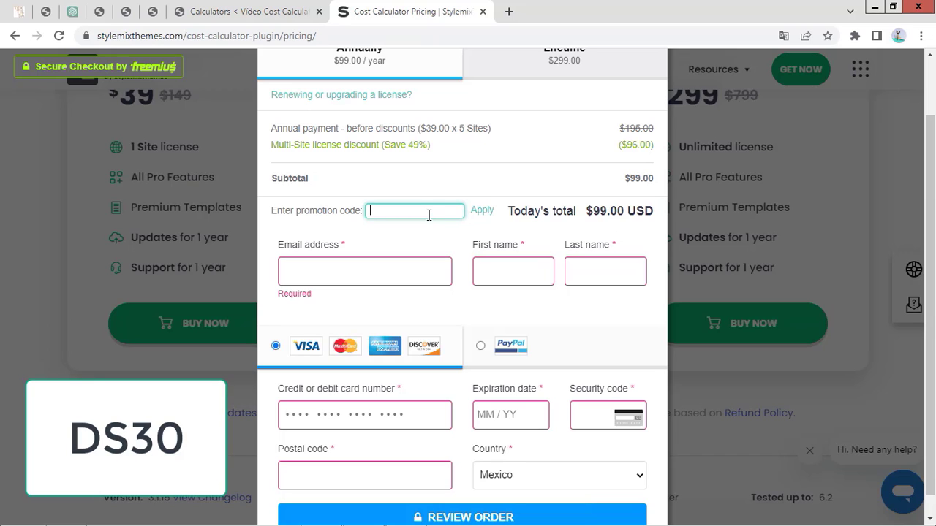
type("DS30")
left_click(480, 211)
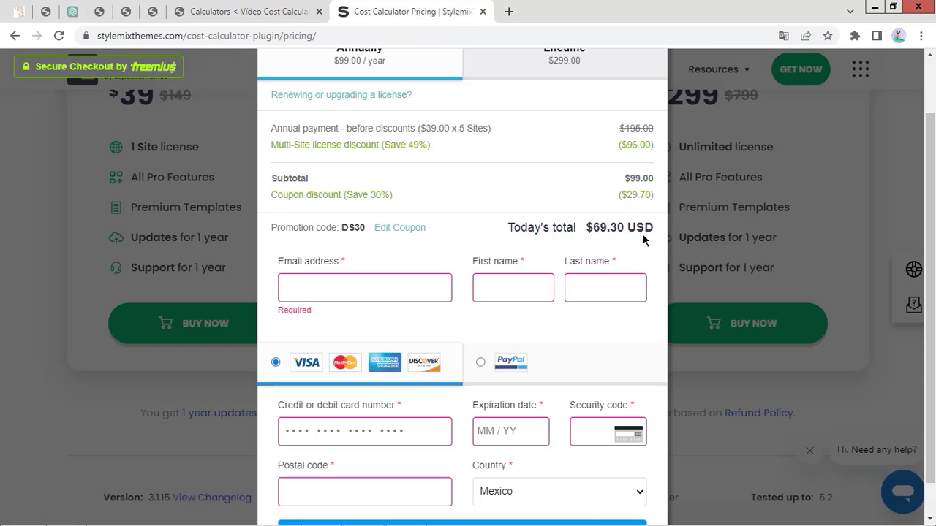
scroll(449, 318, "down", 1)
scroll(502, 342, "up", 2)
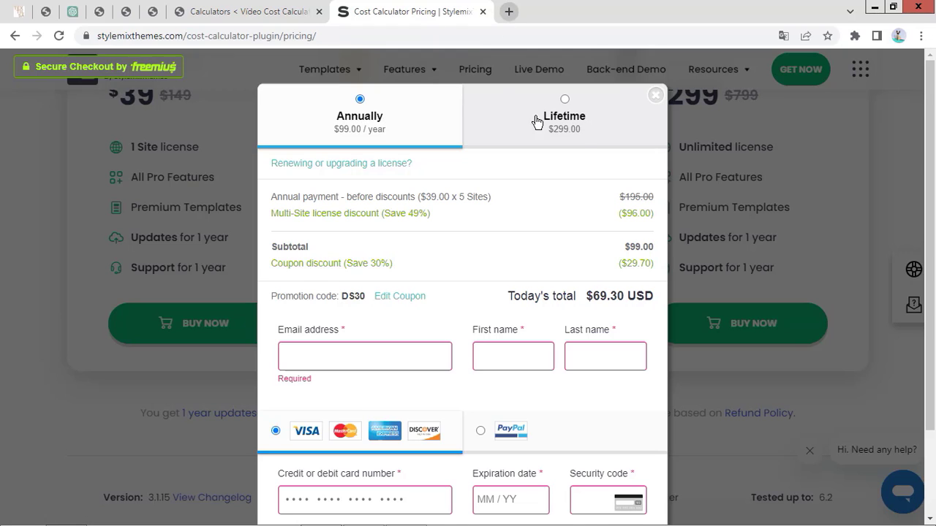
left_click(655, 101)
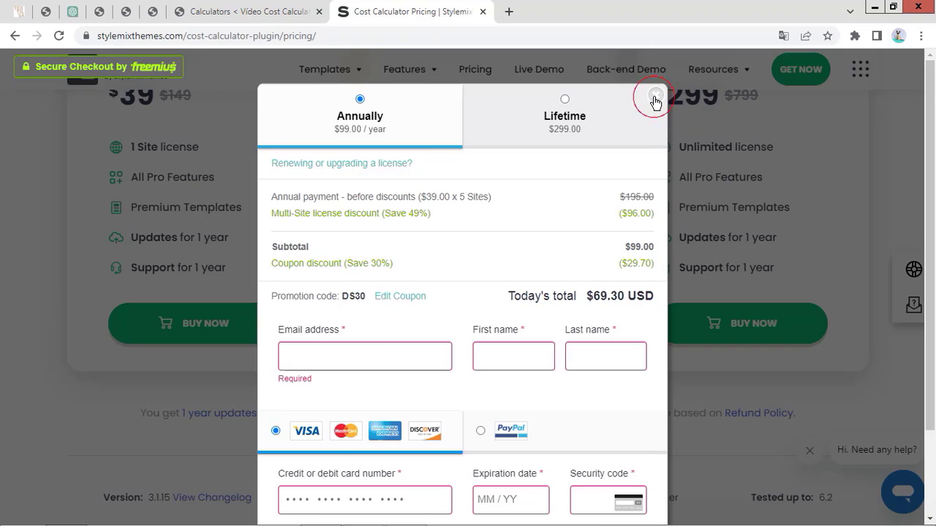
Step: Scroll the pricing page once more before moving to the WordPress admin dashboard
mouse_move(403, 139)
scroll(403, 139, "up", 2)
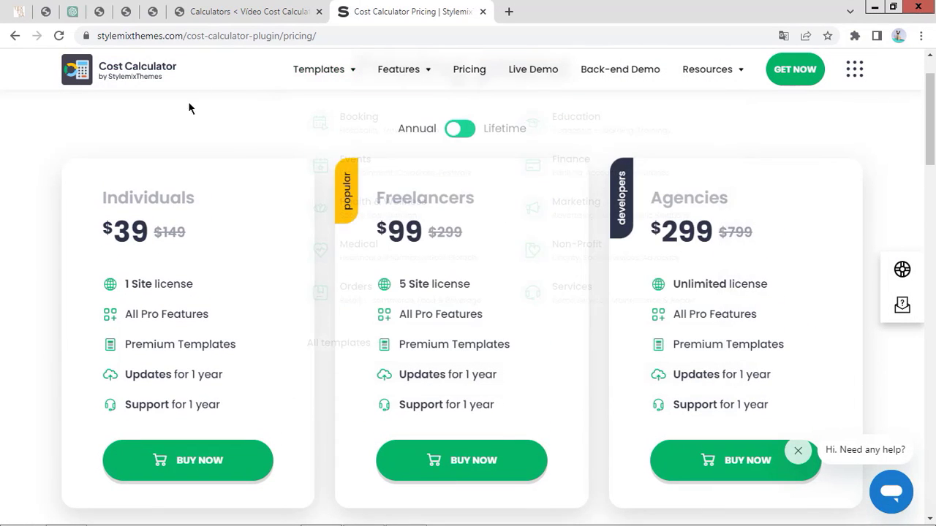
scroll(457, 251, "down", 3)
scroll(457, 248, "up", 2)
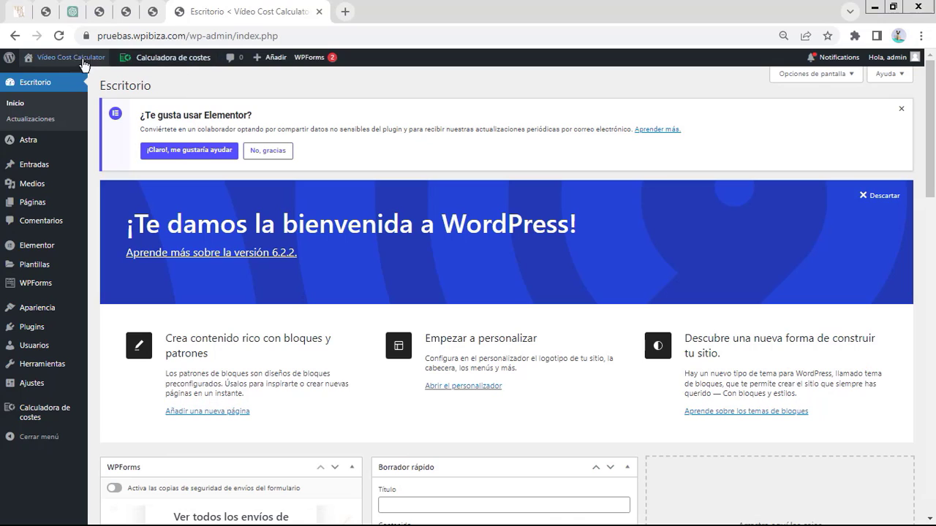
Step: Open Calculadora de costes > Calculators, which lists only Sample Calculator (ID 750)
mouse_move(180, 65)
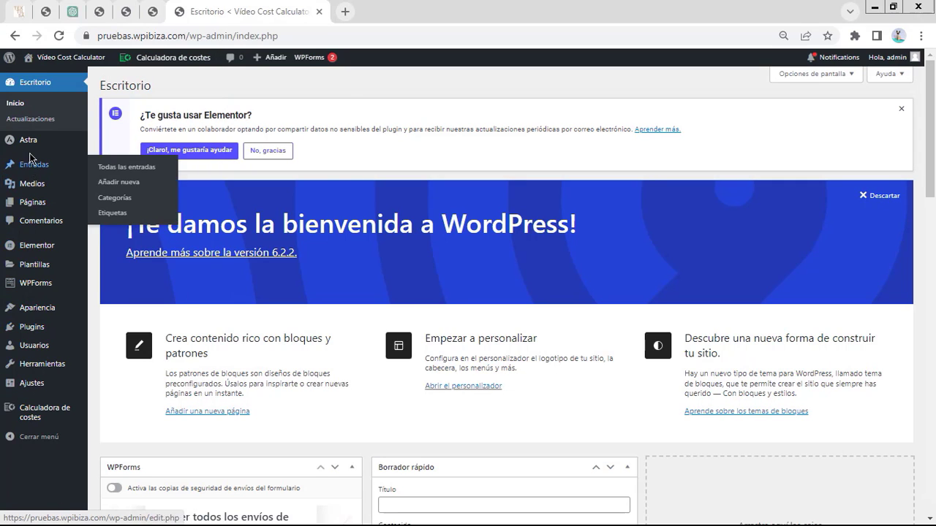
mouse_move(24, 414)
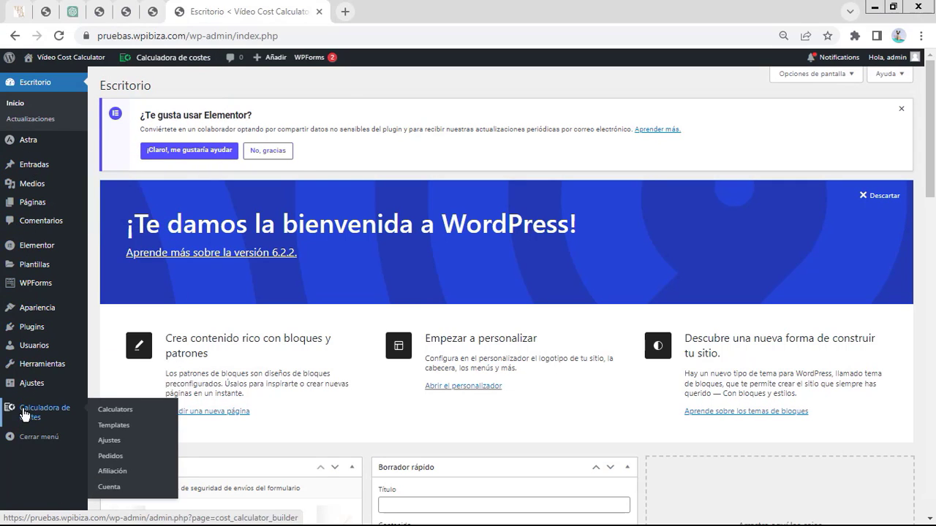
left_click(121, 413)
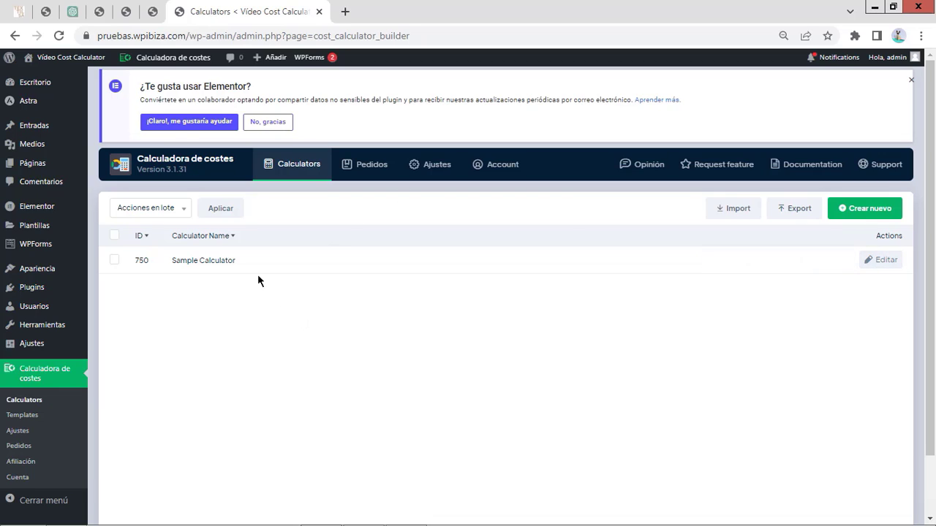
Step: Select the Sample Calculator row and export it from the export options
left_click(172, 208)
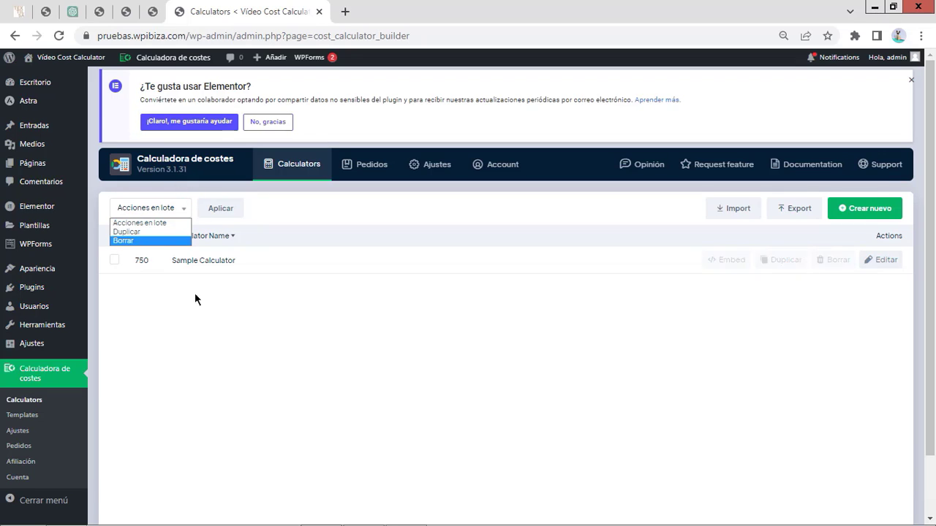
left_click(249, 317)
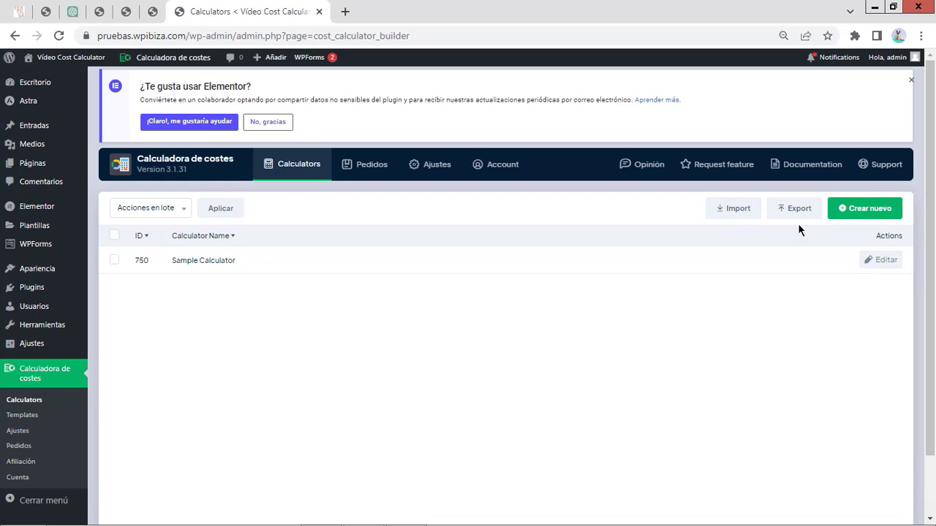
mouse_move(244, 266)
left_click(796, 209)
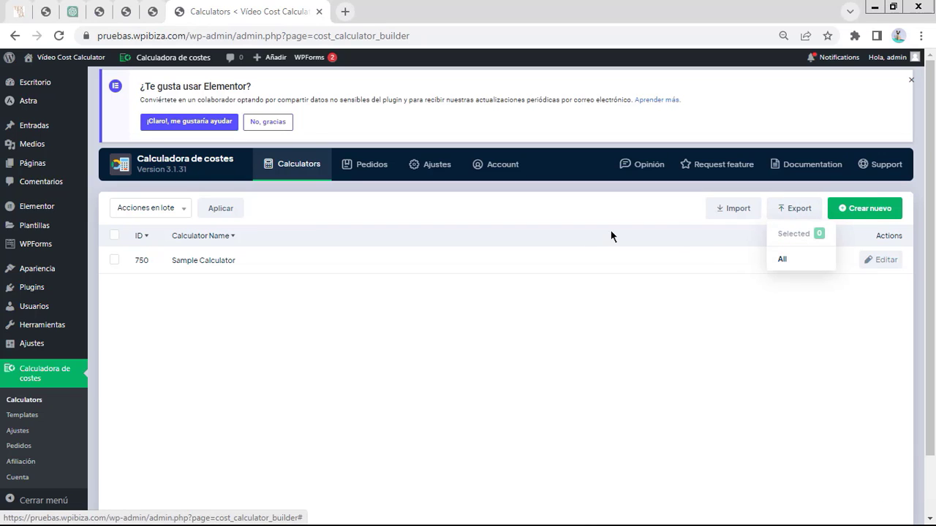
left_click(115, 262)
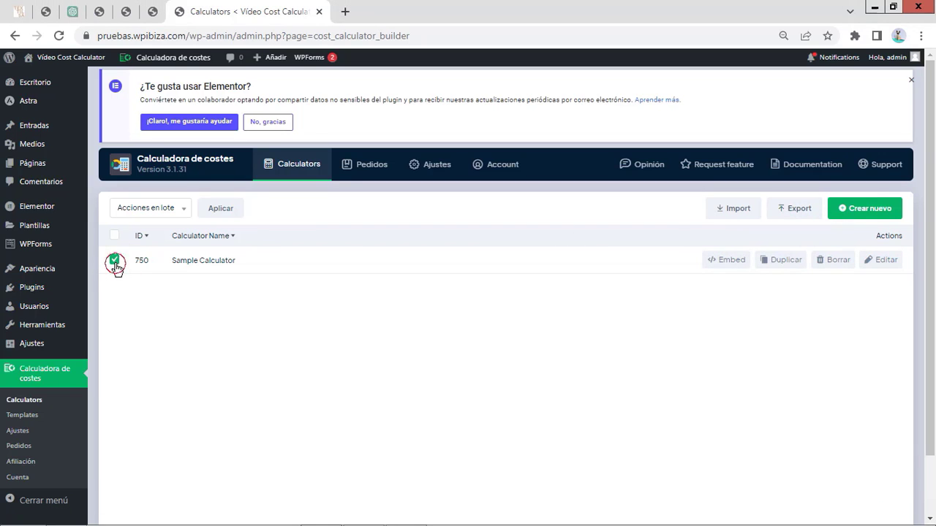
left_click(801, 217)
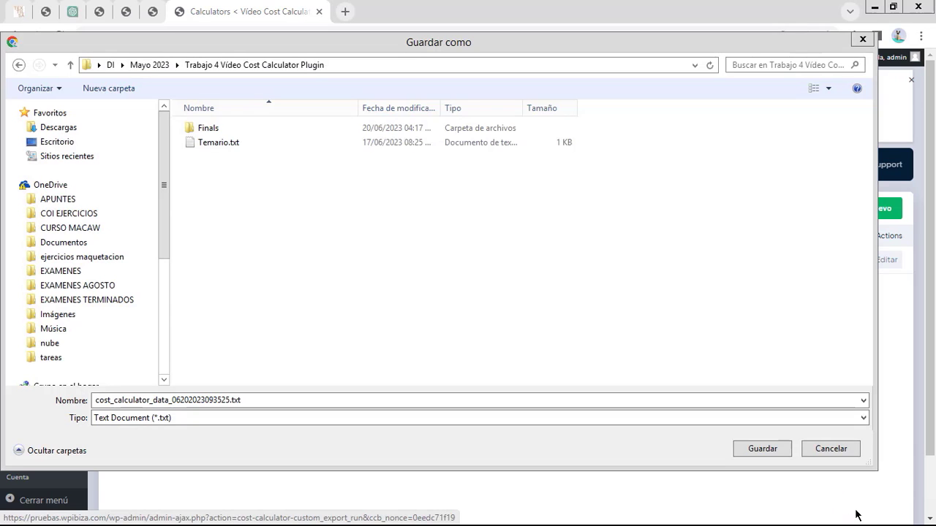
Step: Save the export as caculadora1.txt, then visit the import screen and return to the list
left_click(229, 400)
left_click_drag(229, 400, 94, 400)
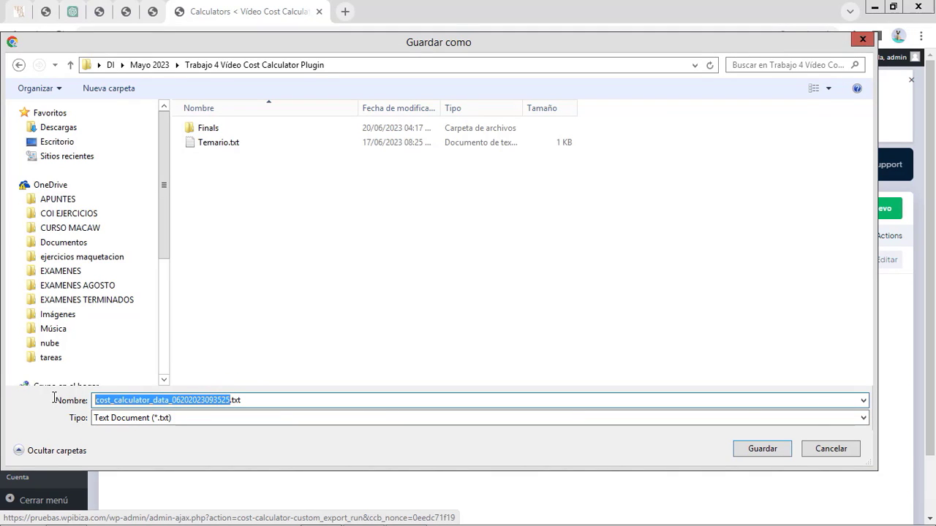
type("caculadora")
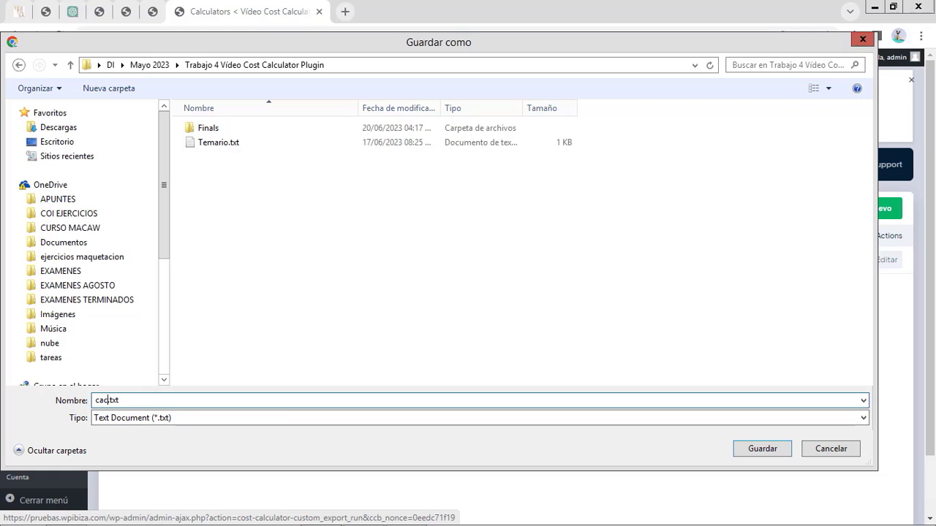
type("1")
key("Return")
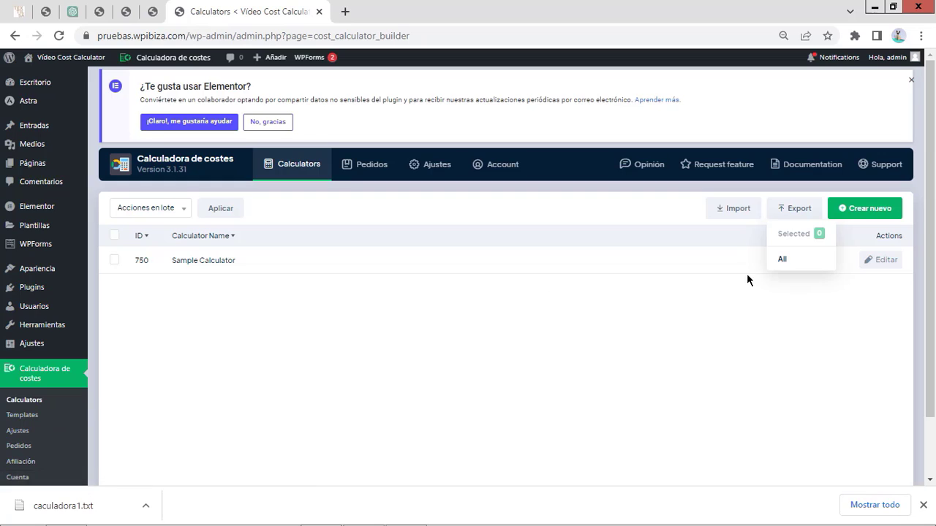
left_click(738, 209)
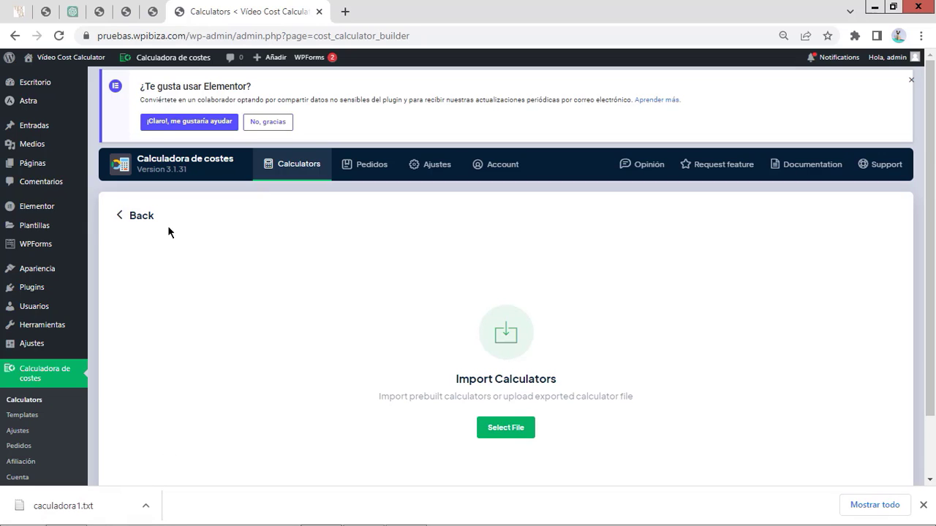
left_click(117, 217)
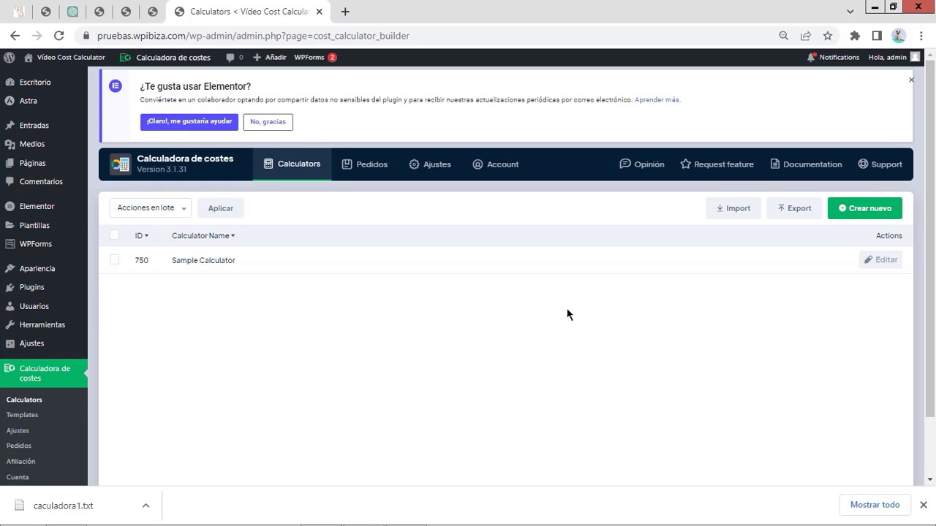
Step: Create a new calculator from the New Blank Form template, giving calculator ID 751
left_click(857, 212)
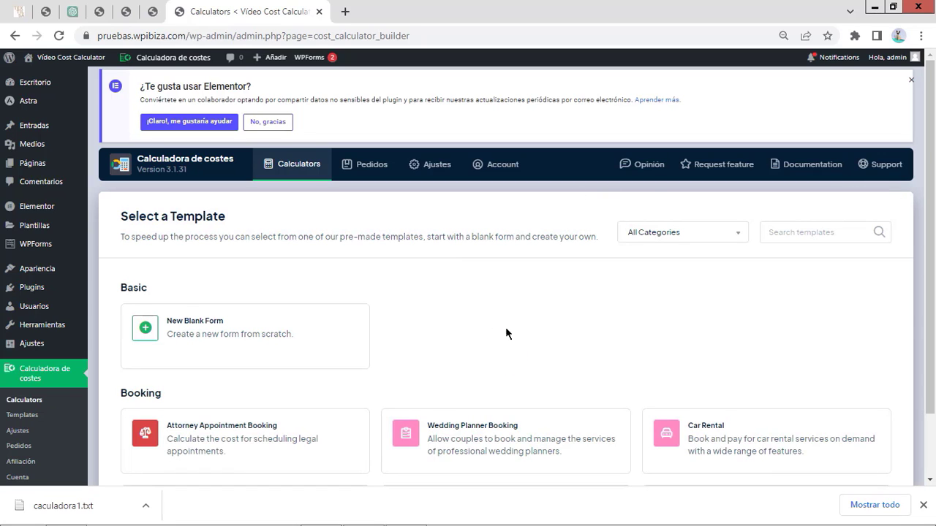
scroll(568, 346, "down", 4)
scroll(569, 346, "up", 3)
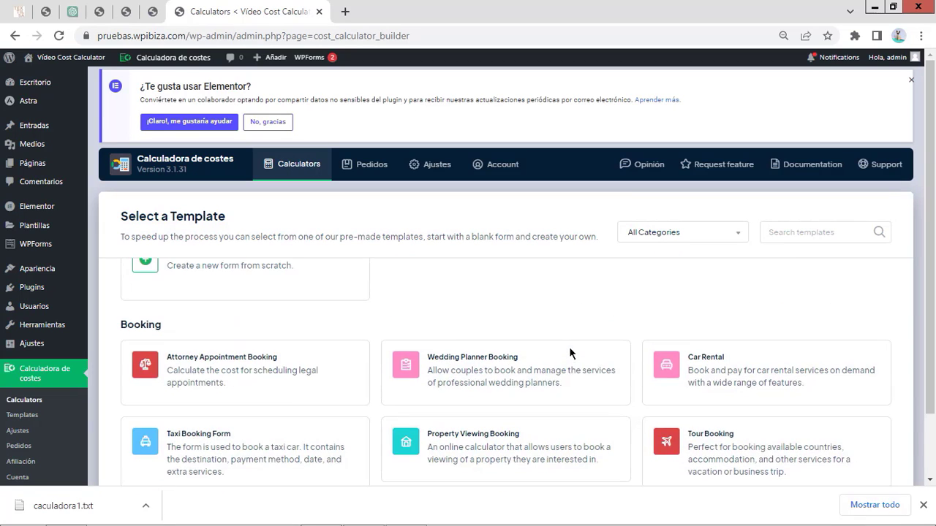
scroll(569, 354, "up", 1)
mouse_move(261, 369)
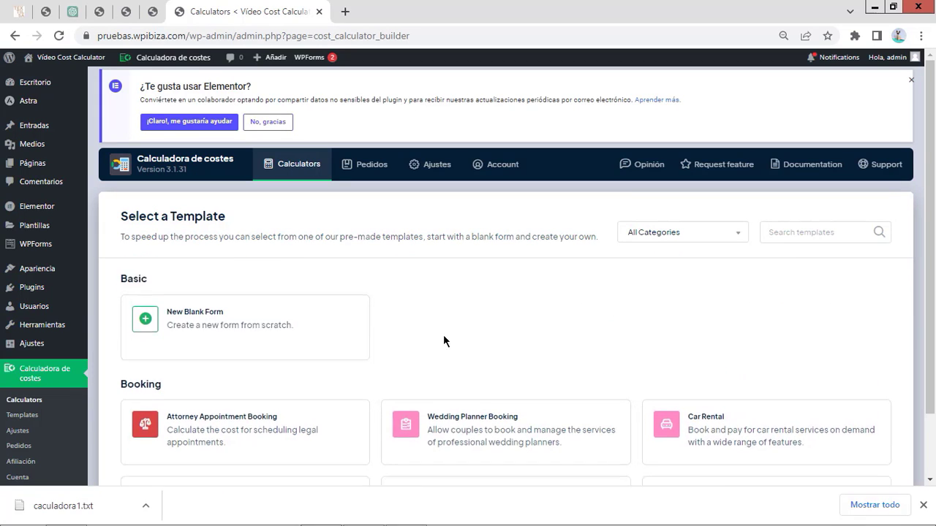
scroll(444, 341, "down", 10)
scroll(443, 345, "down", 10)
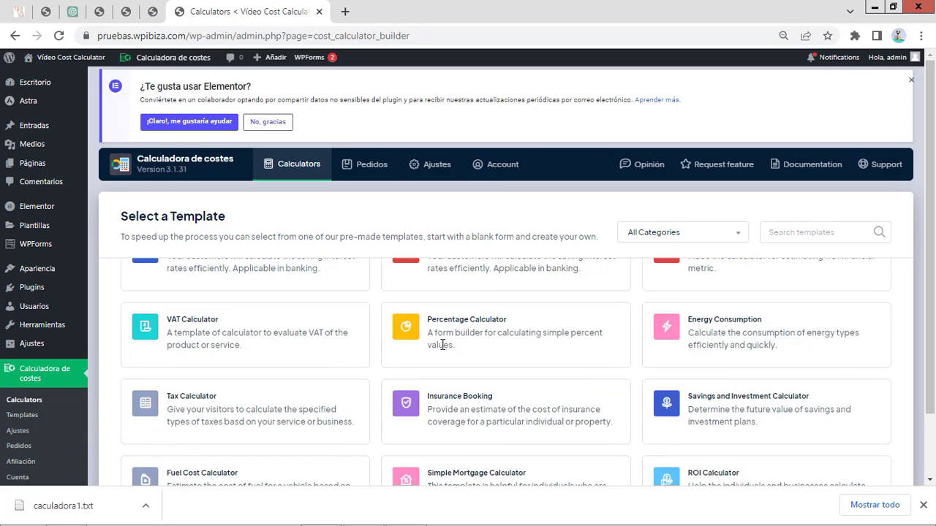
scroll(443, 345, "up", 15)
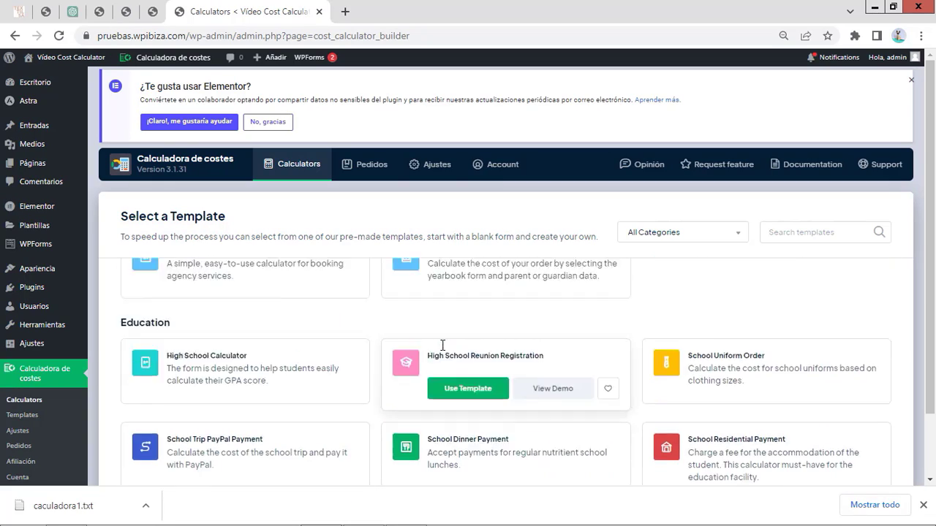
scroll(226, 373, "up", 1)
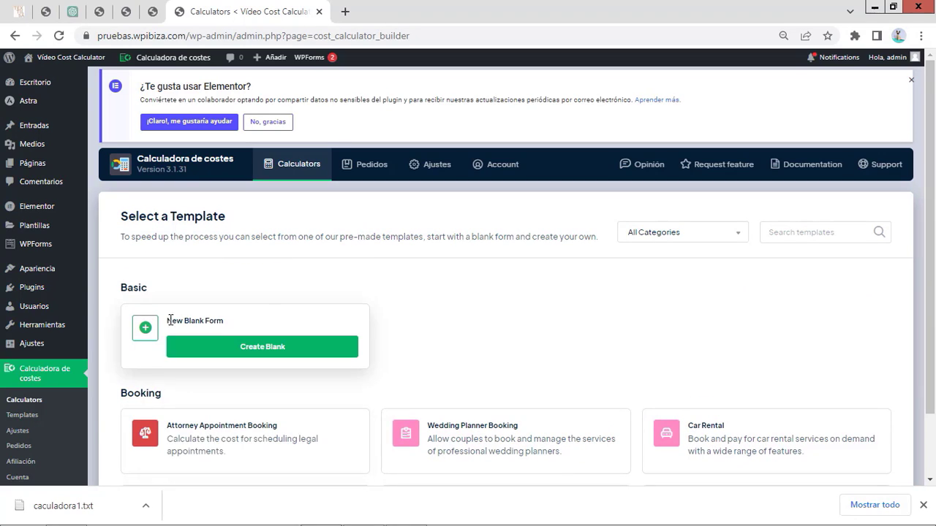
left_click(218, 354)
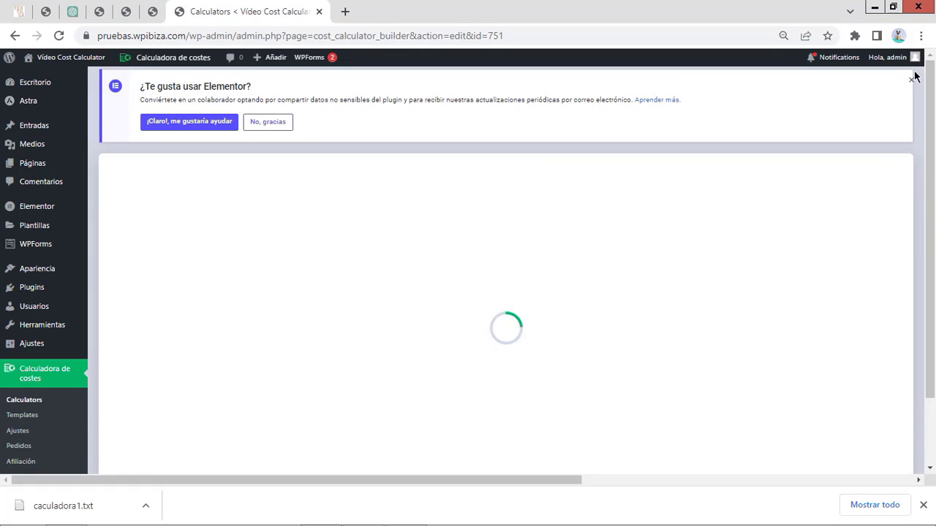
Step: Dismiss the Elementor notice, start the Quick Tour, and rename 'Untitled' to 'Calculadora 1'
left_click(911, 80)
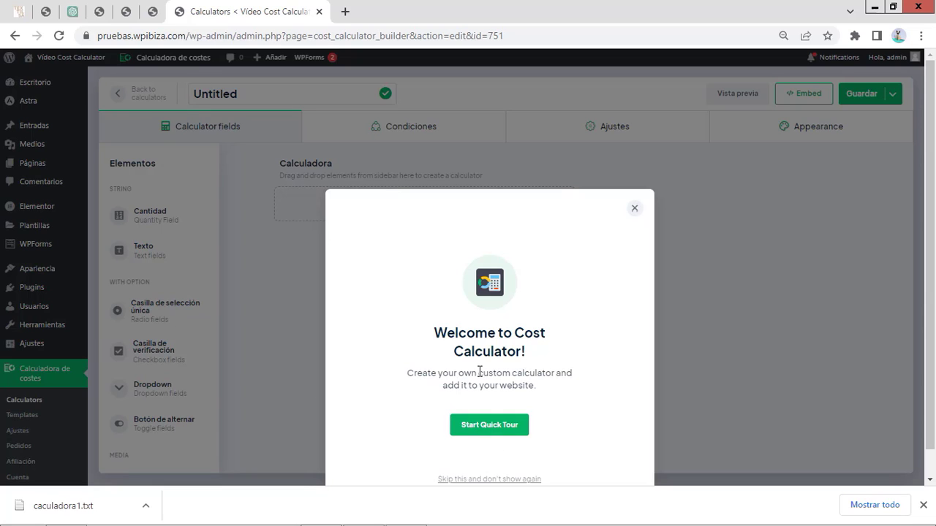
left_click(483, 434)
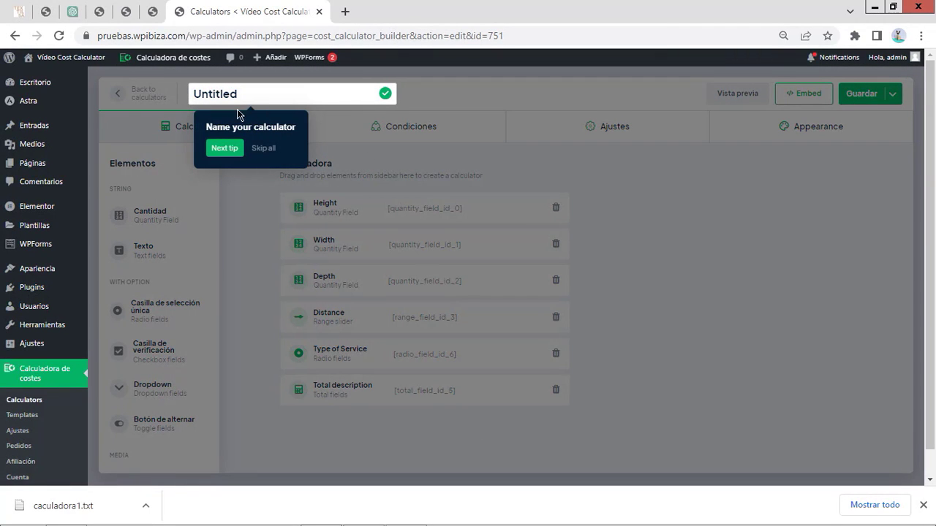
left_click_drag(245, 93, 183, 96)
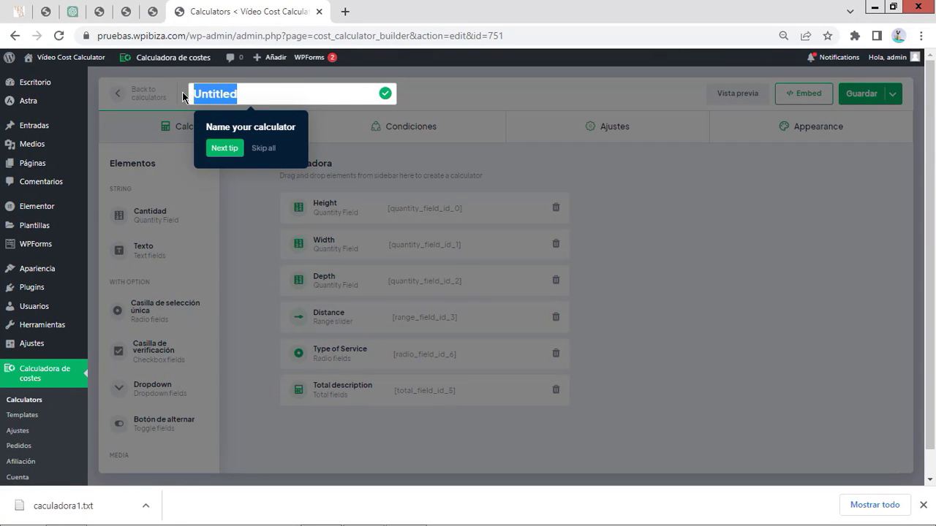
type("ca")
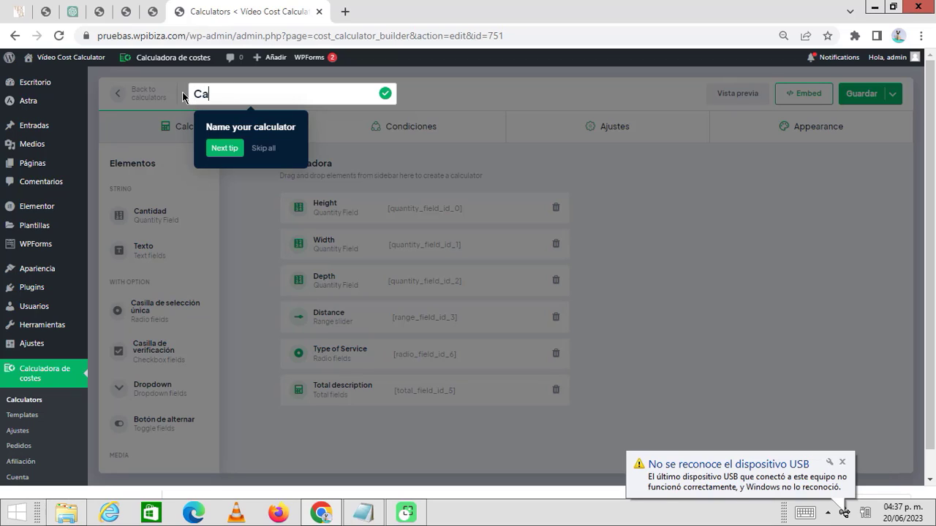
type("lculadora 1")
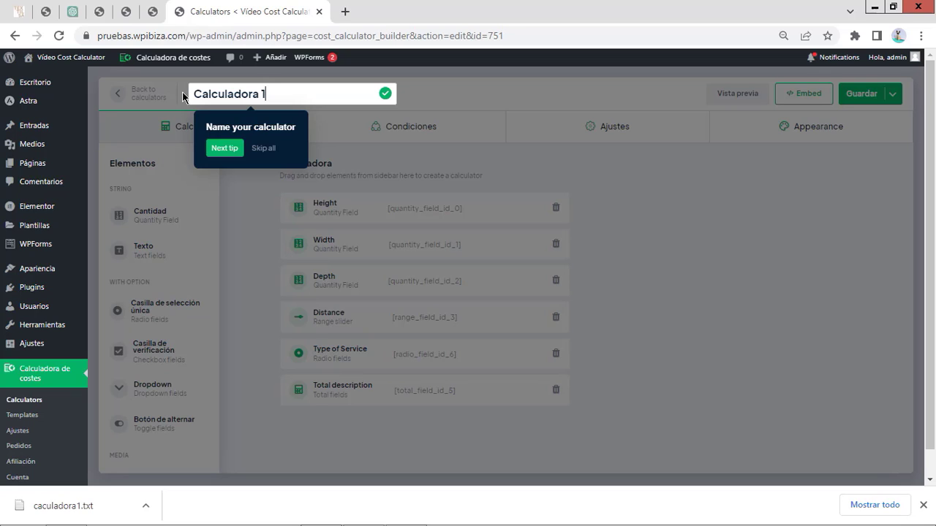
left_click(224, 151)
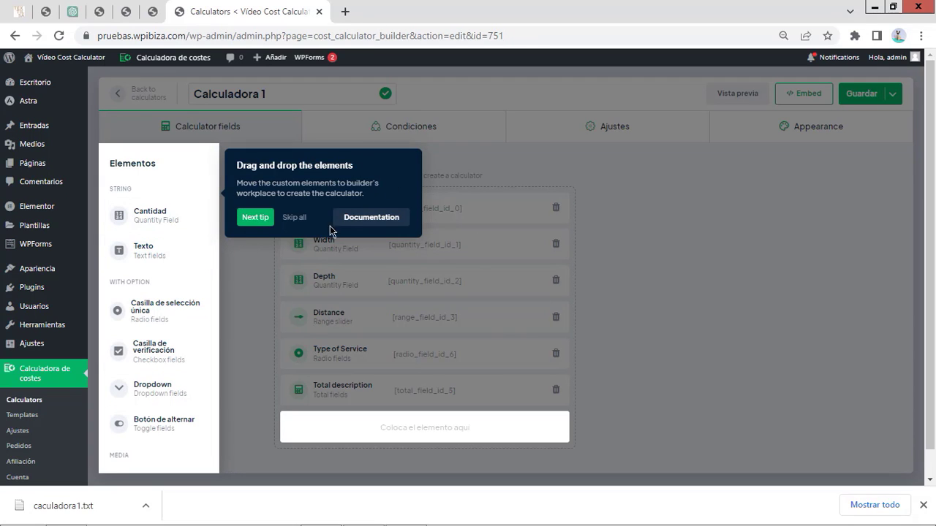
Step: Step through the tour tips on calculator fields, field setup and element styles
left_click(254, 219)
left_click(255, 218)
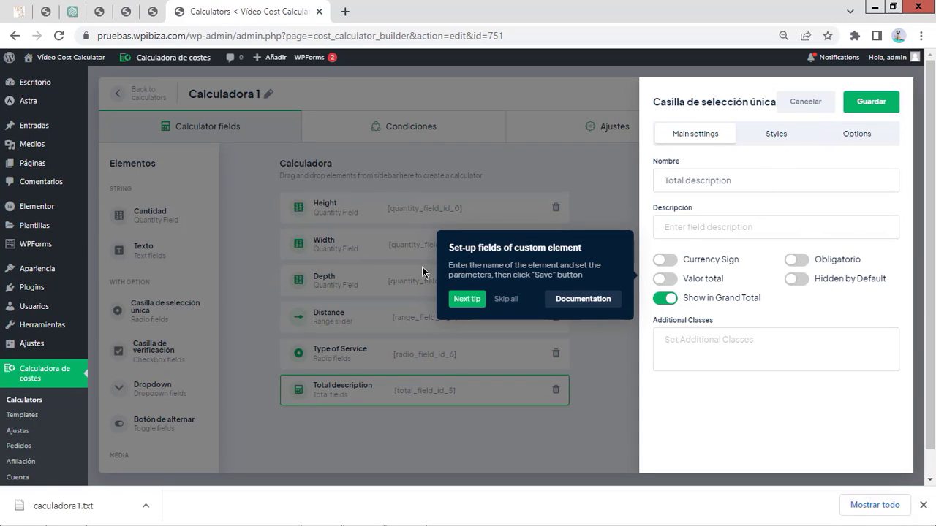
left_click(463, 301)
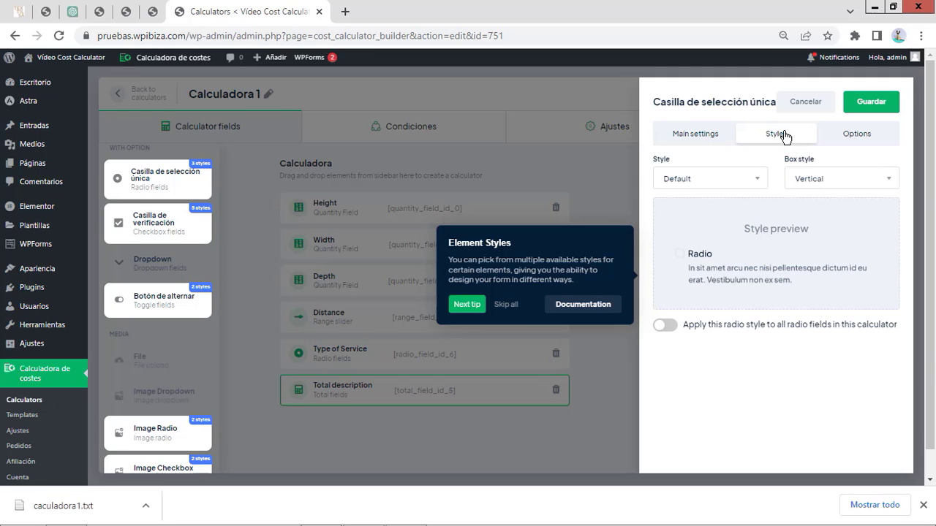
left_click(471, 305)
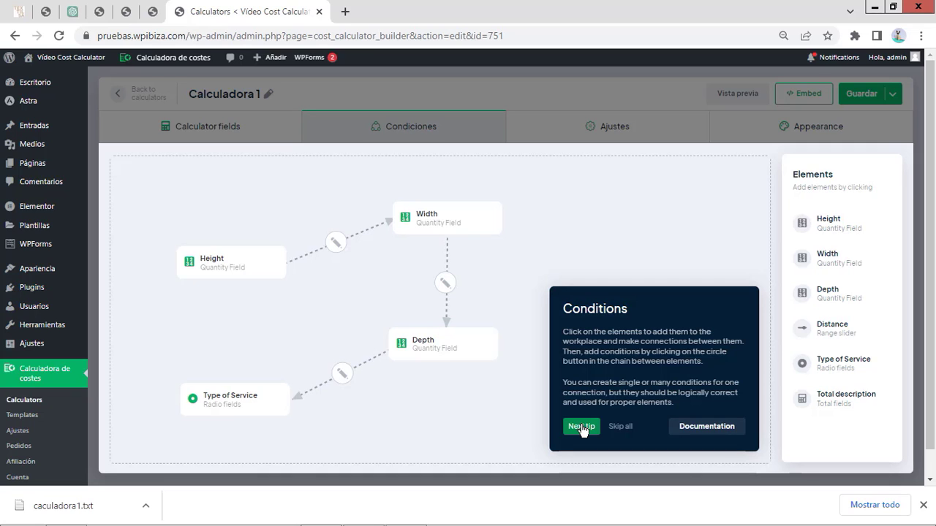
Step: Finish the tour through Conditions, Ajustes and Appearance, save, and close the embed options
left_click(581, 427)
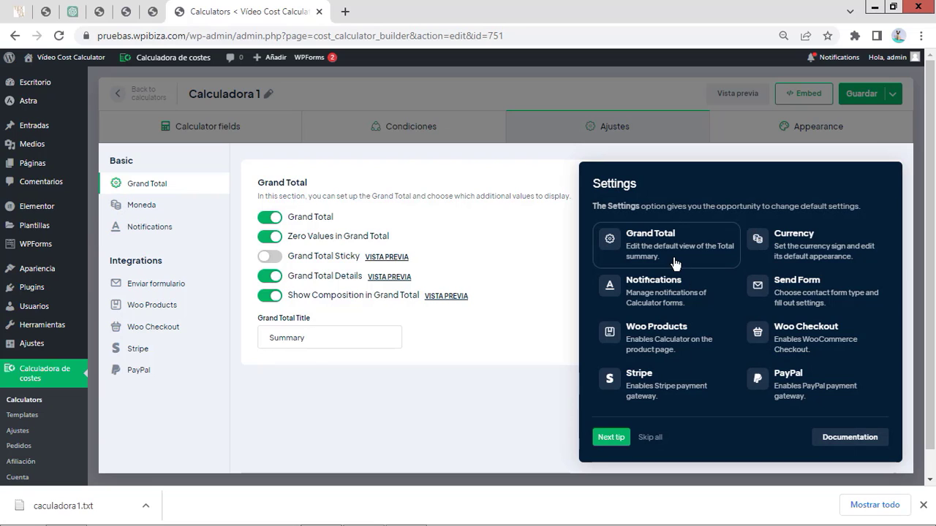
left_click(612, 437)
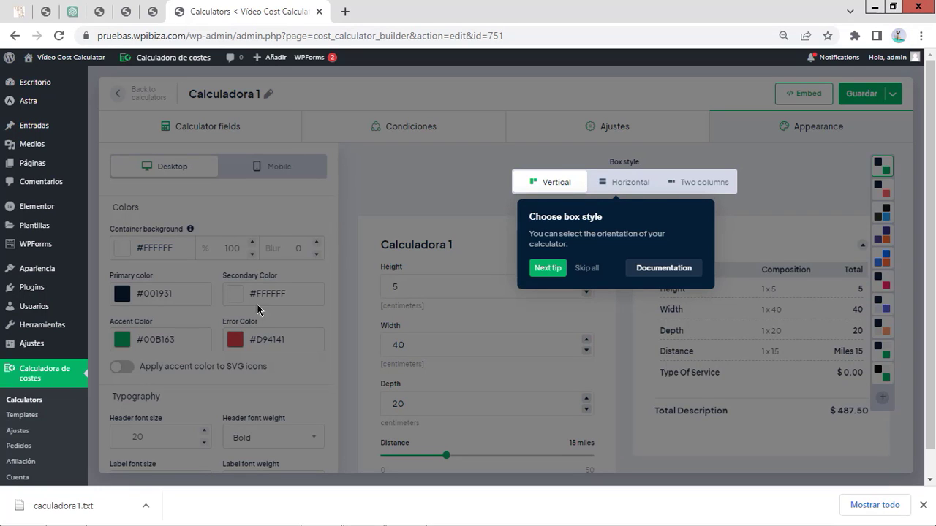
left_click(554, 270)
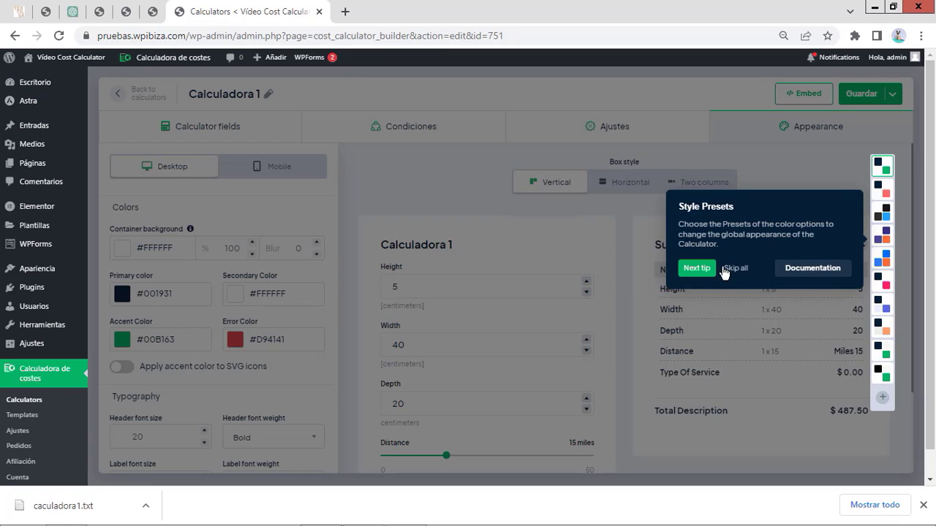
left_click(695, 269)
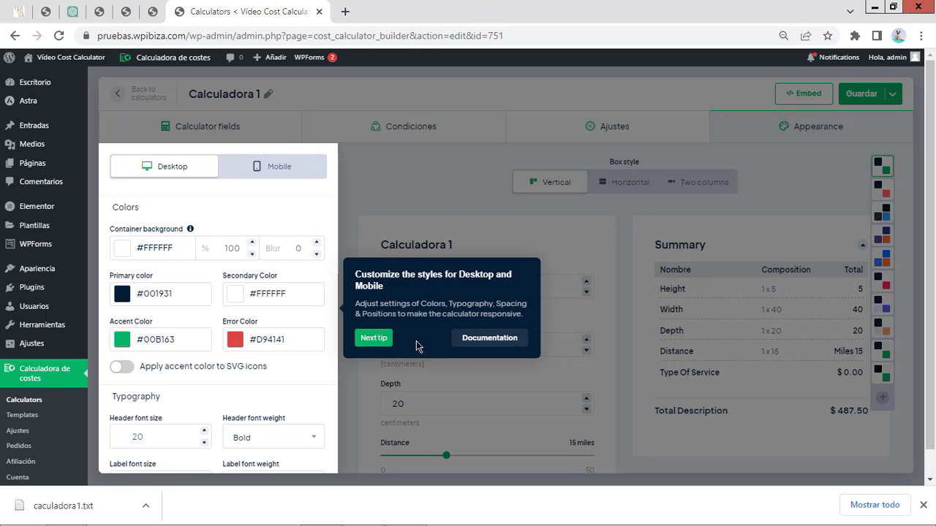
left_click(381, 339)
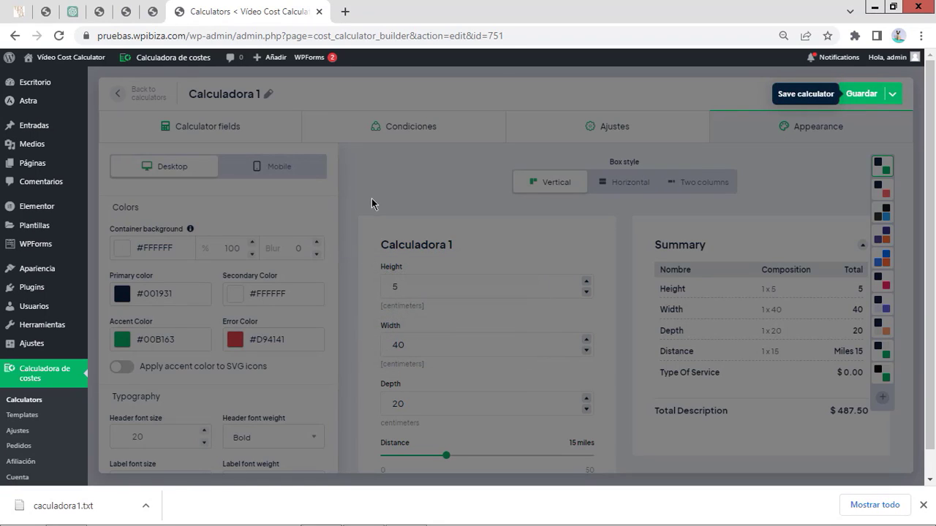
left_click(859, 102)
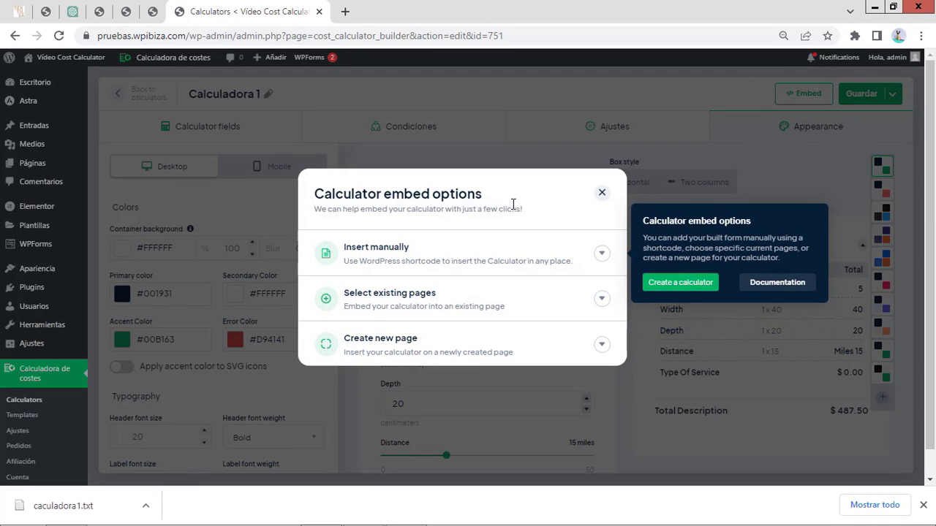
left_click(603, 193)
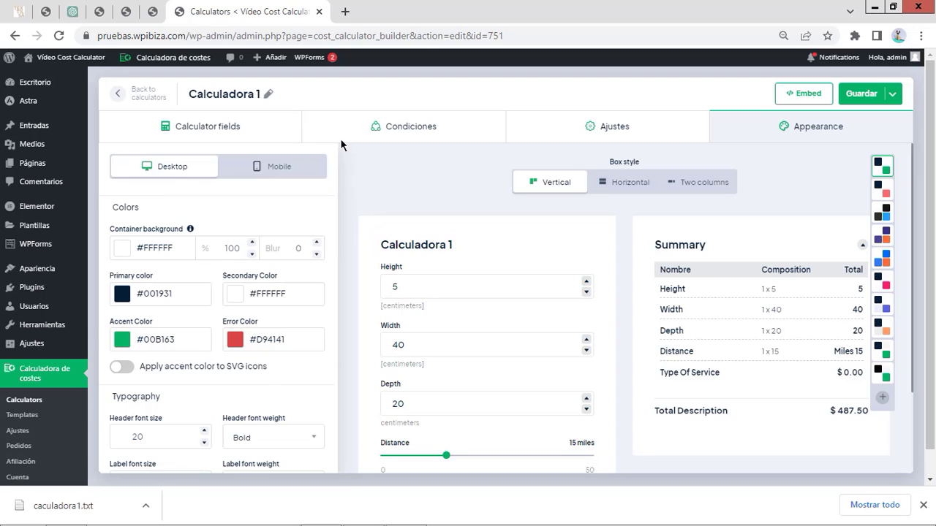
Step: Return to the field list, dismiss the Pro elements announcement, and check the save options
left_click(207, 128)
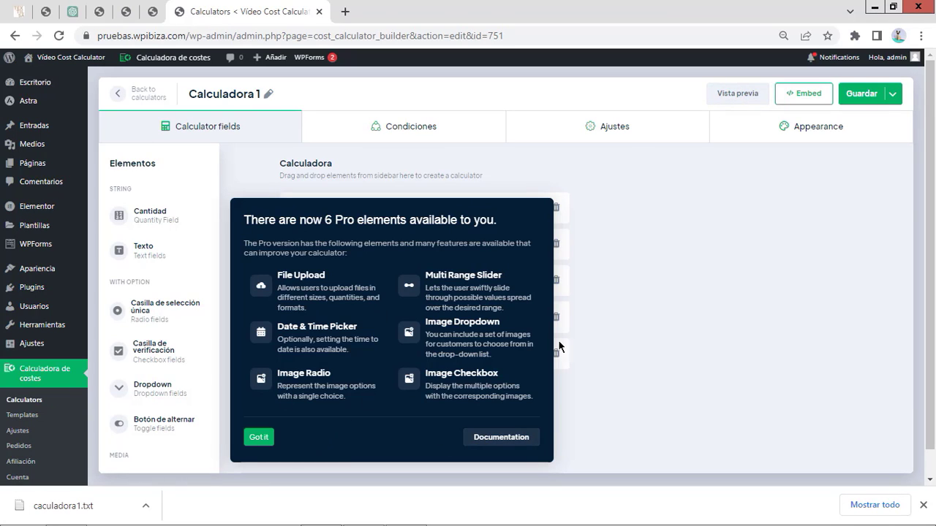
left_click(269, 439)
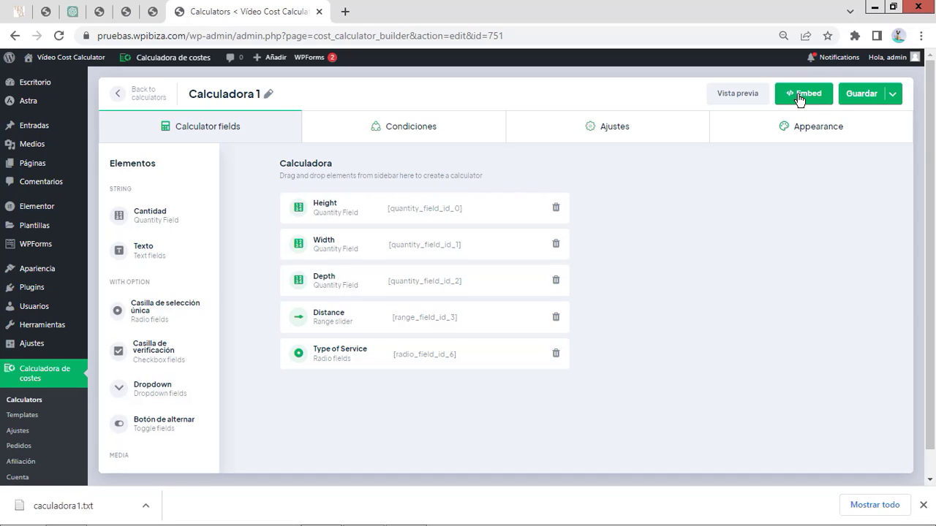
left_click(892, 99)
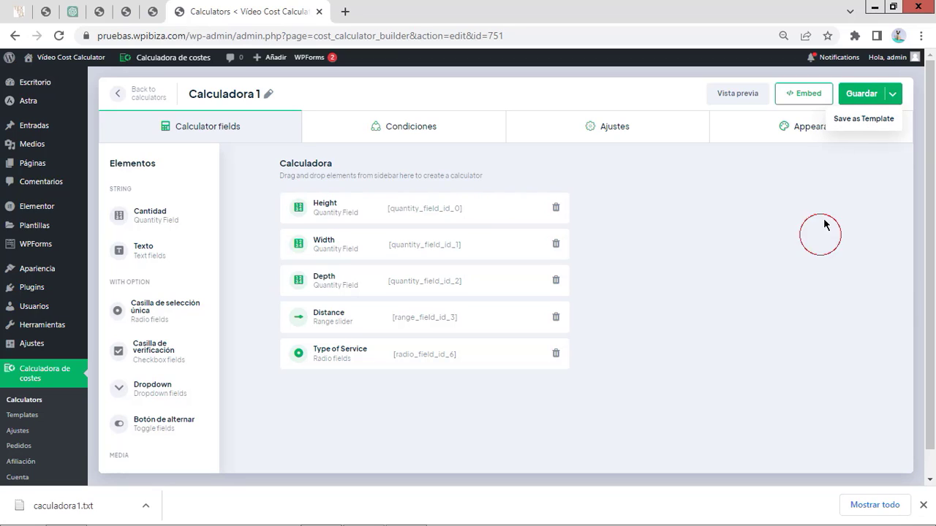
left_click(892, 94)
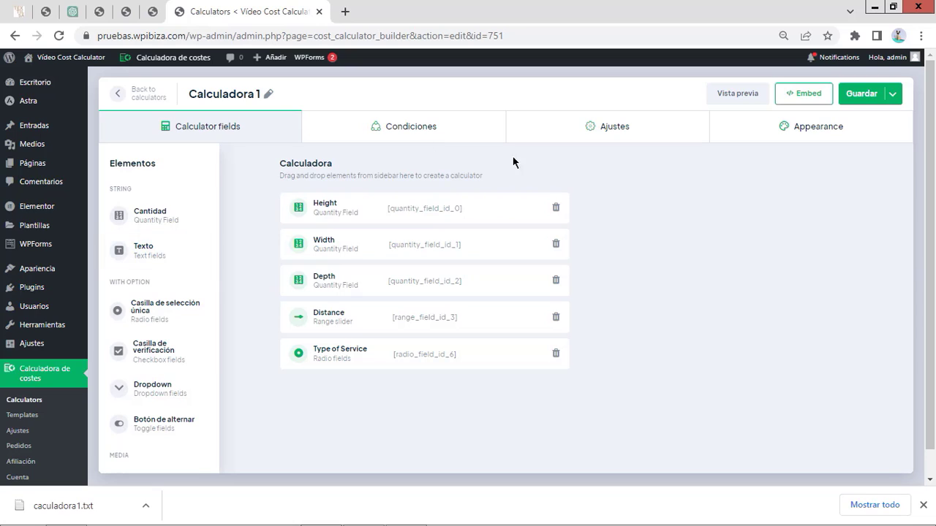
left_click(224, 131)
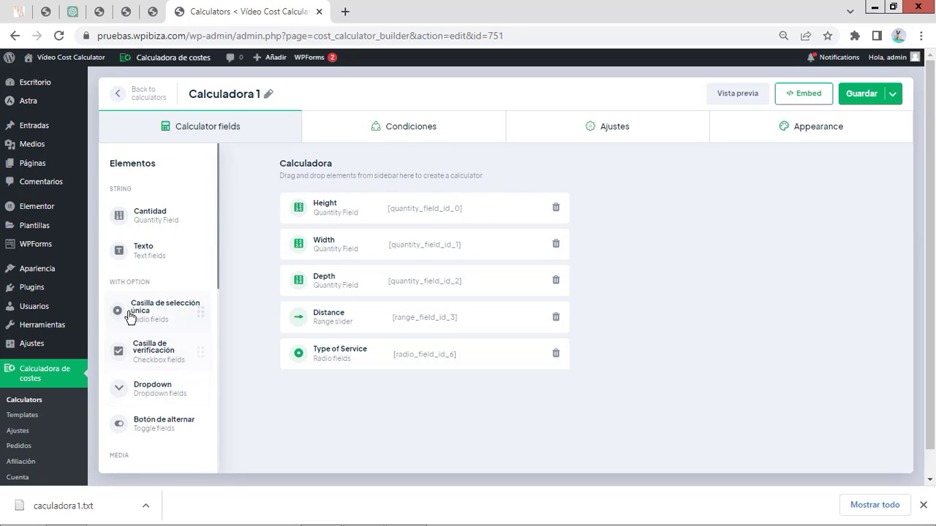
scroll(164, 337, "down", 6)
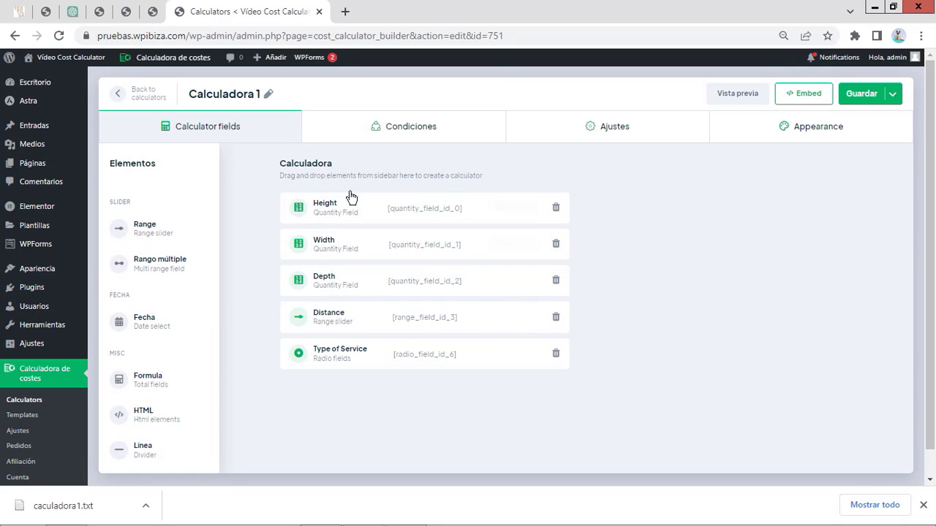
Step: Open Conditions, dismiss its help popup, then show the Ajustes Grand Total settings
left_click(403, 129)
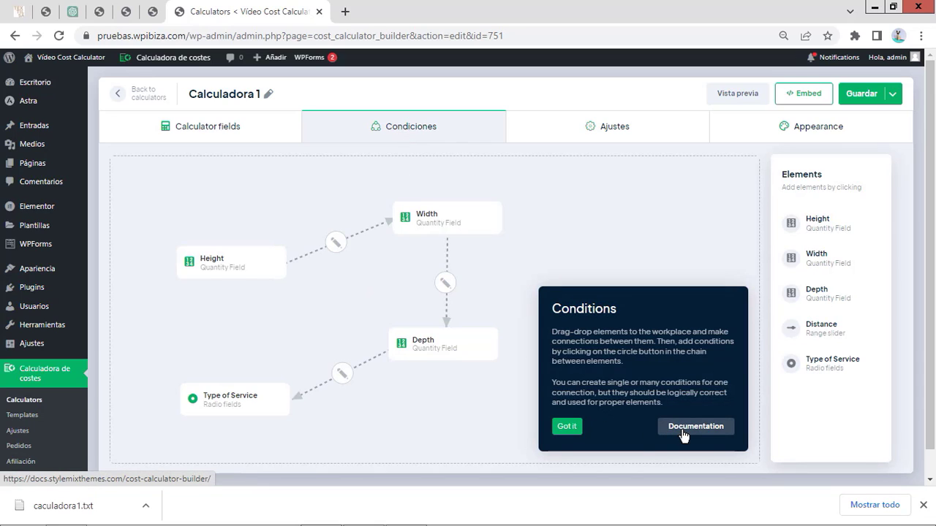
left_click(576, 428)
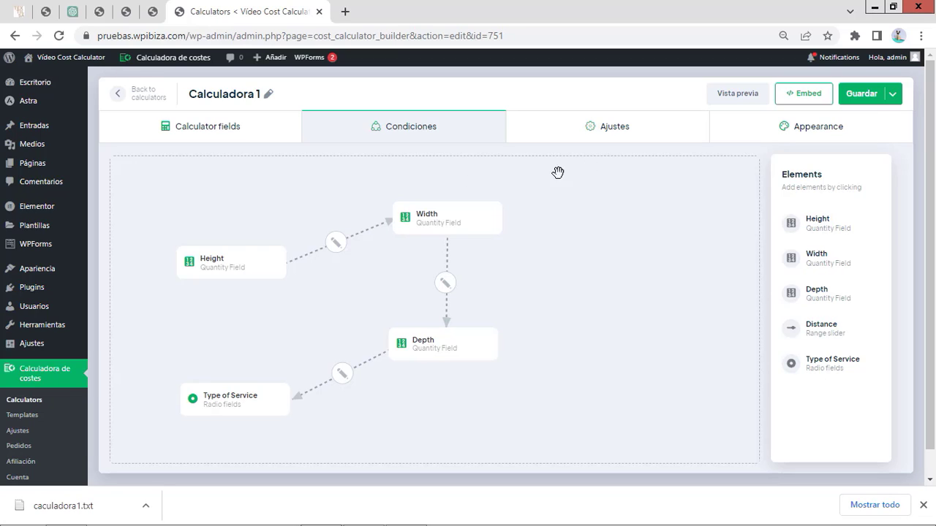
left_click(601, 130)
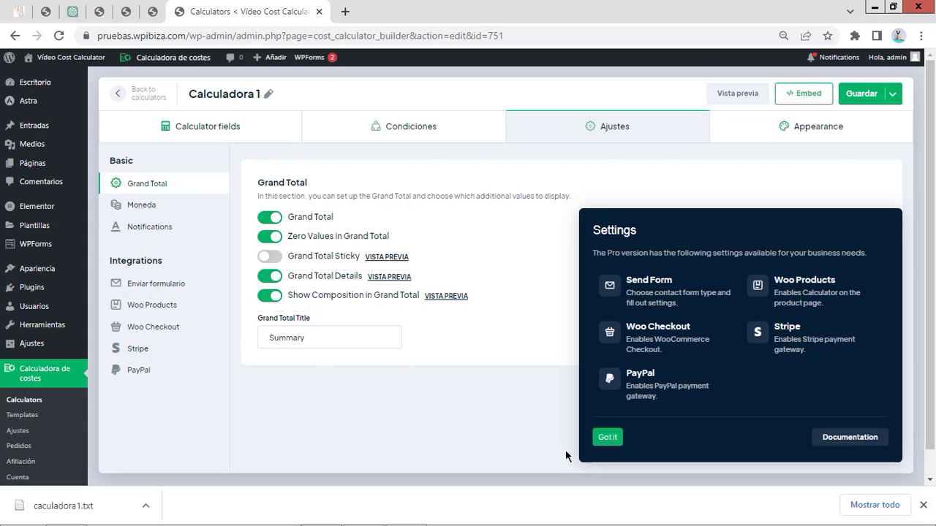
Step: Dismiss the Pro features notice and save Calculadora 1 from the Appearance settings
left_click(607, 437)
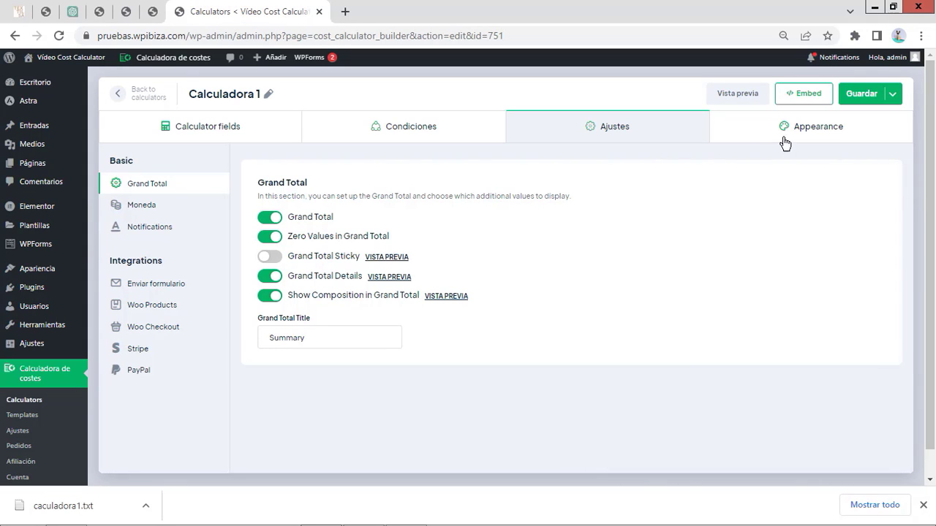
left_click(786, 131)
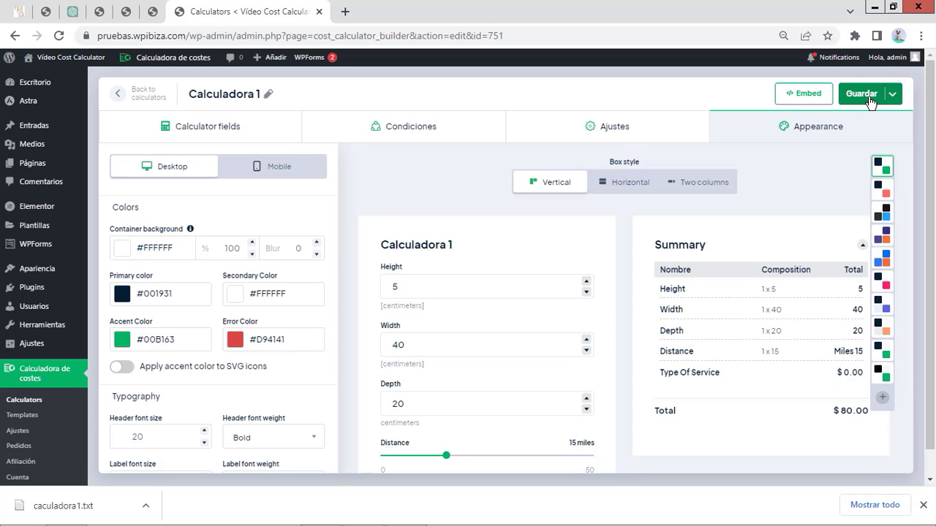
left_click(870, 101)
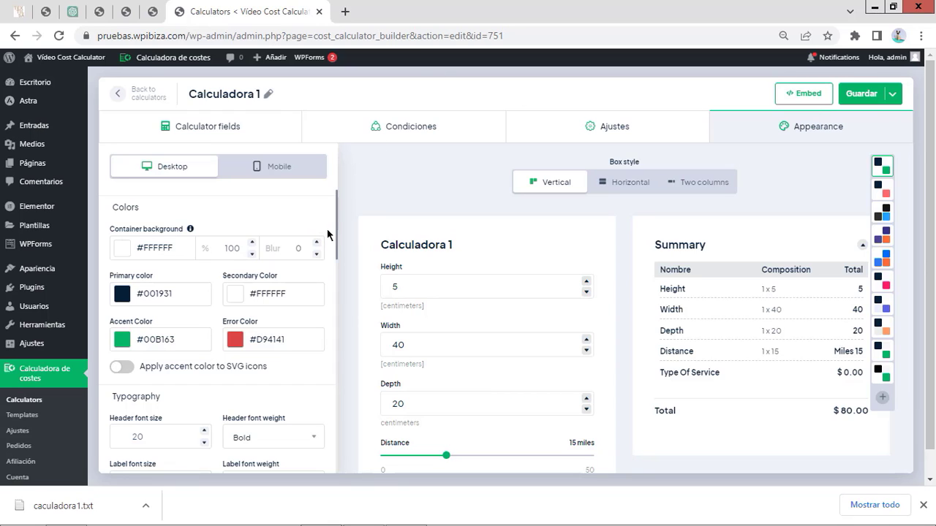
Step: Look over the Conditions and Grand Total settings, then return to the Calculator fields list
left_click(263, 126)
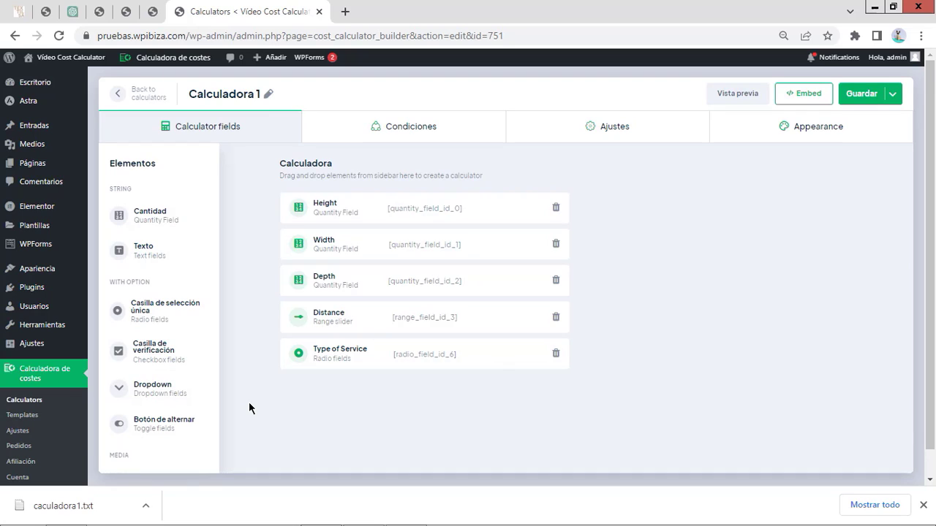
left_click(408, 127)
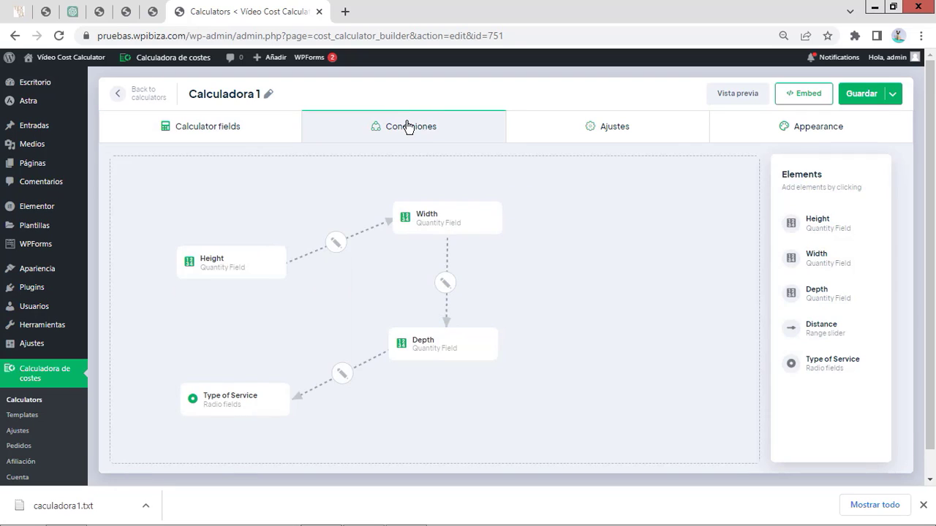
left_click(614, 131)
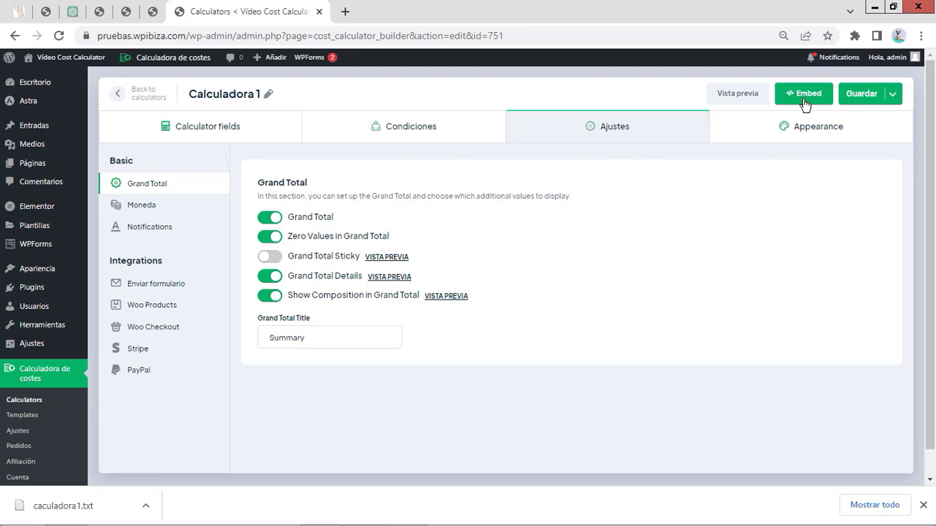
left_click(224, 135)
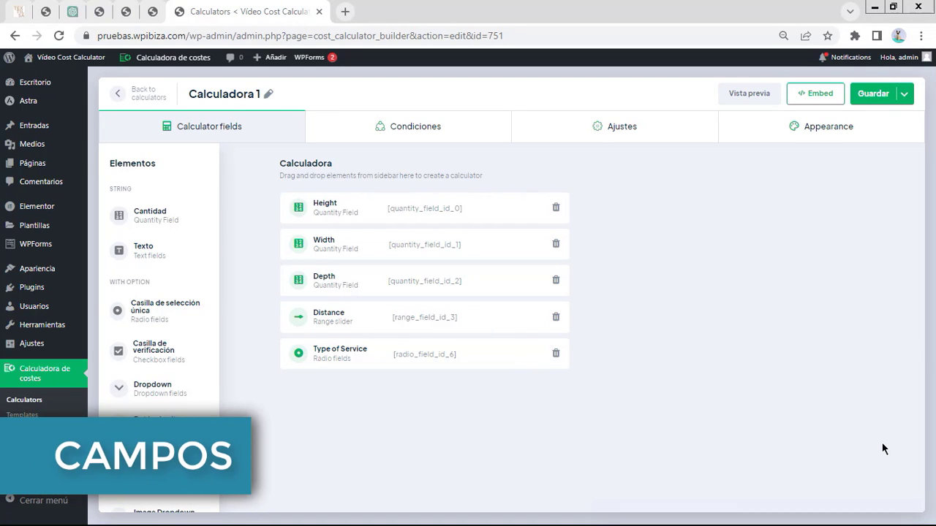
left_click(217, 135)
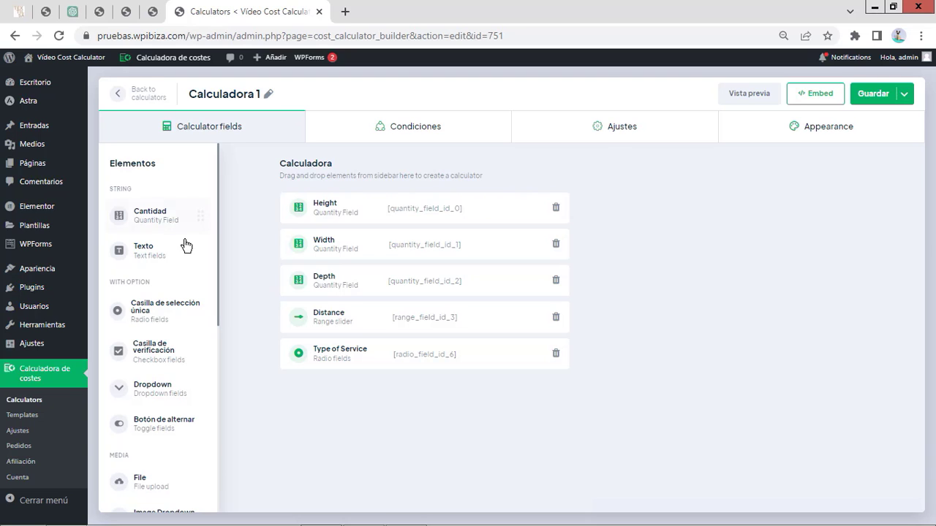
scroll(140, 351, "down", 5)
scroll(143, 345, "up", 5)
left_click_drag(139, 189, 104, 184)
left_click(155, 192)
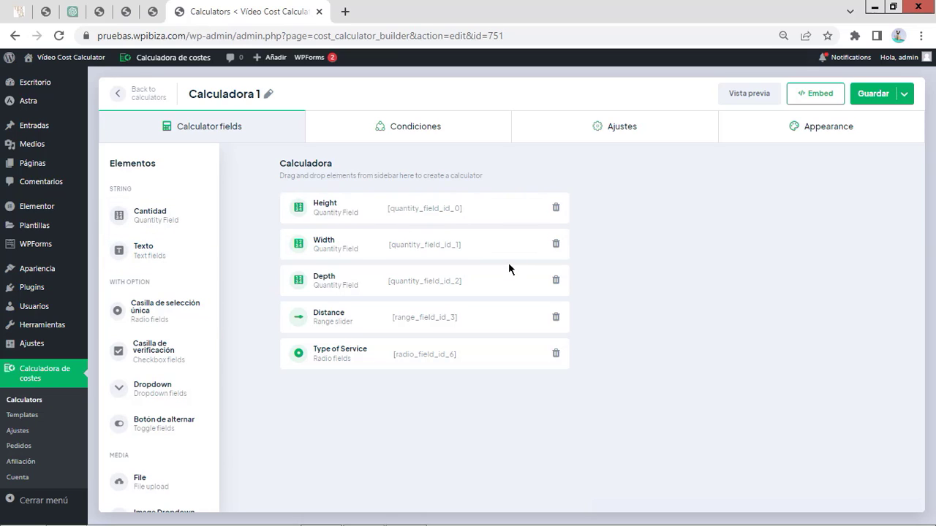
mouse_move(492, 270)
mouse_move(322, 210)
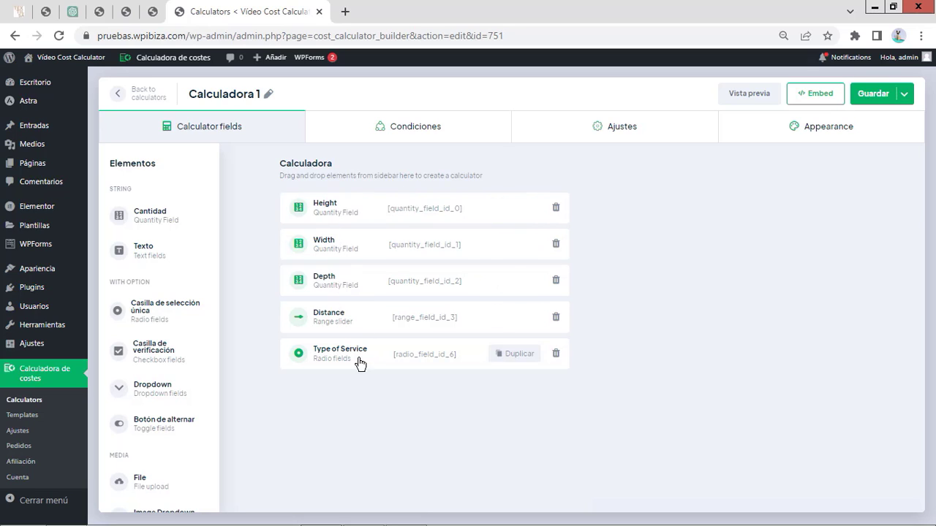
left_click(351, 213)
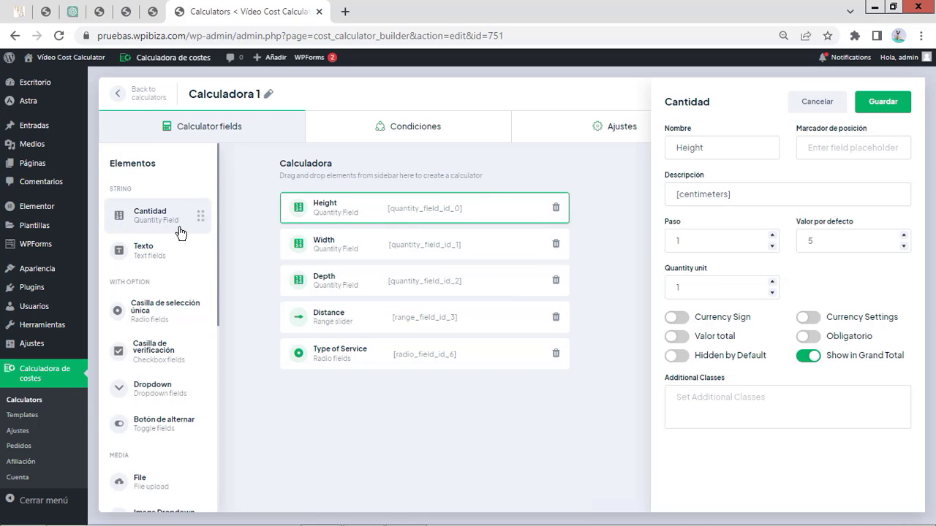
left_click(379, 392)
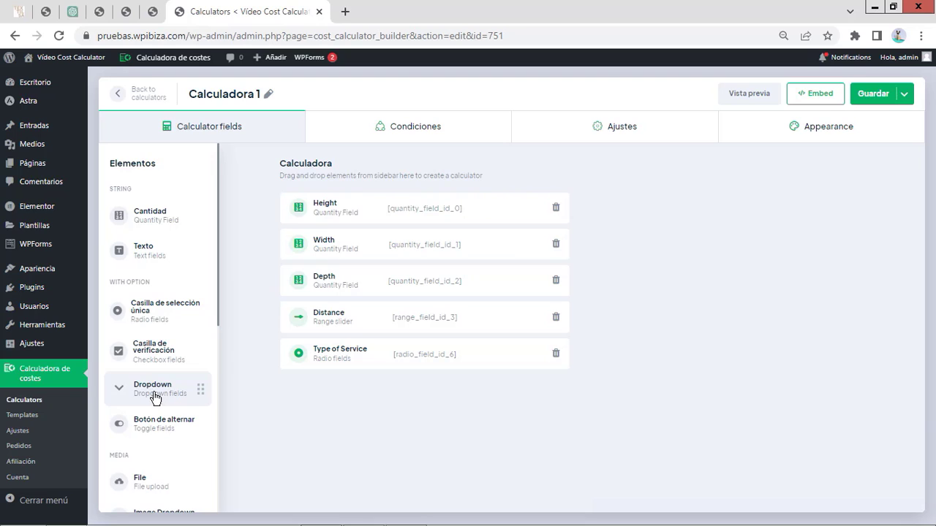
scroll(150, 316, "down", 2)
scroll(149, 313, "up", 1)
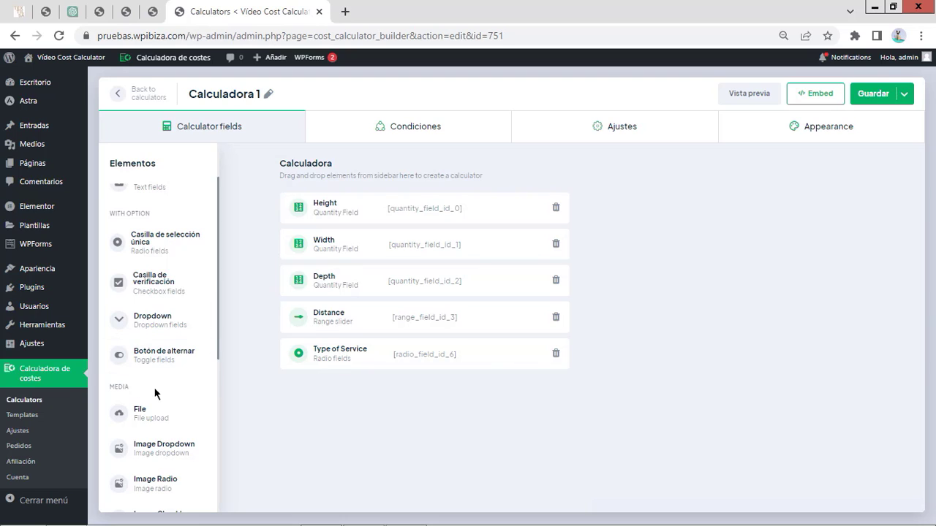
scroll(159, 392, "down", 2)
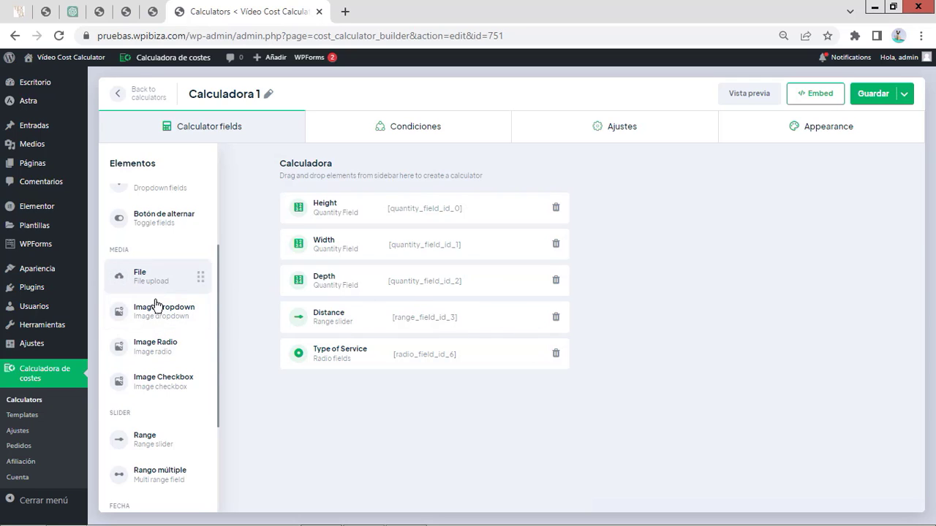
Step: Drop a File upload element below Type of Service and close its settings unchanged
left_click_drag(133, 283, 393, 421)
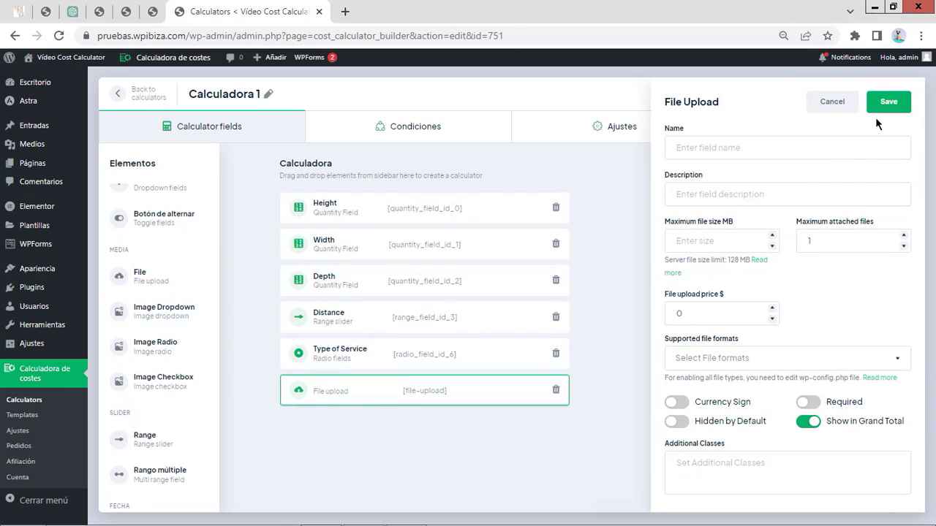
left_click(831, 108)
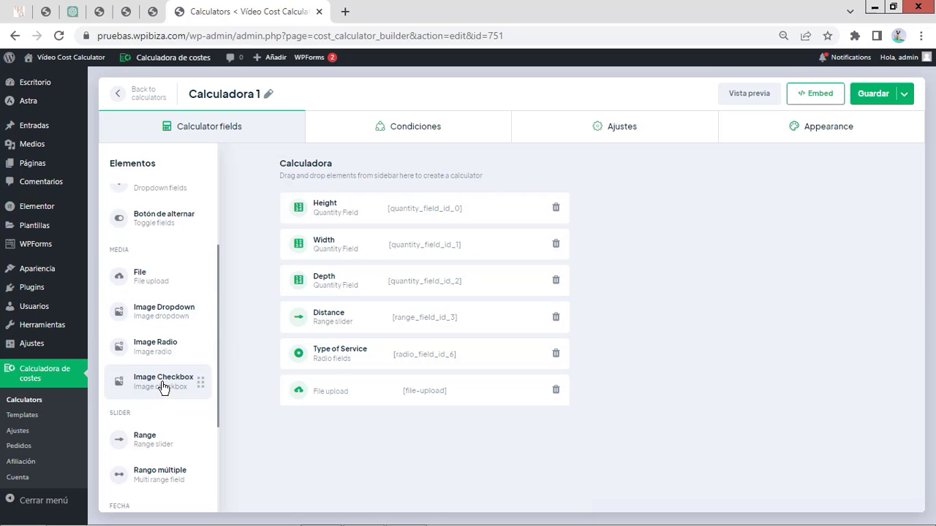
scroll(163, 382, "up", 1)
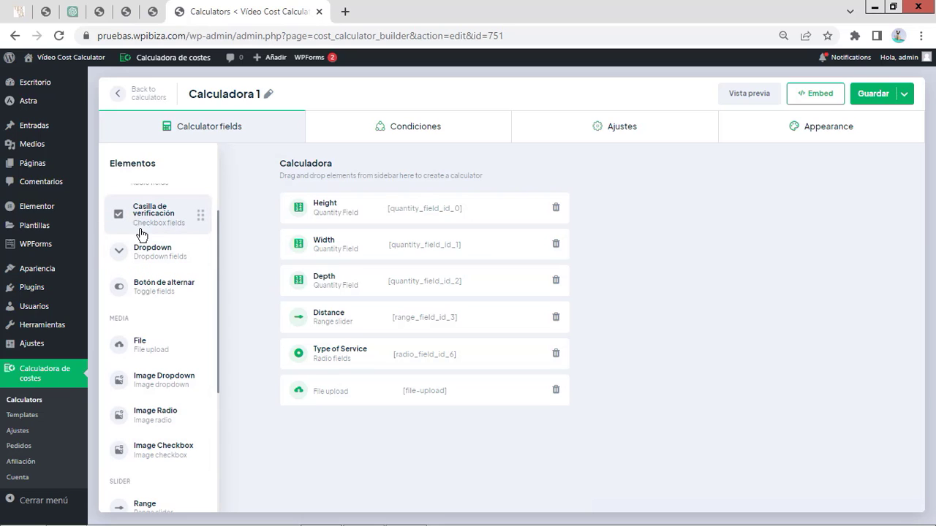
scroll(139, 271, "up", 2)
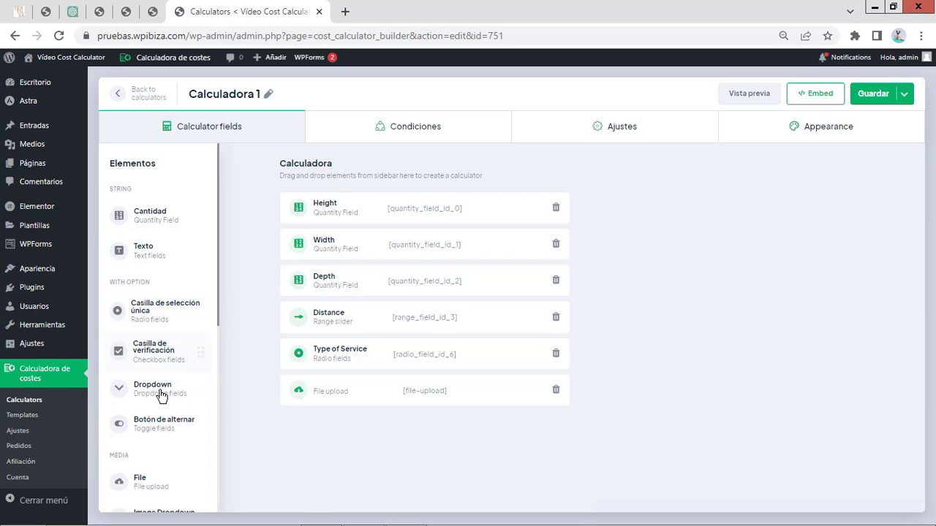
scroll(163, 395, "down", 3)
scroll(168, 379, "down", 2)
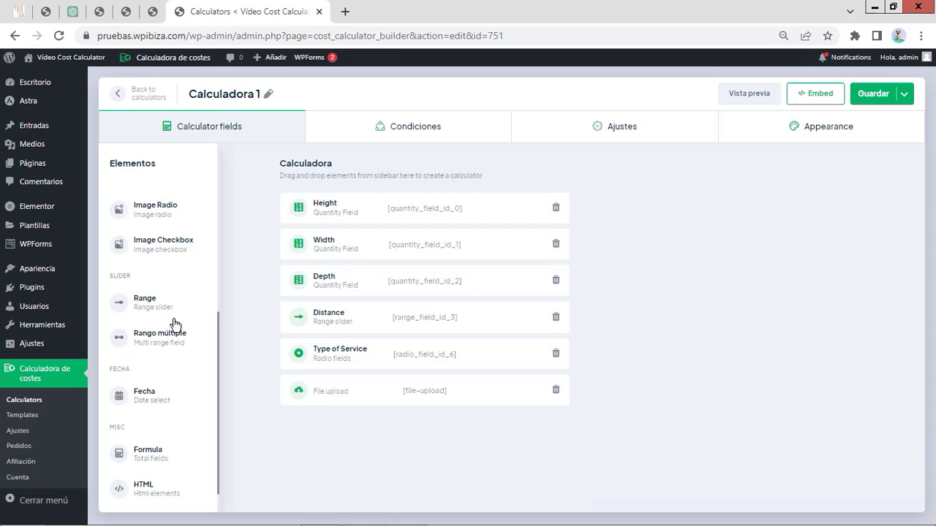
scroll(173, 362, "down", 1)
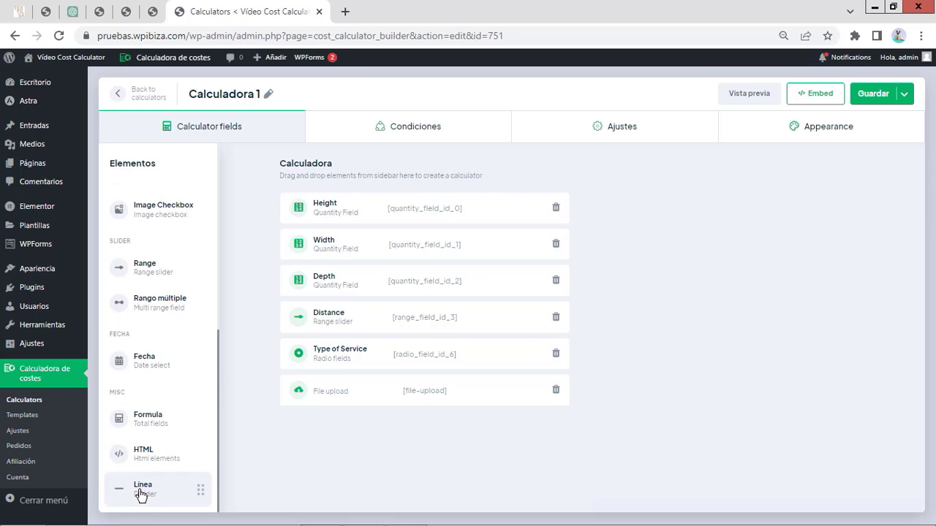
Step: Place a Linea divider between Depth and Distance, saving it with default settings
left_click_drag(141, 495, 334, 316)
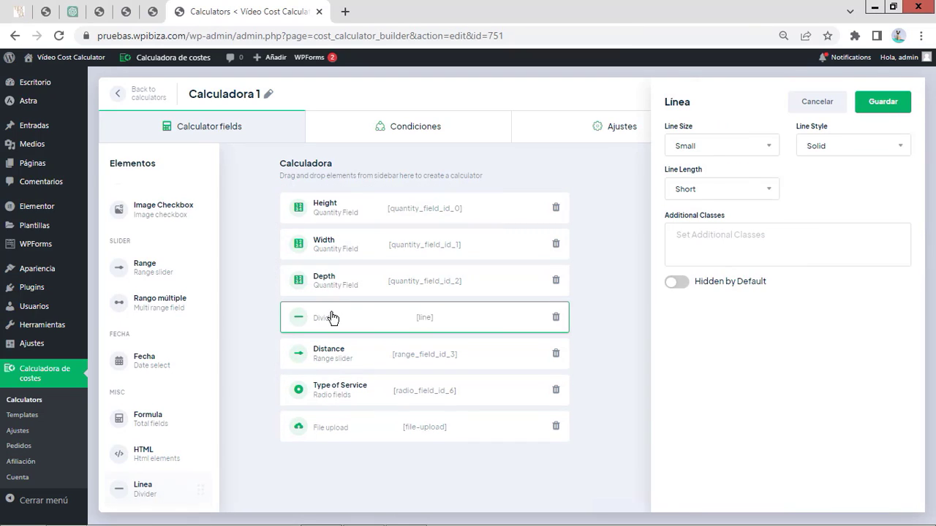
left_click(882, 102)
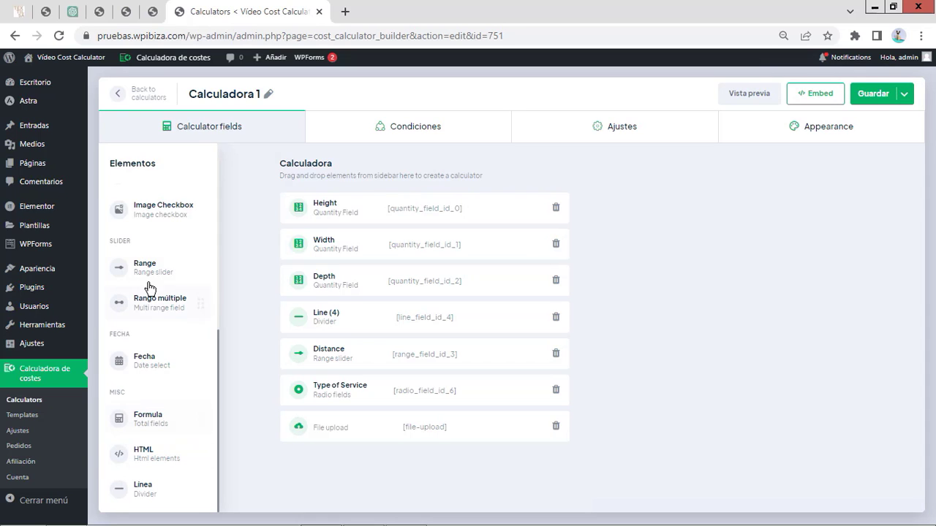
scroll(201, 402, "up", 5)
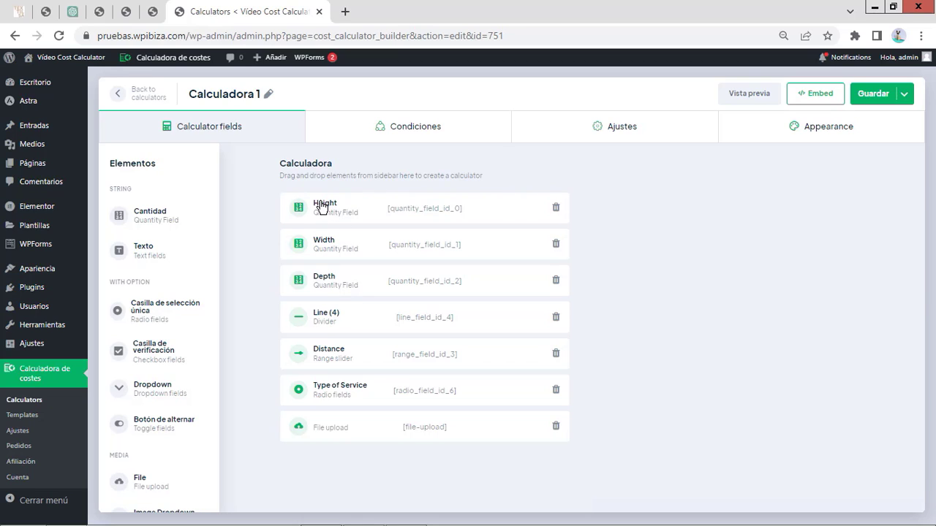
Step: Name the file upload field 'Archivo' with description 'Archivo de imagen' and try saving, triggering size and format errors
left_click(326, 433)
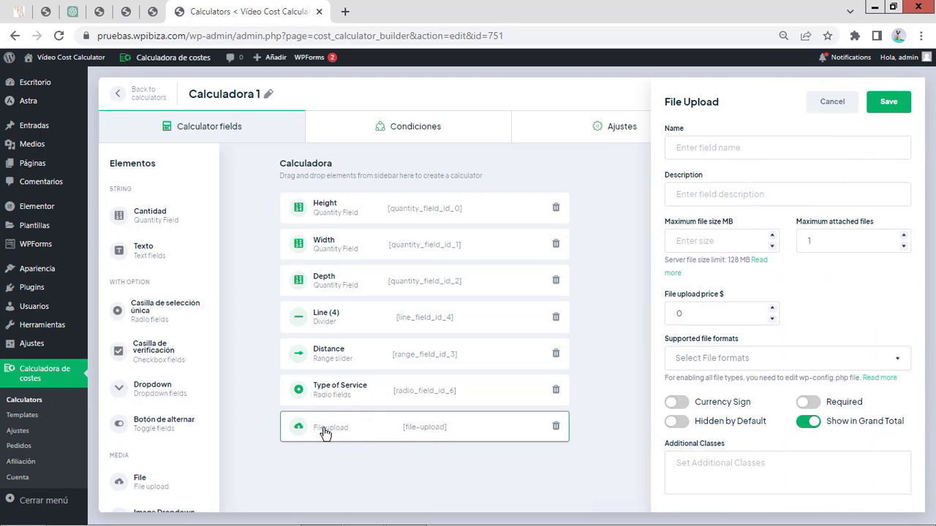
left_click(701, 143)
type("Archivo")
left_click(710, 195)
type("Archivo ")
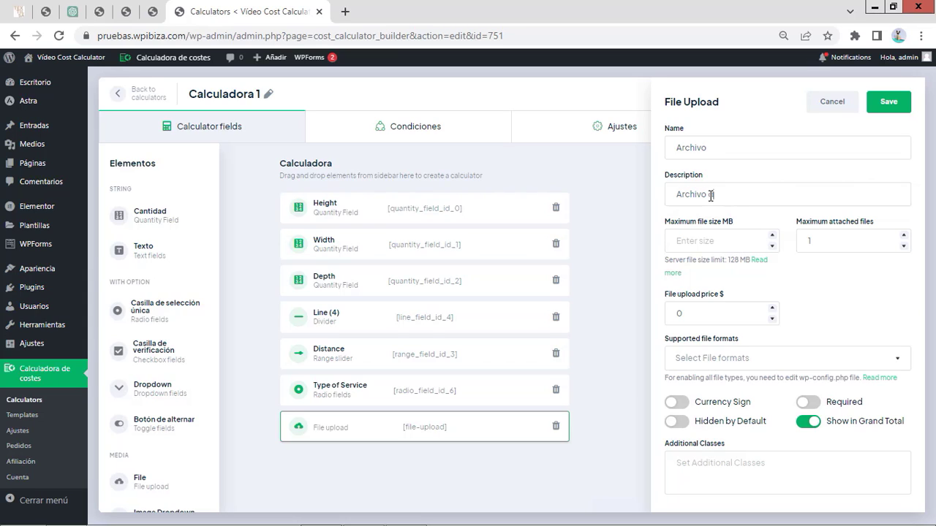
type("de imagen")
left_click(894, 106)
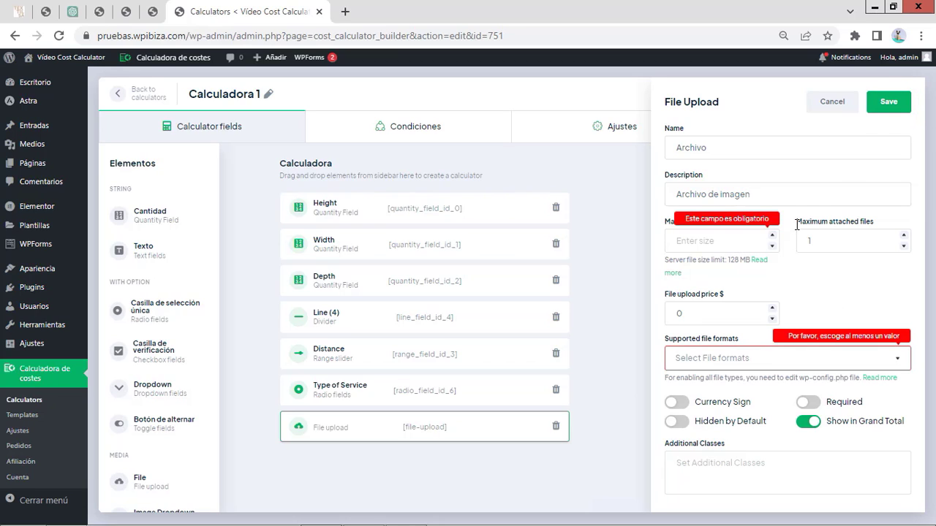
Step: Give Archivo a 5 MB maximum file size and raise its upload price to 3
left_click(829, 198)
left_click(695, 238)
type("5")
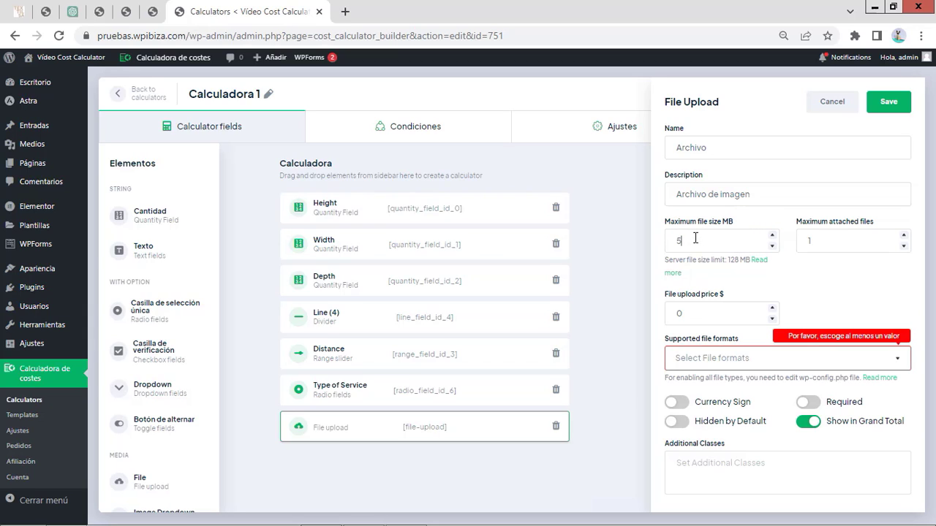
left_click(746, 276)
left_click(716, 243)
left_click(687, 309)
left_click(773, 310)
left_click(772, 310)
left_click(773, 310)
left_click(769, 358)
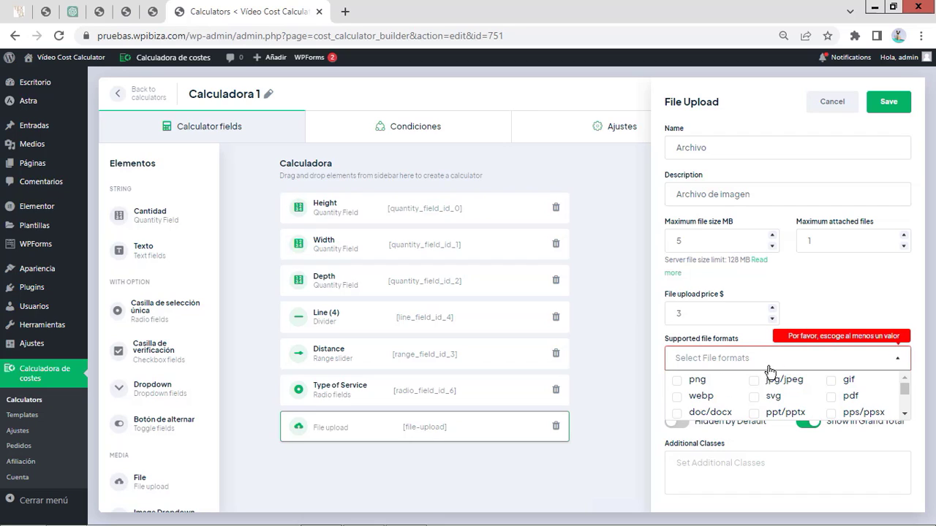
Step: Allow png and jpg/jpeg as Archivo's supported file formats
left_click(700, 387)
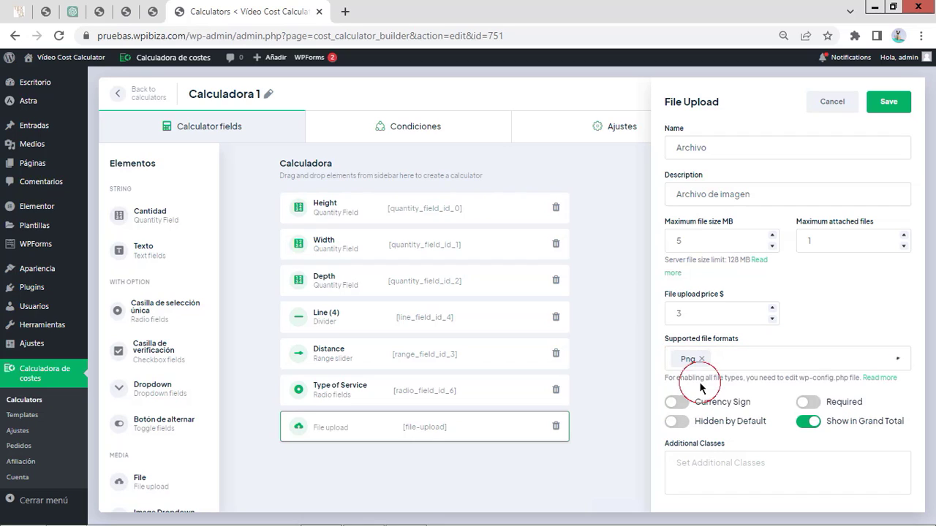
left_click(735, 364)
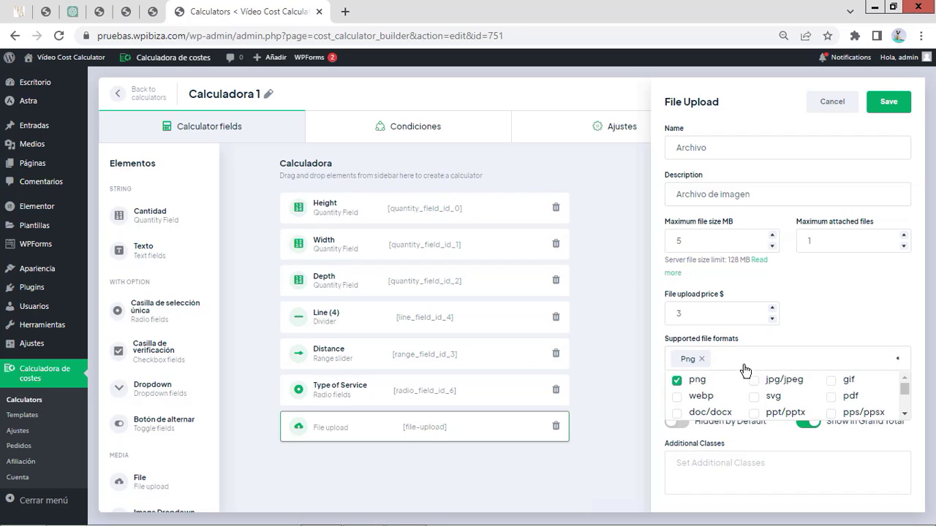
left_click(781, 381)
scroll(824, 391, "down", 3)
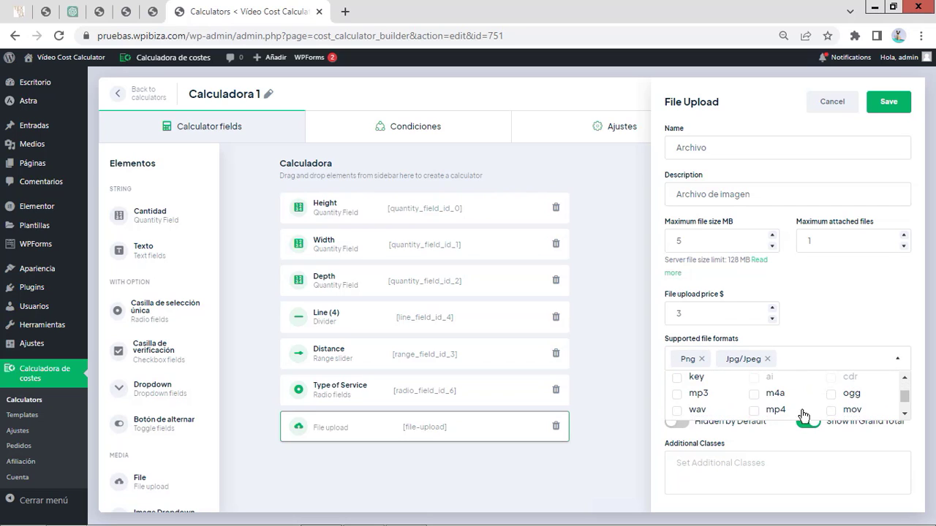
scroll(822, 402, "up", 4)
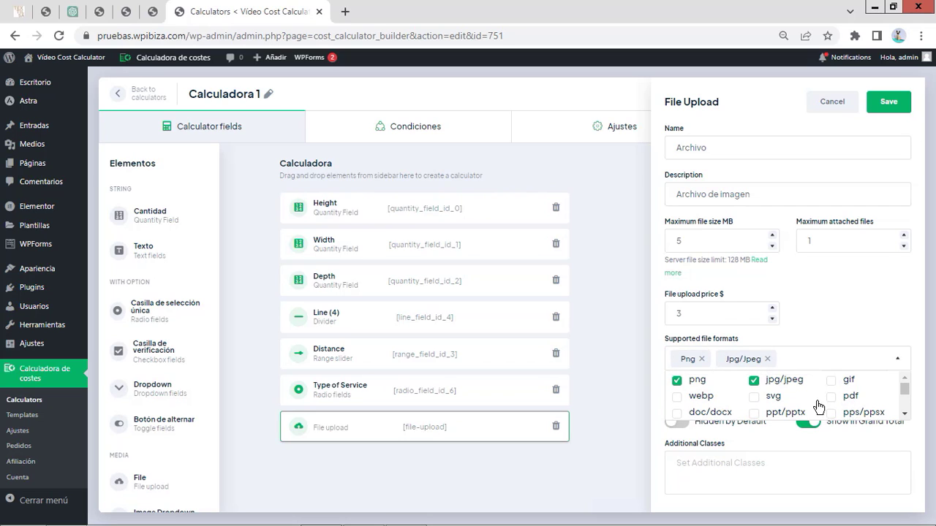
scroll(859, 405, "down", 3)
scroll(861, 406, "up", 3)
scroll(861, 406, "down", 5)
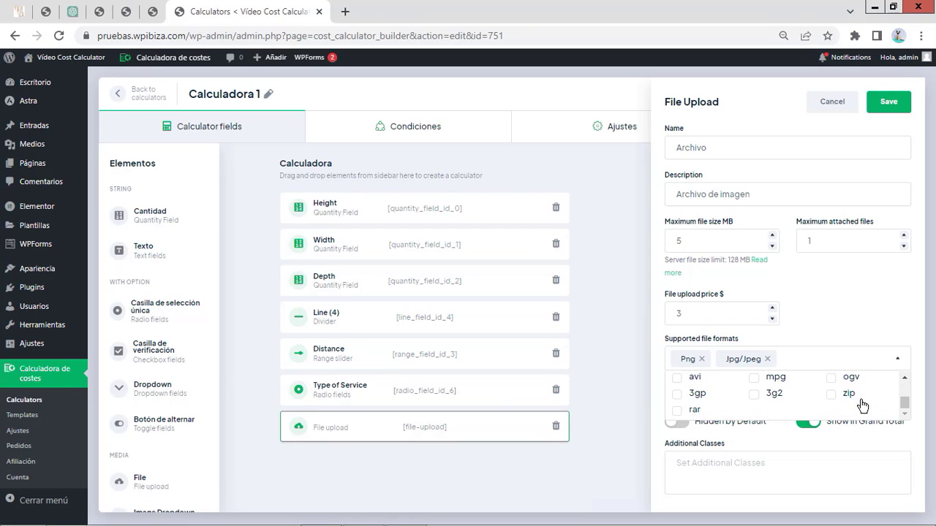
left_click(801, 357)
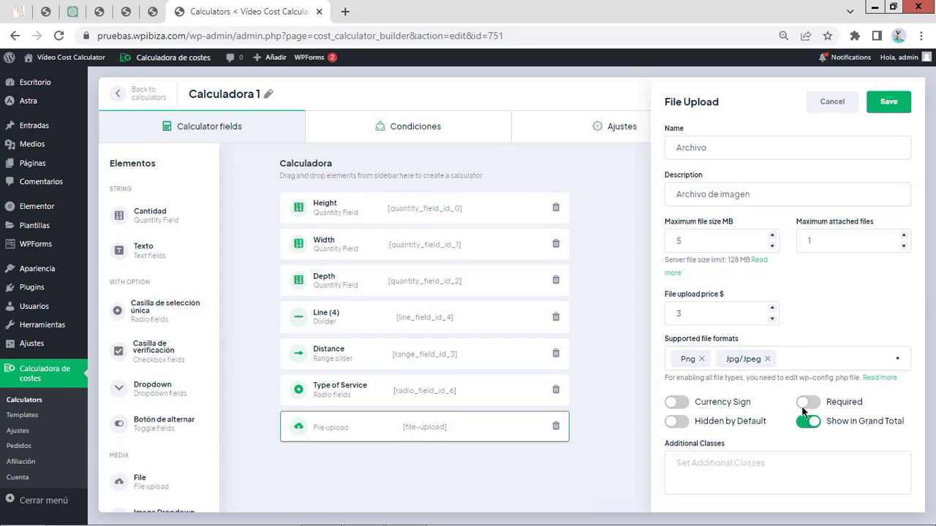
Step: Turn on Currency Sign for Archivo and save the field
left_click(676, 402)
left_click(746, 465)
left_click(888, 103)
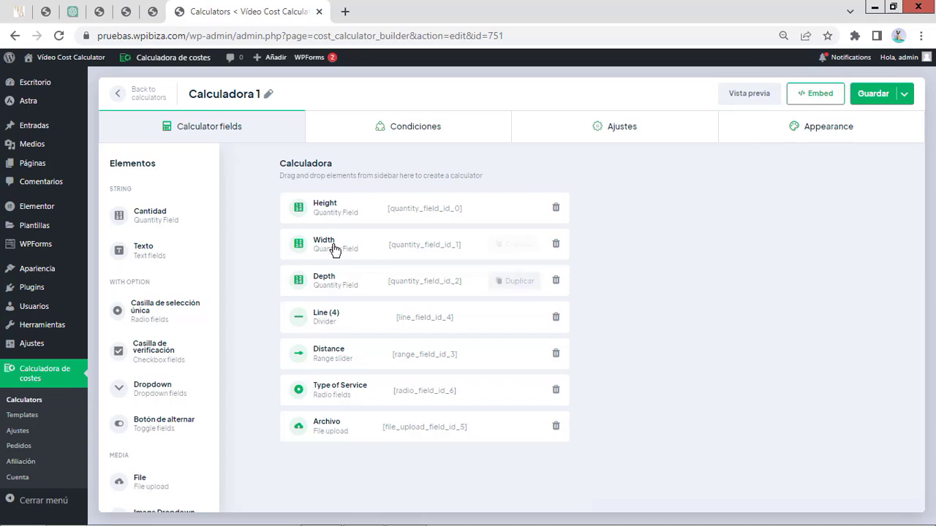
Step: Rename the Height field to Altura, leaving its step at 1
left_click(363, 211)
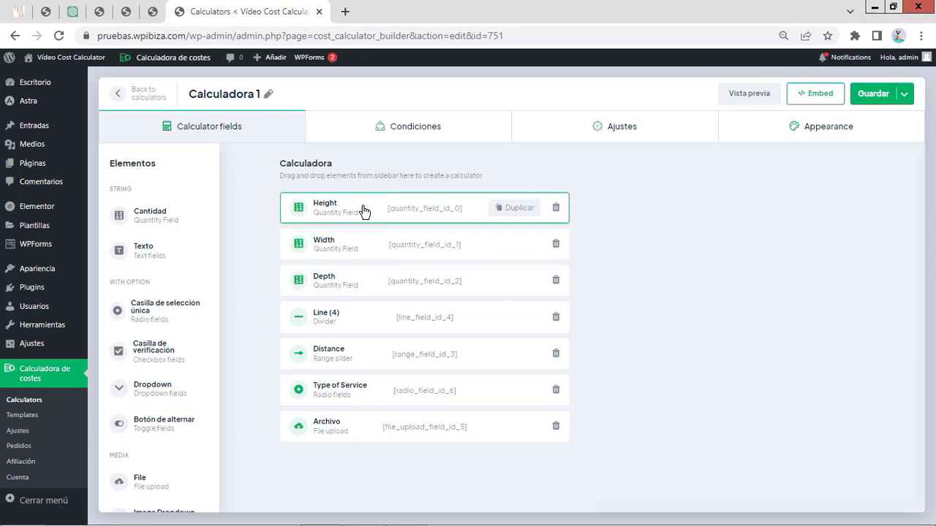
left_click(723, 151)
double_click(723, 151)
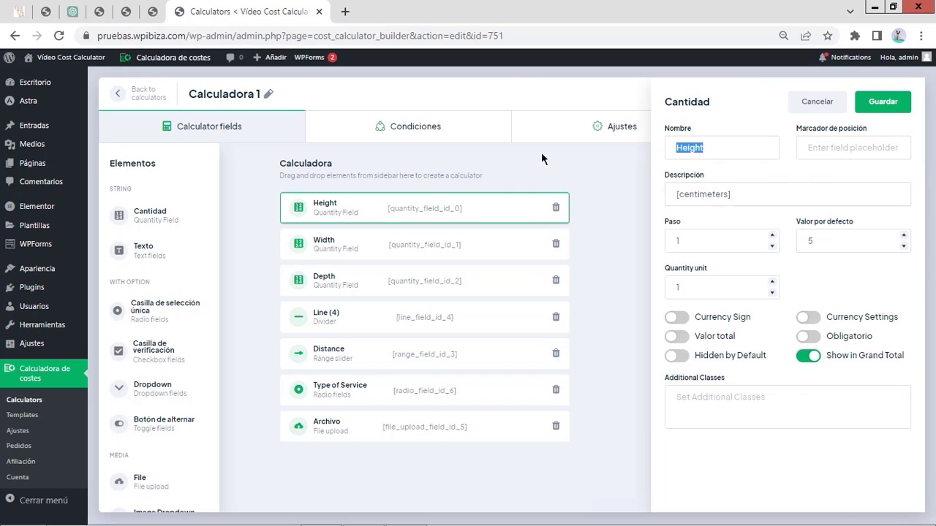
type("Altura")
left_click(730, 193)
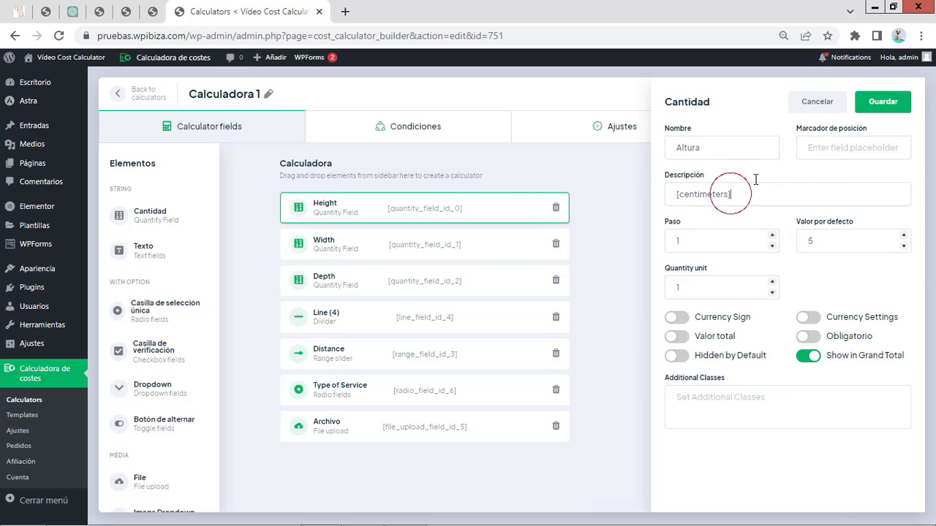
left_click(832, 140)
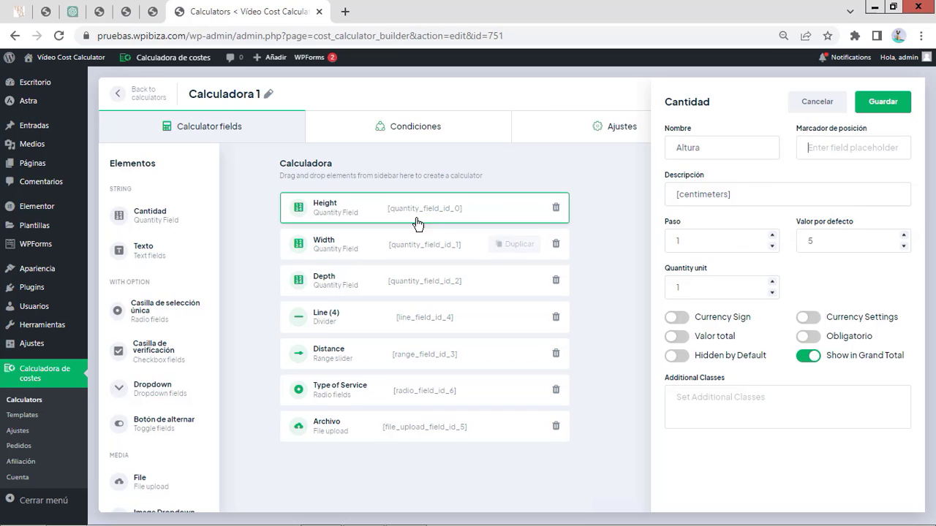
mouse_move(388, 214)
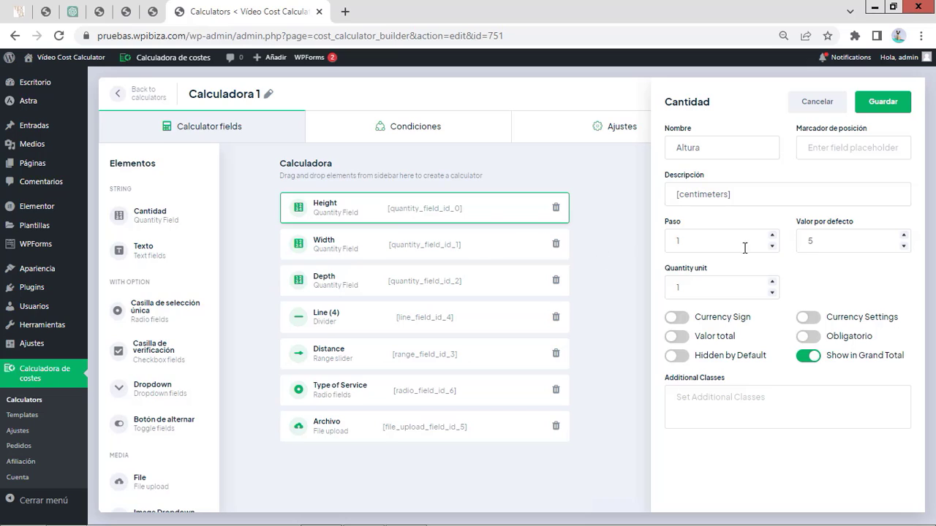
left_click(772, 238)
left_click(772, 248)
left_click(773, 237)
left_click(773, 247)
left_click(697, 290)
Step: Switch on Valor total, Currency Sign and Currency Settings for Altura and save it
left_click(676, 337)
left_click(677, 319)
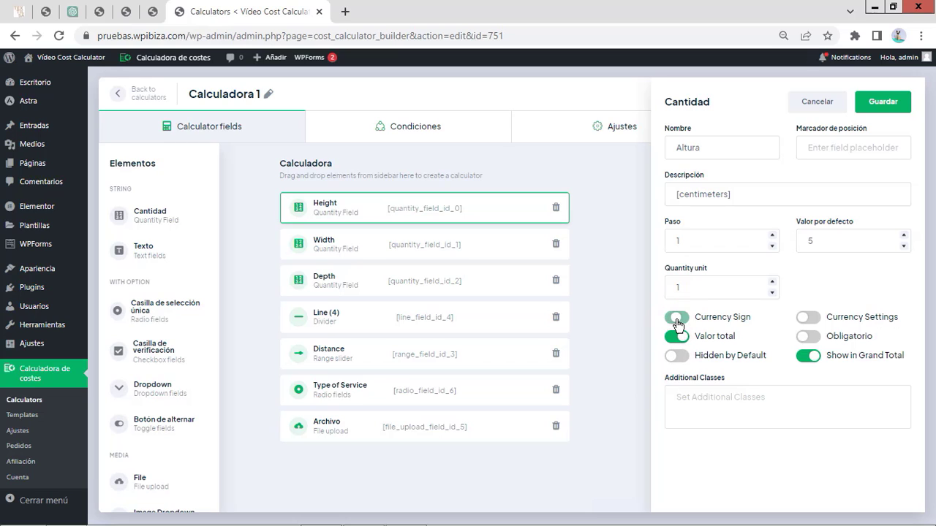
left_click(808, 317)
left_click(887, 104)
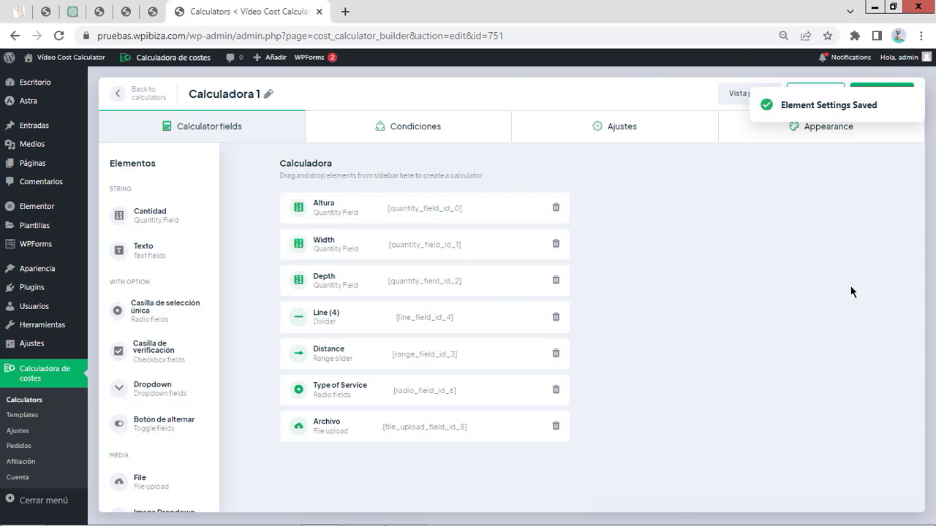
left_click(349, 213)
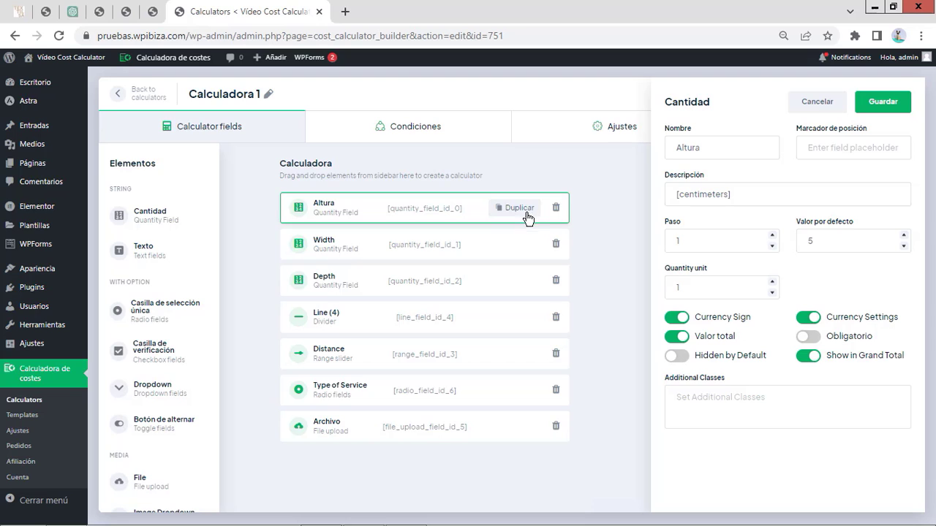
Step: Duplicate Altura, move the copy up and delete it, then open Width's settings
left_click(518, 208)
left_click_drag(333, 462, 340, 247)
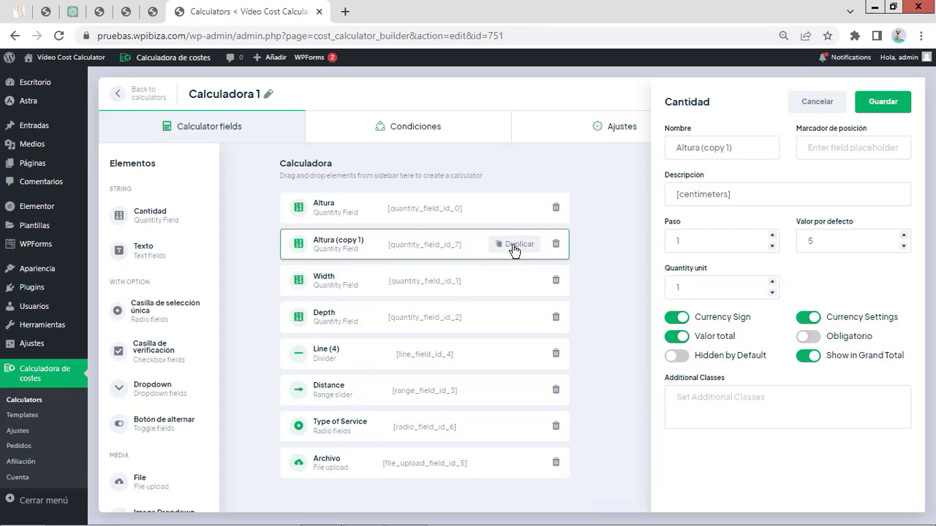
left_click(556, 245)
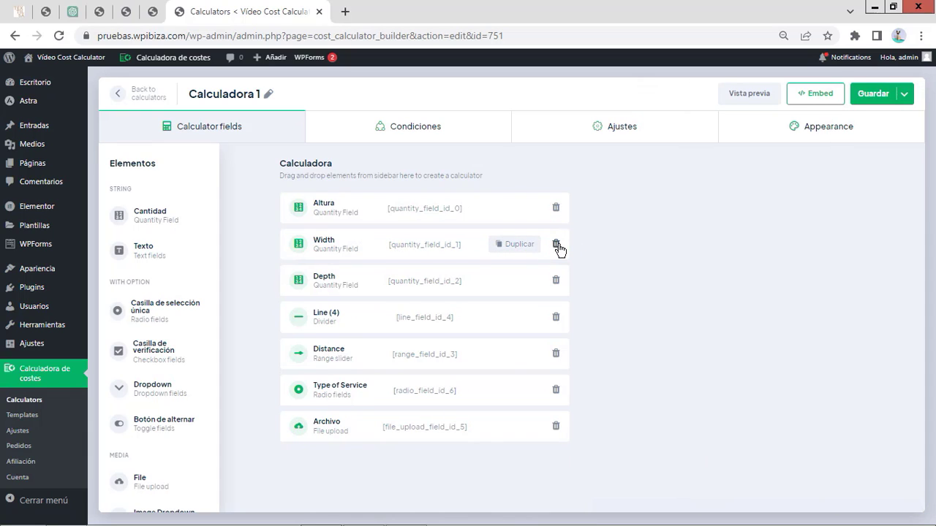
left_click(346, 241)
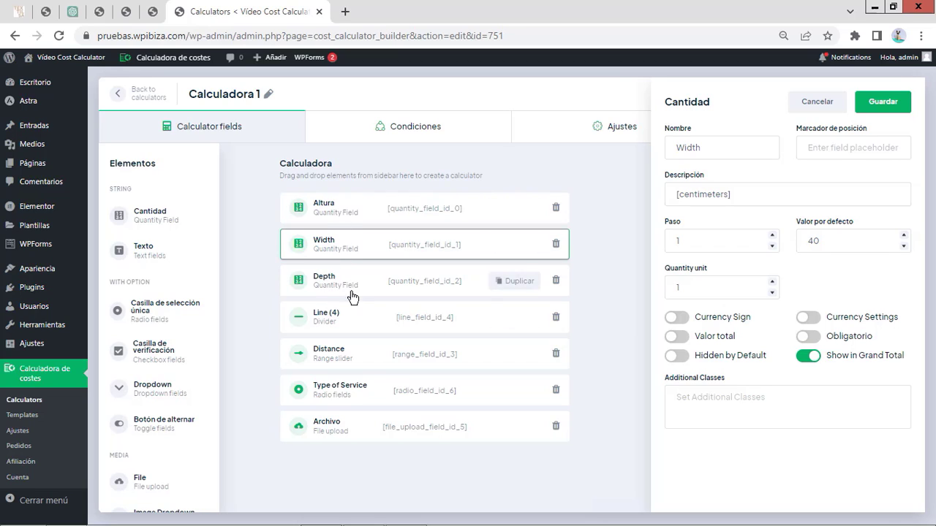
Step: Confirm the divider as Small size, Solid style and Short length, and save it
left_click(333, 319)
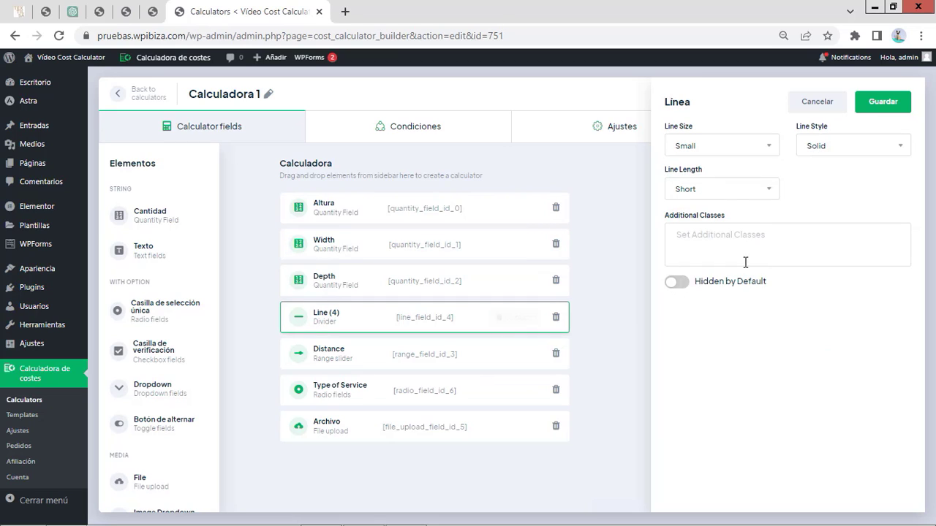
left_click(769, 147)
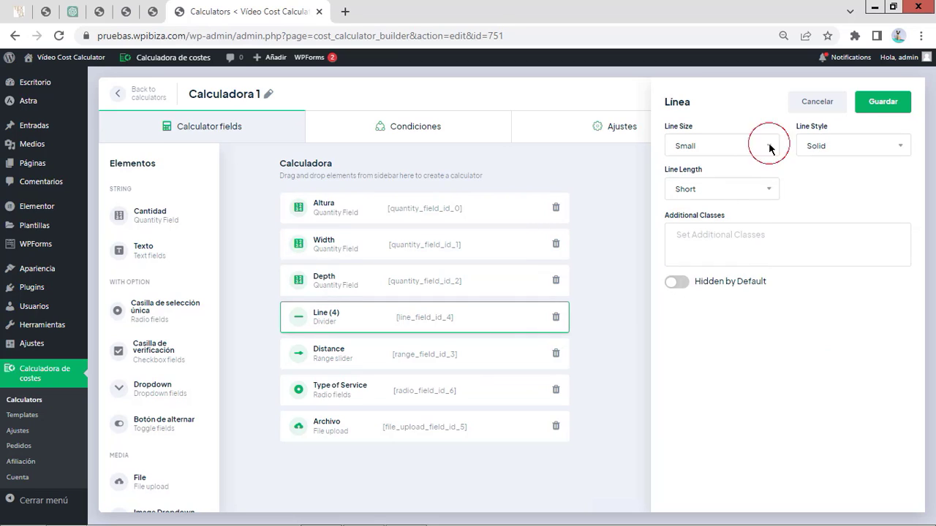
left_click(841, 152)
left_click(832, 174)
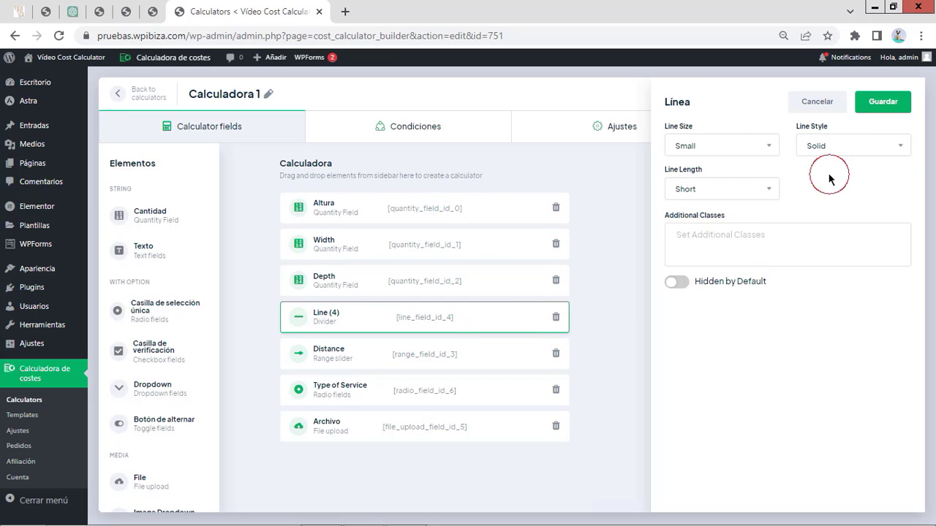
left_click(748, 193)
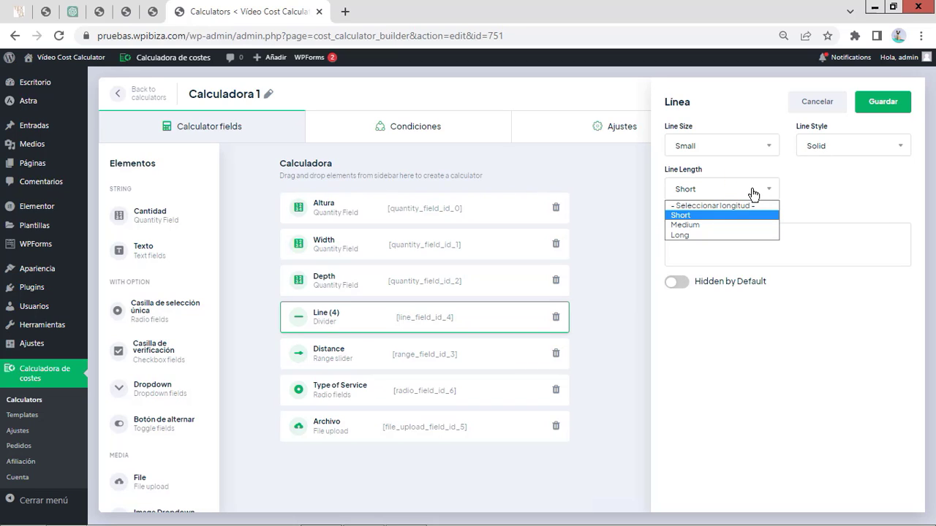
left_click(753, 192)
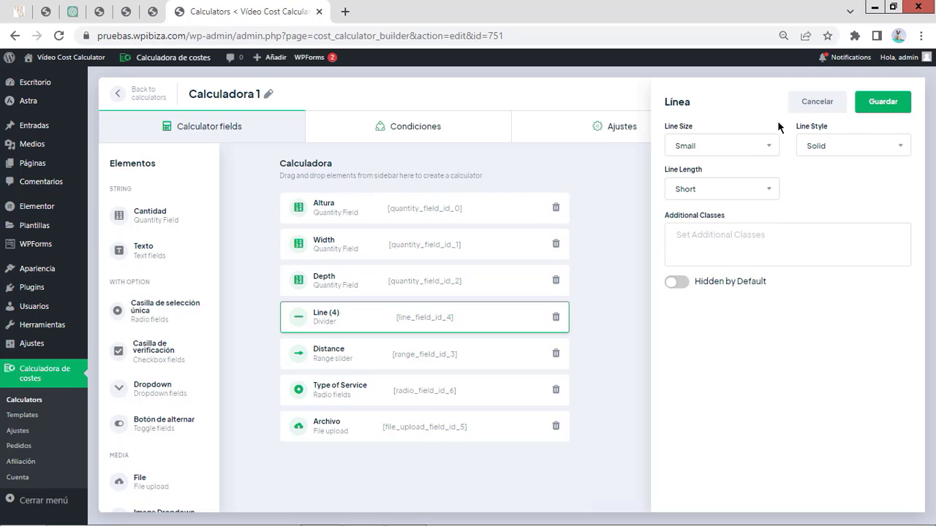
left_click(898, 107)
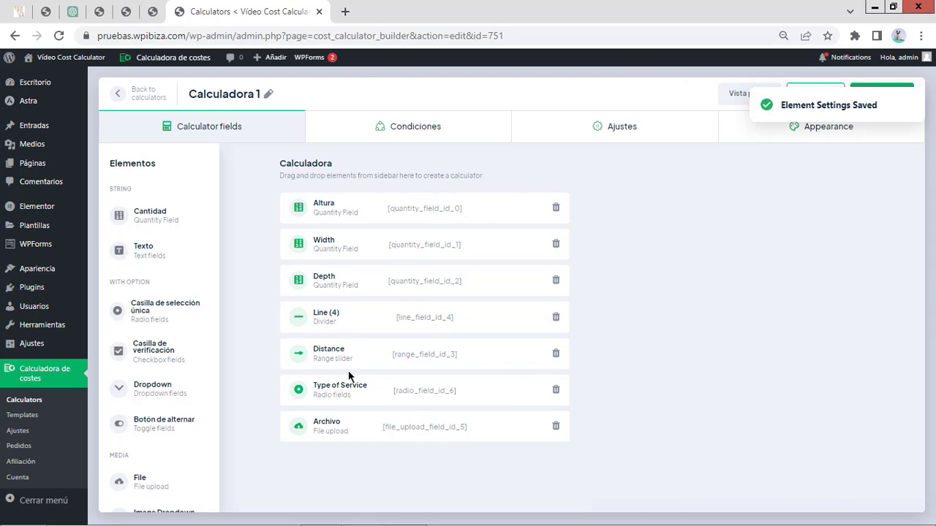
left_click(340, 366)
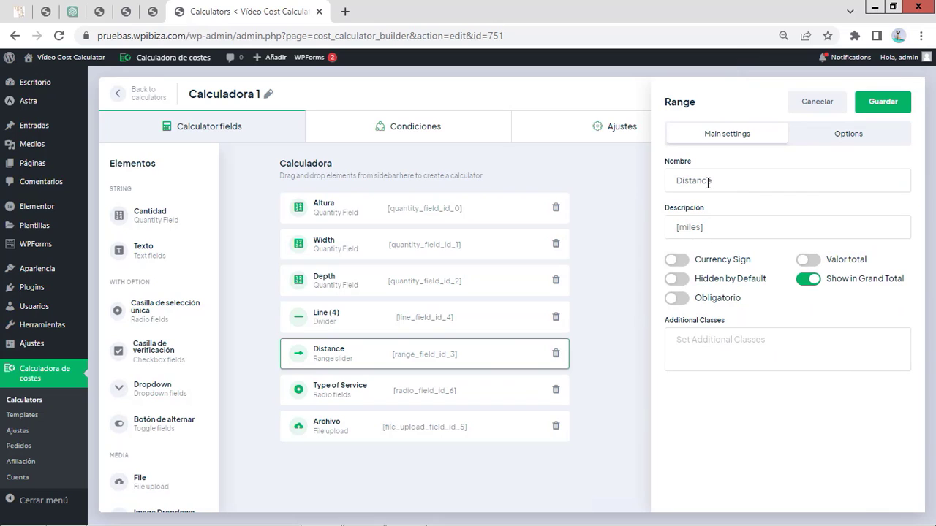
Step: Rename the slider to Distancia and turn on its Currency Sign and Valor total
left_click_drag(706, 181, 729, 182)
left_click_drag(677, 224, 740, 224)
left_click(747, 380)
left_click(673, 261)
left_click(808, 261)
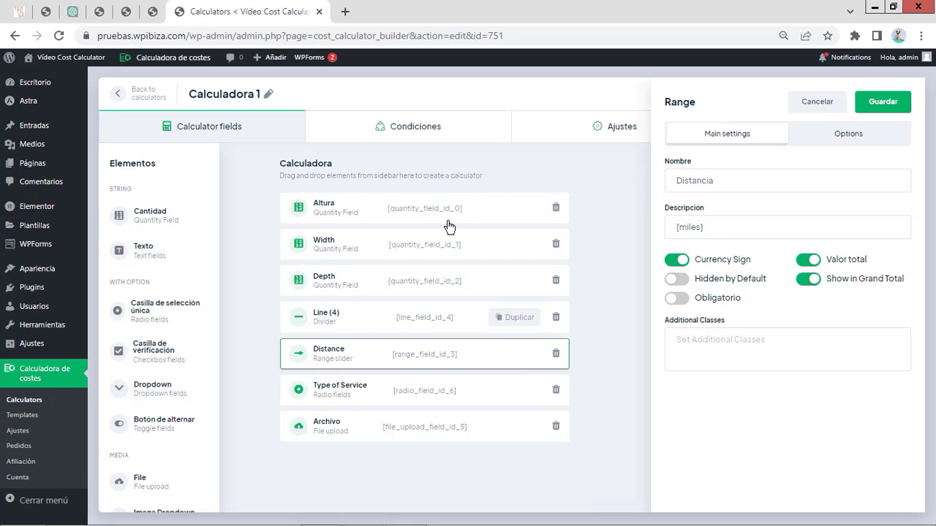
Step: Set Distancia's range minimum to 10, step 2 and unit symbol metros, then save
left_click(837, 132)
left_click(747, 138)
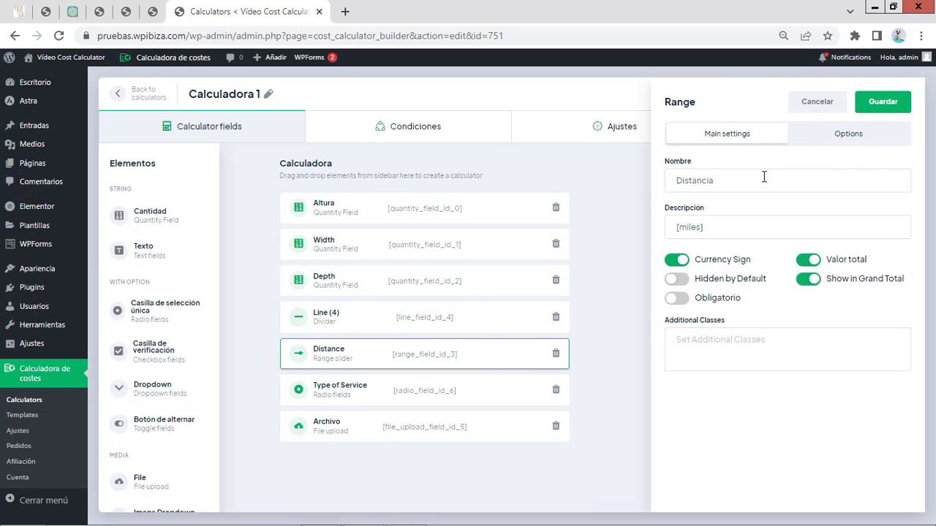
left_click(839, 143)
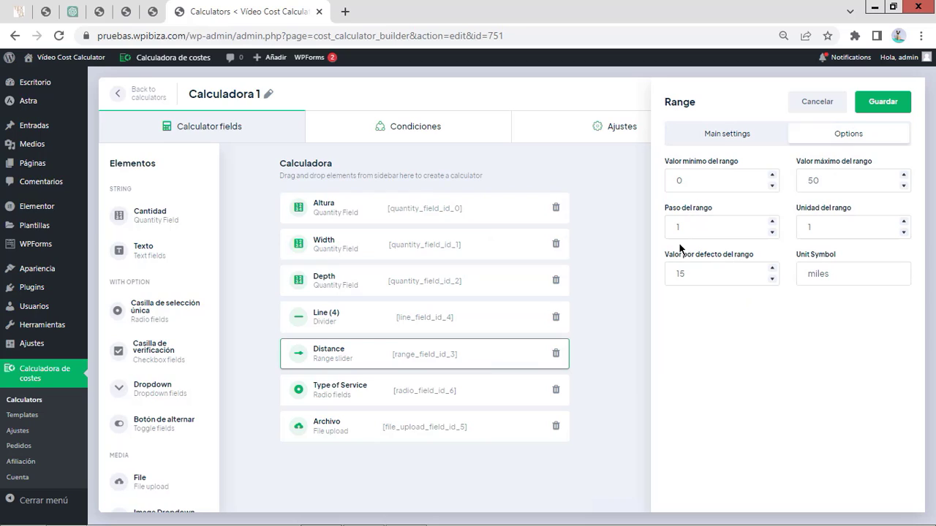
left_click_drag(695, 184, 662, 190)
type("10")
left_click(699, 227)
left_click_drag(709, 228, 670, 228)
left_click_drag(844, 269, 773, 273)
type("metro")
left_click(872, 103)
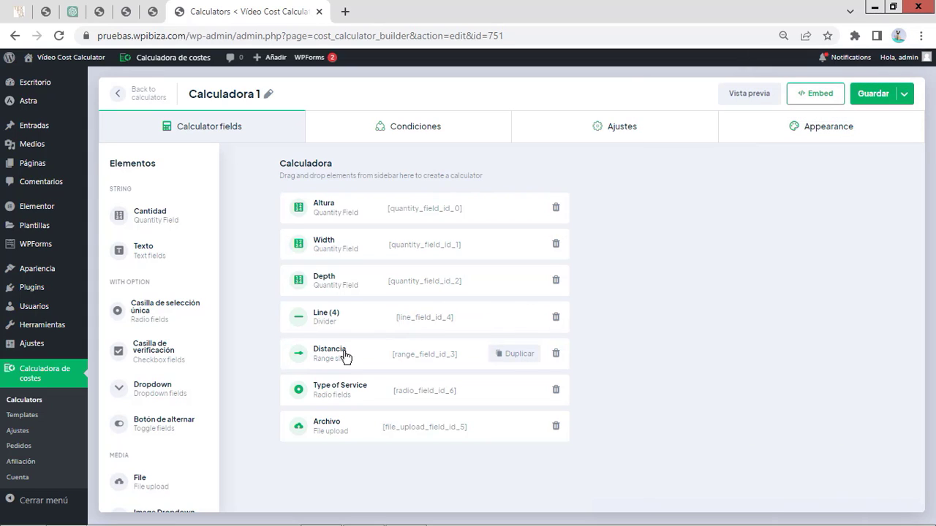
Step: Rename the Width field to Ancho and save it
left_click(327, 240)
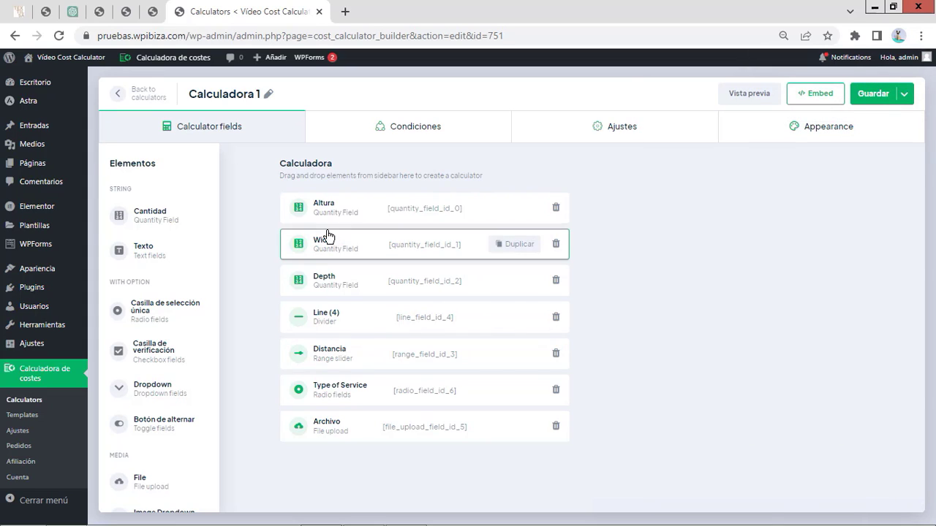
double_click(730, 156)
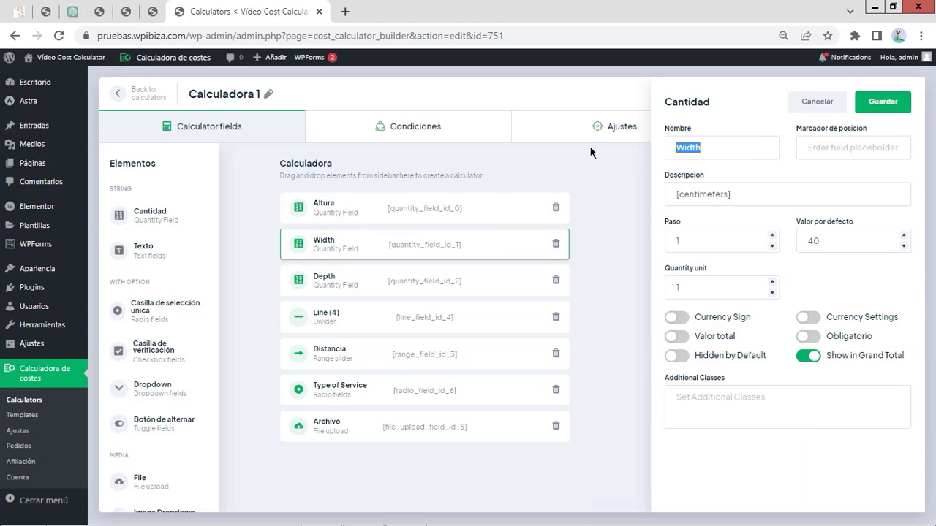
type("Anci")
key("BackSpace")
type("o")
key("BackSpace")
type("ho")
left_click(890, 115)
Step: Rename the Depth quantity field to Profundidad and save it
left_click(351, 284)
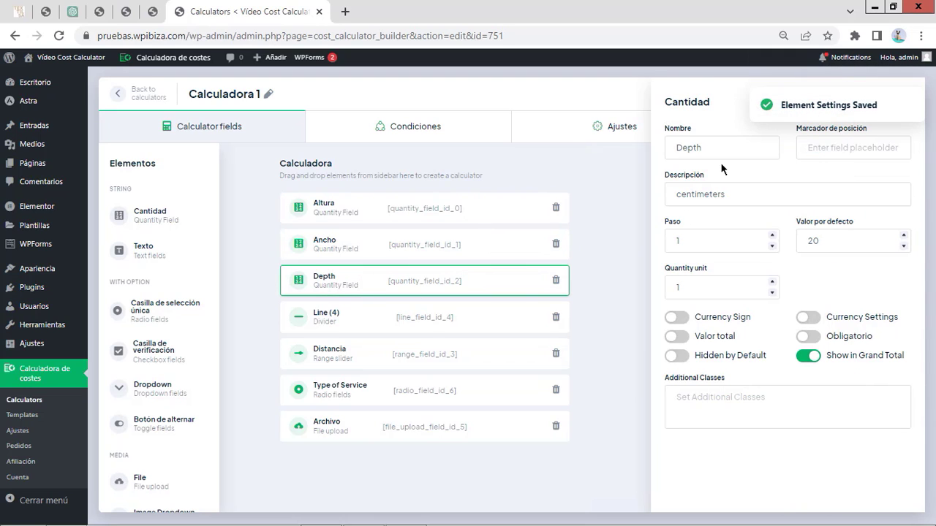
double_click(704, 147)
type("fu")
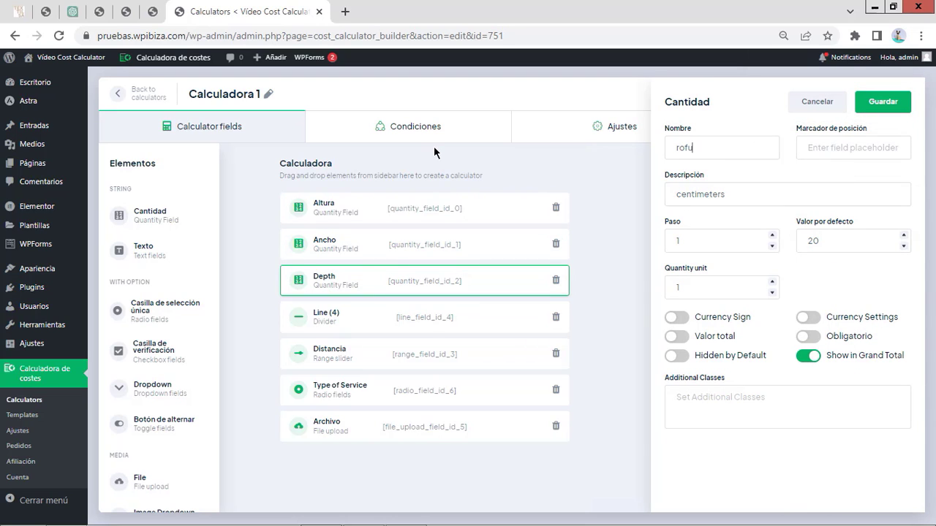
type("ndida")
key("BackSpace")
key("BackSpace")
key("BackSpace")
key("BackSpace")
key("BackSpace")
key("BackSpace")
key("BackSpace")
key("BackSpace")
type("Profundida")
left_click(881, 103)
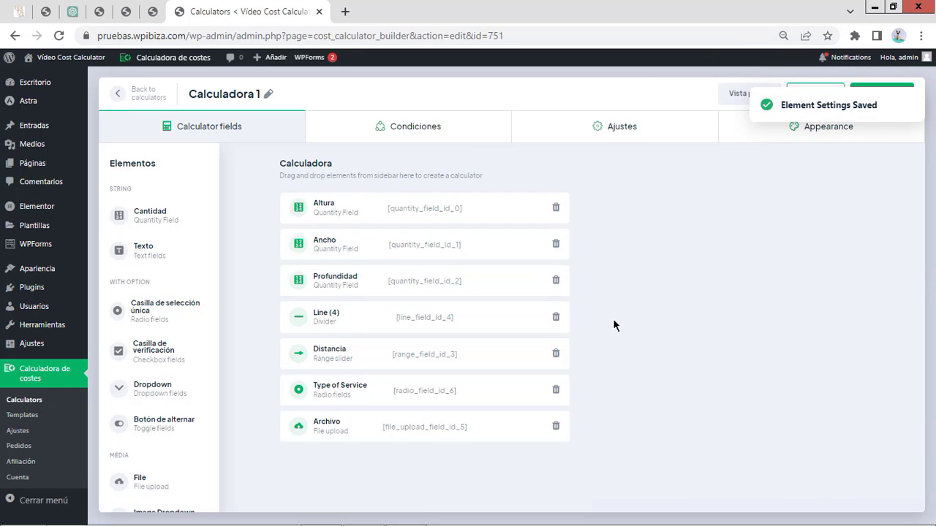
left_click(349, 399)
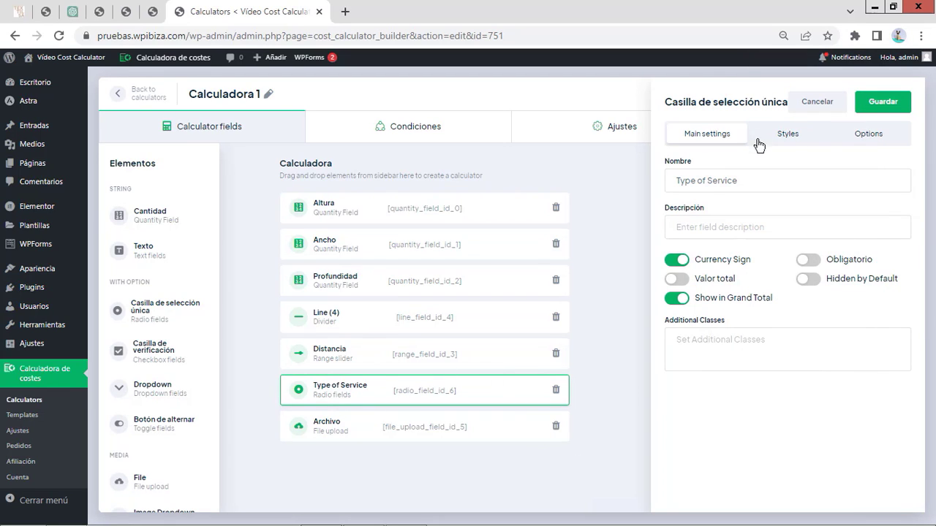
Step: Change the Type of Service field's name to 'Tipo de servicio'
left_click(770, 181)
key("ctrl+a")
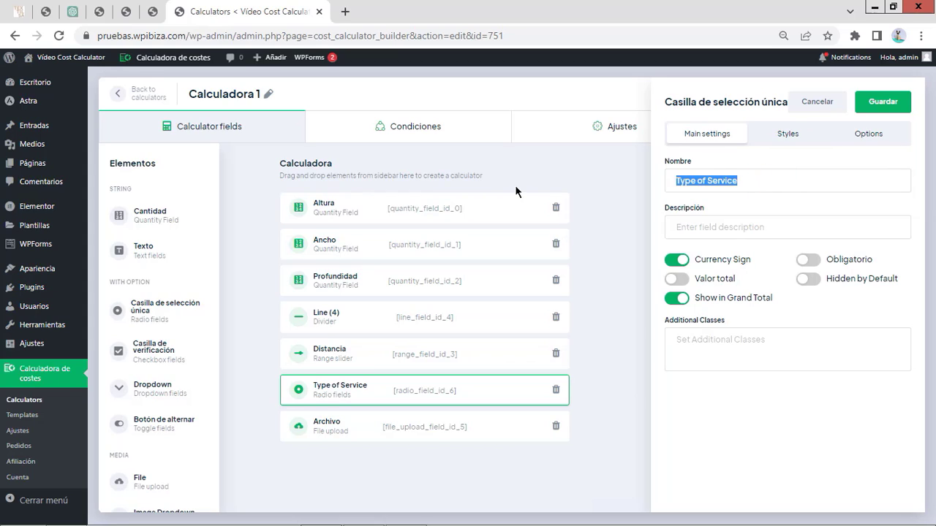
type("Tipo de")
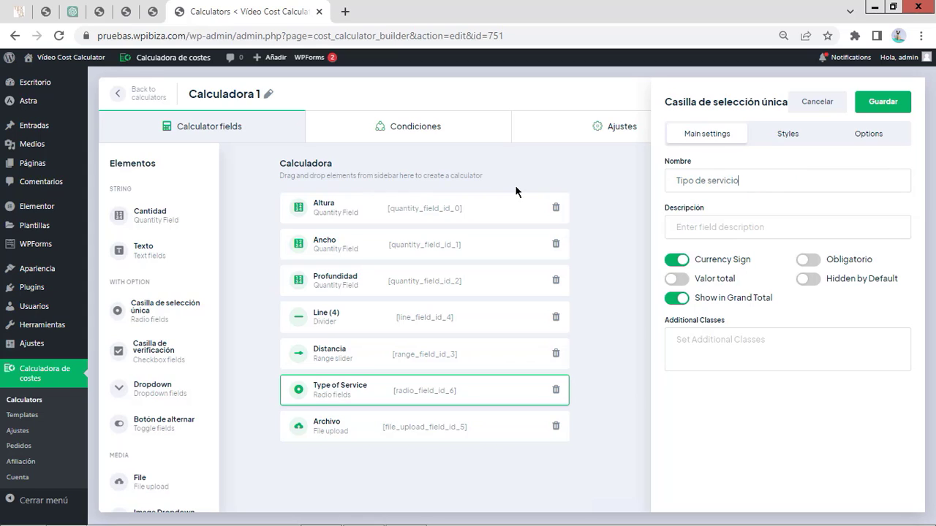
type(" servicio")
left_click(742, 220)
Step: Set the field's style to Box with a vertical box layout
left_click(788, 136)
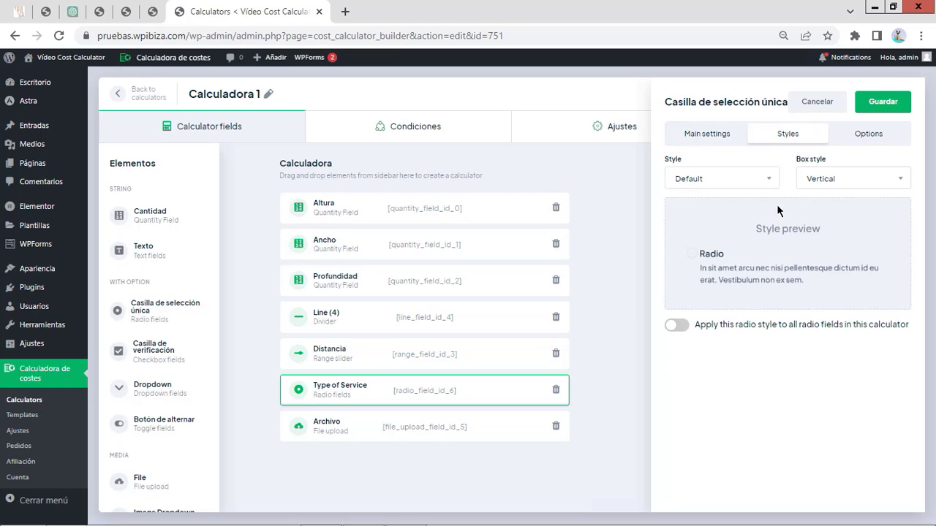
left_click(705, 181)
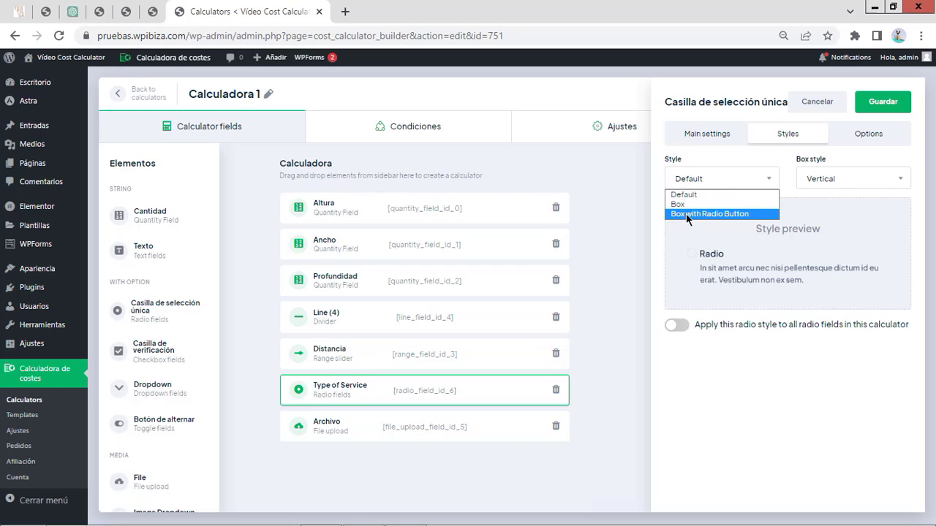
left_click(685, 205)
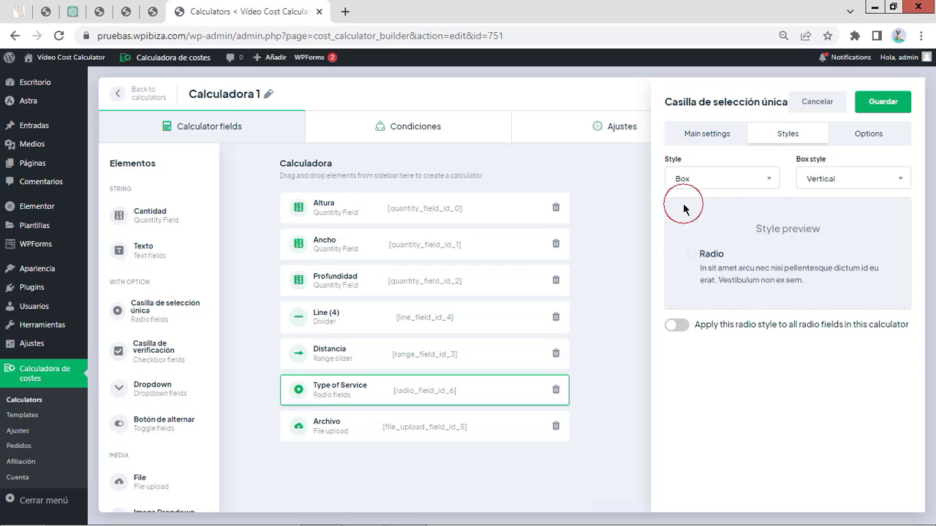
left_click(833, 182)
left_click(825, 196)
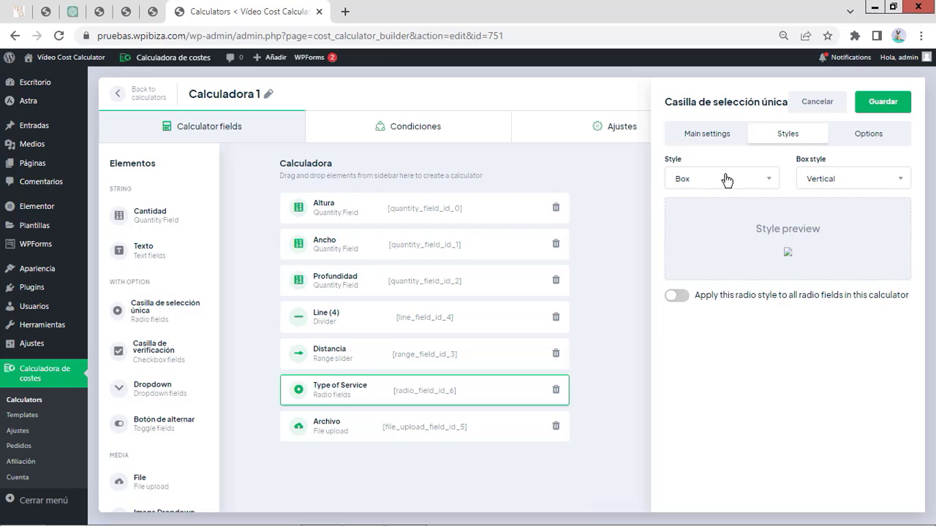
Step: Relabel the first two service options as Basico and Avanzado
left_click(870, 134)
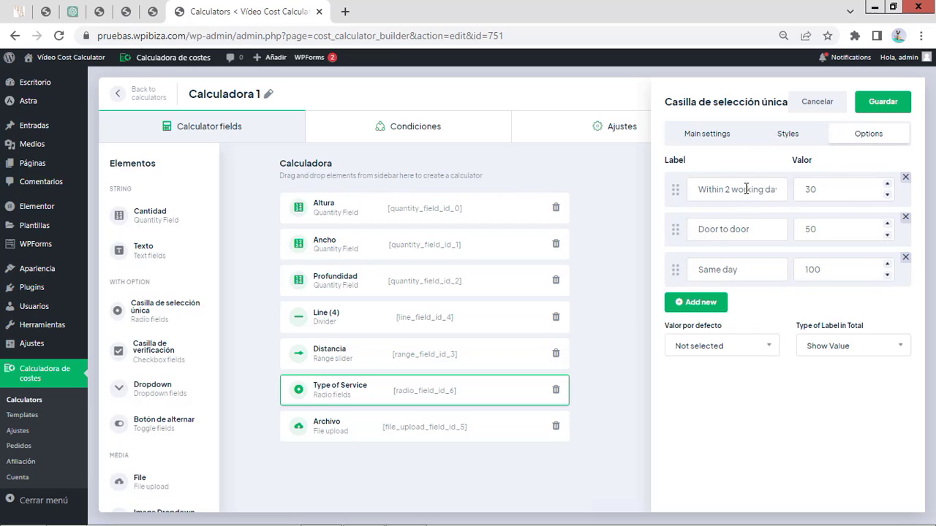
left_click_drag(695, 189, 830, 182)
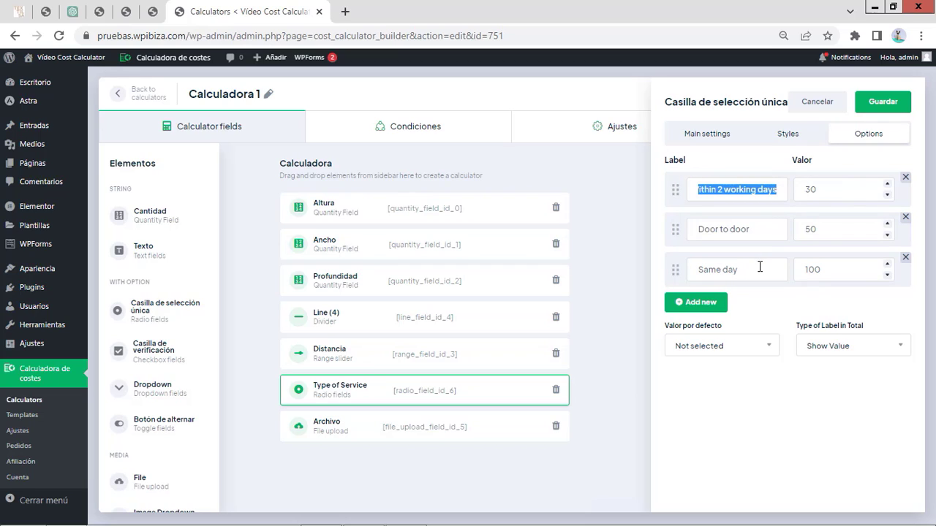
type("Basico")
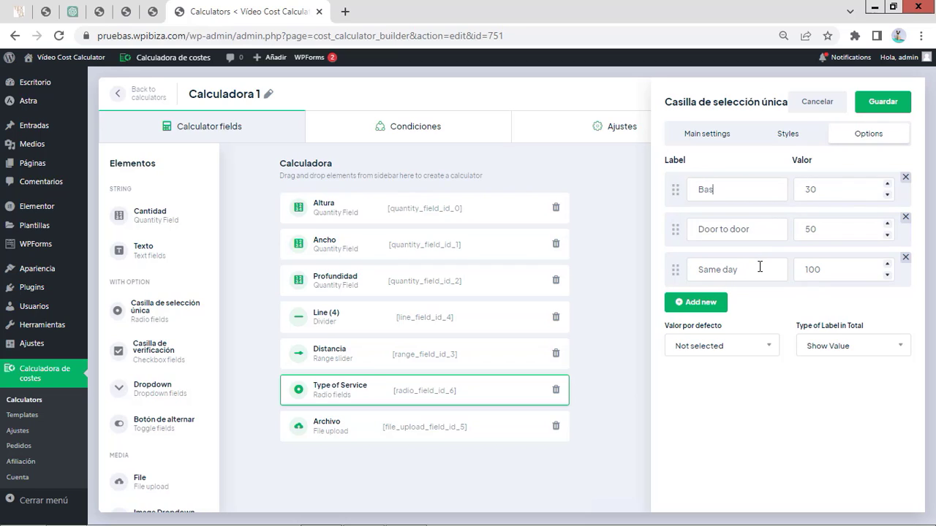
double_click(813, 189)
left_click_drag(753, 229, 659, 227)
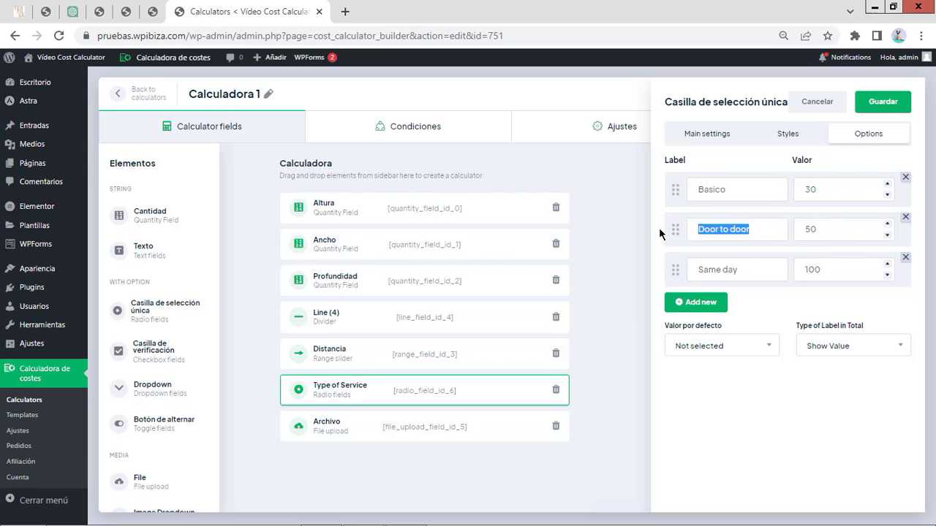
type("Avanzado")
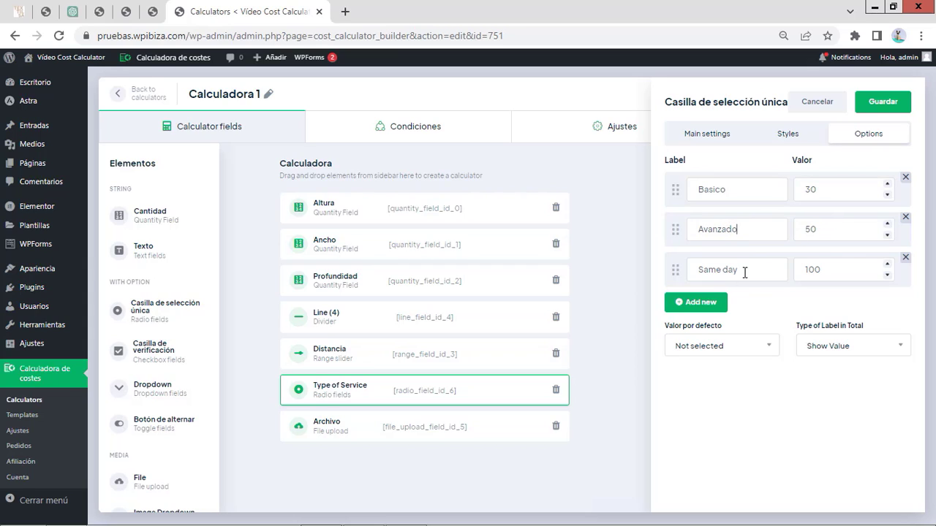
Step: Relabel the third option Especializado, keep Show Value for totals, and save the field
left_click_drag(746, 270, 622, 276)
type("Especilaiado")
left_click_drag(751, 271, 725, 272)
key("BackSpace")
type("alizado")
left_click(848, 351)
left_click(773, 366)
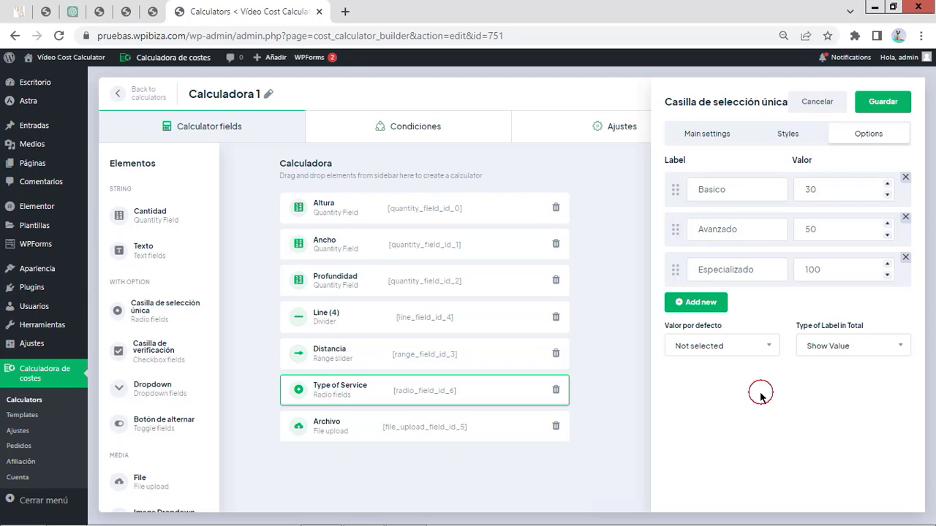
left_click(882, 102)
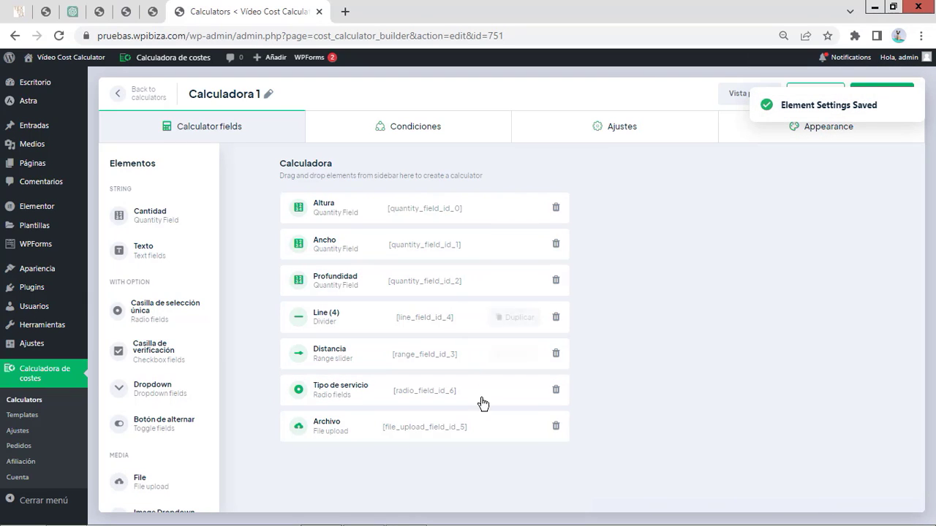
left_click(346, 439)
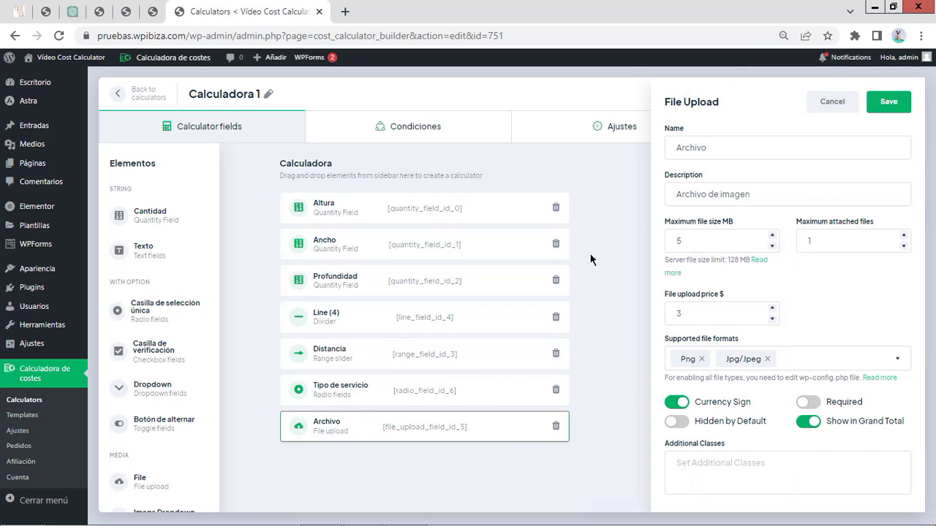
Step: Save the Archivo upload field unchanged, then save the seven-field Calculadora 1 calculator
left_click(890, 102)
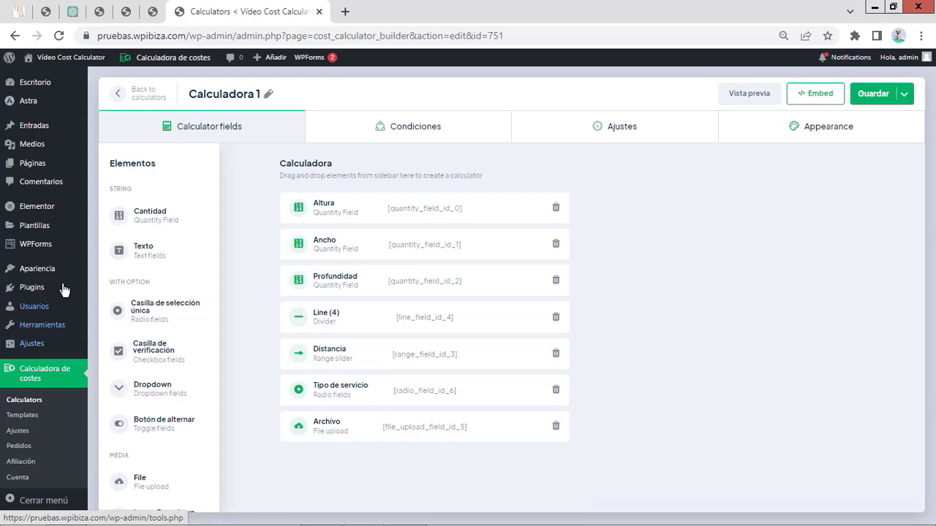
scroll(136, 401, "down", 3)
scroll(136, 402, "down", 1)
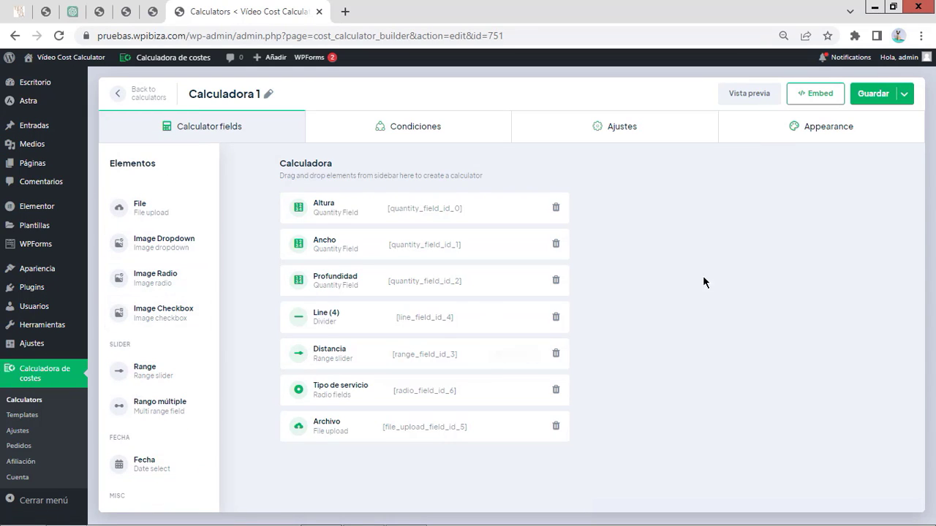
left_click(877, 101)
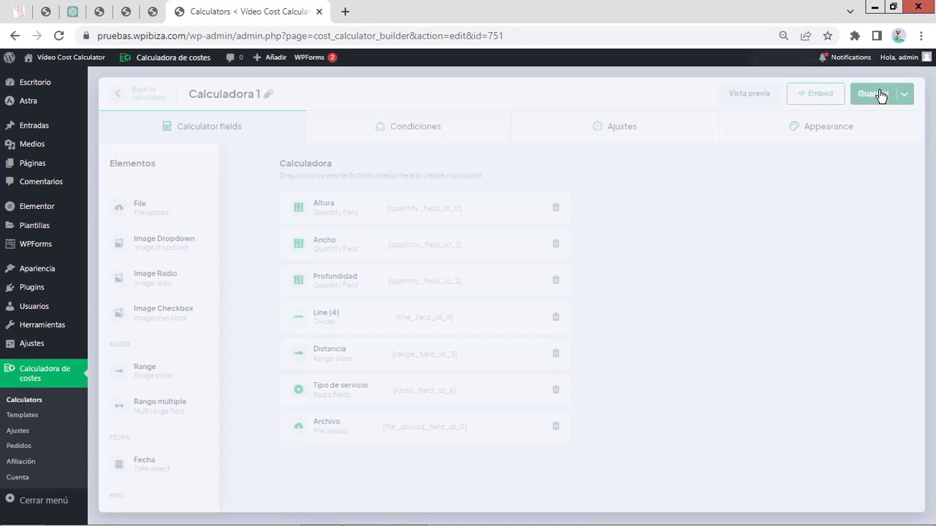
left_click(740, 95)
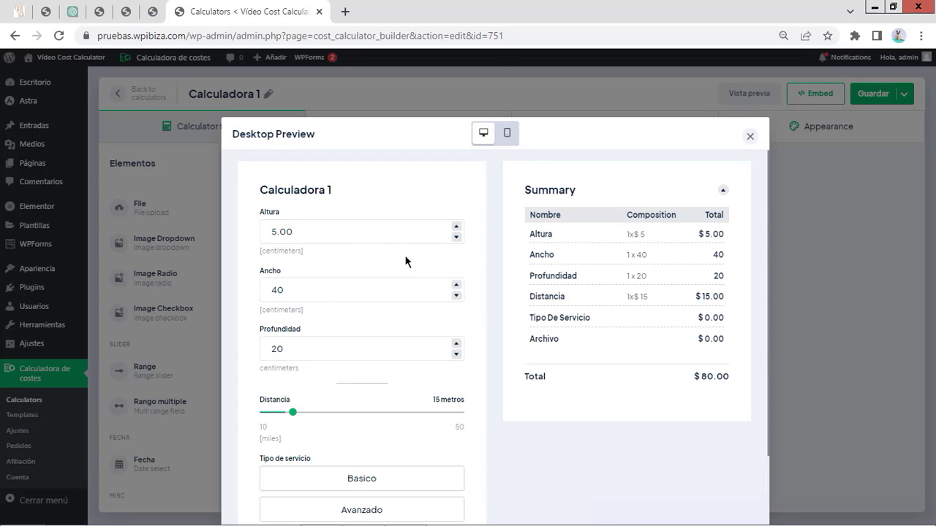
left_click(456, 227)
left_click(456, 226)
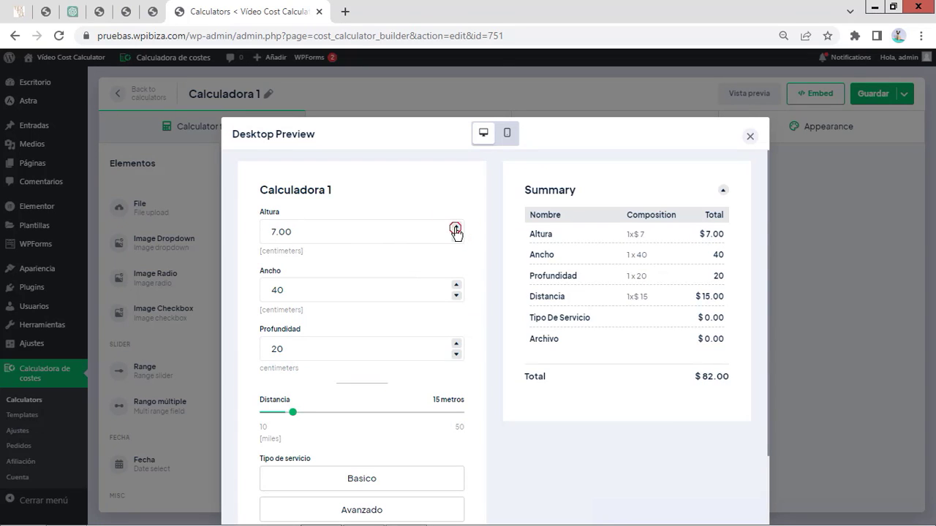
left_click(457, 227)
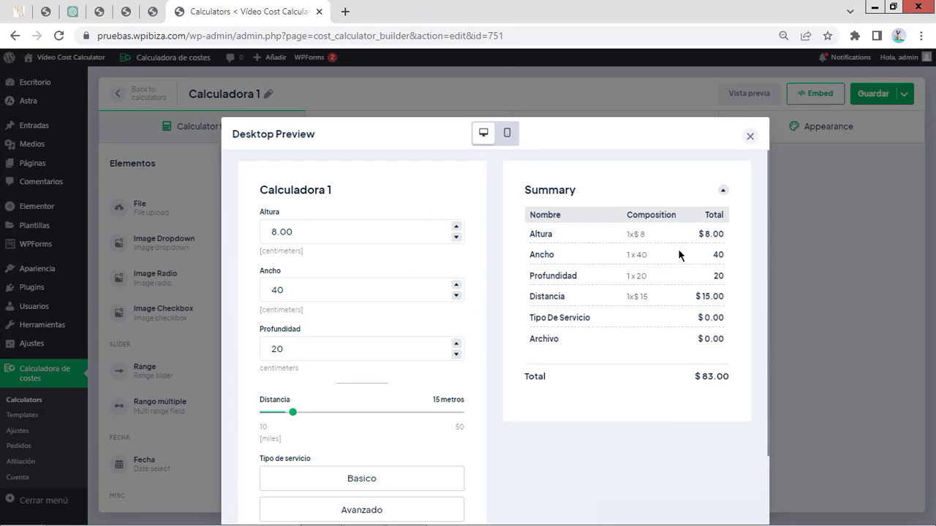
left_click(456, 285)
left_click(457, 286)
left_click(456, 285)
left_click(456, 286)
left_click(456, 286)
left_click(457, 286)
left_click(457, 286)
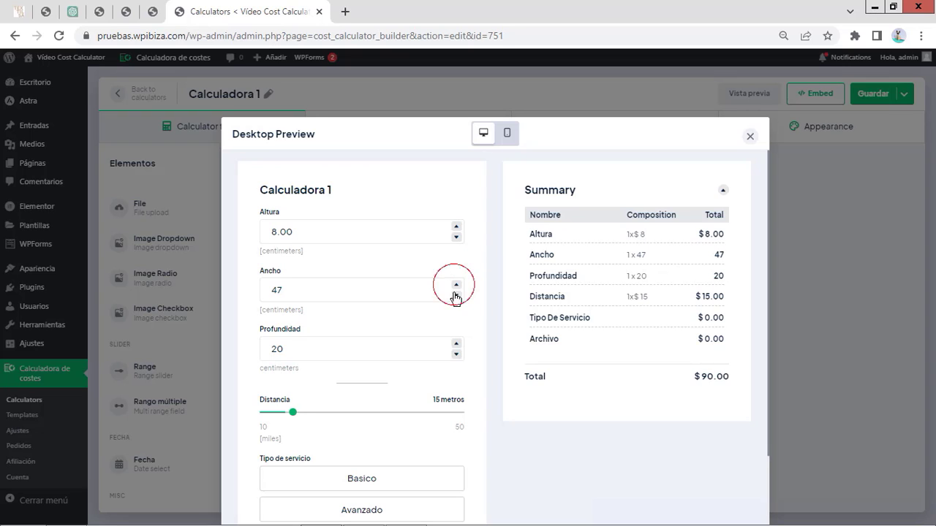
left_click(456, 344)
left_click(457, 344)
left_click(456, 344)
left_click(457, 344)
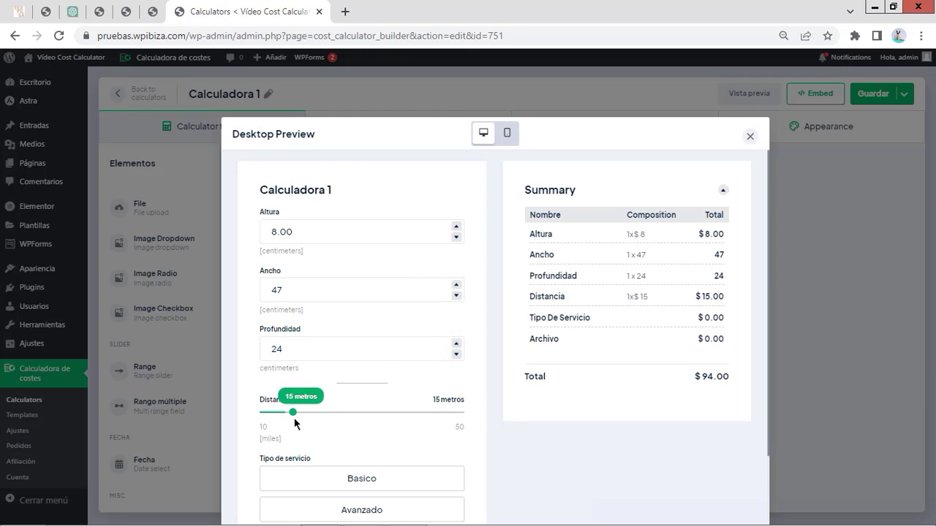
left_click_drag(292, 412, 329, 414)
scroll(344, 442, "down", 2)
left_click(359, 369)
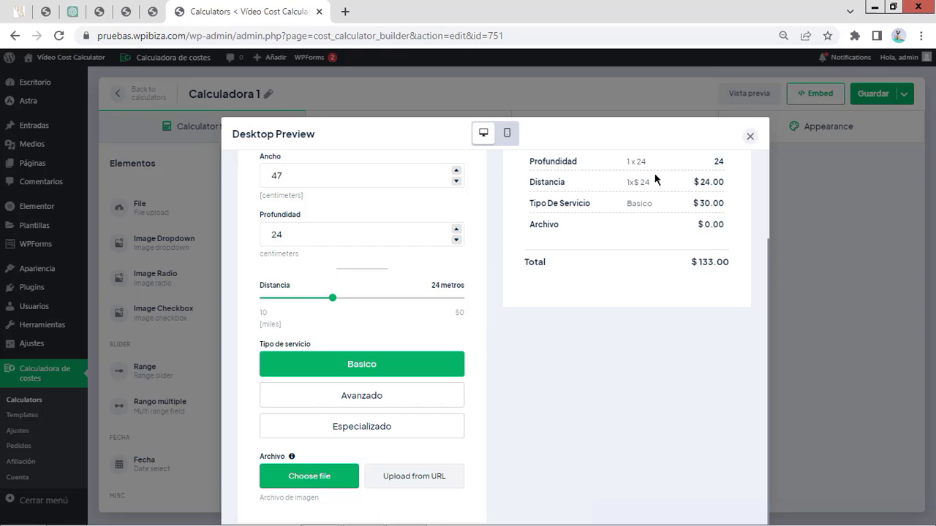
left_click(508, 138)
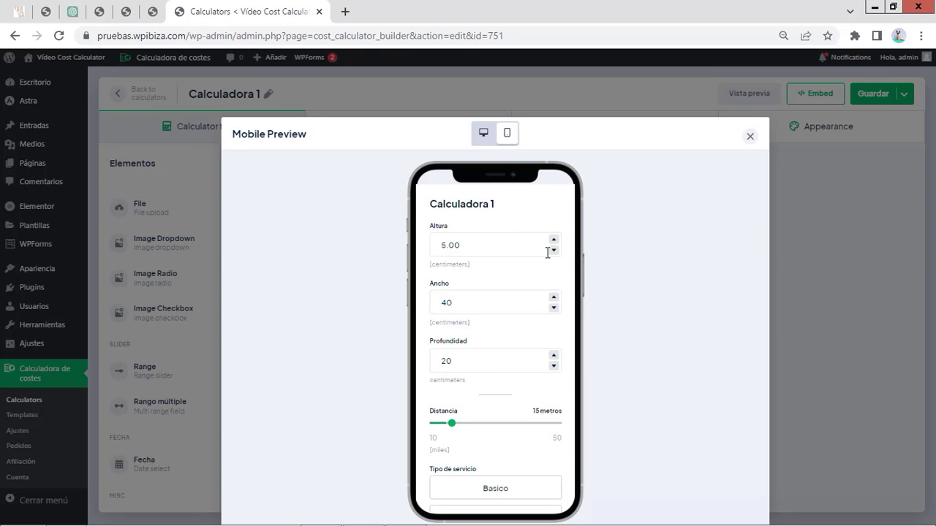
left_click(749, 137)
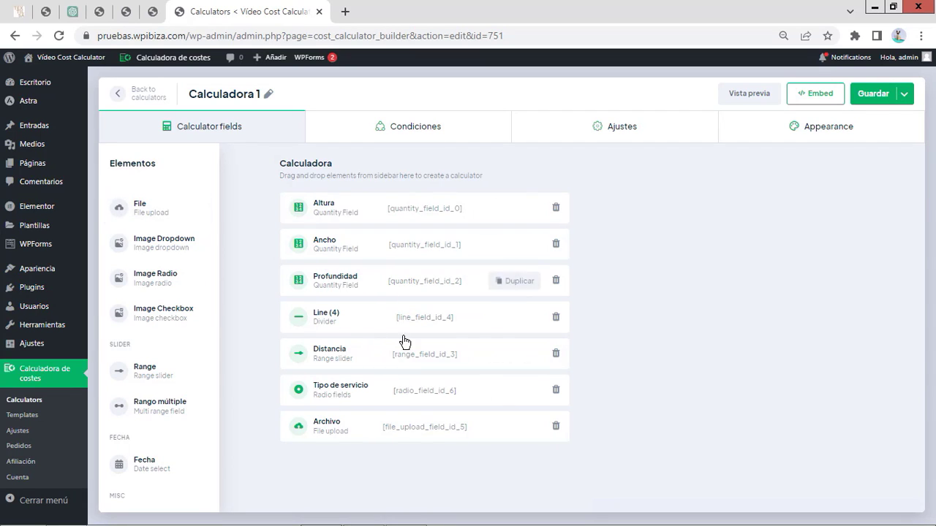
left_click(348, 247)
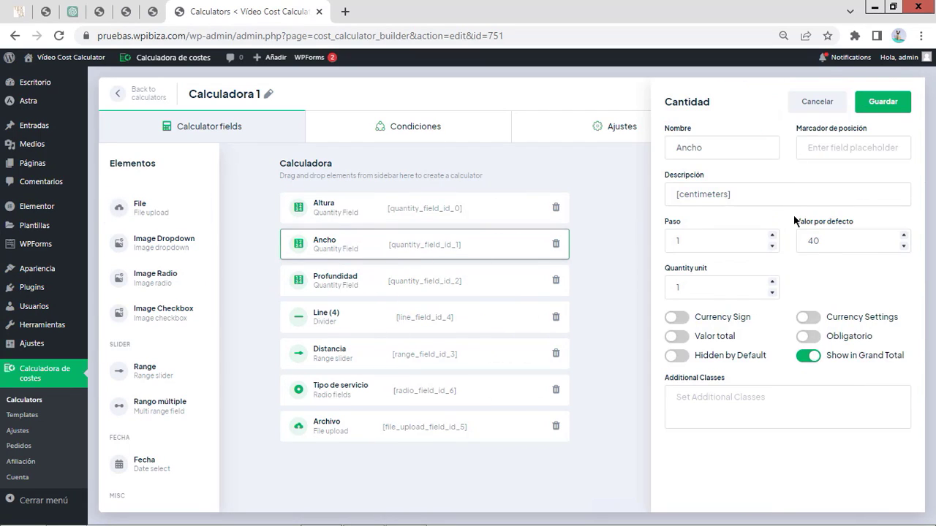
left_click(817, 103)
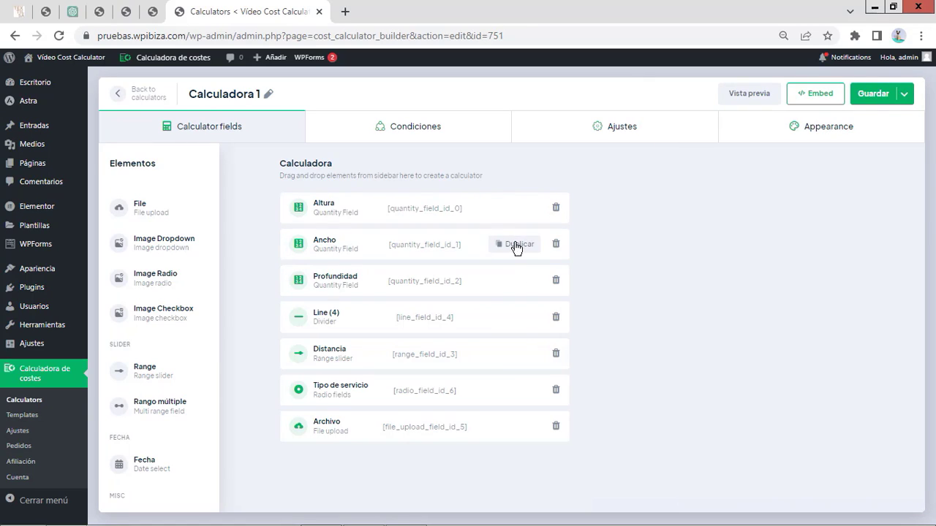
left_click(870, 94)
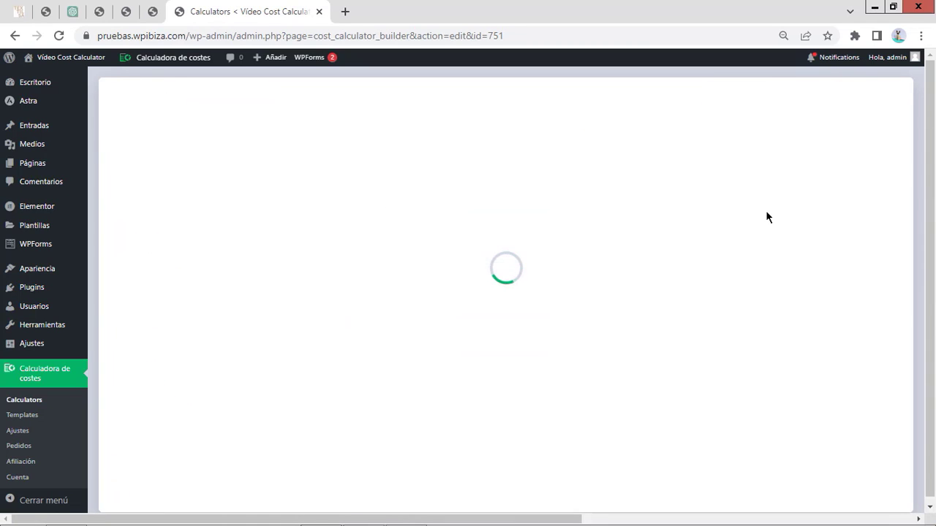
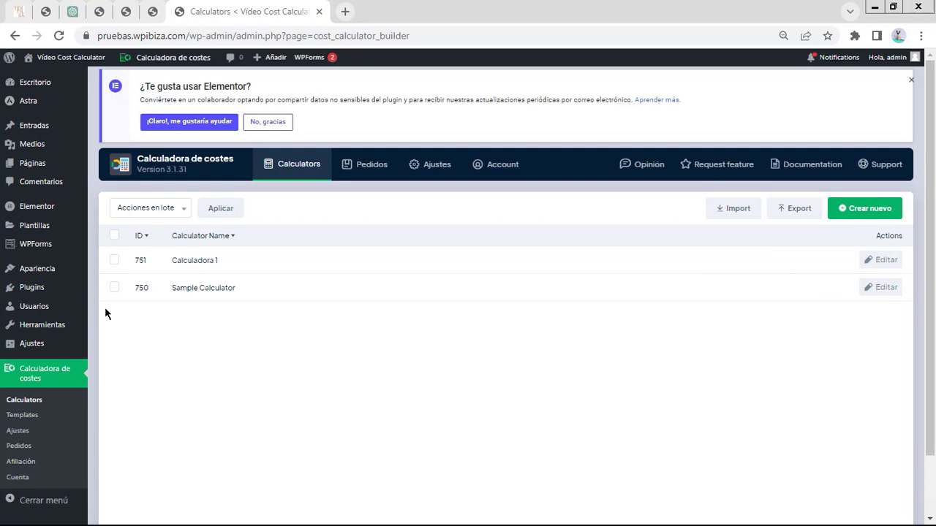
Step: Open the Cost Calculator Builder Templates gallery from the Calculadora de costes submenu
left_click(27, 422)
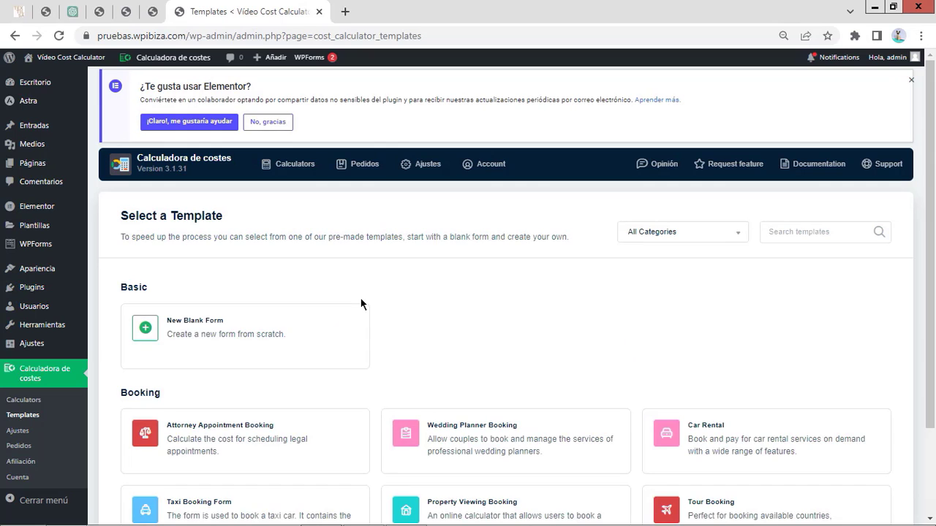
mouse_move(170, 359)
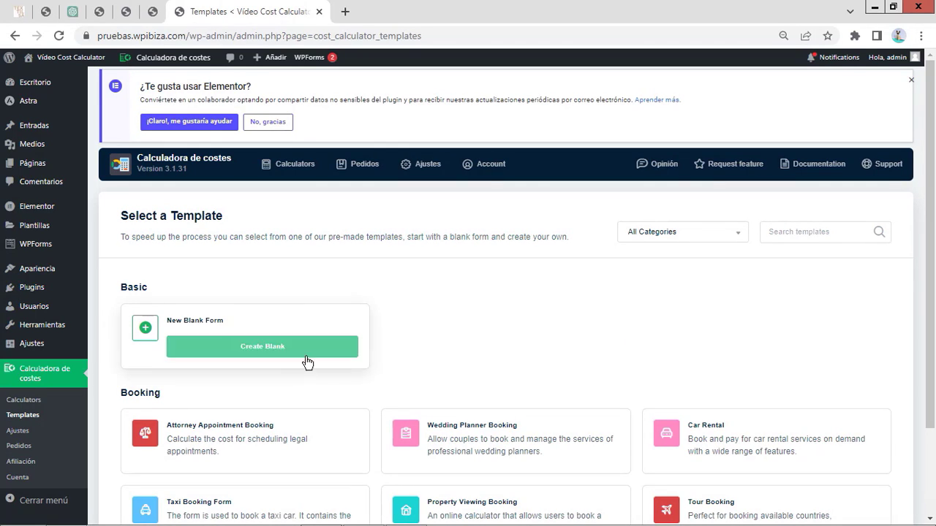
scroll(450, 384, "down", 2)
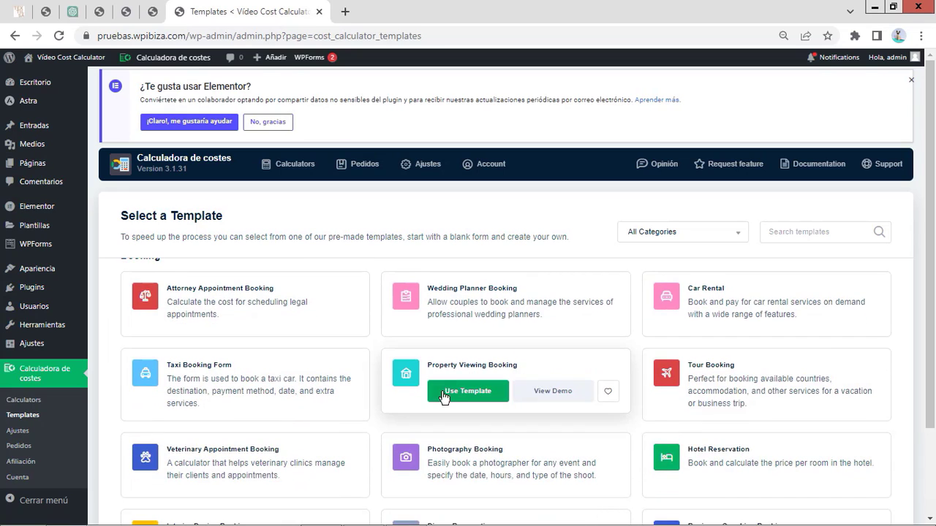
scroll(442, 395, "up", 1)
mouse_move(233, 371)
mouse_move(507, 382)
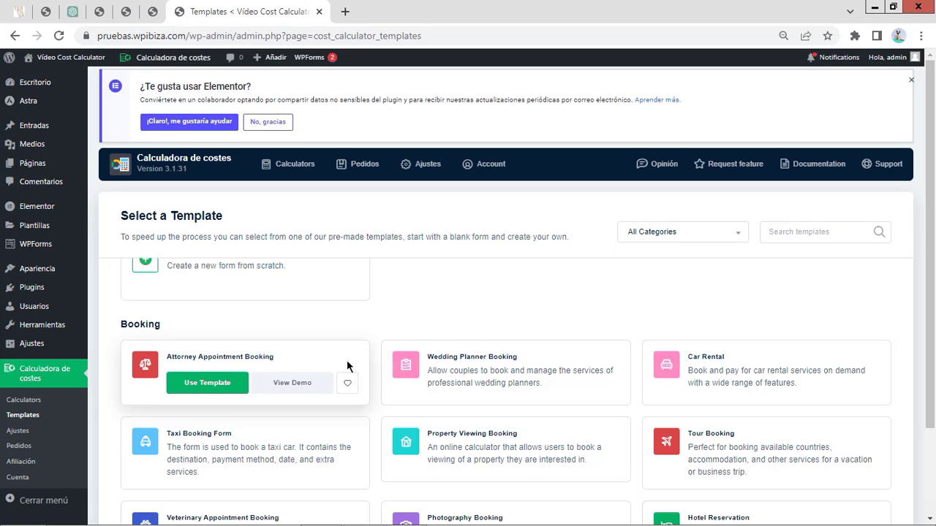
Step: Scroll through the template categories down to Health & Wellness, looking for a beauty salon option
scroll(347, 366, "down", 1)
mouse_move(497, 315)
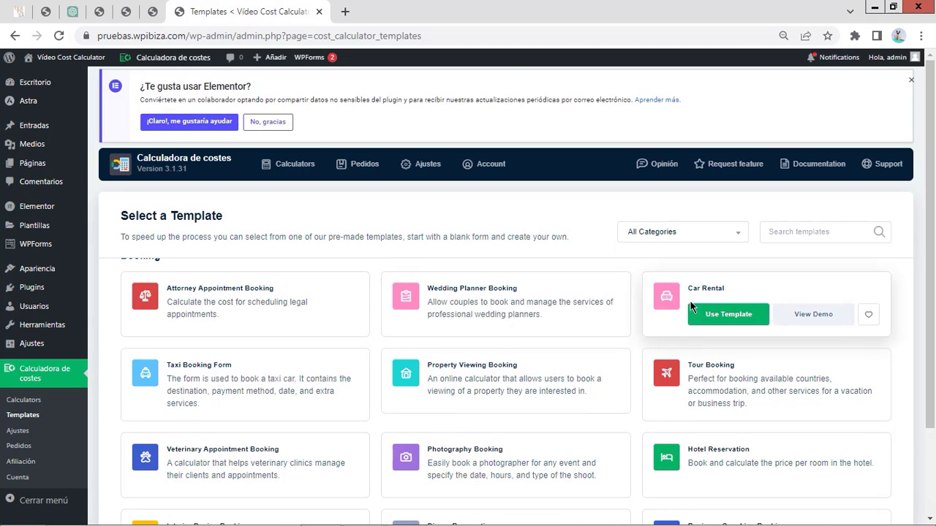
mouse_move(708, 377)
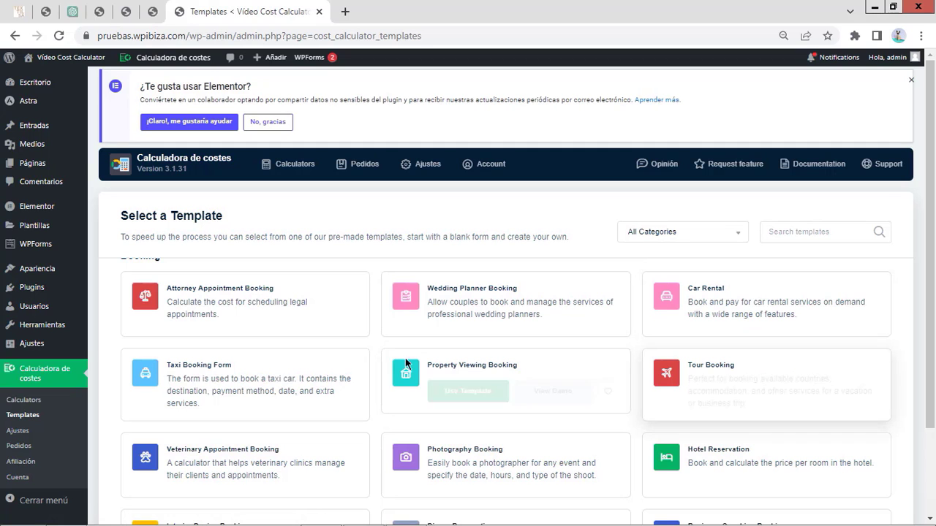
scroll(455, 350, "down", 2)
scroll(455, 347, "down", 2)
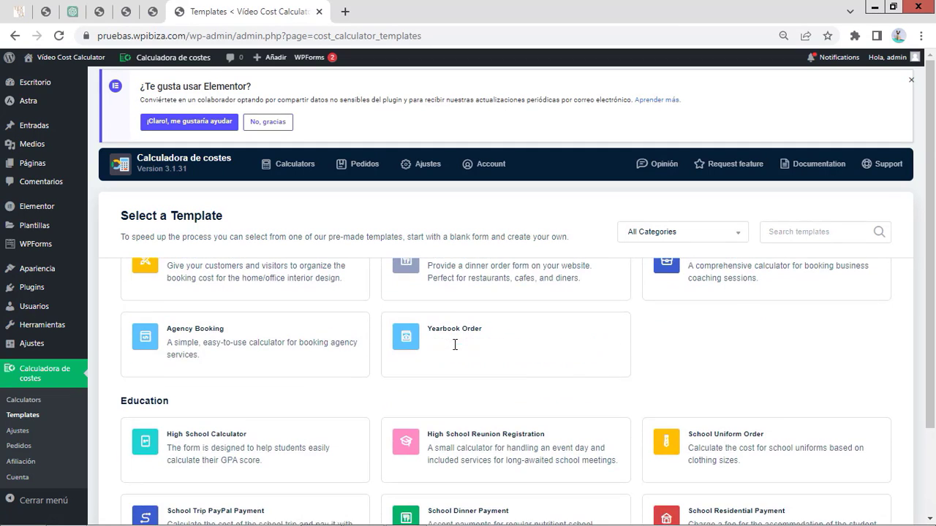
scroll(395, 367, "down", 2)
scroll(395, 371, "down", 1)
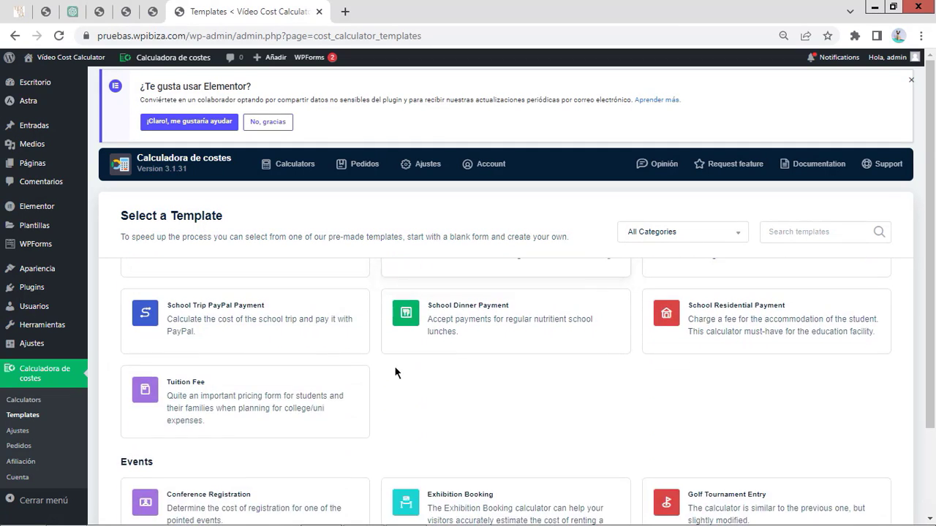
scroll(309, 415, "down", 2)
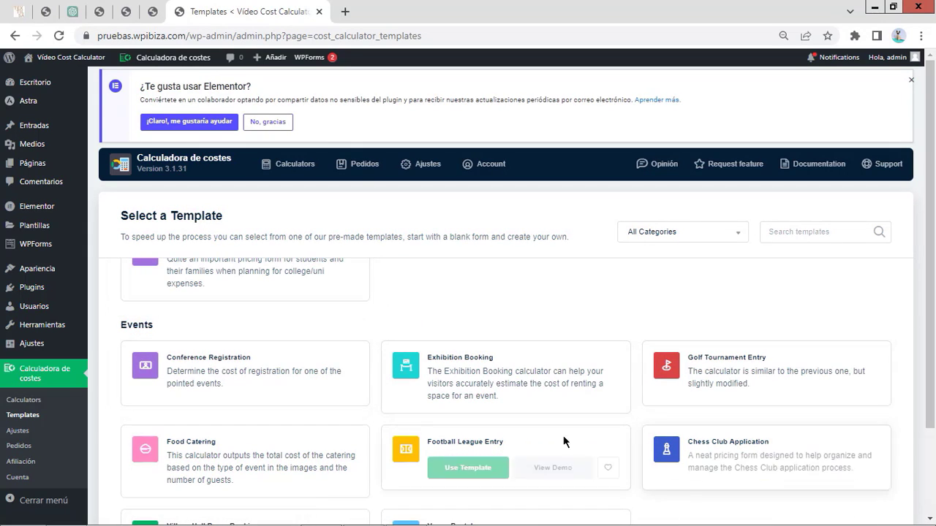
scroll(324, 426, "down", 3)
scroll(324, 424, "down", 1)
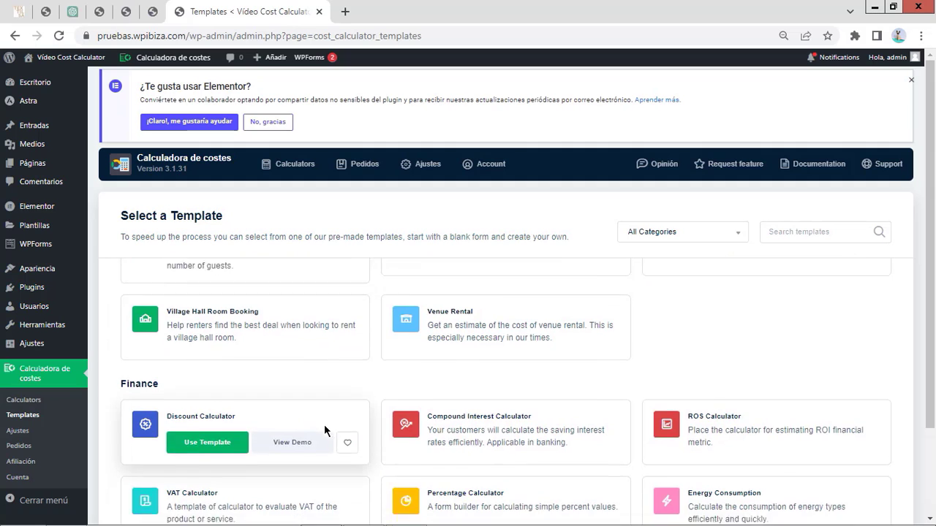
scroll(552, 444, "down", 8)
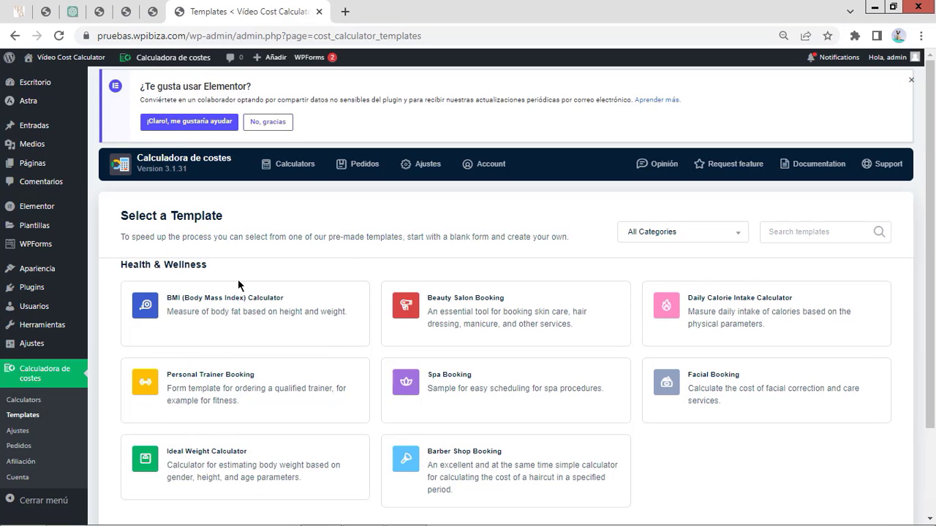
mouse_move(66, 59)
right_click(49, 76)
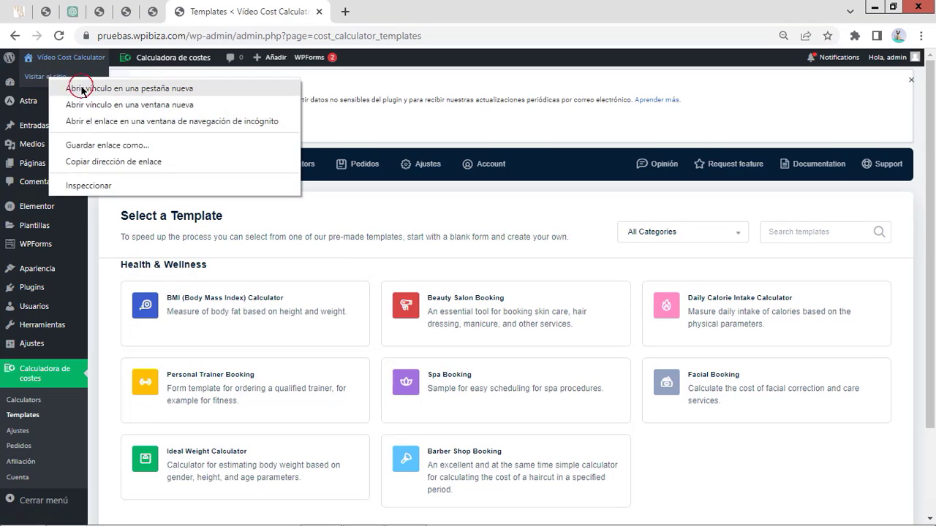
left_click(82, 89)
left_click(378, 12)
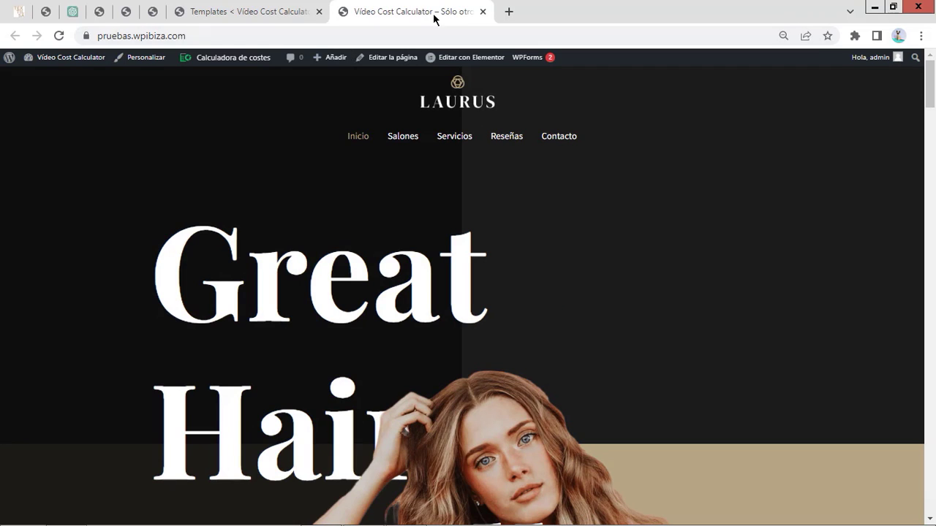
left_click(482, 12)
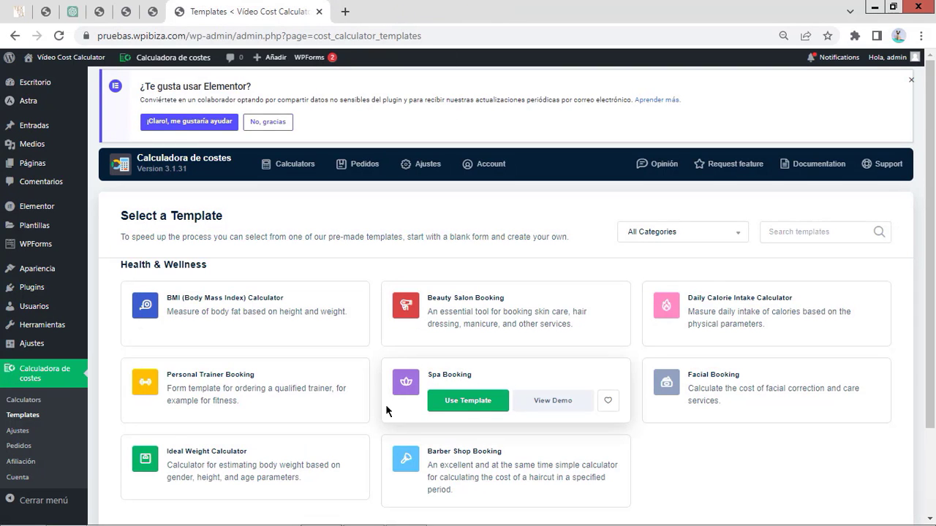
mouse_move(467, 316)
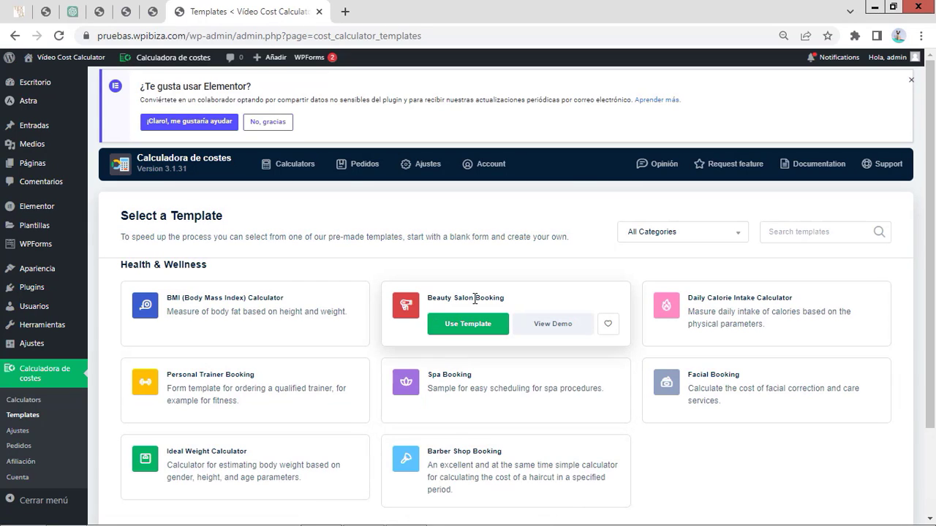
scroll(424, 397, "down", 2)
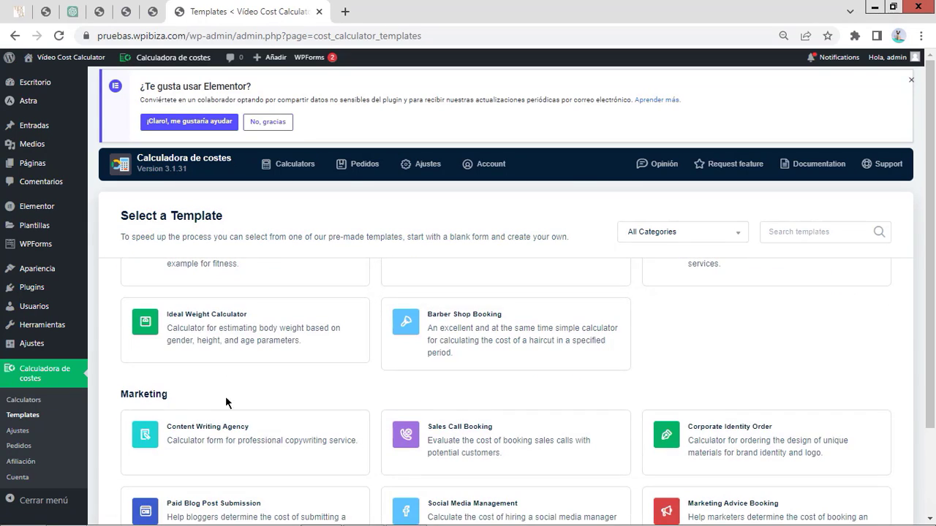
scroll(256, 408, "down", 2)
mouse_move(331, 323)
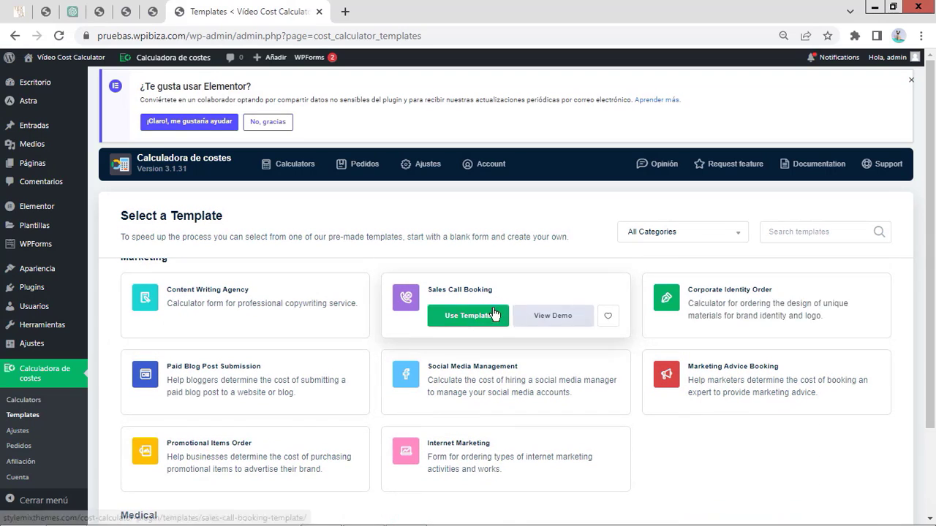
mouse_move(701, 316)
scroll(740, 414, "down", 3)
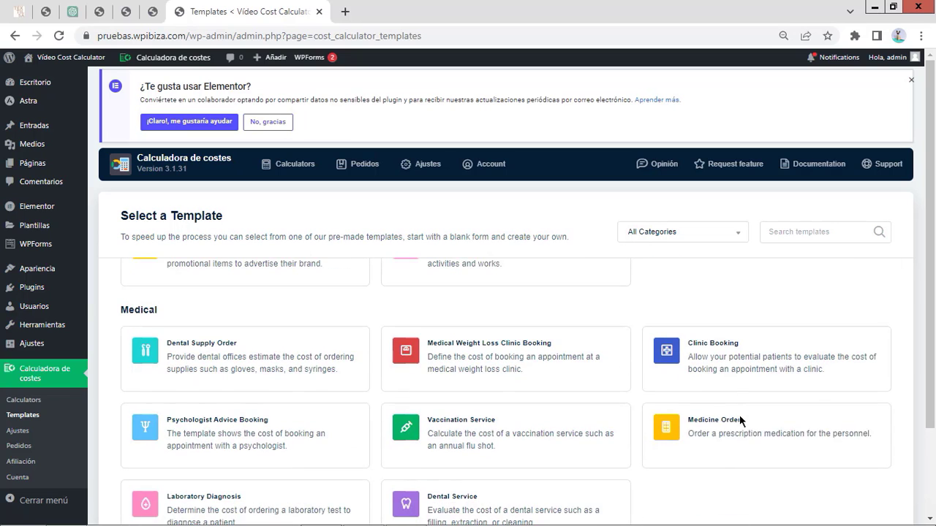
scroll(739, 416, "down", 1)
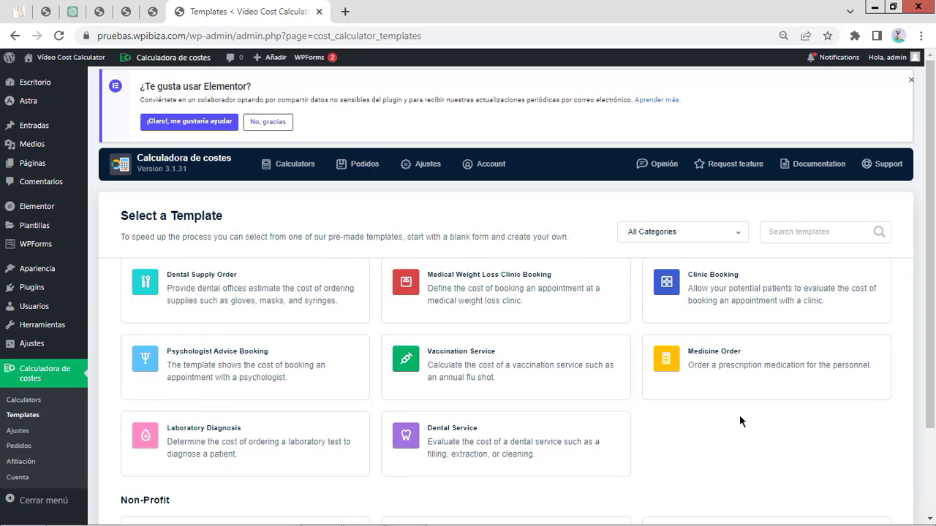
scroll(739, 415, "down", 2)
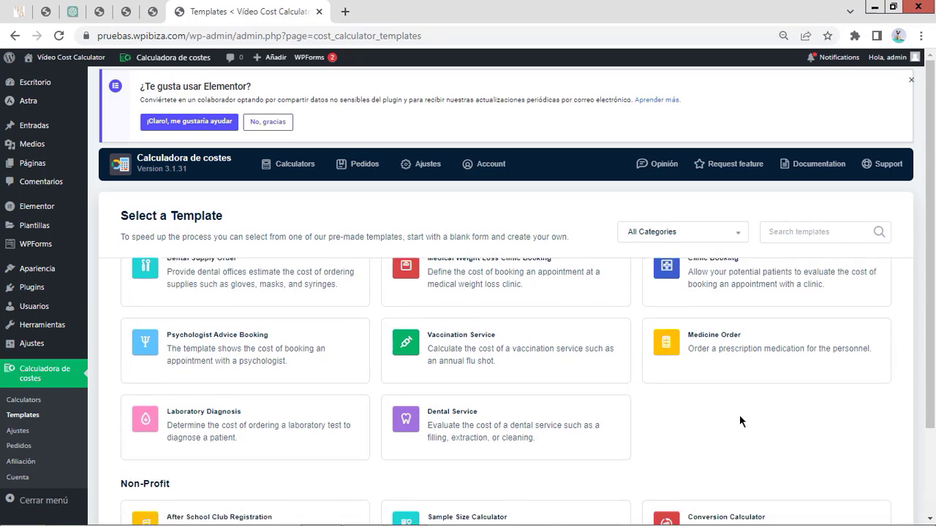
scroll(740, 415, "up", 2)
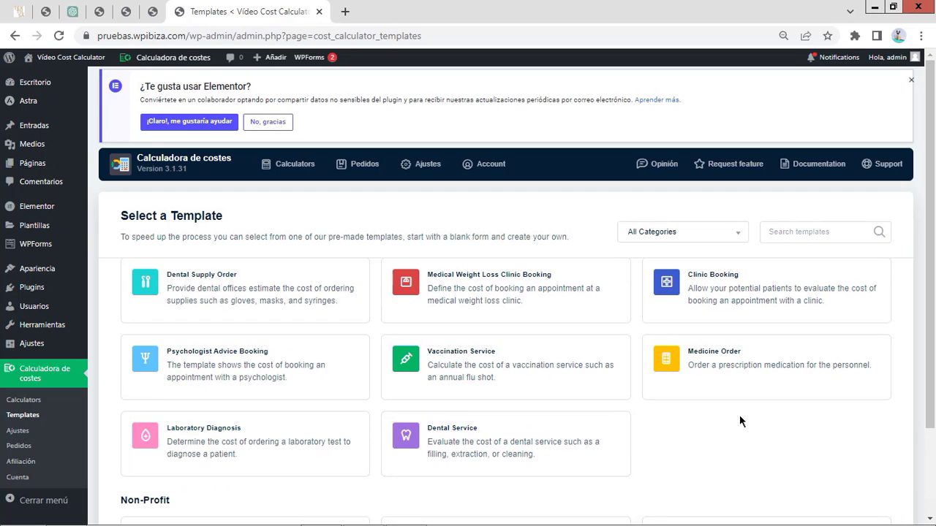
scroll(739, 421, "down", 5)
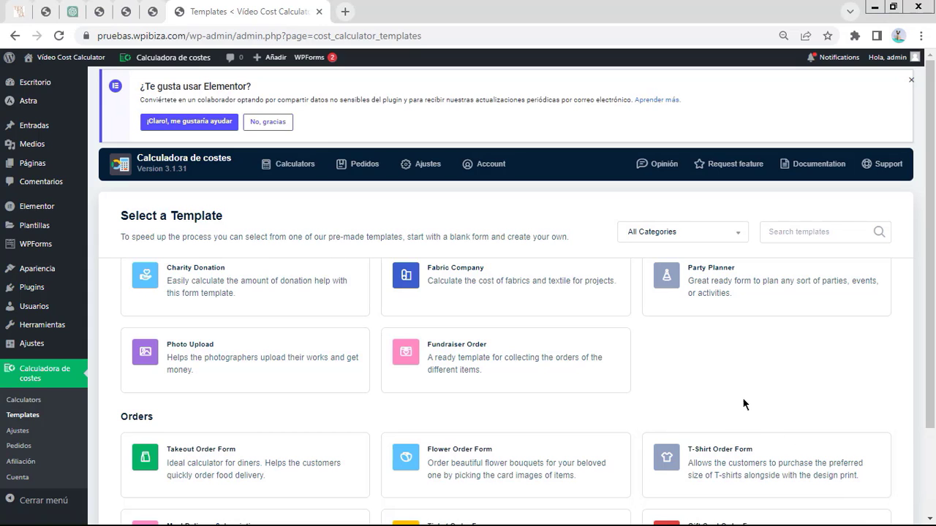
scroll(930, 205, "down", 2)
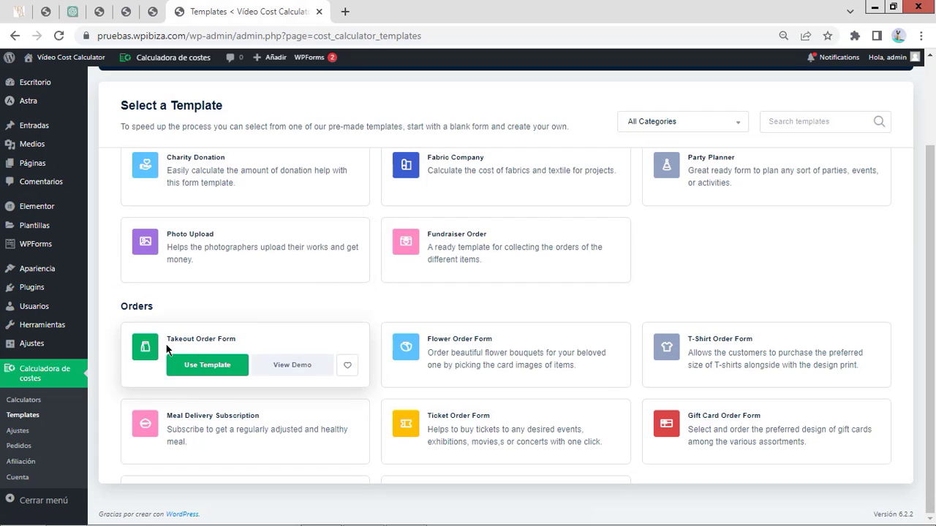
mouse_move(214, 202)
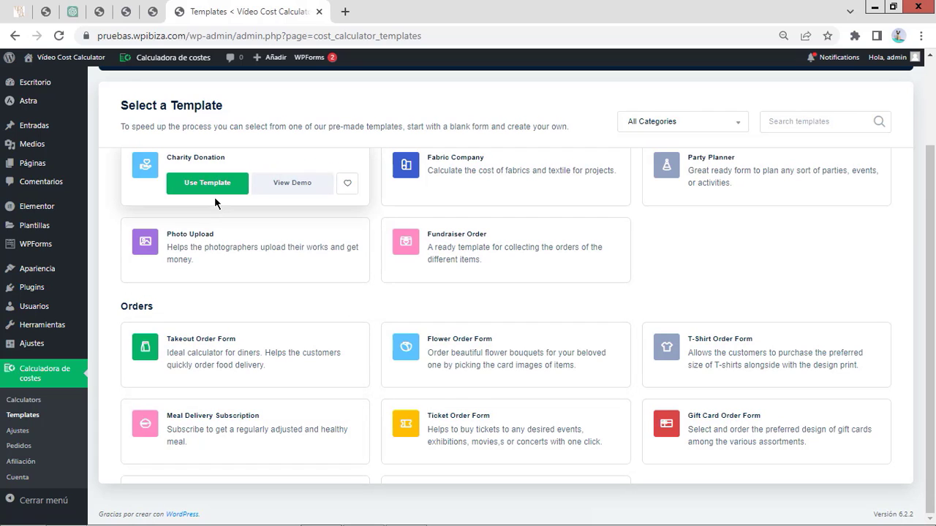
scroll(930, 292, "up", 2)
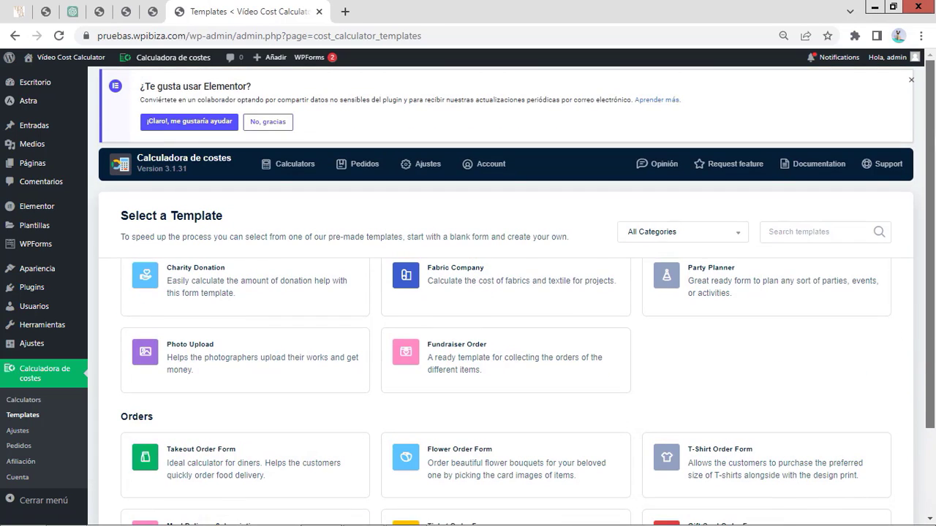
scroll(316, 271, "down", 10)
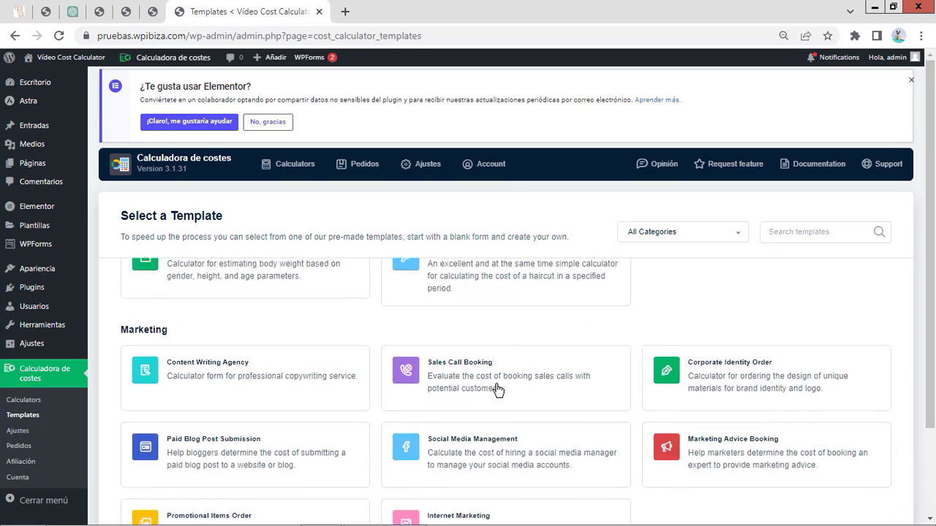
scroll(497, 389, "up", 5)
mouse_move(454, 402)
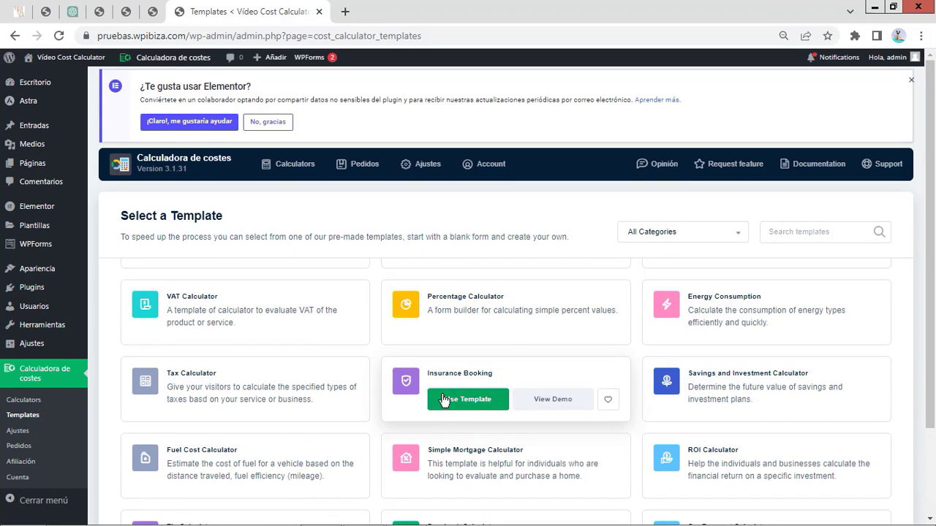
scroll(442, 395, "up", 8)
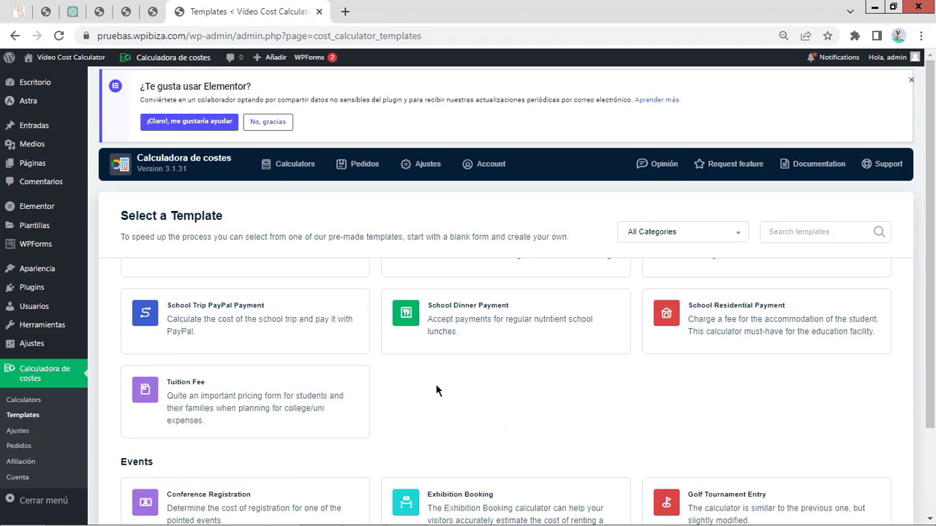
scroll(436, 391, "up", 10)
mouse_move(197, 333)
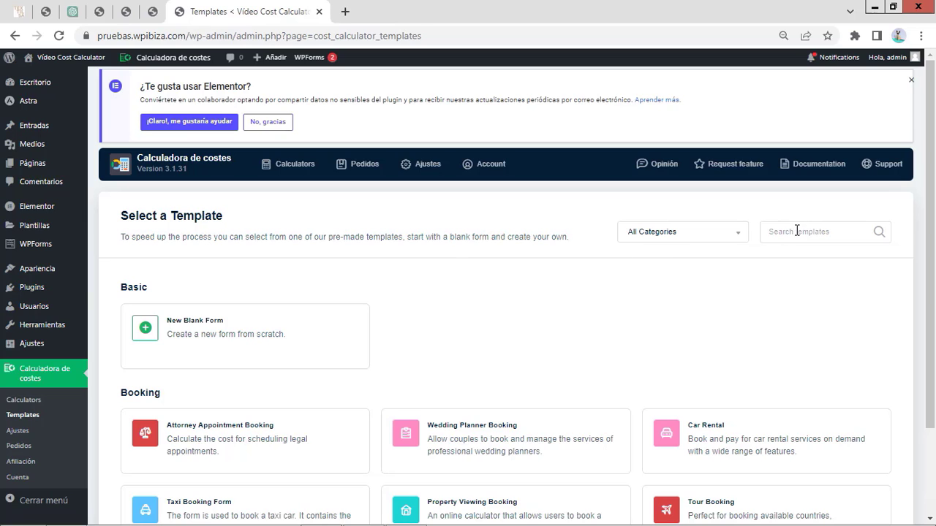
left_click(733, 234)
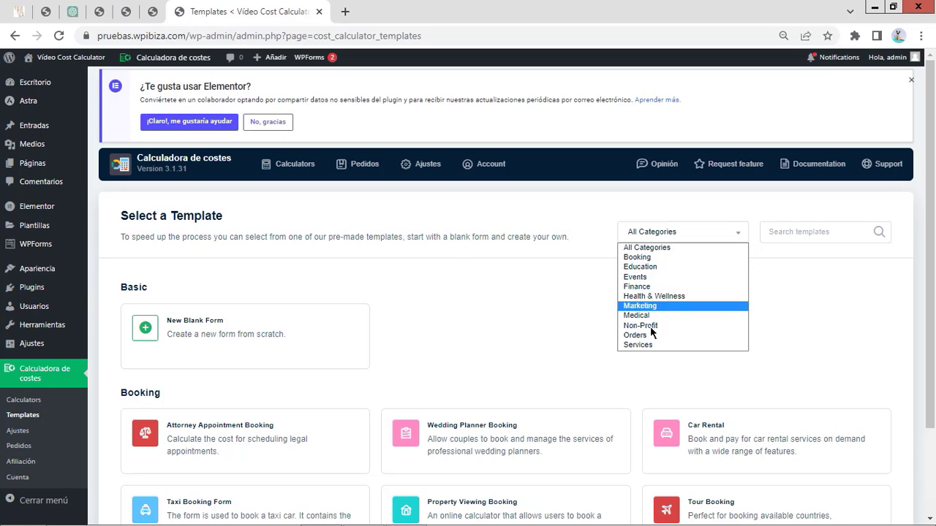
left_click(788, 226)
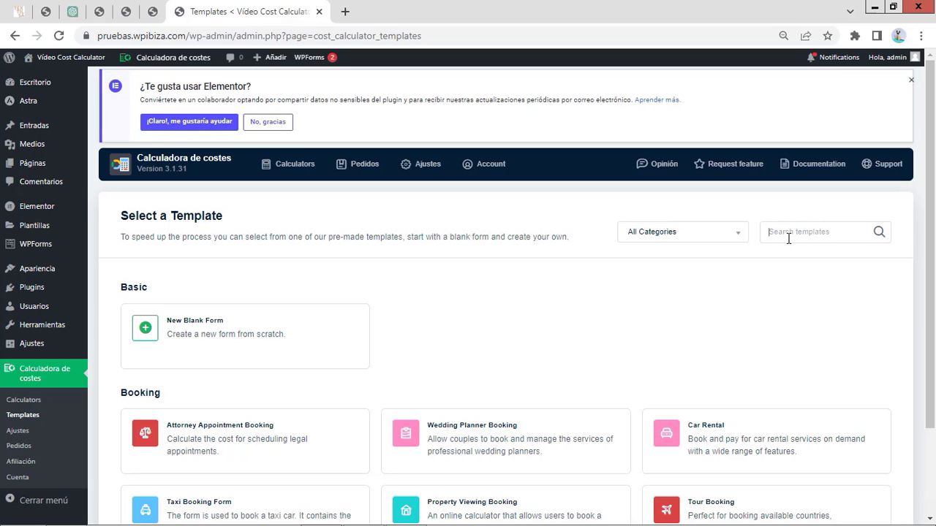
type("salon")
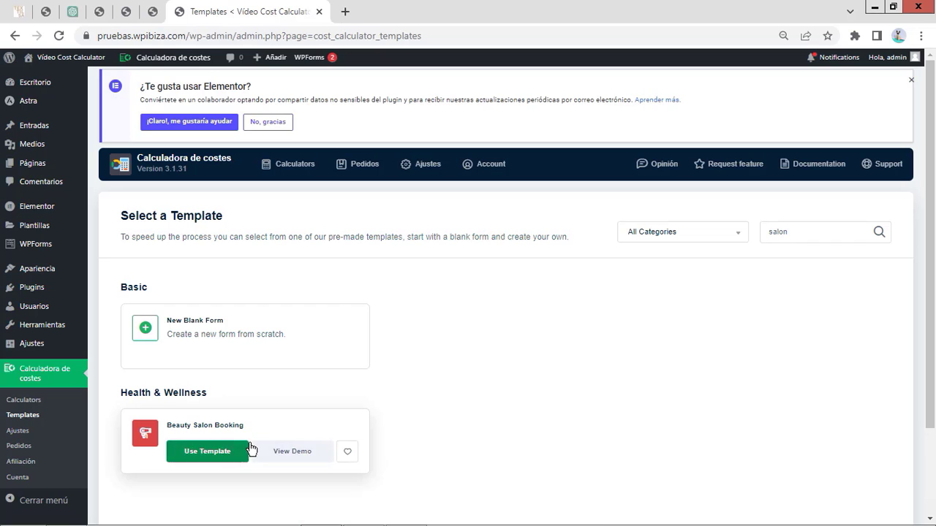
left_click_drag(814, 234, 751, 239)
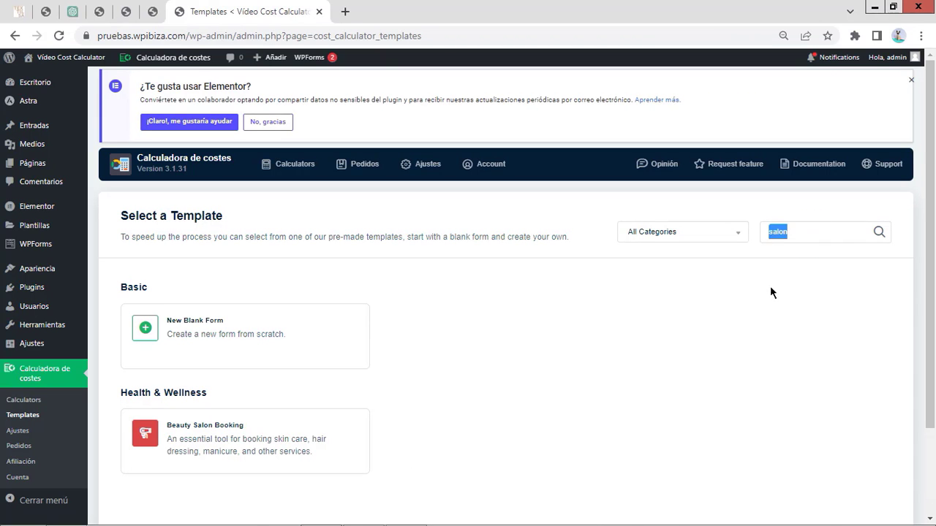
key("BackSpace")
scroll(754, 304, "down", 8)
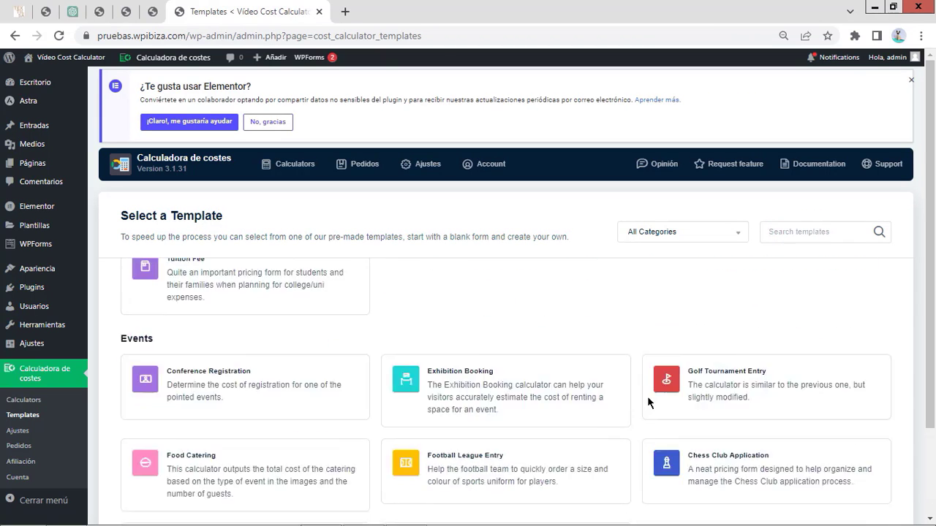
scroll(647, 401, "down", 10)
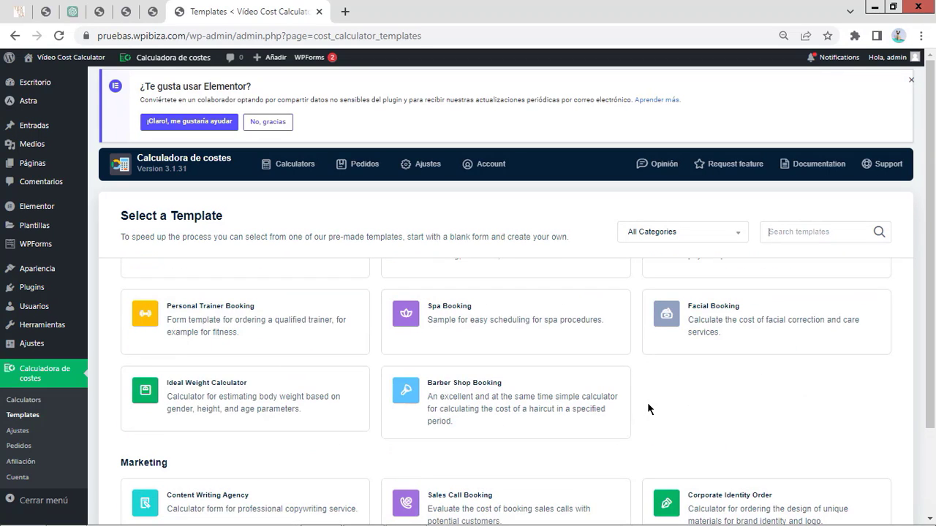
scroll(647, 402, "up", 2)
mouse_move(446, 308)
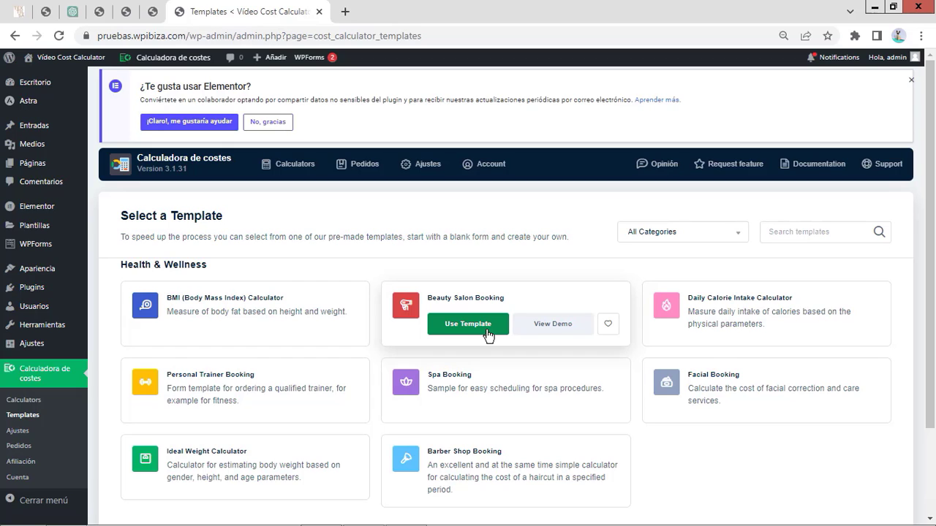
Step: Open the Beauty Salon Booking demo page and scroll down to its form
left_click(555, 329)
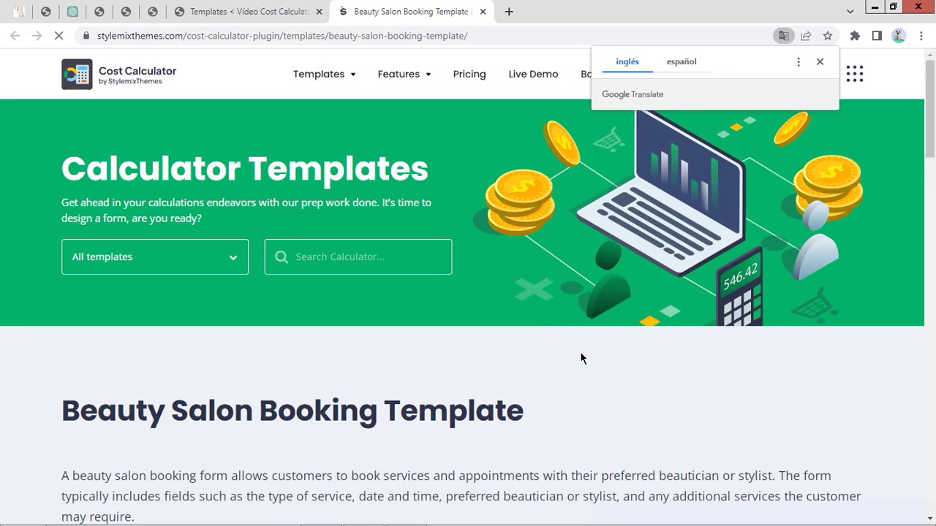
scroll(581, 357, "down", 7)
scroll(581, 358, "down", 2)
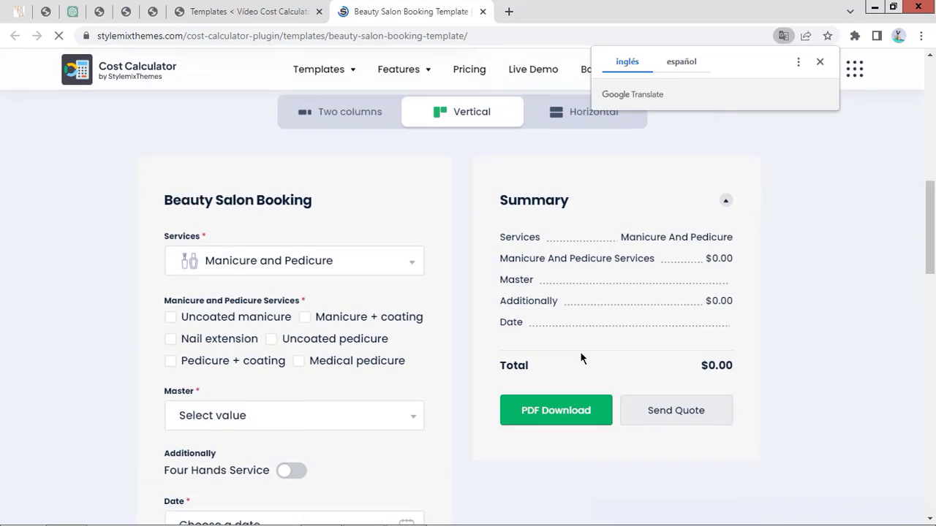
scroll(581, 357, "down", 4)
scroll(580, 357, "up", 4)
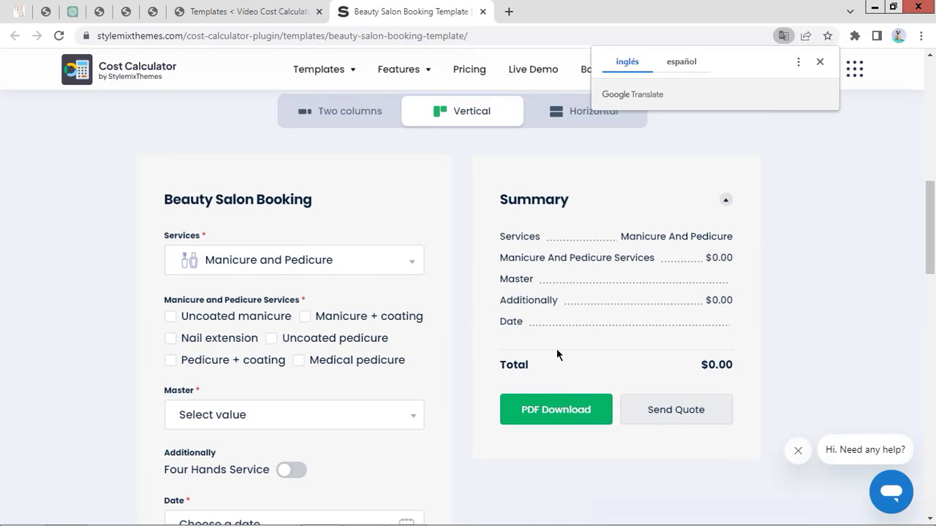
scroll(558, 355, "down", 3)
scroll(575, 378, "up", 7)
scroll(454, 383, "down", 1)
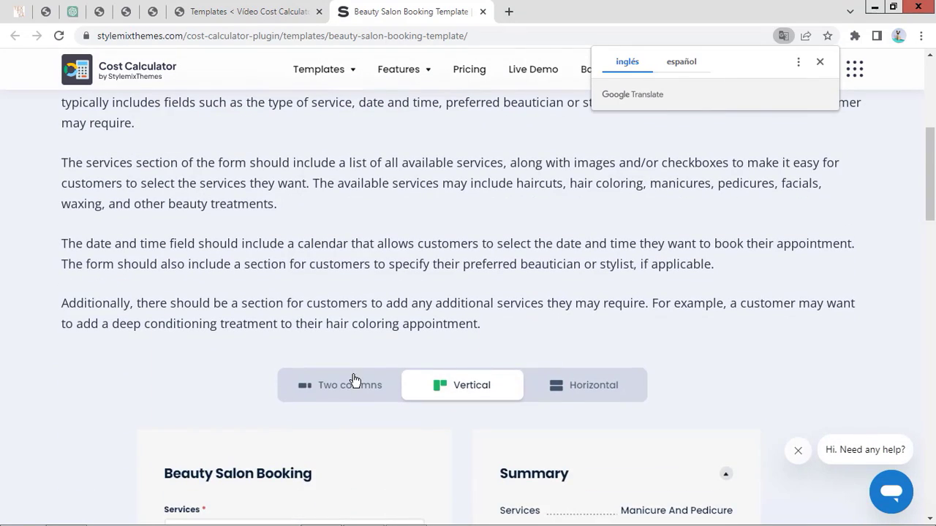
Step: Switch the demo form through Two columns, Vertical and Horizontal layouts
left_click(350, 383)
scroll(442, 400, "down", 4)
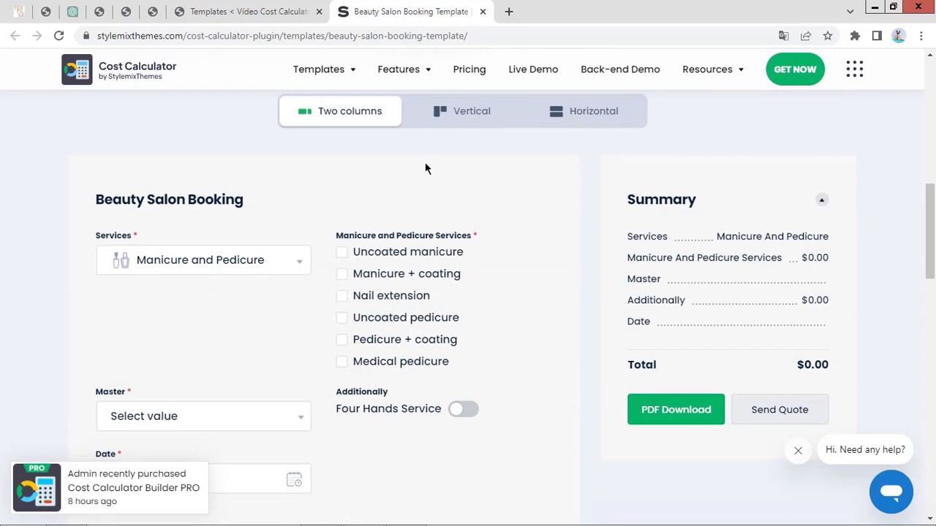
left_click(461, 113)
left_click(576, 123)
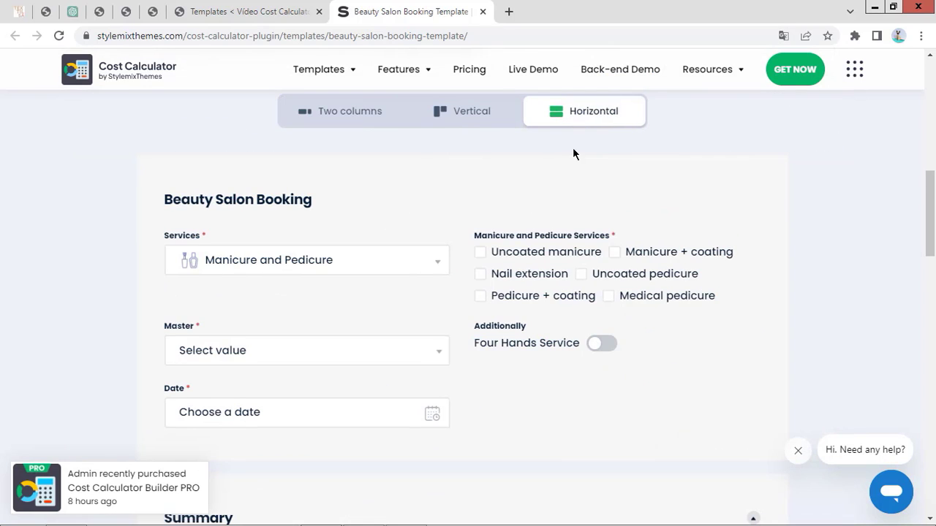
Step: Choose Manicure and Pedicure and a master in the demo form, dismissing the date picker
left_click(263, 261)
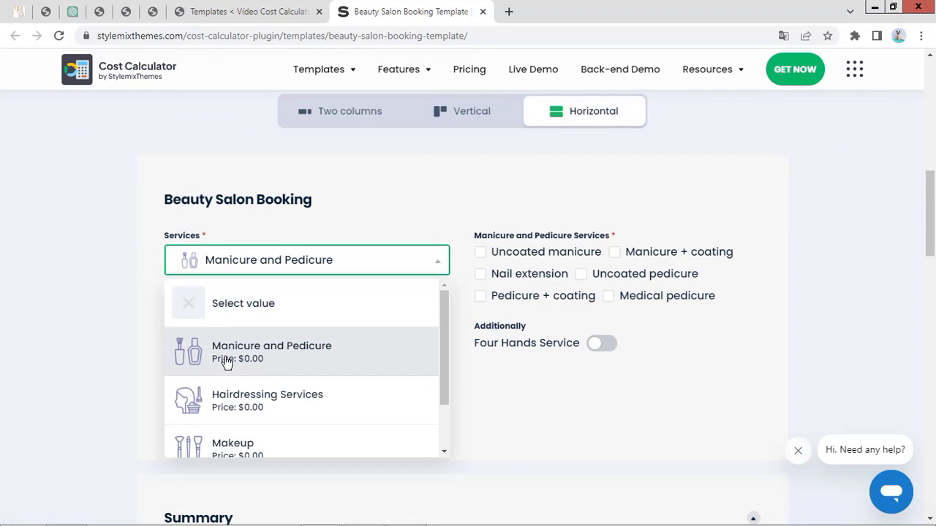
scroll(326, 393, "down", 2)
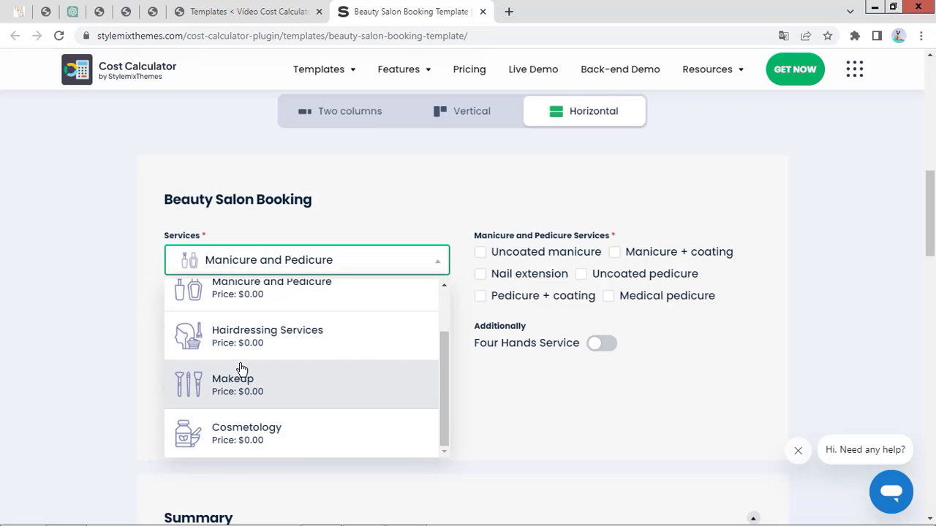
left_click(245, 297)
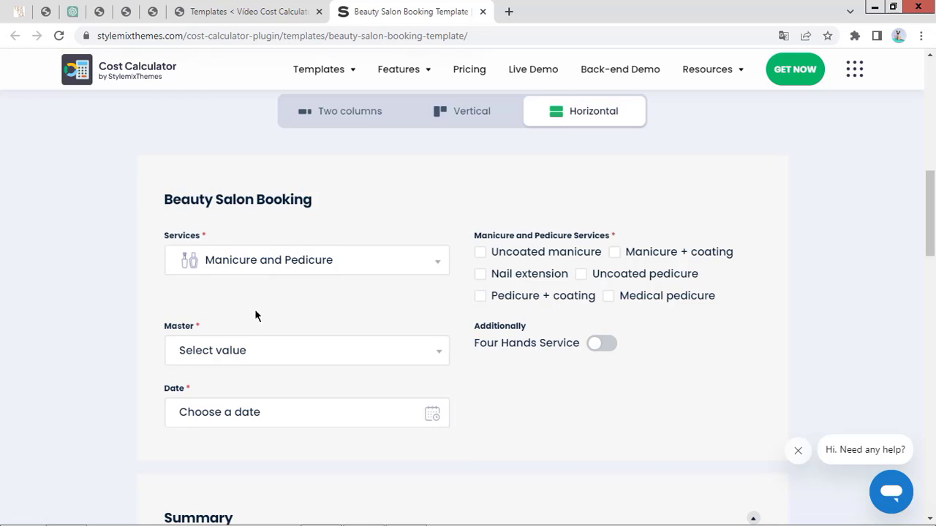
left_click(242, 356)
left_click(232, 410)
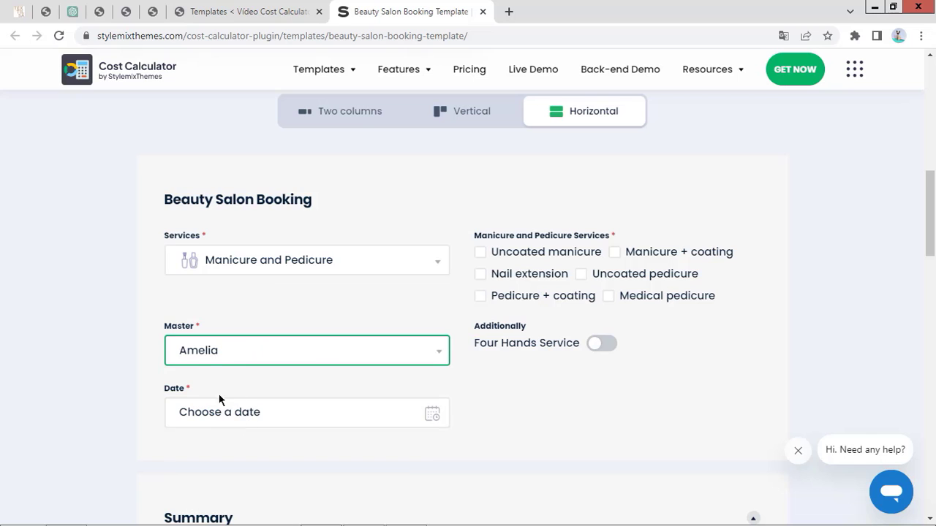
left_click(230, 419)
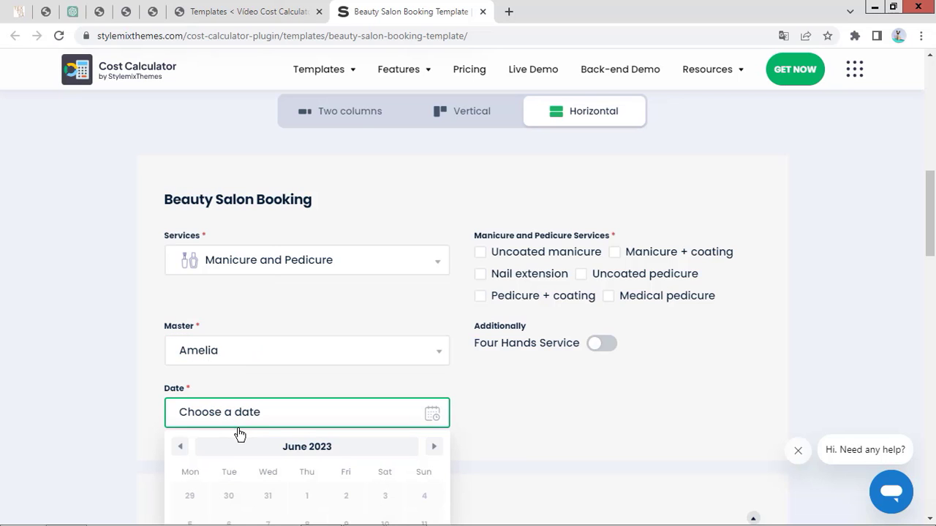
left_click(507, 363)
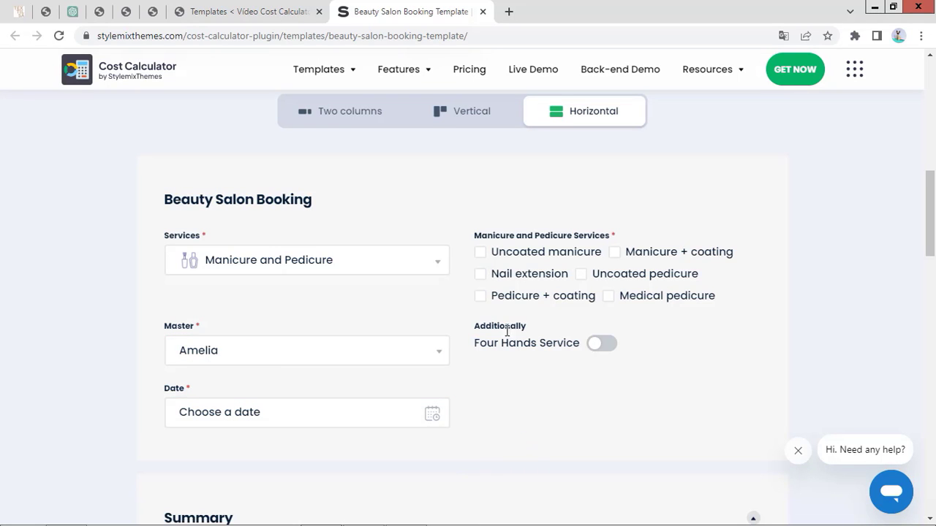
Step: Scroll the rest of the demo page and return to the WordPress admin tab
scroll(488, 389, "down", 4)
scroll(488, 389, "down", 4)
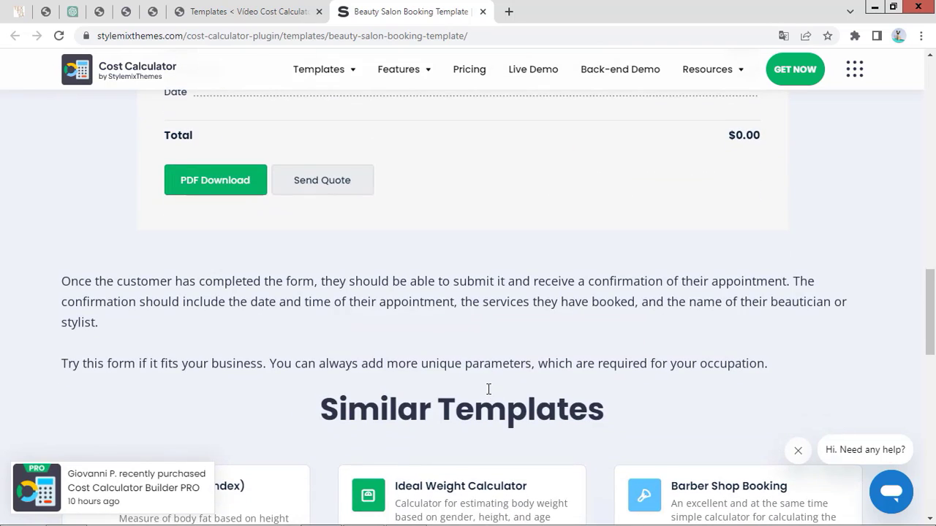
scroll(488, 389, "down", 4)
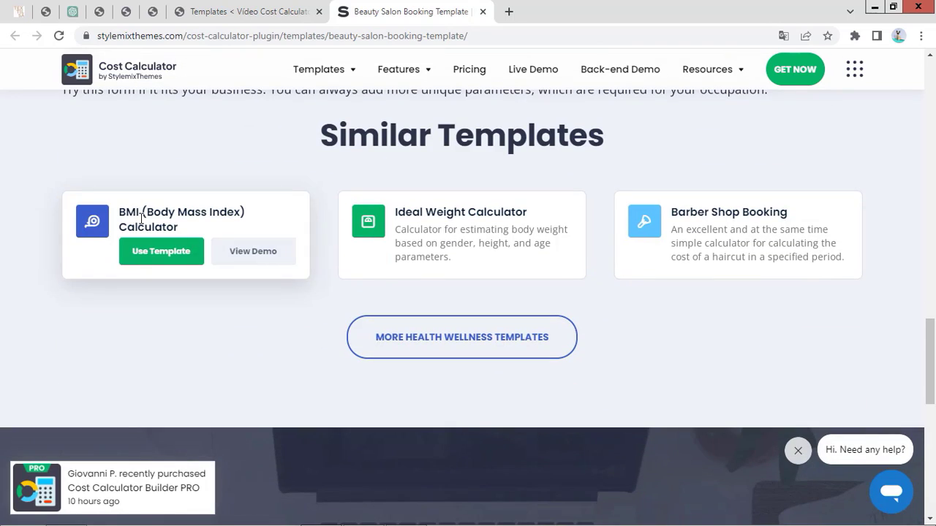
mouse_move(525, 229)
mouse_move(693, 224)
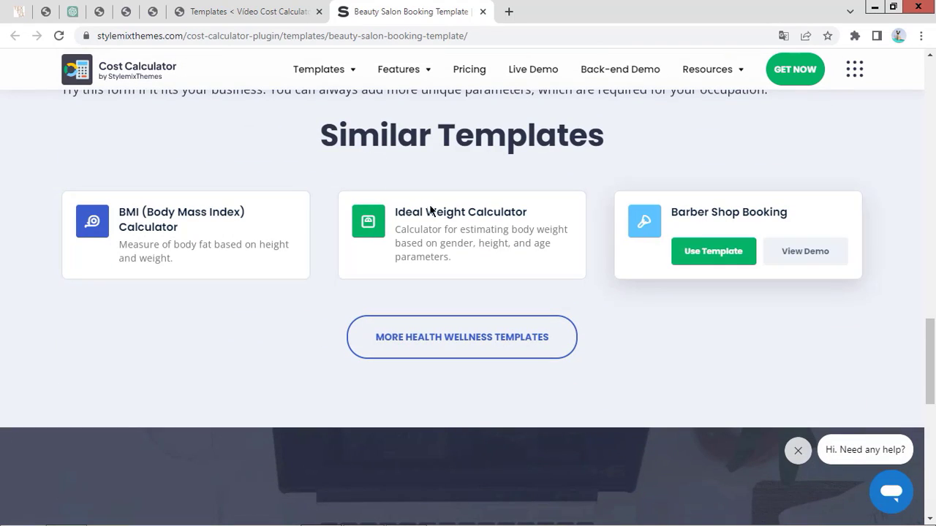
left_click(261, 10)
Step: Create a calculator from the Beauty Salon Booking template, close the demo tab, and review its fields
mouse_move(551, 310)
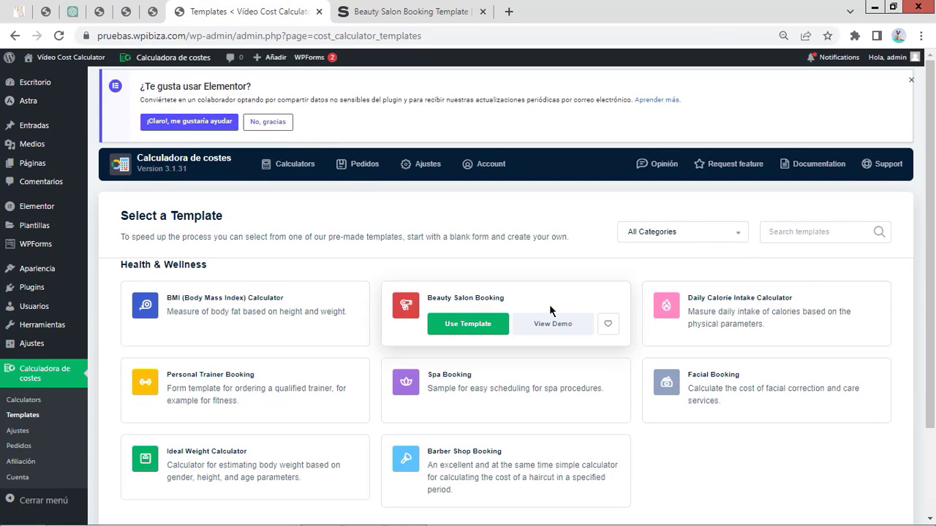
left_click(465, 331)
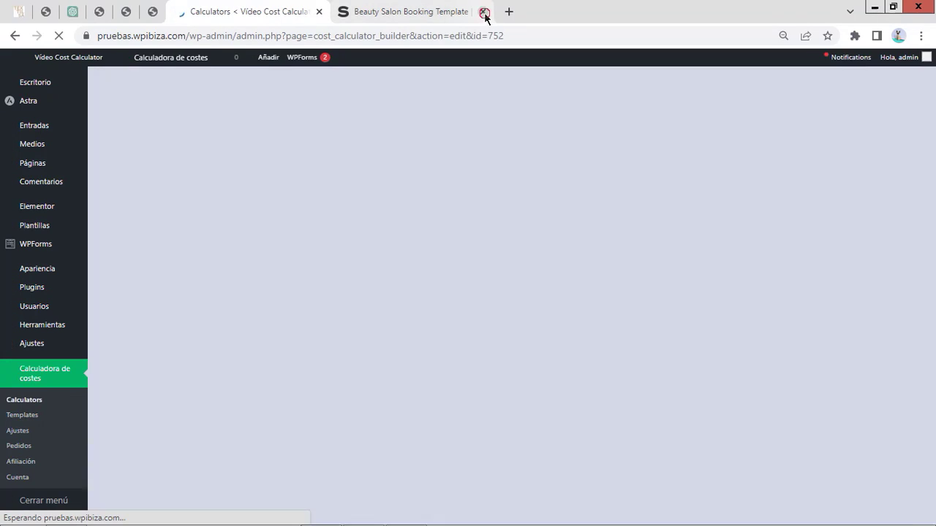
left_click(484, 13)
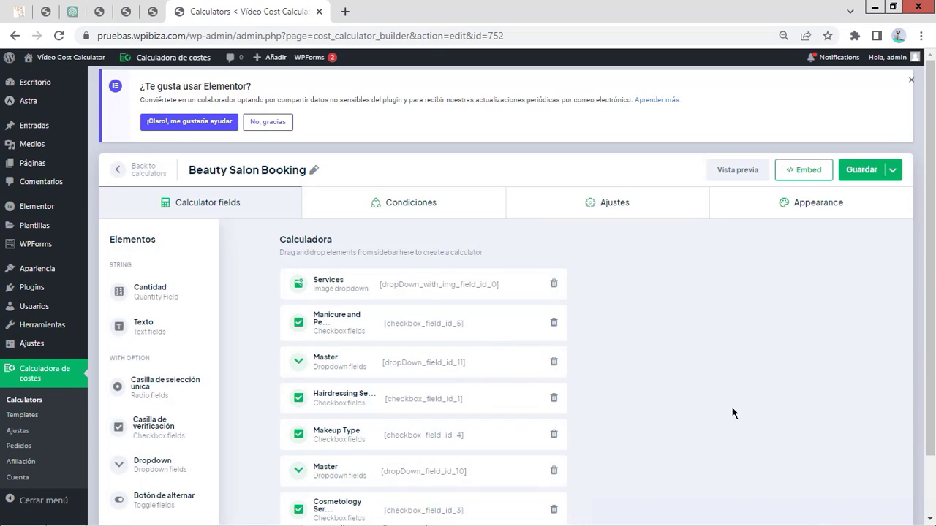
scroll(733, 413, "down", 1)
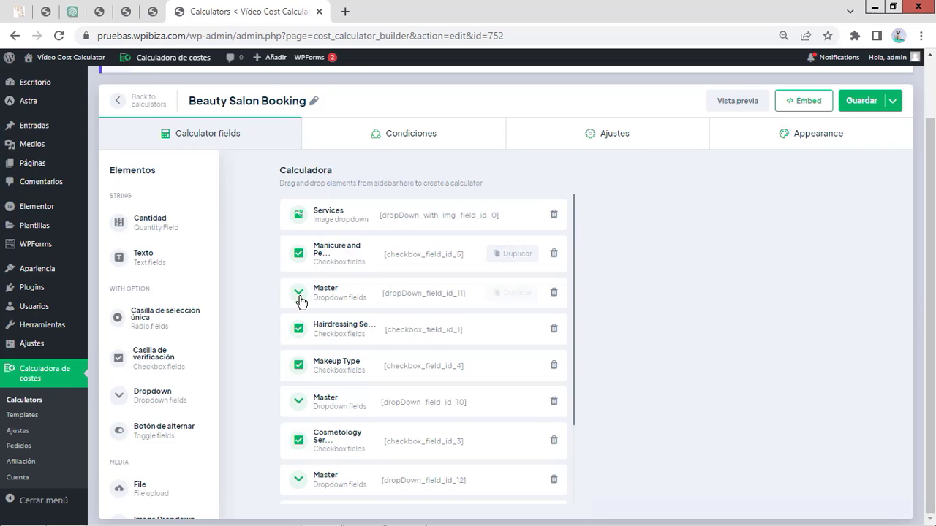
scroll(358, 431, "down", 3)
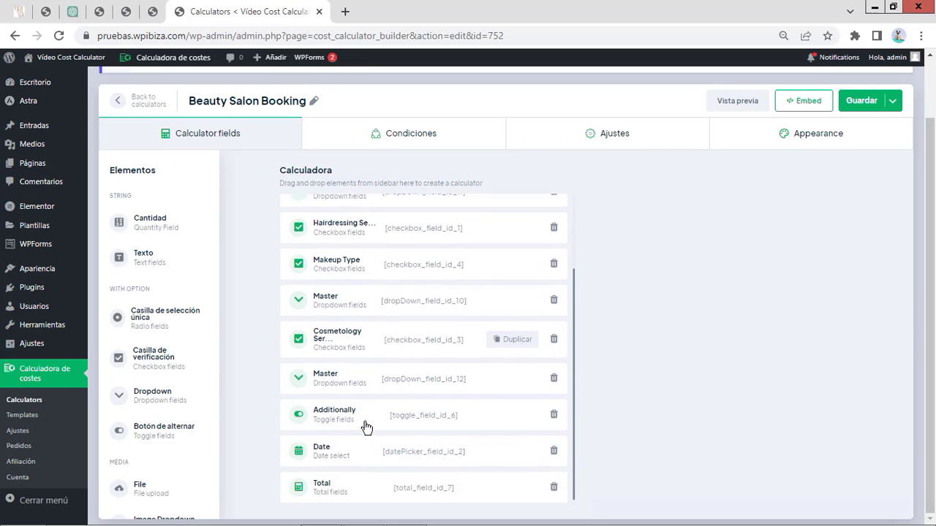
scroll(368, 426, "up", 3)
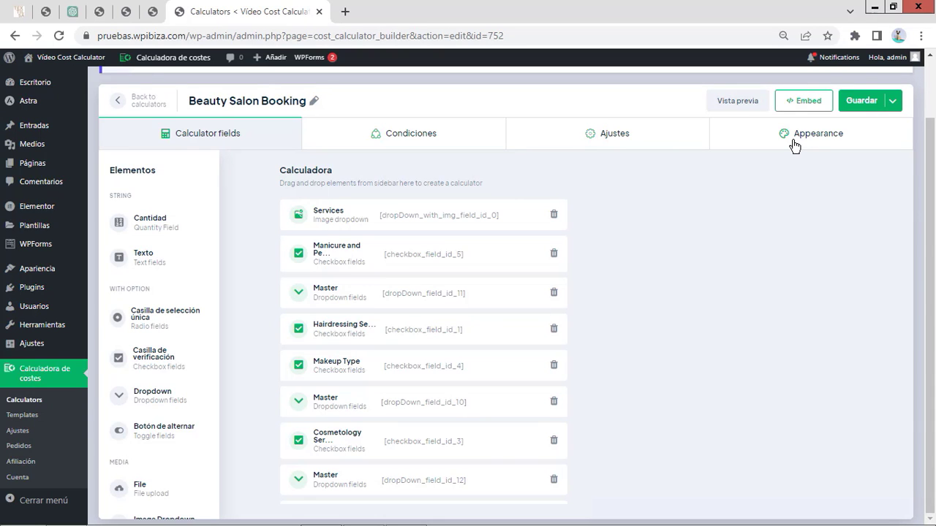
scroll(270, 270, "up", 2)
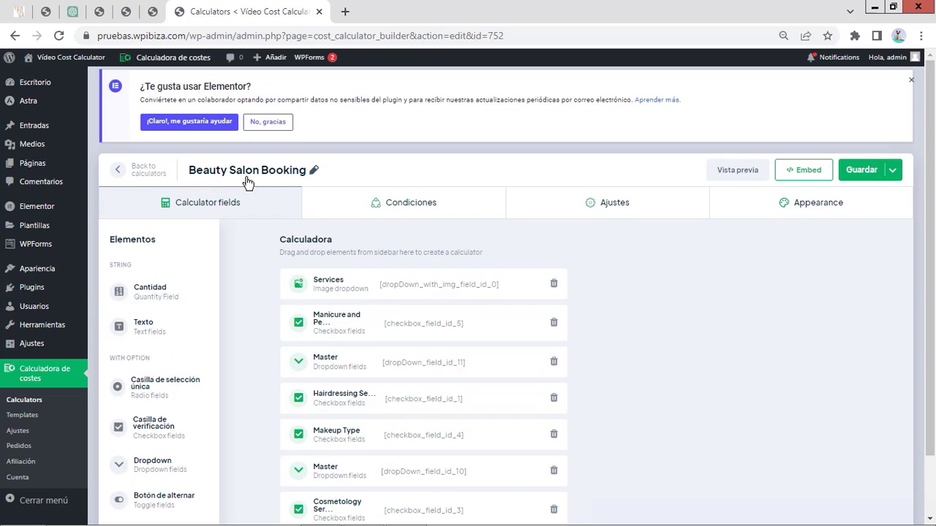
Step: Change the calculator title from 'Beauty Salon Booking' to 'Cotizacion salon de belleza' and save it
left_click(313, 170)
left_click_drag(318, 170, 137, 159)
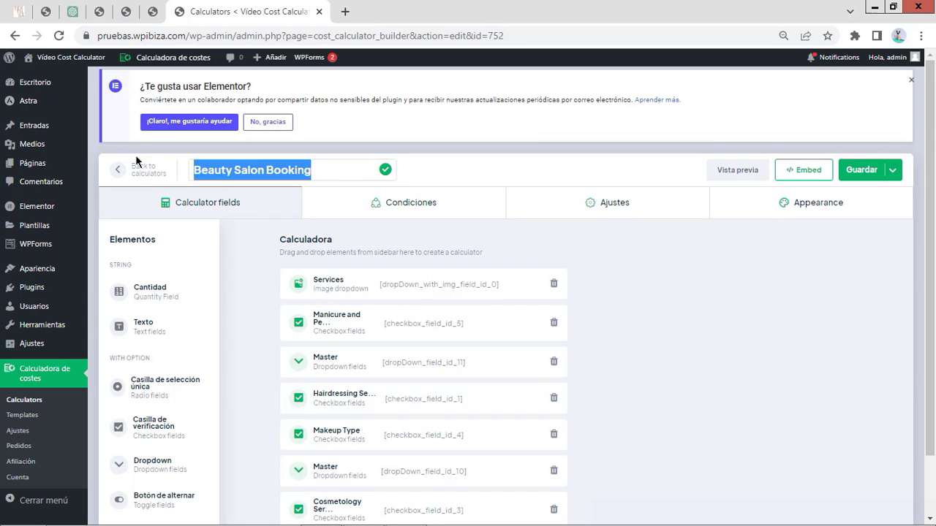
left_click(164, 157)
left_click(315, 170)
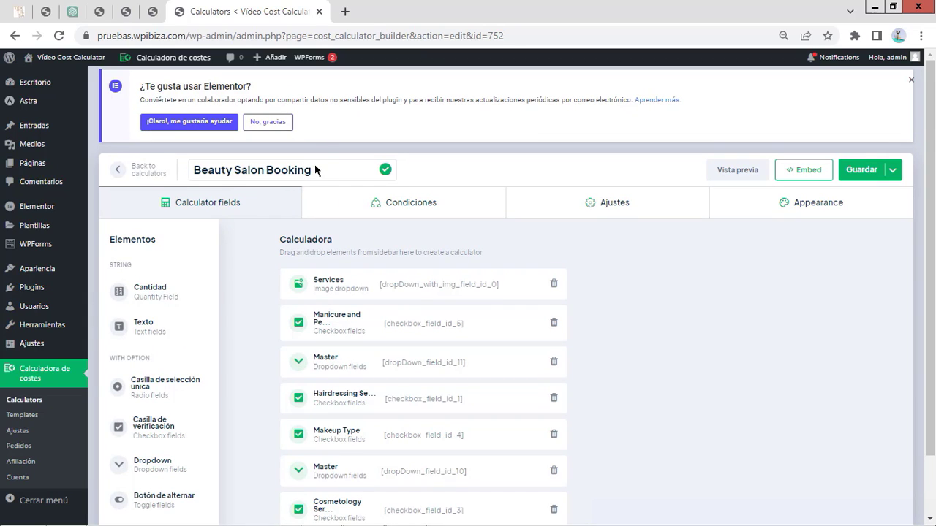
left_click_drag(315, 170, 193, 157)
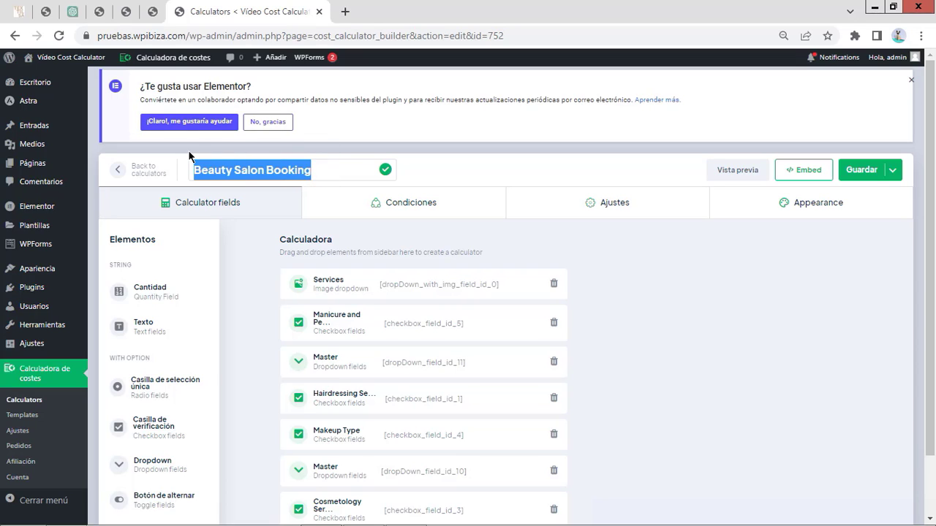
left_click(204, 144)
left_click(313, 171)
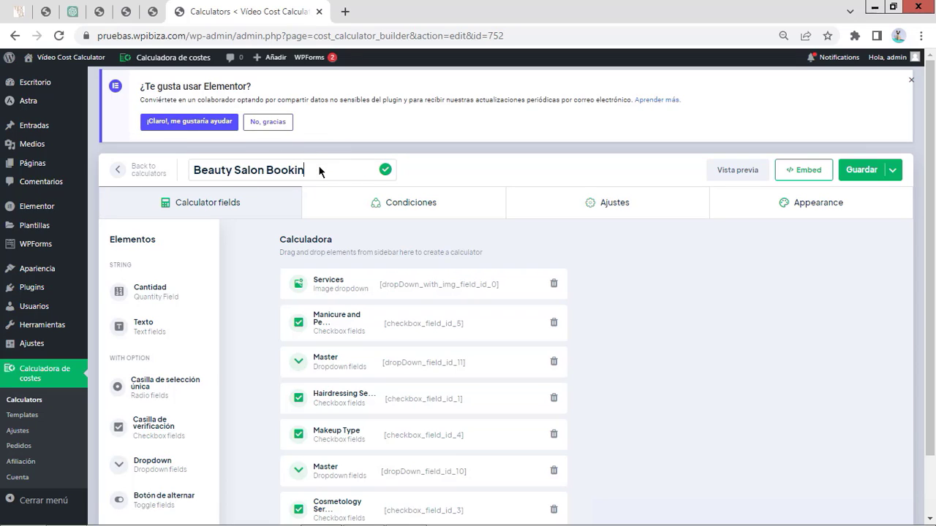
key("BackSpace")
key("BackSpace")
key("BackSpace")
key("BackSpace")
key("BackSpace")
key("BackSpace")
key("BackSpace")
key("BackSpace")
key("BackSpace")
key("BackSpace")
key("BackSpace")
key("BackSpace")
key("BackSpace")
key("BackSpace")
key("BackSpace")
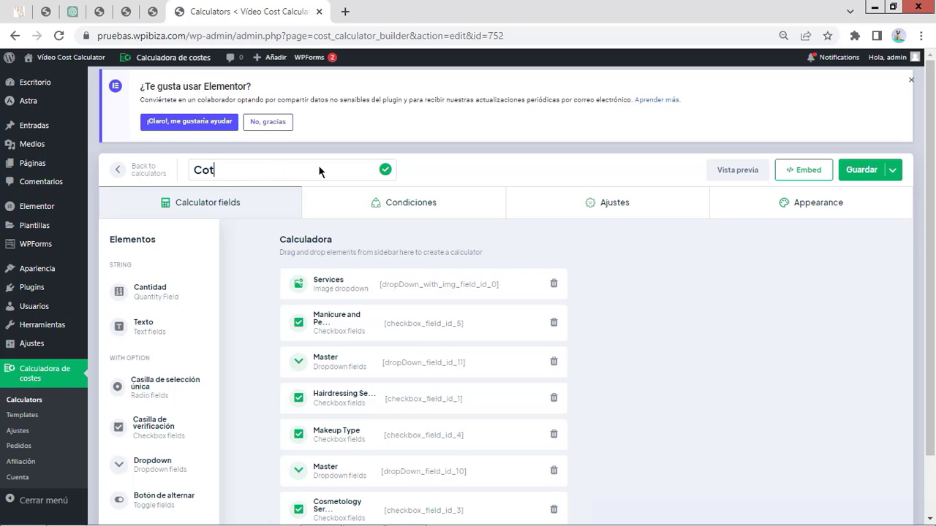
type("Cotizacion salon de belleza")
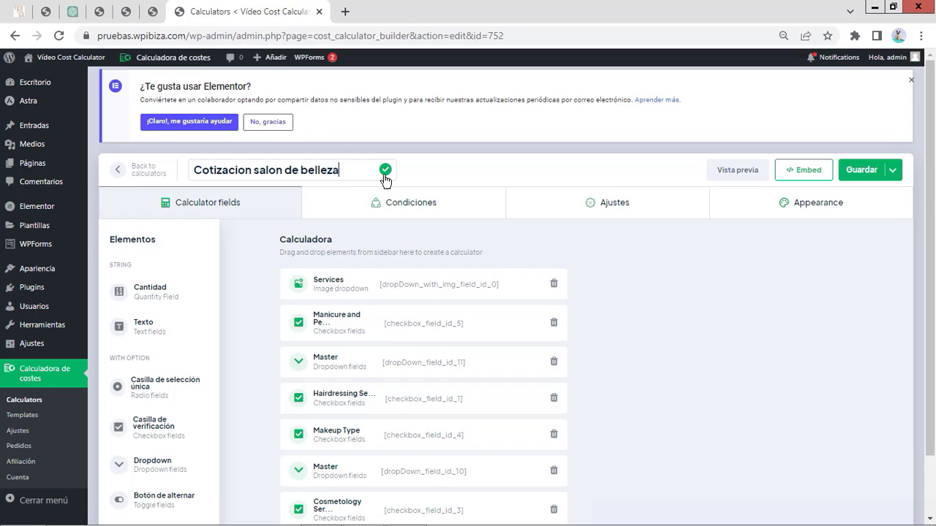
left_click(384, 171)
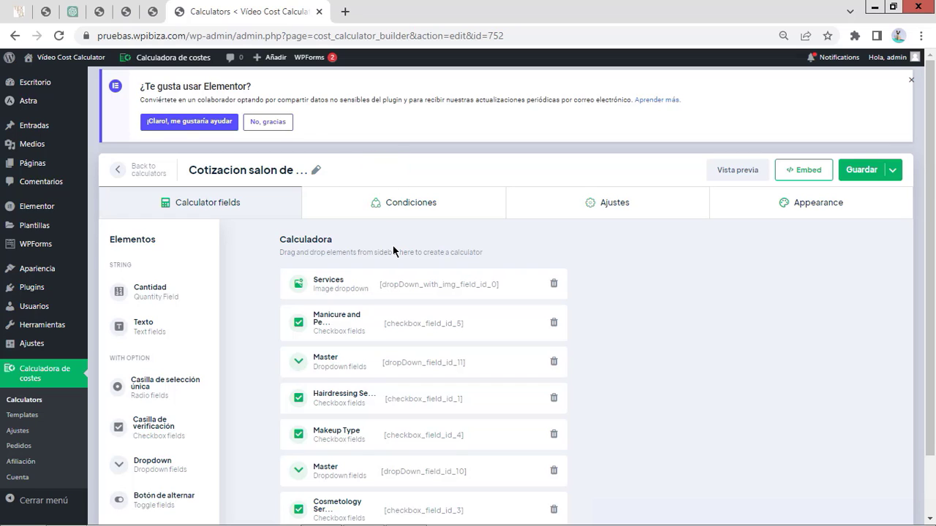
scroll(429, 314, "down", 3)
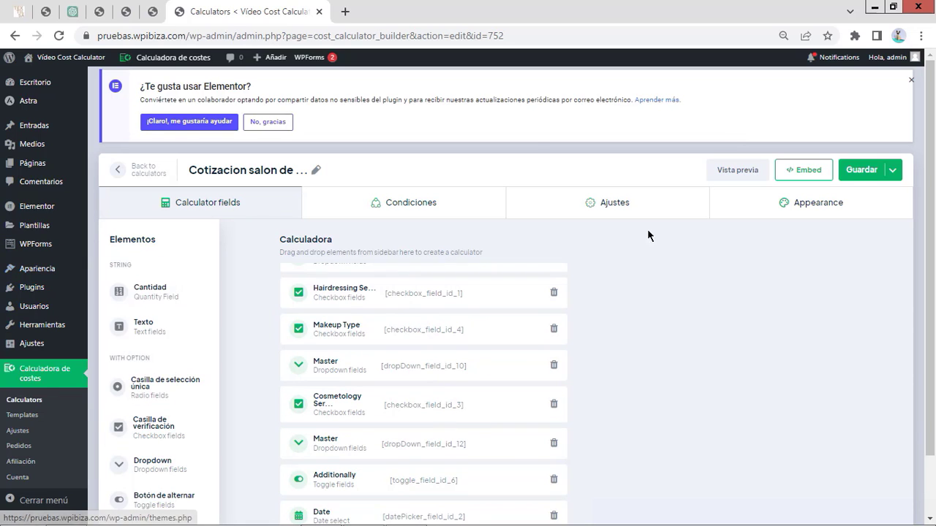
left_click(860, 171)
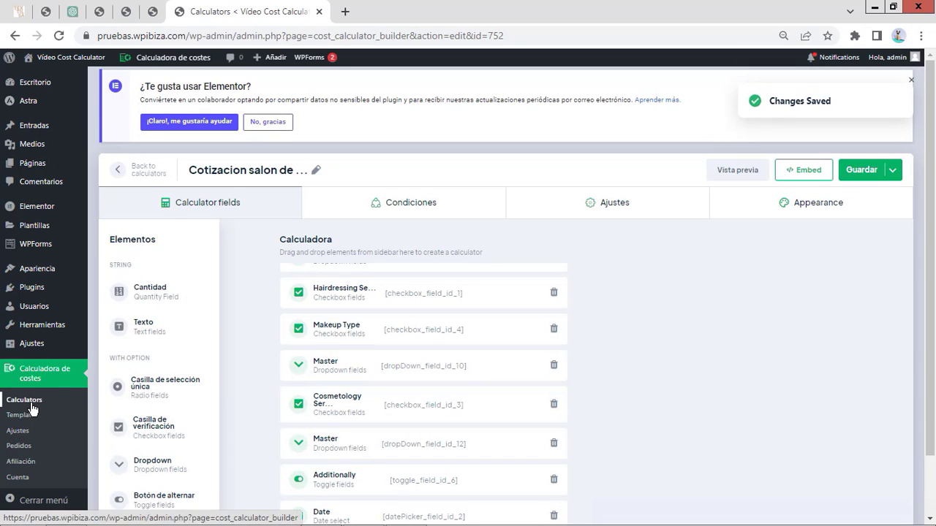
Step: Reopen calculator 752 from the Calculators list, check its save options, and return to the list
left_click(29, 401)
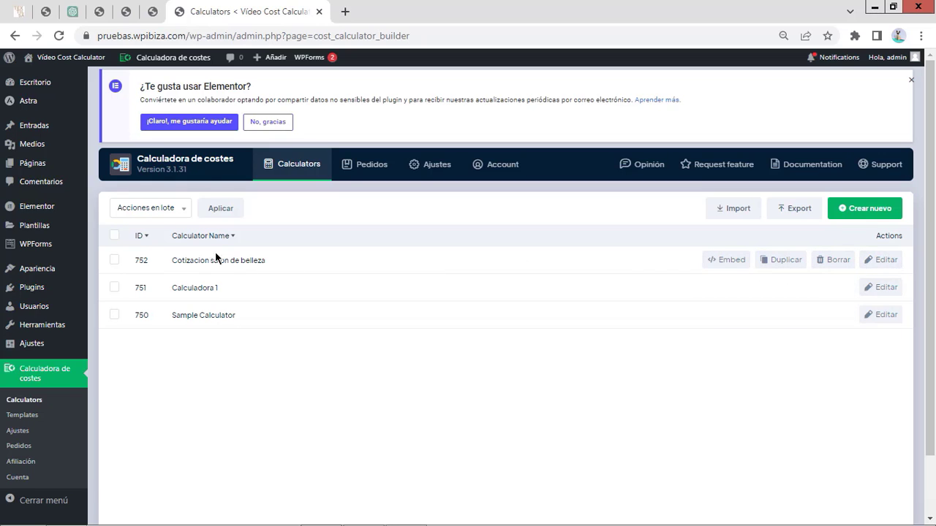
left_click(868, 265)
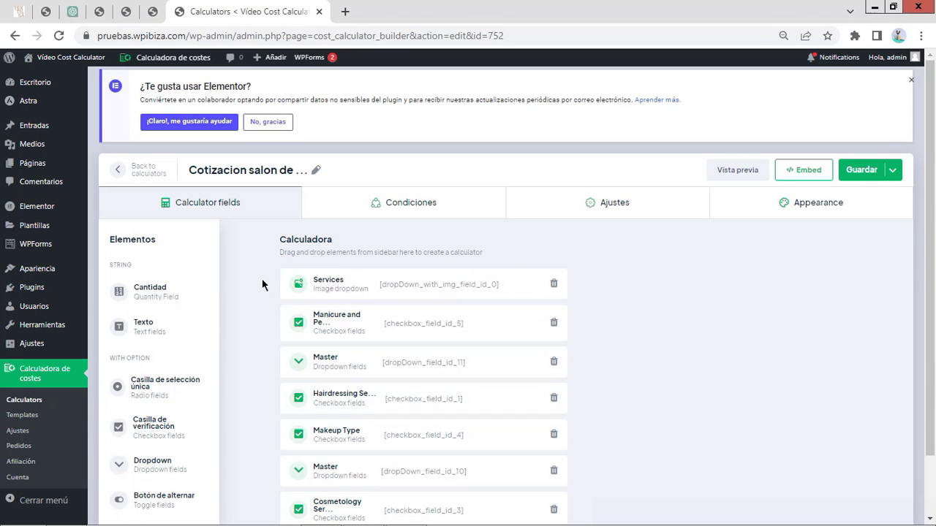
left_click(895, 171)
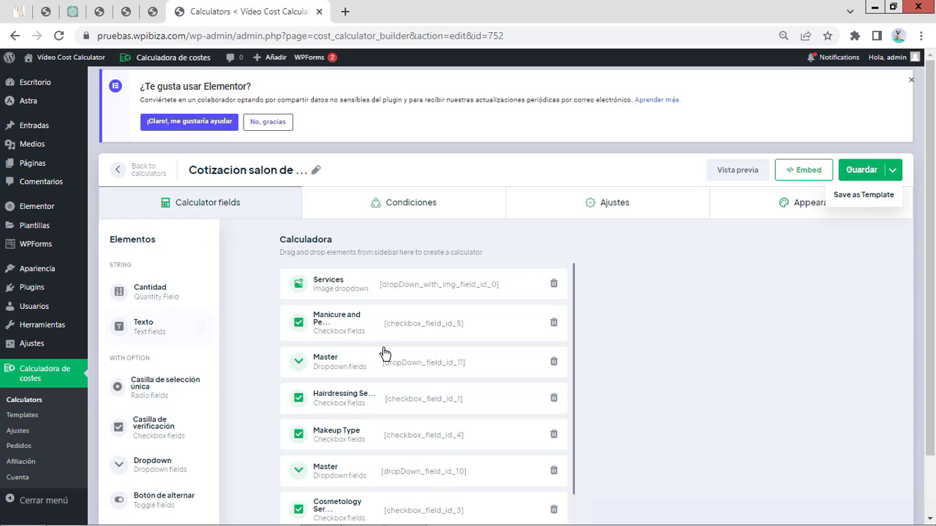
left_click(35, 401)
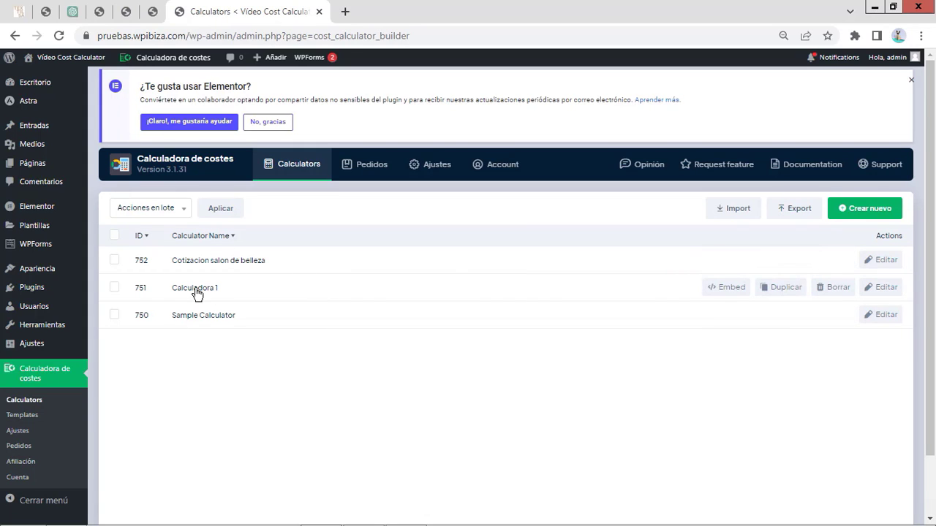
Step: Open Calculadora 1 and save it with Save as Template
left_click(882, 288)
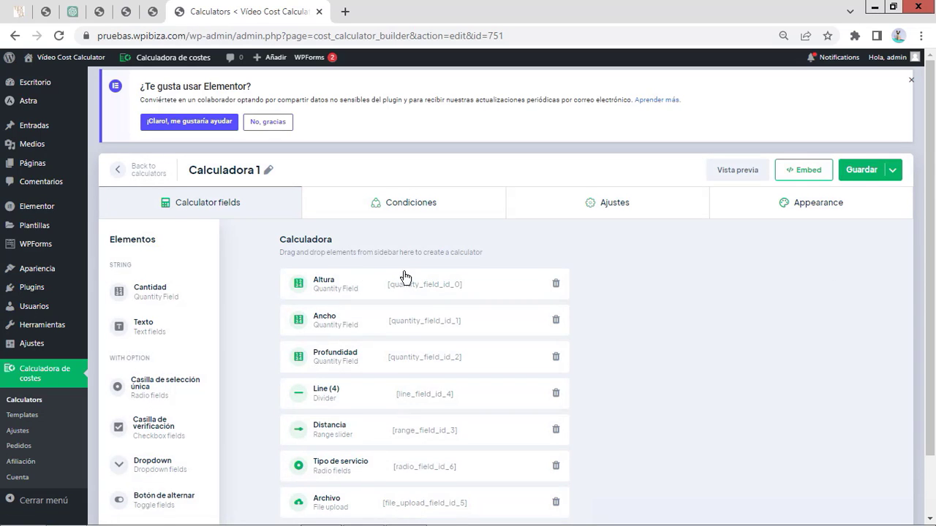
scroll(488, 327, "down", 1)
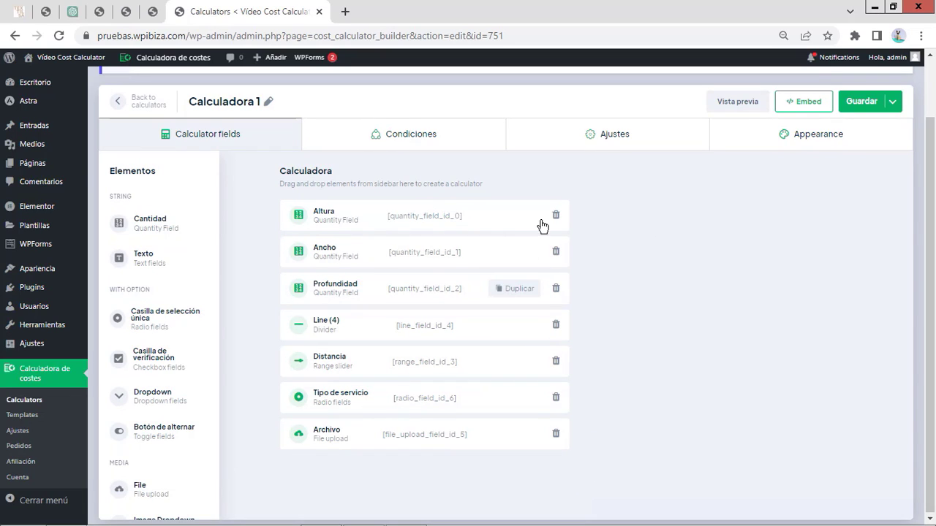
left_click(892, 102)
left_click(883, 127)
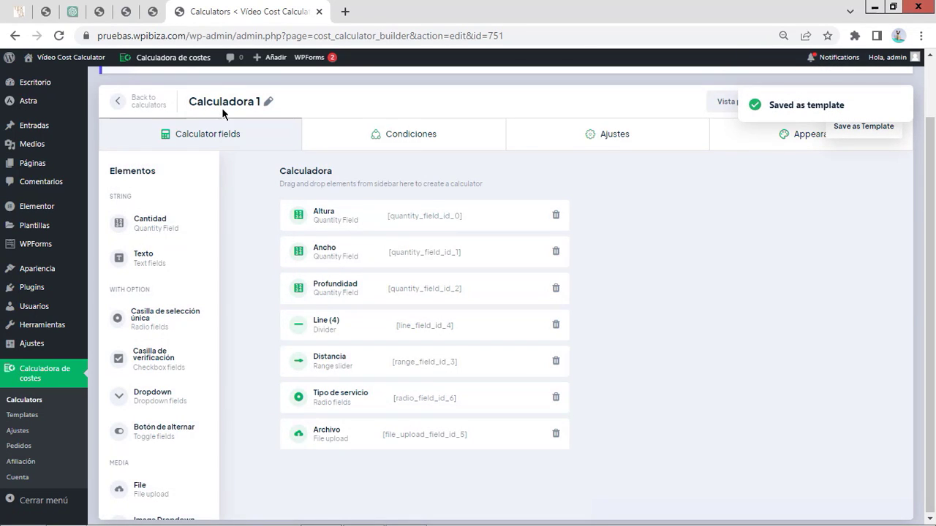
left_click(30, 423)
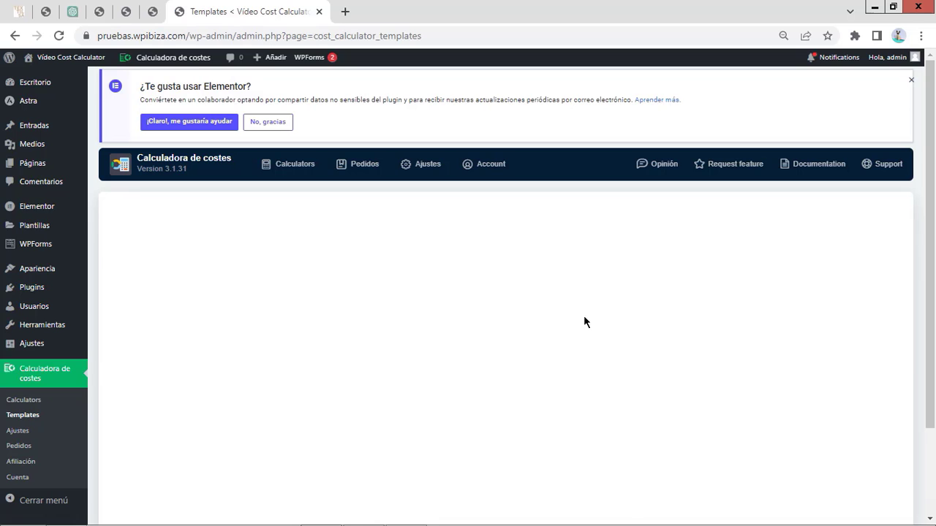
Step: Browse the Select a Template list and search for 'Calculadora', then clear the search and reload
scroll(579, 389, "down", 8)
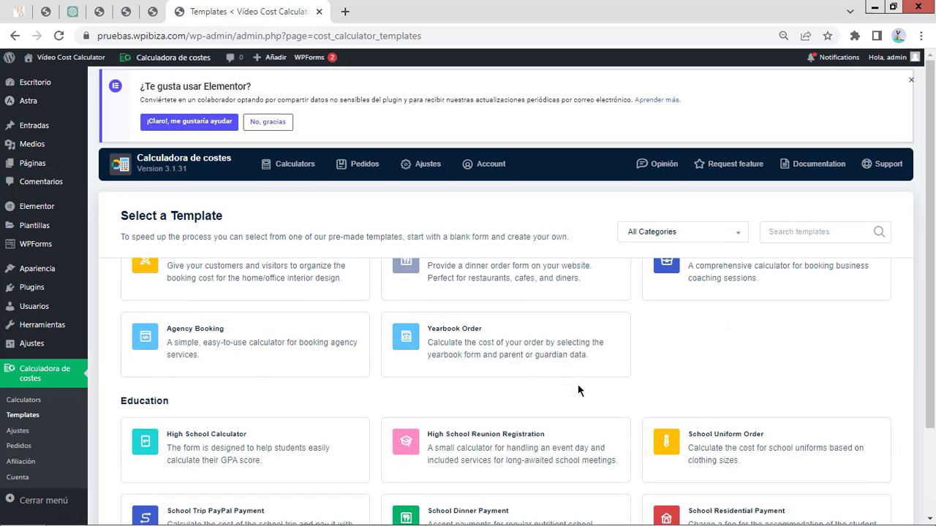
scroll(579, 391, "down", 10)
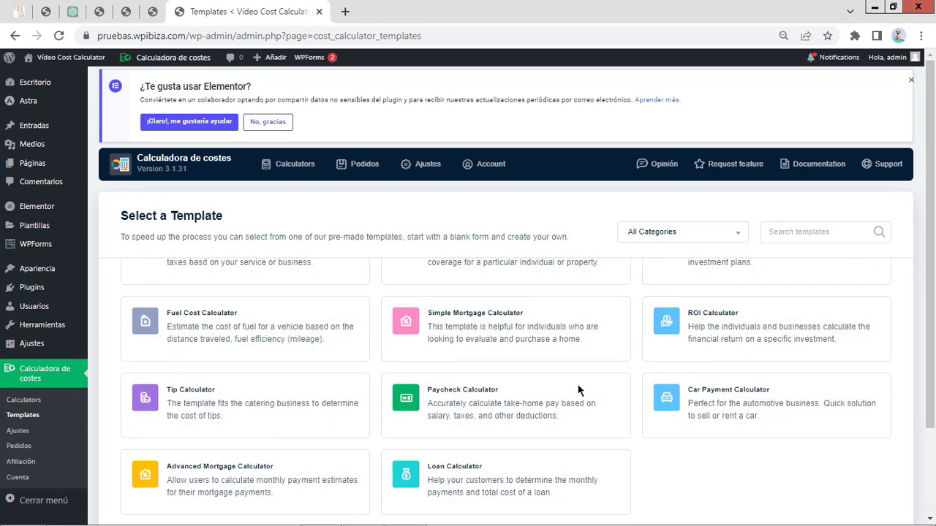
scroll(578, 390, "down", 10)
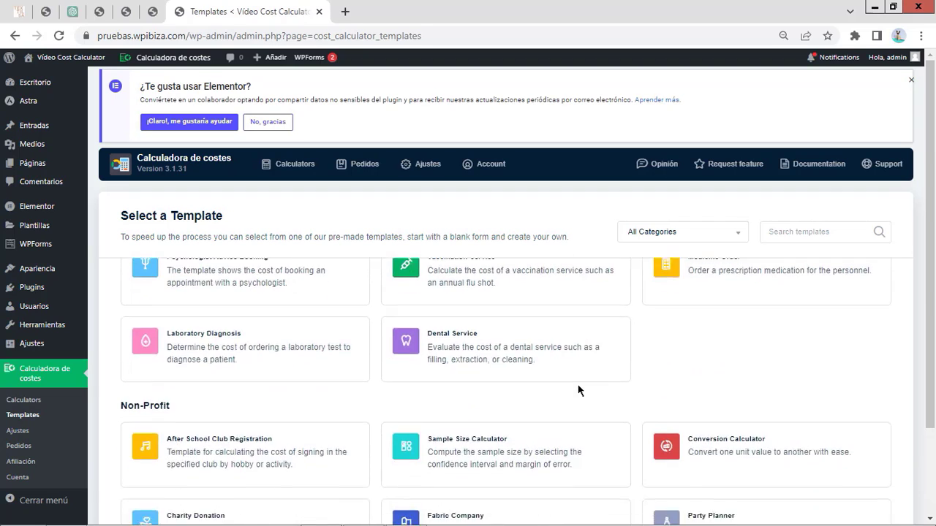
scroll(578, 391, "down", 10)
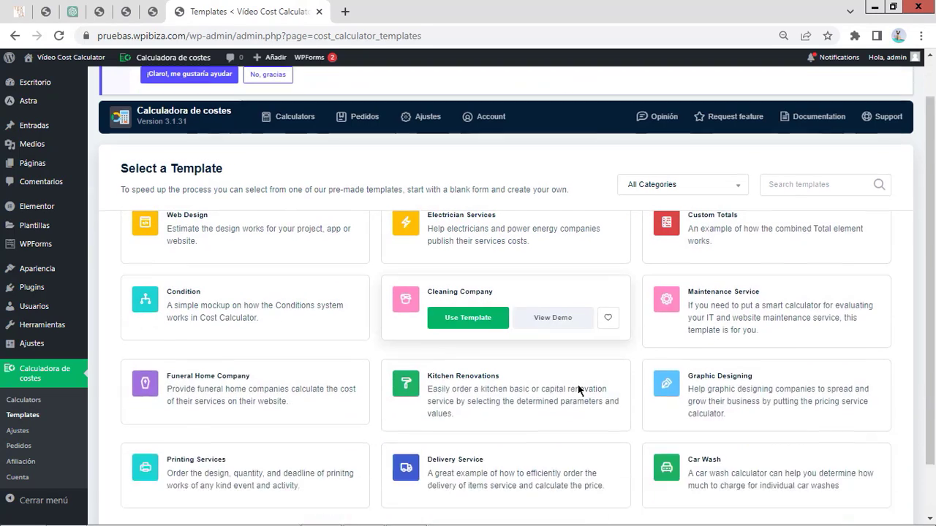
scroll(579, 390, "down", 2)
scroll(579, 390, "up", 3)
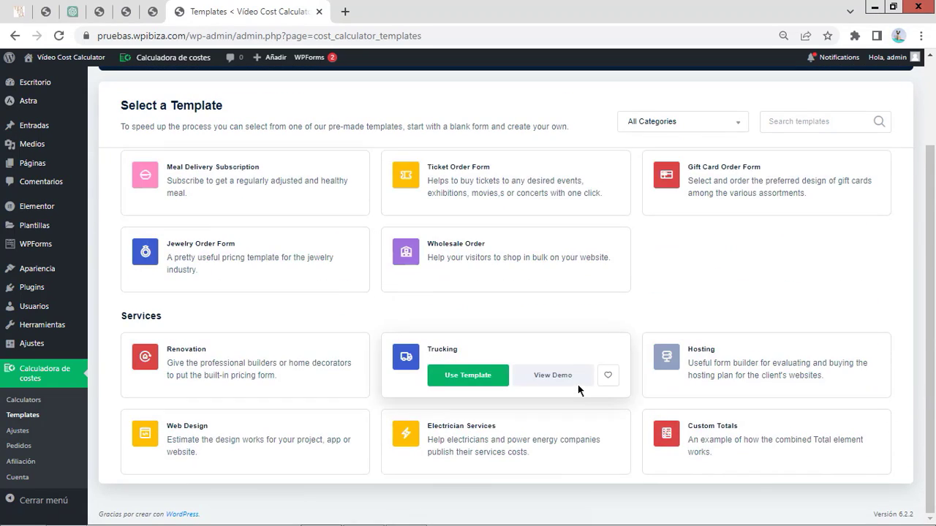
left_click(740, 123)
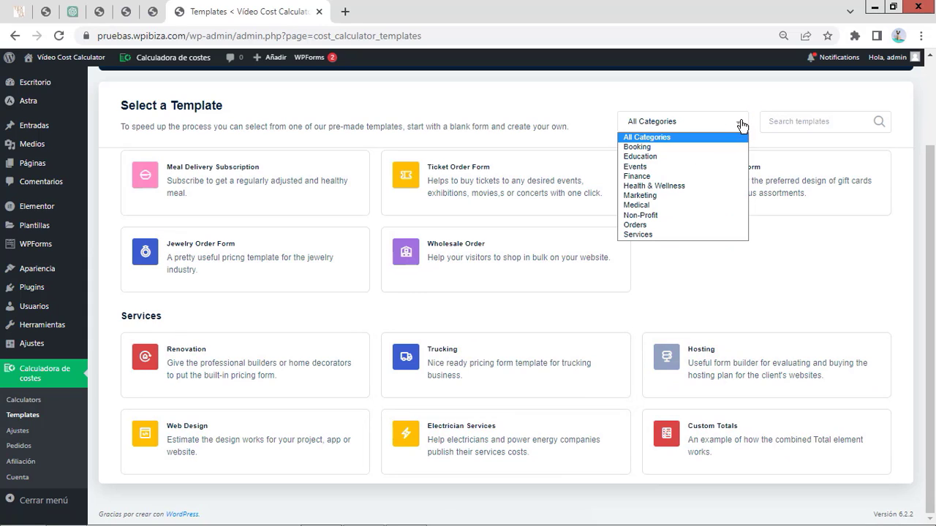
left_click(790, 122)
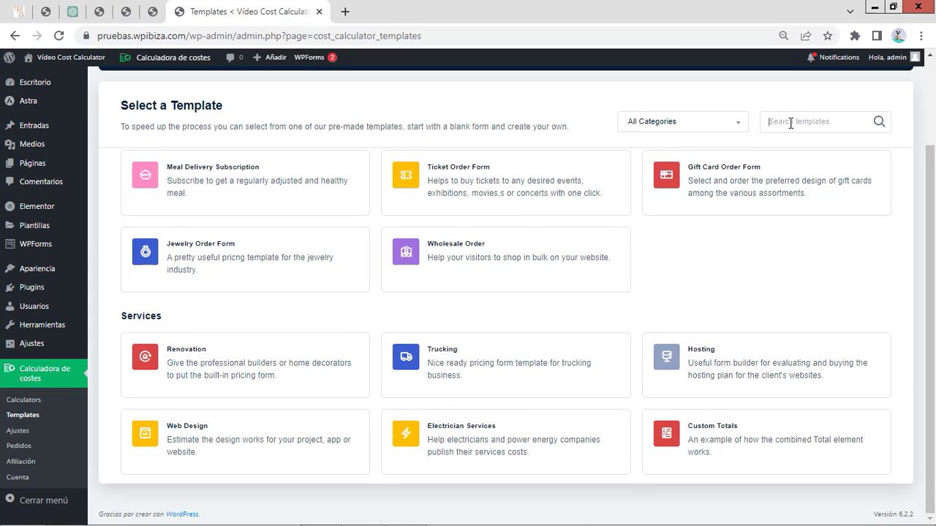
type("Calc")
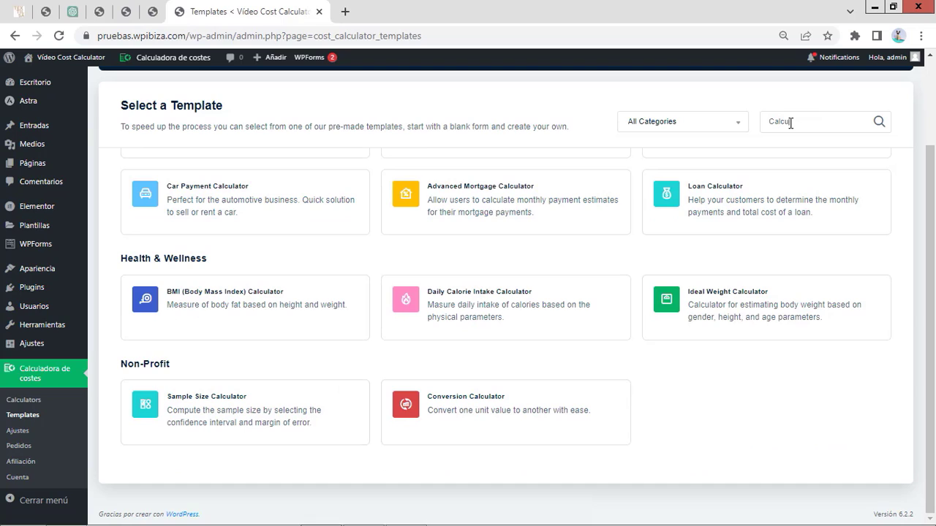
type("uladora")
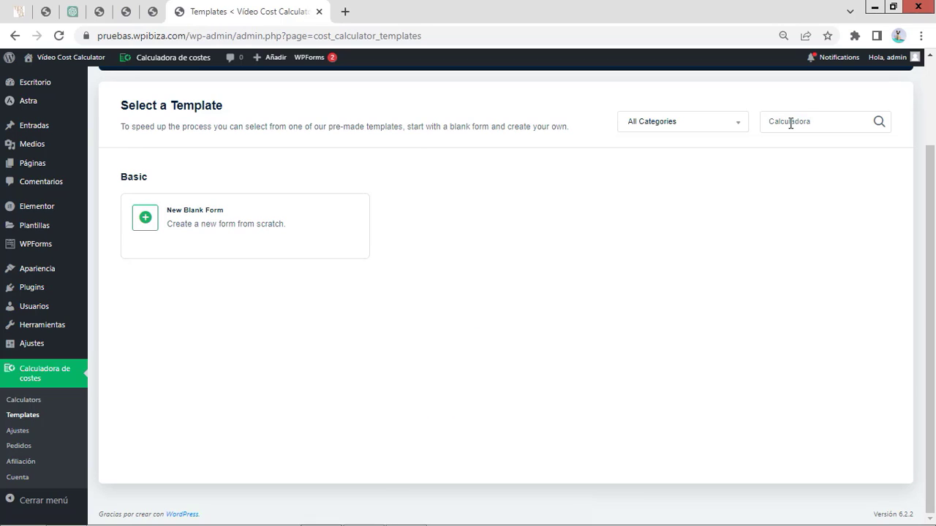
key("BackSpace")
key("BackSpace")
key("BackSpace")
key("BackSpace")
key("BackSpace")
key("BackSpace")
key("BackSpace")
key("BackSpace")
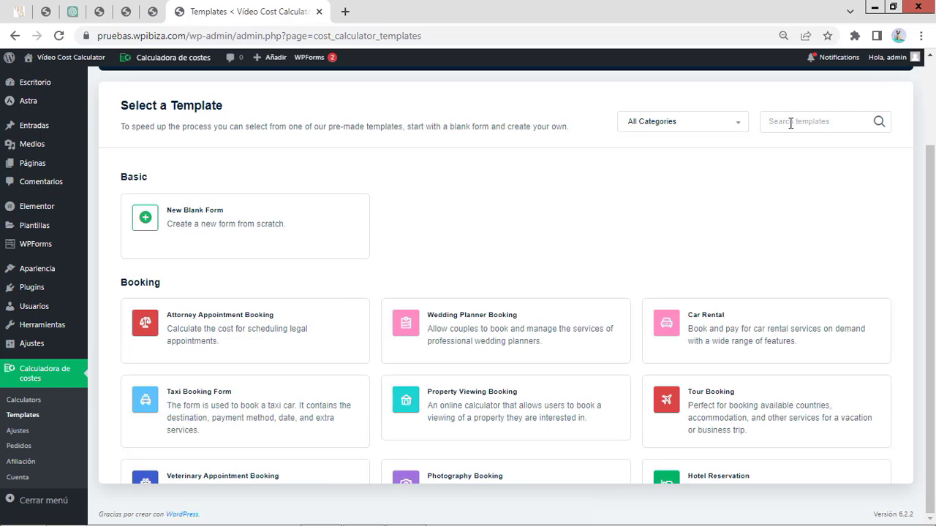
left_click(25, 416)
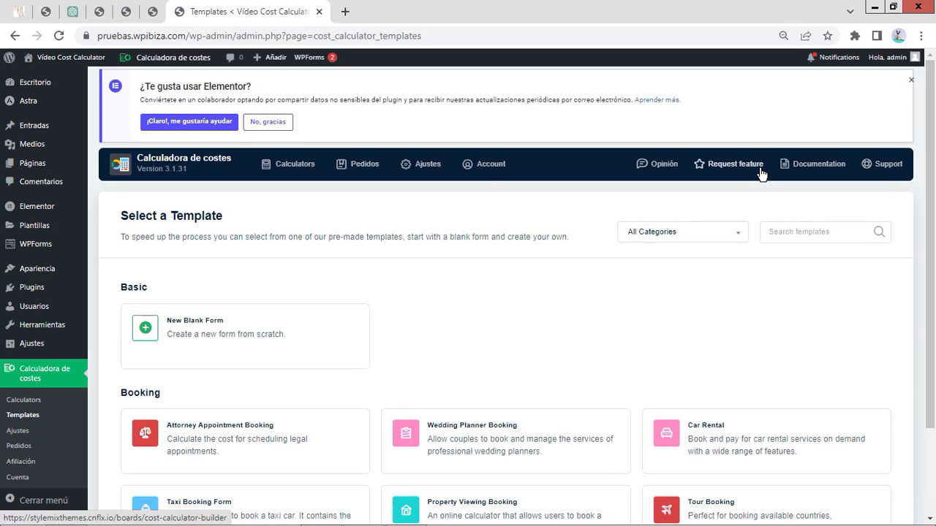
Step: Open the Sample Calculator from the Calculators list in the editor
left_click(28, 402)
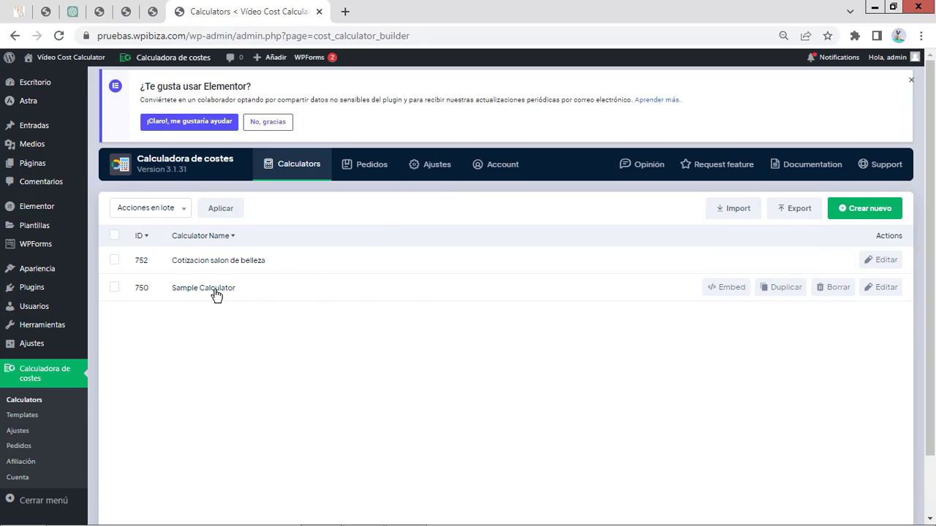
left_click(882, 289)
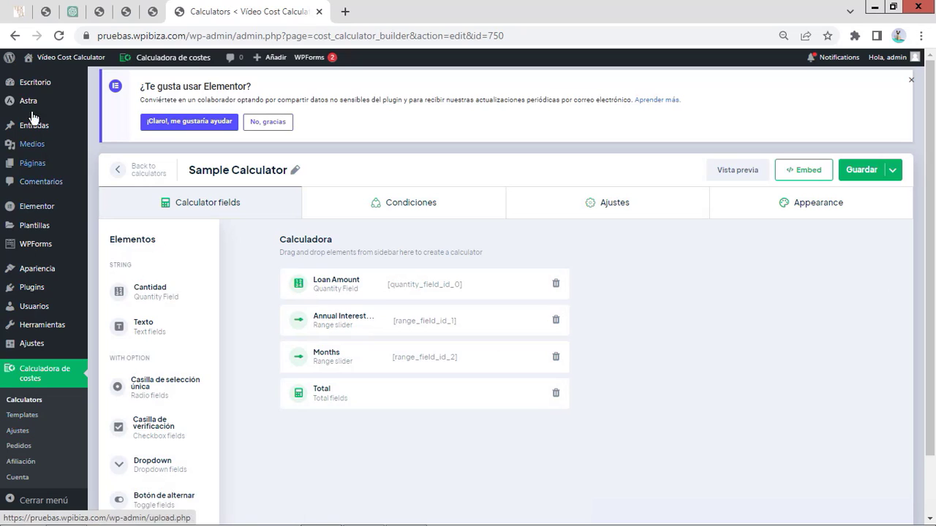
Step: Leave the Sample Calculator editor and start a new calculator with Crear nuevo
left_click(16, 35)
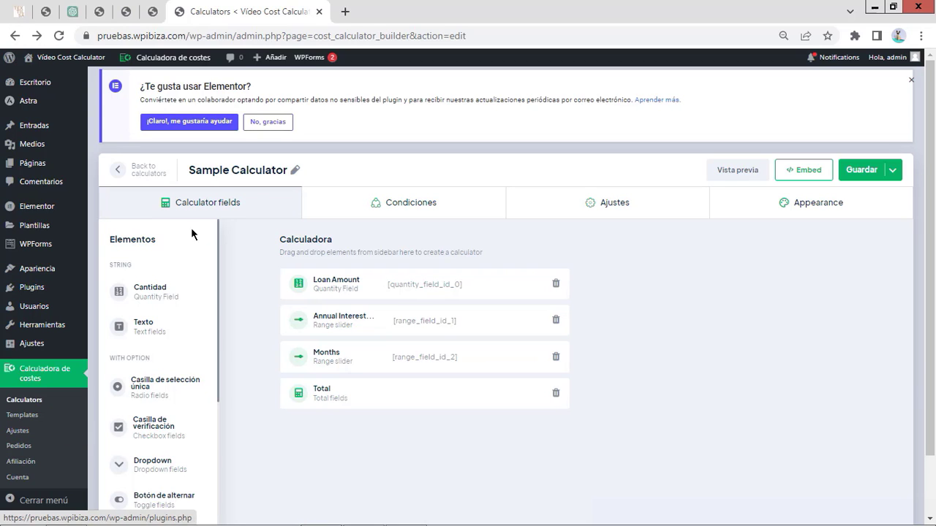
left_click(30, 403)
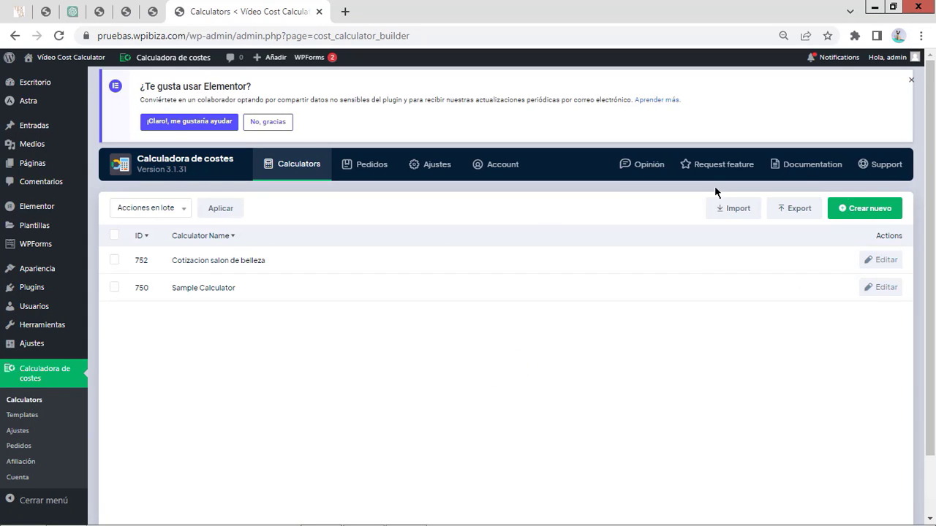
left_click(895, 213)
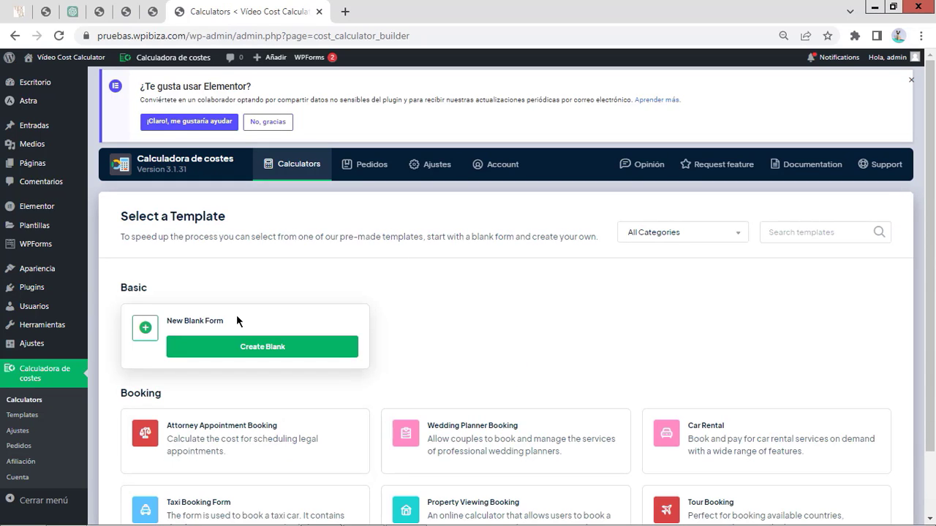
Step: Filter the templates to Non-Profit, then reset the filter to All Categories
left_click(722, 239)
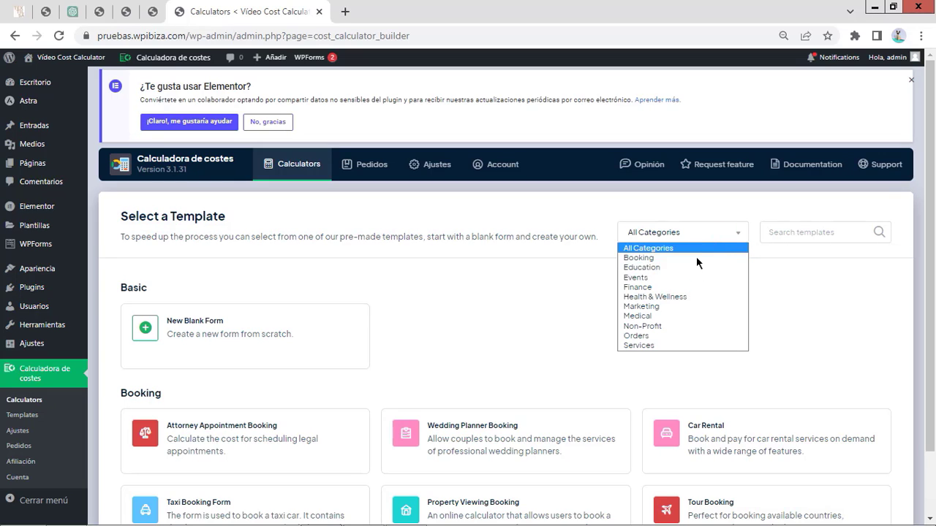
left_click(473, 319)
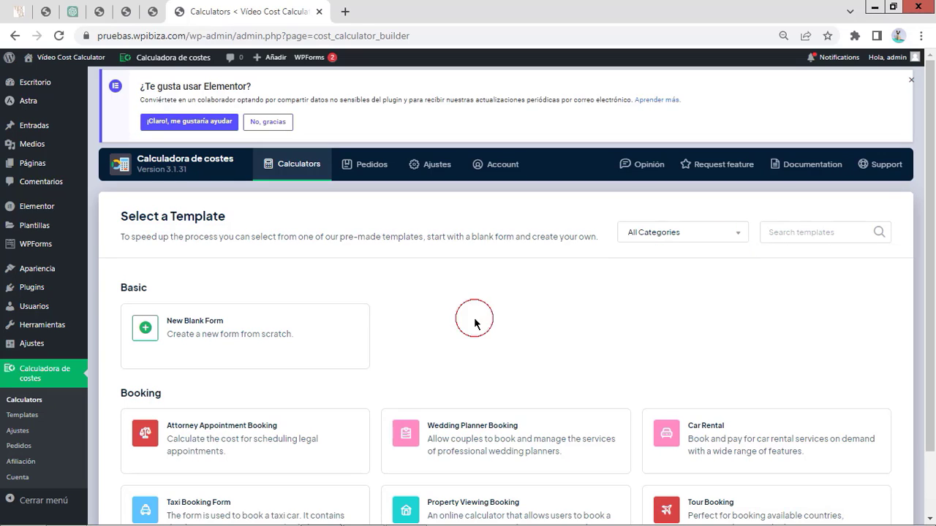
left_click(738, 238)
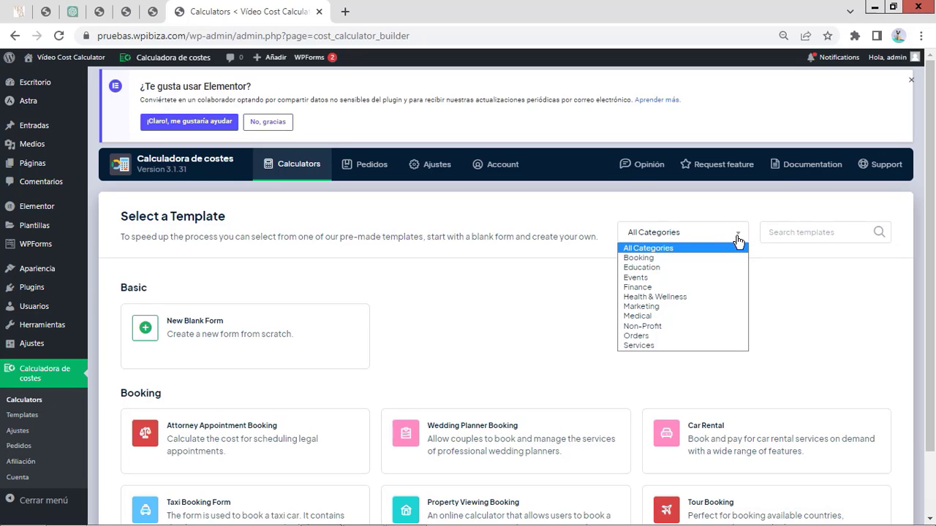
left_click(638, 325)
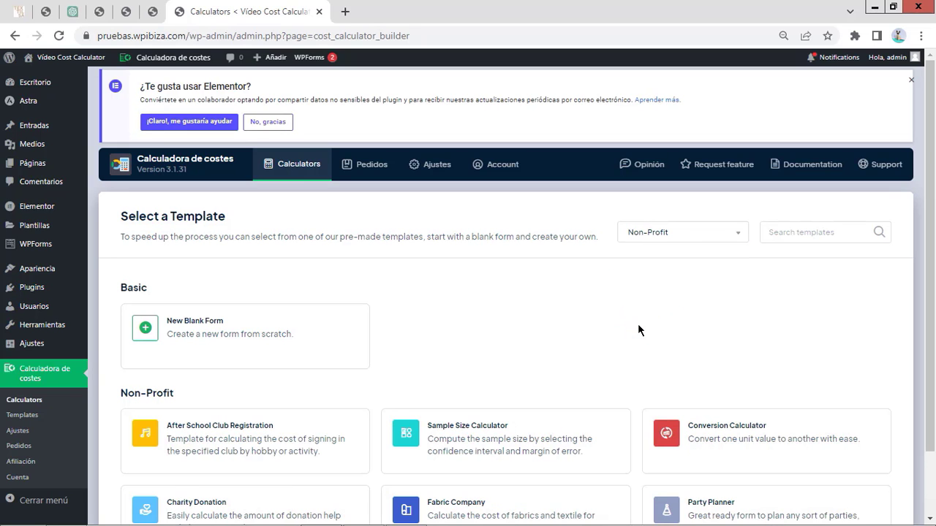
left_click(679, 234)
left_click(676, 245)
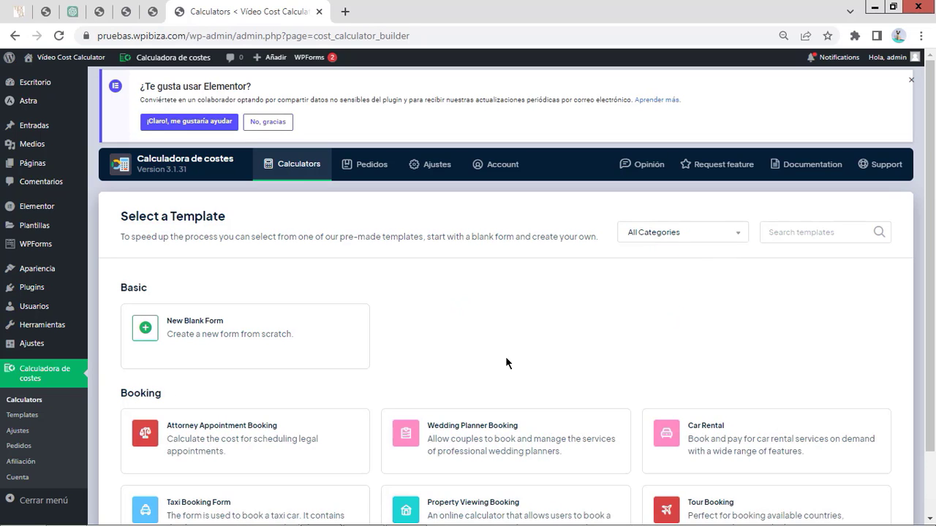
Step: Scroll through all the templates, then go back to the Calculators list
scroll(505, 356, "down", 5)
mouse_move(547, 388)
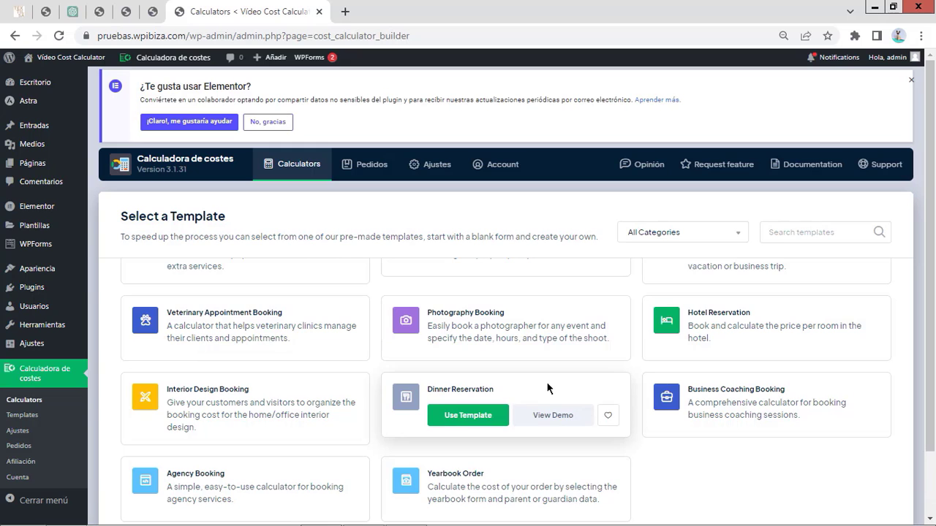
scroll(547, 382, "down", 5)
scroll(546, 382, "down", 6)
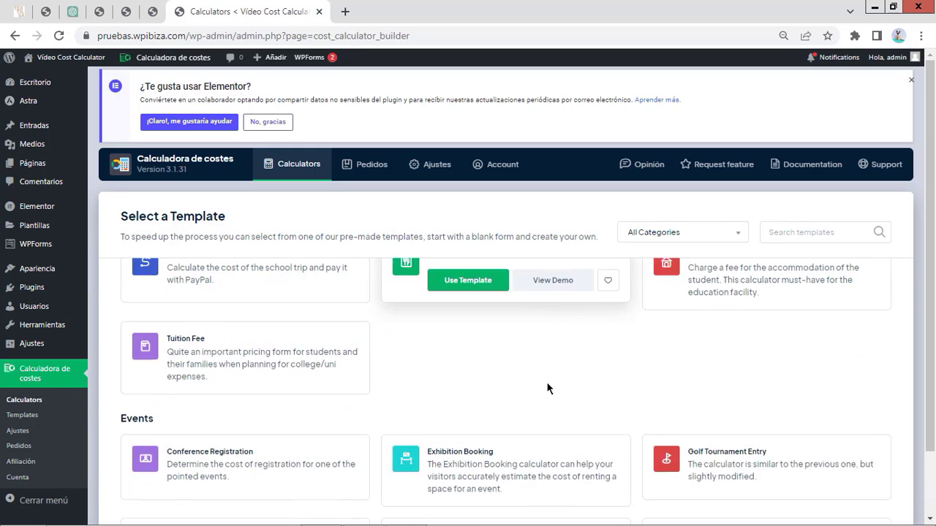
scroll(547, 382, "down", 3)
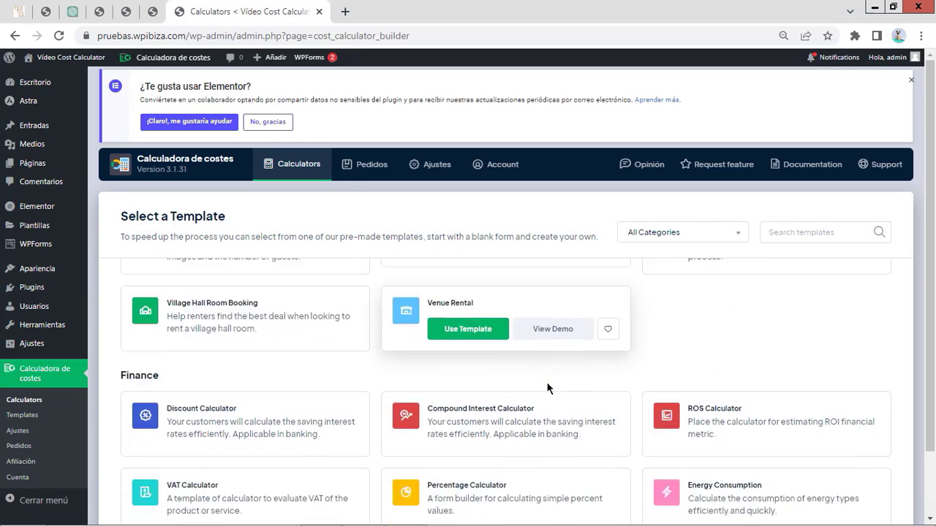
scroll(546, 382, "up", 3)
scroll(546, 382, "down", 7)
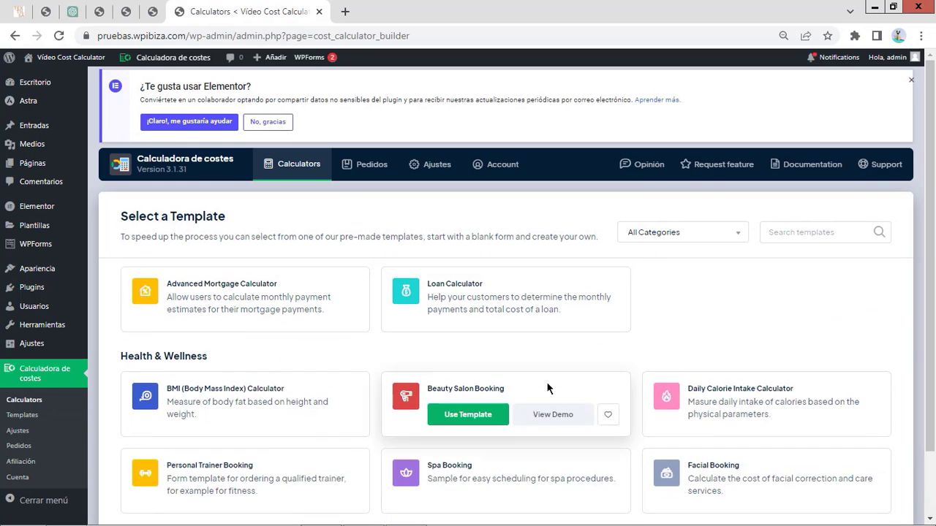
scroll(547, 381, "down", 4)
scroll(546, 382, "down", 3)
scroll(547, 382, "down", 4)
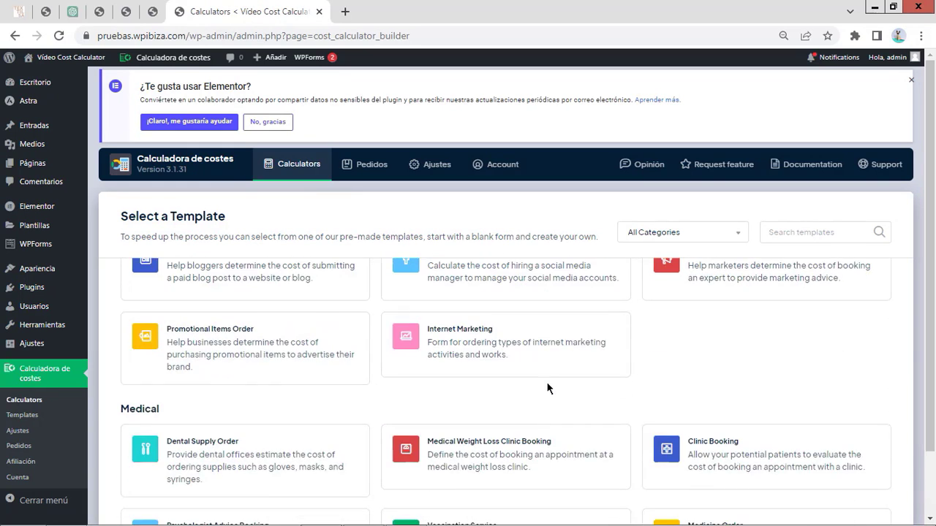
scroll(546, 381, "down", 3)
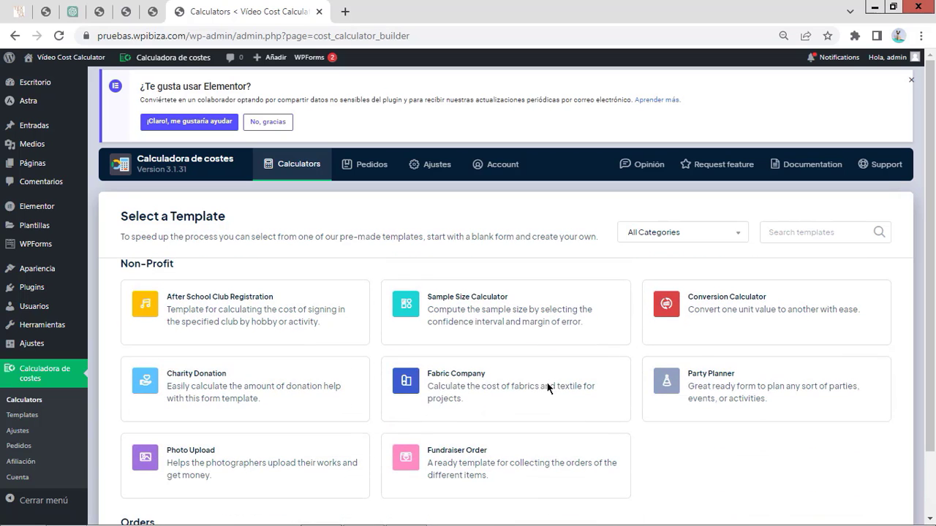
scroll(547, 382, "down", 2)
scroll(546, 381, "down", 3)
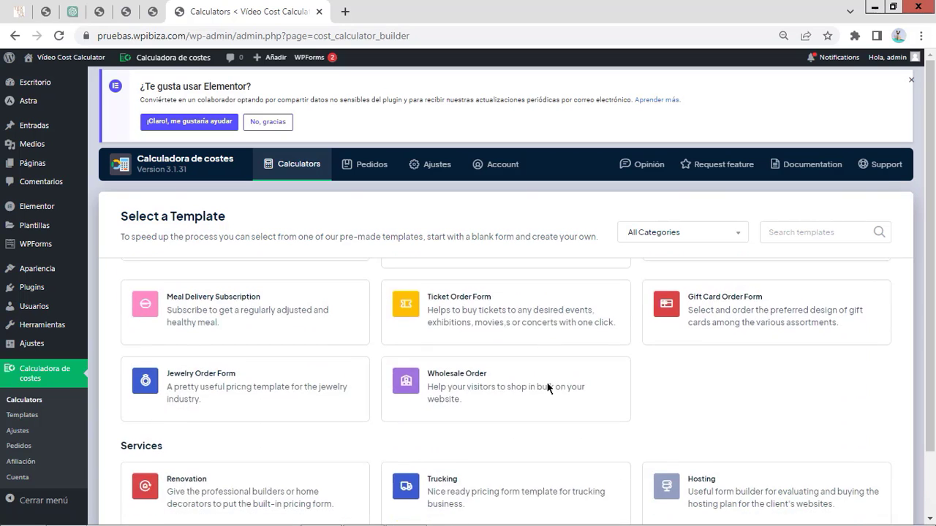
scroll(546, 381, "down", 2)
scroll(546, 382, "down", 2)
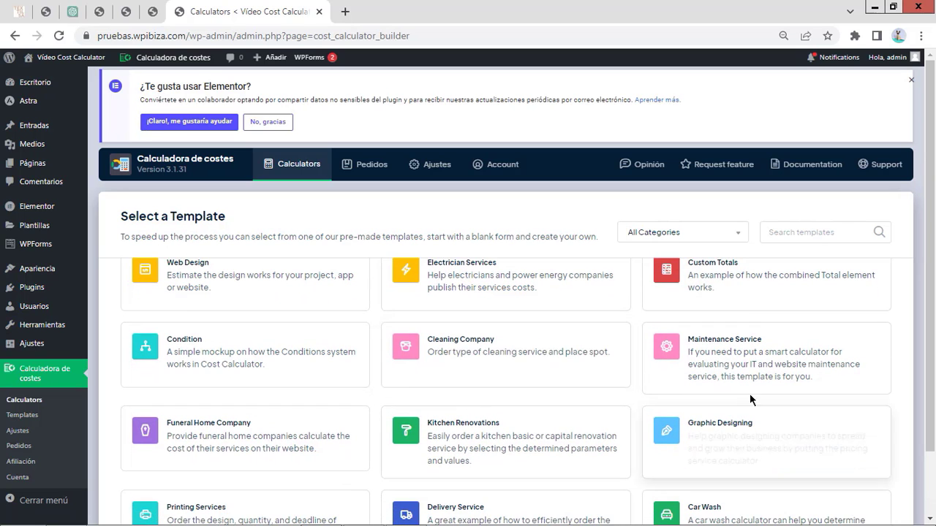
scroll(700, 380, "down", 1)
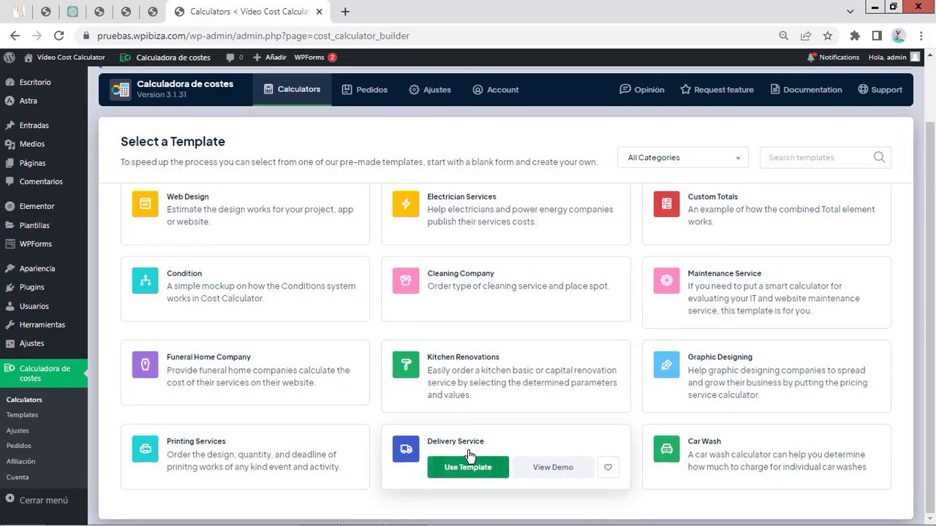
scroll(467, 455, "down", 10)
scroll(469, 439, "up", 5)
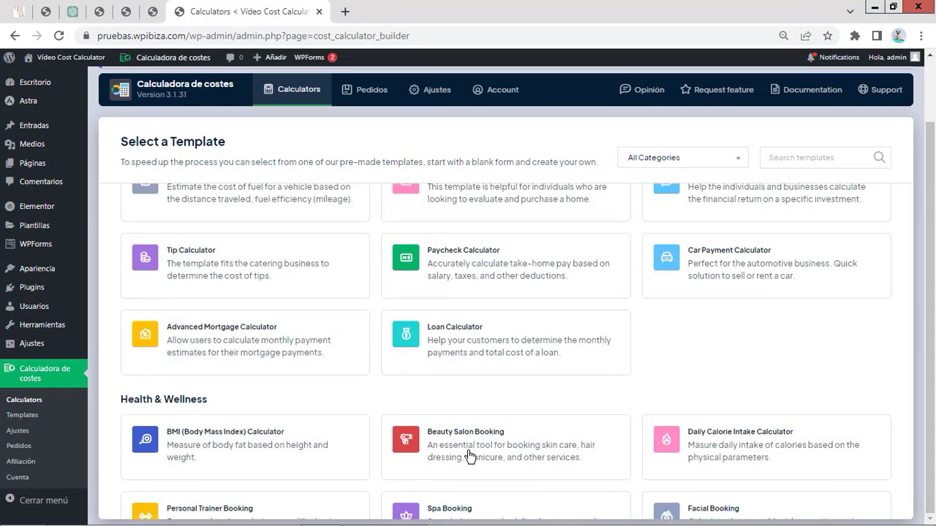
scroll(471, 400, "up", 6)
scroll(480, 420, "up", 10)
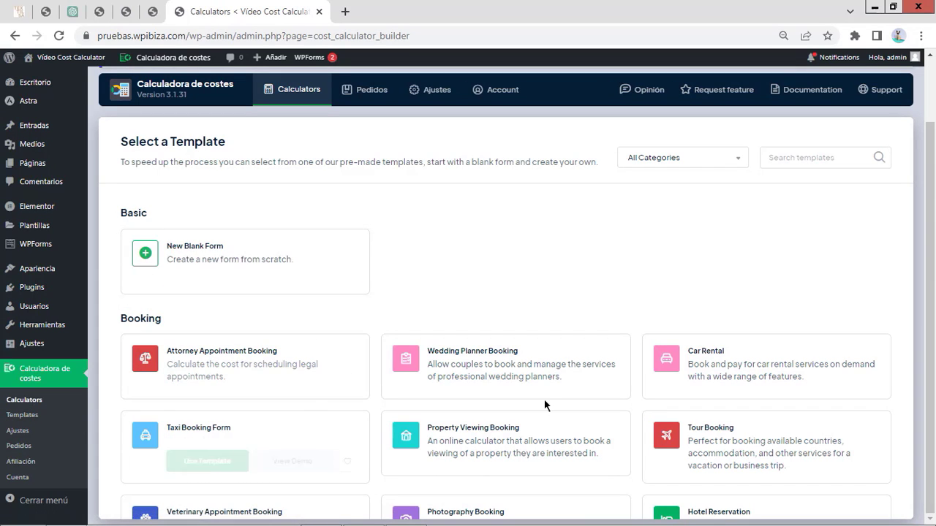
left_click(25, 403)
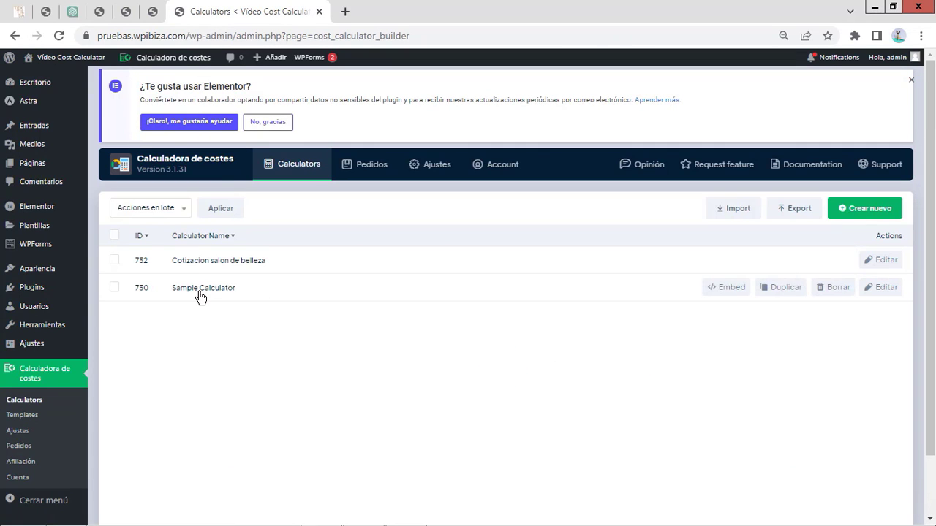
Step: Rename the Sample Calculator to 'Sample' and save it
left_click(881, 288)
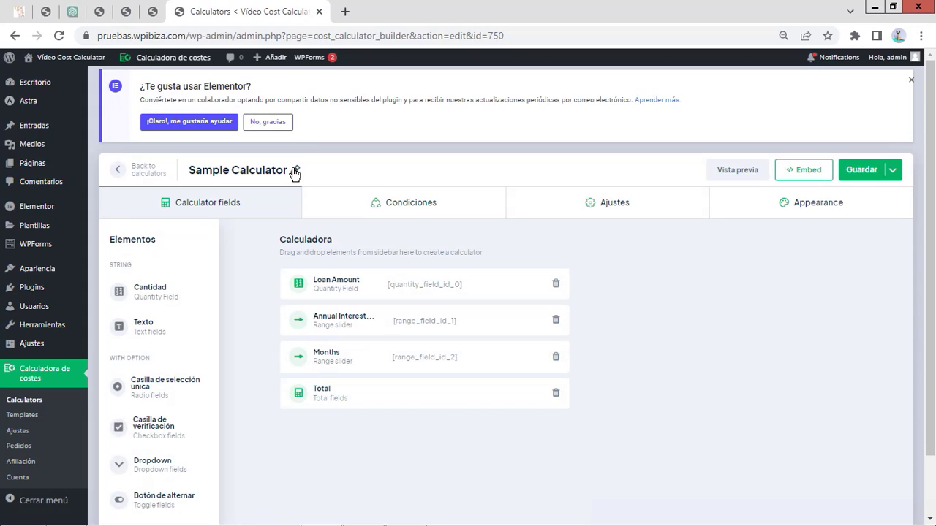
left_click(296, 171)
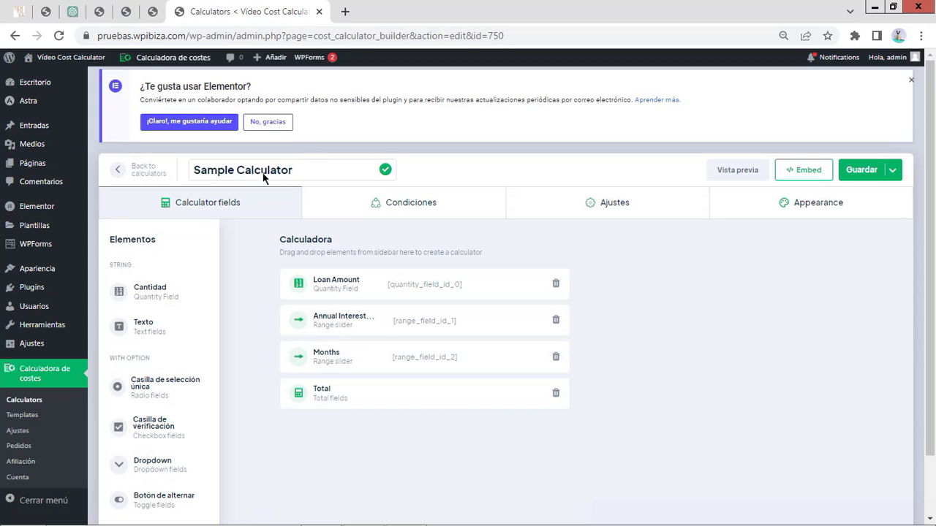
left_click_drag(235, 174, 314, 173)
key("BackSpace")
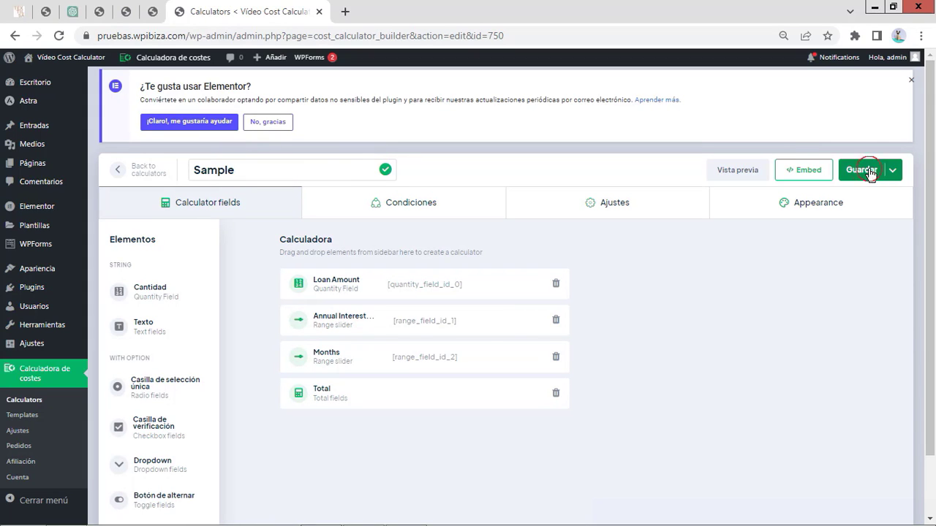
left_click(870, 174)
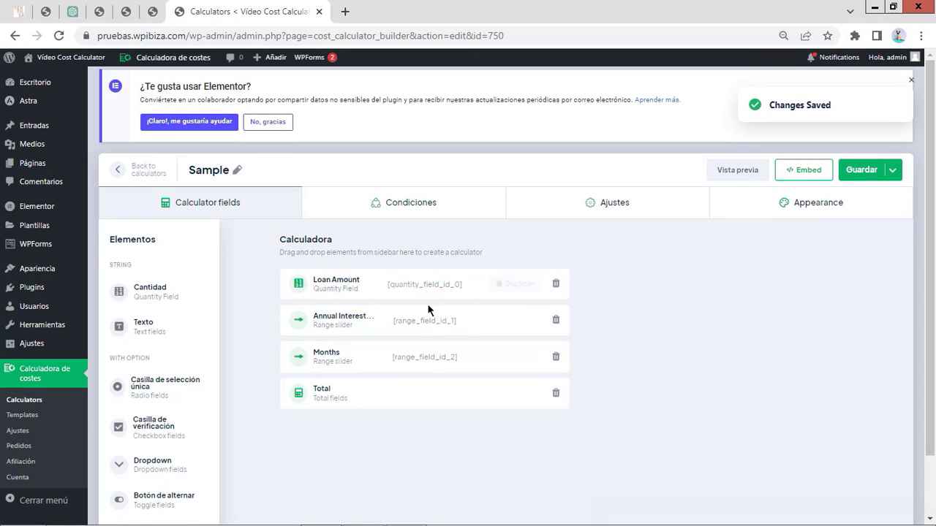
Step: Save the calculator as a reusable template, then return to the Calculators list
left_click(895, 173)
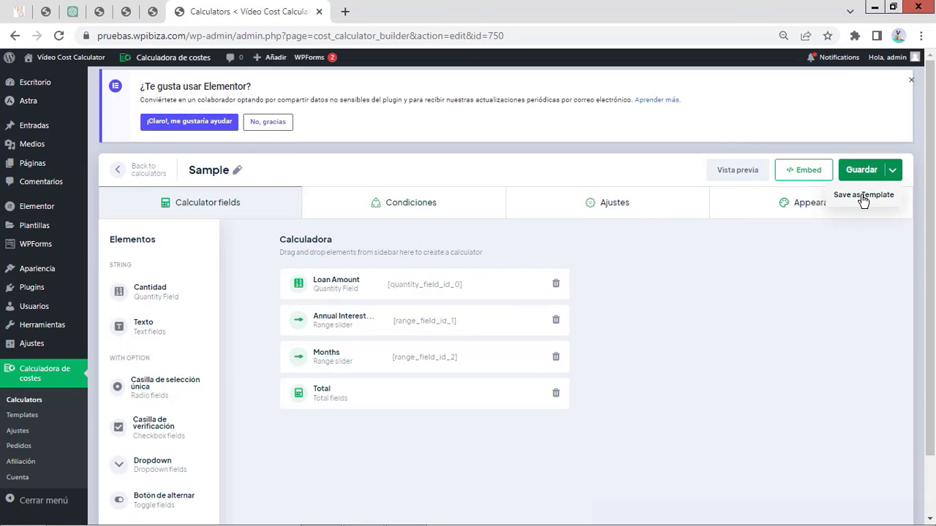
left_click(863, 196)
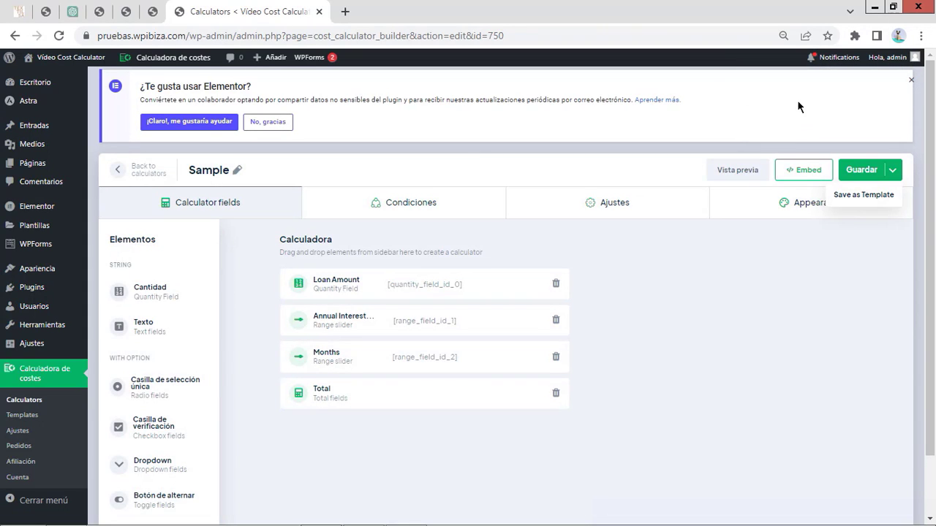
left_click(829, 306)
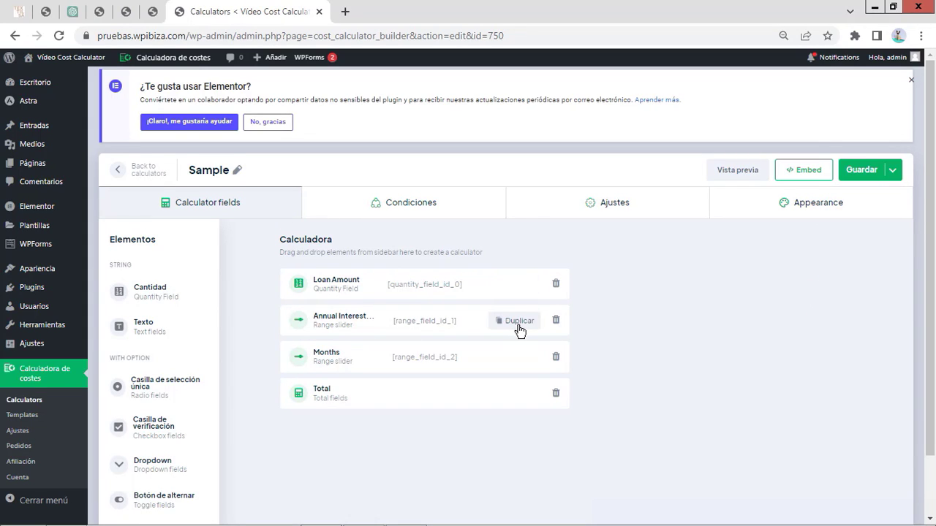
scroll(518, 328, "down", 1)
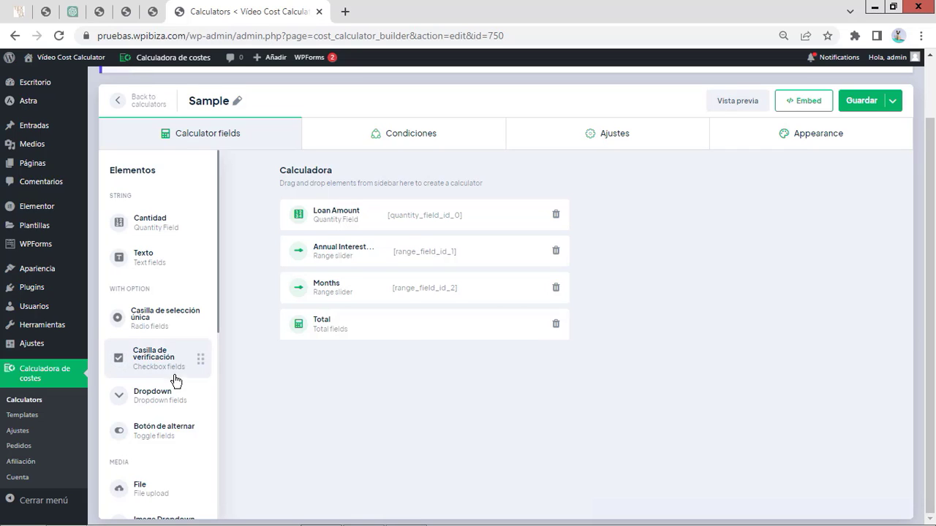
left_click(29, 401)
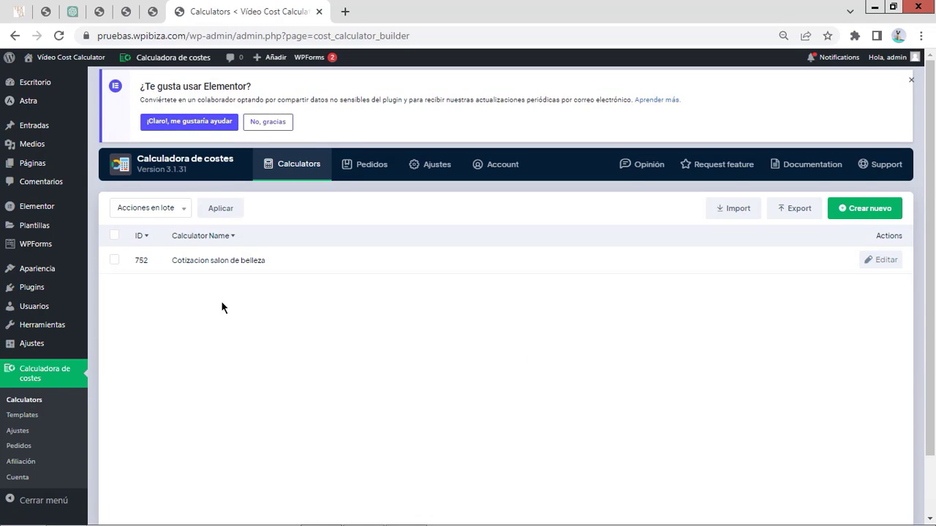
left_click(180, 209)
left_click(186, 355)
left_click(22, 415)
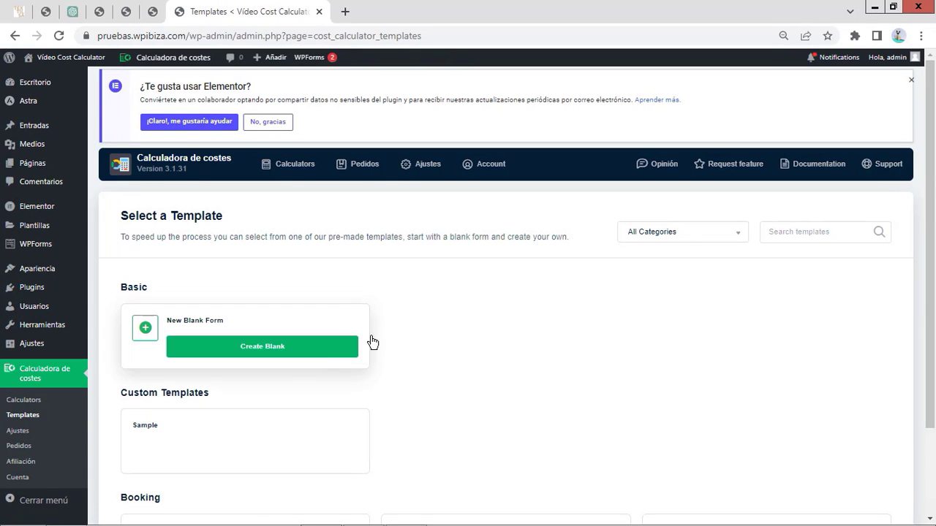
left_click(792, 233)
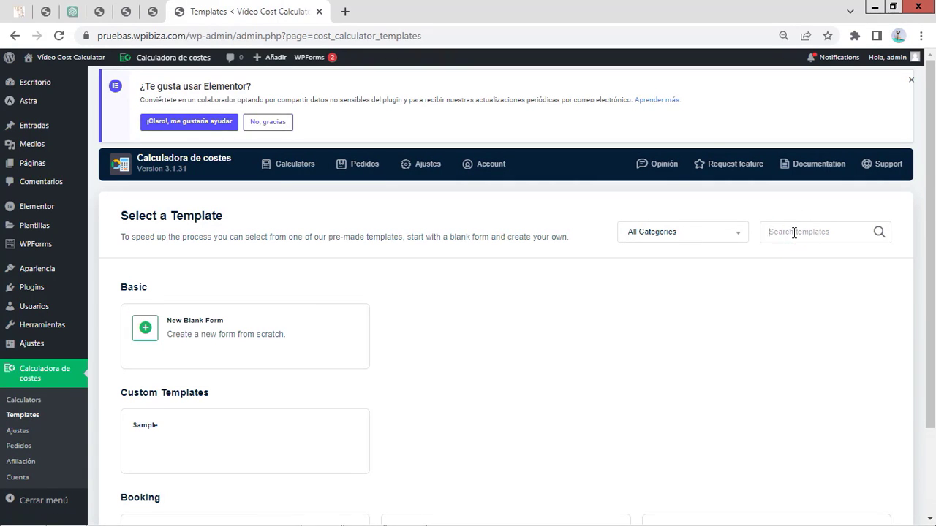
type("simple")
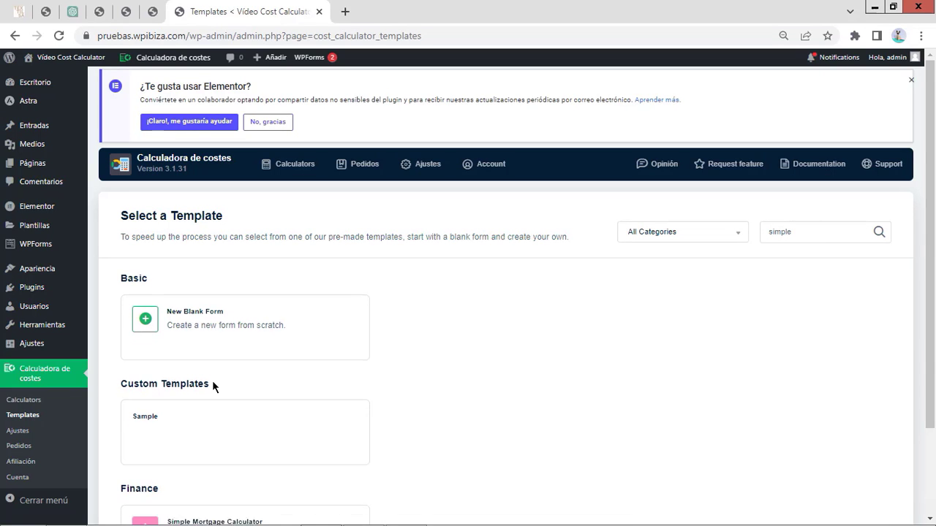
scroll(212, 395, "down", 3)
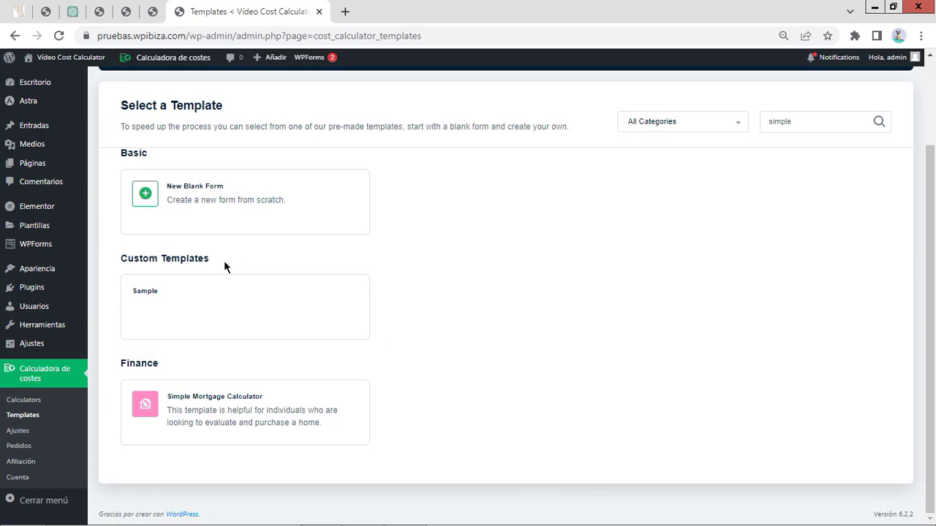
left_click(735, 126)
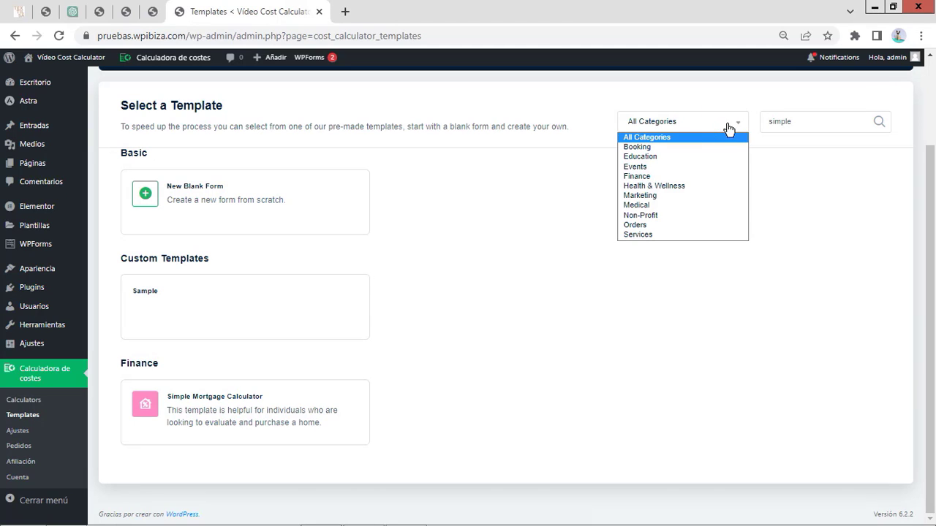
left_click(443, 318)
left_click(156, 262)
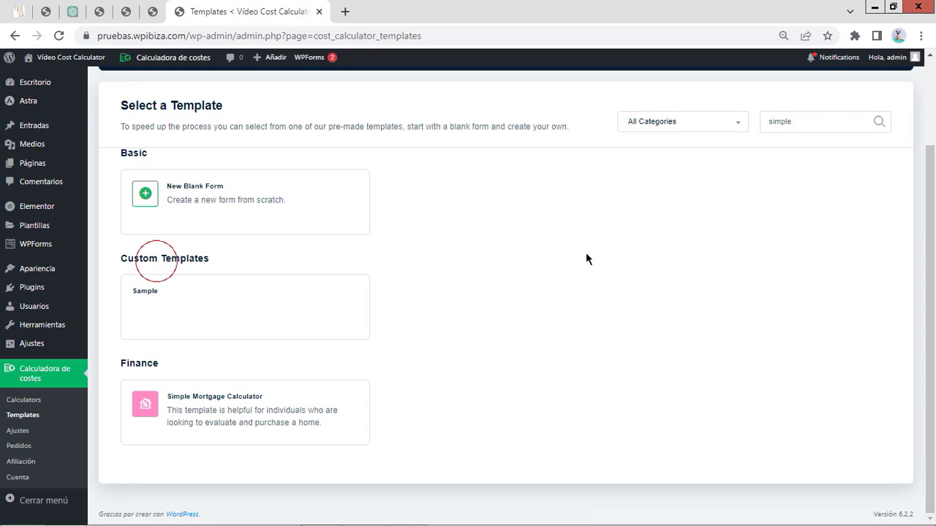
left_click_drag(837, 125, 648, 121)
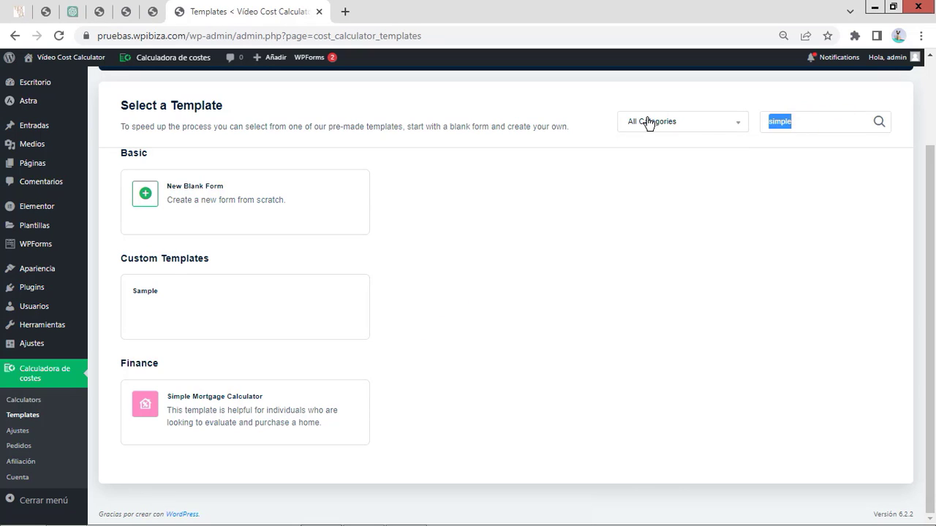
key("BackSpace")
scroll(409, 332, "down", 3)
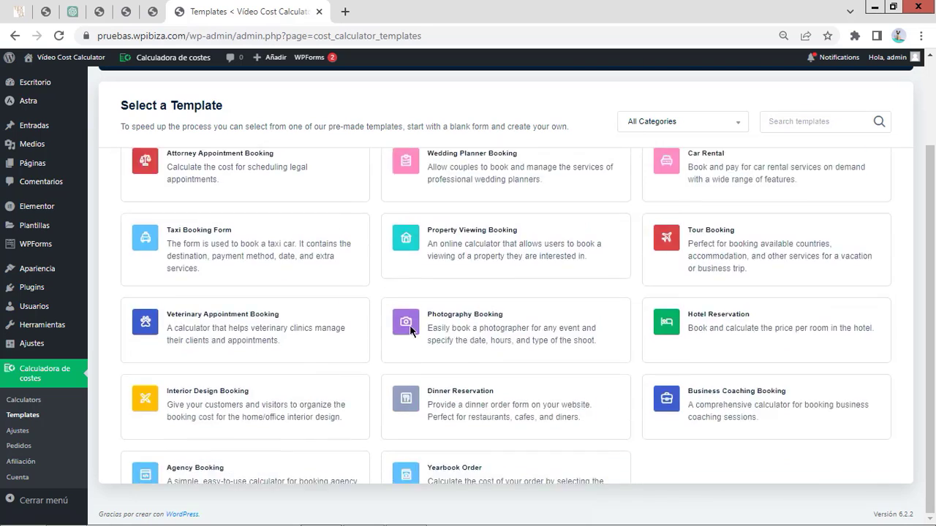
scroll(355, 327, "up", 4)
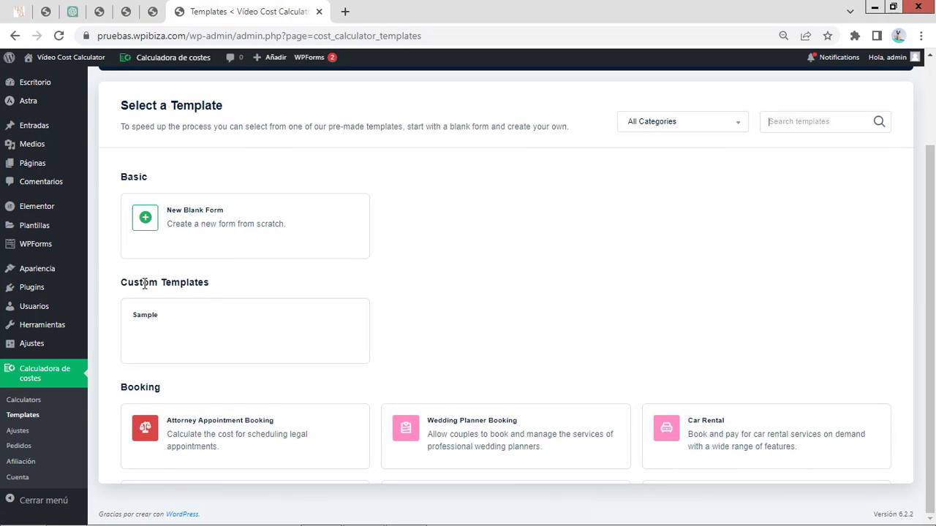
mouse_move(174, 335)
mouse_move(223, 343)
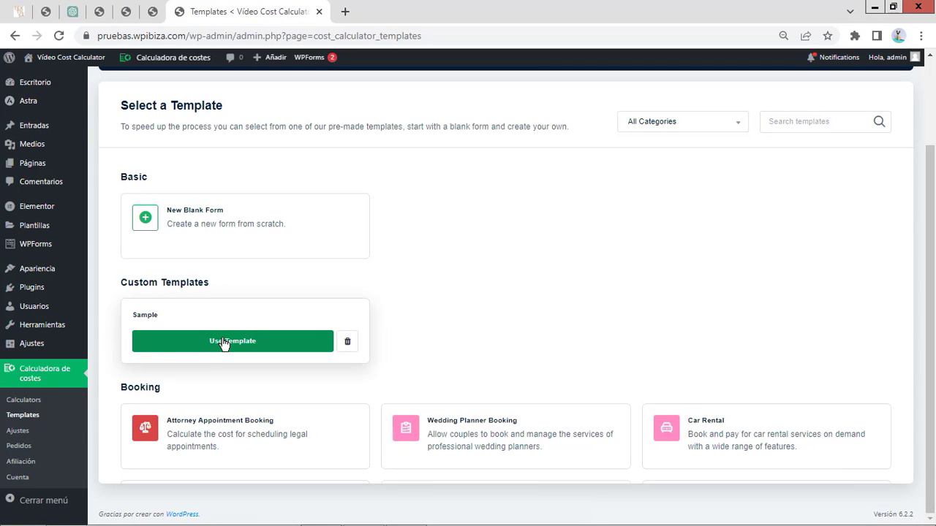
left_click(15, 403)
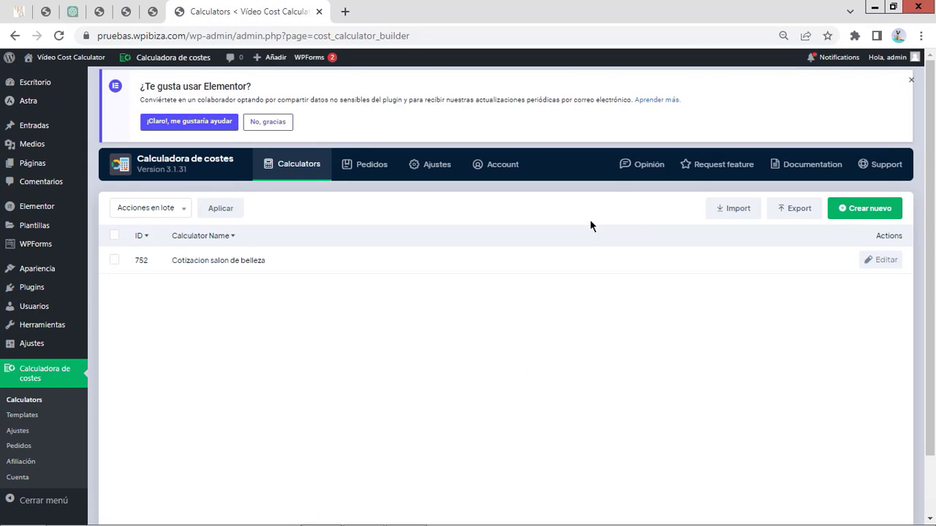
Step: Edit Cotizacion salon de belleza (752) and show its Services image dropdown settings
mouse_move(377, 267)
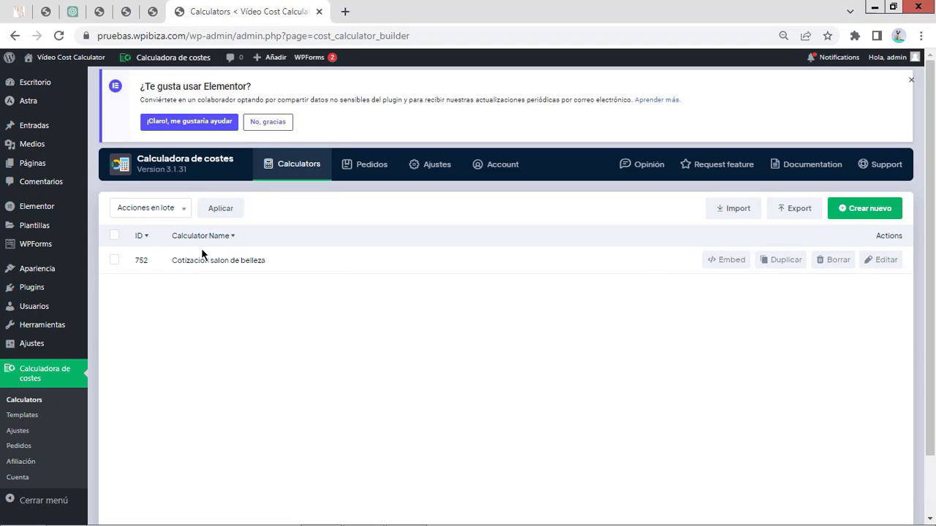
left_click(883, 264)
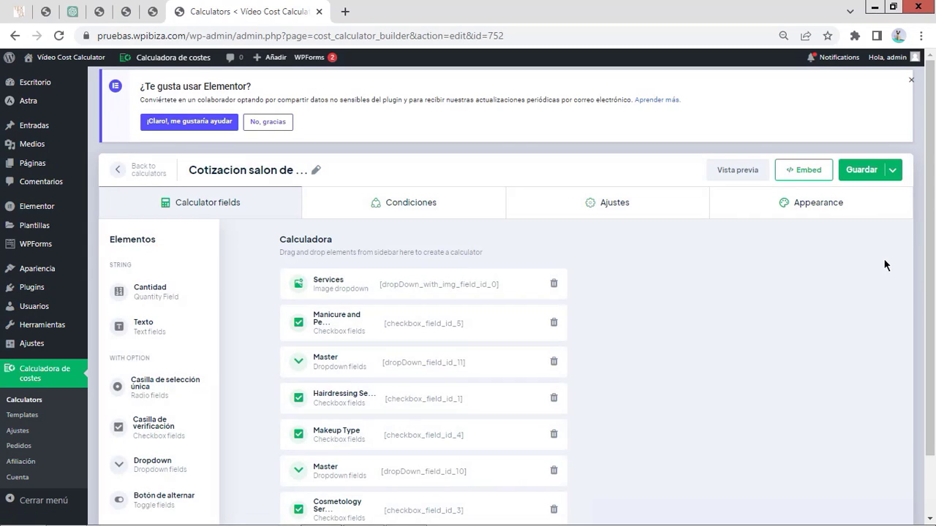
scroll(884, 267, "down", 1)
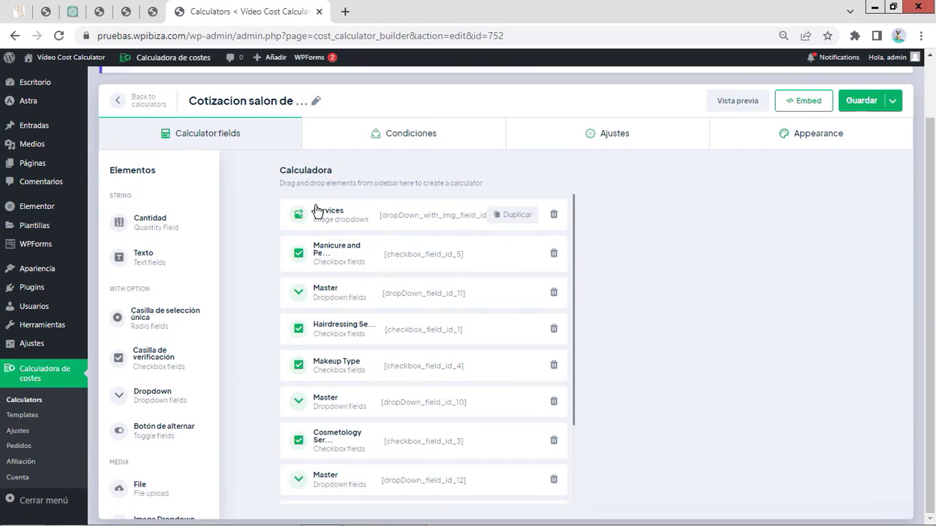
left_click(399, 233)
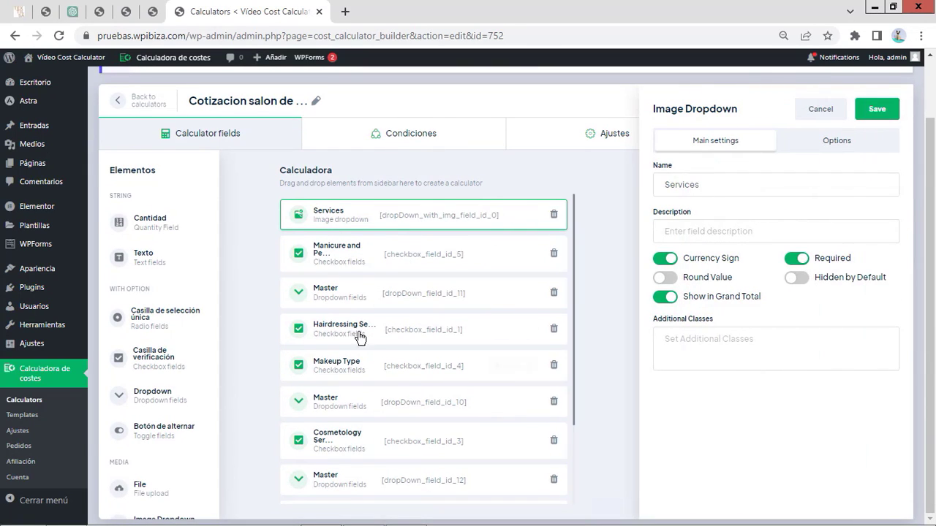
scroll(532, 366, "down", 2)
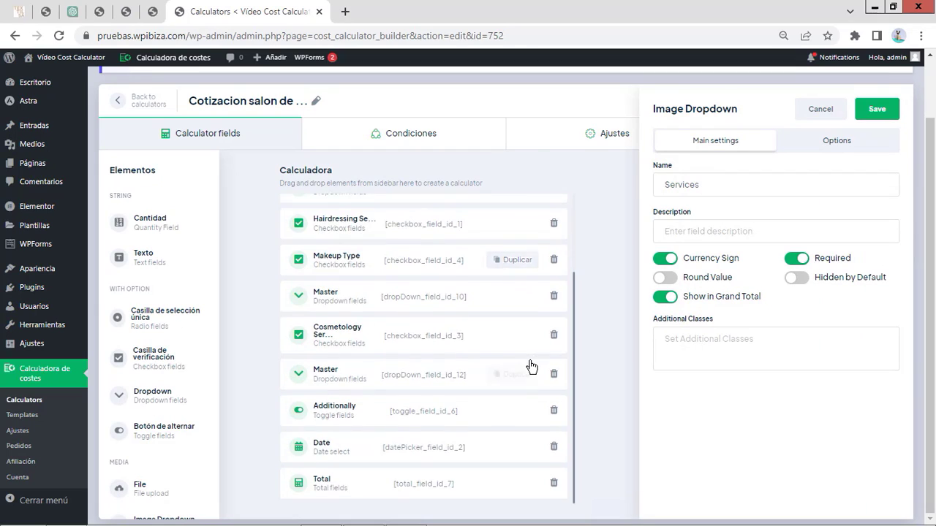
scroll(531, 367, "up", 2)
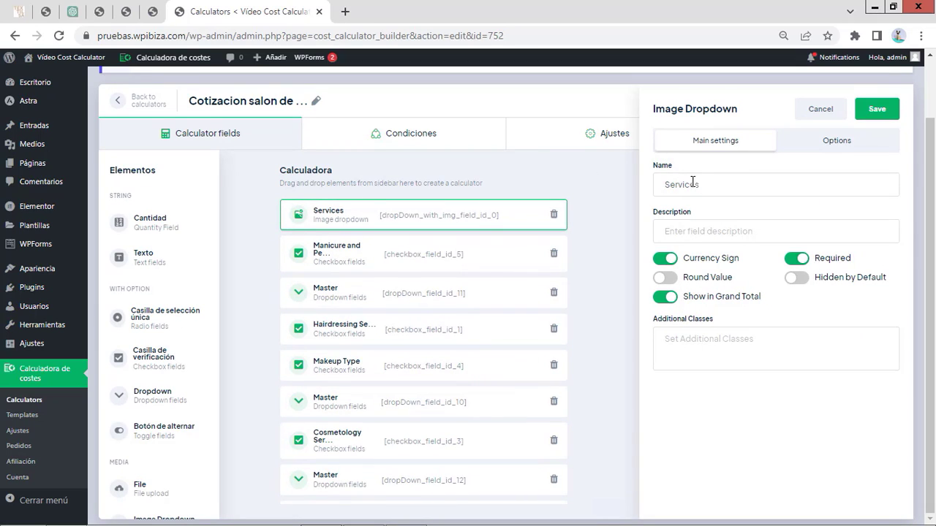
left_click_drag(690, 184, 768, 188)
left_click(833, 146)
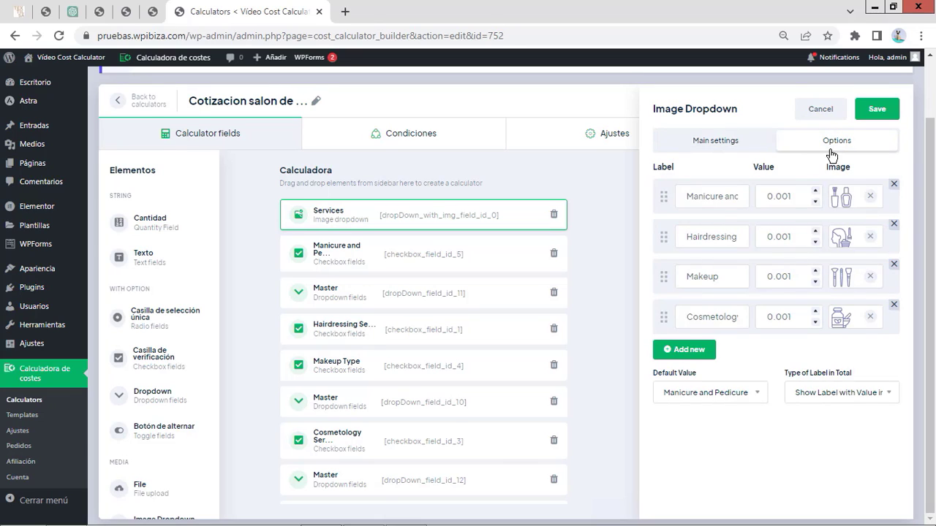
left_click_drag(676, 197, 813, 196)
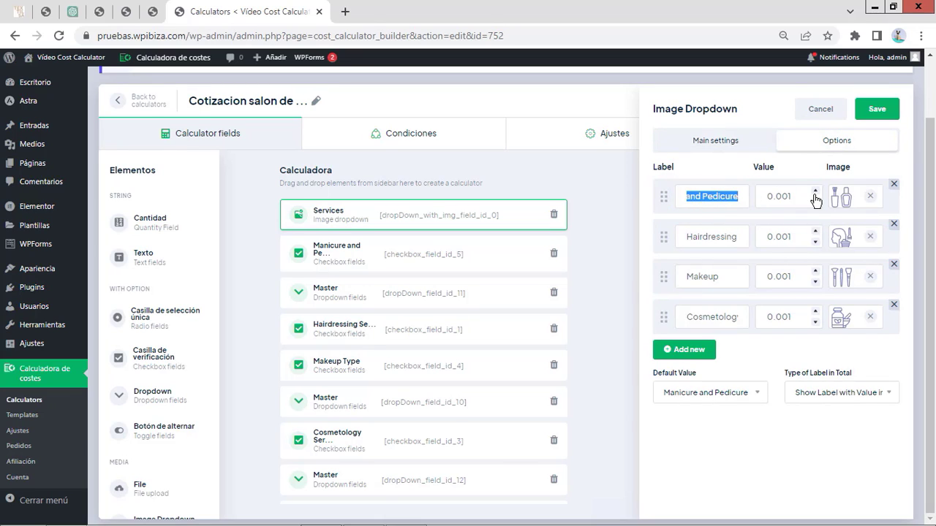
type("Manicu")
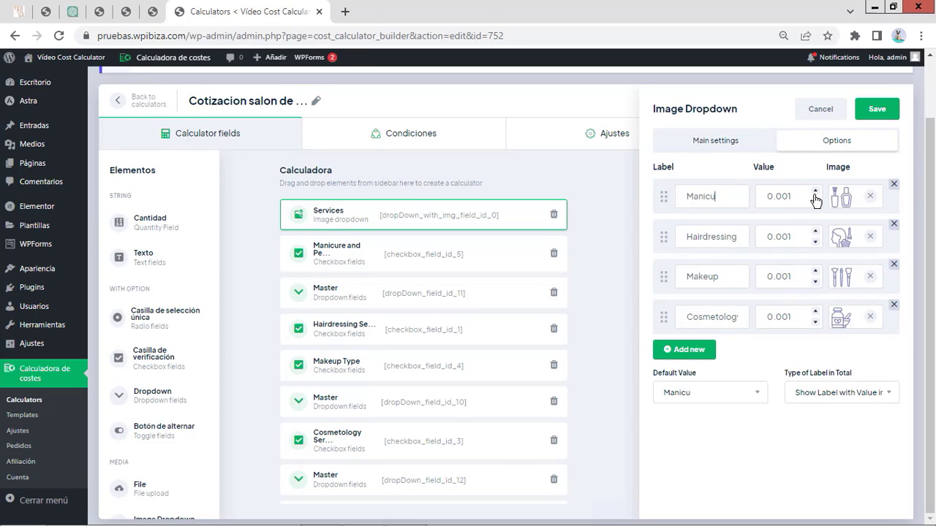
type("ra y Pedicura")
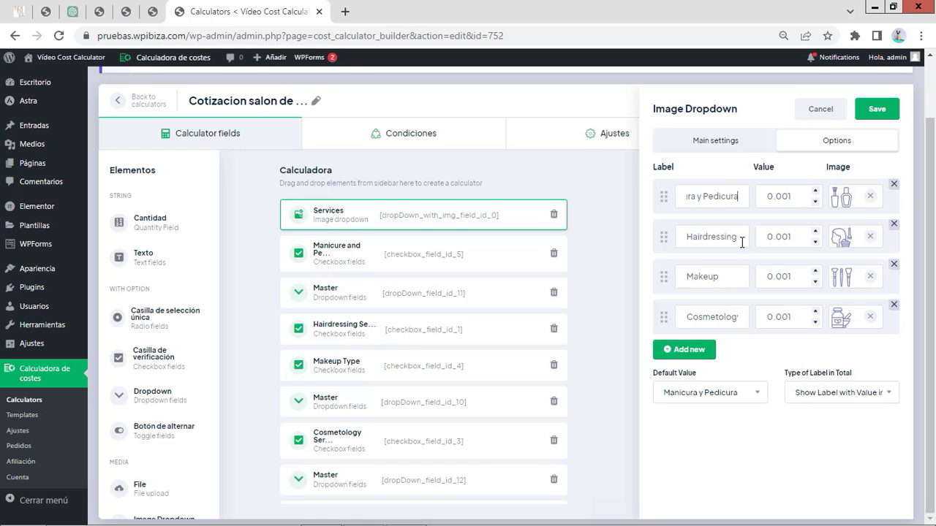
double_click(741, 243)
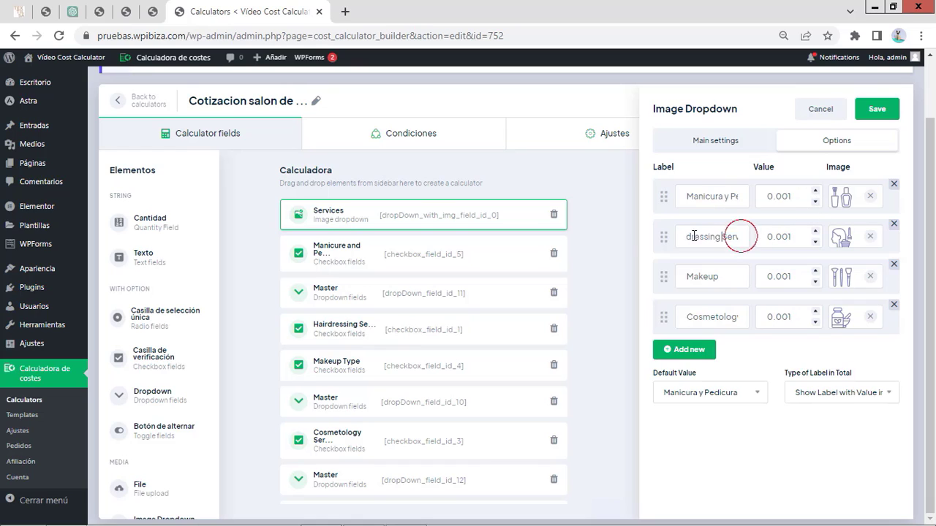
type("Penina")
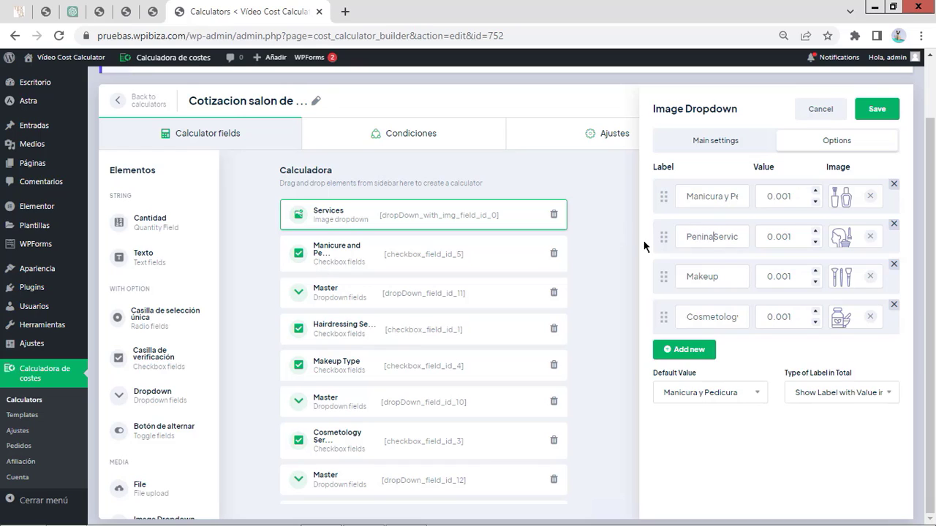
left_click_drag(687, 236, 924, 232)
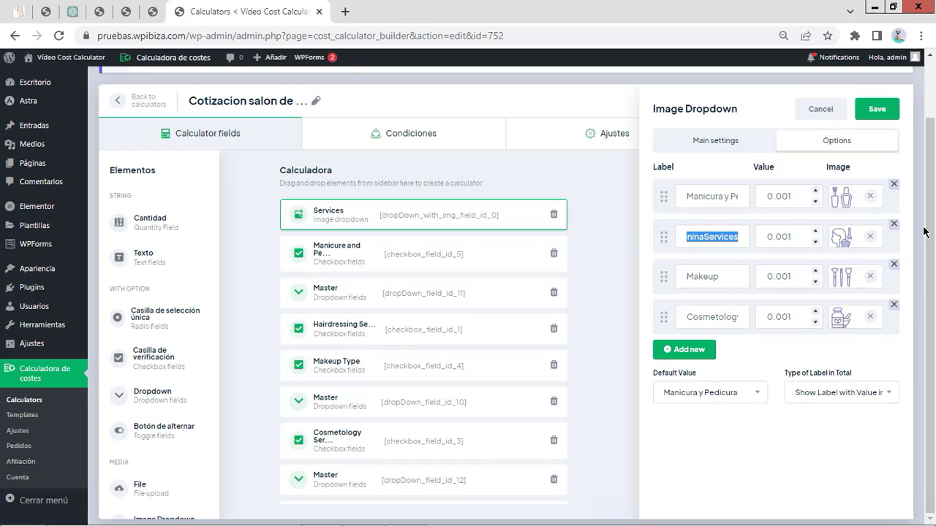
type("Pe")
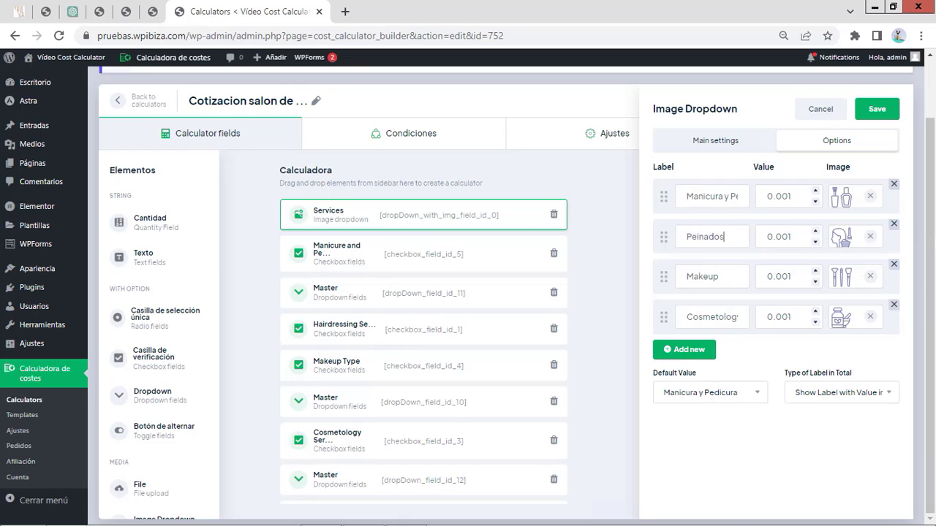
type("inados")
left_click_drag(744, 277, 617, 283)
type("Maquillaje")
left_click(875, 109)
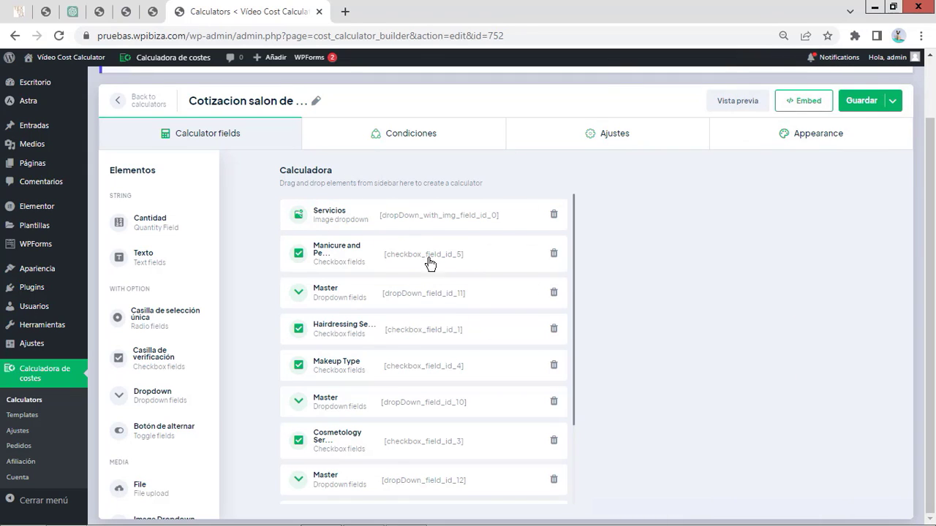
scroll(335, 433, "down", 2)
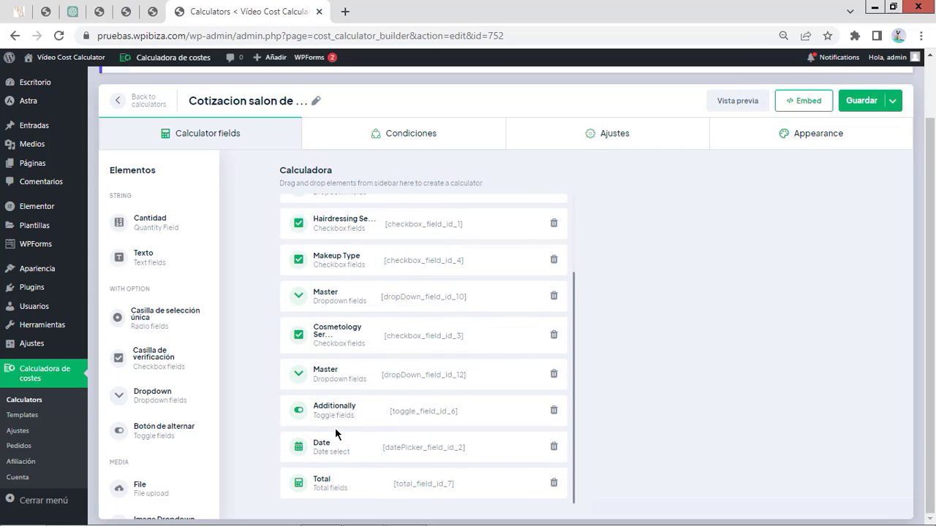
mouse_move(336, 434)
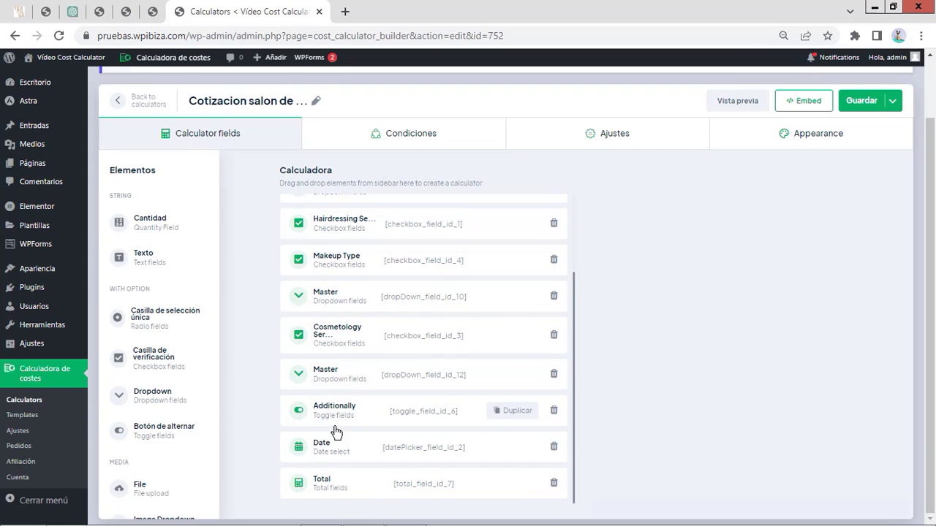
scroll(336, 428, "up", 3)
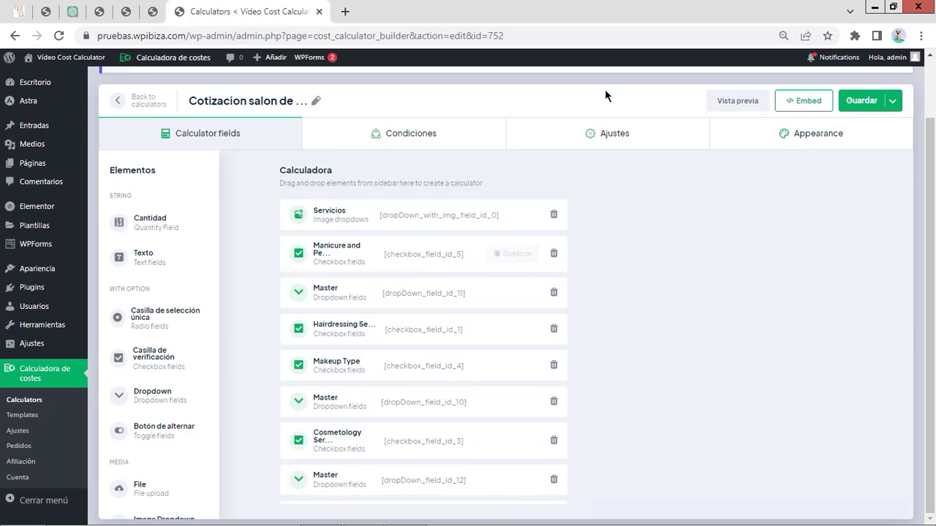
left_click(746, 104)
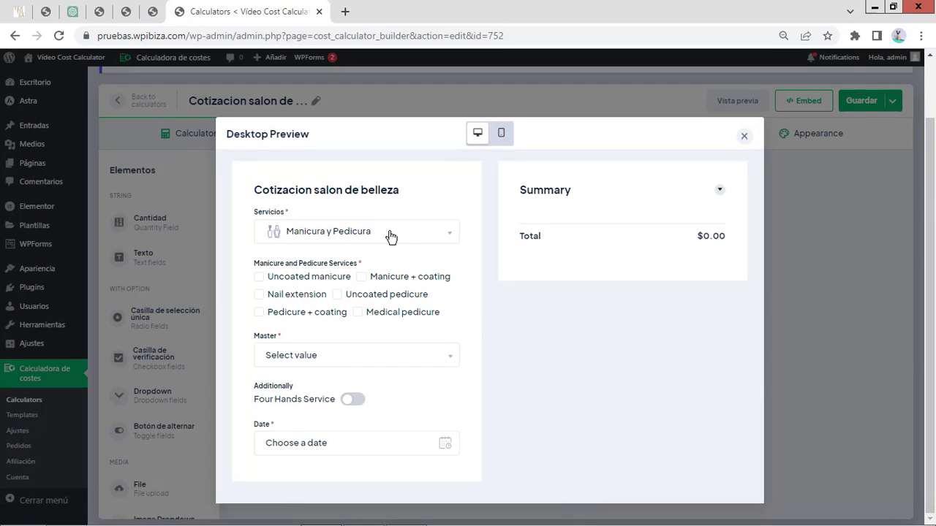
left_click(451, 233)
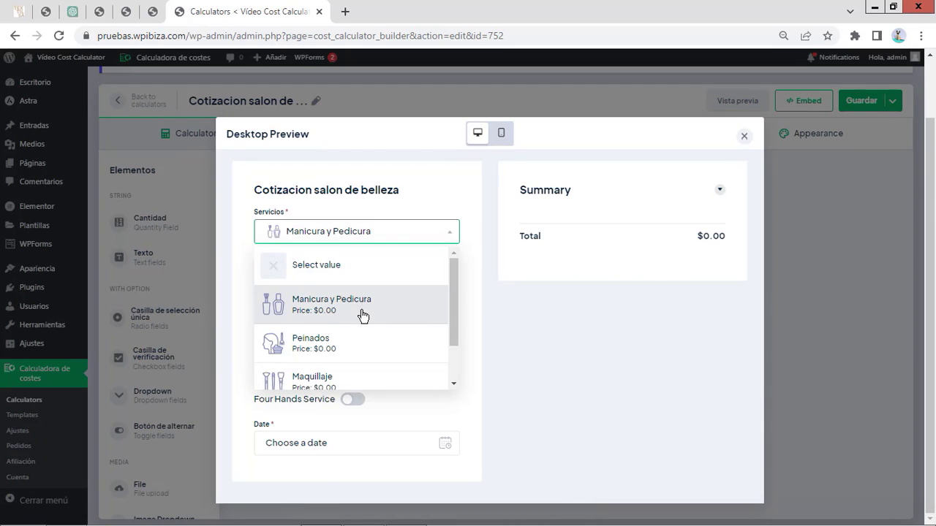
left_click(361, 314)
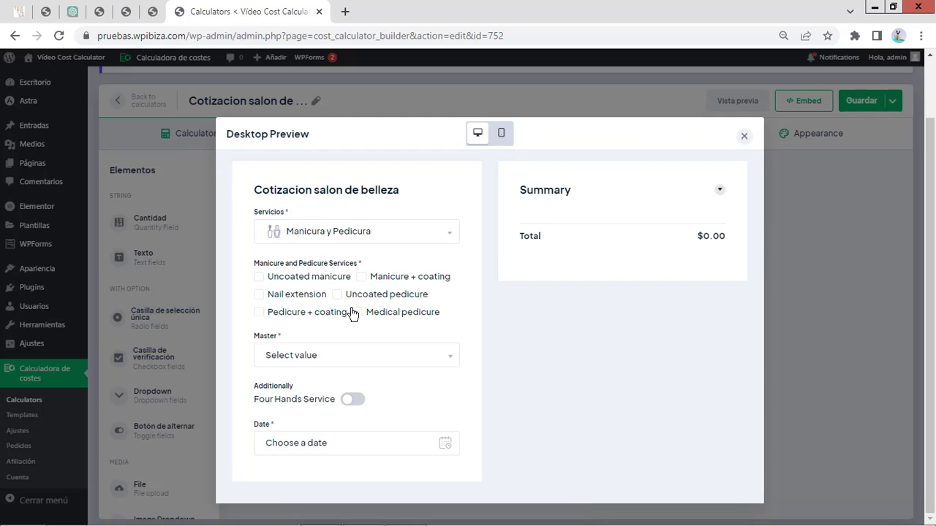
left_click(259, 296)
left_click(719, 190)
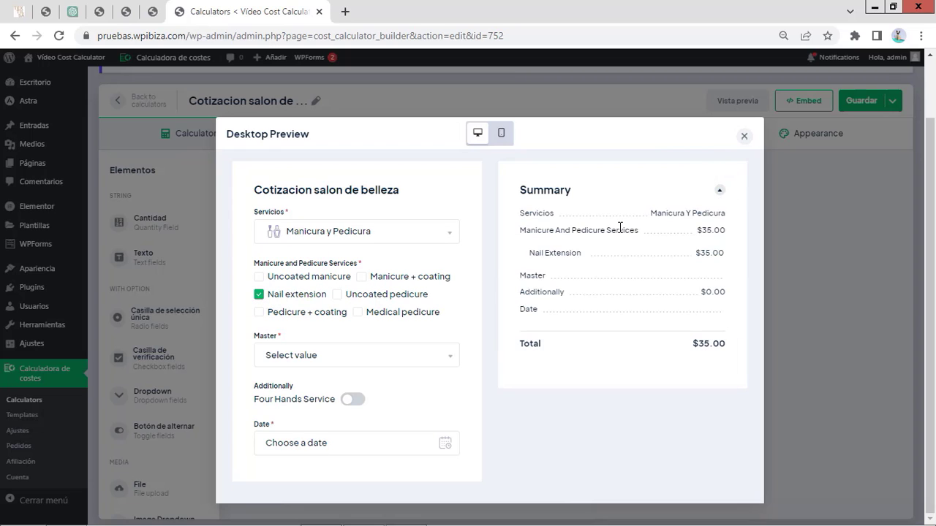
left_click(290, 356)
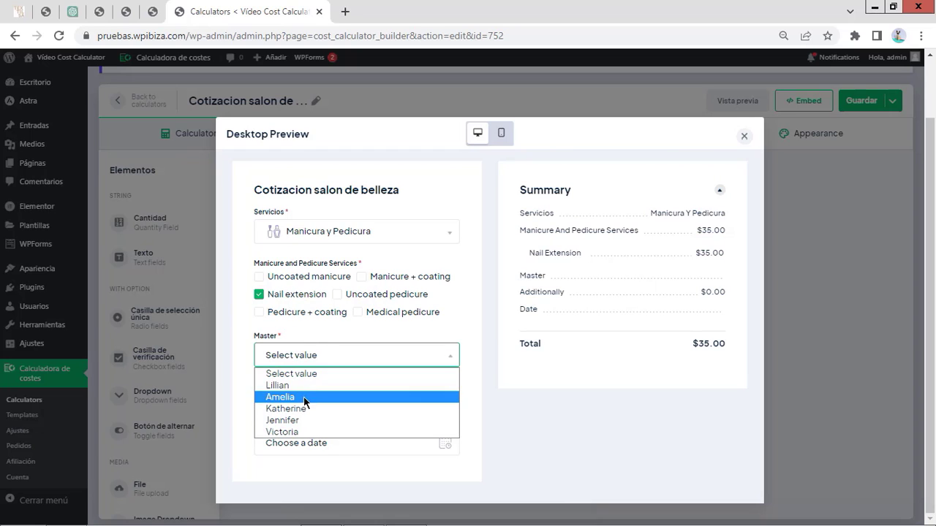
left_click(274, 399)
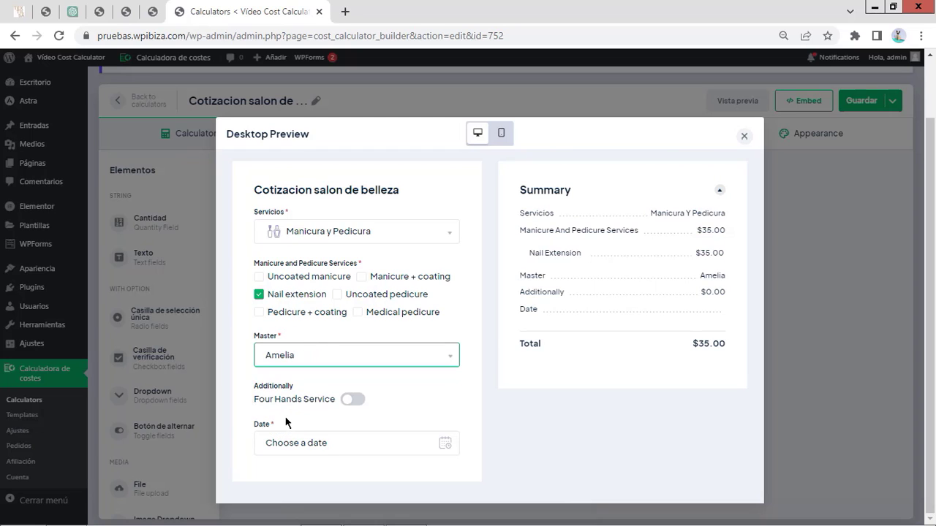
left_click(350, 403)
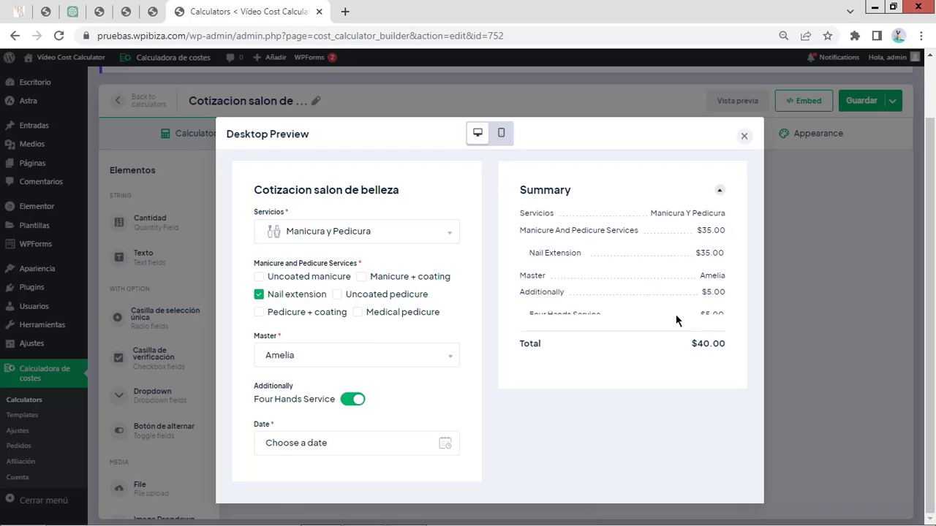
left_click(312, 444)
left_click(358, 392)
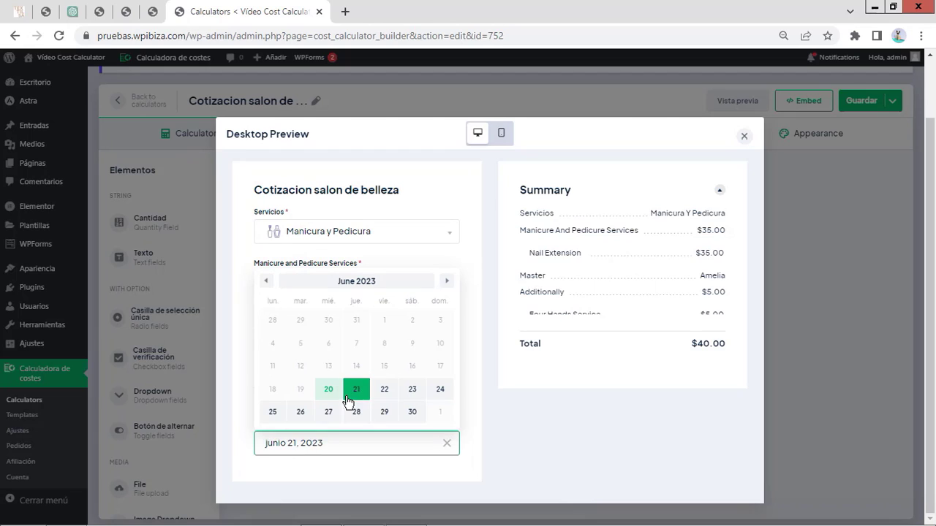
left_click(368, 478)
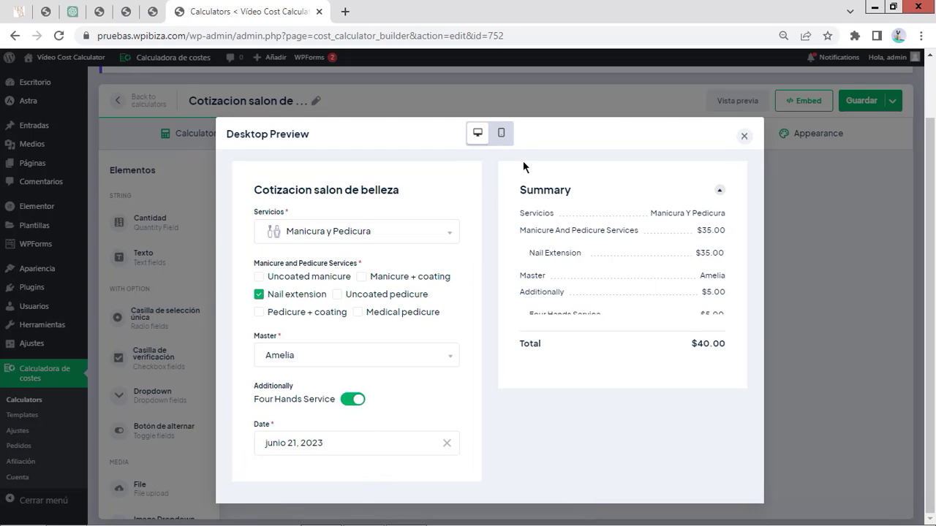
left_click(501, 133)
scroll(476, 333, "down", 3)
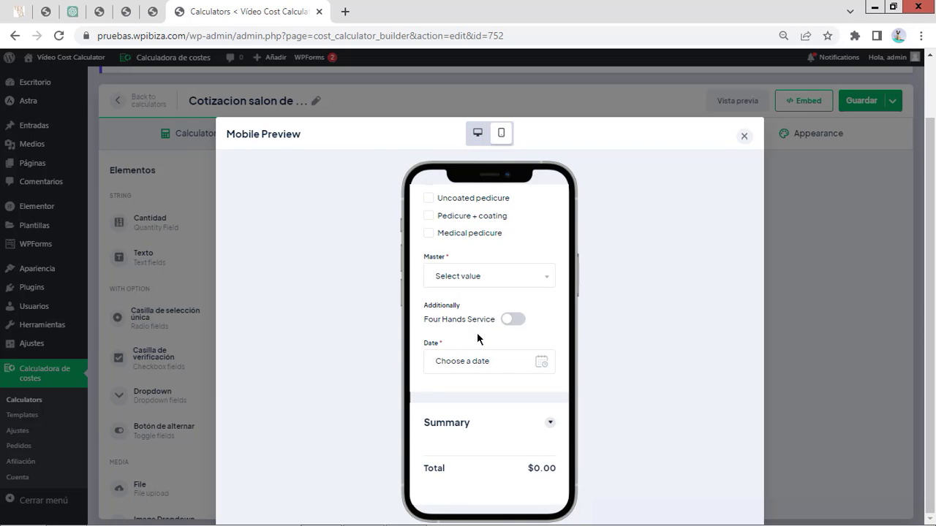
scroll(477, 333, "up", 3)
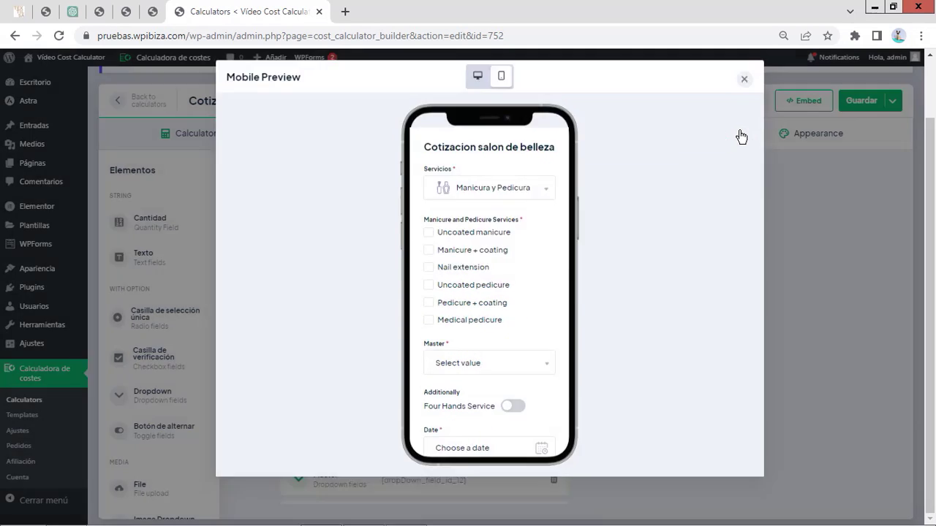
left_click(740, 137)
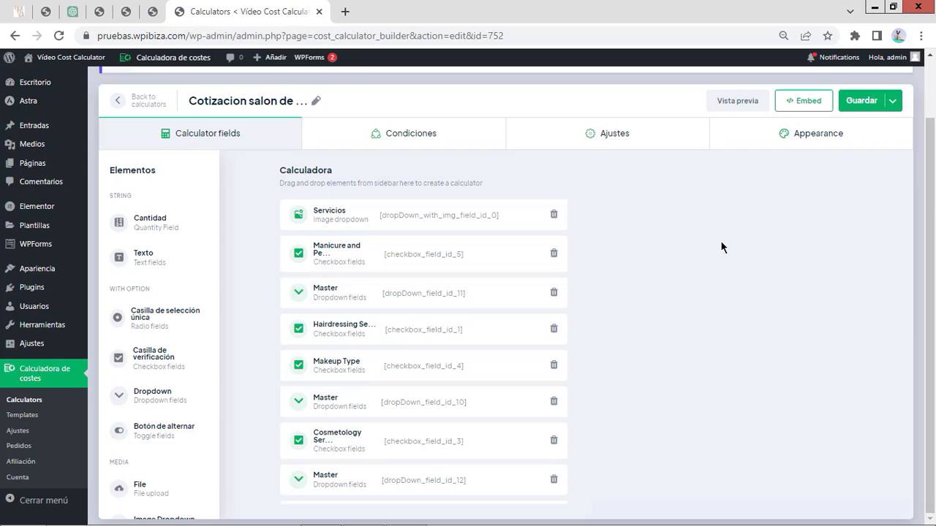
Step: Show the Total formula summing checkbox_field_id_5, _1, _4, _3 and toggle_field_id_6
scroll(498, 383, "down", 3)
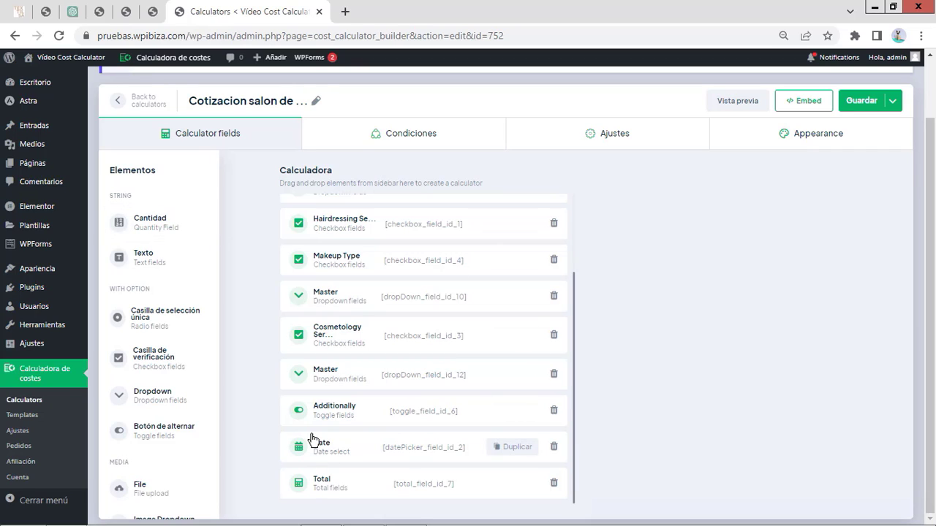
left_click(320, 485)
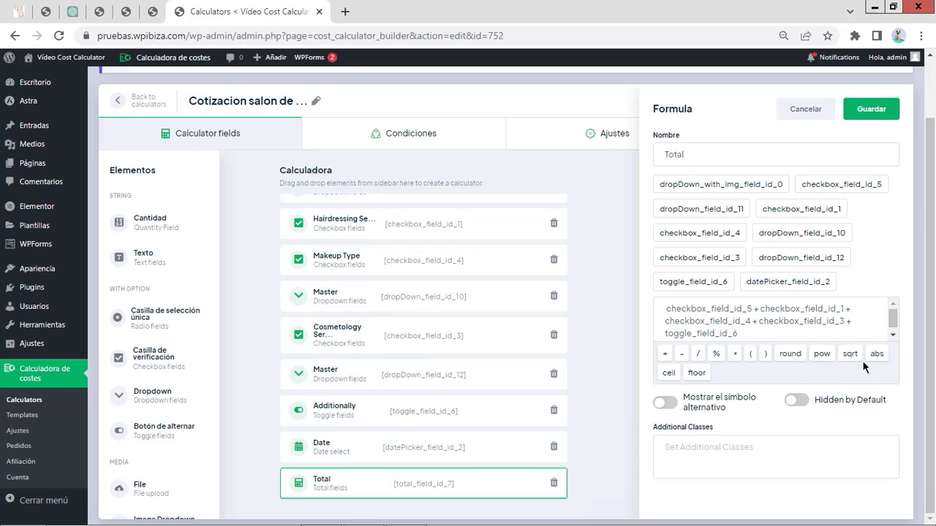
Step: Close the Total formula without changes and save the calculator
left_click(807, 109)
scroll(161, 395, "down", 2)
scroll(156, 409, "down", 3)
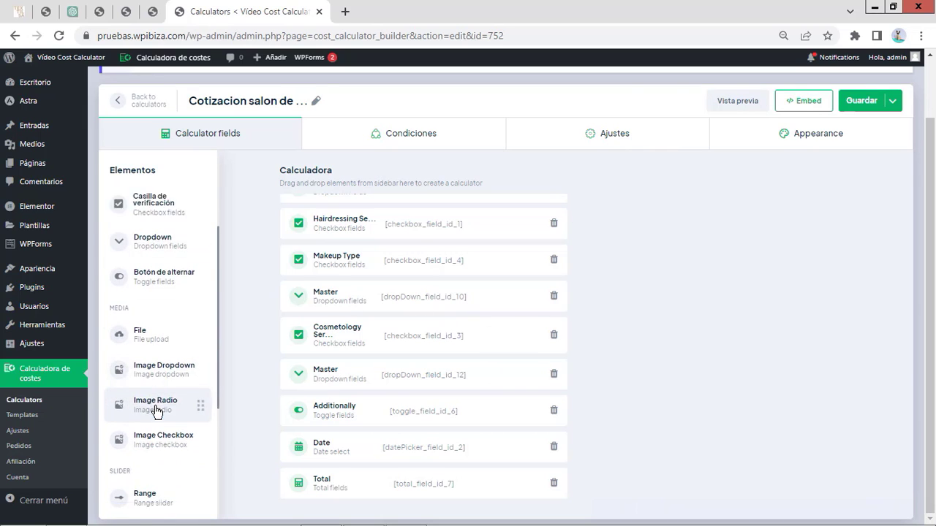
scroll(372, 395, "up", 2)
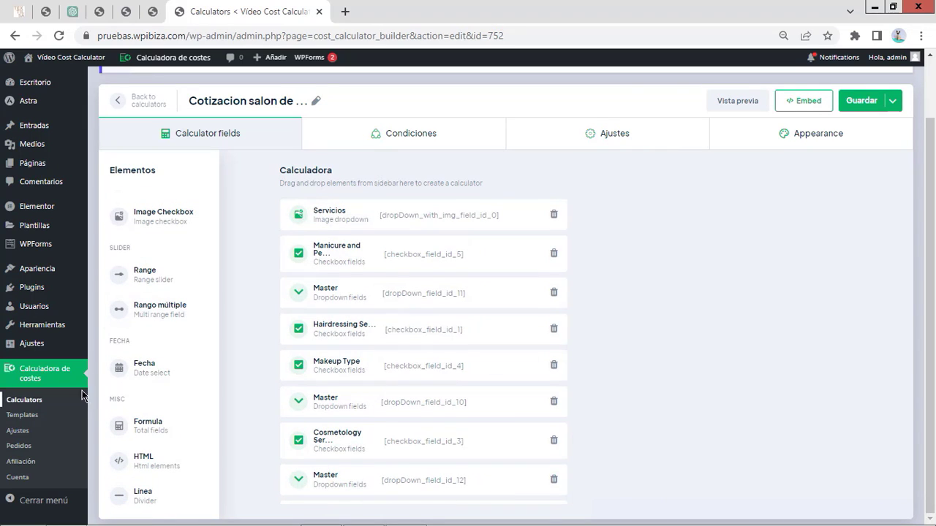
left_click(859, 100)
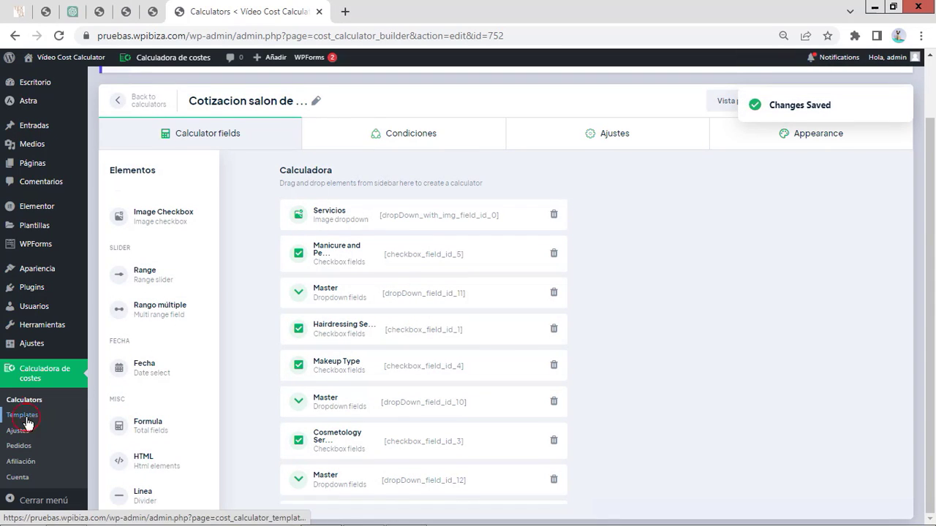
Step: Browse the ready-made calculator templates page
left_click(26, 419)
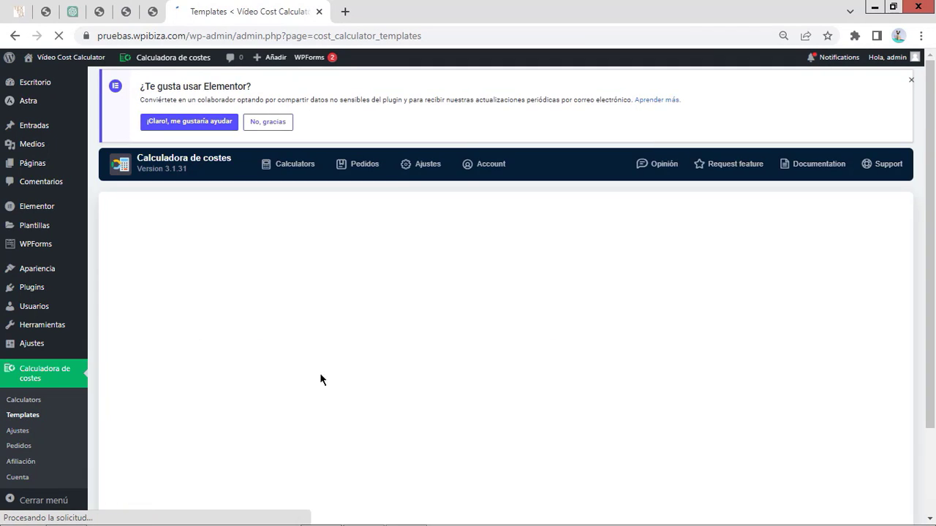
scroll(437, 379, "down", 3)
scroll(439, 388, "down", 5)
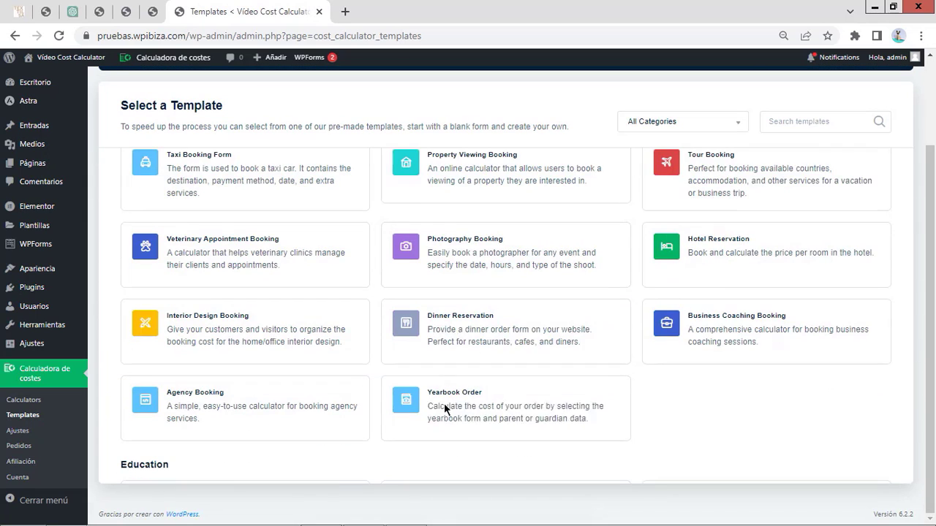
mouse_move(438, 345)
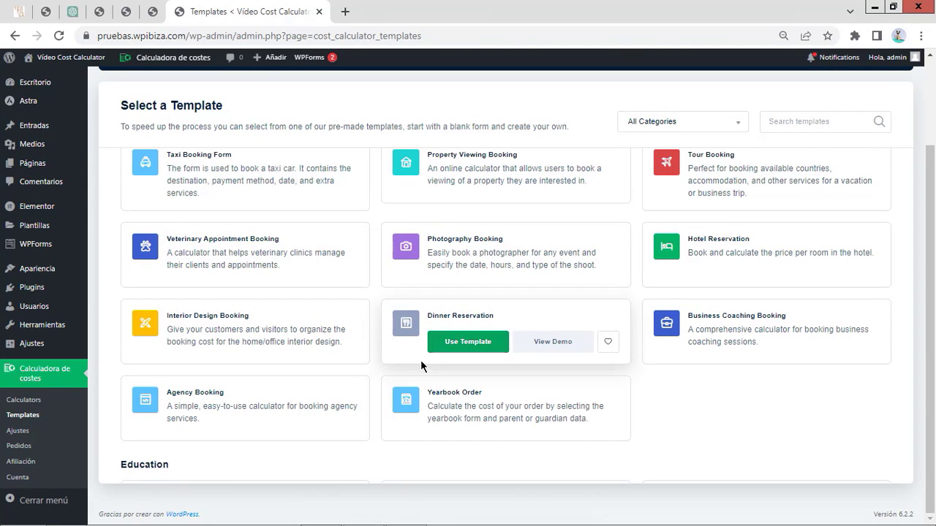
scroll(417, 352, "up", 5)
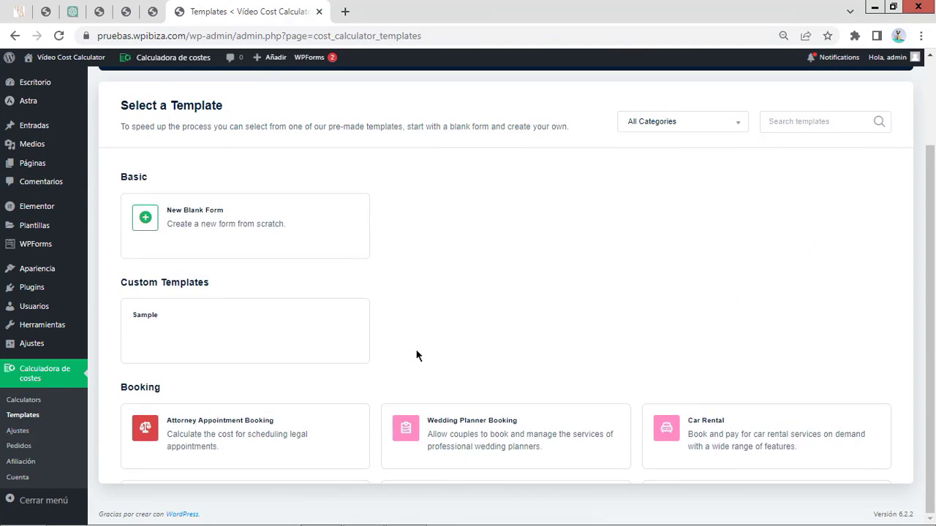
mouse_move(253, 300)
mouse_move(166, 307)
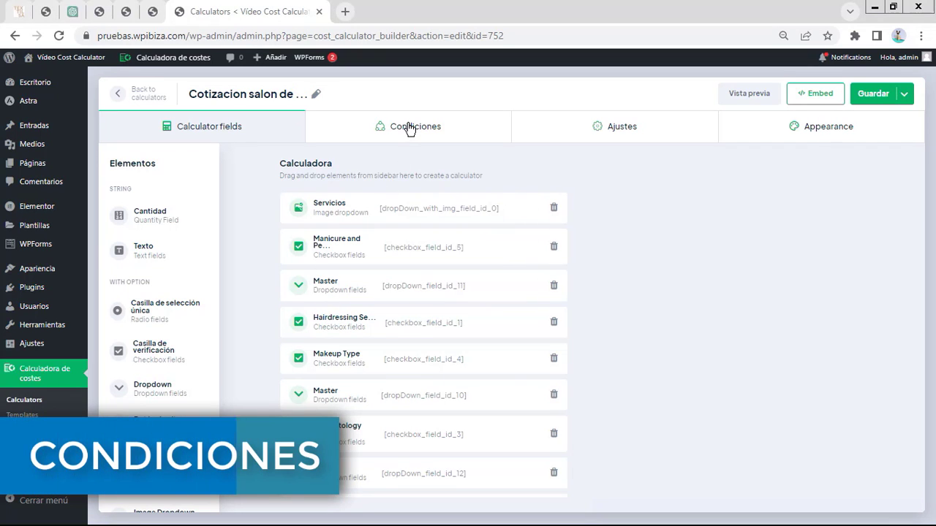
Step: In the preview, clear Servicios, then try Peinados and Manicura y Pedicura
left_click(758, 97)
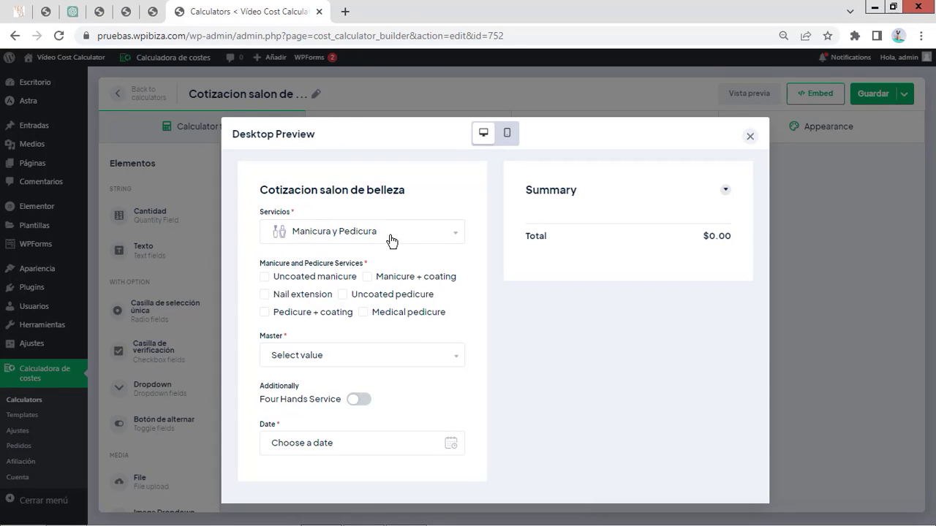
left_click(392, 240)
left_click(360, 268)
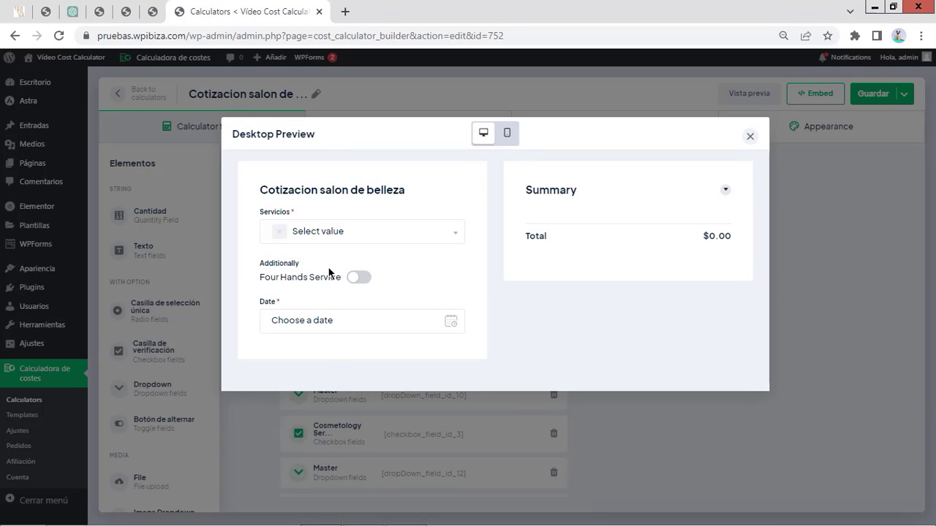
left_click(366, 229)
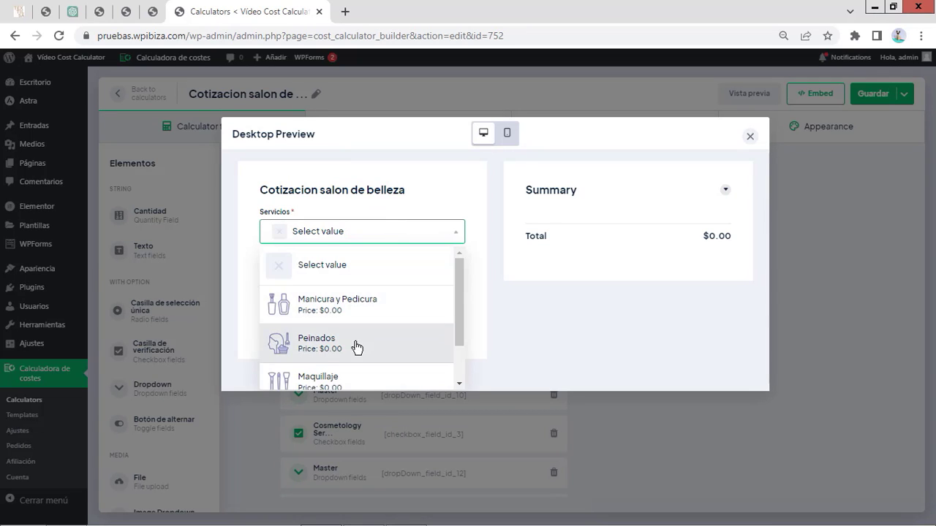
left_click(356, 347)
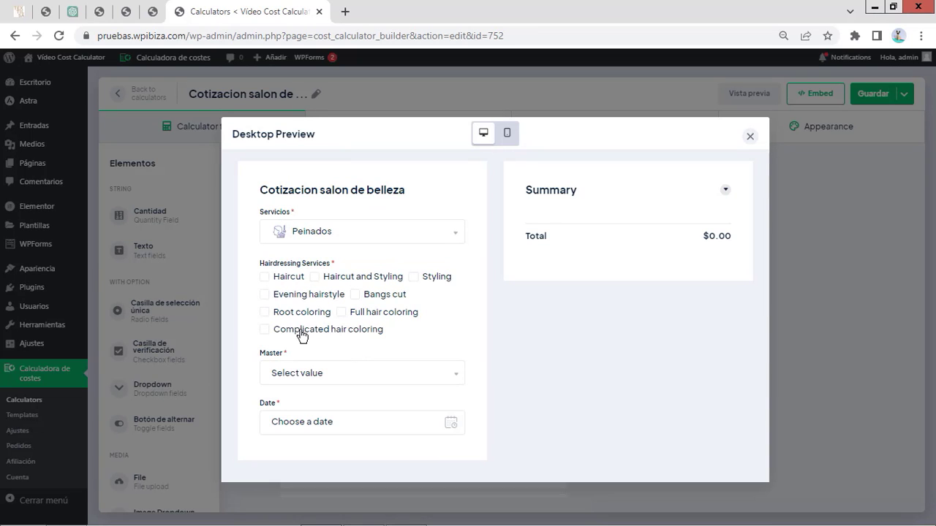
left_click(338, 235)
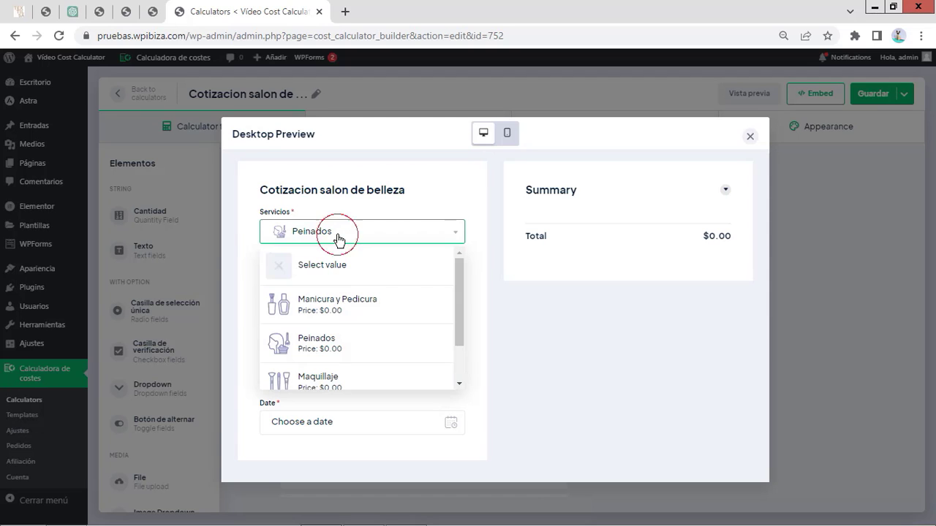
left_click(334, 305)
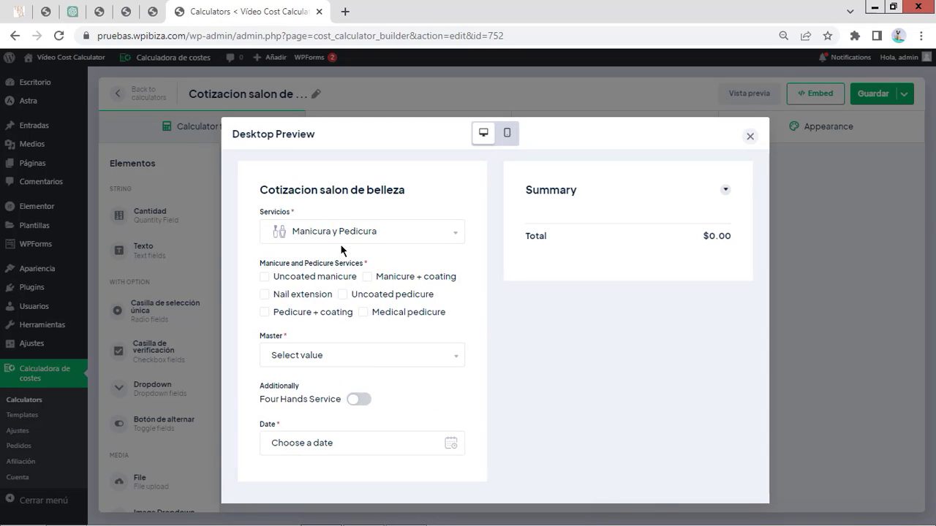
Step: Preview the Maquillaje service, then Cosmetology, and close the preview
left_click(342, 231)
scroll(342, 329, "down", 1)
left_click(342, 334)
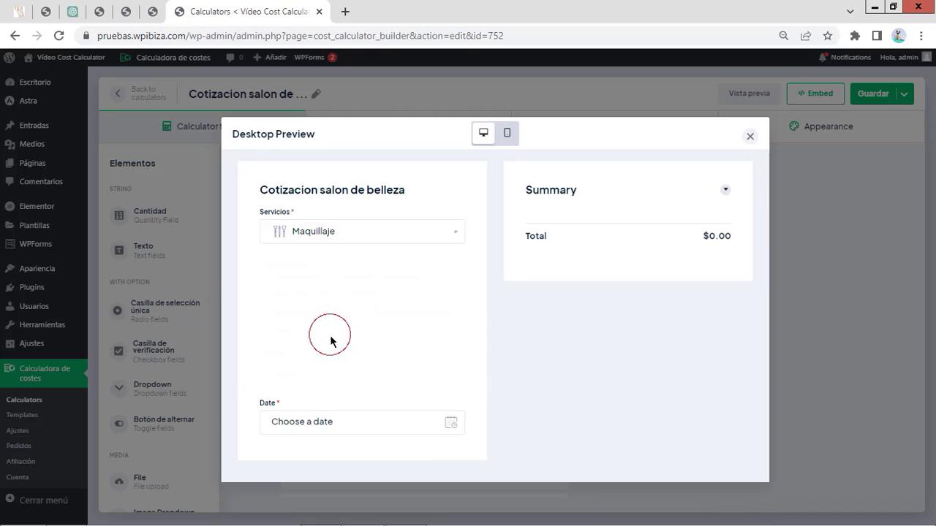
left_click(331, 233)
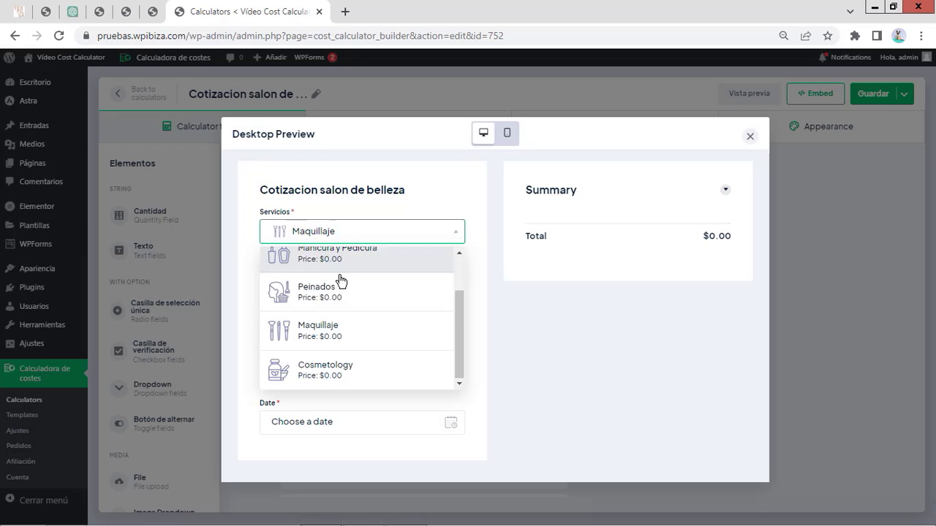
left_click(323, 374)
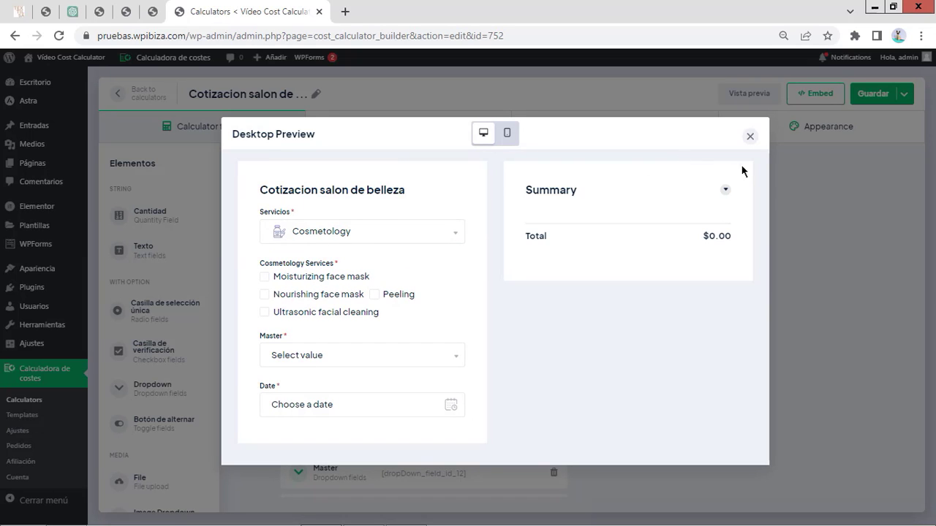
left_click(749, 139)
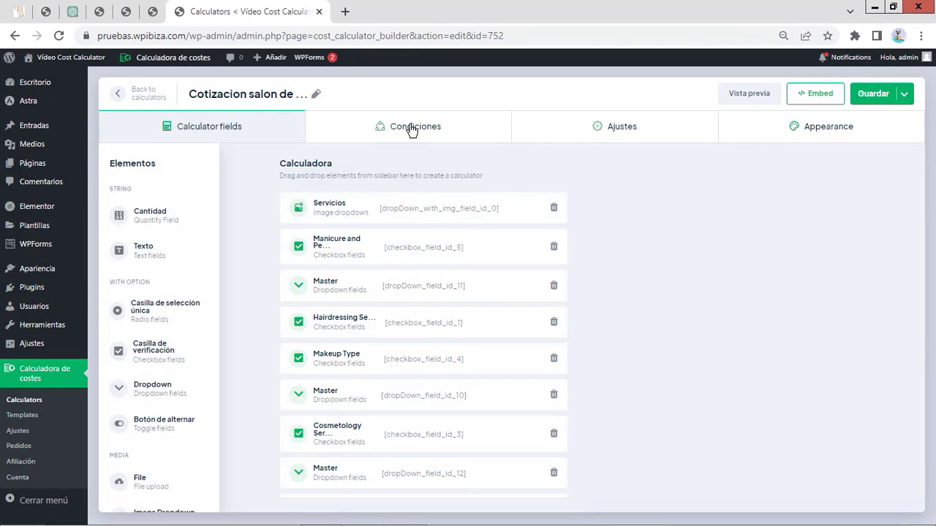
Step: Review the Condiciones map linking Servicios to each service field, with a quick preview
left_click(412, 128)
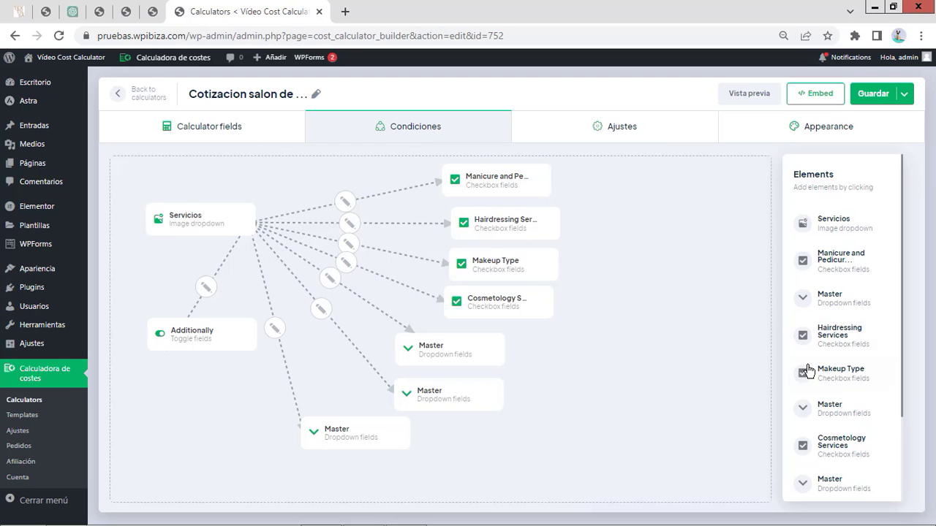
scroll(844, 338, "down", 3)
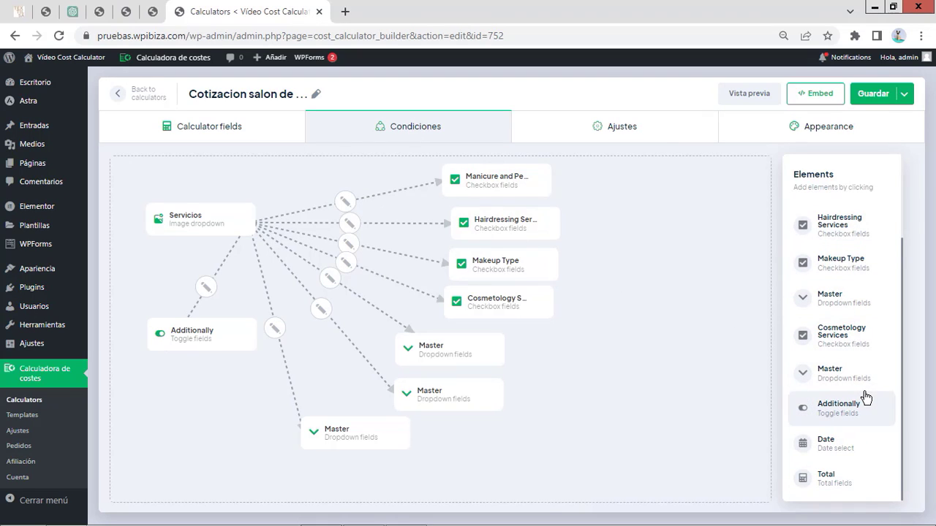
scroll(862, 388, "up", 5)
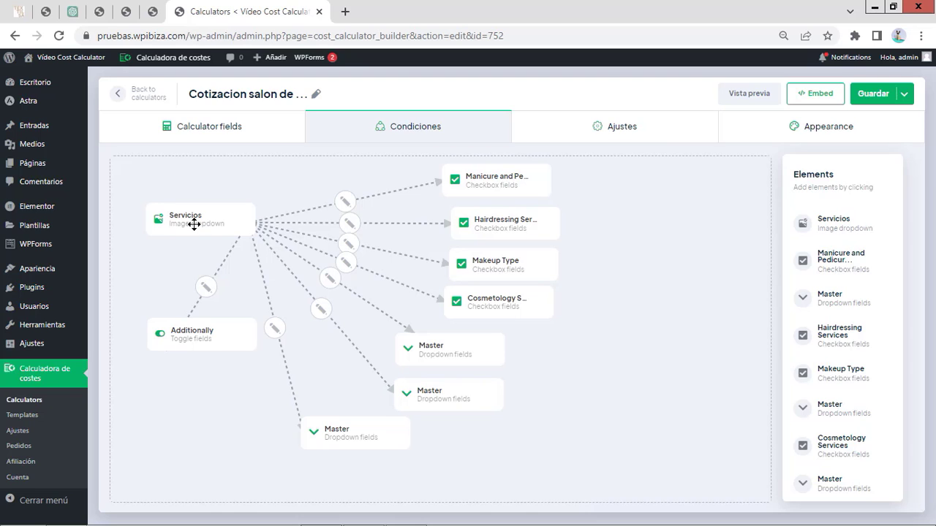
left_click(744, 95)
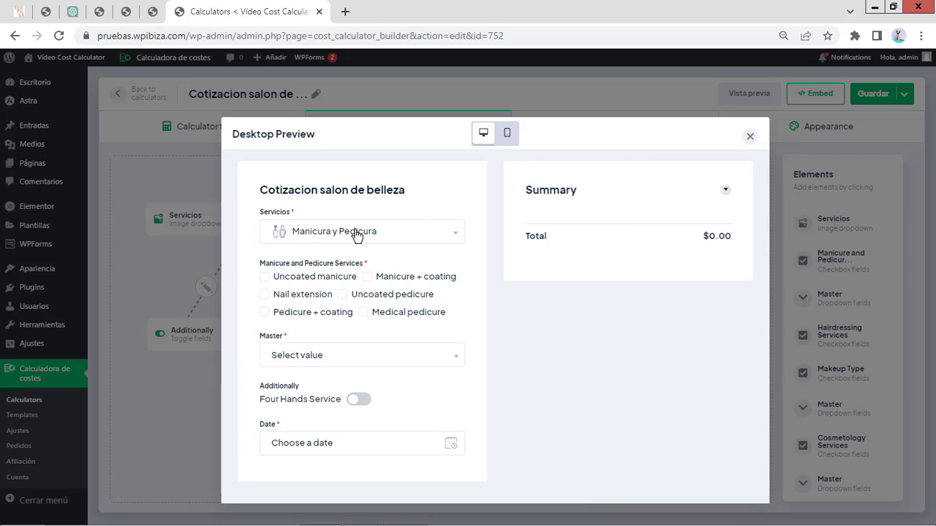
left_click(751, 137)
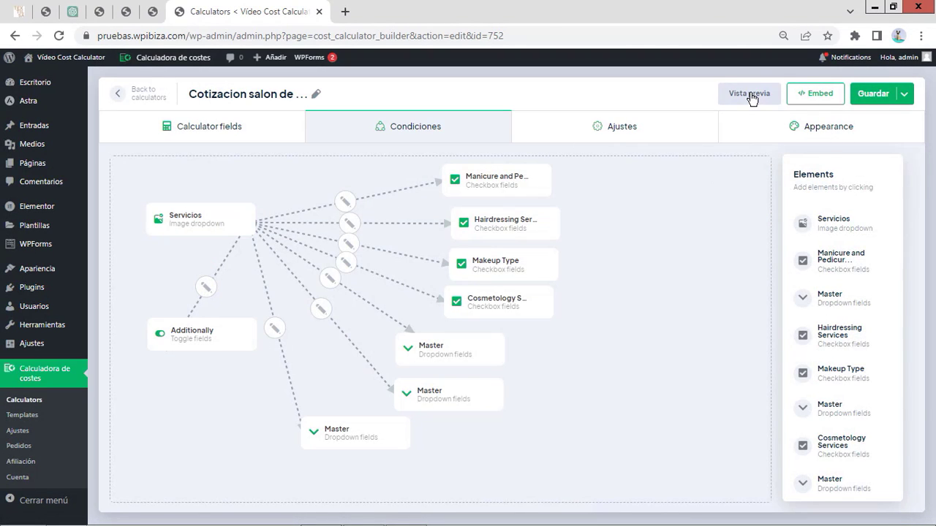
Step: Preview the calculator with Manicura y Pedicura selected in Servicios, then close it
left_click(750, 93)
left_click(417, 233)
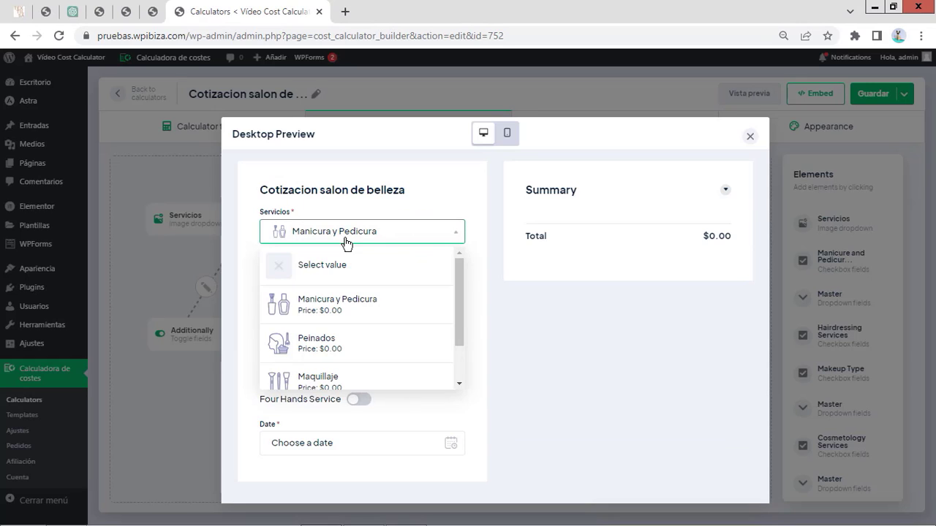
left_click(336, 298)
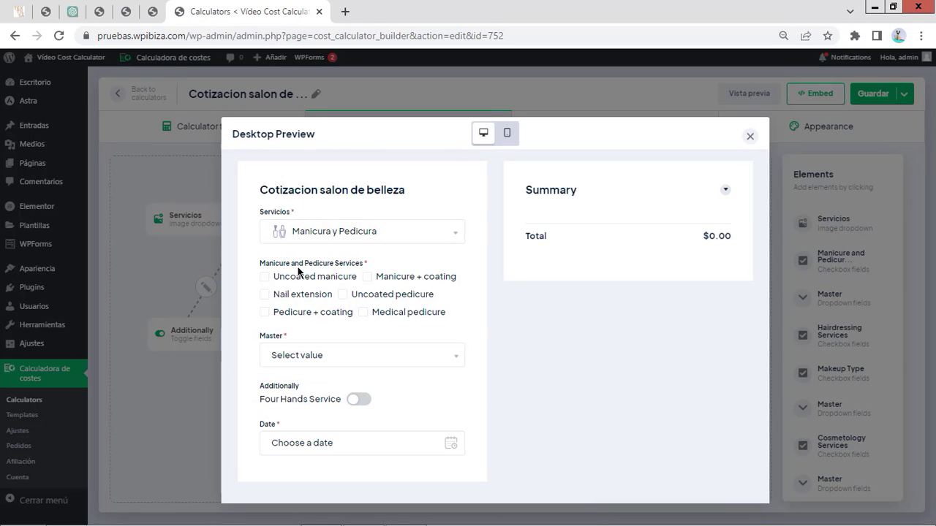
left_click(751, 136)
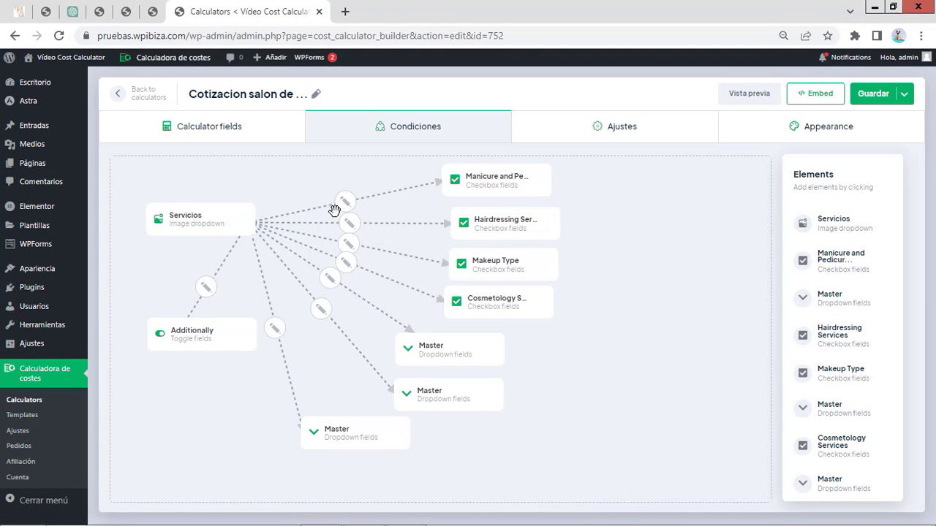
Step: Inspect the Servicios and Manicure and Pedicure nodes and check the preview
left_click(221, 224)
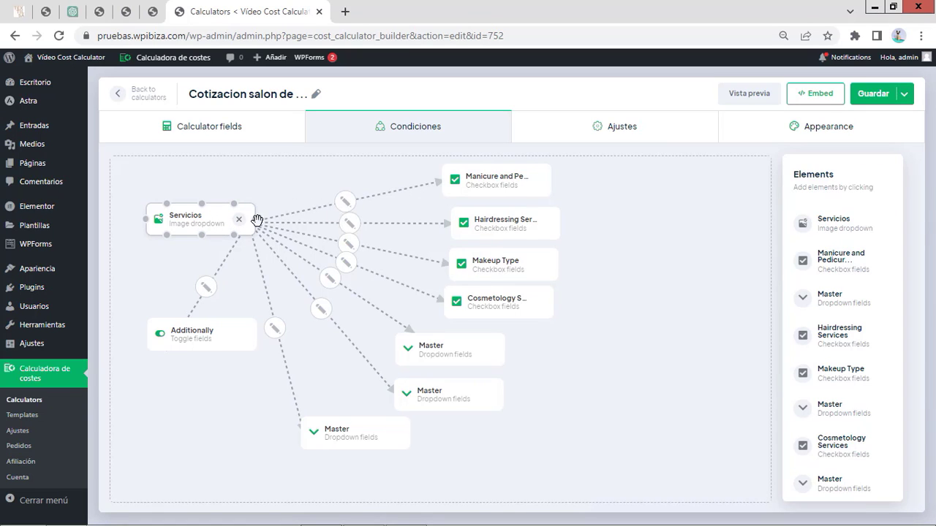
left_click(504, 182)
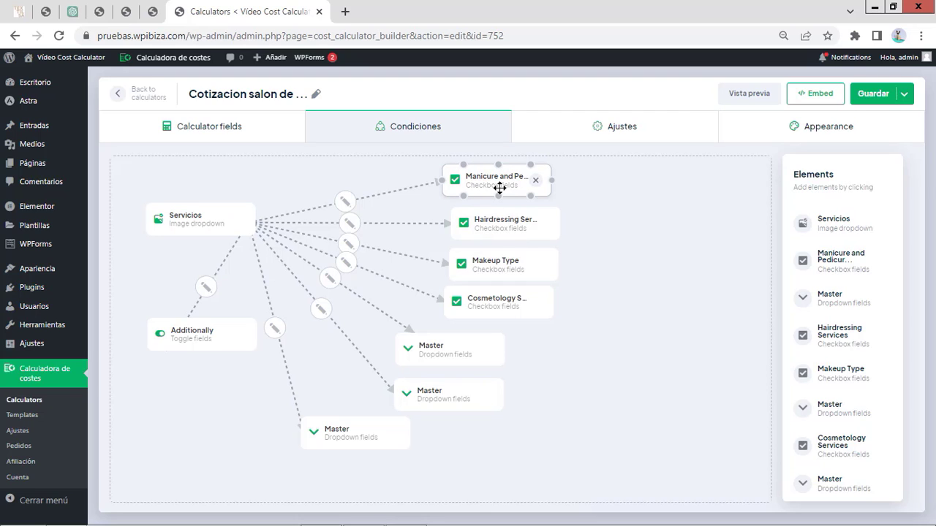
left_click(751, 92)
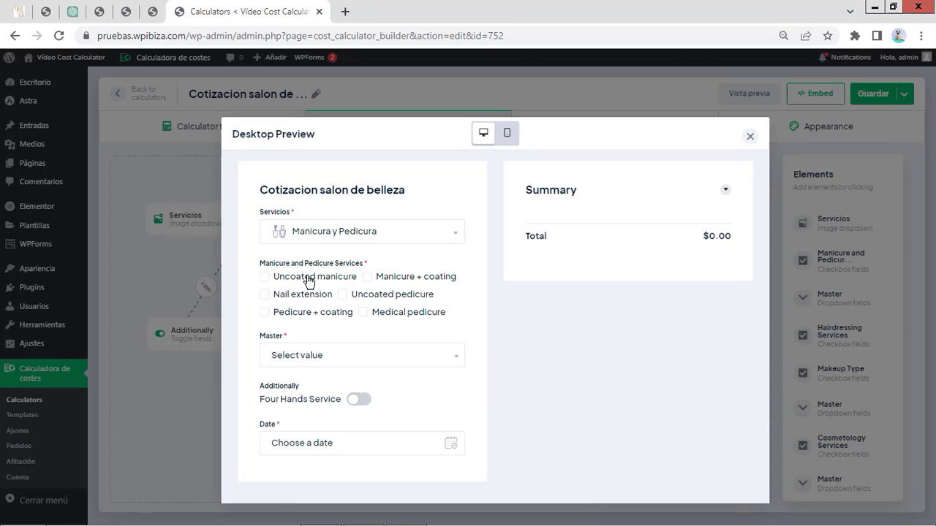
left_click(749, 136)
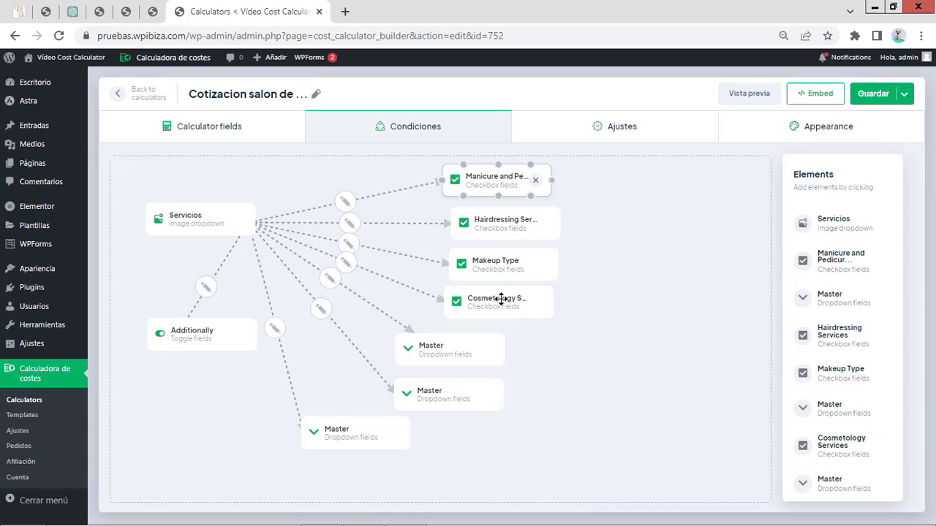
left_click(646, 260)
left_click(188, 214)
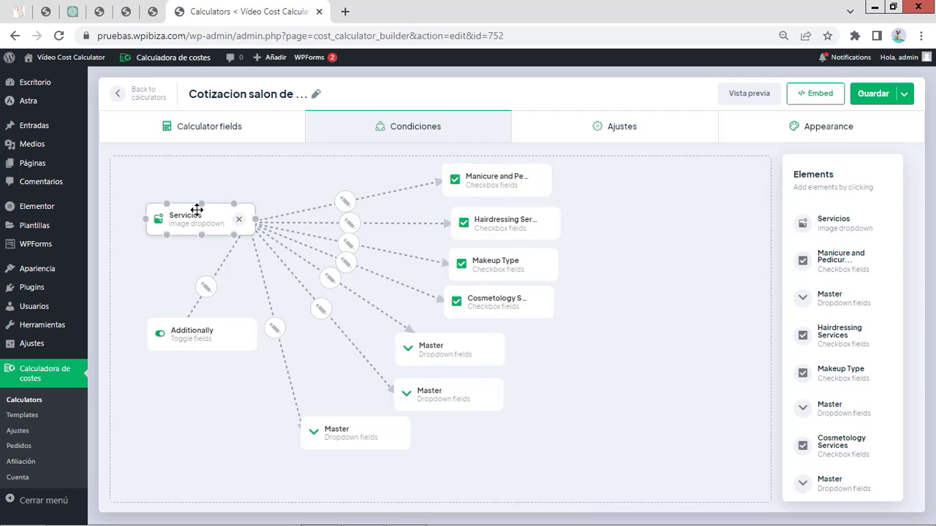
Step: Save the Manicura y Pedicura → Manicure link and the Peinados → Hairdressing Services link
left_click(346, 202)
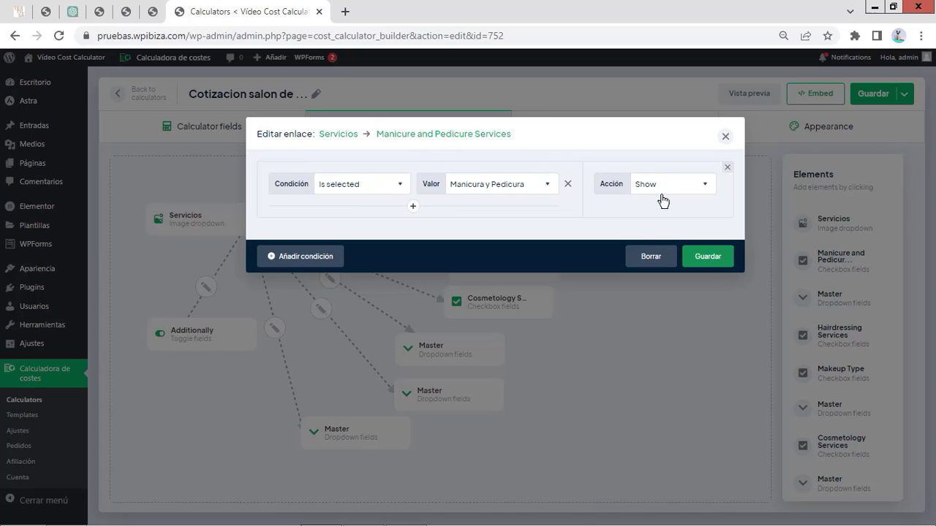
left_click(704, 259)
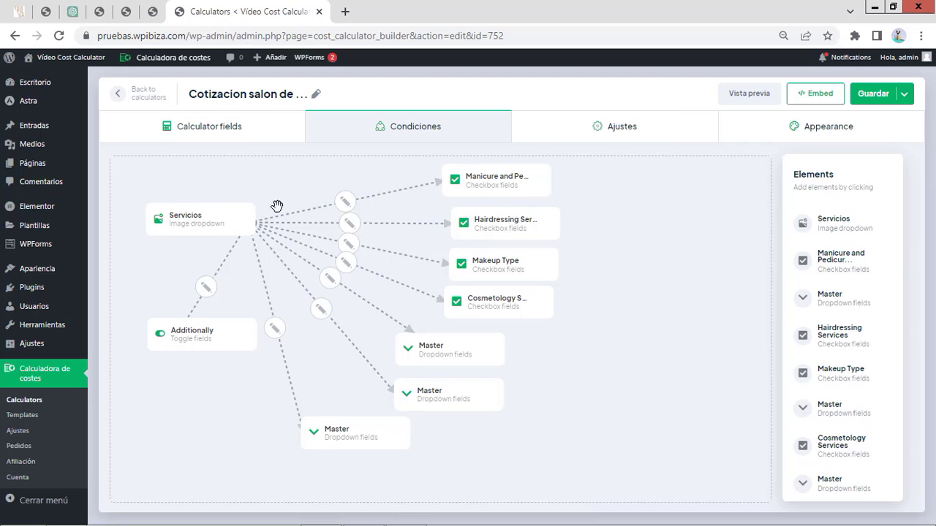
left_click(351, 222)
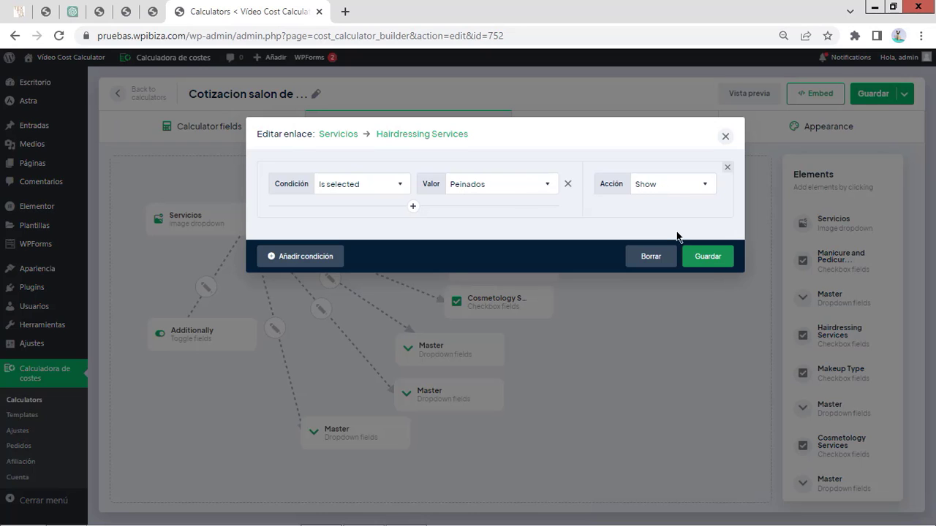
left_click(708, 257)
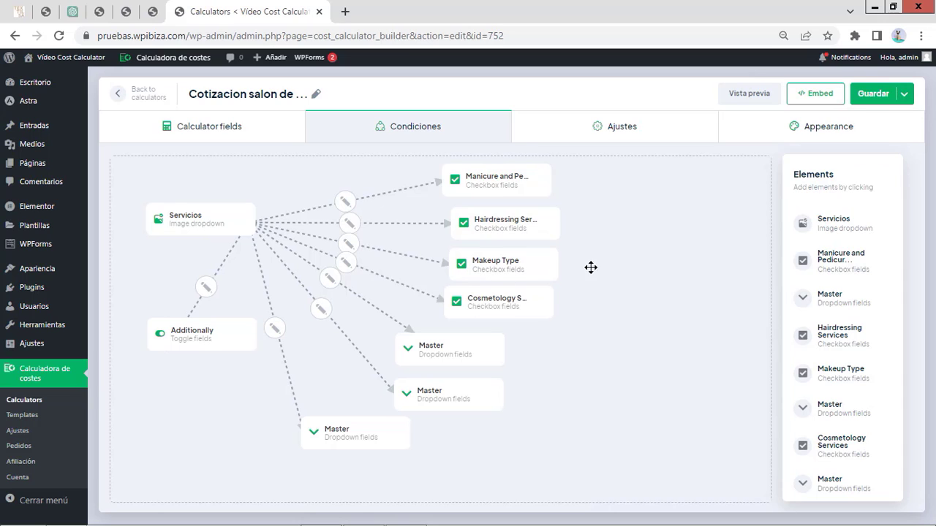
Step: Add a Date node to the conditions map and link Servicios to it
scroll(850, 326, "down", 2)
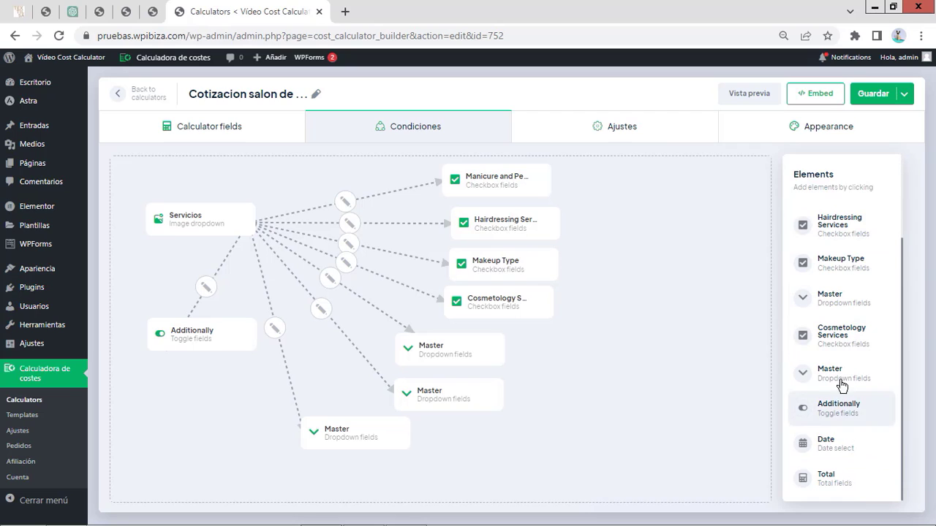
left_click_drag(834, 450, 679, 432)
left_click(813, 455)
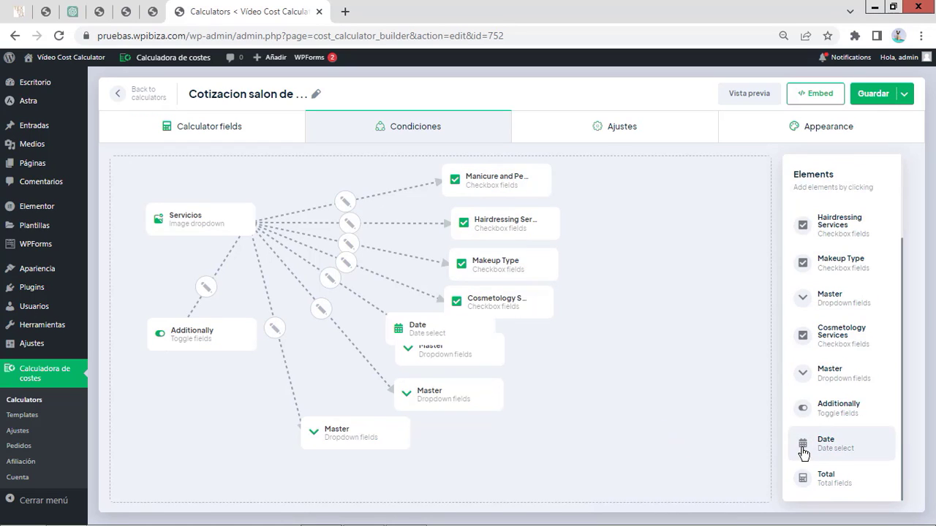
left_click_drag(403, 332, 196, 425)
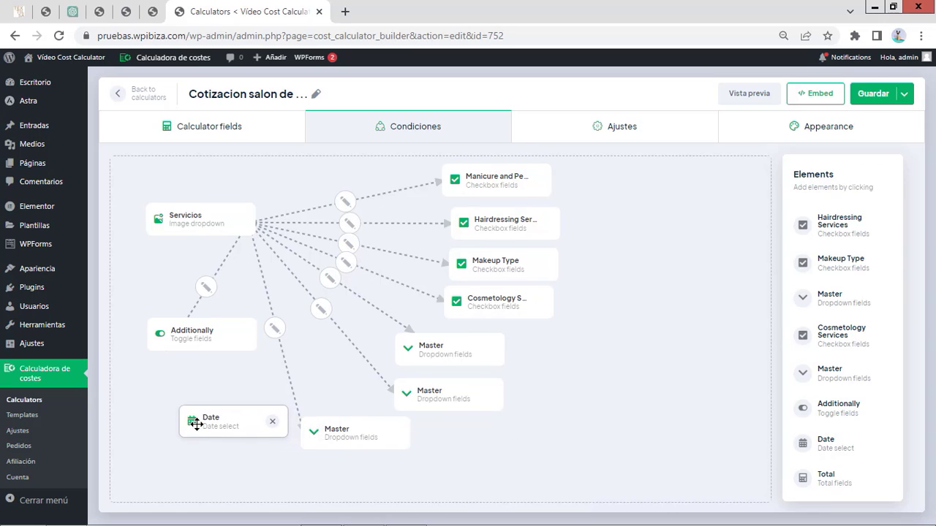
left_click(240, 221)
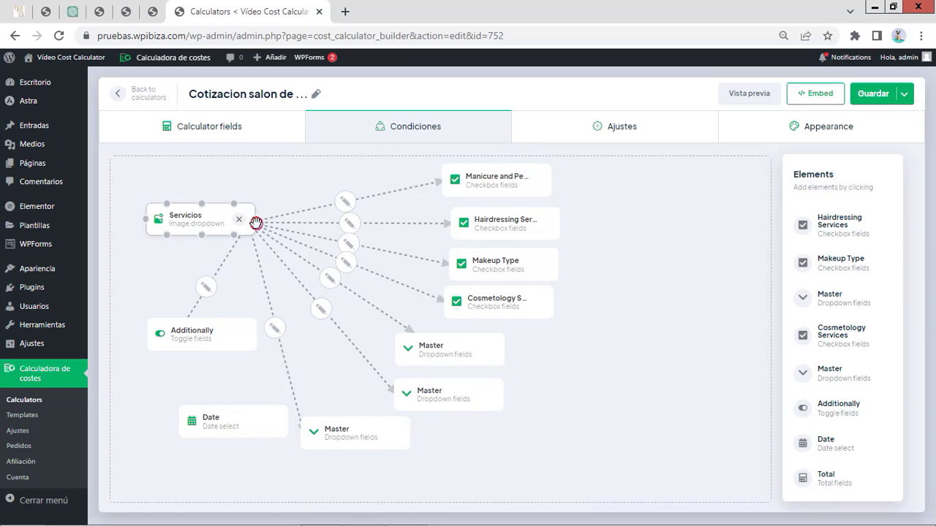
left_click_drag(254, 219, 646, 412)
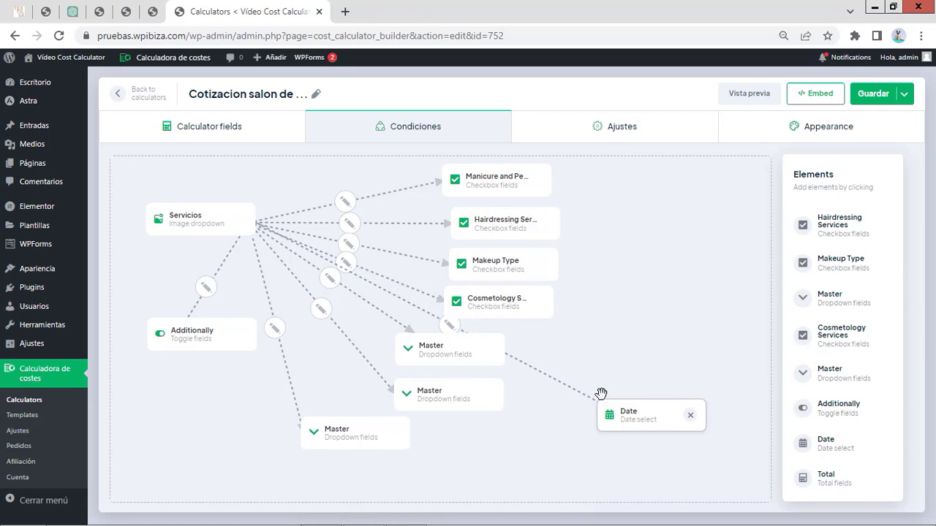
left_click_drag(625, 415, 630, 408)
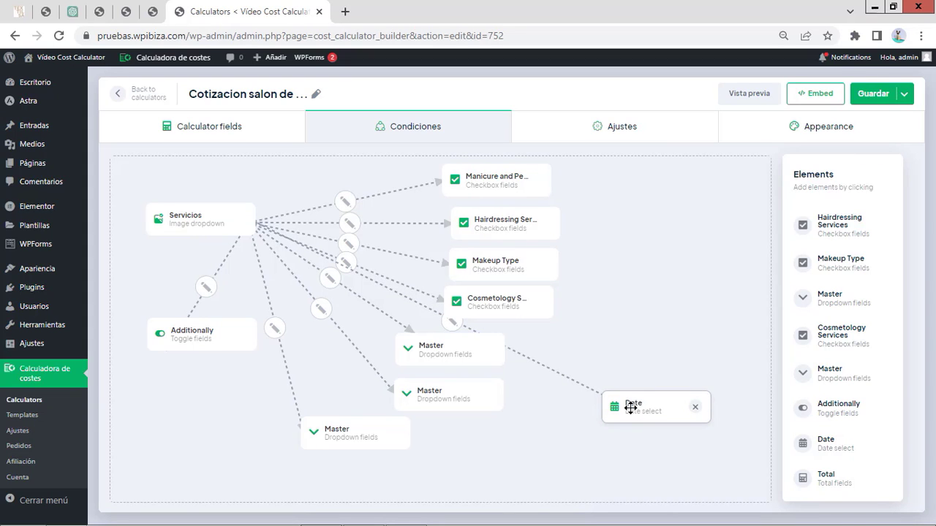
Step: Add a condition row to the Servicios → Date link, leave every dropdown unset, and close unsaved
left_click(451, 323)
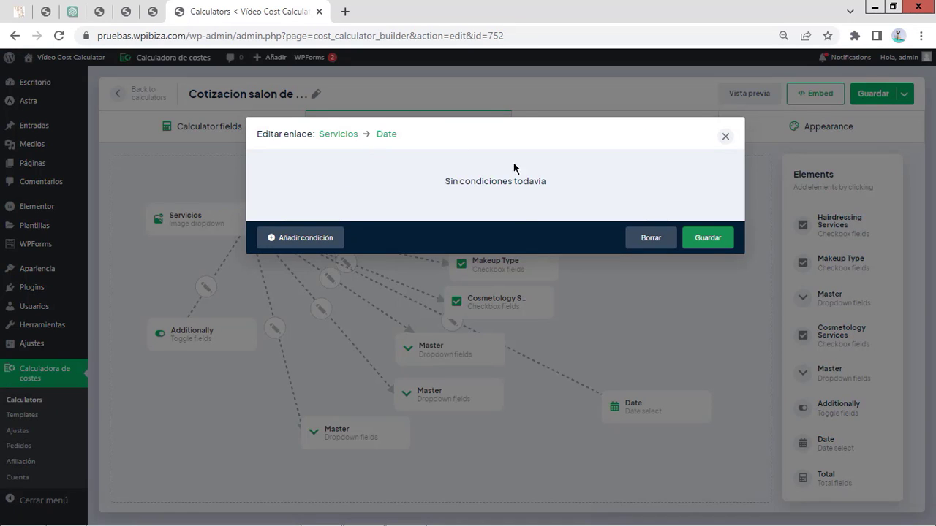
left_click(281, 237)
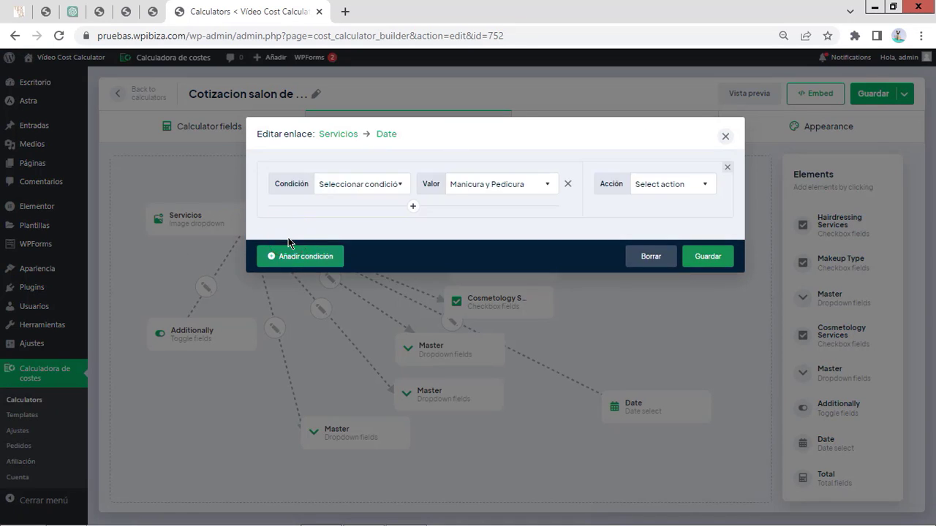
left_click(403, 189)
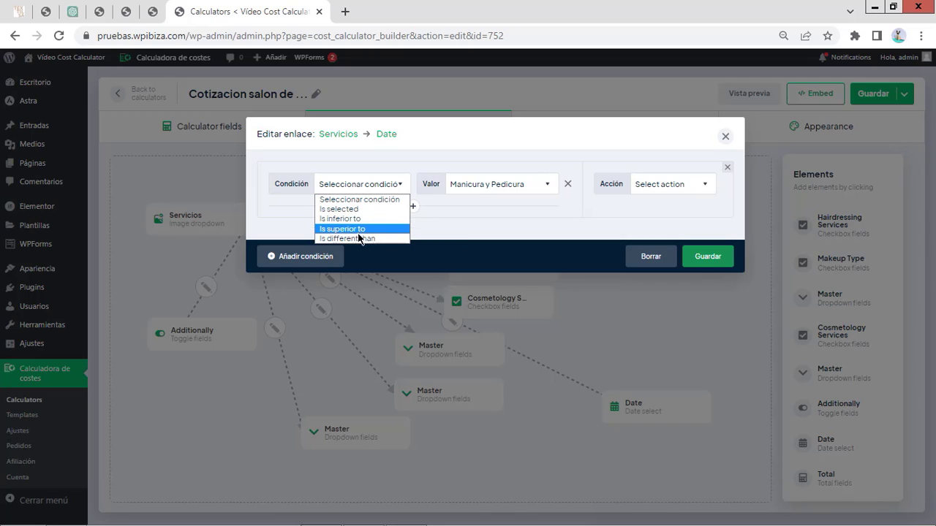
left_click(500, 183)
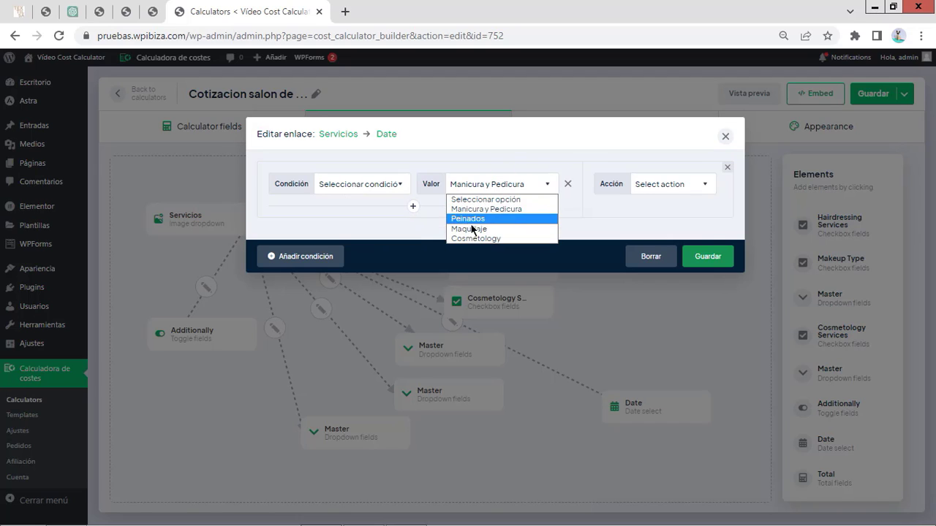
left_click(668, 184)
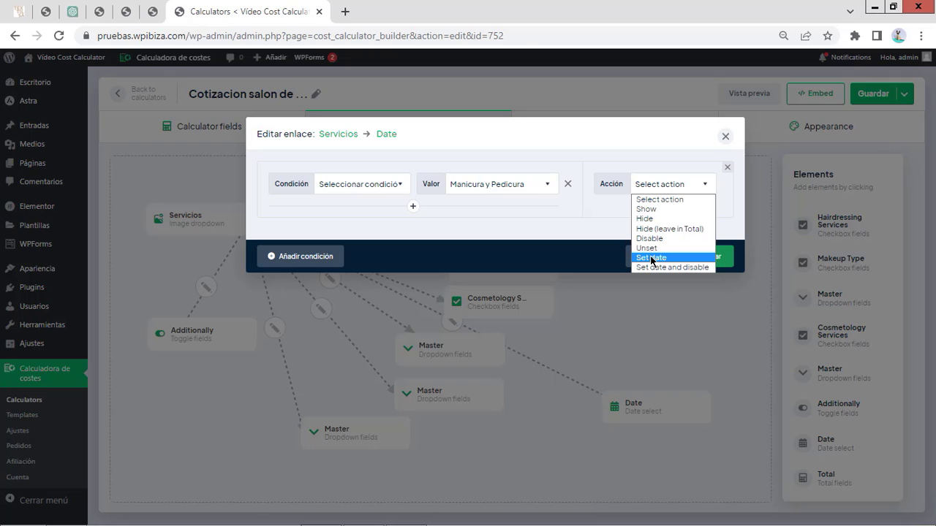
left_click(525, 232)
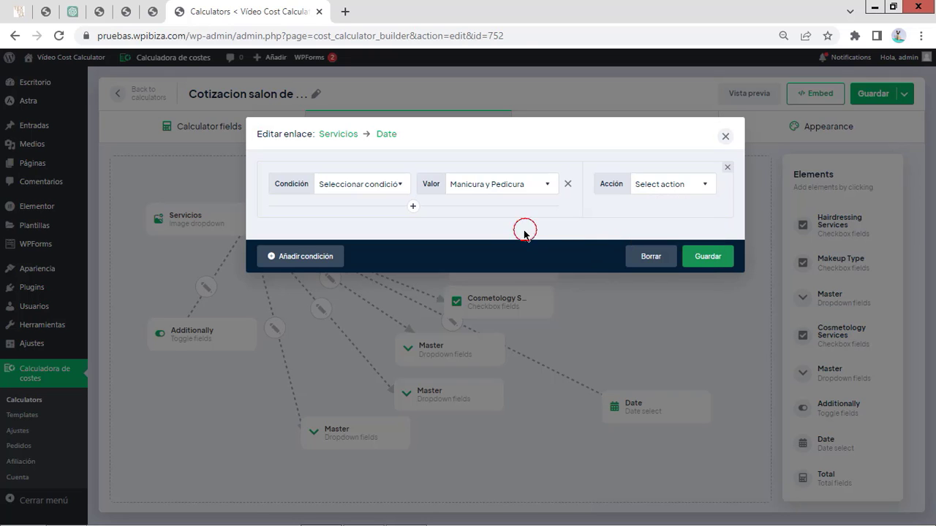
left_click(720, 139)
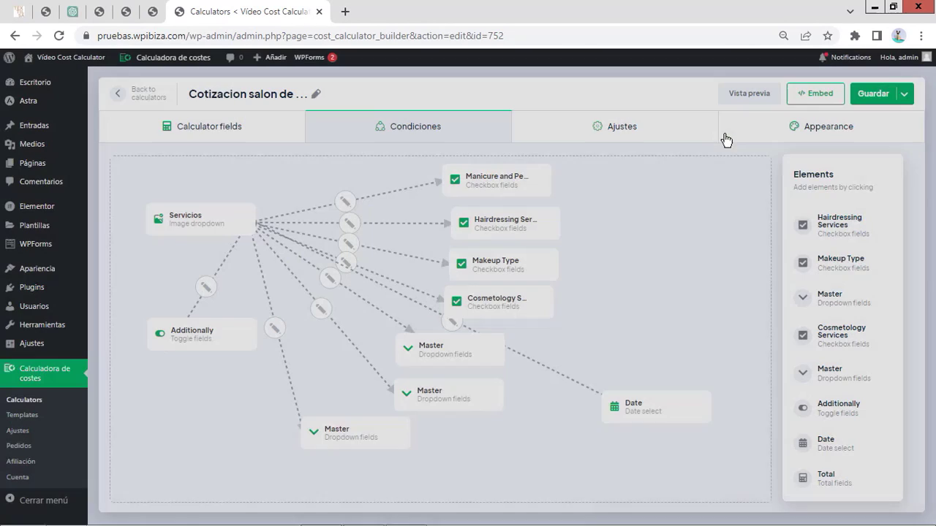
Step: Delete the Date node and its link, including a Date node added again by mistake
left_click_drag(619, 407, 624, 415)
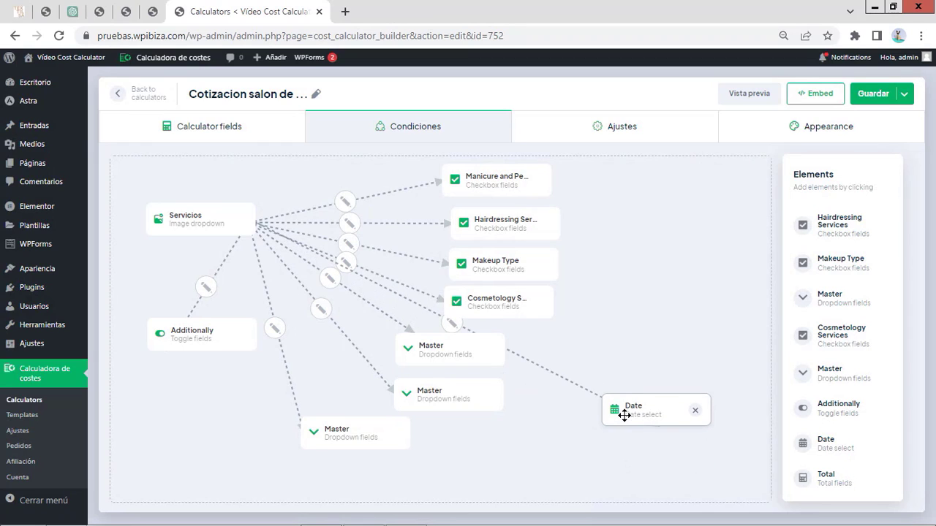
left_click(695, 412)
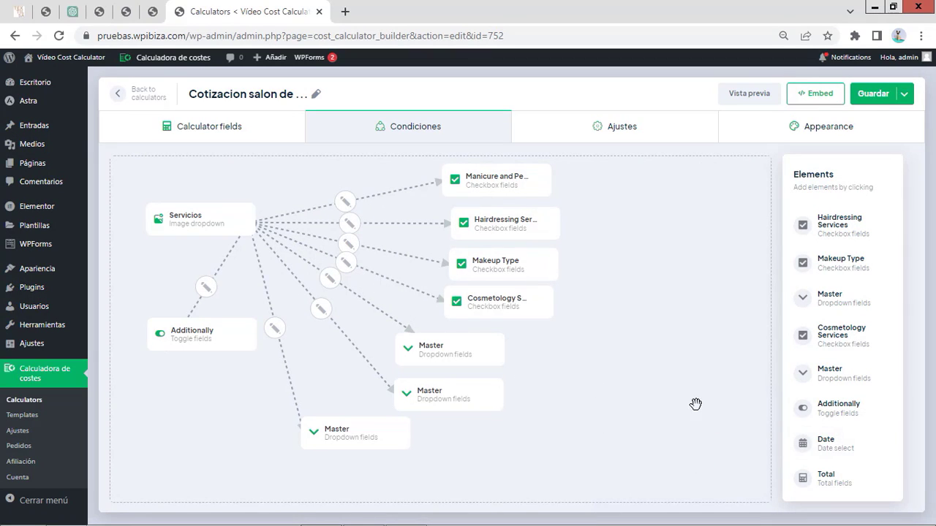
left_click_drag(832, 473, 645, 419)
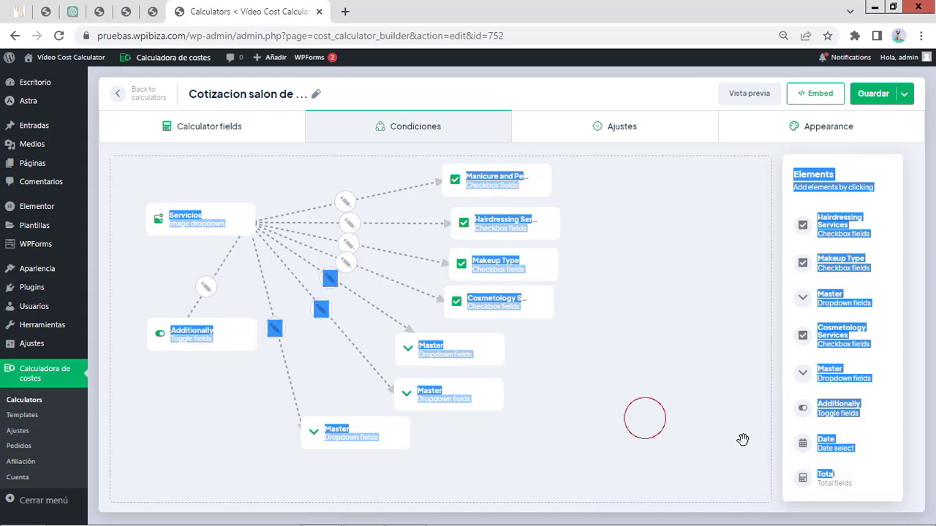
left_click(834, 448)
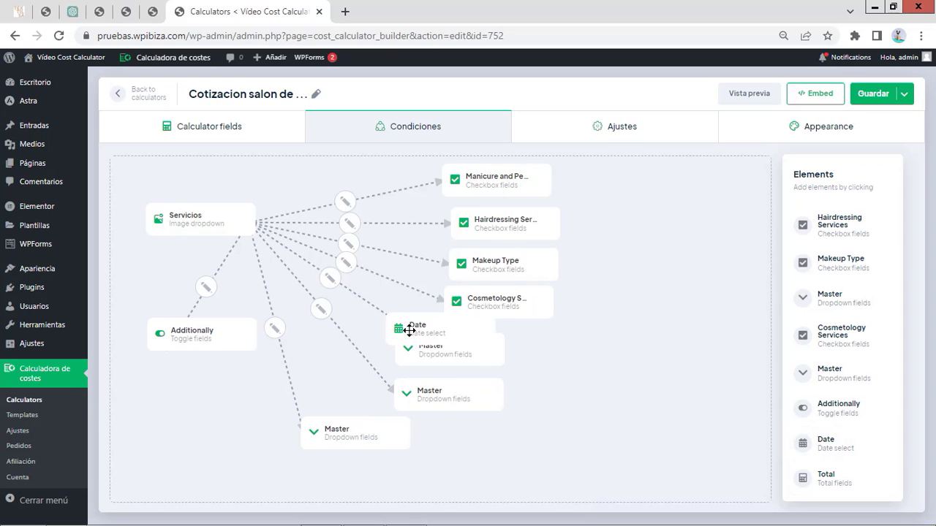
left_click_drag(408, 329, 573, 361)
left_click(643, 363)
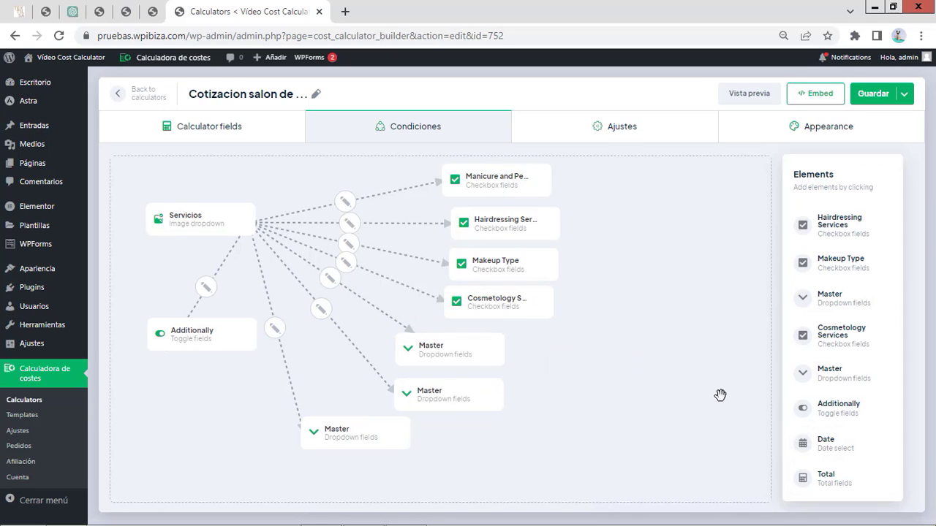
Step: Add a Total node linked from Servicios, try a condition, close unsaved, and delete it
left_click(800, 477)
left_click_drag(425, 341, 167, 440)
left_click(218, 227)
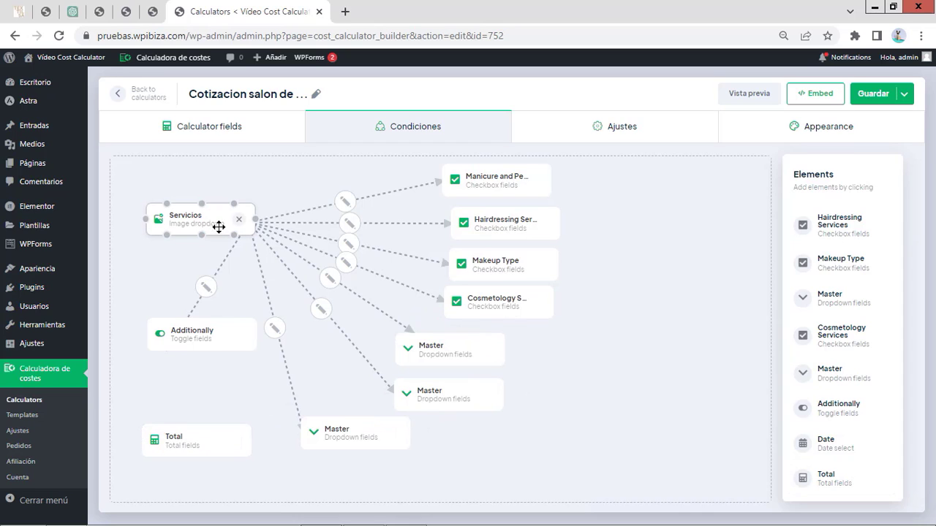
mouse_move(234, 235)
left_mouse_down()
mouse_move(242, 378)
mouse_move(188, 437)
mouse_move(192, 448)
mouse_move(226, 451)
mouse_move(219, 455)
mouse_move(253, 443)
mouse_move(505, 461)
mouse_move(620, 446)
mouse_move(679, 424)
left_mouse_up()
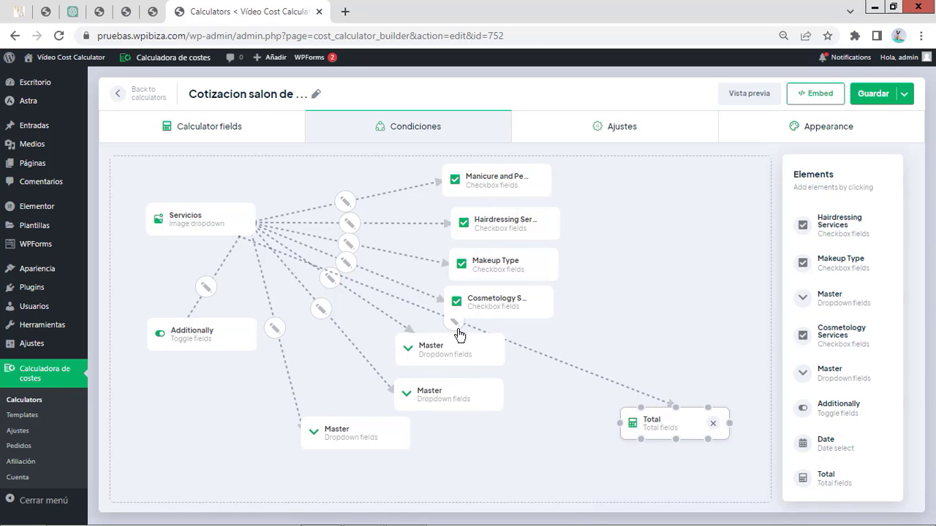
left_click(453, 325)
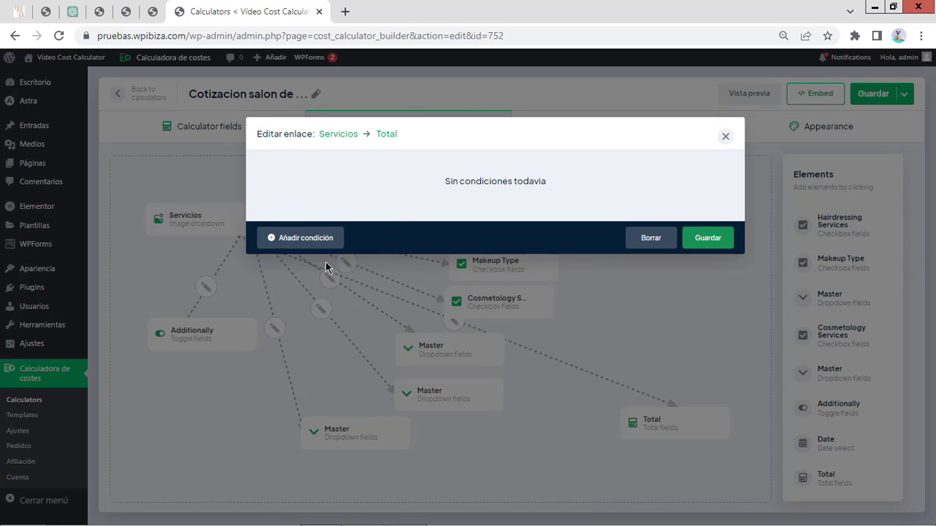
left_click(307, 238)
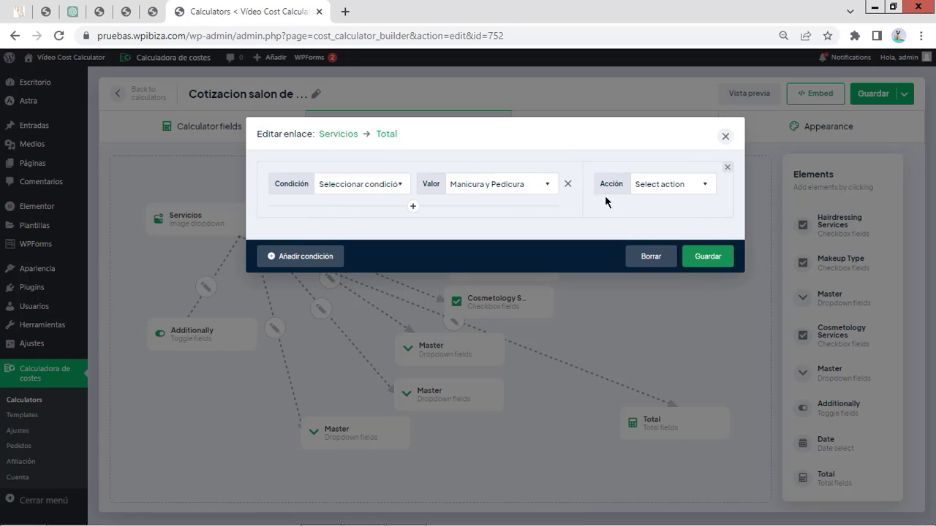
left_click(700, 188)
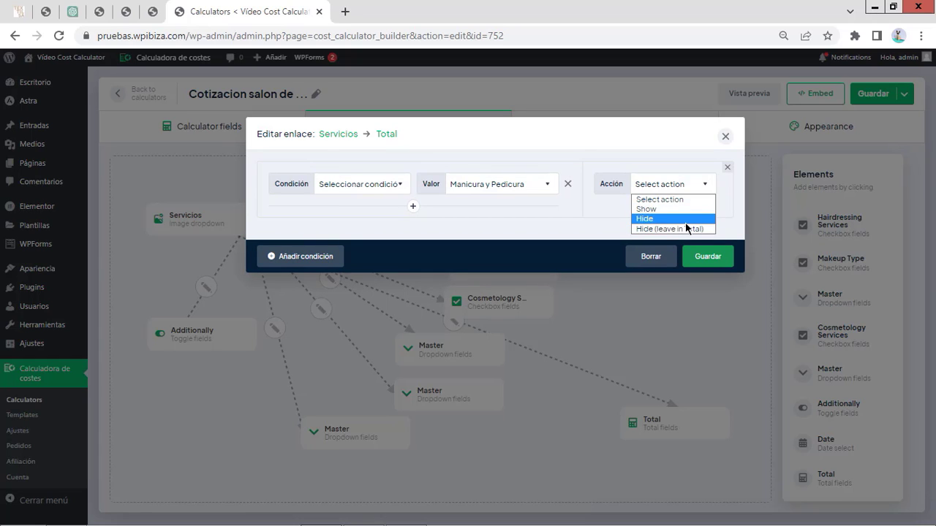
left_click(725, 136)
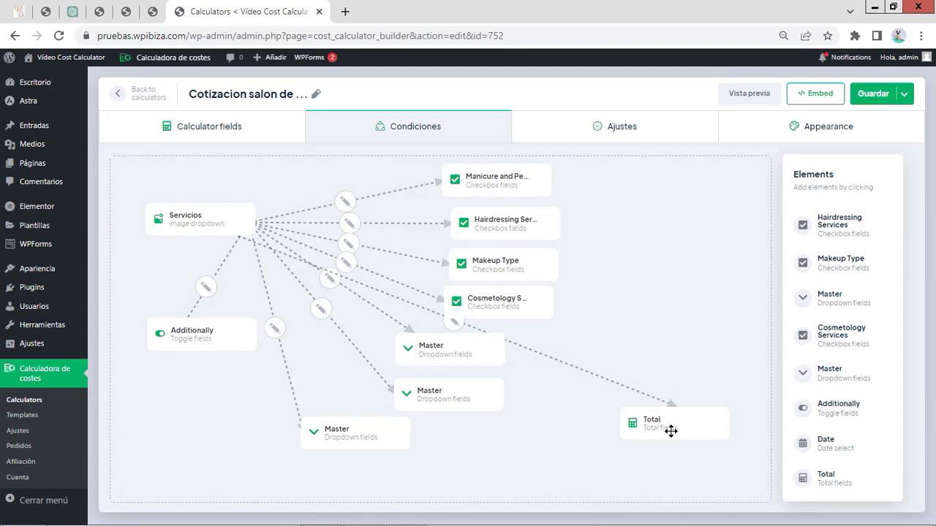
left_click(710, 427)
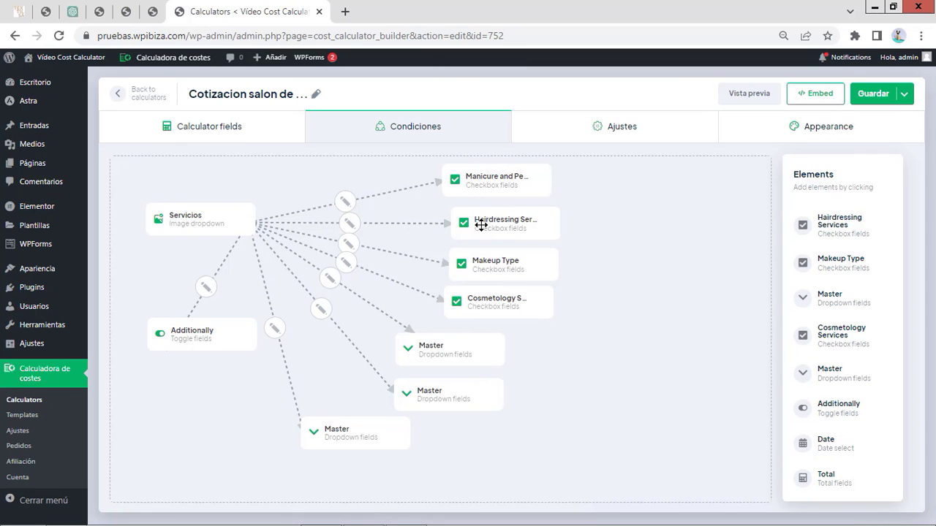
left_click(751, 95)
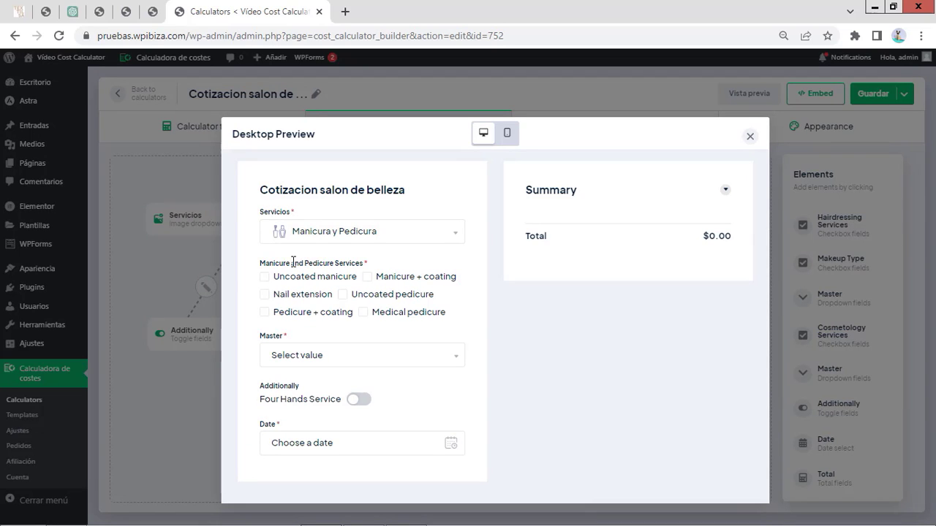
left_click(340, 234)
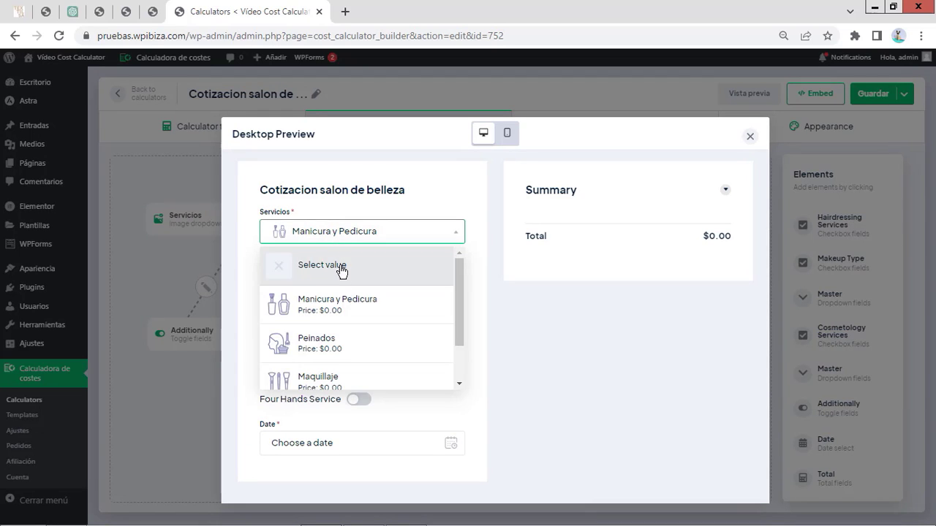
left_click(347, 339)
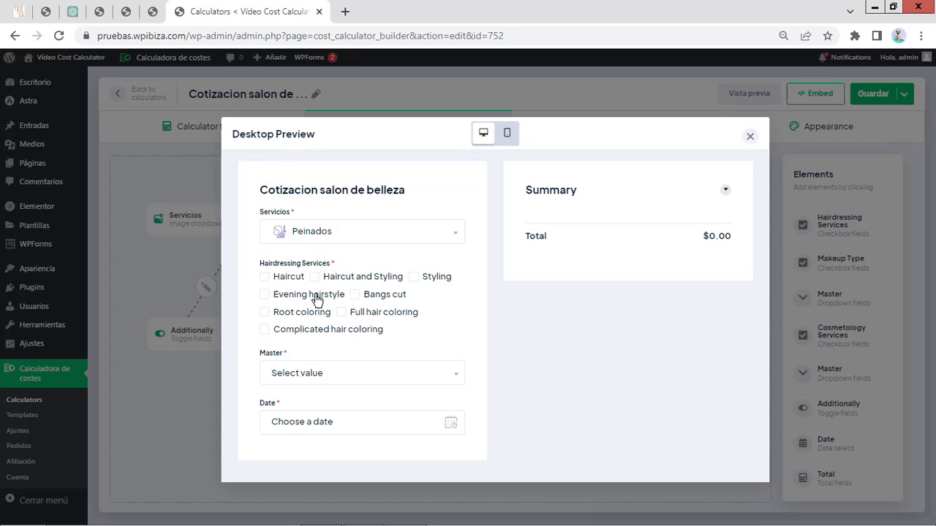
left_click(329, 234)
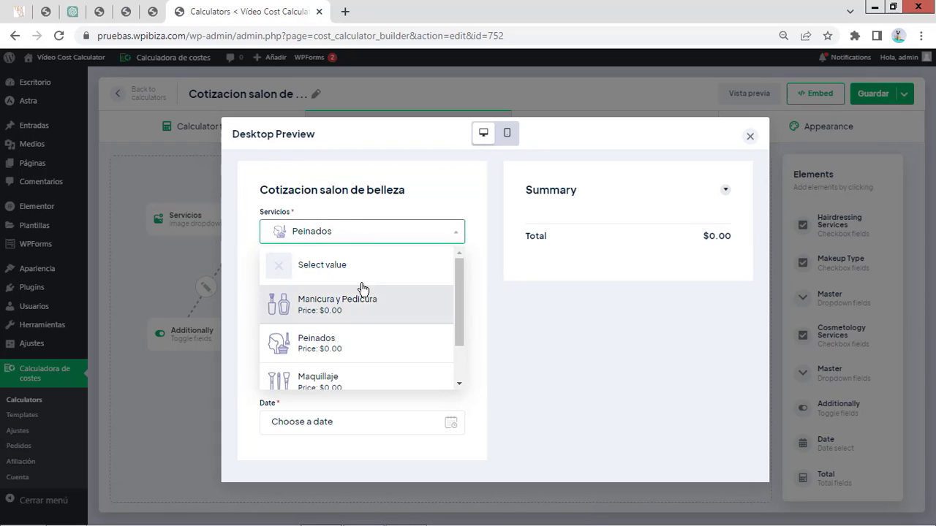
left_click(751, 137)
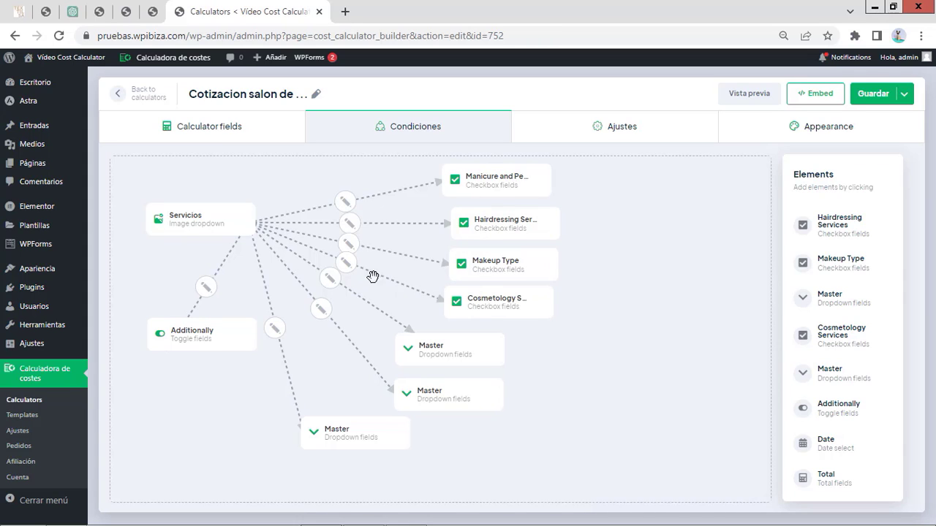
Step: Save the Servicios → Cosmetology Services link condition and check the preview
left_click(342, 267)
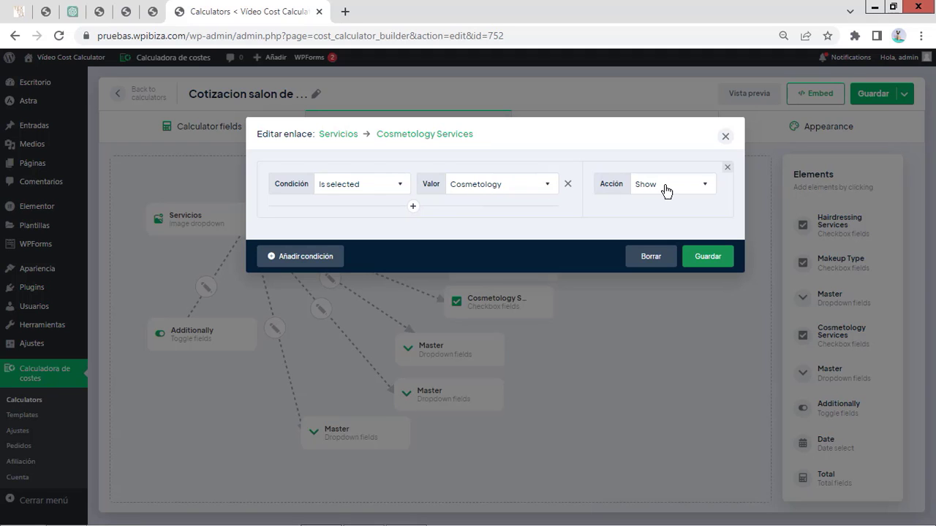
left_click(710, 256)
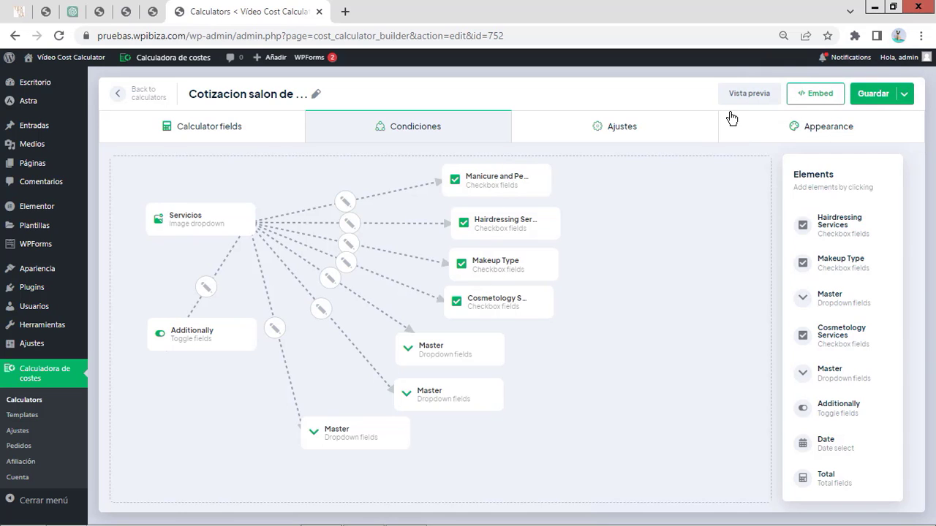
left_click(754, 96)
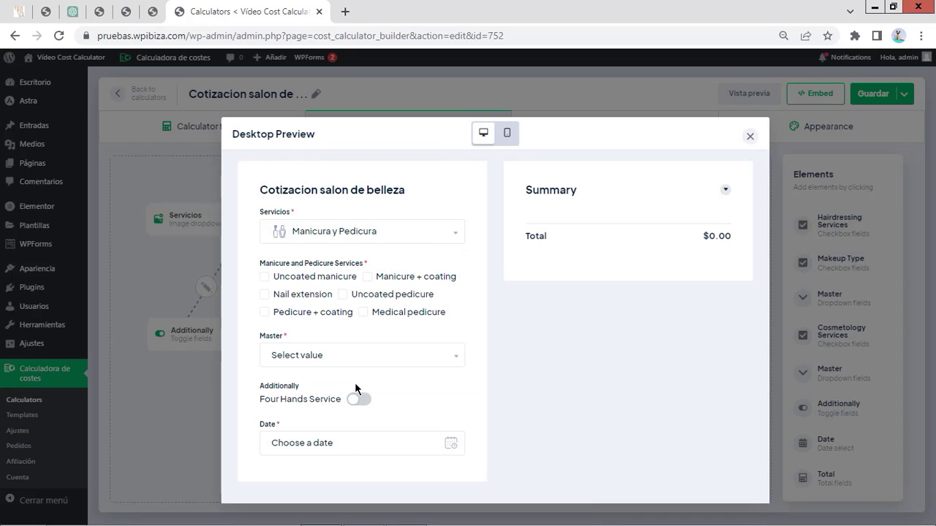
left_click(750, 136)
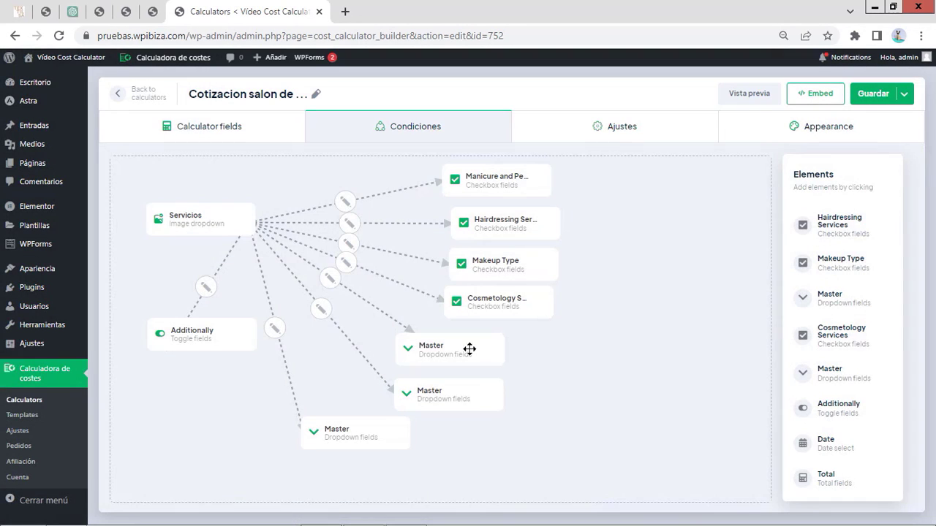
Step: Save the Servicios → Master link conditions, recheck them, and preview the calculator
left_click(444, 348)
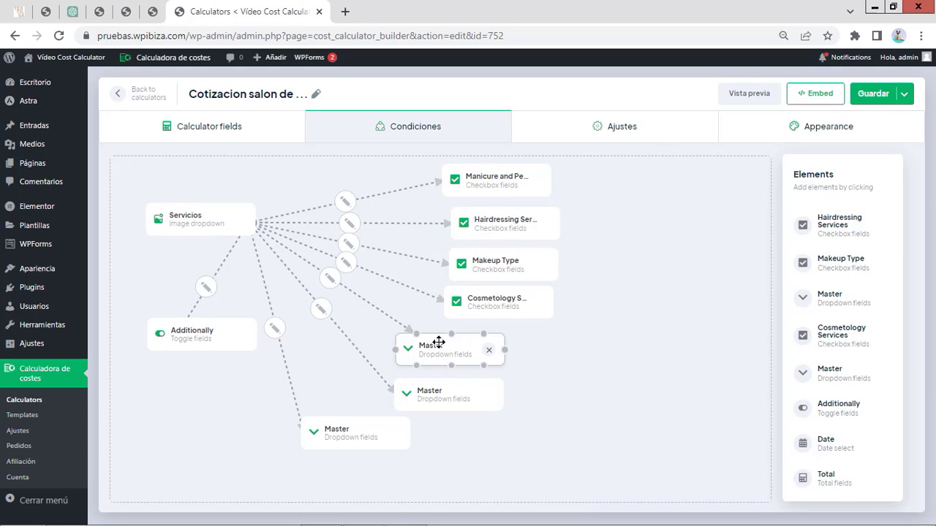
left_click(332, 279)
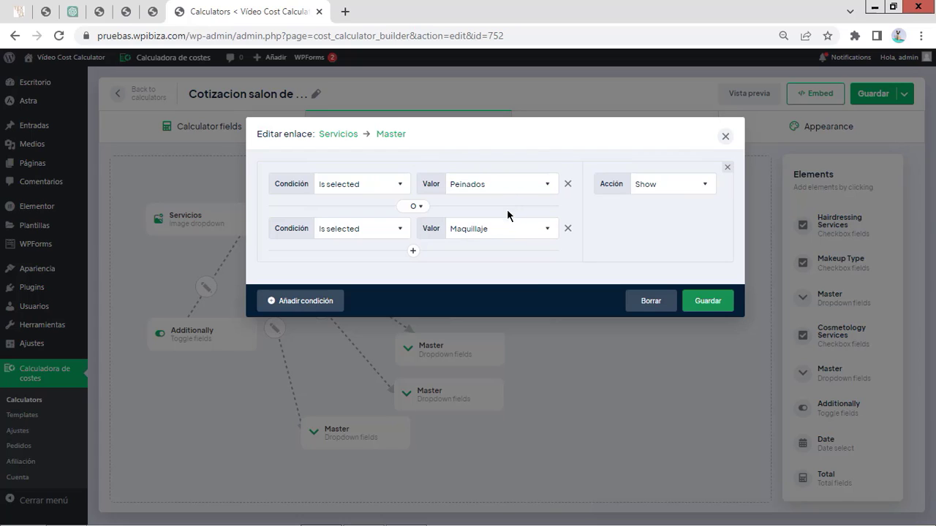
left_click(708, 301)
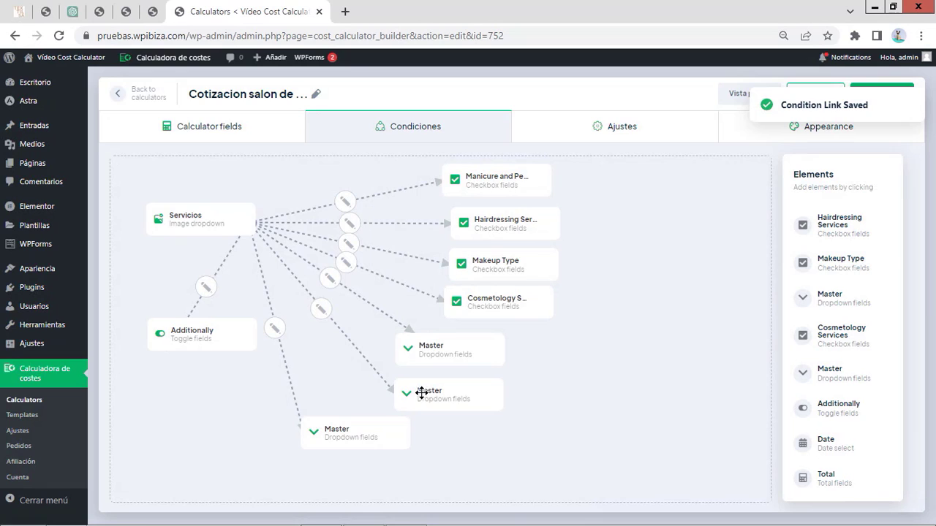
left_click(321, 310)
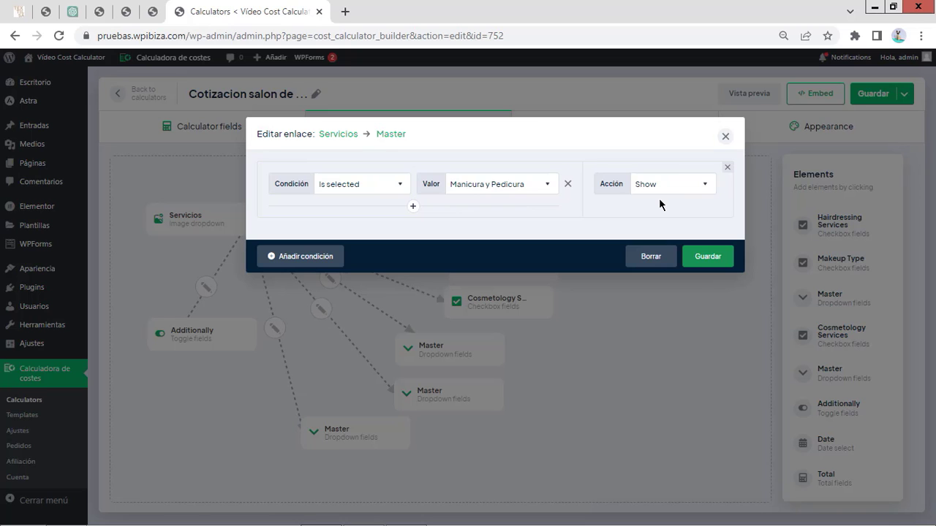
left_click(725, 136)
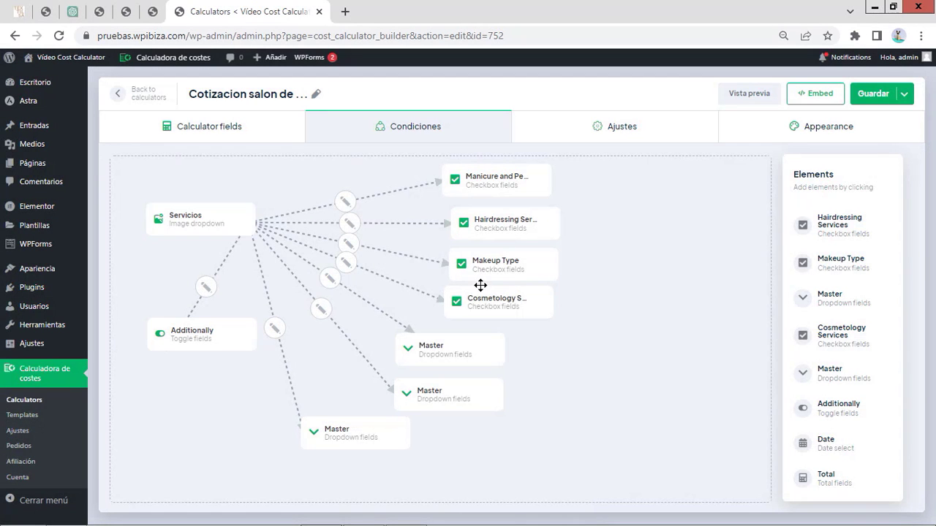
left_click(751, 97)
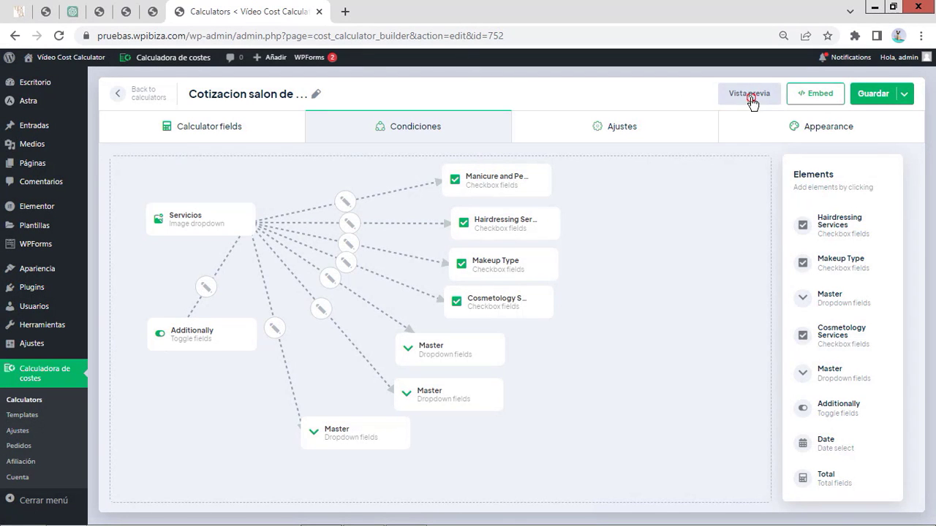
Step: Preview the calculator with Cosmetology selected to check which Master options appear
left_click(382, 233)
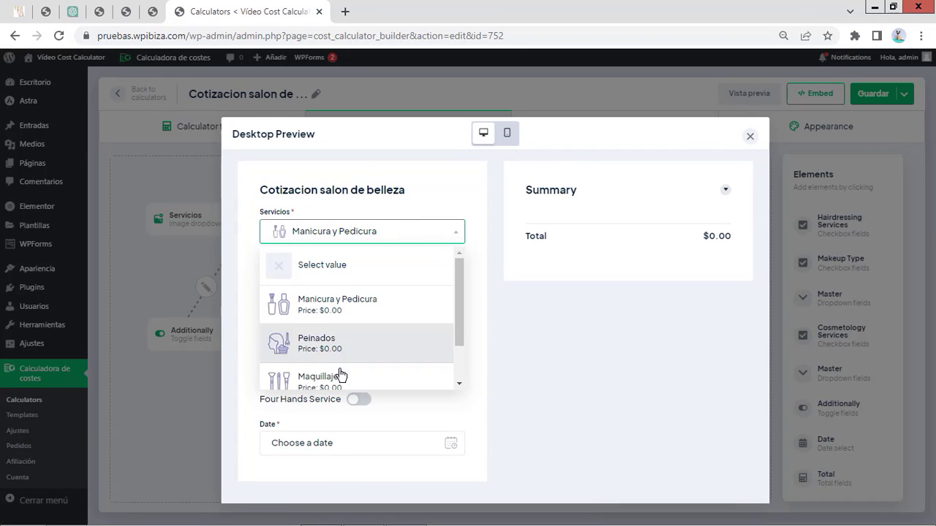
scroll(340, 374, "down", 3)
left_click(341, 380)
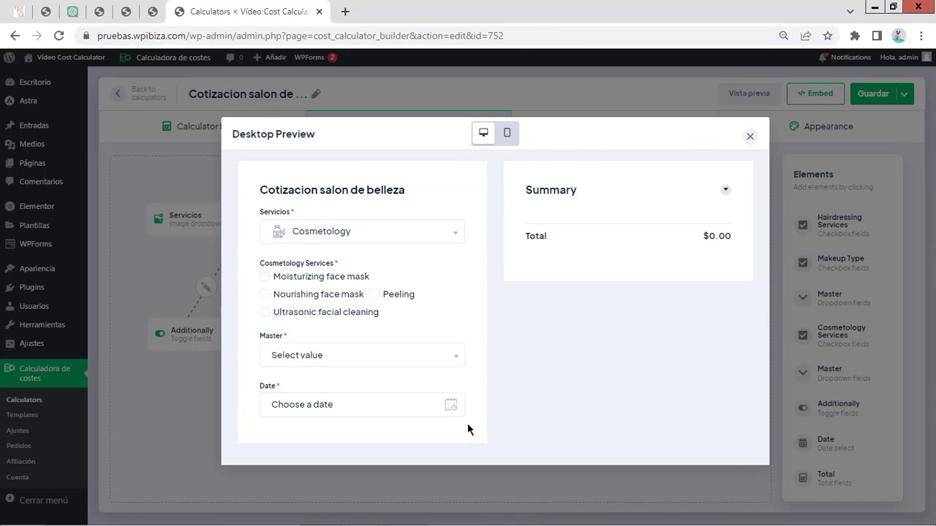
left_click(313, 357)
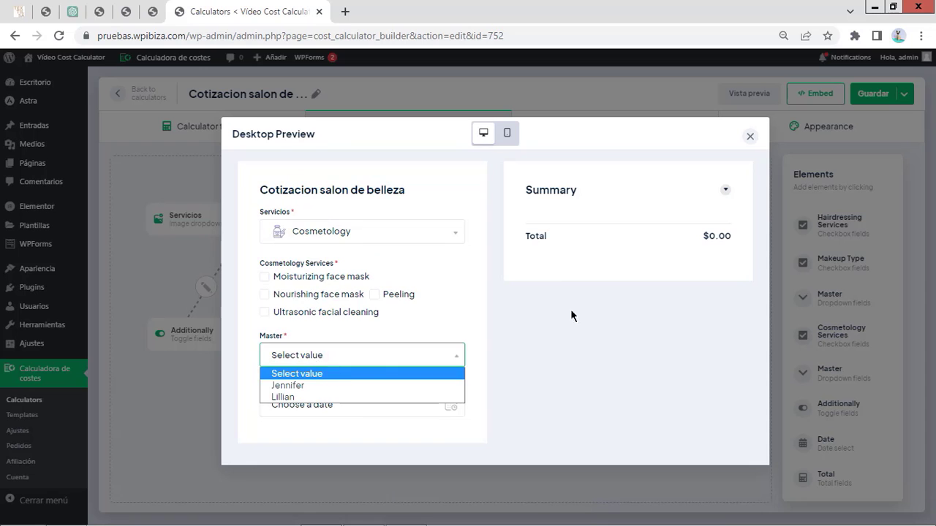
left_click(570, 316)
left_click(749, 136)
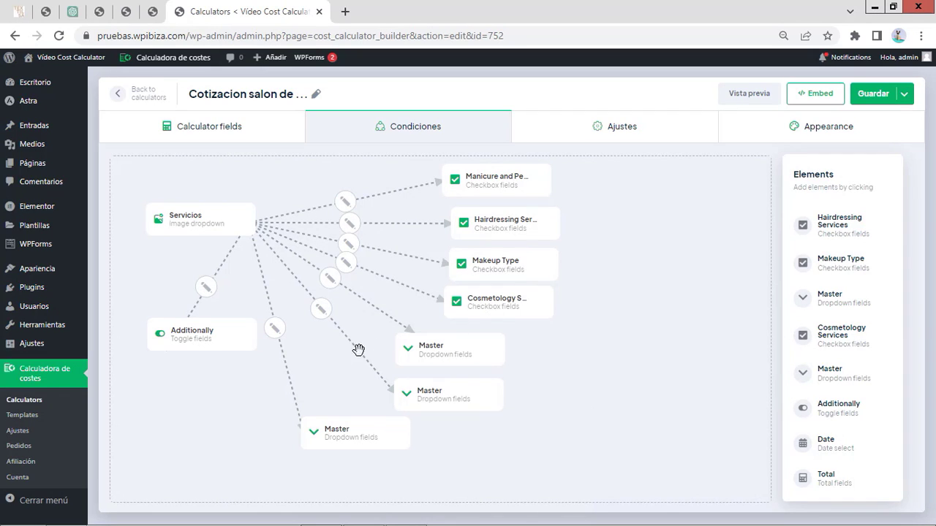
Step: Change the Servicios → Master link action to Hide and save the calculator
left_click(276, 330)
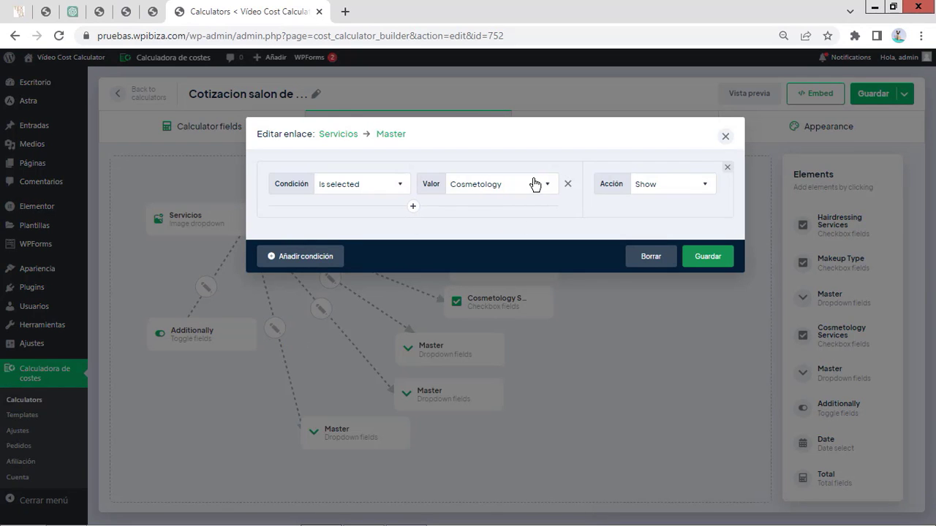
left_click(671, 184)
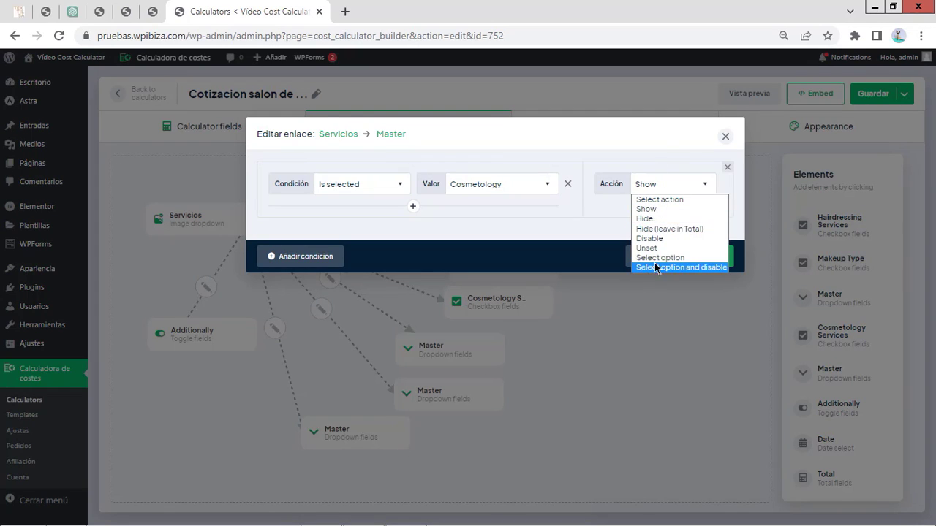
left_click(655, 218)
left_click(707, 257)
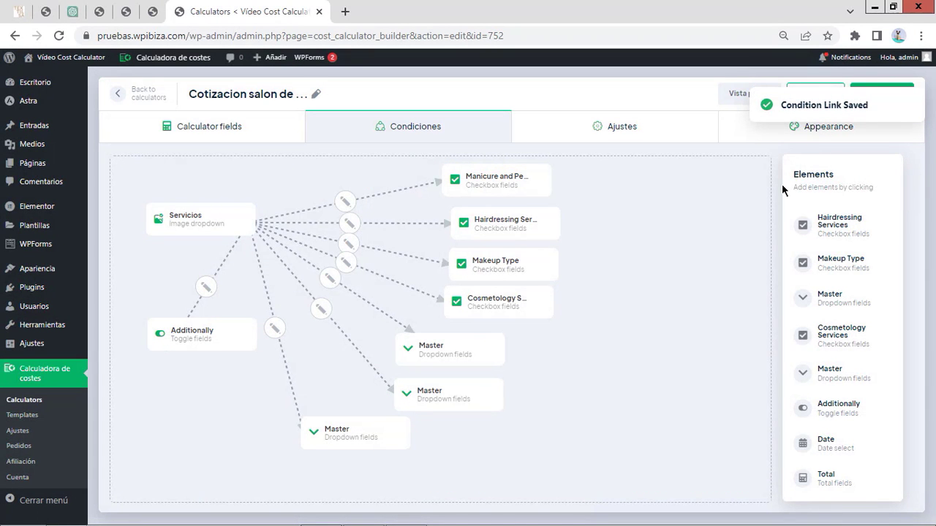
left_click(867, 95)
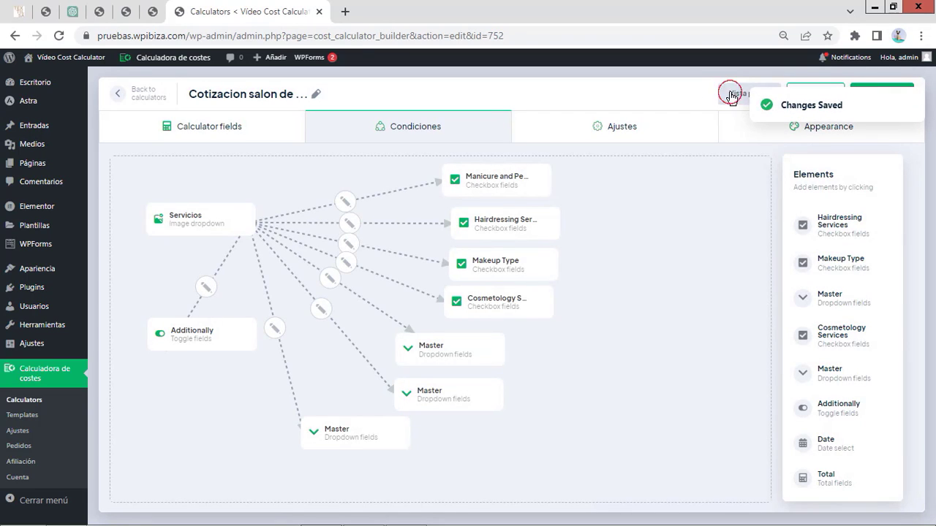
left_click(728, 93)
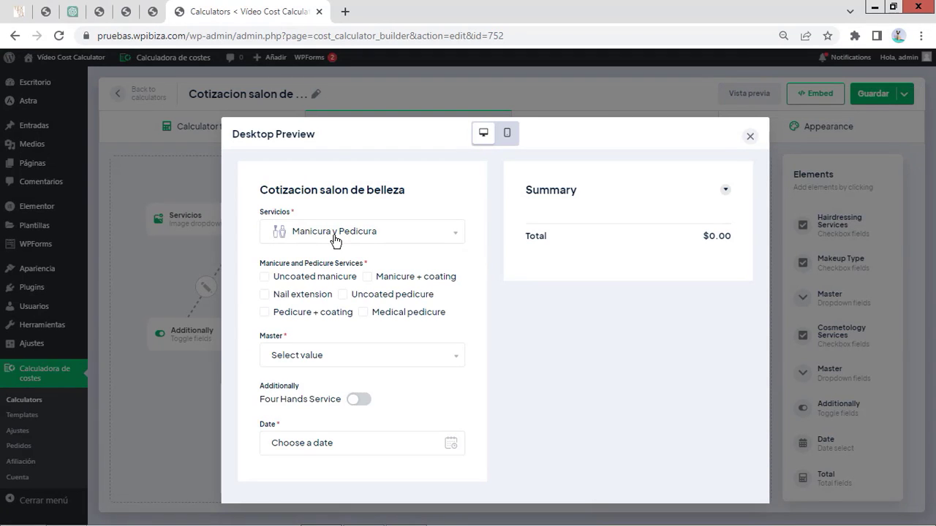
left_click(331, 234)
left_click(324, 353)
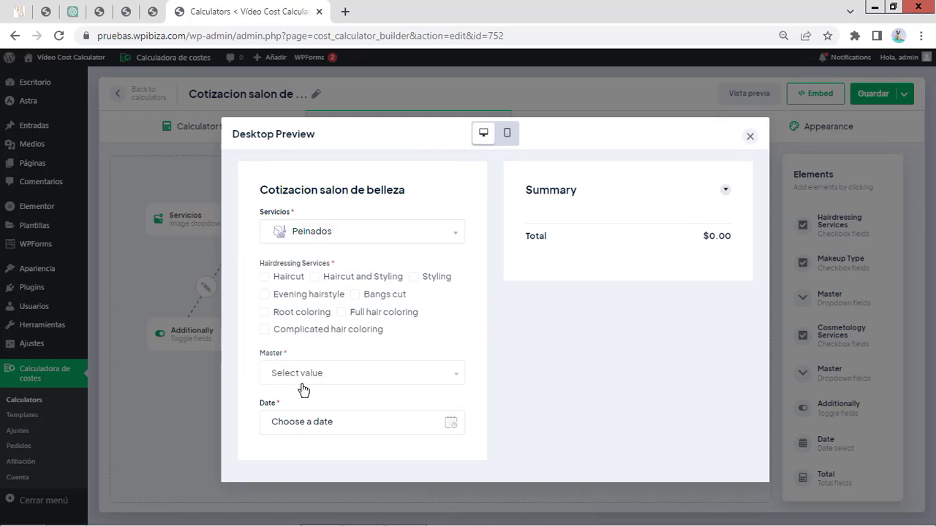
left_click(335, 235)
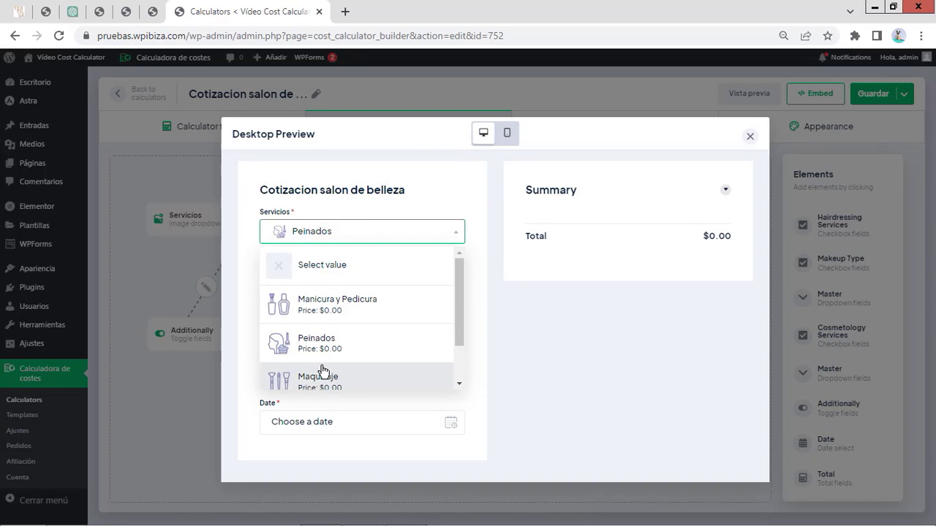
scroll(319, 372, "down", 1)
left_click(322, 380)
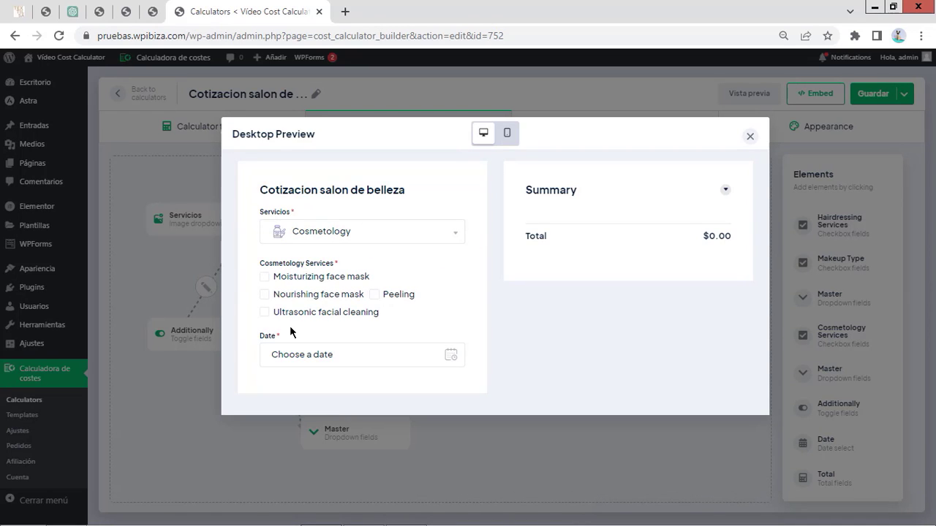
left_click(750, 137)
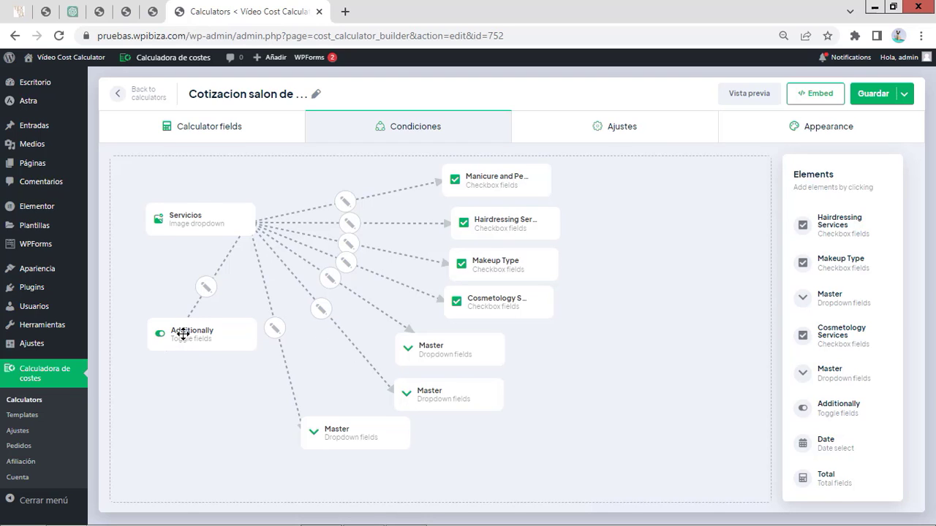
left_click(205, 288)
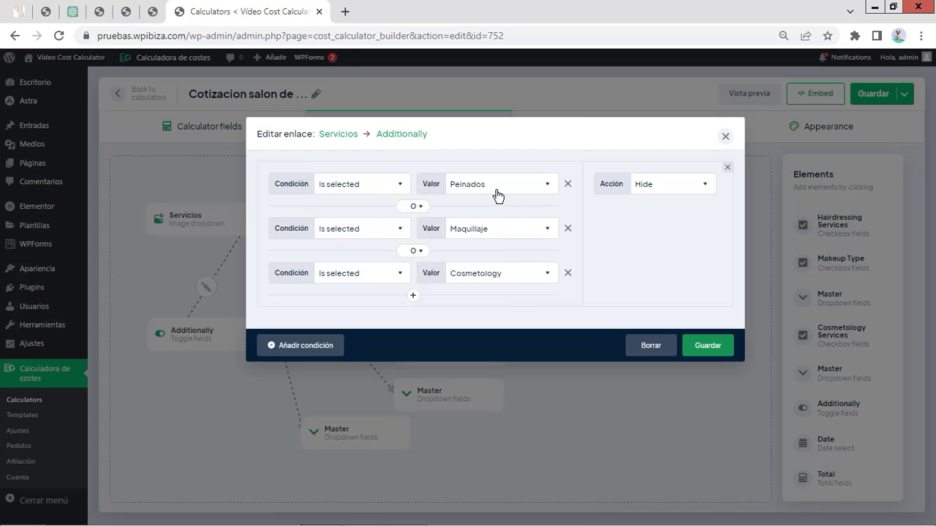
left_click(724, 136)
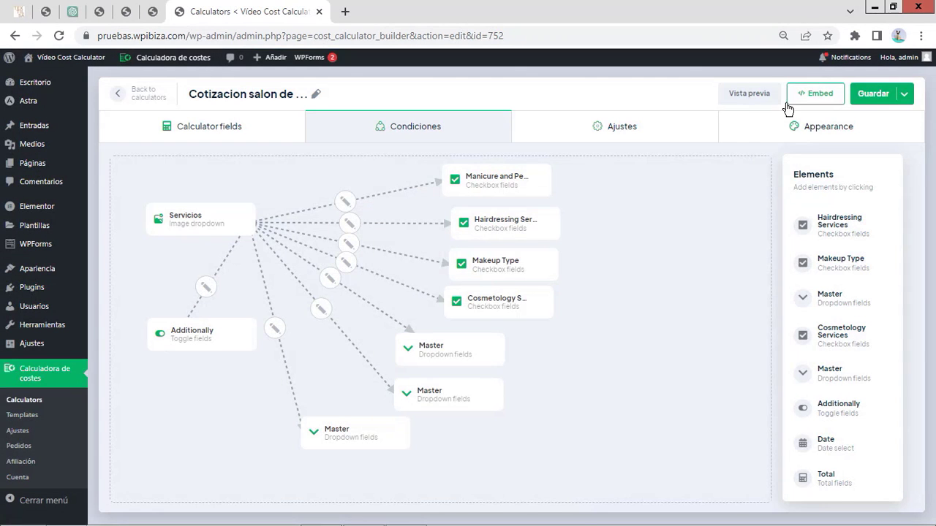
left_click(751, 94)
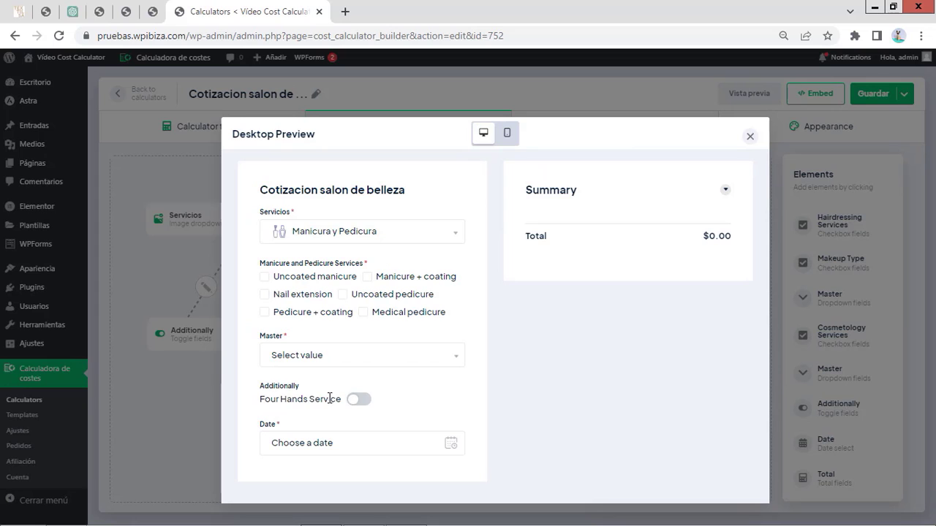
left_click(355, 234)
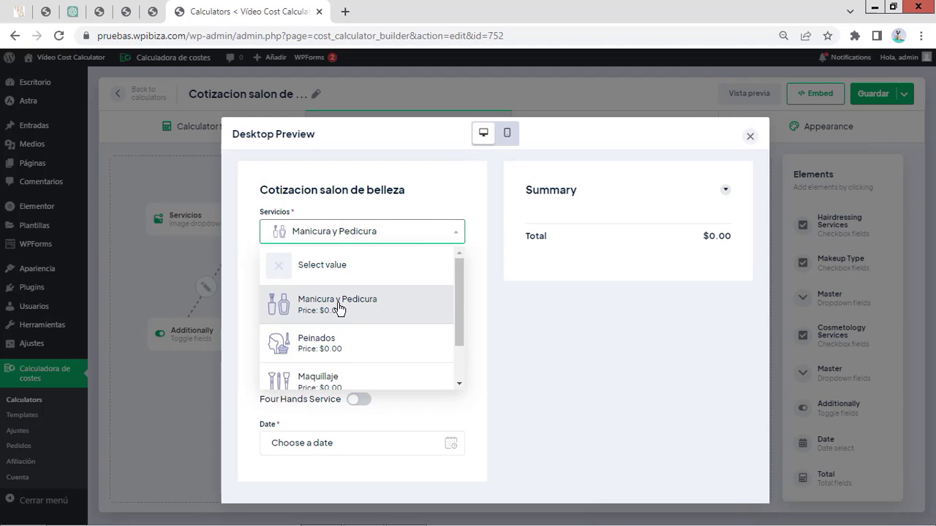
left_click(355, 357)
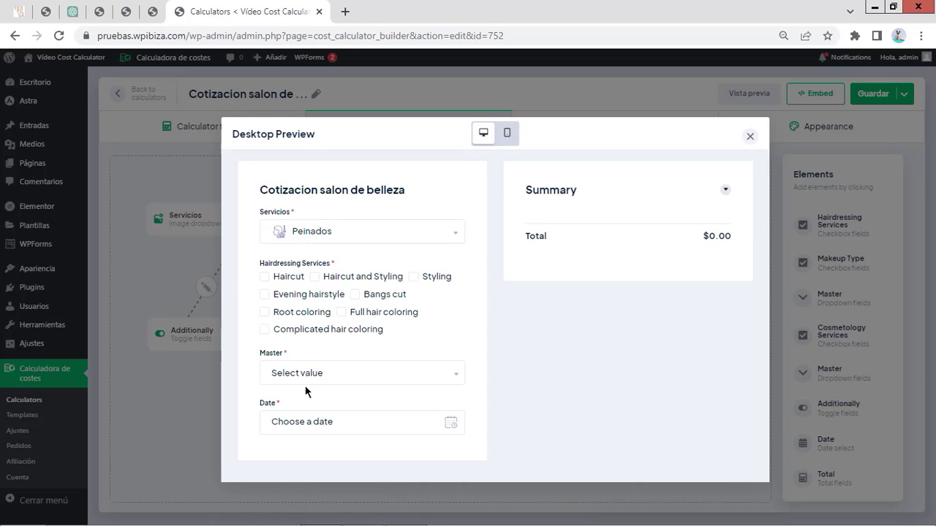
left_click(752, 139)
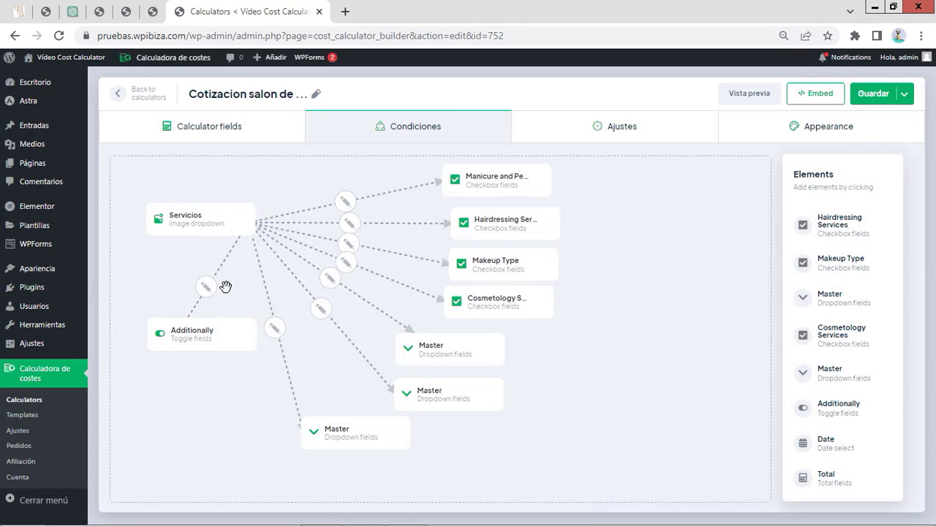
Step: Re-save the Servicios → Additionally link with its three O-joined conditions, discarding an added fourth row
left_click(204, 287)
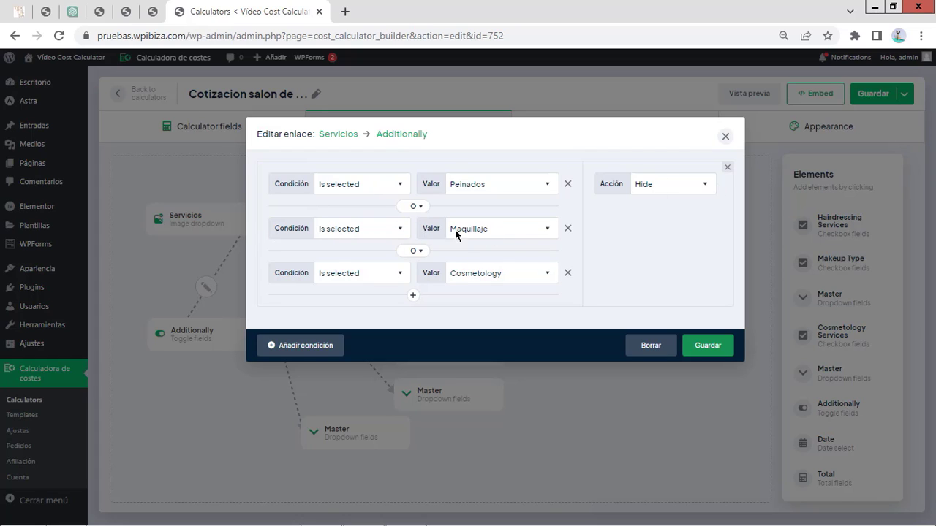
left_click(417, 207)
left_click(419, 206)
left_click(419, 207)
left_click(414, 296)
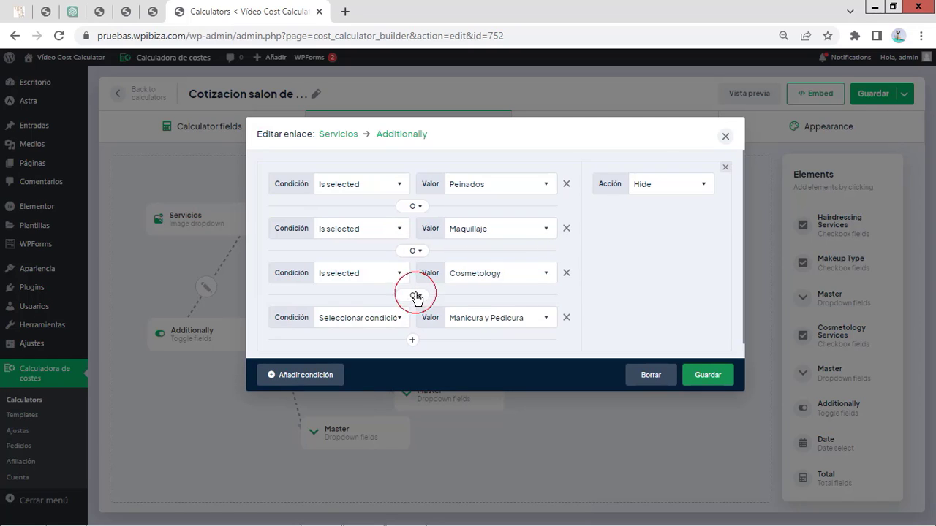
left_click(566, 318)
left_click(707, 345)
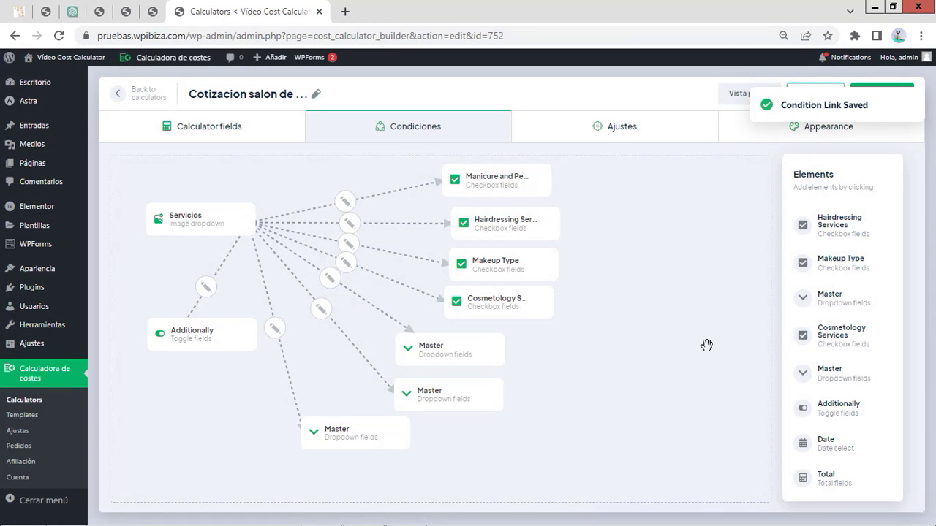
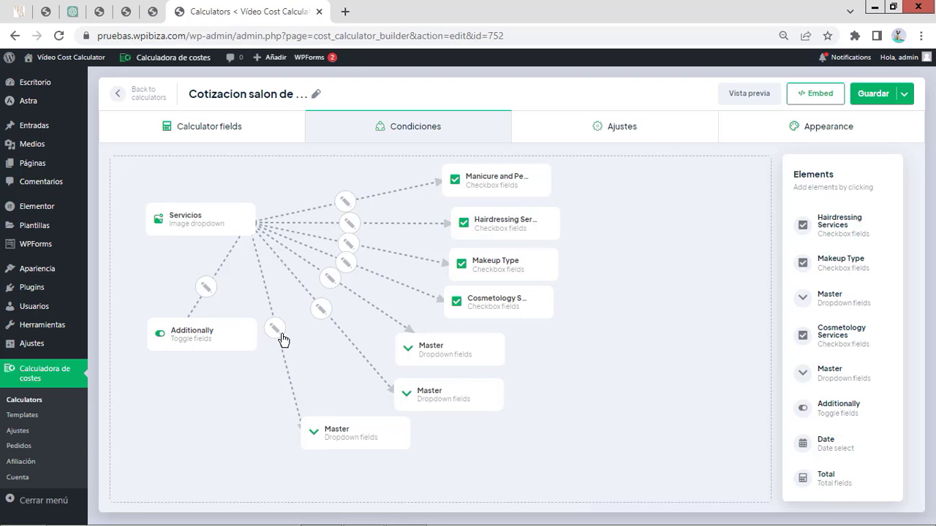
Step: Save the salon quote calculator's conditions and switch to its Ajustes tab
left_click(877, 96)
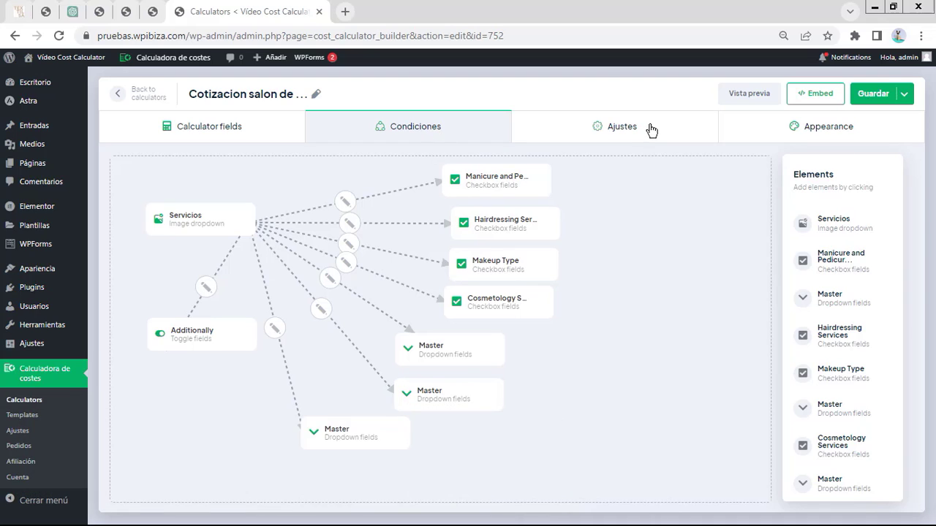
left_click(623, 139)
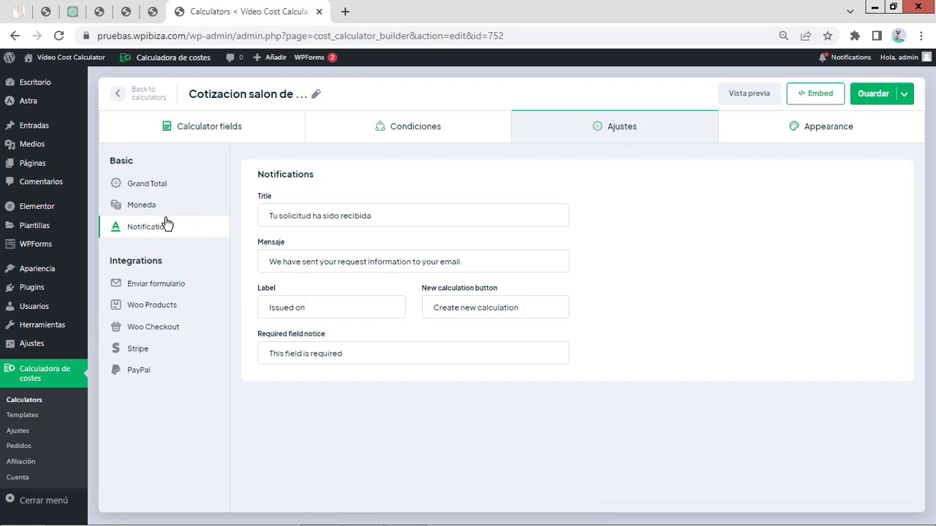
Step: In Grand Total settings, switch Zero Values off and Show Composition in Grand Total on
left_click(155, 184)
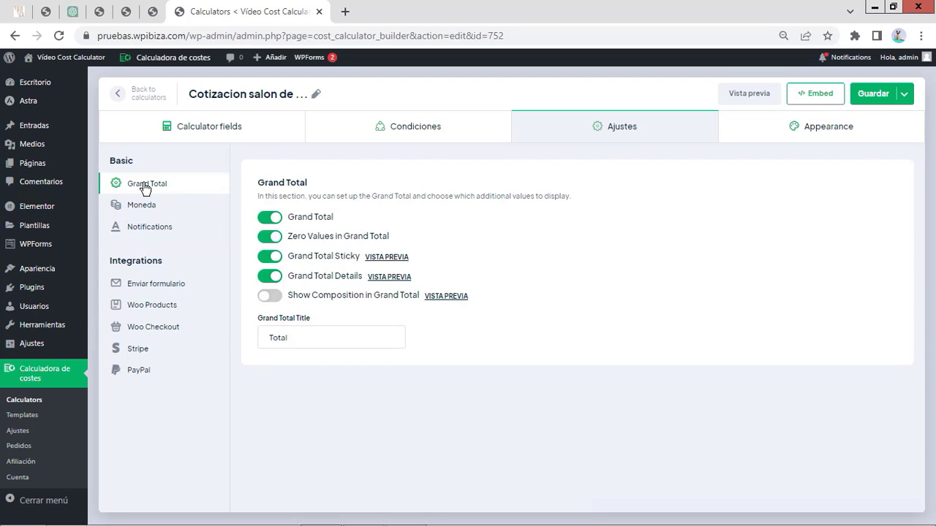
left_click(272, 237)
left_click(274, 238)
left_click(271, 238)
mouse_move(390, 261)
mouse_move(386, 282)
left_click(269, 296)
Step: Check the 'Total' grand-total title, then review the Moneda and Notifications settings
mouse_move(468, 299)
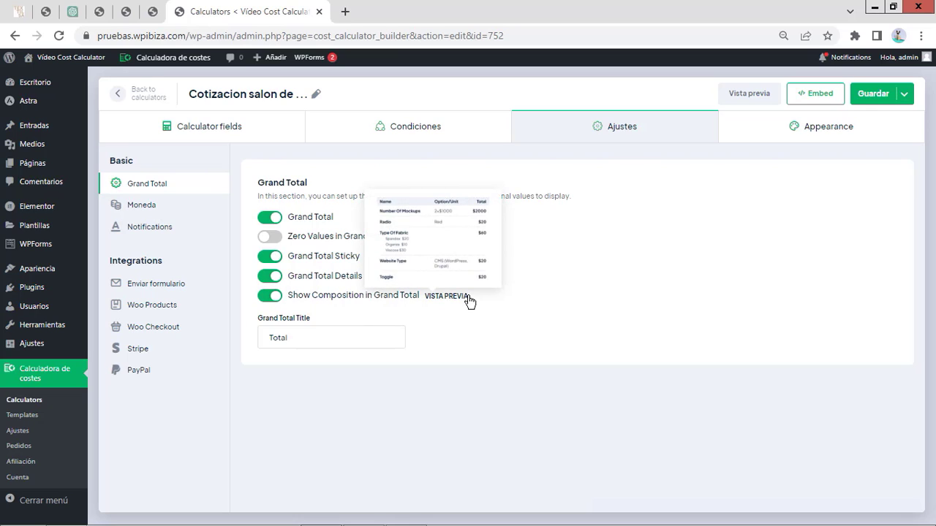
left_click_drag(329, 338, 251, 349)
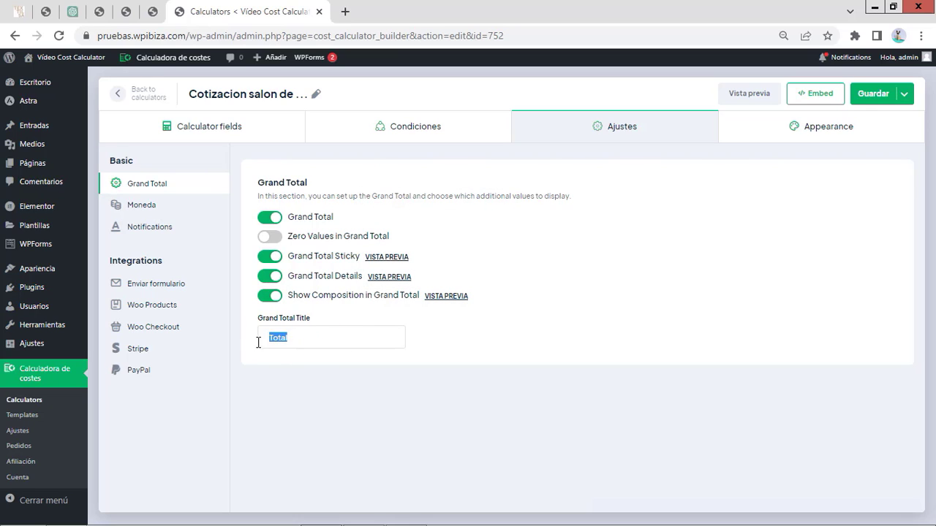
left_click(139, 205)
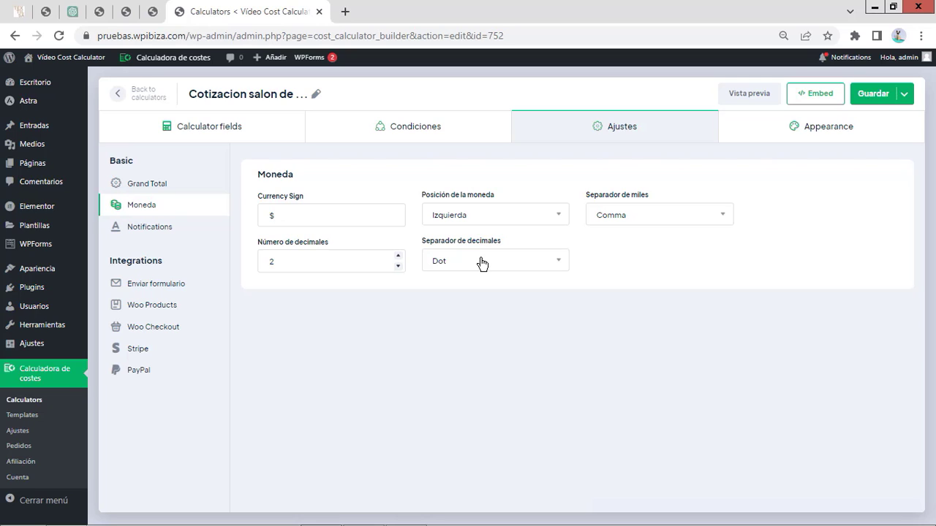
left_click(161, 227)
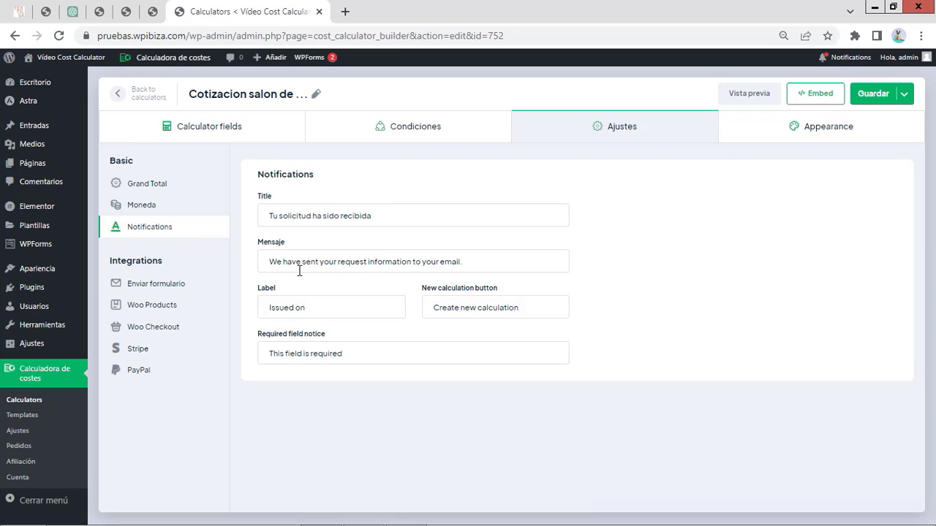
Step: Set the new-calculation button to 'Crear cotización' and required notice to 'Este campo es requerido'
left_click_drag(268, 261, 472, 257)
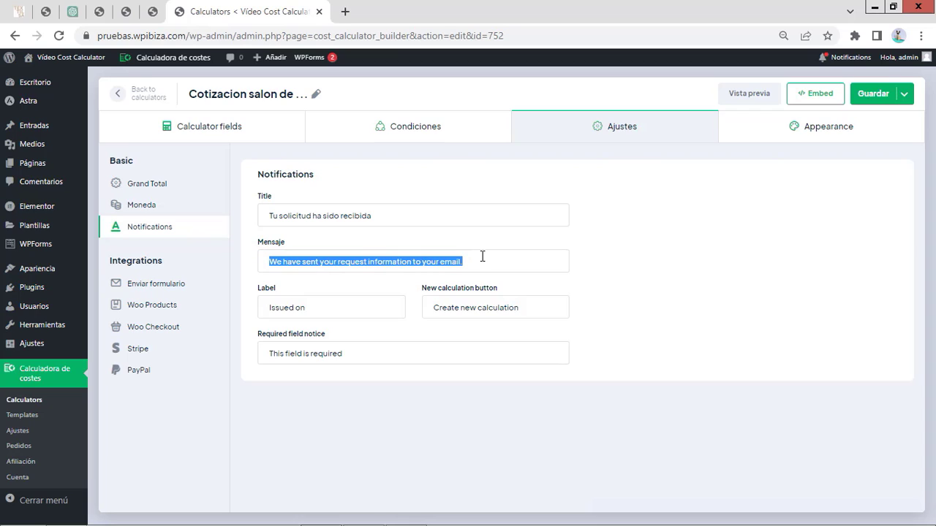
left_click_drag(310, 310, 271, 308)
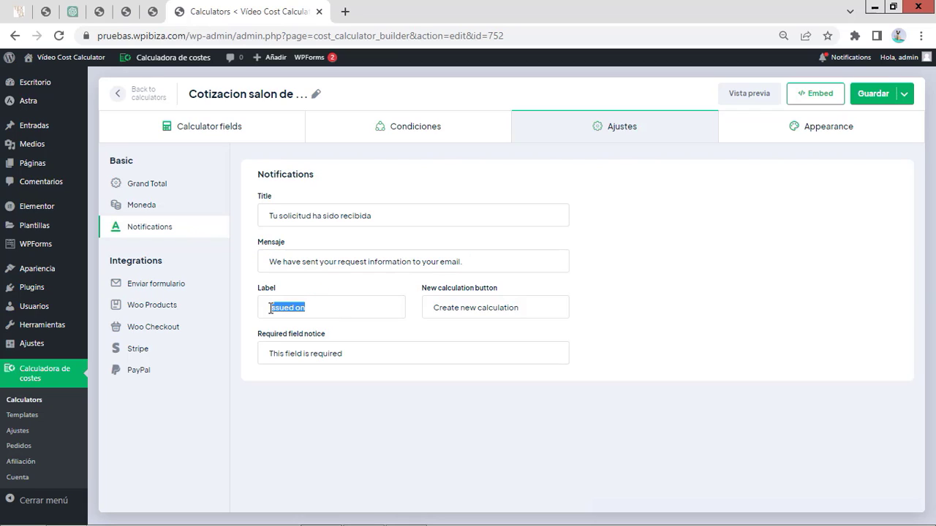
triple_click(536, 302)
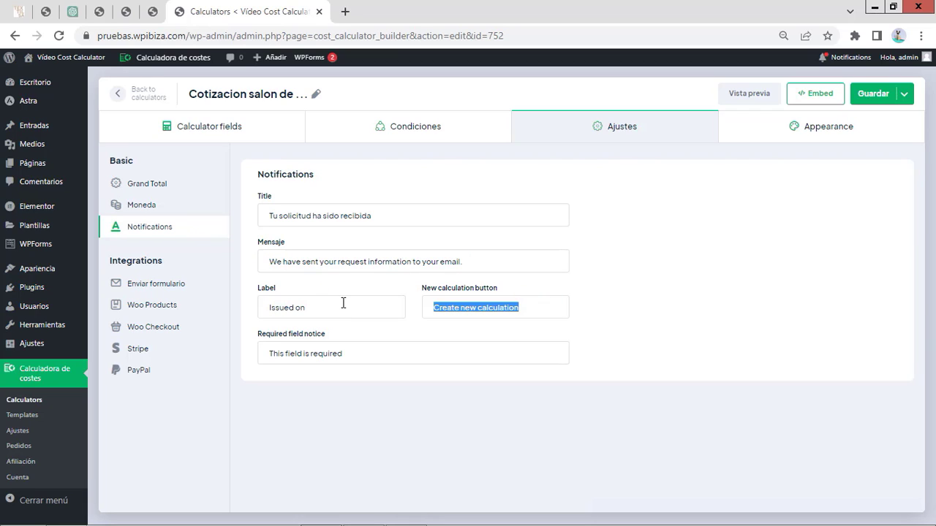
type("Crear")
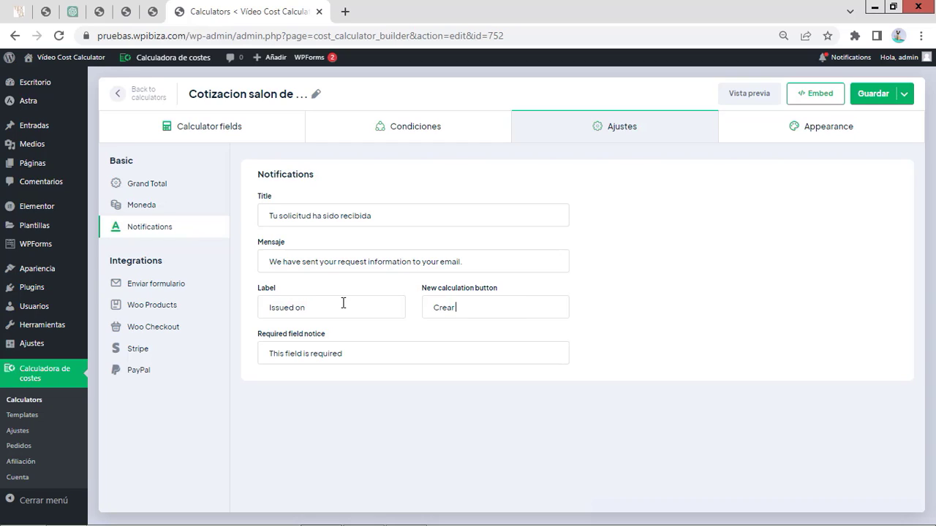
type(" cotización")
triple_click(430, 349)
type("Este camp")
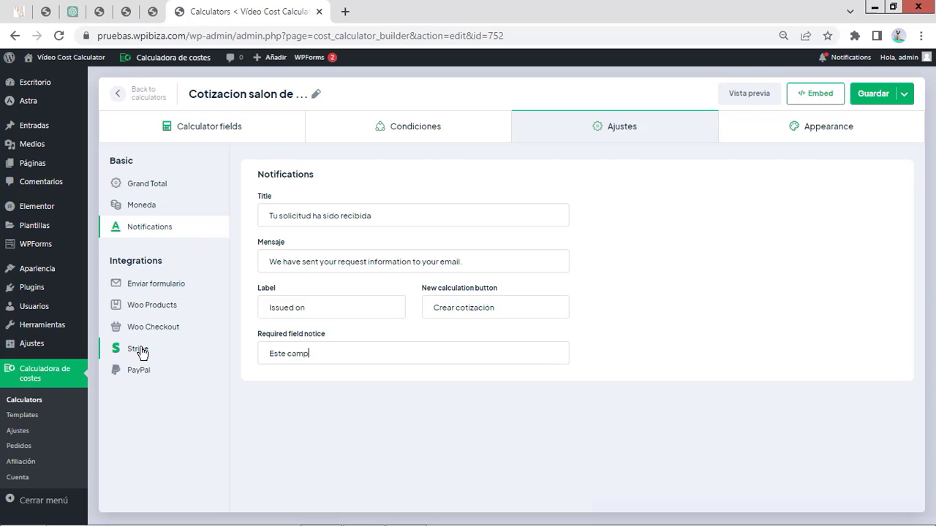
type("o es requerido")
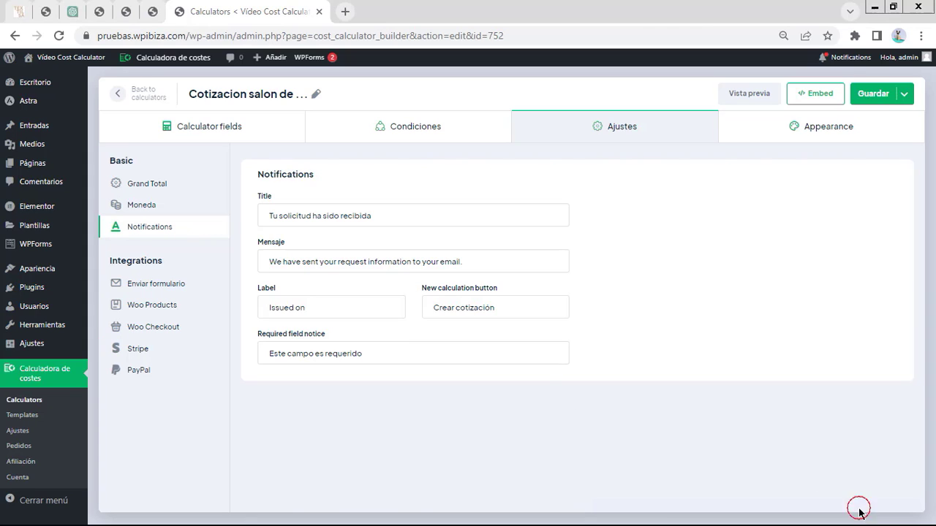
Step: Replace the label with 'emitido el' and the message with its Spanish translation, then save
key("shift+Tab")
key("shift+Tab")
triple_click(334, 307)
type("emitido el")
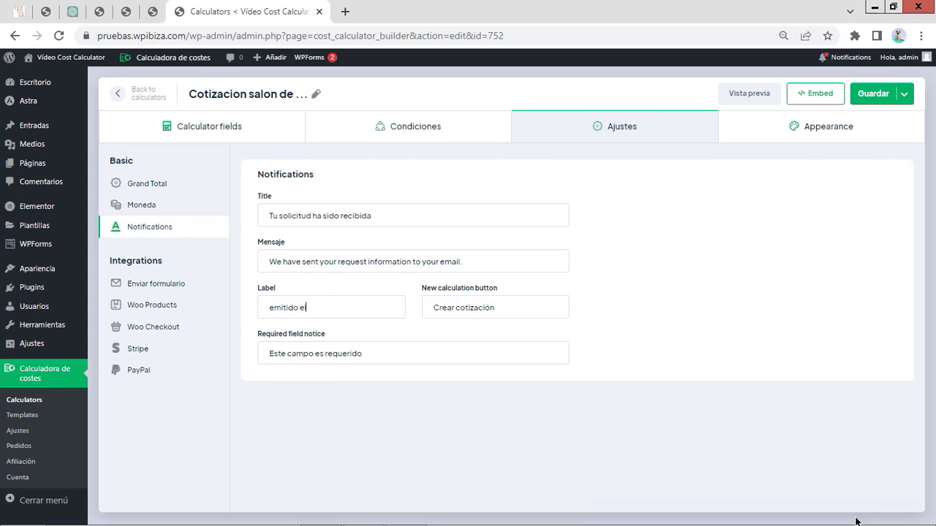
key("shift+Tab")
left_click(495, 261)
triple_click(495, 261)
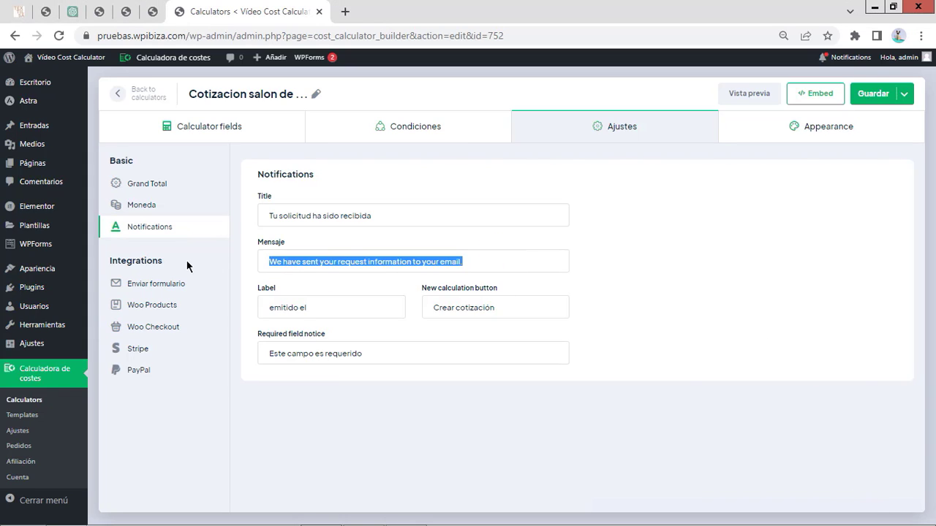
type("Hemos enviado la información de su solicitud a su correo electrónico.")
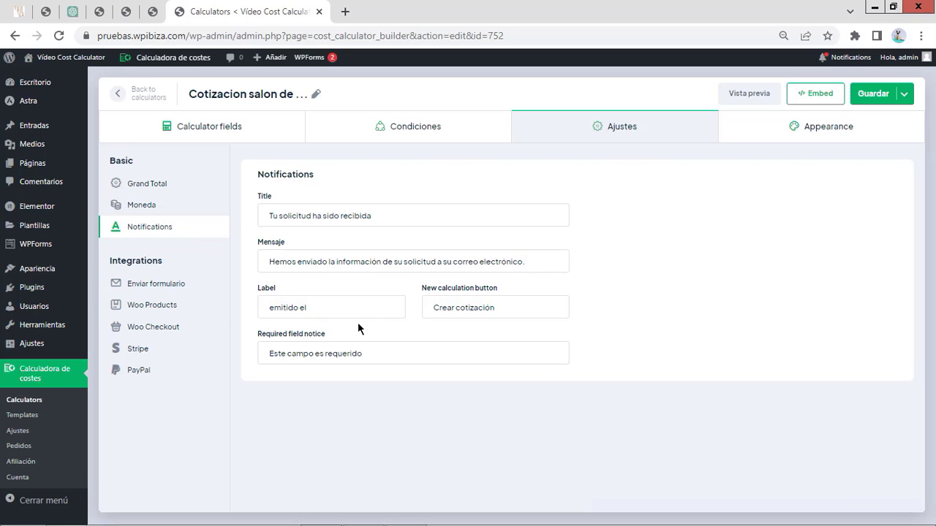
left_click(873, 98)
Step: View the Enviar formulario integration settings, then right-click Plugins' Añadir nuevo link
left_click(181, 285)
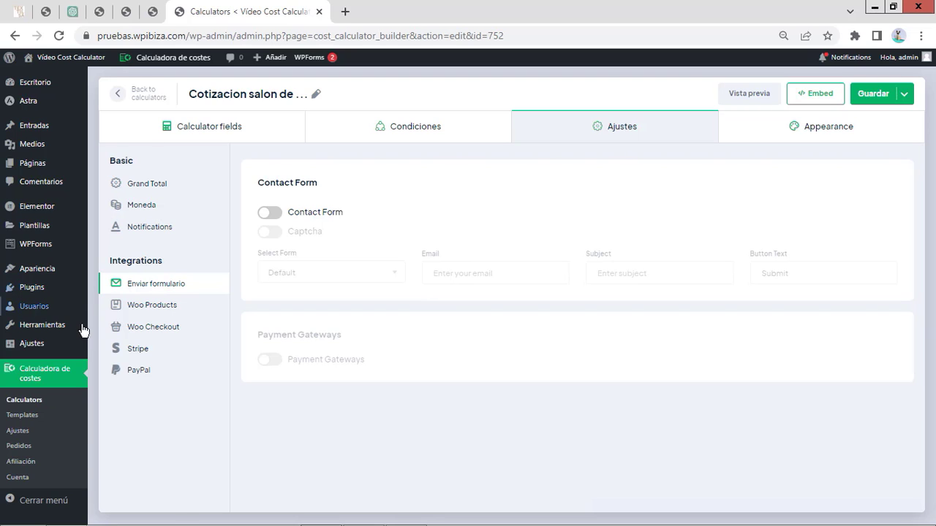
mouse_move(70, 294)
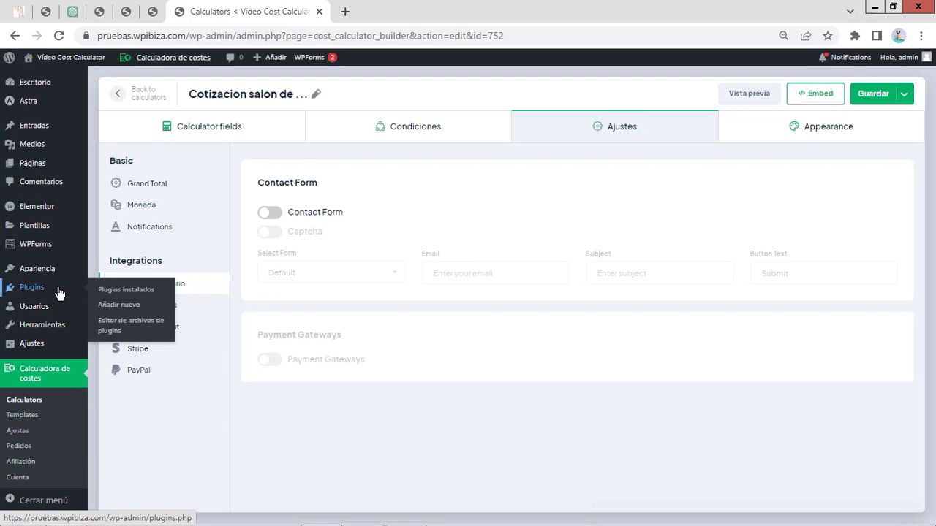
right_click(117, 304)
Step: Search 'contact form 7' in a new Añadir plugins tab, then install and activate it
left_click(175, 315)
left_click(393, 7)
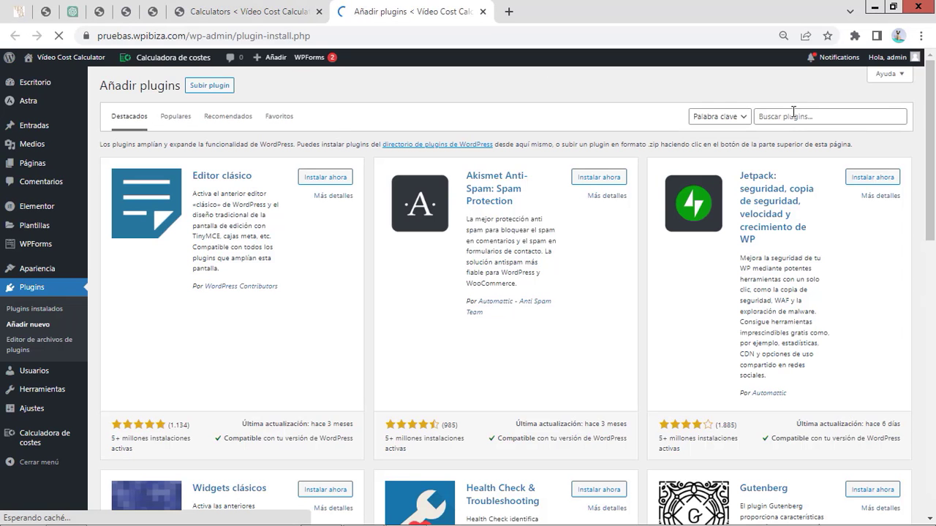
left_click(790, 114)
type("con")
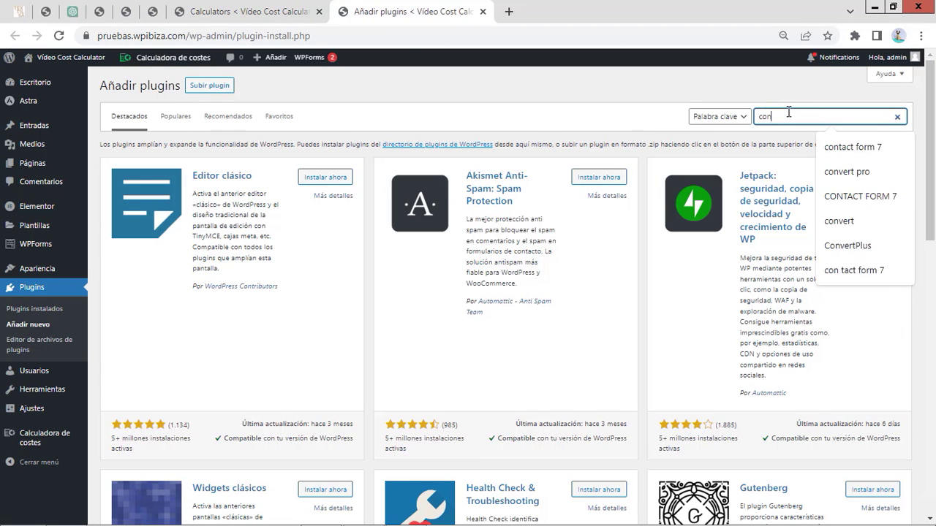
type("tact")
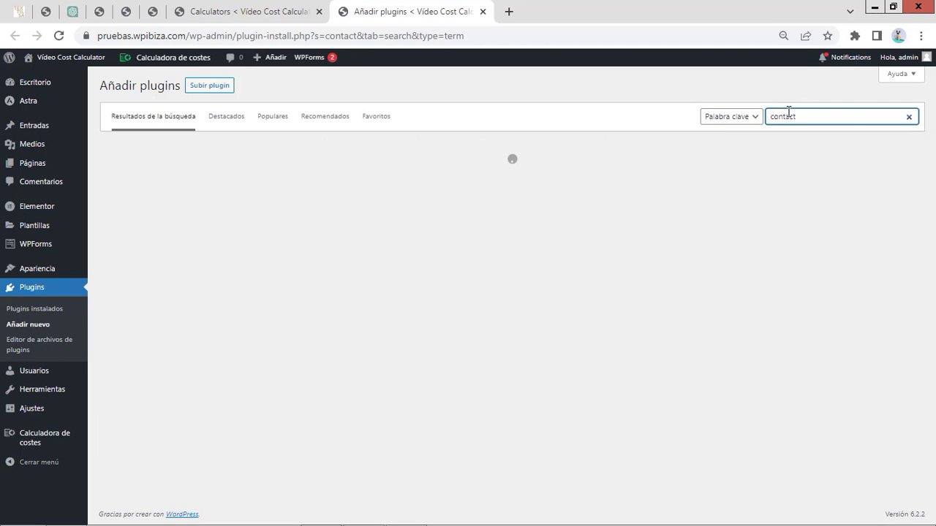
type(" form 7")
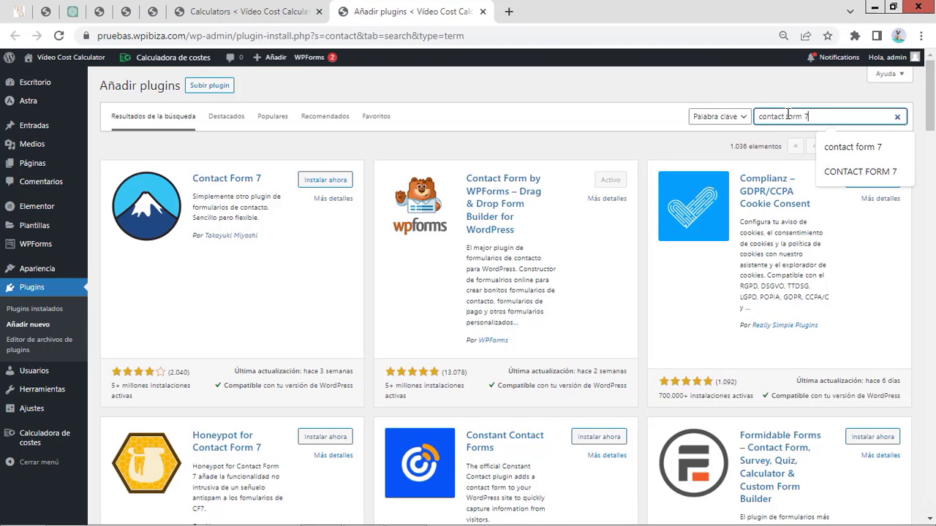
key("Return")
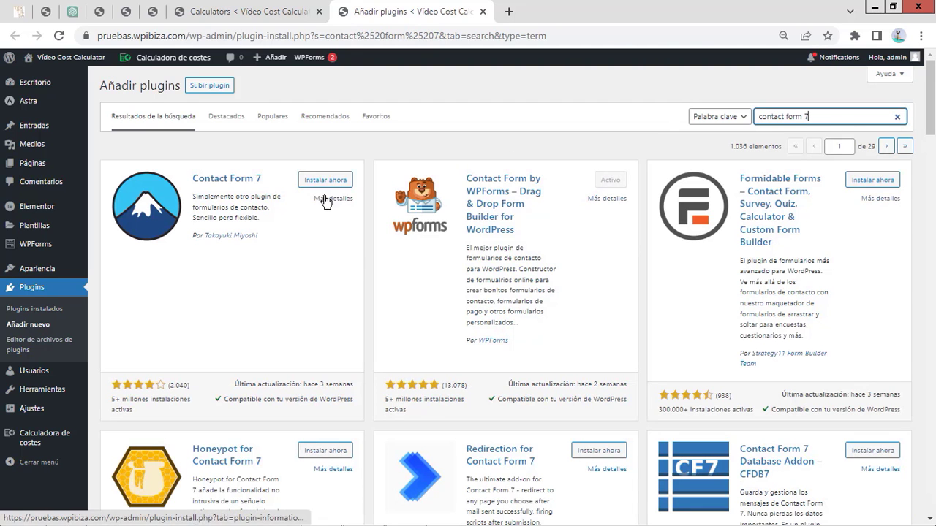
left_click(342, 180)
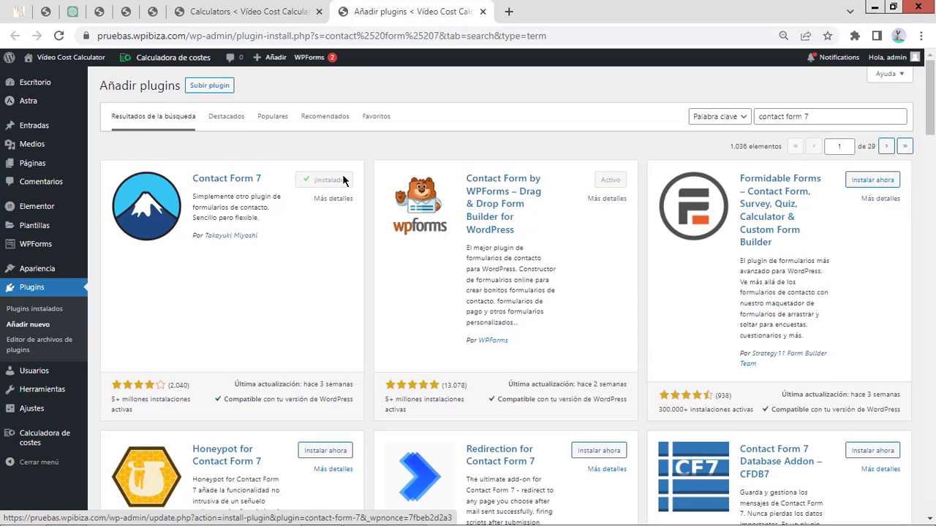
left_click(336, 186)
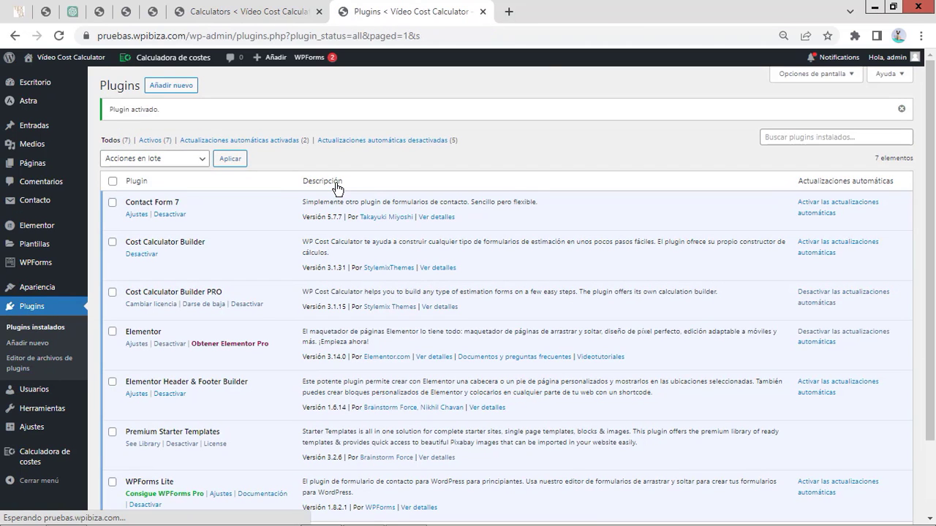
Step: Switch on the calculator's contact form with Default selected, save, and reload the editor
left_click(251, 10)
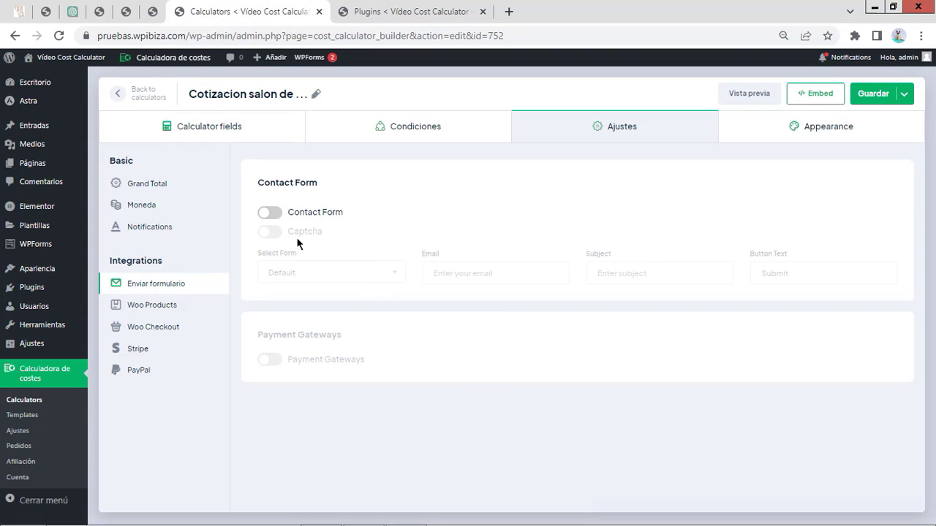
left_click(270, 214)
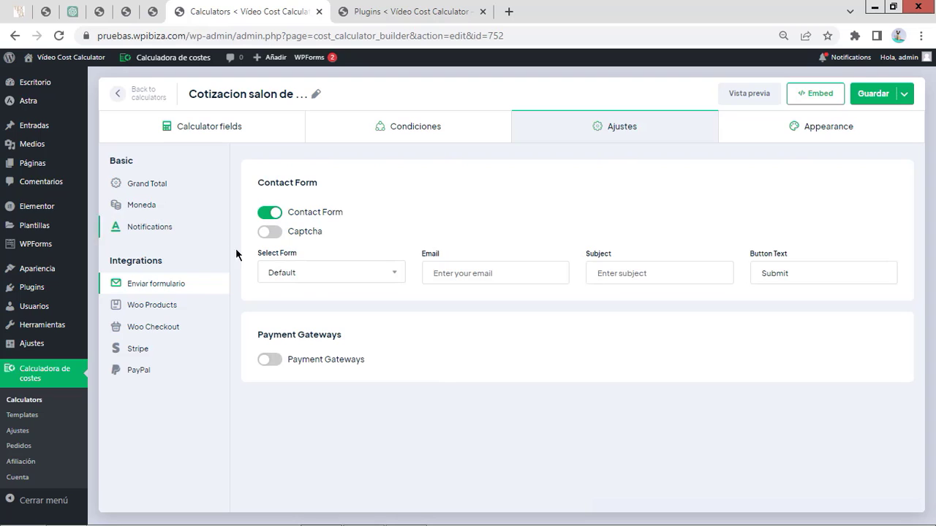
left_click(328, 272)
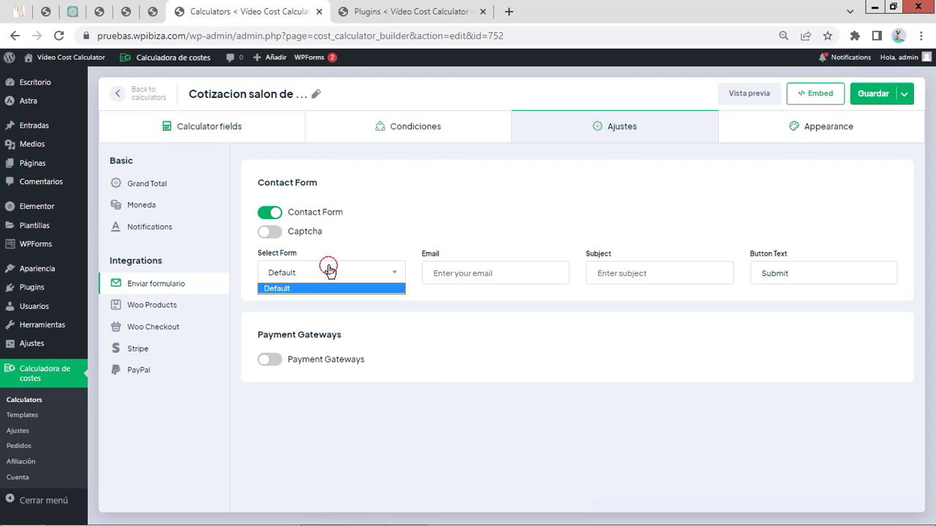
left_click(533, 380)
left_click(871, 98)
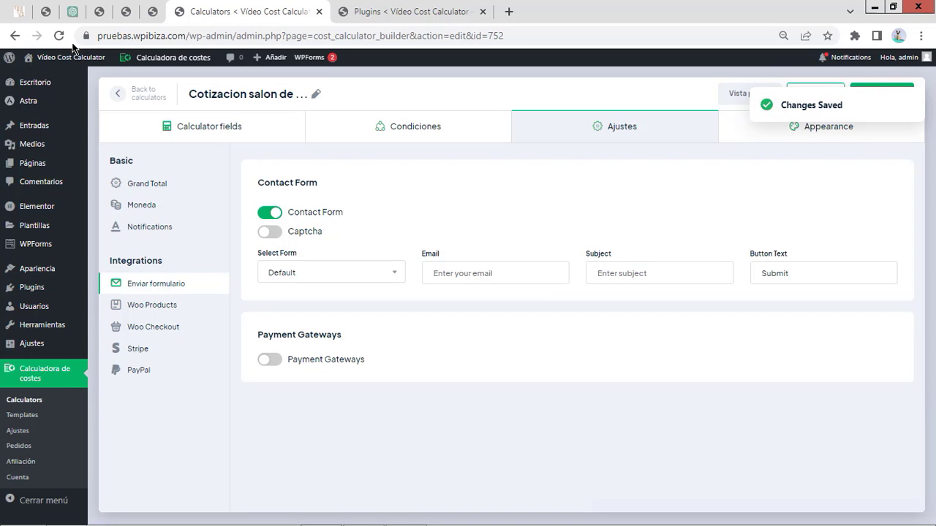
left_click(59, 36)
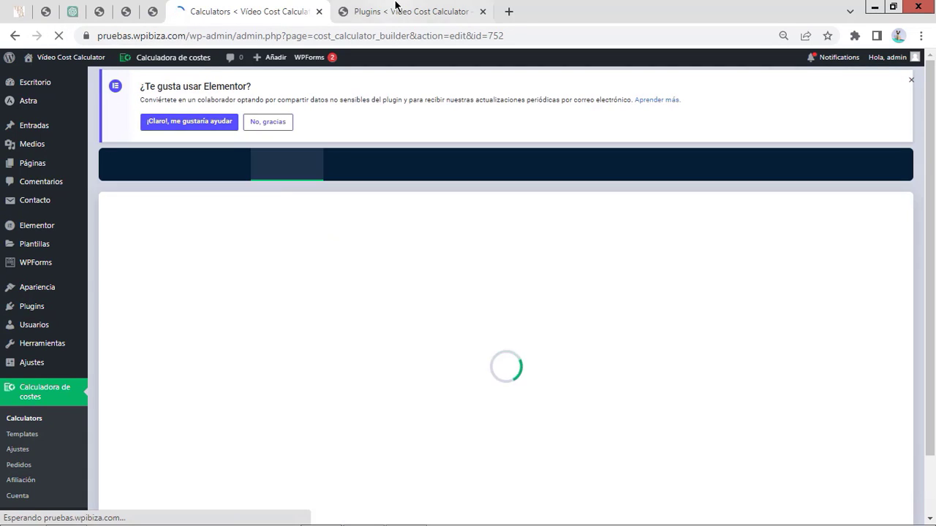
left_click(393, 9)
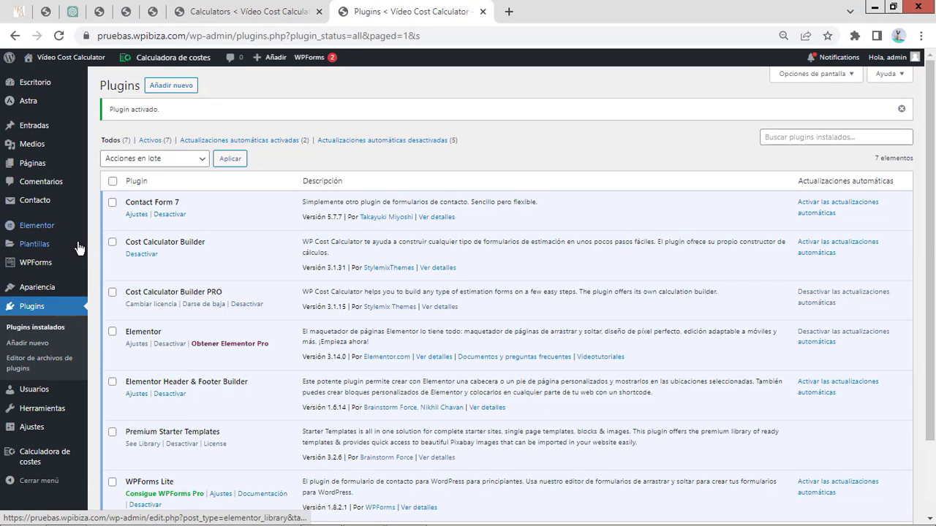
Step: Check Contacto > Formularios de contacto, then return to the calculator's Ajustes > Enviar formulario settings
mouse_move(42, 202)
left_click(139, 208)
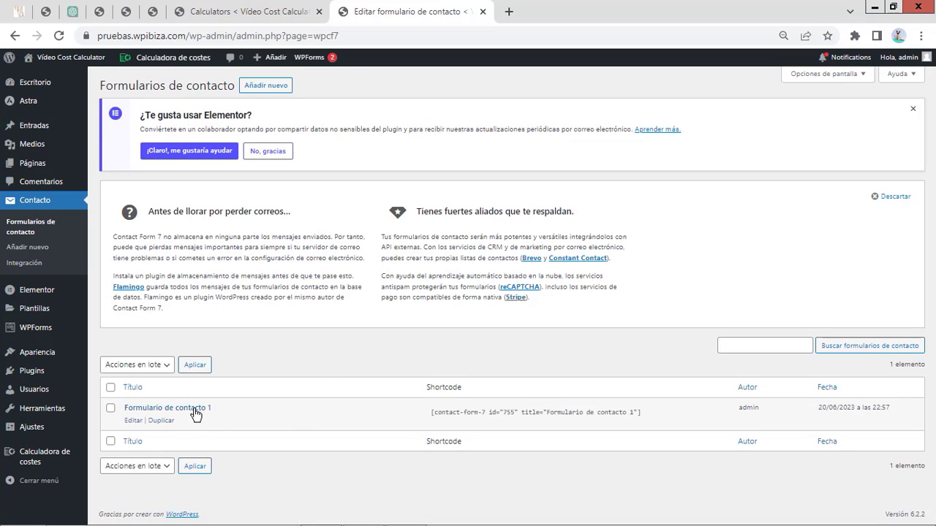
left_click(242, 11)
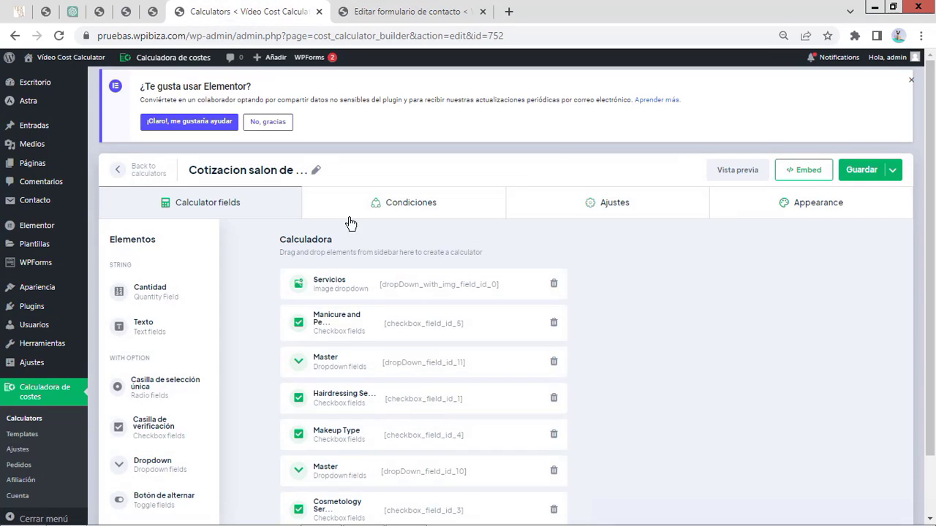
left_click(627, 210)
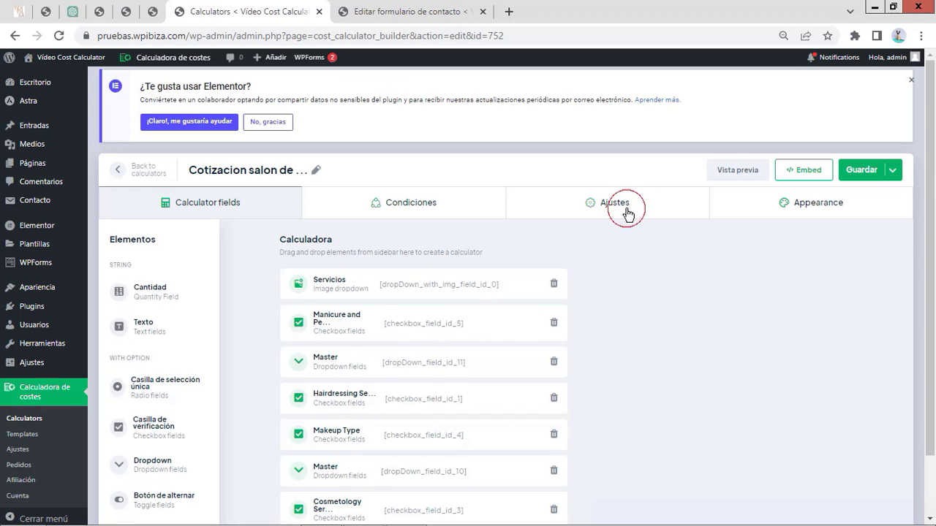
scroll(432, 335, "down", 1)
left_click(155, 292)
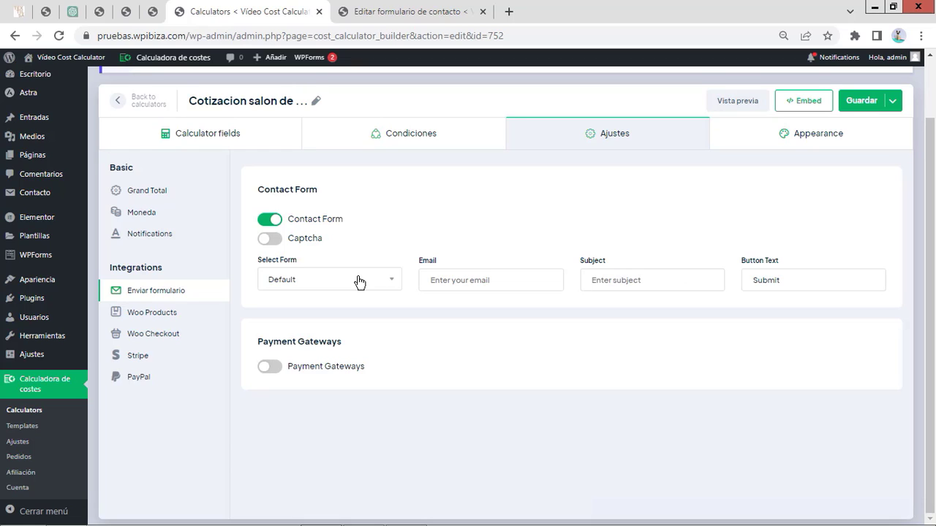
Step: Select Formulario de contacto 1 and change the message greeting from 'Dear' to 'Hola'
left_click(369, 285)
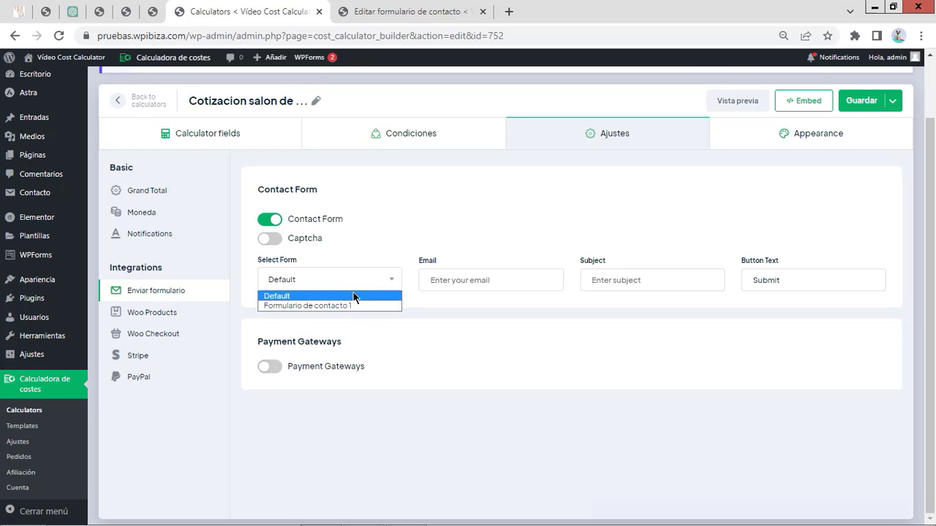
left_click(347, 307)
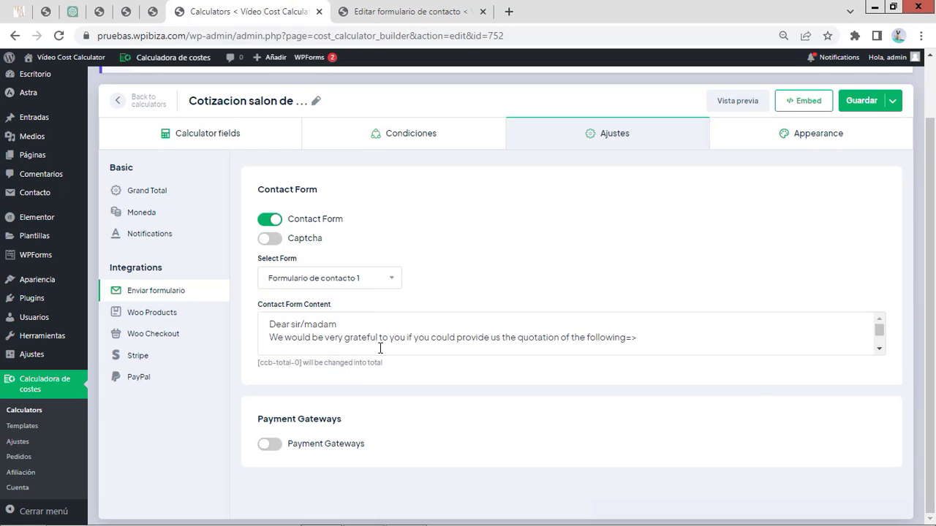
left_click(347, 338)
left_click_drag(287, 324, 243, 319)
left_click(286, 324)
scroll(882, 352, "down", 3)
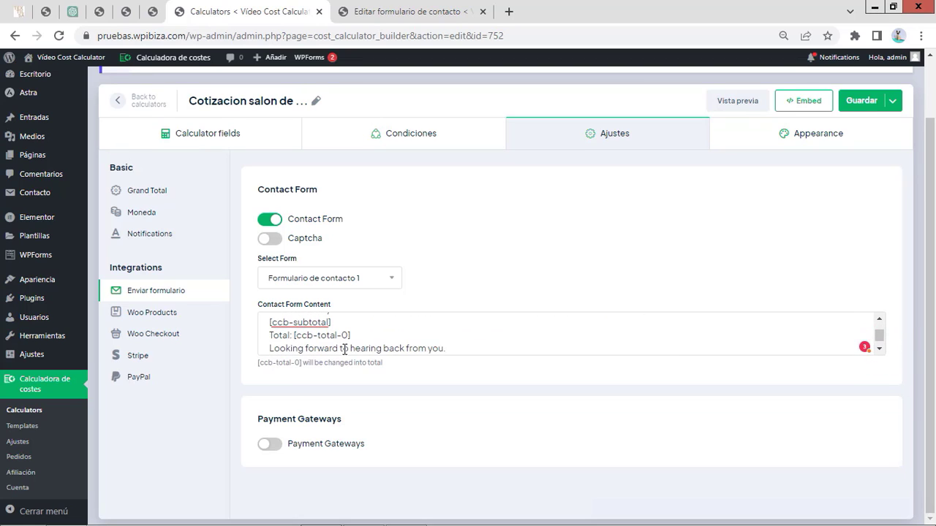
scroll(347, 350, "up", 3)
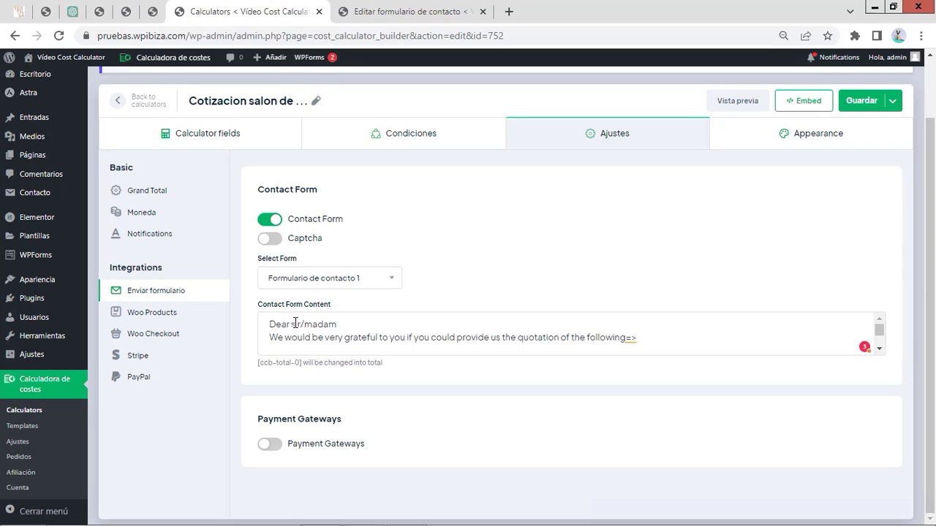
left_click_drag(291, 324, 257, 330)
type("Hola")
Step: Switch on Captcha for the contact form and save the calculator
scroll(621, 342, "down", 1)
scroll(621, 341, "down", 1)
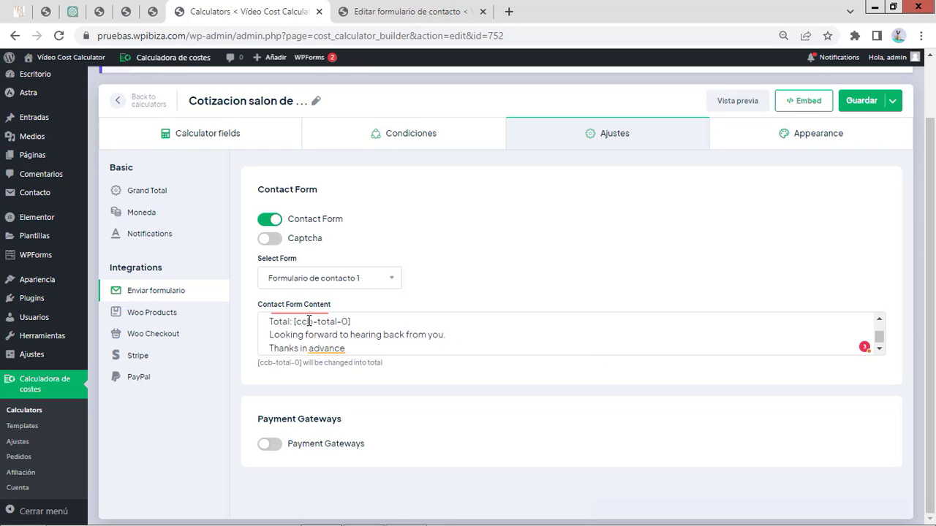
left_click(345, 348)
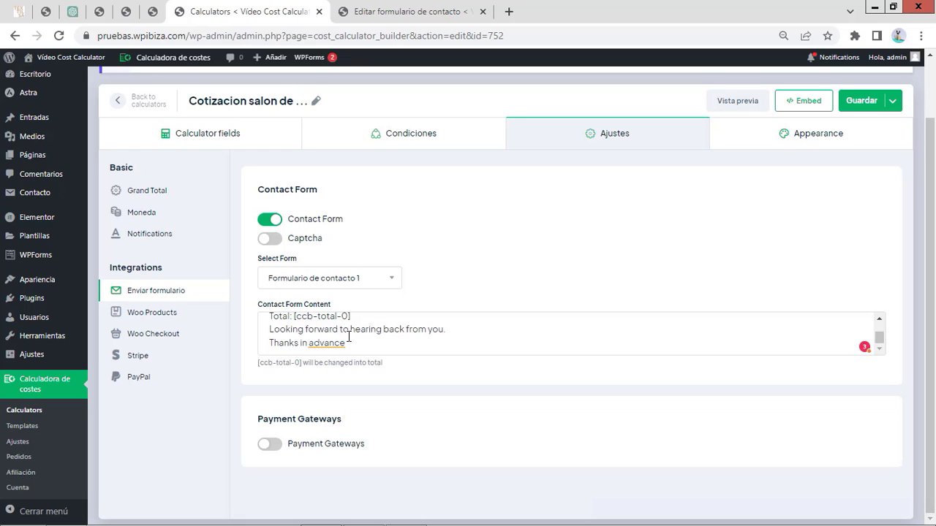
left_click(264, 240)
left_click(860, 102)
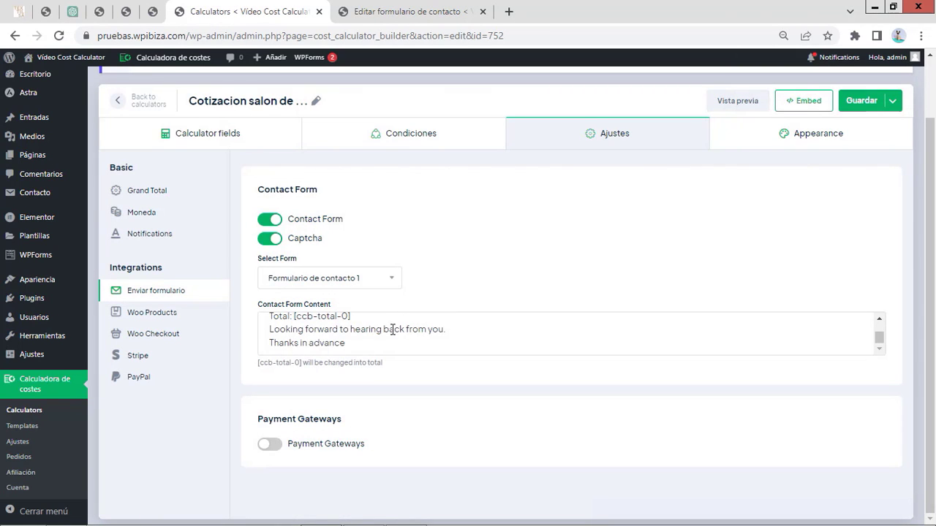
Step: Toggle payment gateways on and back off, saving the calculator each time
left_click(268, 448)
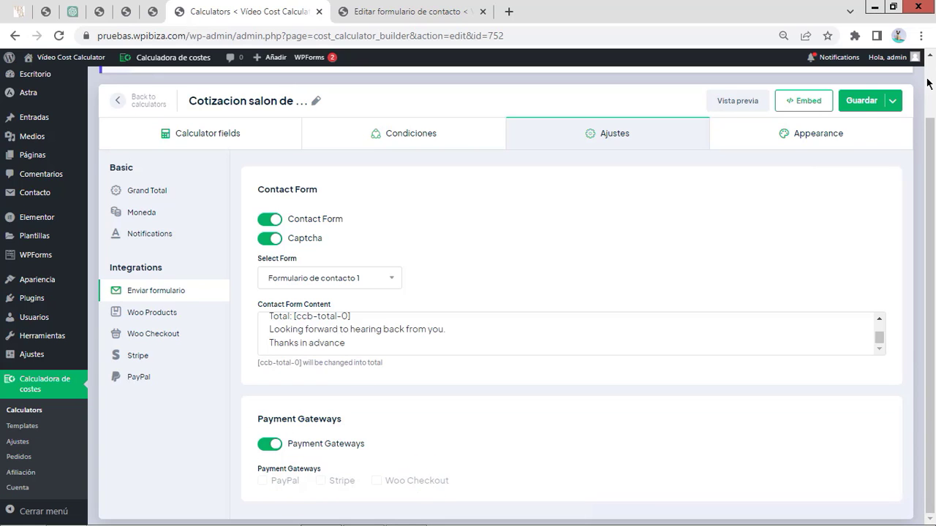
left_click(867, 103)
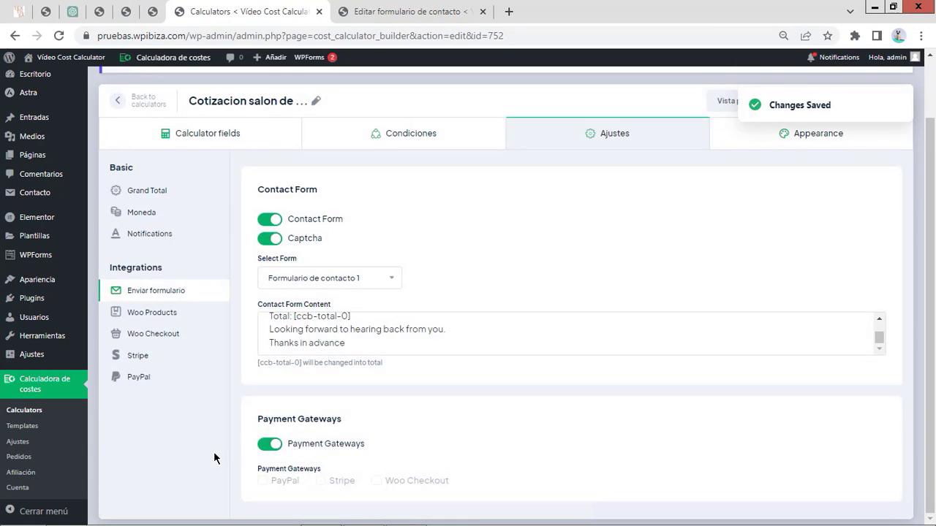
left_click(270, 444)
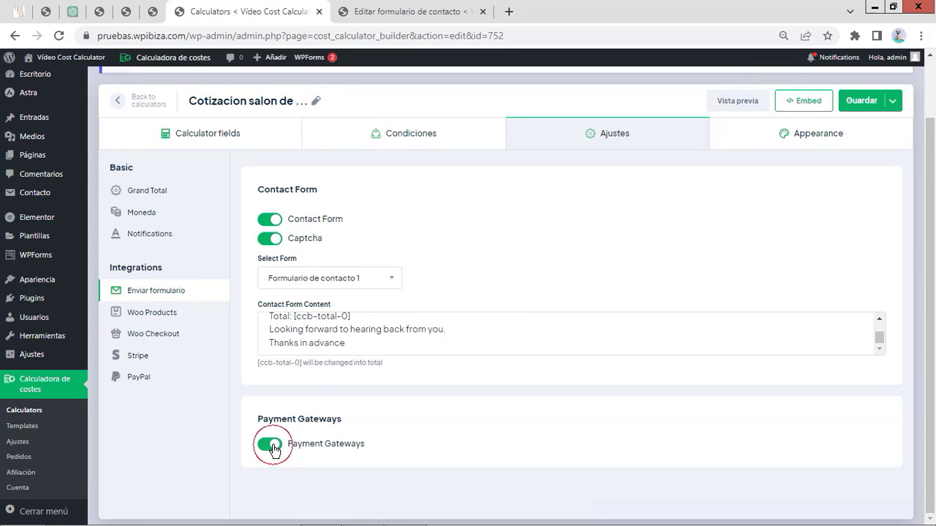
left_click(854, 101)
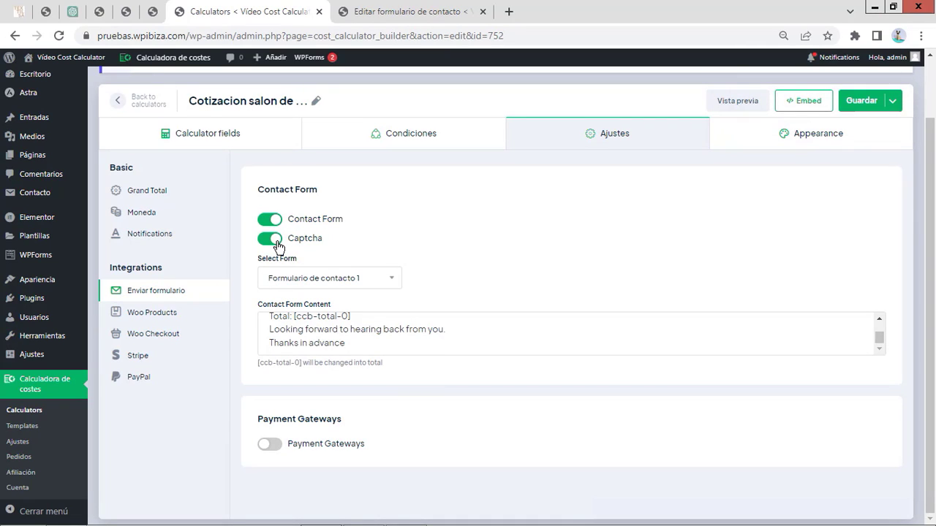
left_click(148, 315)
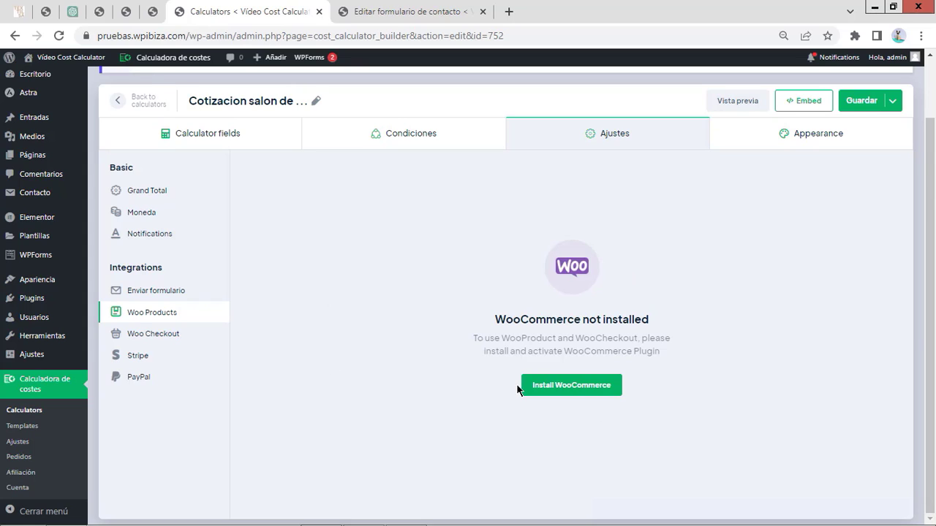
Step: Look at the Woo Checkout and Woo Products integrations, then bring up the Stripe settings
left_click(144, 340)
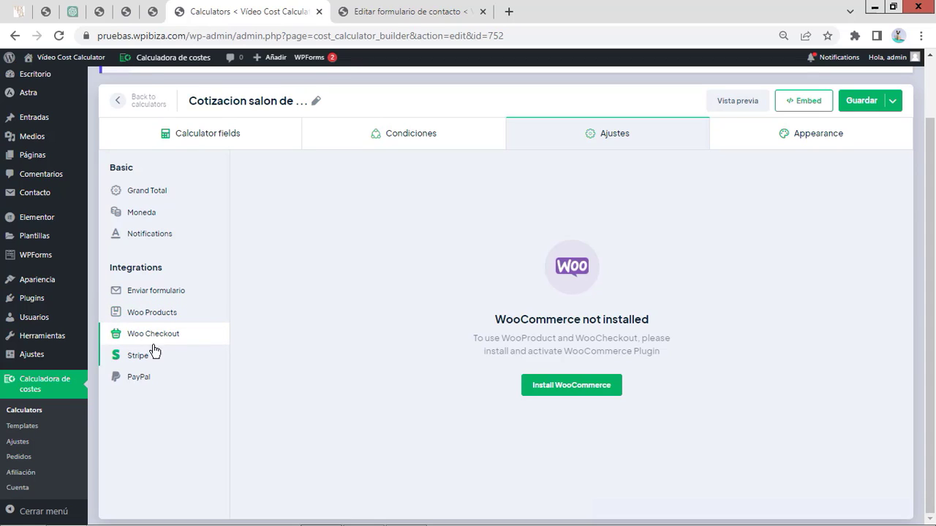
left_click(150, 313)
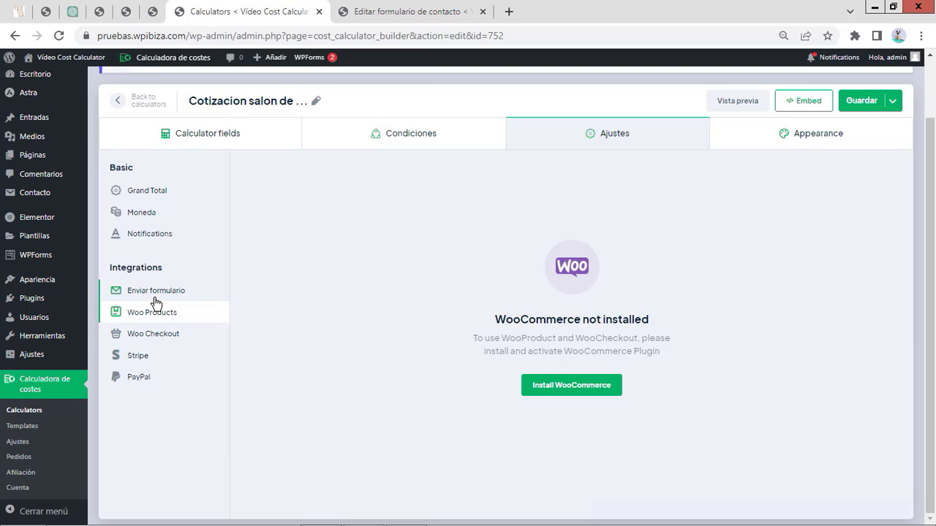
left_click(132, 361)
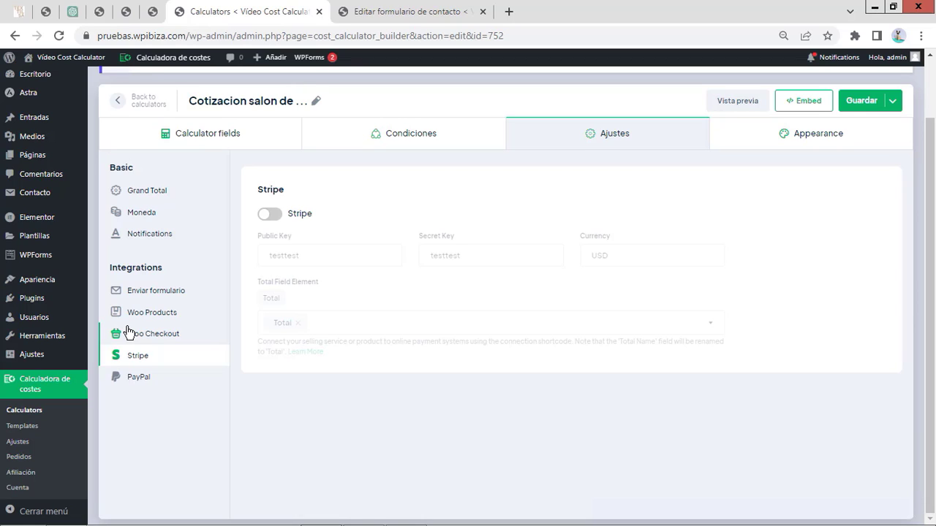
Step: Enable Stripe and PayPal payments, keeping PayPal's Account Type on Sandbox
left_click(271, 215)
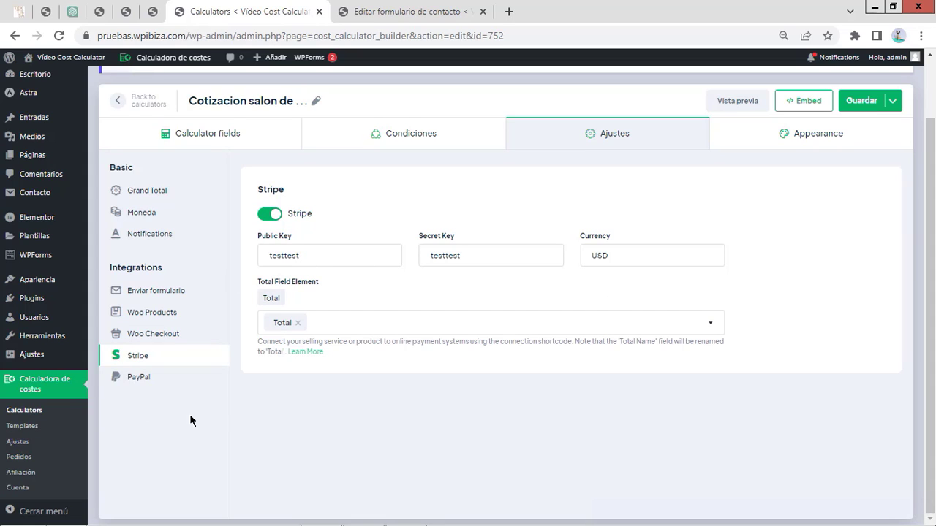
left_click(130, 377)
left_click(269, 217)
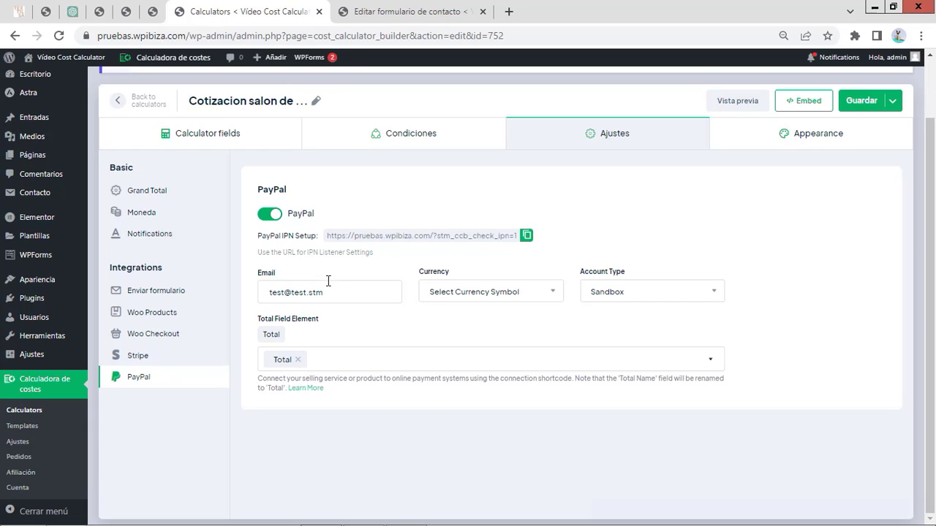
left_click_drag(353, 292, 206, 299)
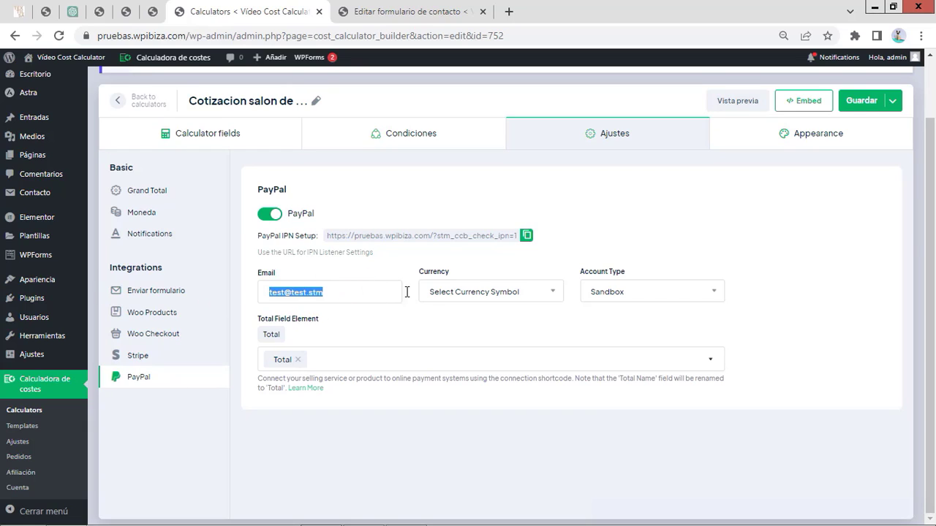
left_click(617, 296)
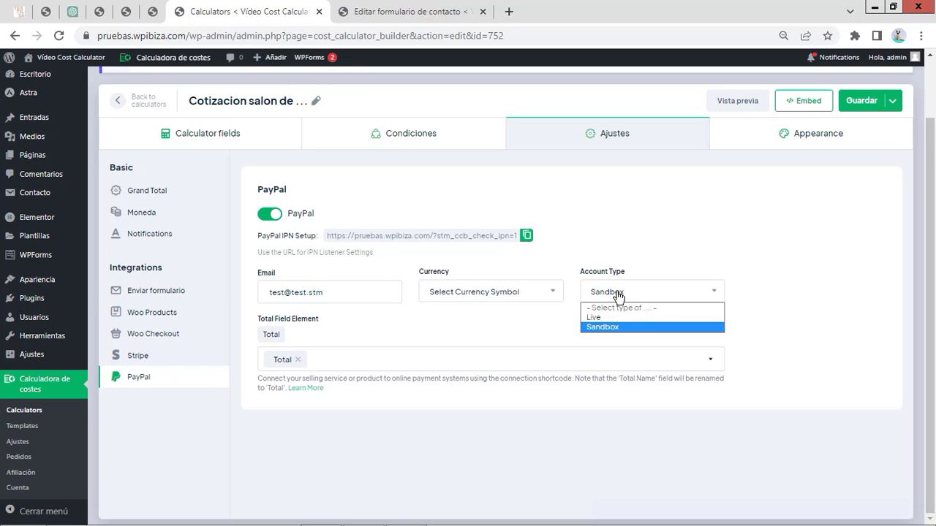
left_click(419, 339)
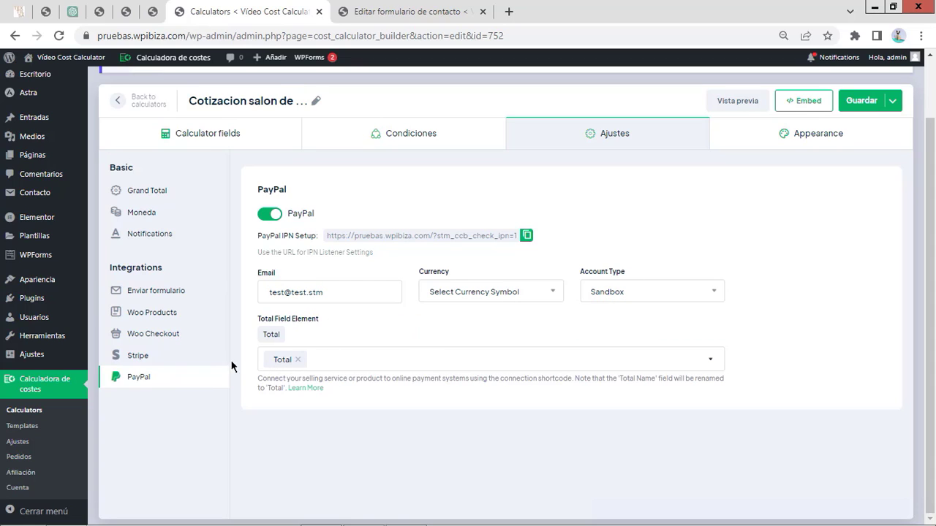
Step: Save the calculator with Stripe keys entered and PayPal on in Sandbox mode, checking Embed options
left_click(865, 102)
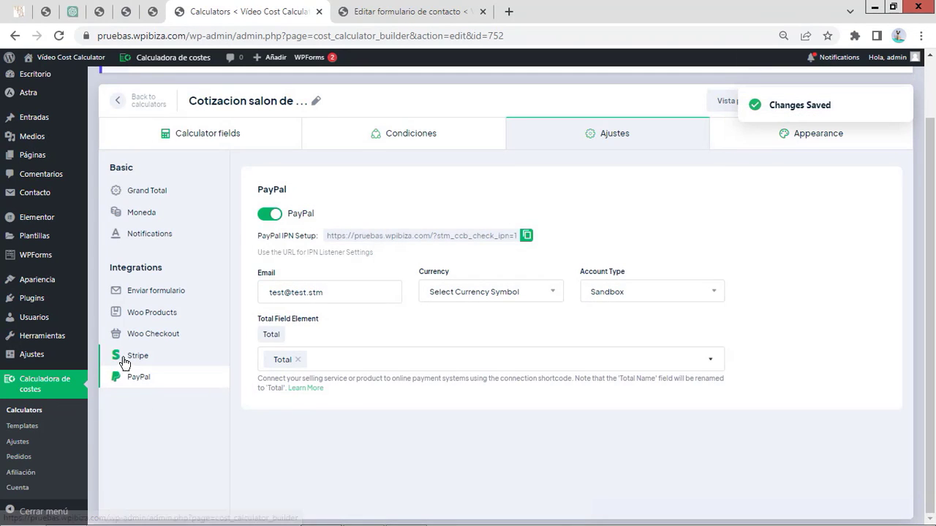
left_click(126, 354)
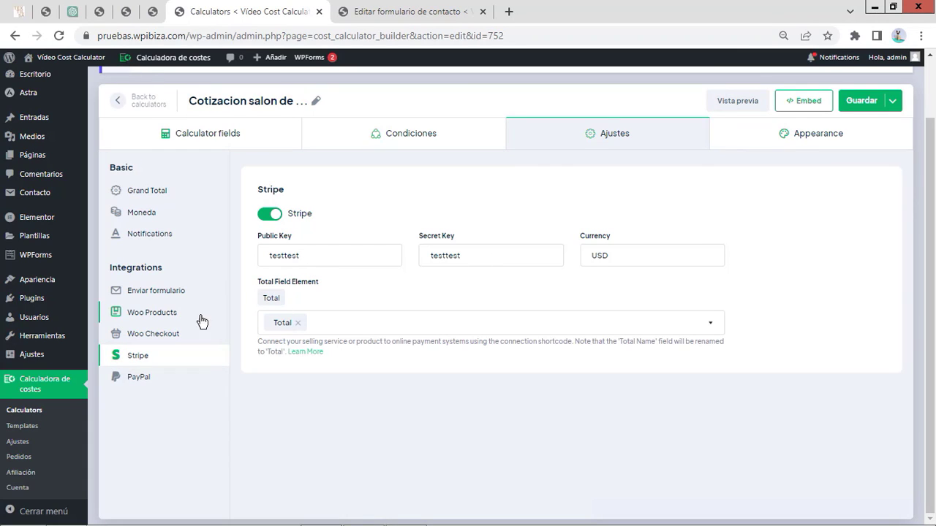
left_click(863, 113)
left_click(131, 381)
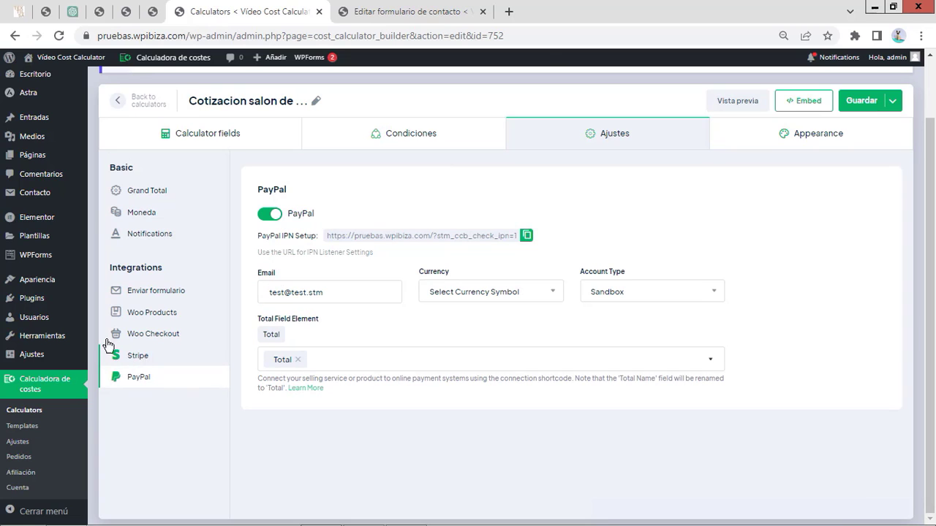
left_click(810, 107)
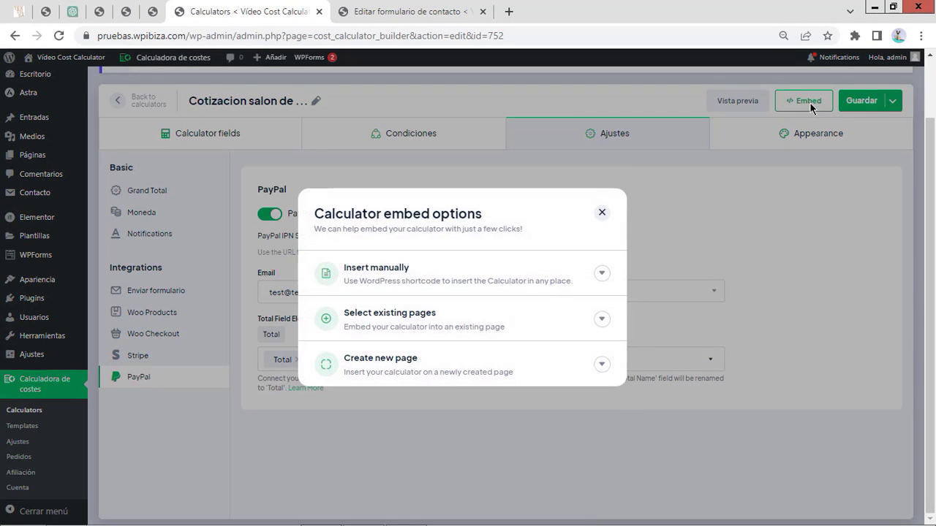
left_click(604, 212)
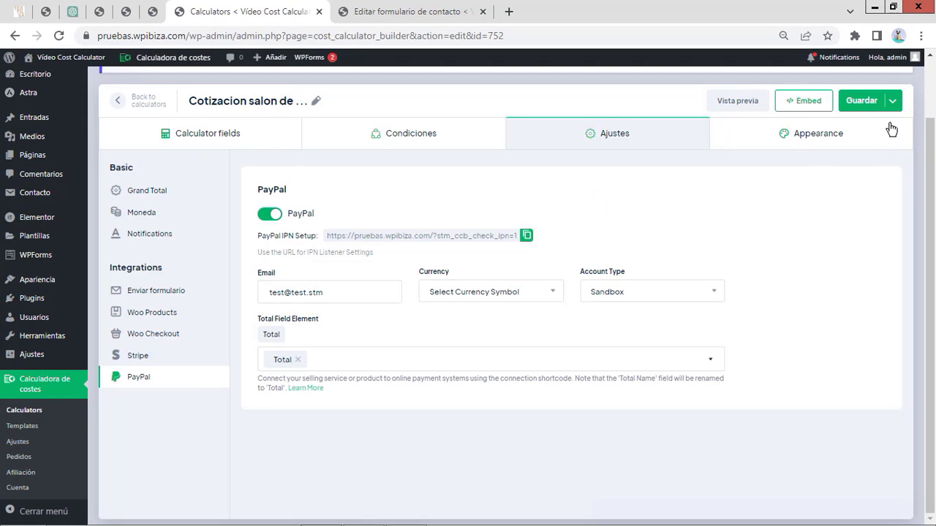
left_click(856, 106)
Step: Desktop-preview the calculator with four manicure/pedicure services and Katherine as master, reaching $105.00
left_click(737, 105)
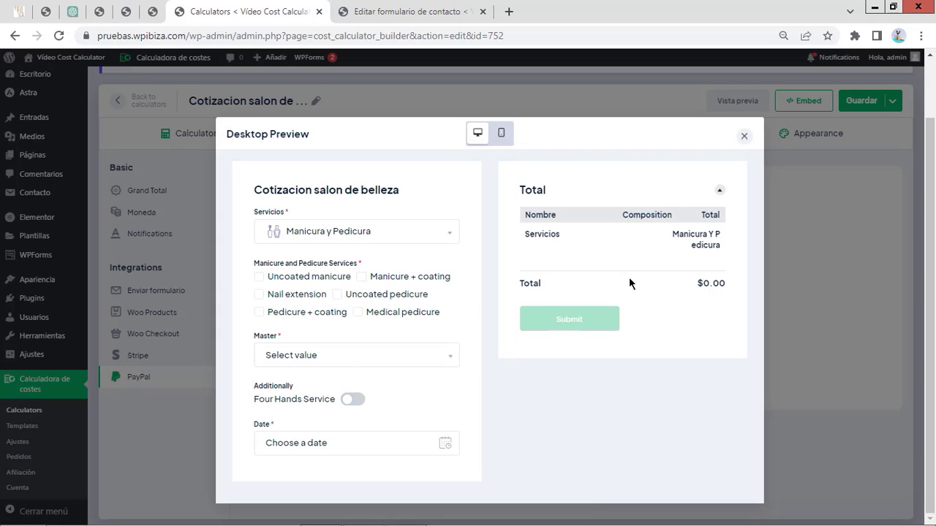
left_click(287, 276)
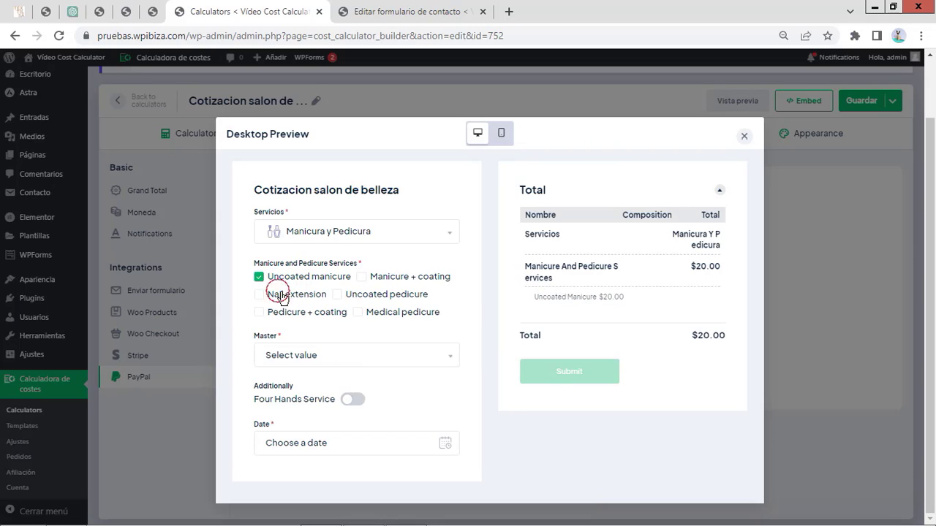
left_click(384, 294)
left_click(281, 297)
left_click(280, 316)
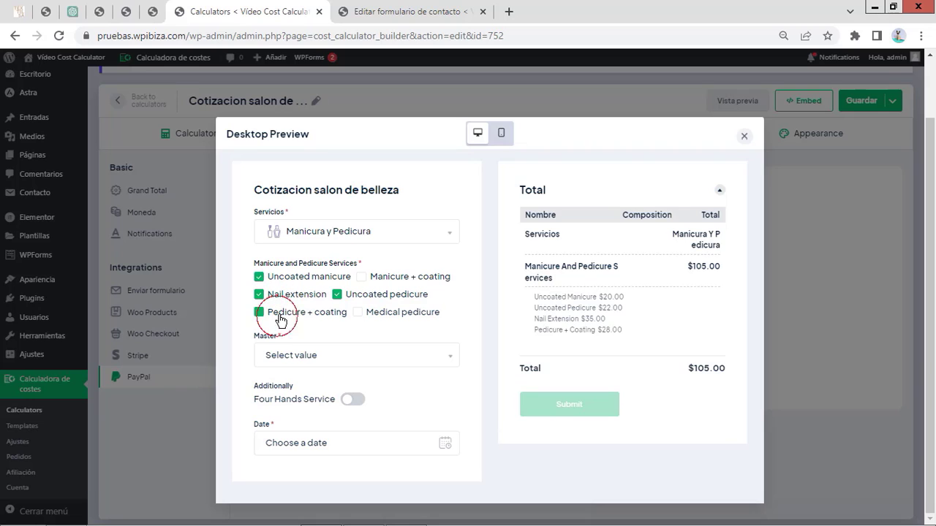
left_click(272, 357)
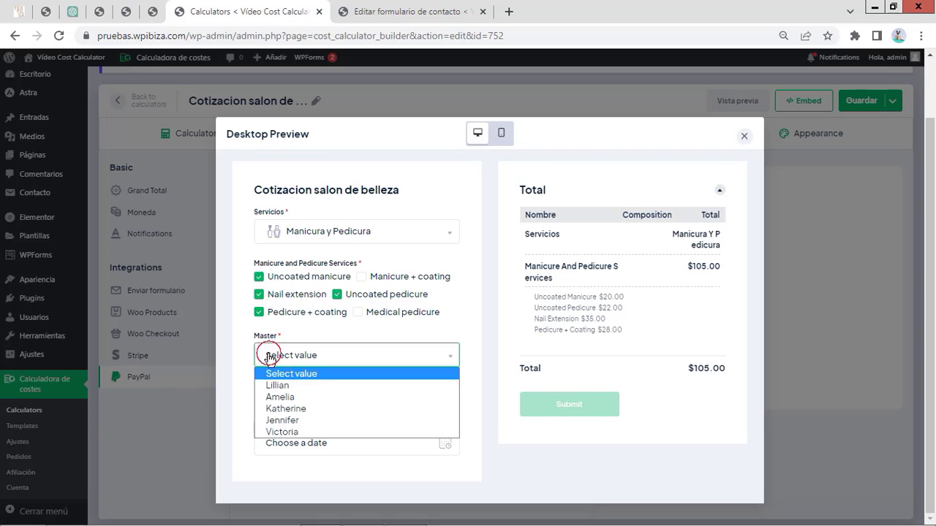
left_click(325, 409)
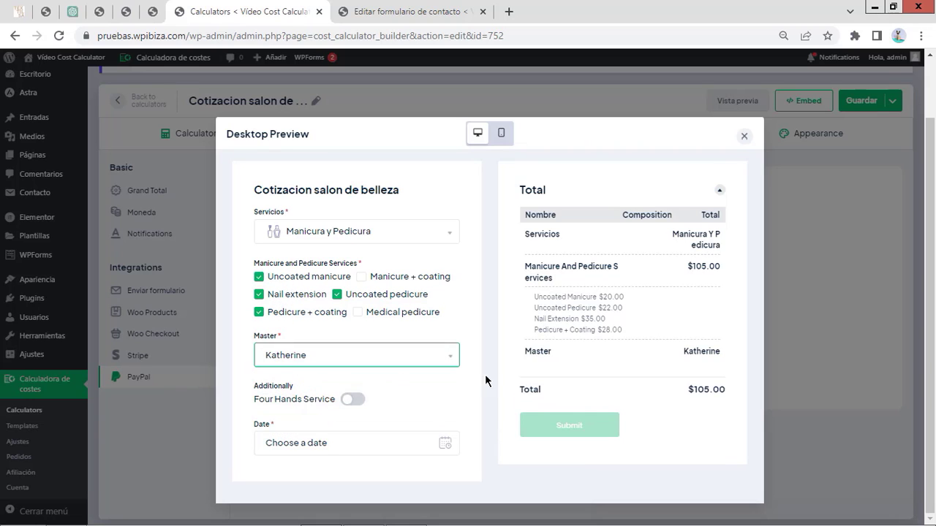
left_click(578, 427)
left_click(751, 139)
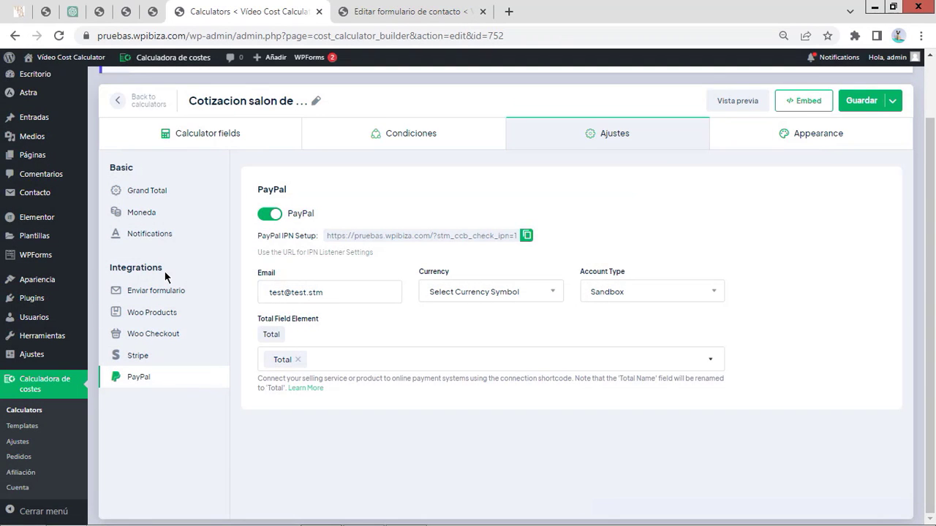
Step: Browse the Grand Total, Moneda, Notifications, Enviar formulario, Woo Products and Woo Checkout settings sections
left_click(147, 192)
left_click(150, 218)
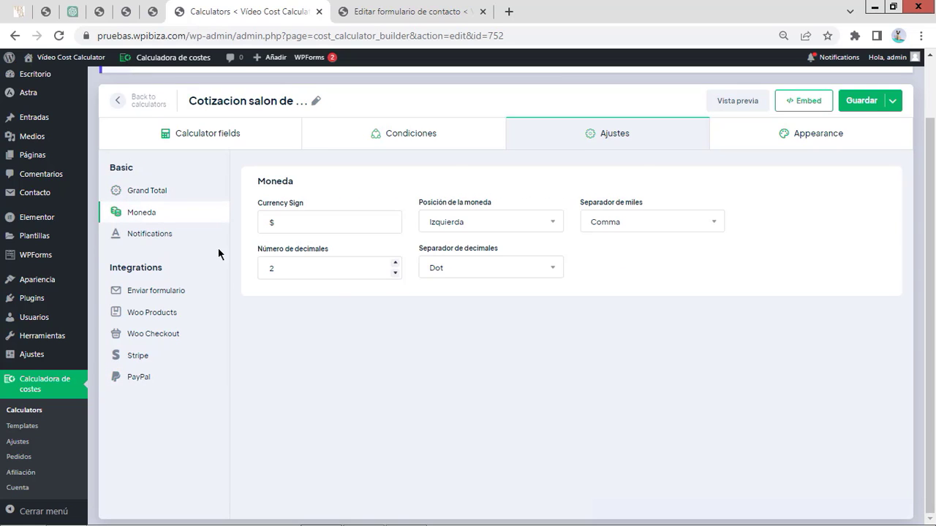
left_click(155, 234)
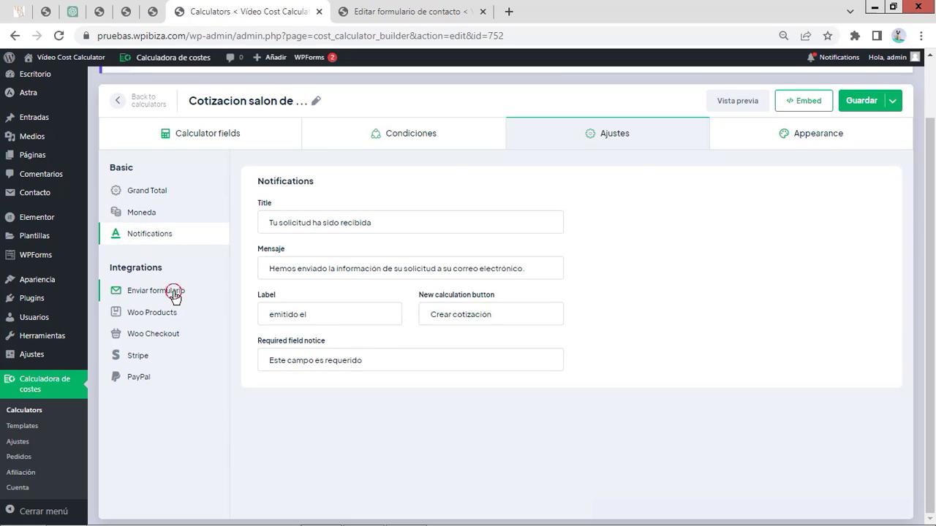
left_click(175, 293)
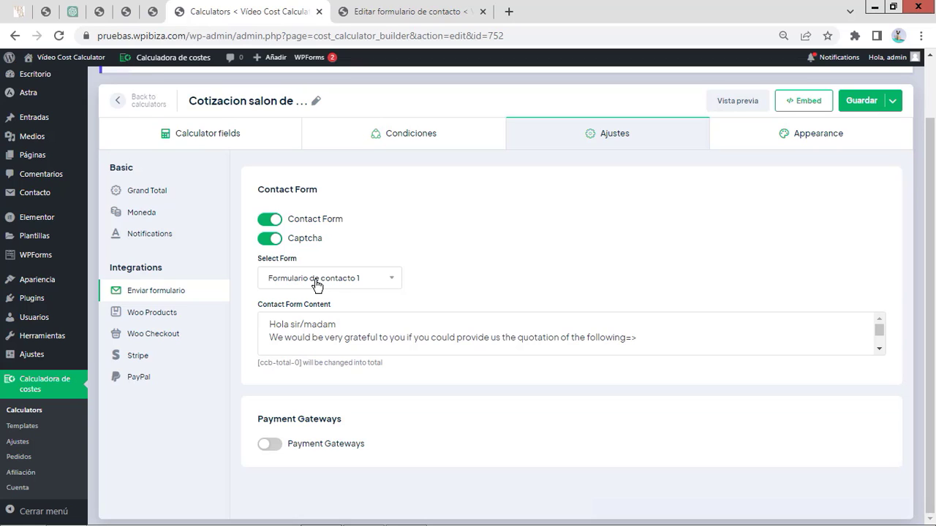
left_click(163, 314)
left_click(152, 334)
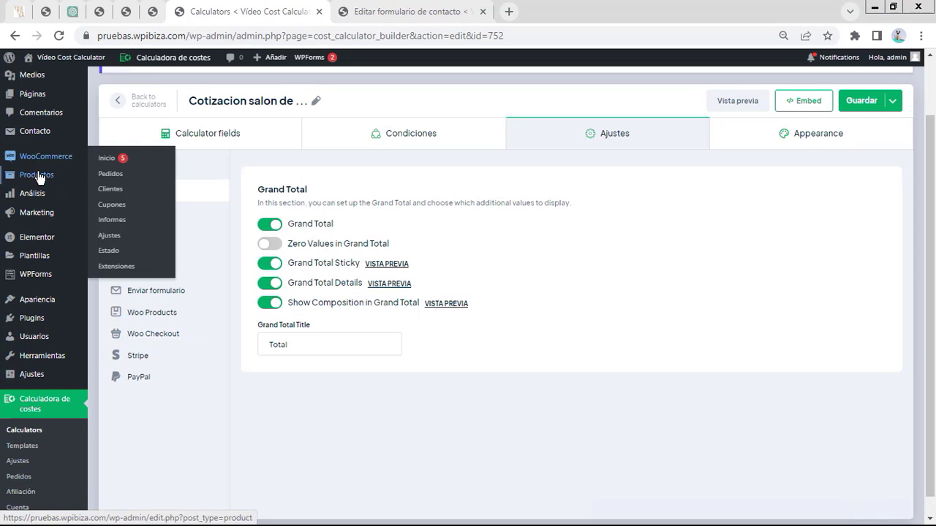
Step: Enable Woo Products with the Accessories and Clothing categories, leaving the calculator position unchanged
left_click(150, 316)
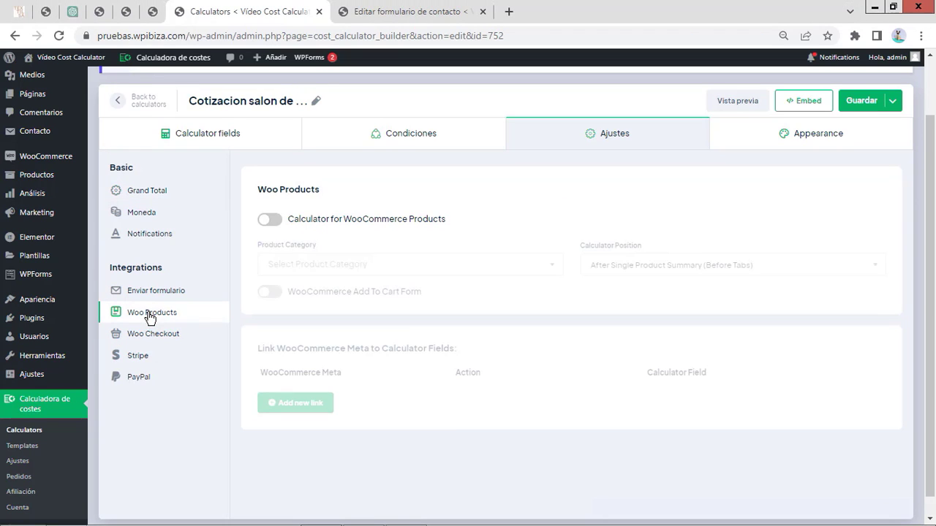
left_click(270, 220)
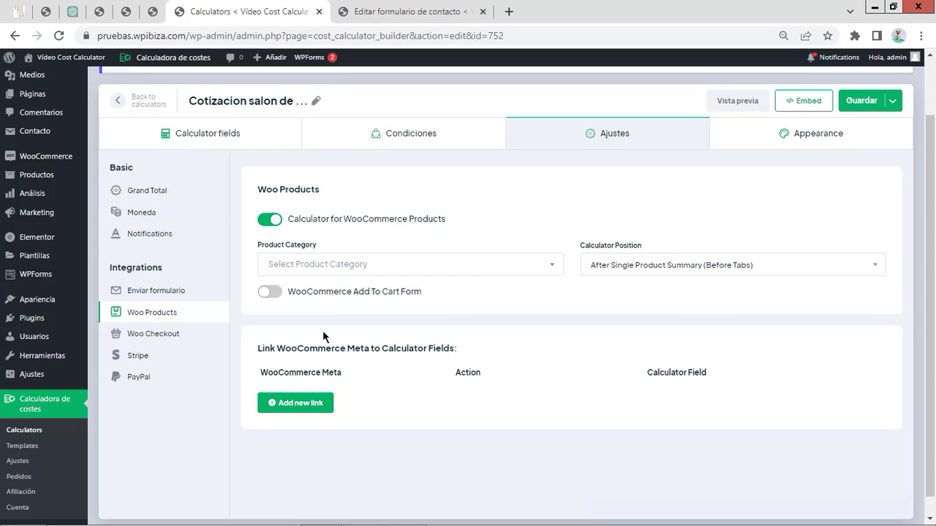
left_click(322, 265)
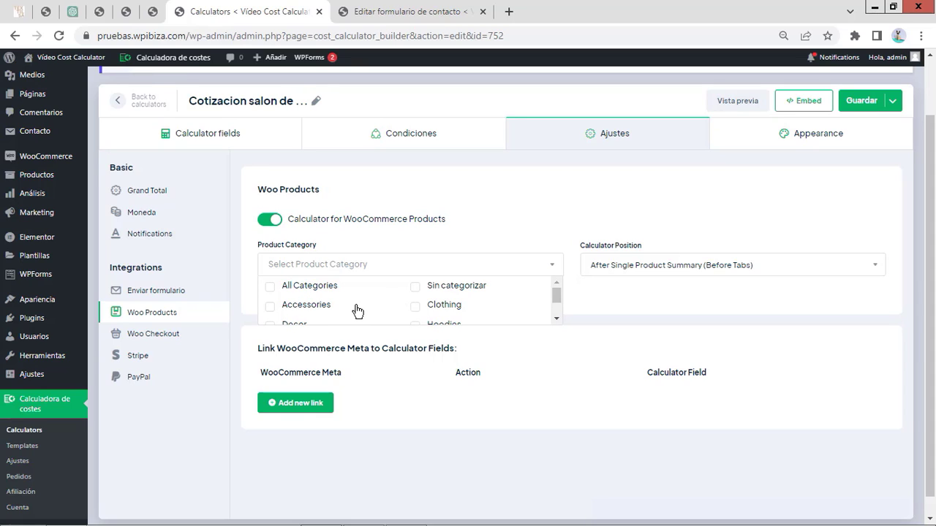
left_click(316, 304)
left_click(424, 307)
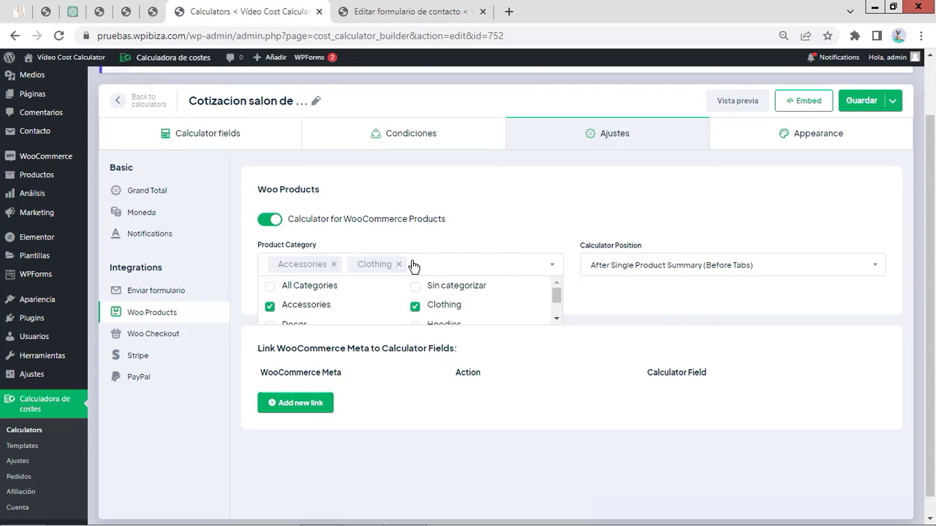
left_click(656, 275)
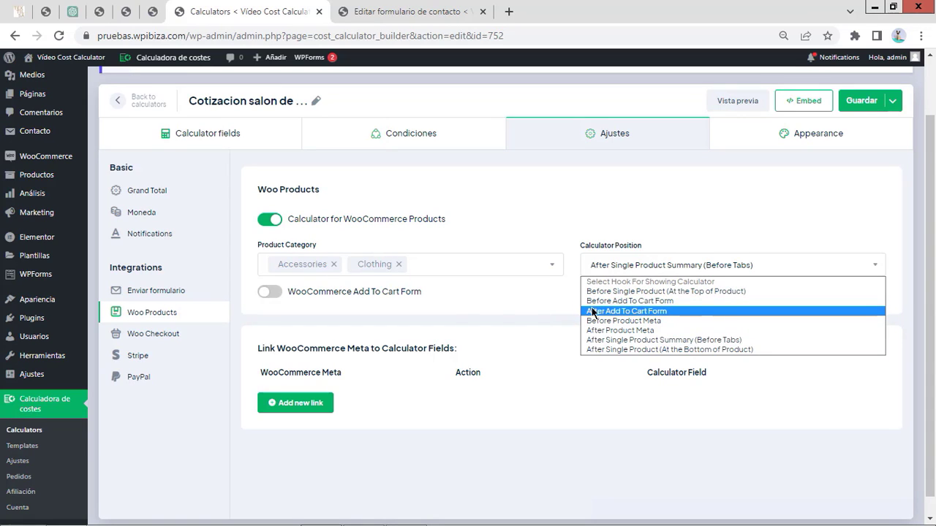
left_click(464, 303)
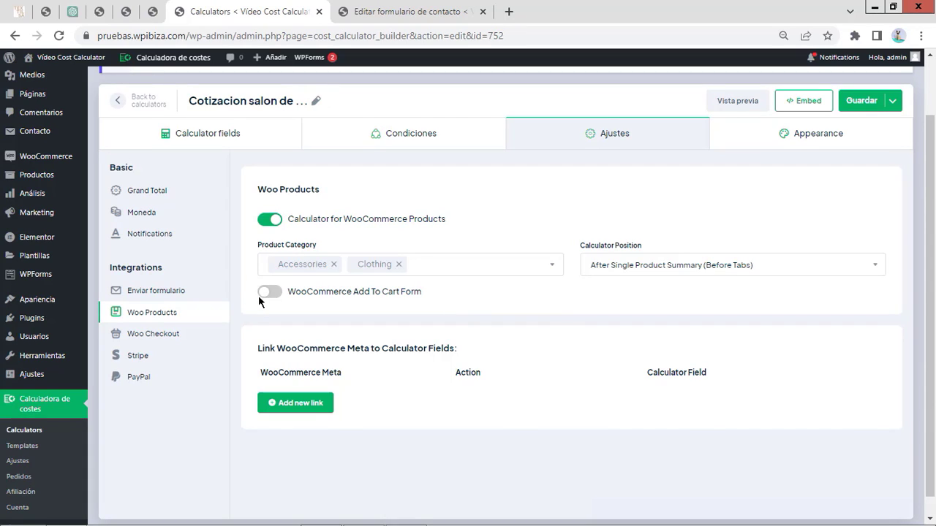
Step: Try a product price meta link set to Set value, delete it, and switch Woo Products off
left_click(304, 415)
left_click(355, 400)
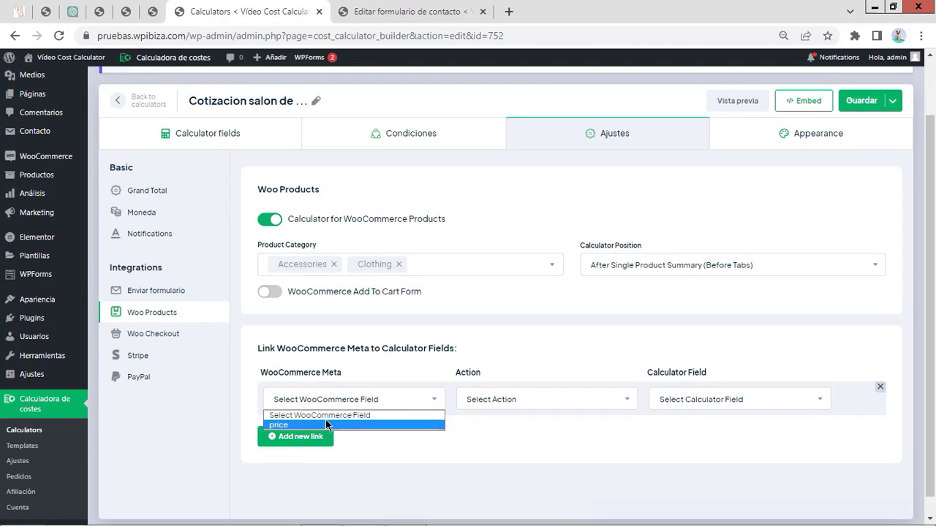
left_click(522, 407)
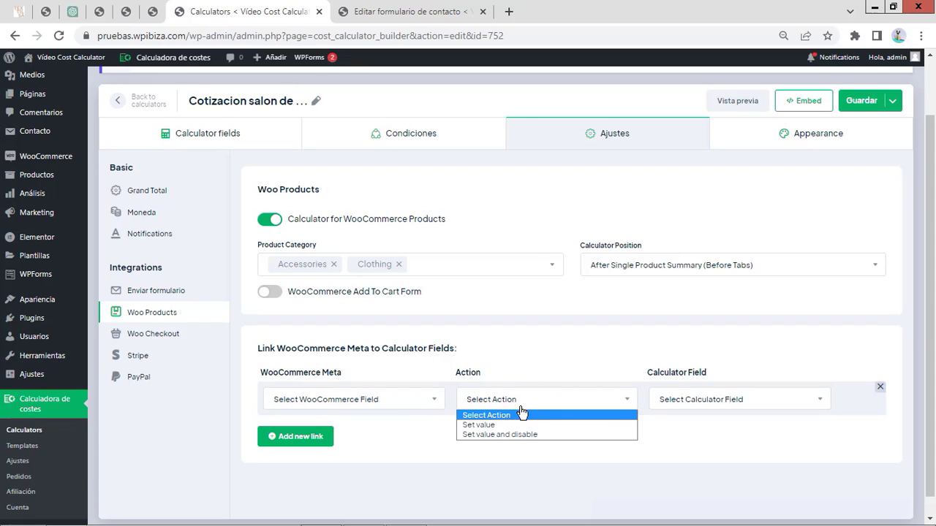
left_click(400, 408)
left_click(316, 424)
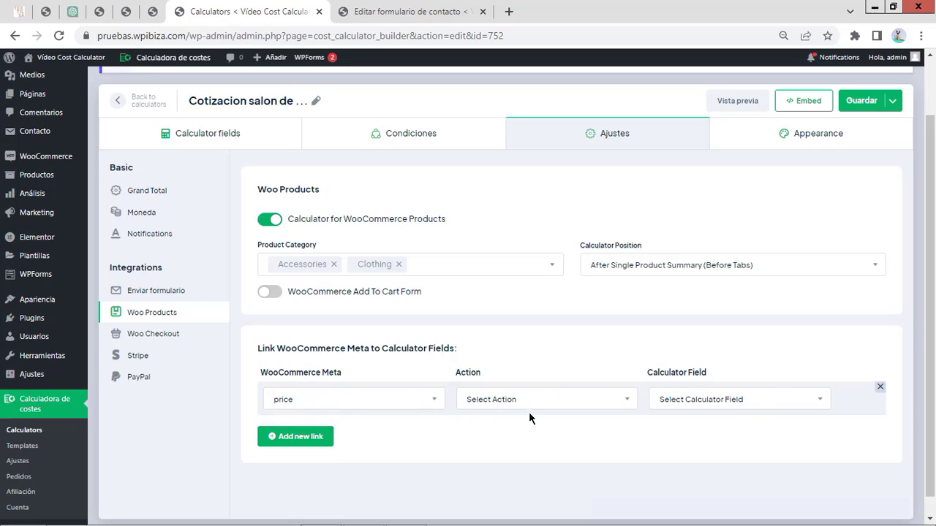
left_click(531, 408)
left_click(517, 425)
left_click(691, 408)
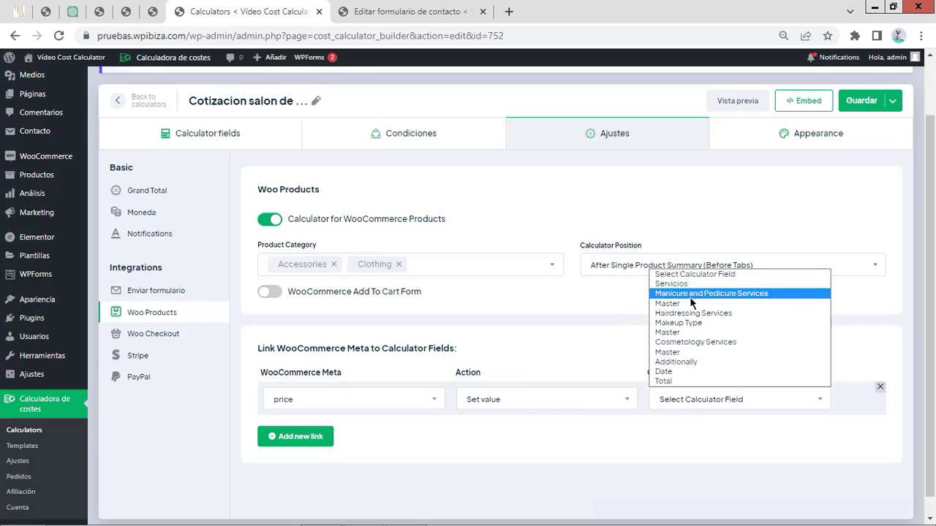
left_click(507, 434)
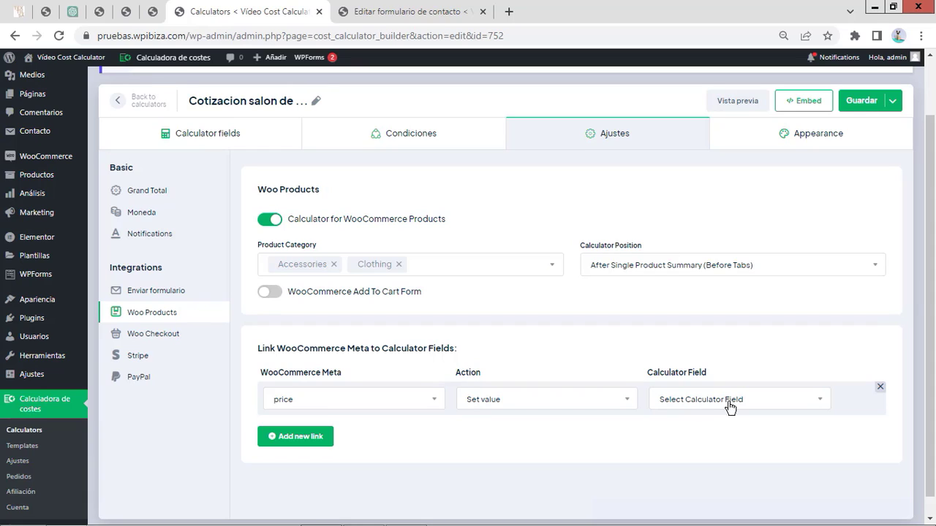
left_click(880, 386)
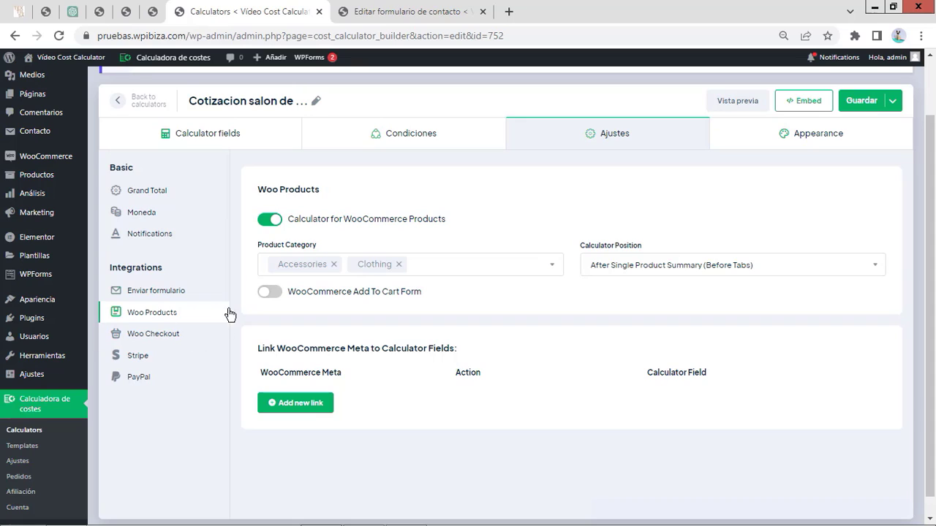
left_click(270, 226)
Step: Turn on WooCommerce Checkout redirecting to the cart, leaving the Product dropdown unselected
left_click(170, 334)
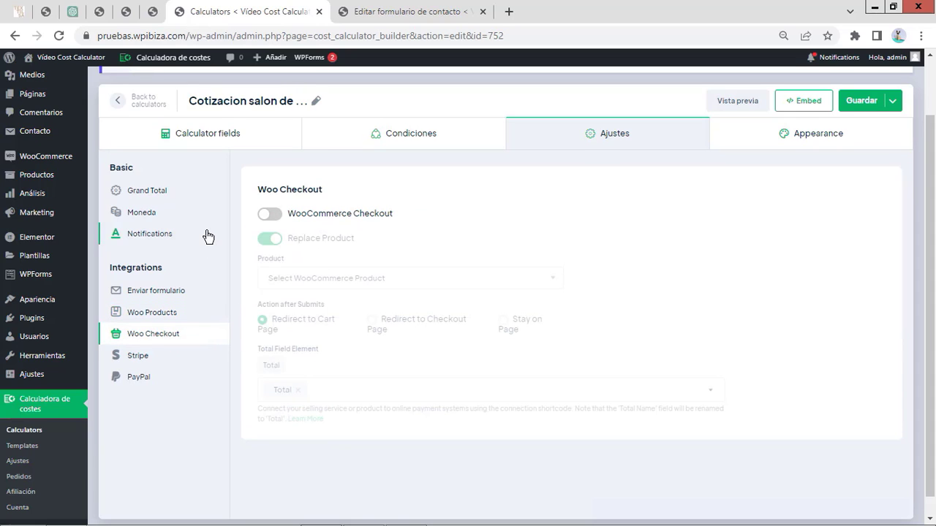
left_click(269, 215)
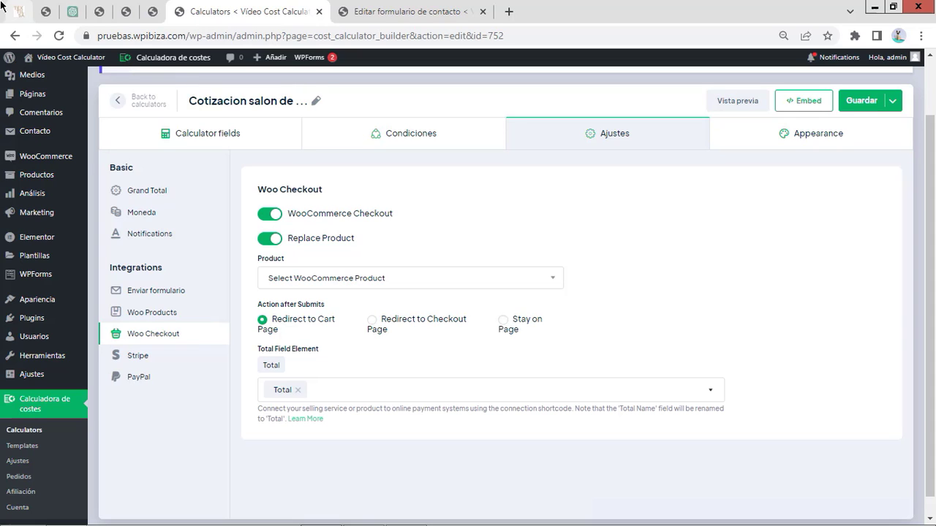
left_click(394, 285)
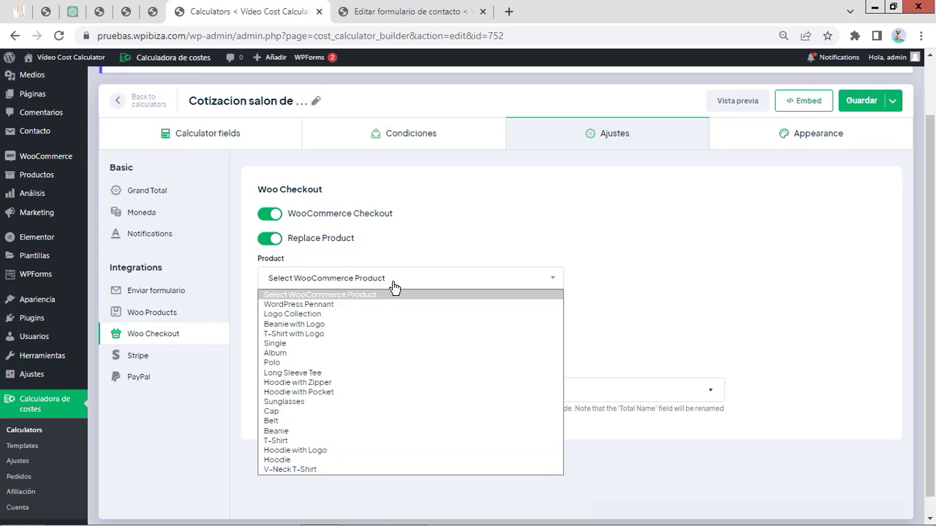
left_click(394, 285)
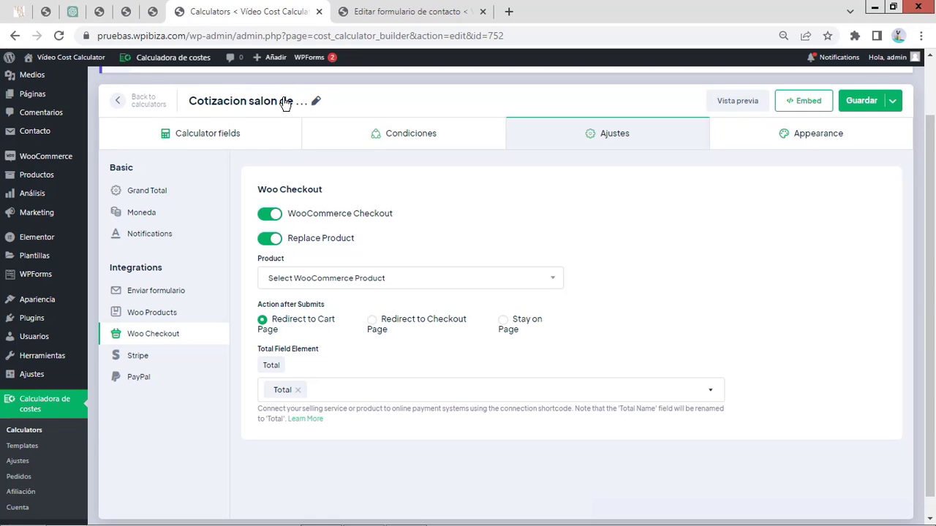
left_click(323, 277)
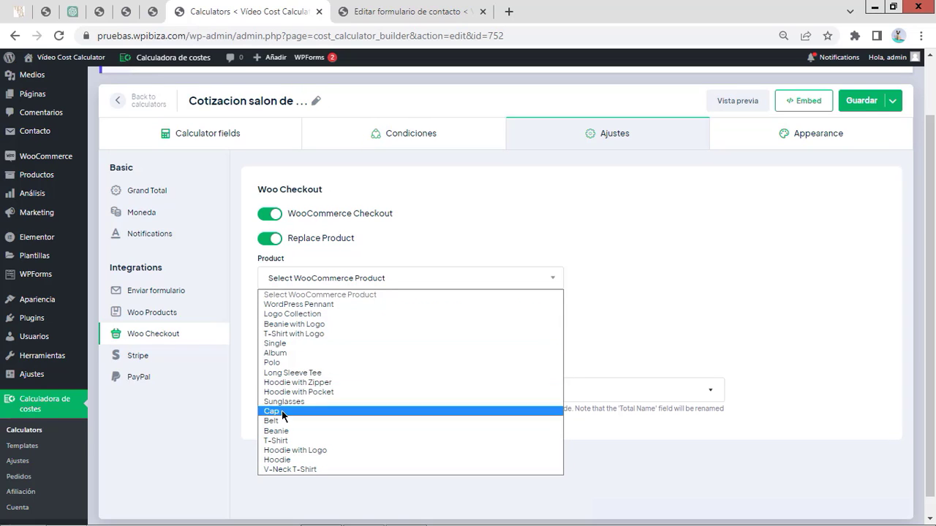
left_click(159, 449)
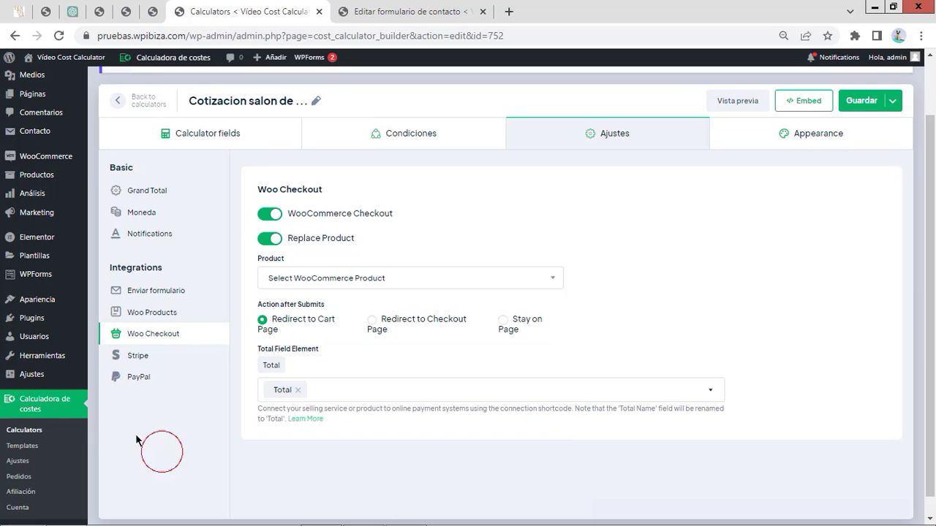
Step: Start a new WooCommerce product in a separate tab titled 'Cotizacion salon de belleza'
mouse_move(51, 103)
mouse_move(38, 174)
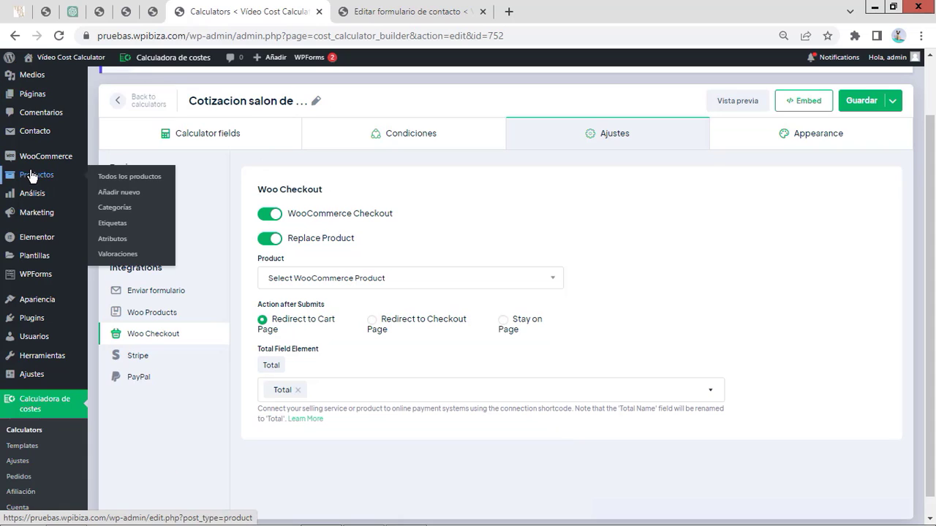
right_click(120, 193)
left_click(168, 207)
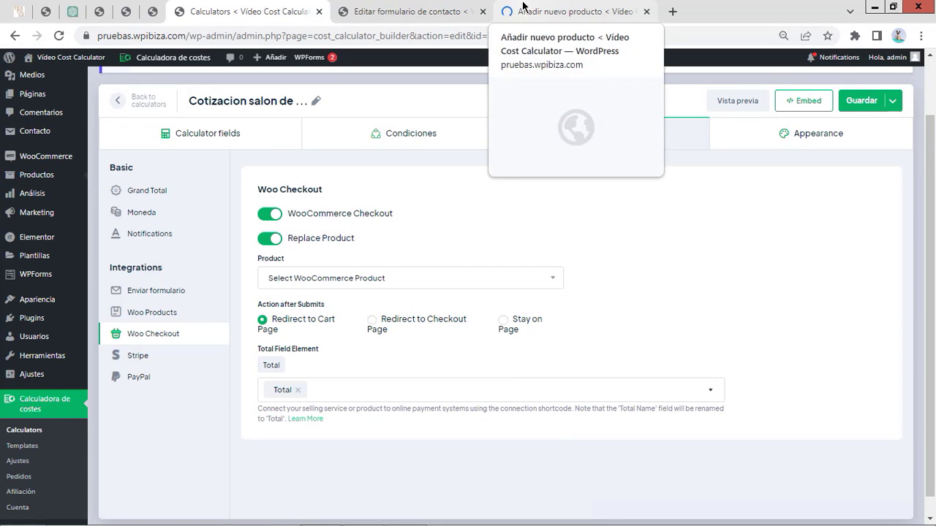
left_click(523, 8)
type("C")
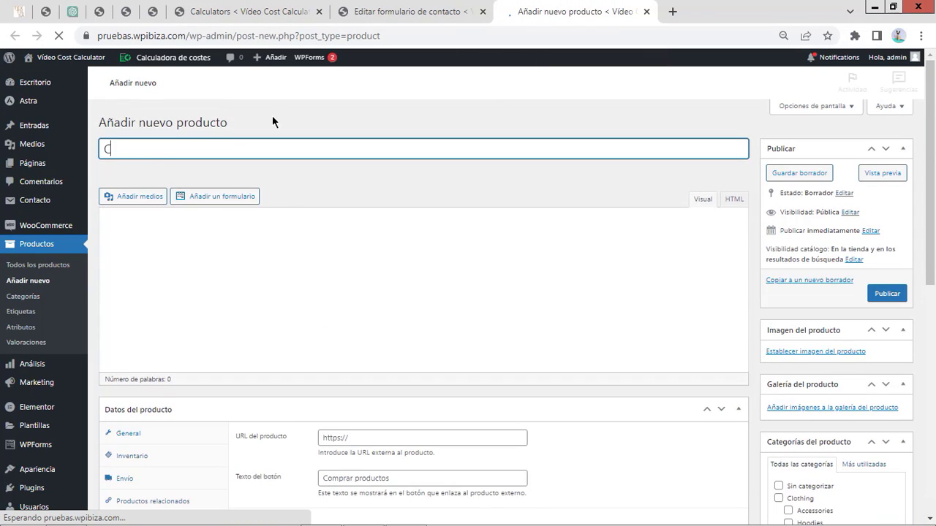
type("otizacion ")
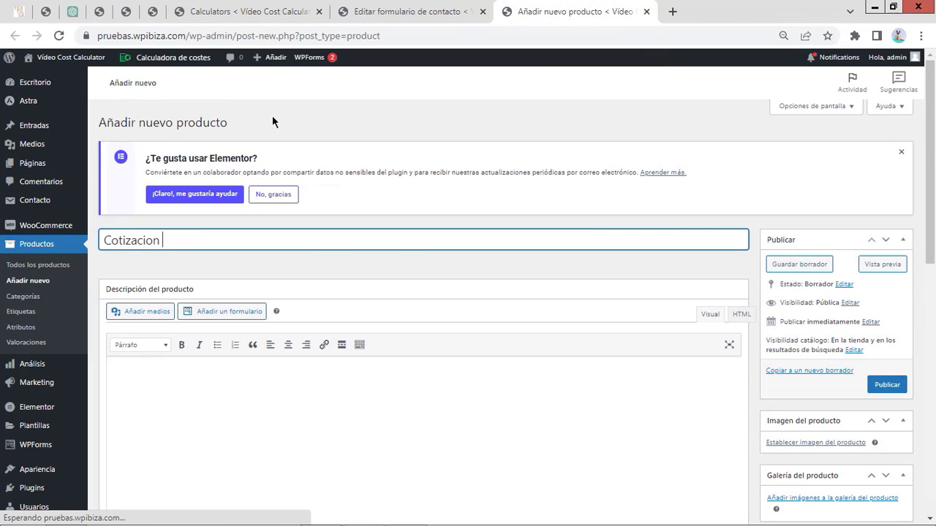
type("s")
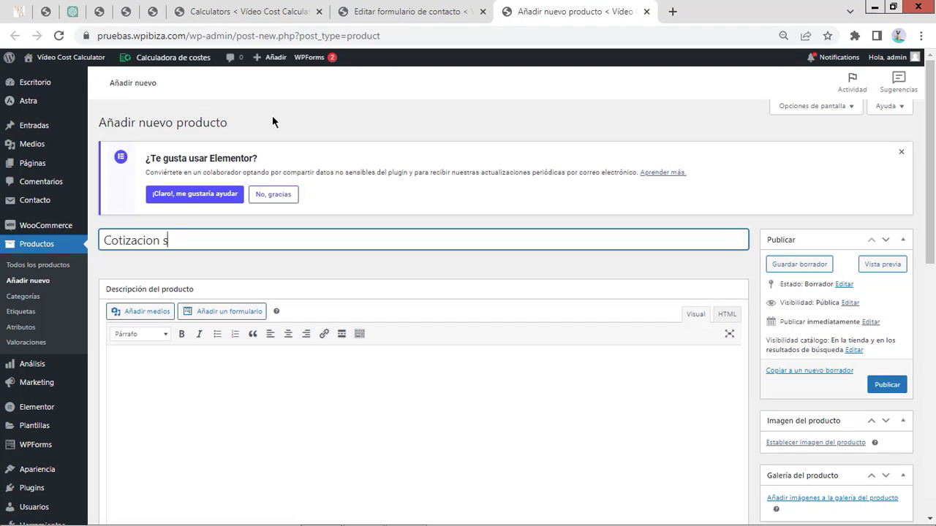
type("alon de belleza")
Step: Mark the product as Virtual in Product data and begin entering its regular price
scroll(648, 255, "down", 1)
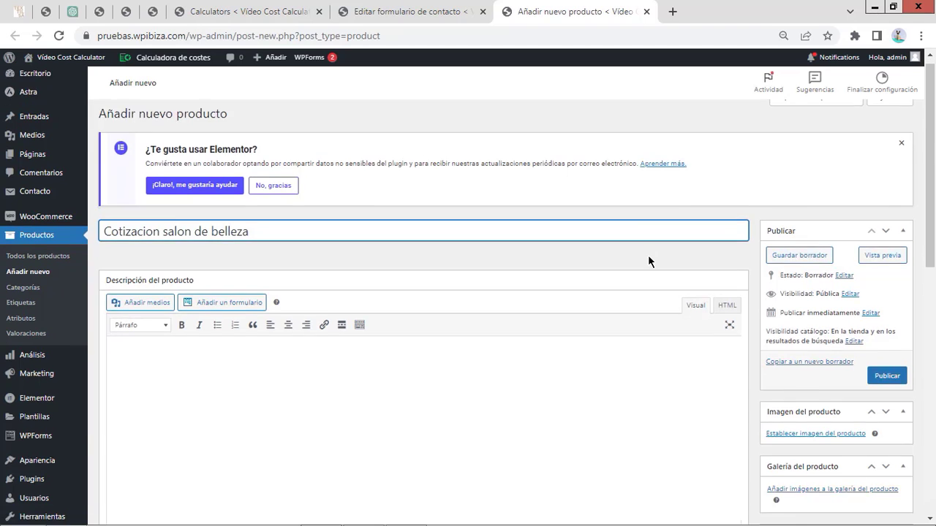
scroll(648, 255, "down", 5)
scroll(395, 278, "up", 1)
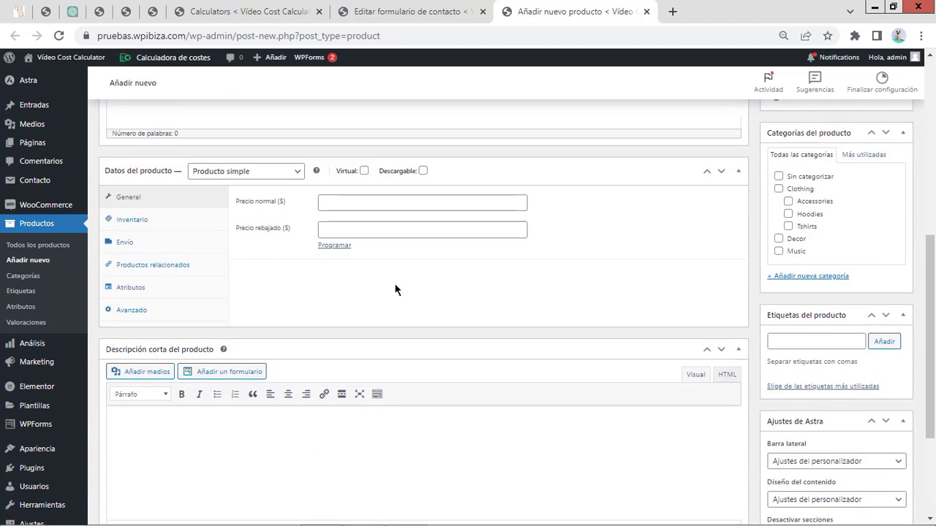
left_click(362, 196)
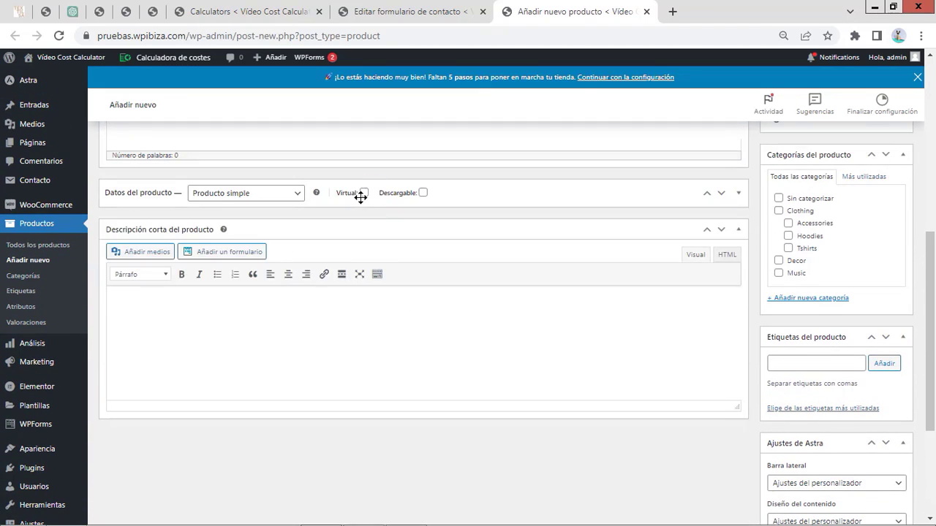
left_click(362, 196)
left_click(362, 195)
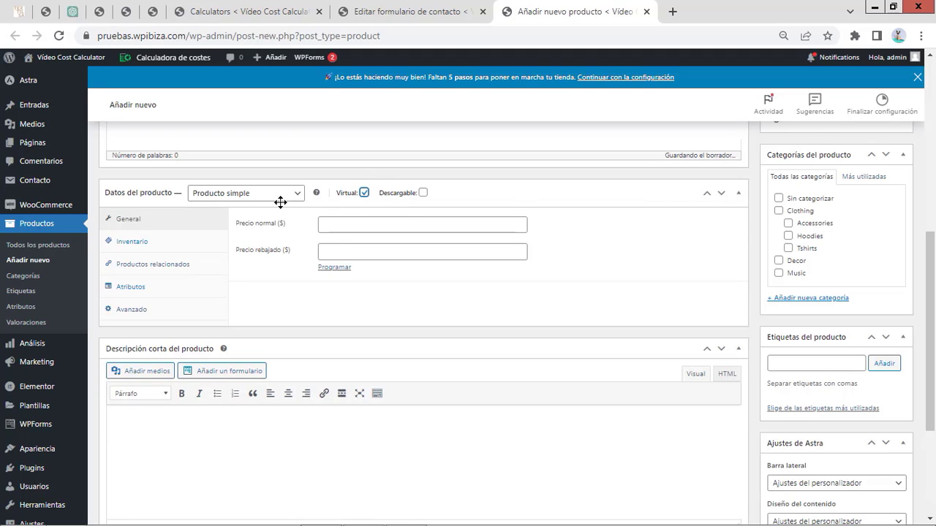
left_click(280, 202)
left_click(297, 194)
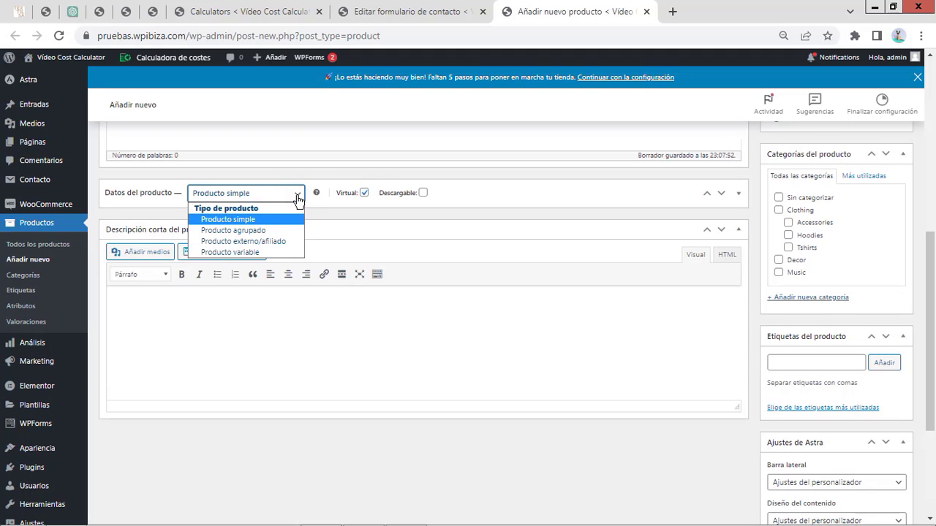
left_click(697, 195)
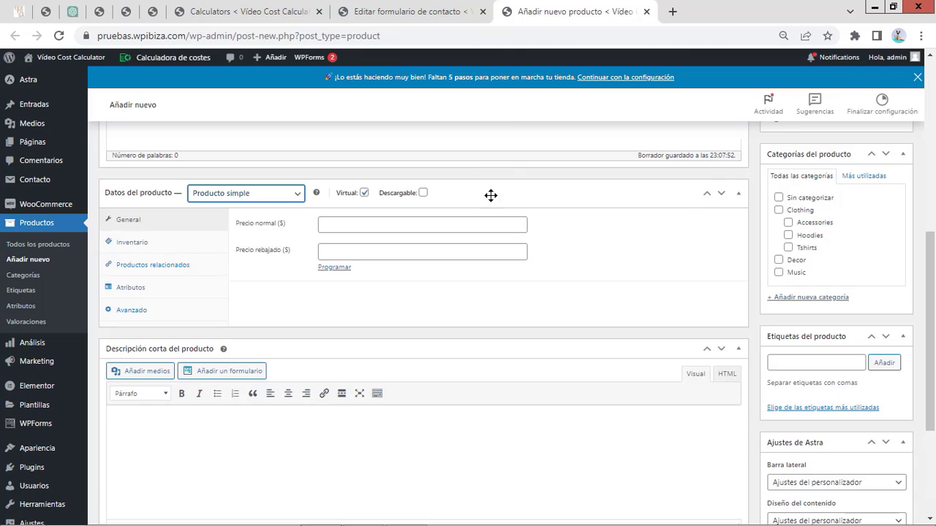
left_click(333, 225)
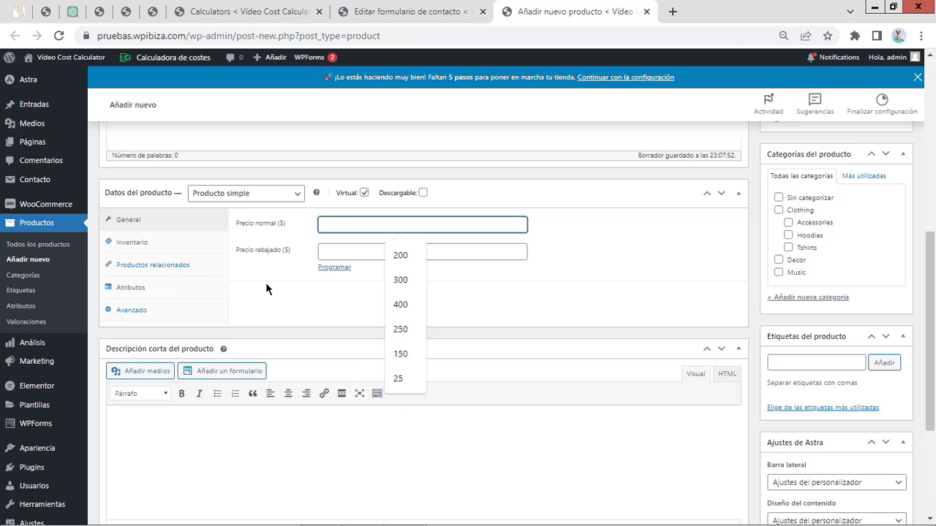
Step: Discard the unpublished product page and return to the calculator's Woo Checkout settings
scroll(412, 449, "down", 3)
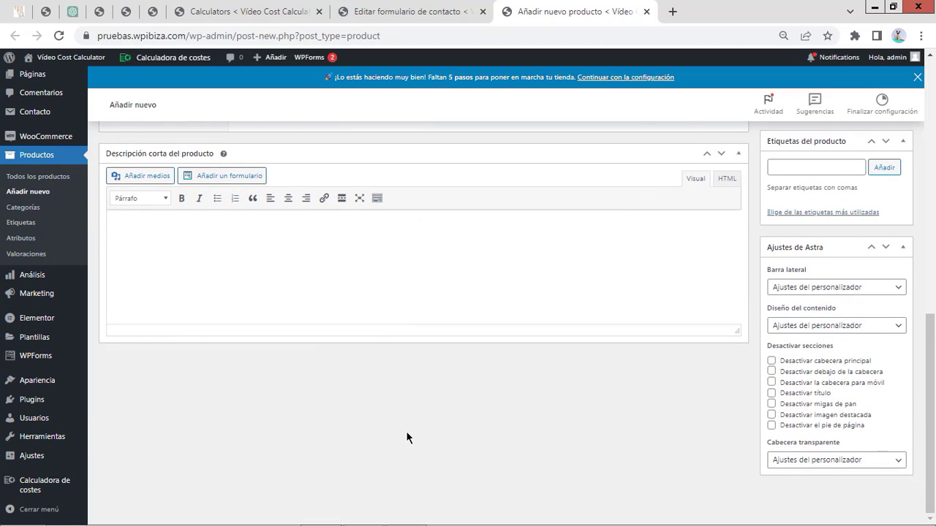
scroll(406, 431, "up", 12)
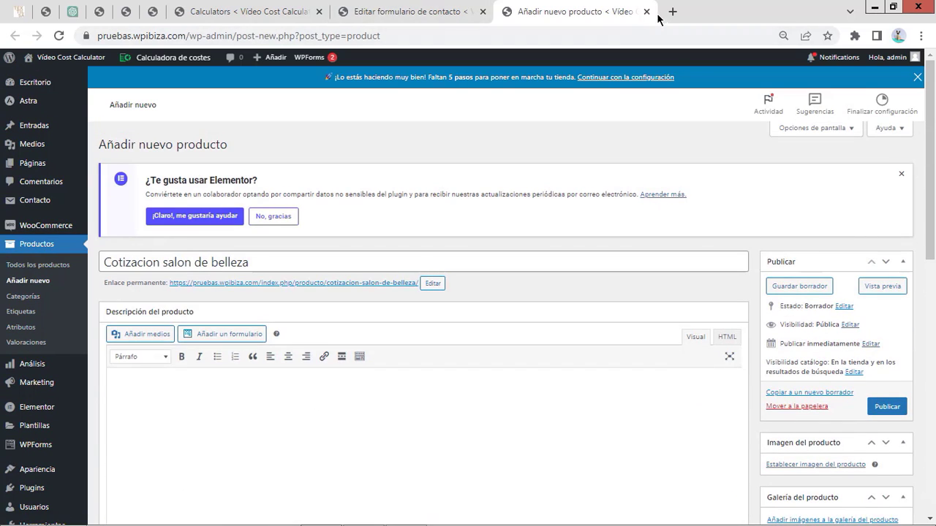
left_click(646, 11)
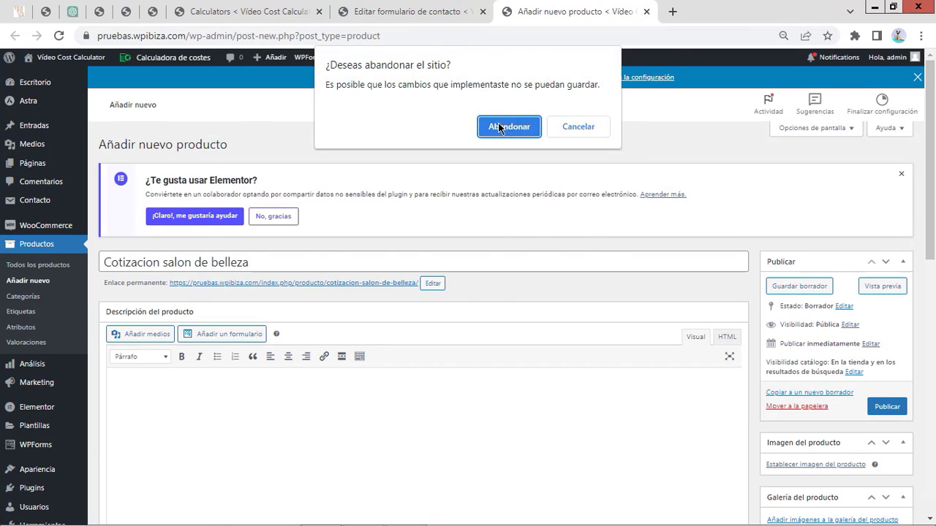
left_click(501, 128)
left_click(244, 9)
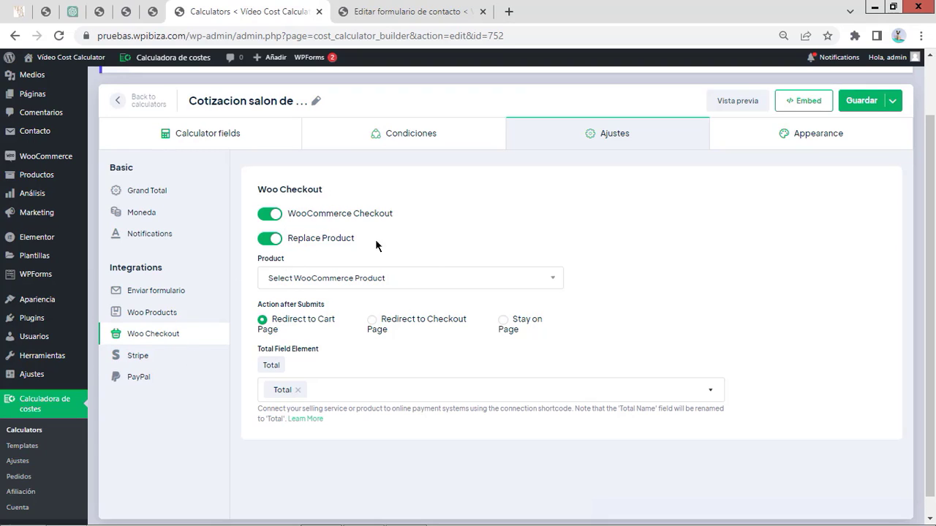
Step: Set Woo Checkout to Stay on Page after submitting, with no product selected
left_click(316, 278)
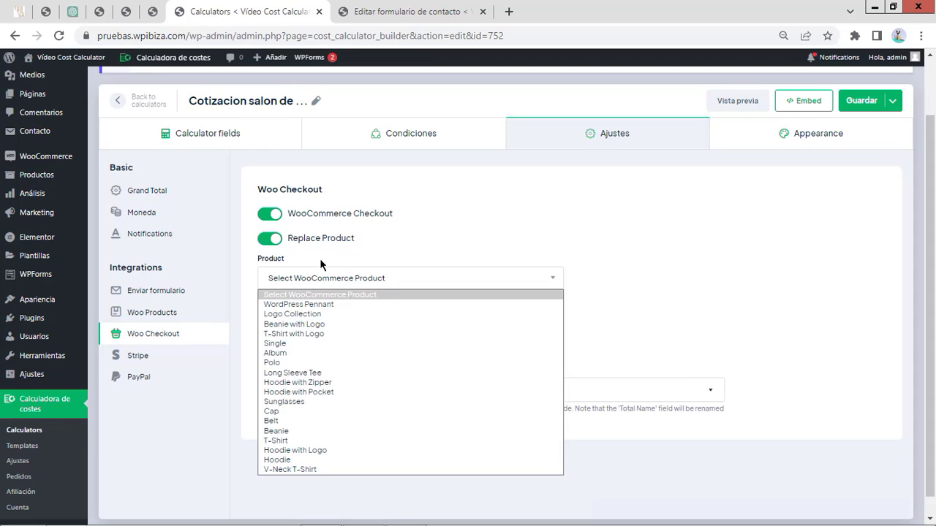
left_click(392, 244)
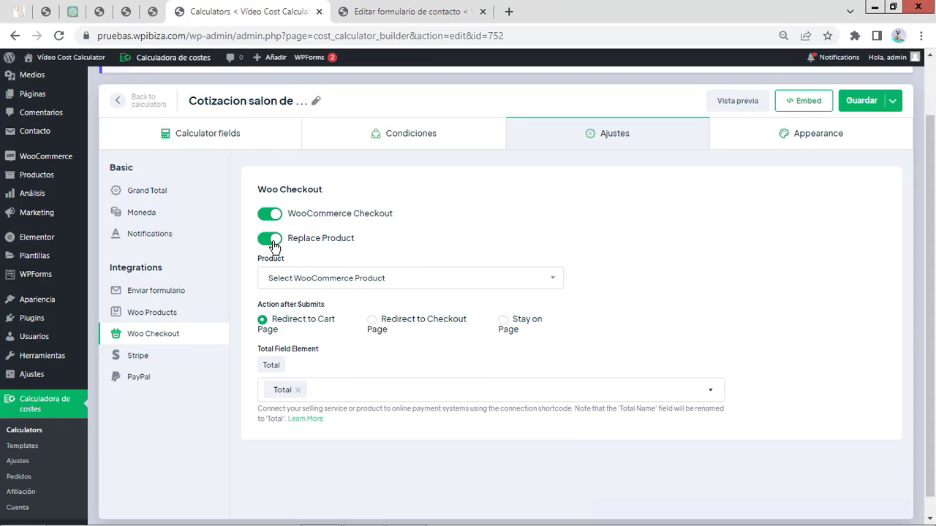
left_click(388, 279)
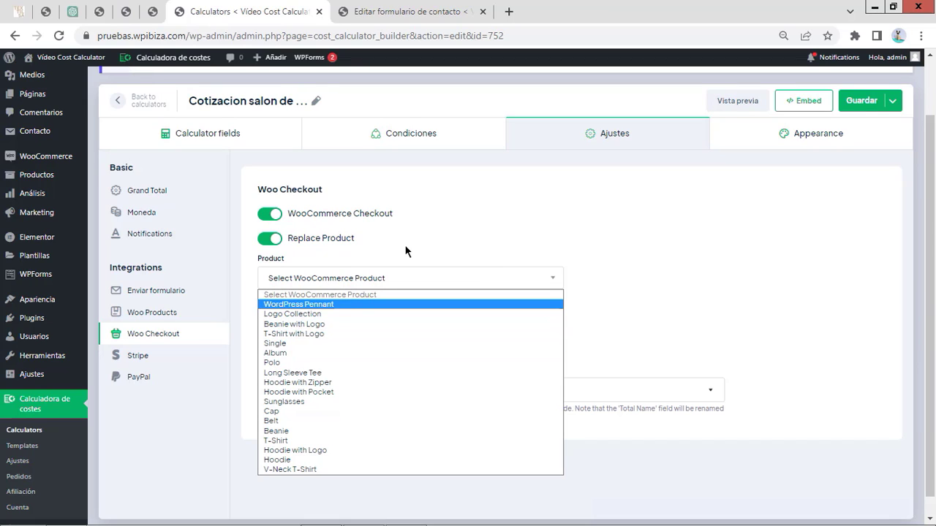
left_click(448, 242)
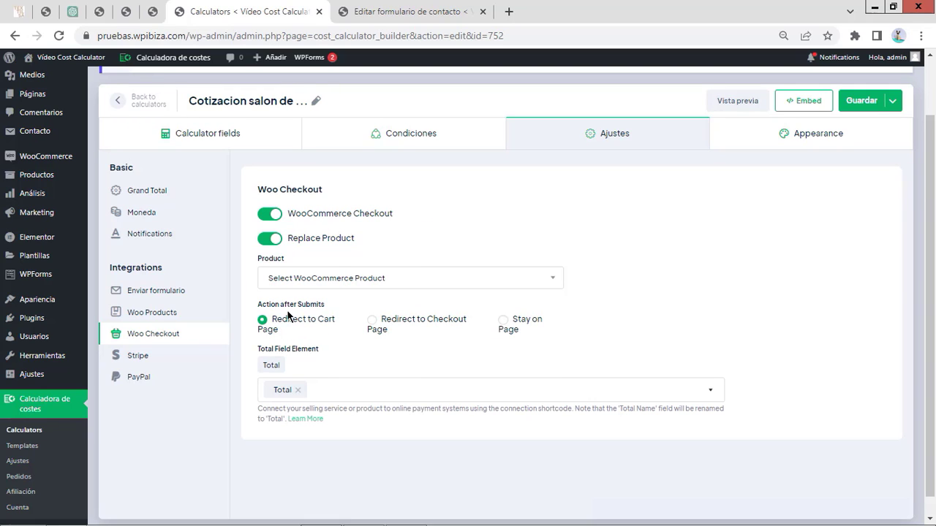
left_click(402, 323)
left_click(510, 325)
Step: Bring up the Contact Form 7 forms list showing 'Formulario de contacto 1'
left_click(153, 314)
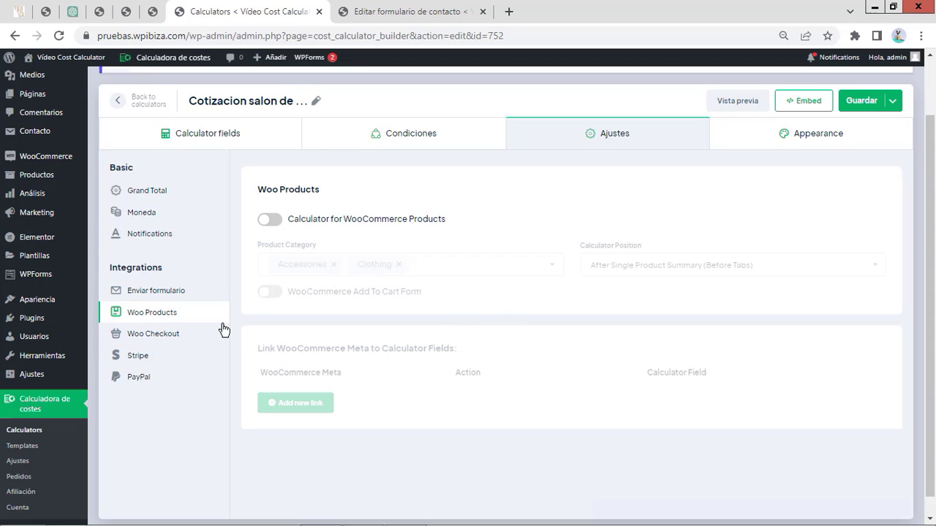
left_click(162, 332)
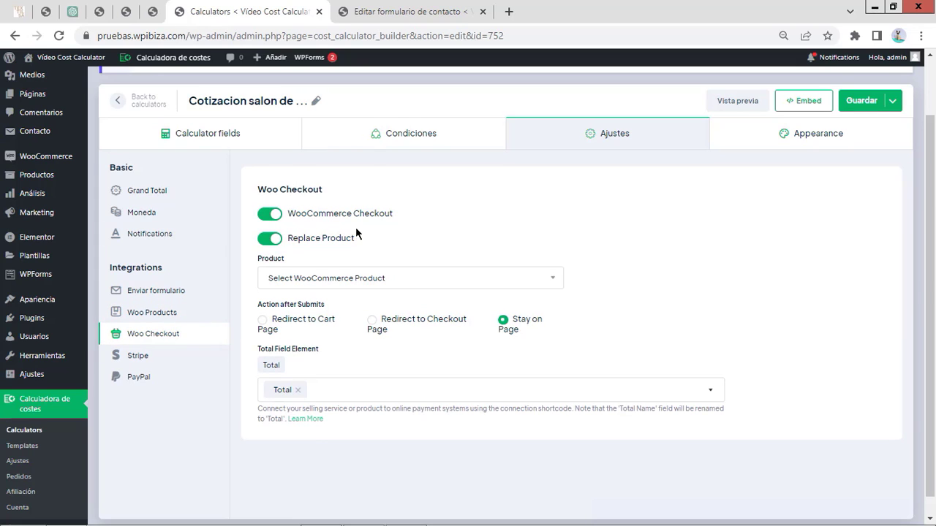
left_click(399, 11)
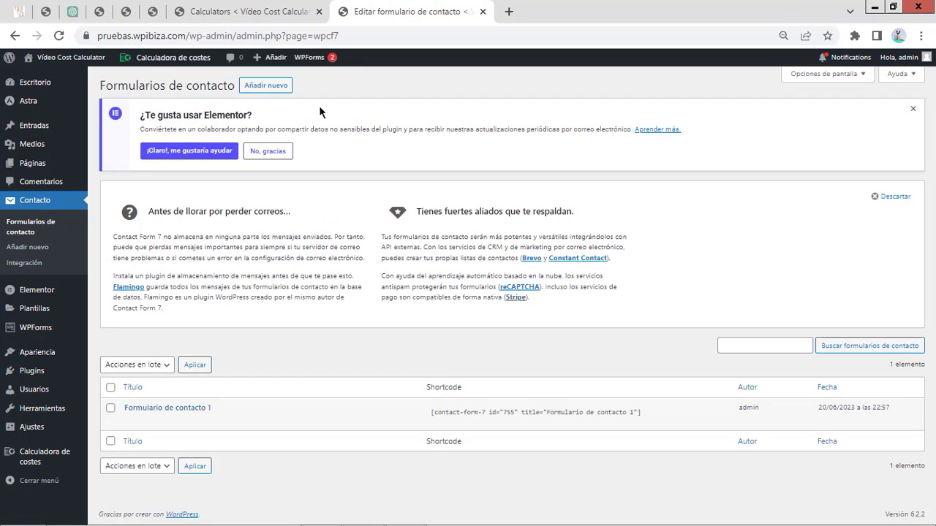
Step: Check the published virtual product's regular price of 100, then close its editor and return to Calculators
left_click(265, 7)
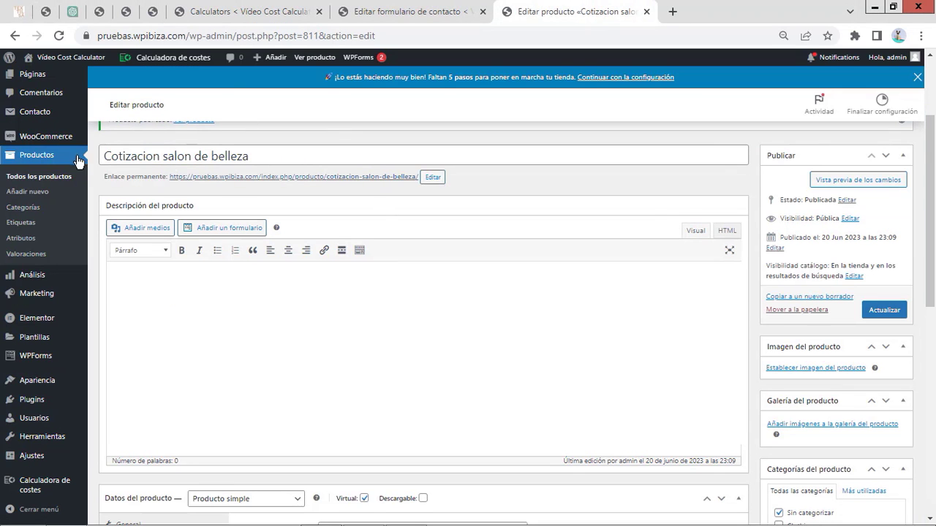
scroll(402, 360, "down", 3)
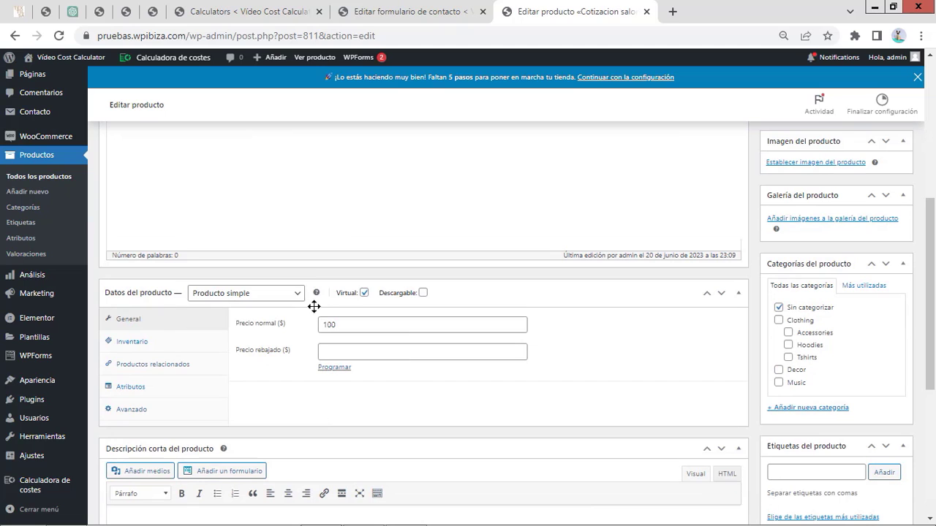
scroll(637, 354, "up", 5)
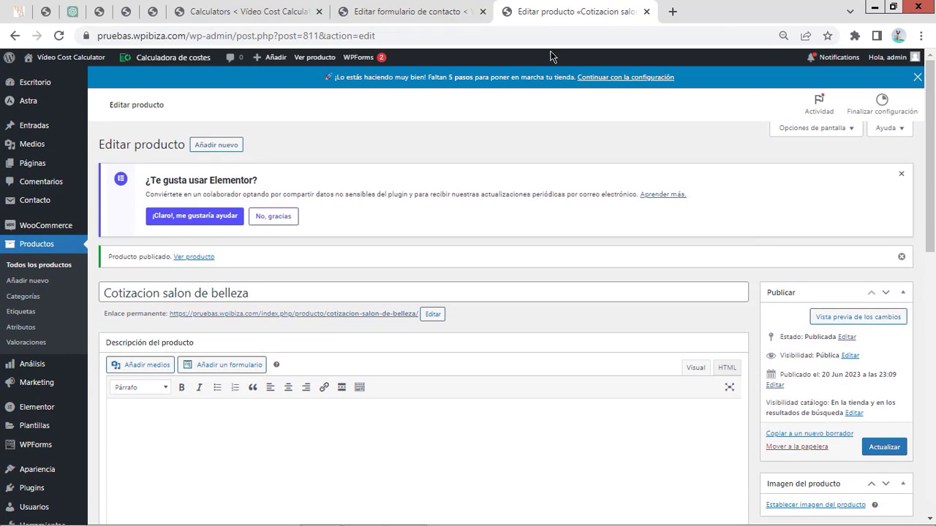
left_click(647, 11)
left_click(285, 13)
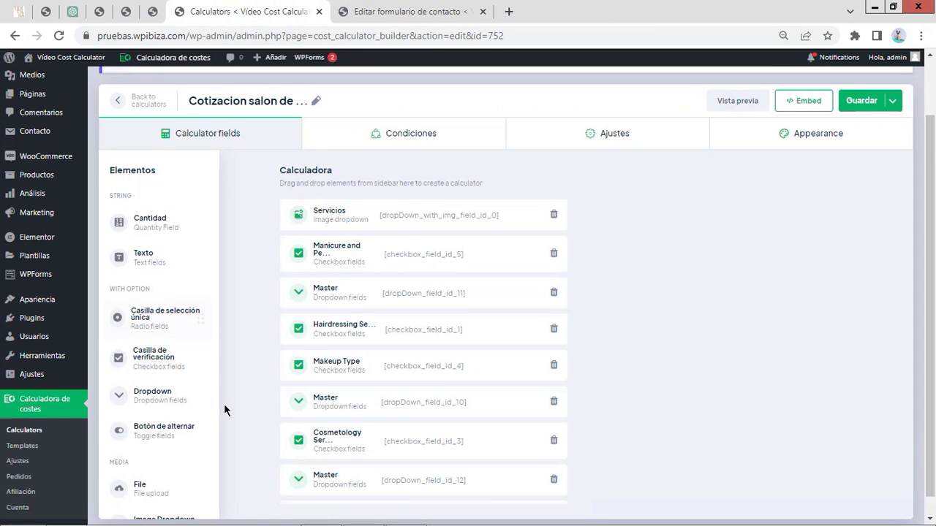
Step: Switch on WooCommerce Checkout in the calculator's Woo Checkout settings
left_click(615, 136)
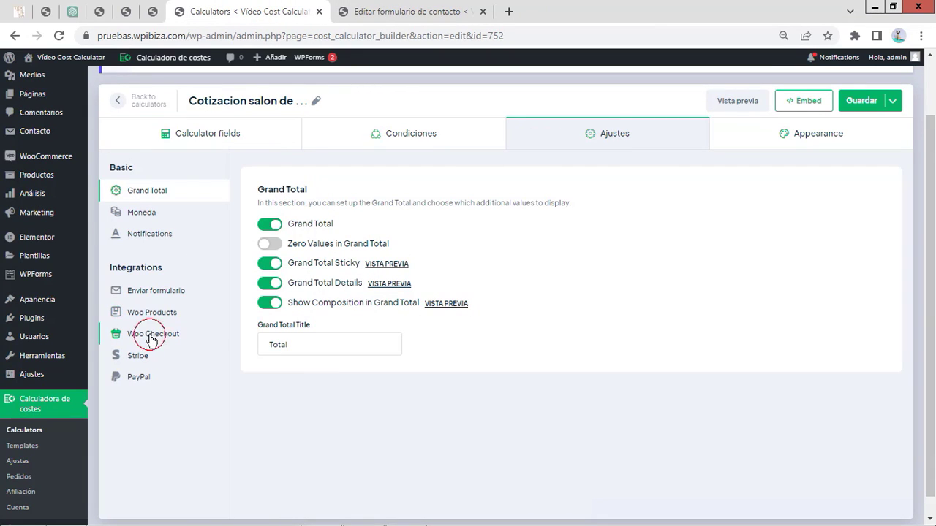
left_click(151, 335)
left_click(151, 314)
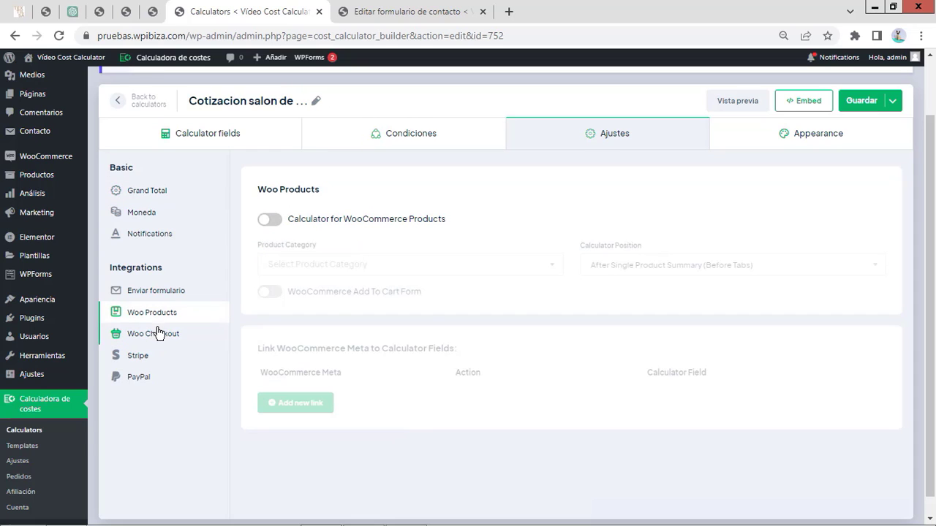
left_click(154, 334)
left_click(269, 213)
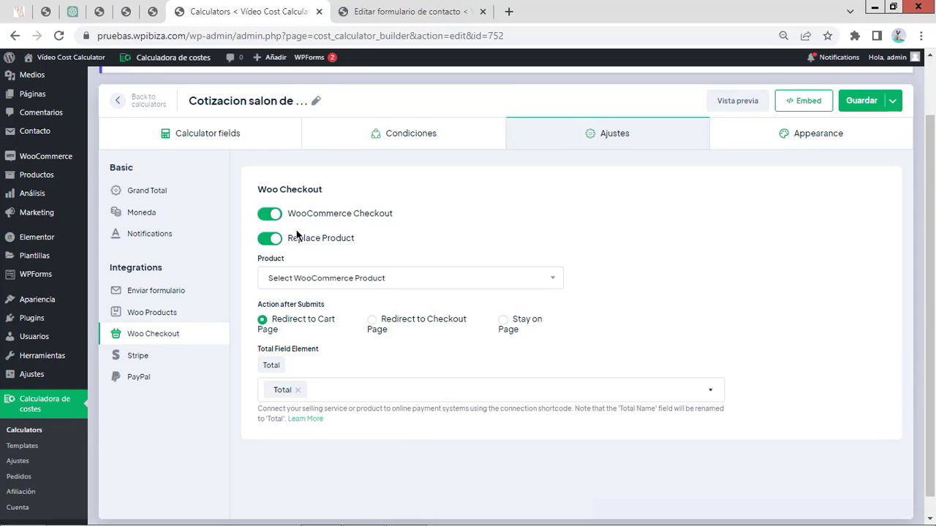
Step: Link the 'Cotizacion salon de belleza' product, redirect to checkout with Total field, and save
left_click(356, 279)
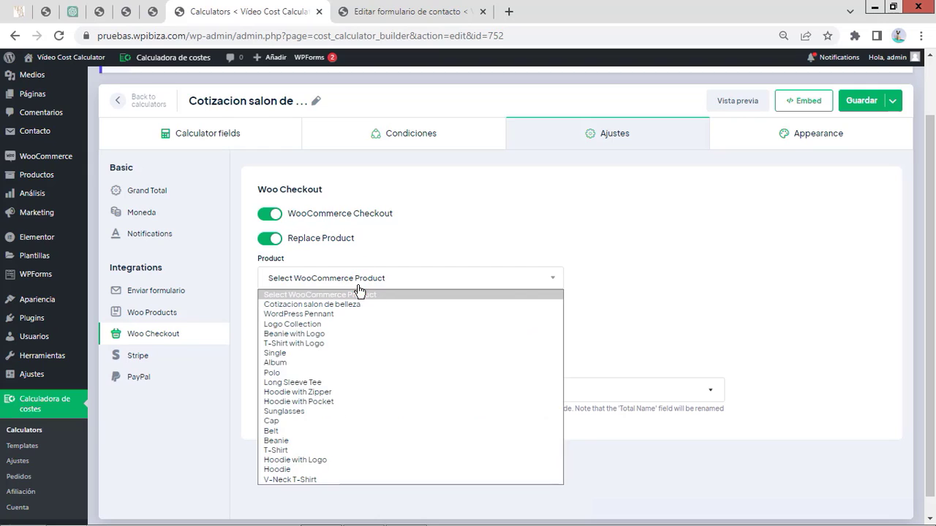
left_click(354, 306)
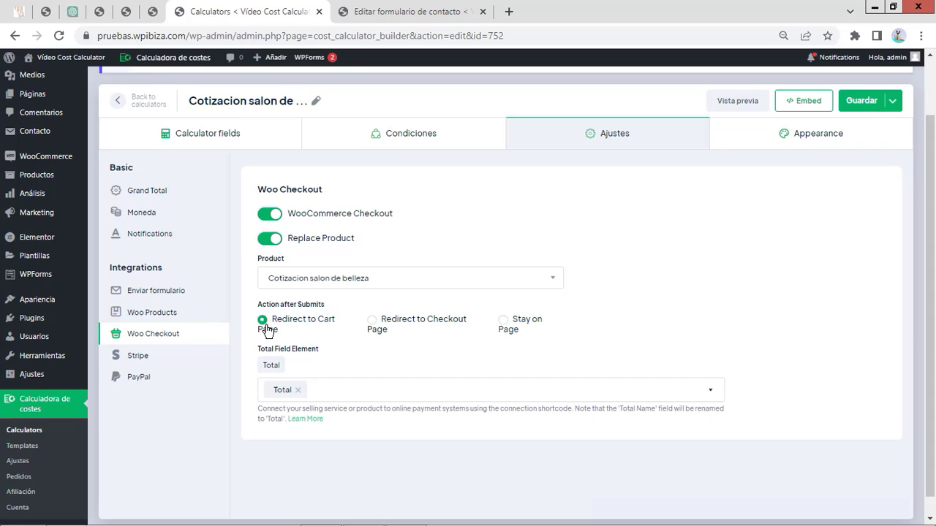
left_click(374, 323)
left_click(336, 390)
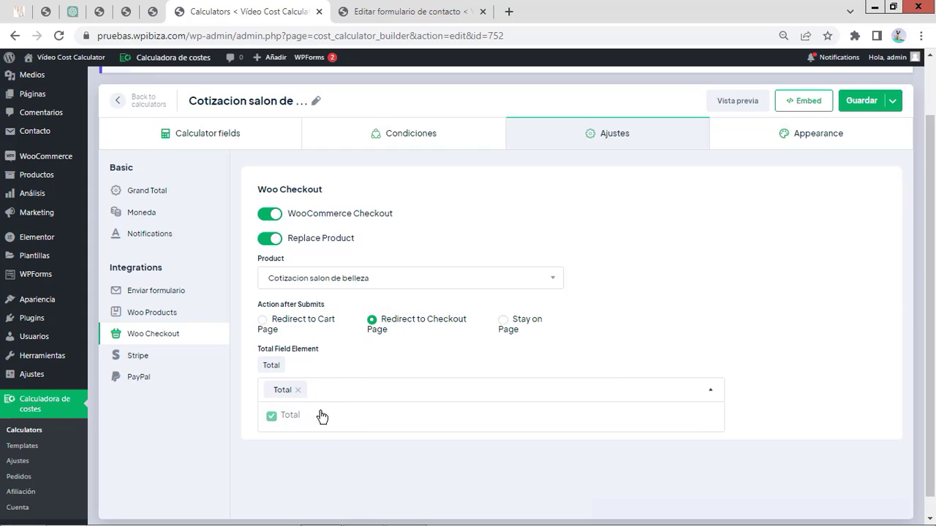
left_click(241, 418)
left_click(846, 110)
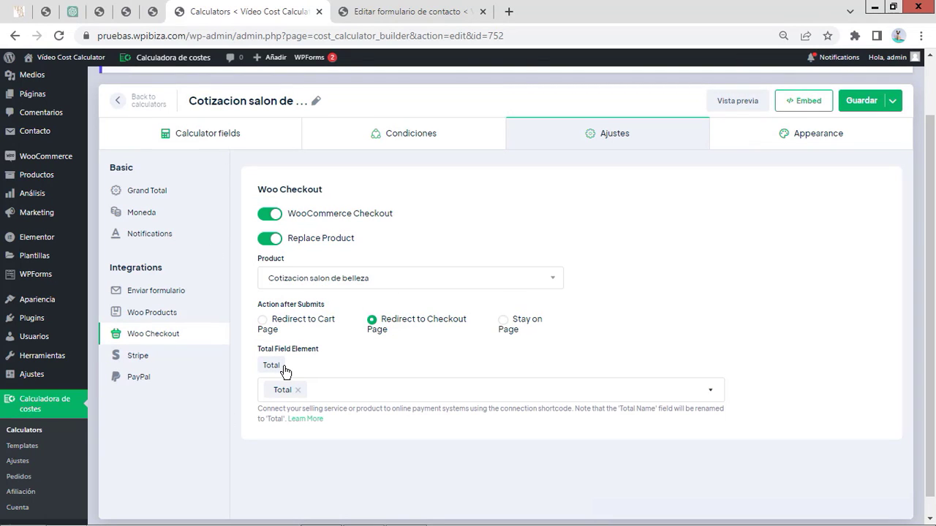
left_click(136, 356)
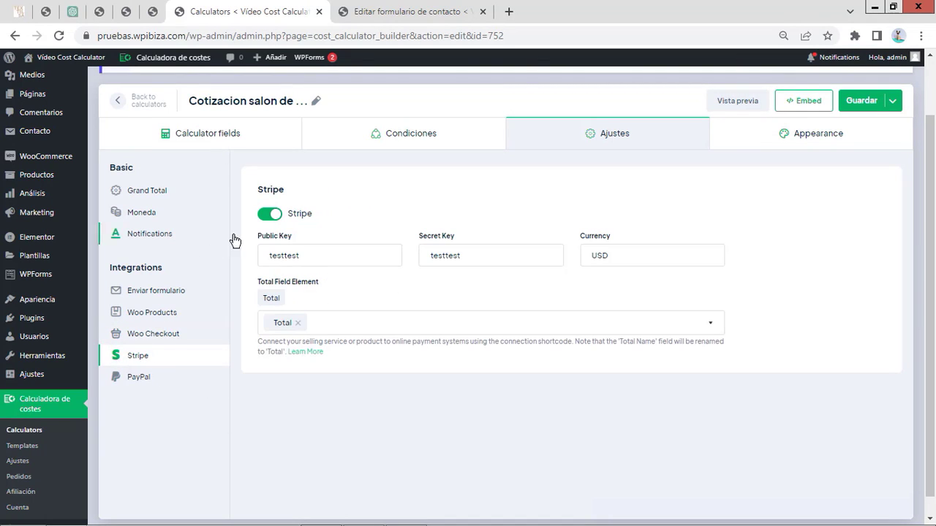
Step: Save the payment settings and view the Appearance tab's Vertical box style preview
left_click(138, 380)
left_click(857, 107)
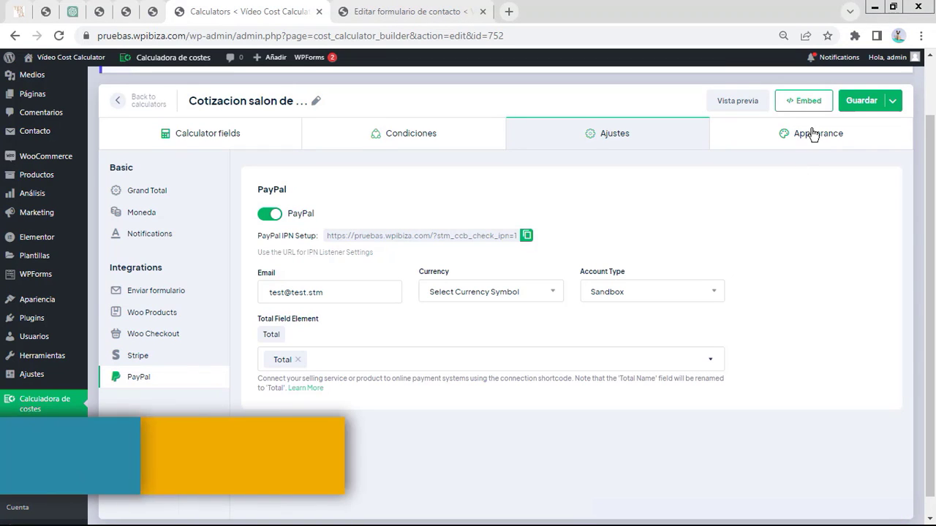
left_click(832, 140)
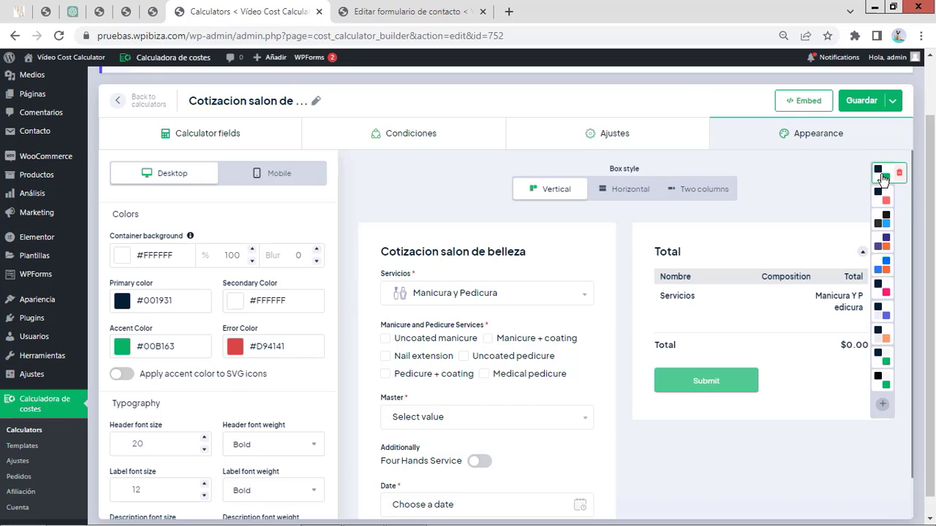
Step: Try the preset palettes and apply the dark preset with the #1FA0FF blue accent
left_click(884, 197)
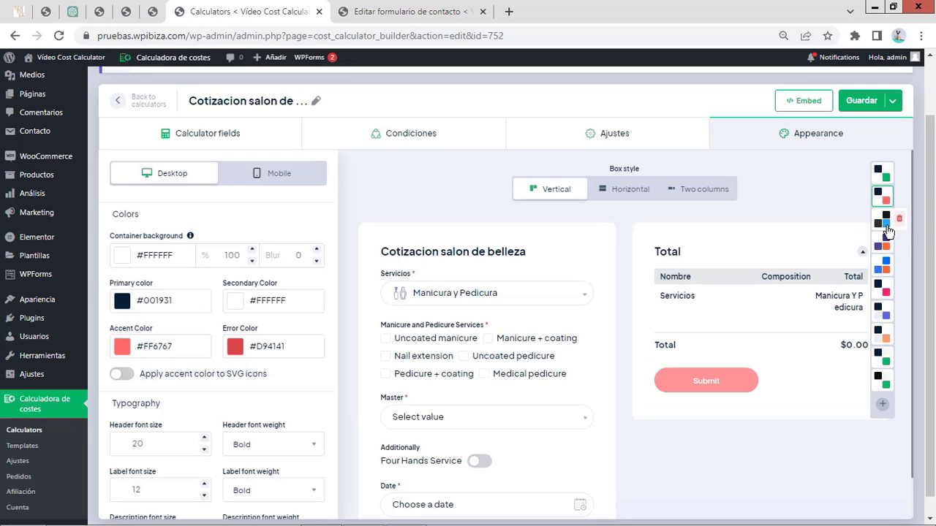
left_click(886, 241)
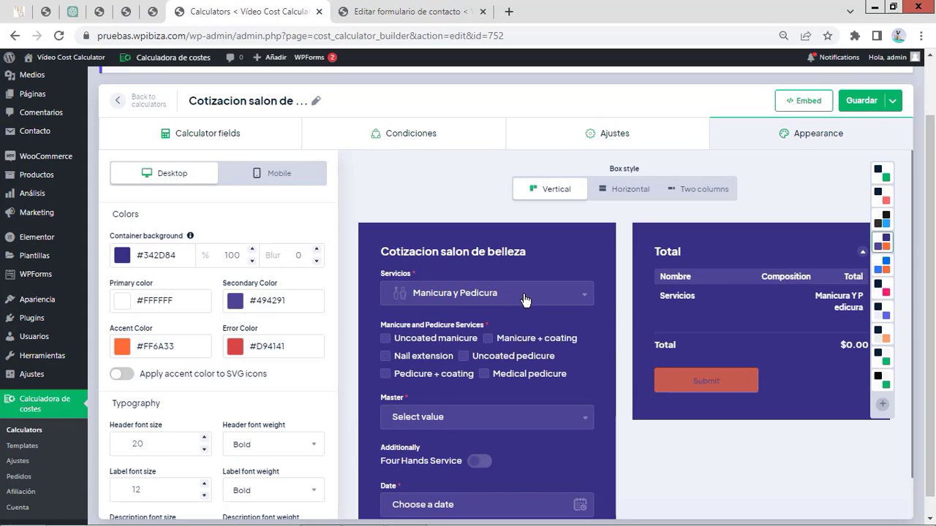
scroll(634, 310, "down", 1)
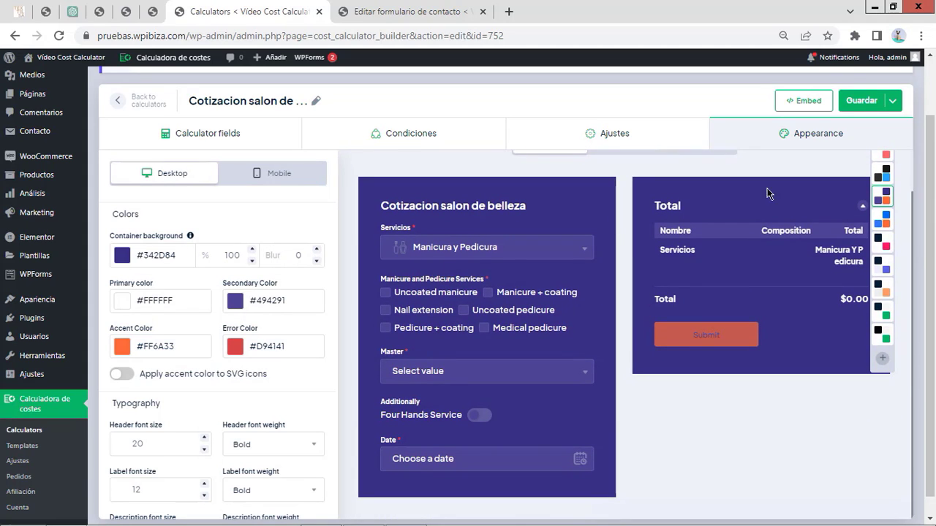
left_click(882, 173)
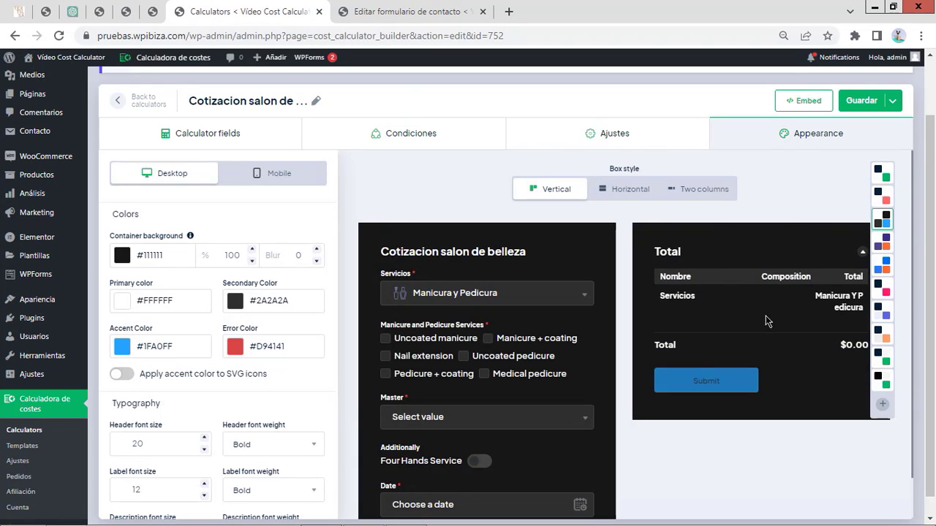
scroll(721, 366, "down", 1)
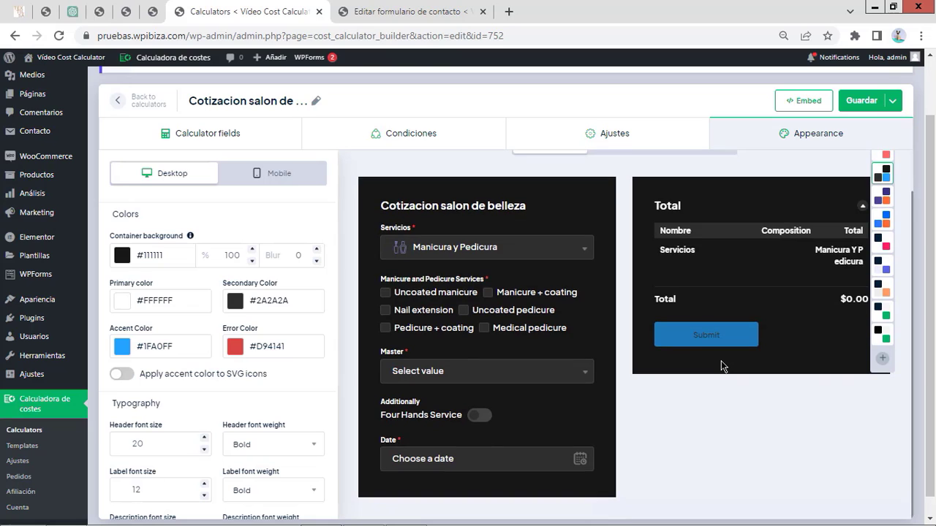
scroll(721, 366, "up", 1)
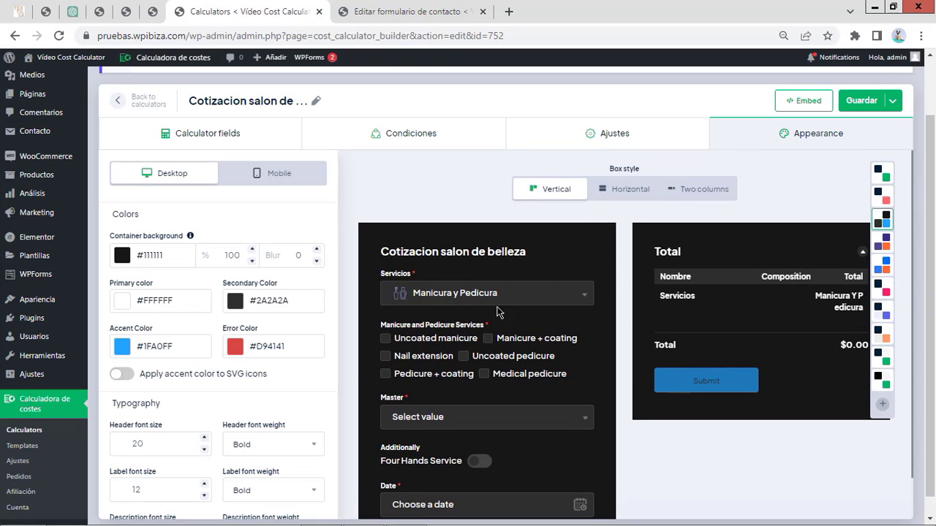
Step: Preview the horizontal and two-column box styles, then return to Vertical
left_click(618, 190)
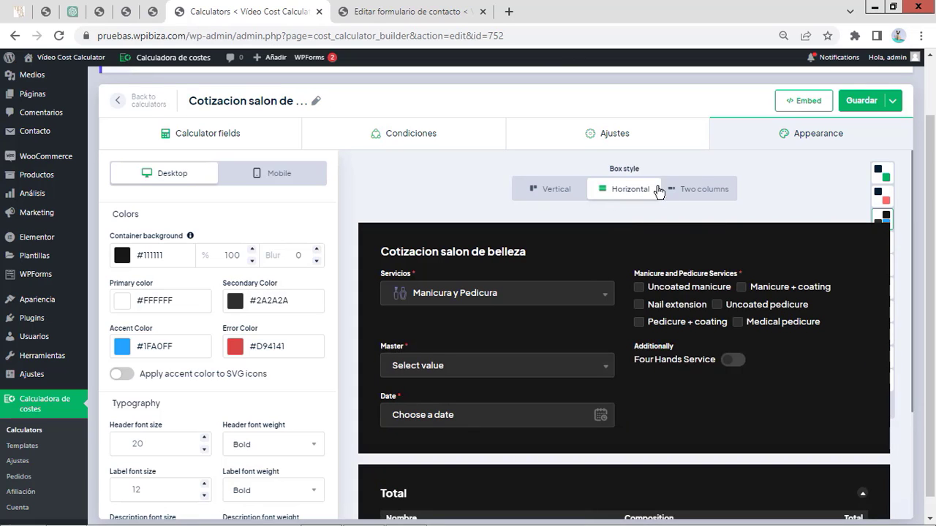
left_click(705, 192)
left_click(561, 191)
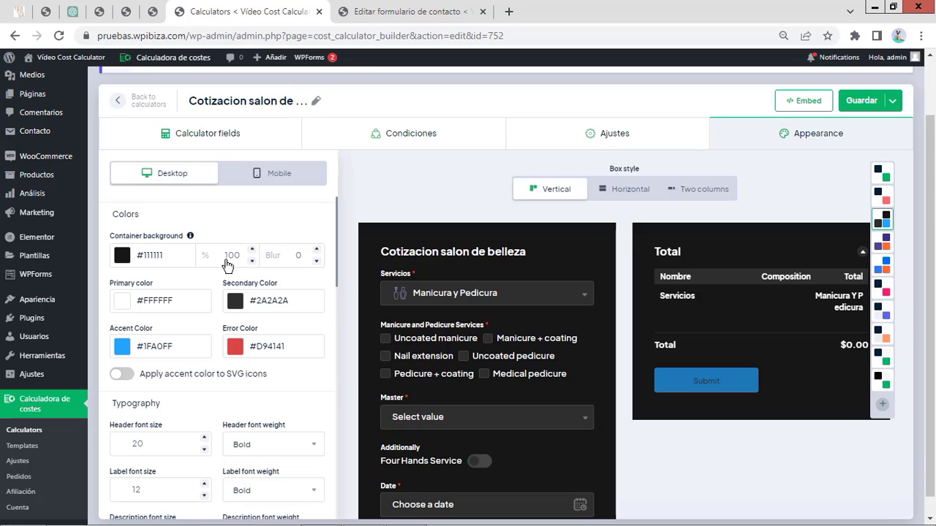
Step: Raise the container background blur to 4
left_click(316, 251)
left_click(315, 251)
left_click(316, 250)
left_click(316, 251)
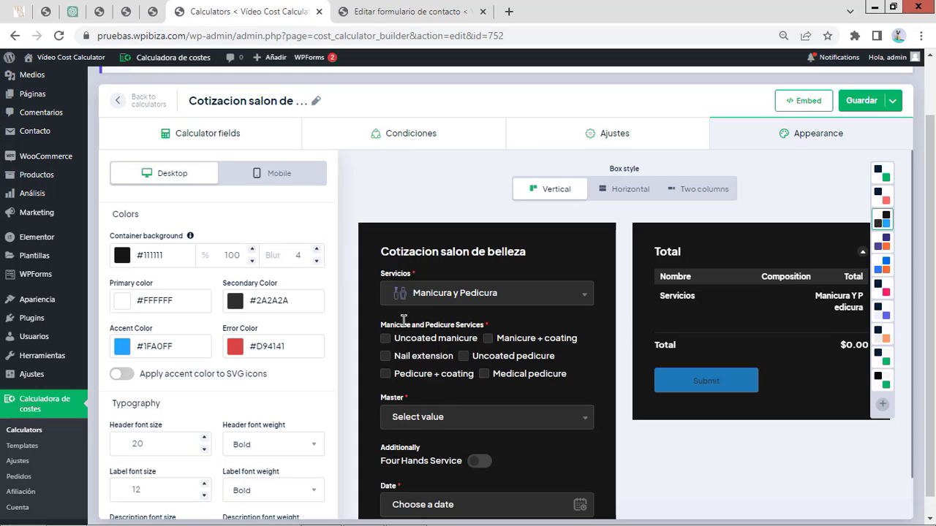
scroll(381, 327, "down", 1)
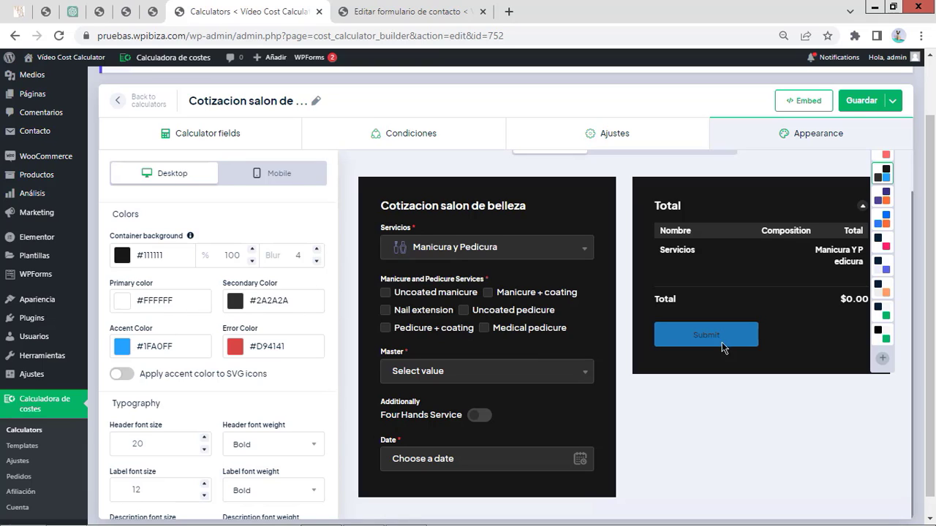
Step: Check the Error Color picker without changes and toggle SVG accent colouring on, then off
left_click(236, 353)
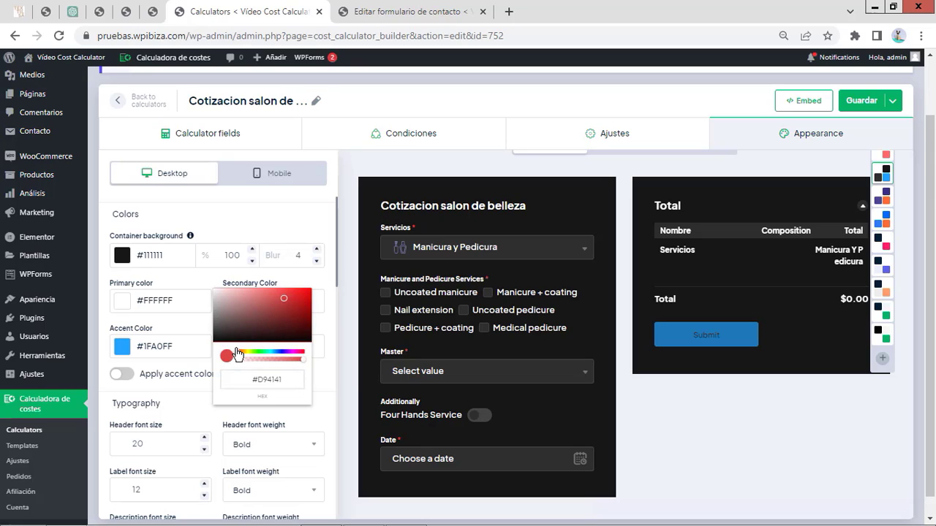
left_click(167, 395)
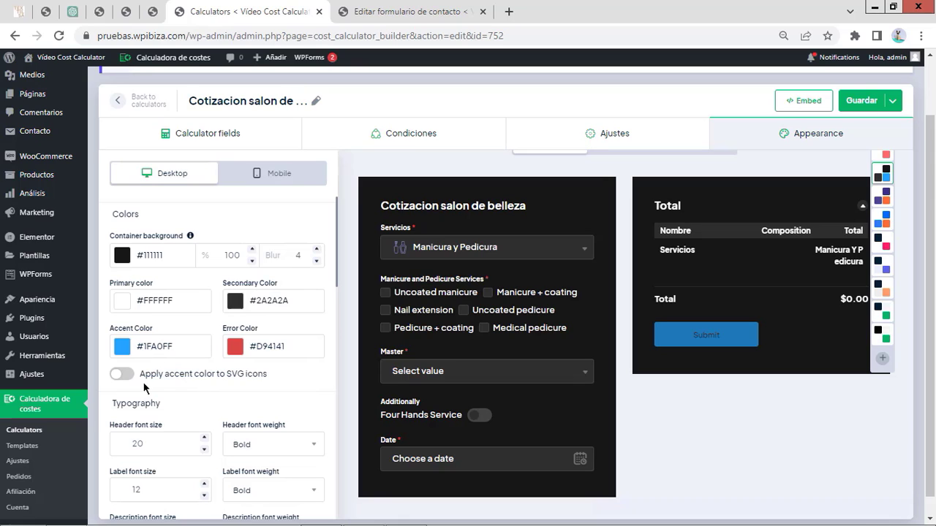
left_click(123, 375)
left_click(123, 375)
scroll(257, 424, "down", 3)
scroll(178, 347, "up", 1)
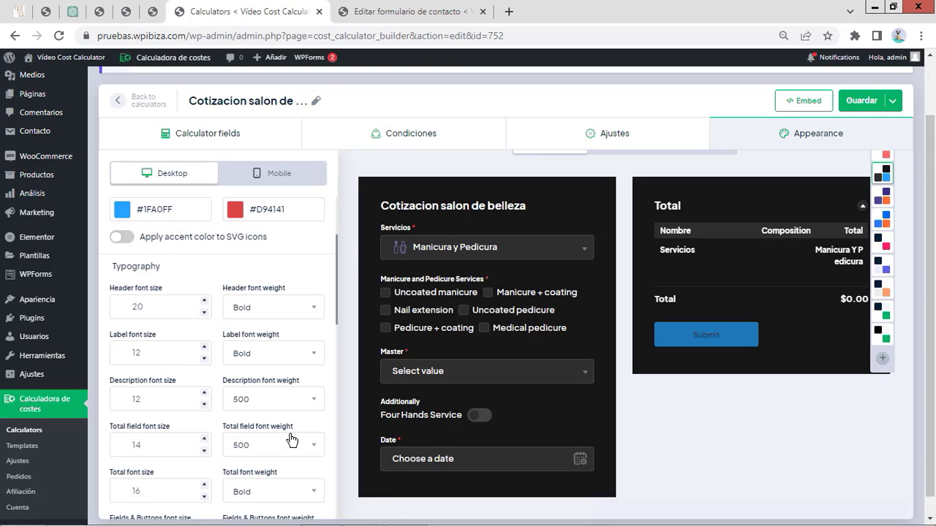
Step: Look through Typography, Borders, Shadows, Sizes and Spacing, then select the dashed-arc preloader icon
scroll(291, 438, "down", 3)
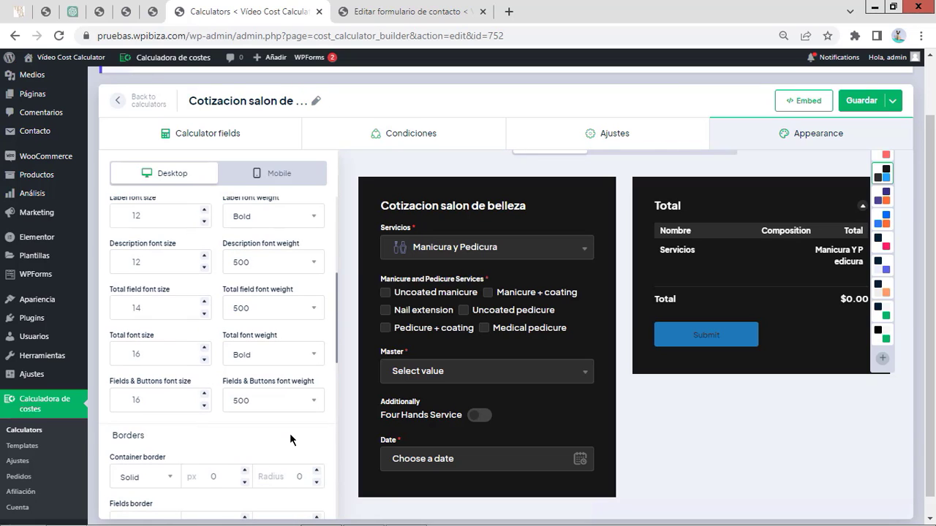
scroll(290, 432, "up", 2)
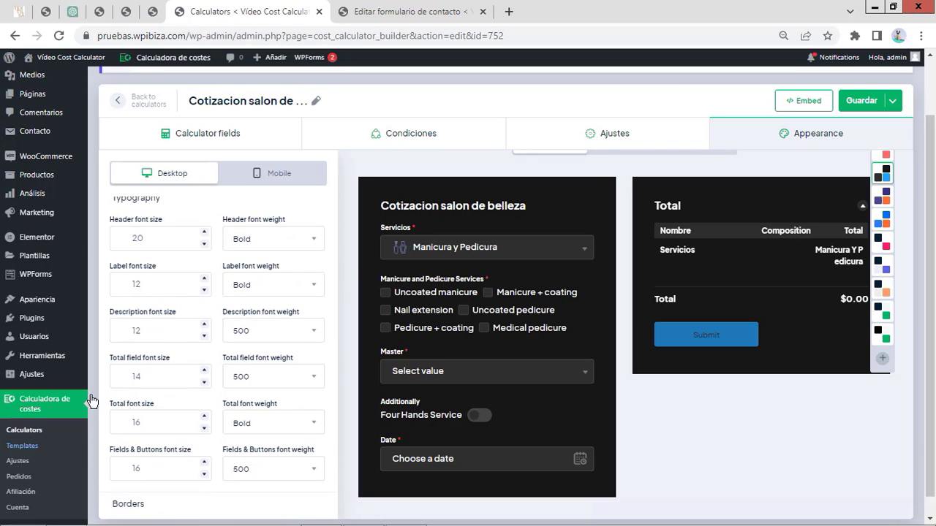
scroll(240, 448, "down", 5)
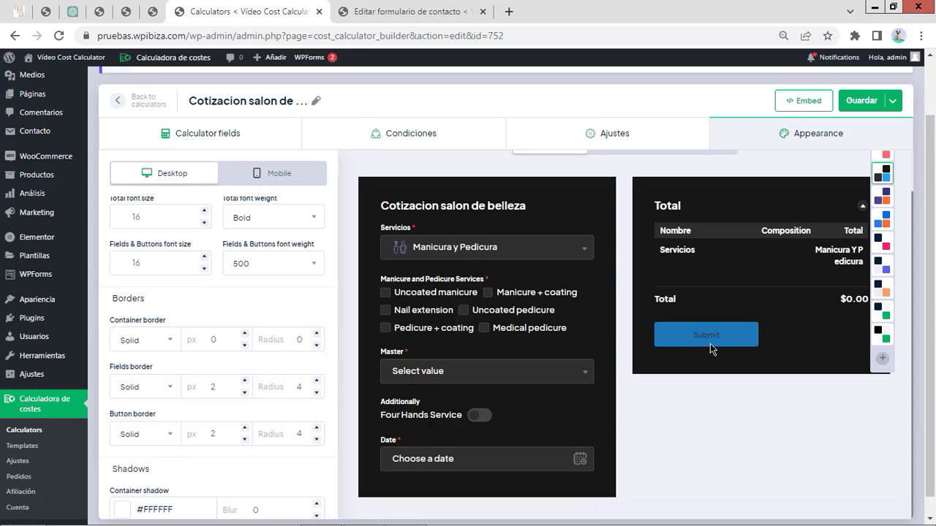
scroll(244, 399, "down", 2)
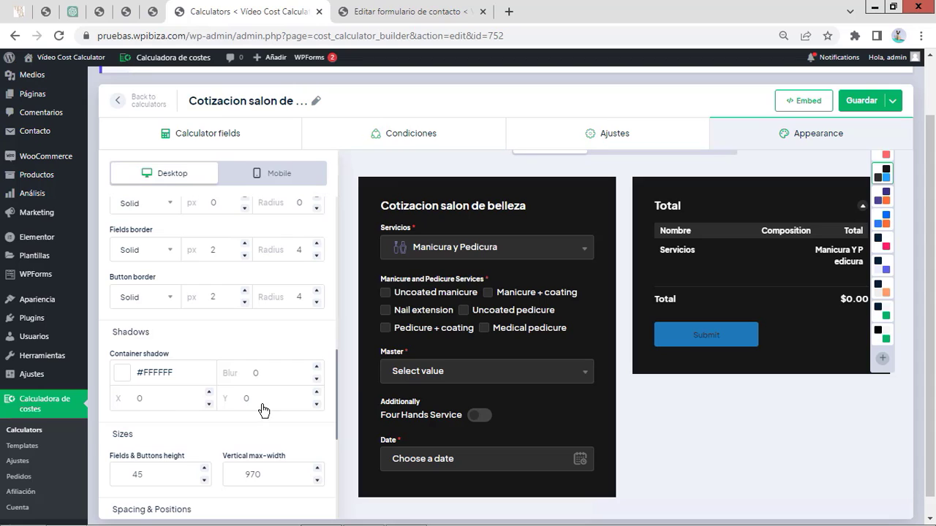
scroll(249, 412, "down", 3)
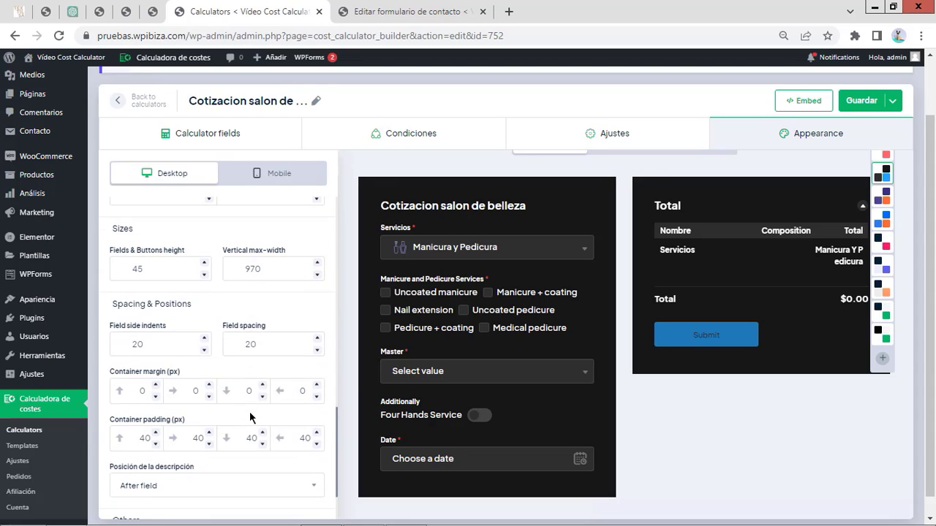
left_click(171, 274)
scroll(263, 270, "down", 2)
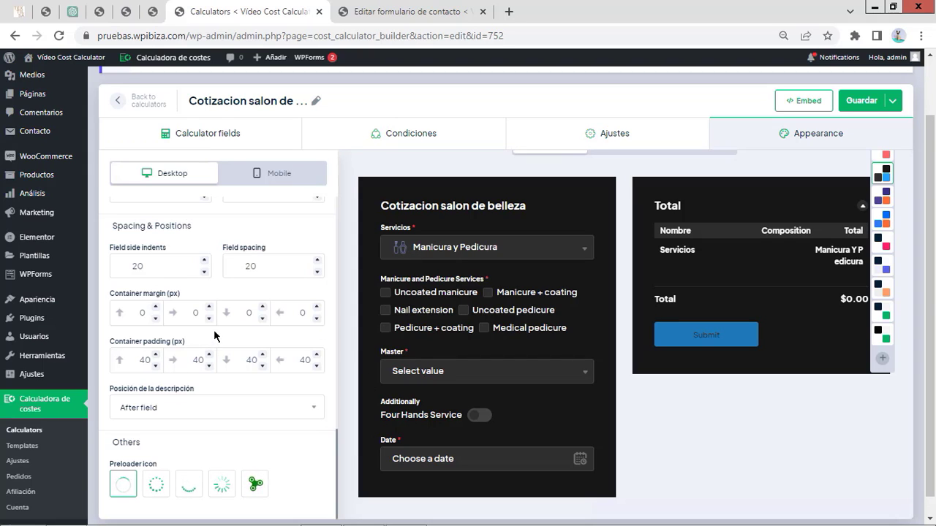
scroll(213, 330, "down", 2)
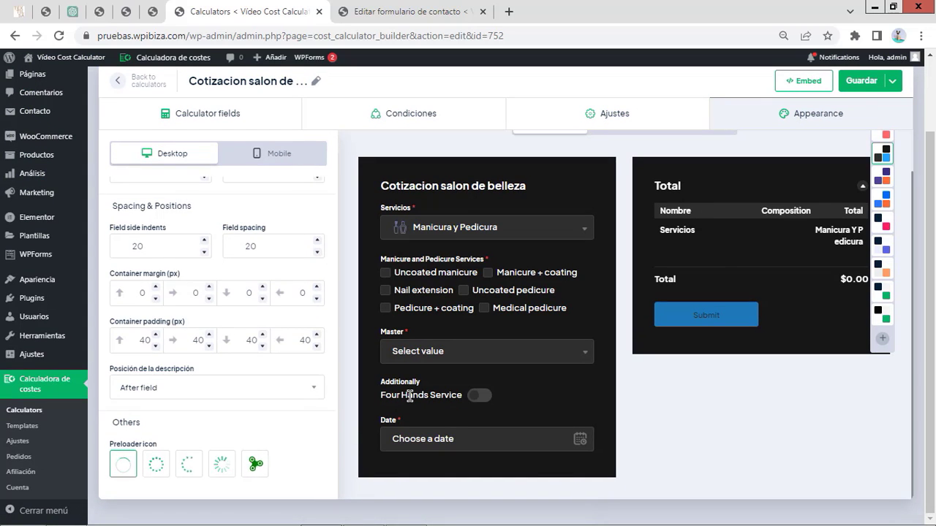
left_click(188, 468)
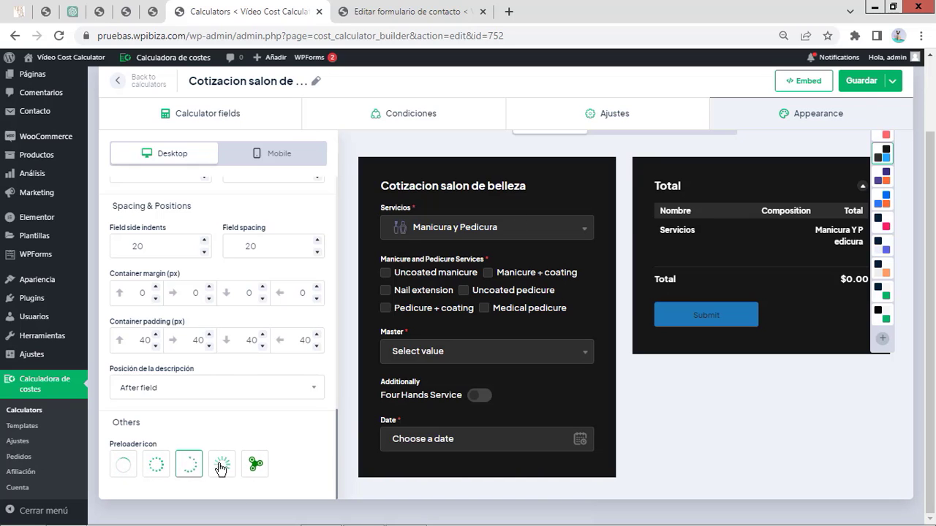
scroll(319, 369, "up", 10)
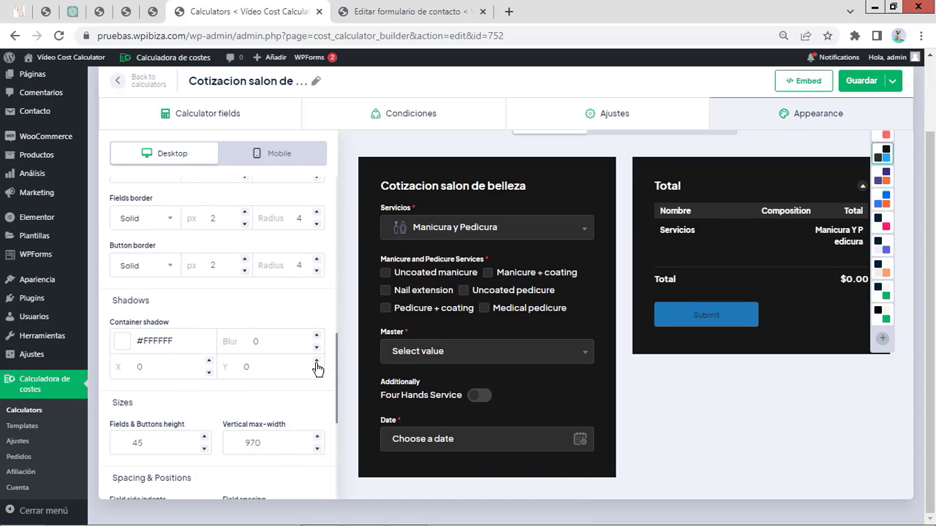
scroll(683, 314, "up", 5)
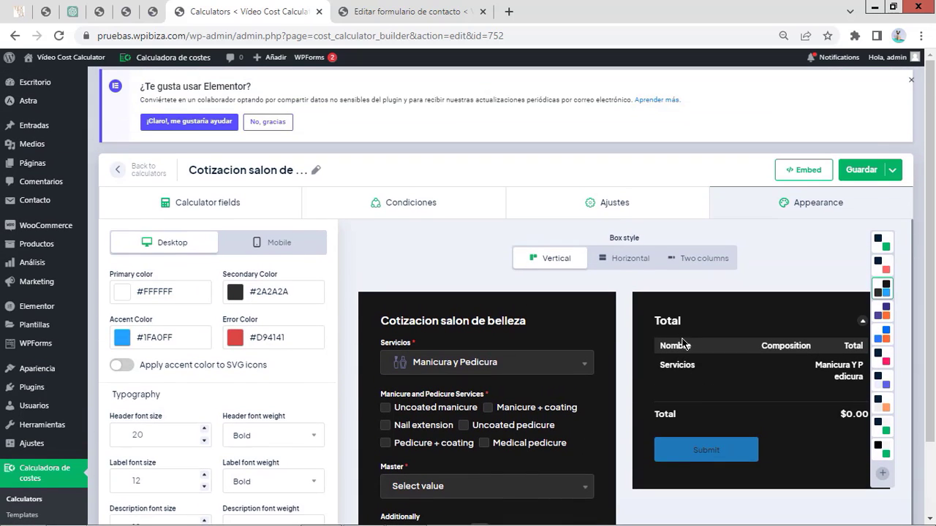
Step: Switch to the mobile appearance view and add the current styling as a new custom preset
left_click(272, 247)
scroll(646, 363, "down", 2)
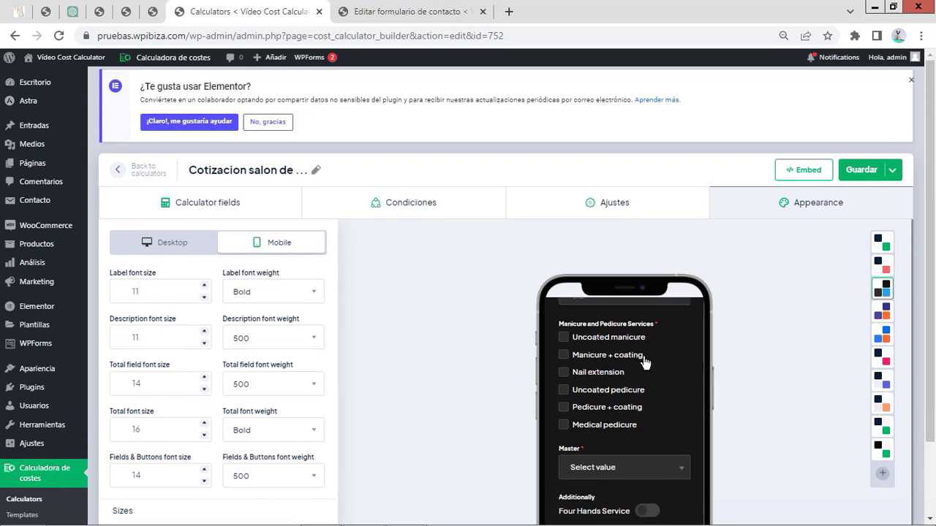
scroll(930, 208, "down", 2)
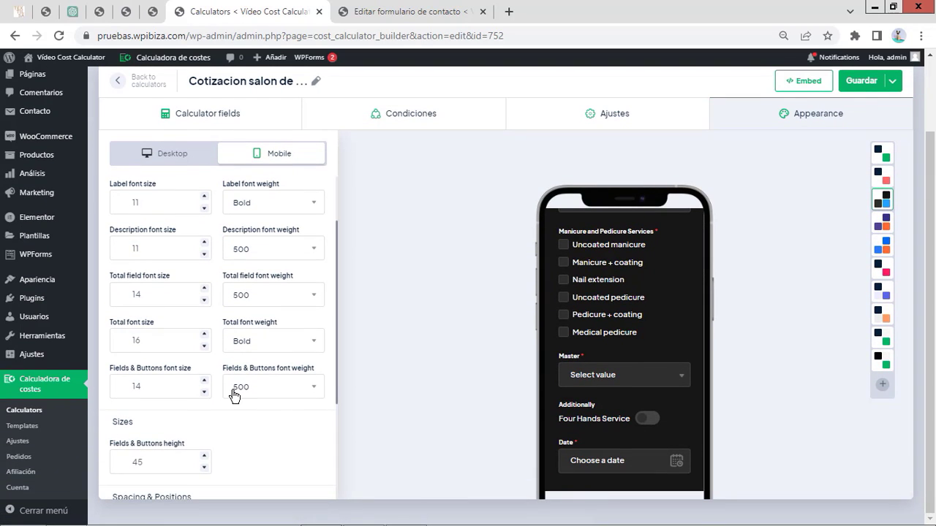
scroll(207, 360, "up", 3)
scroll(208, 360, "down", 2)
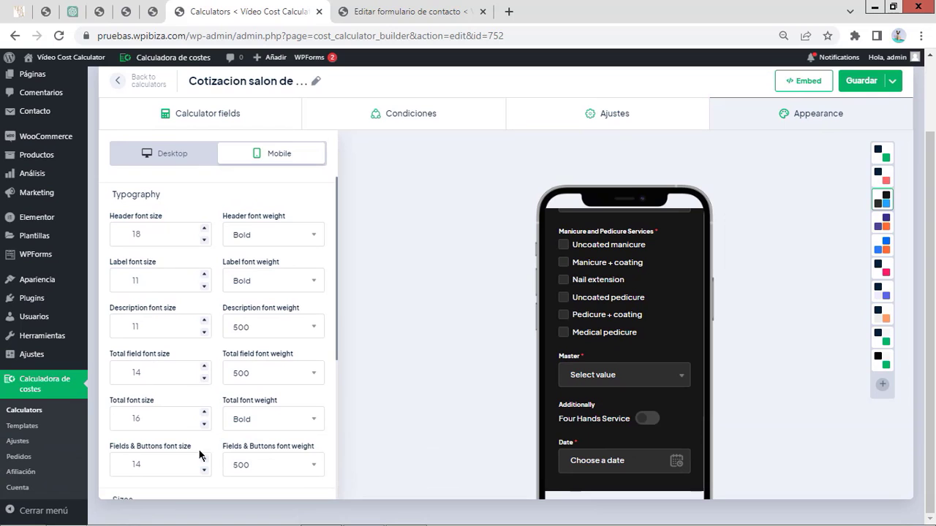
scroll(261, 444, "down", 5)
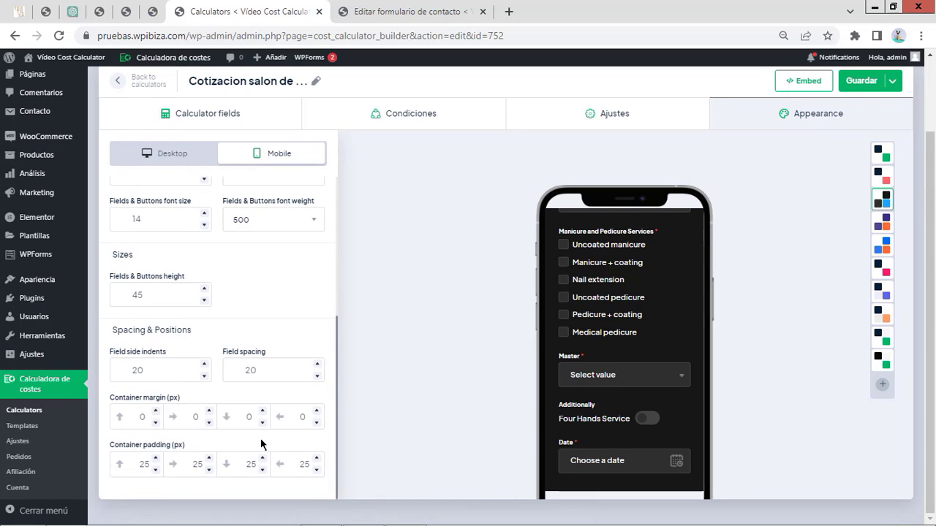
scroll(371, 409, "down", 1)
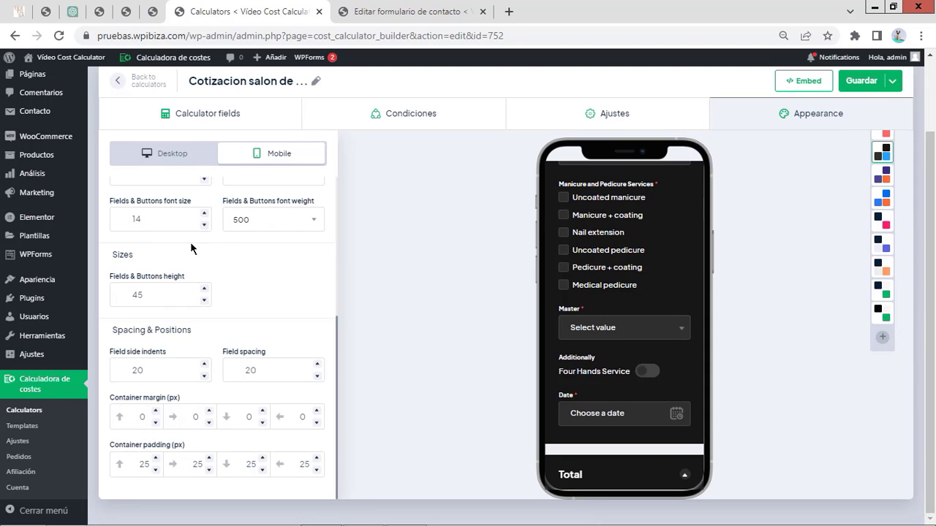
left_click(882, 337)
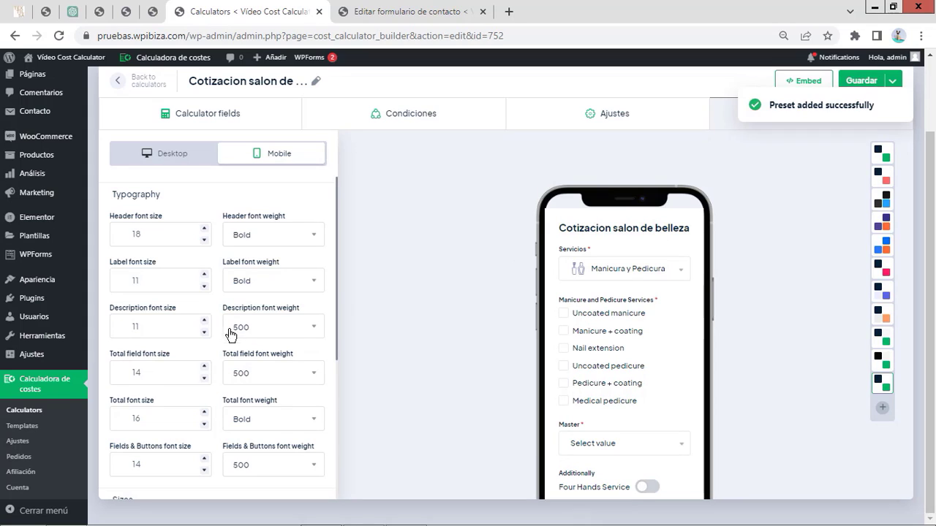
Step: Switch to the desktop preview and set the container background to grey #909090
left_click(172, 157)
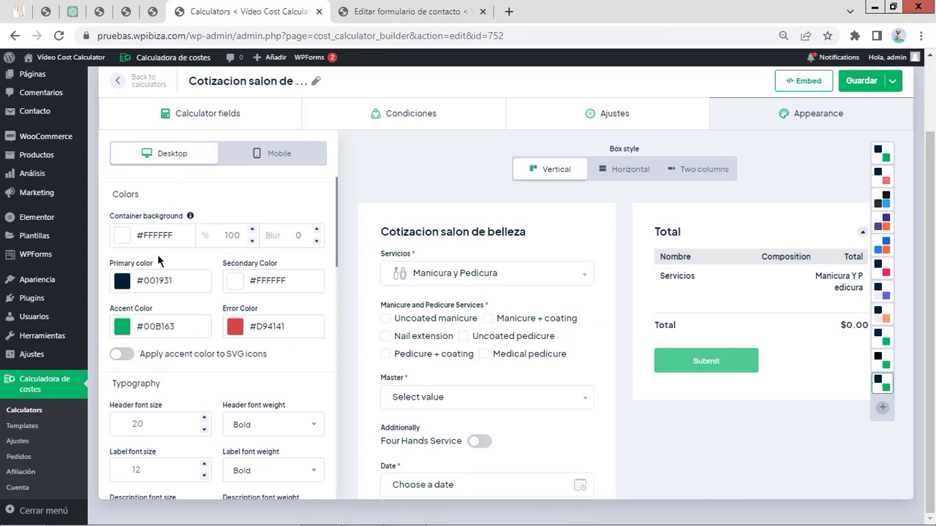
left_click(122, 239)
left_click_drag(106, 186, 87, 207)
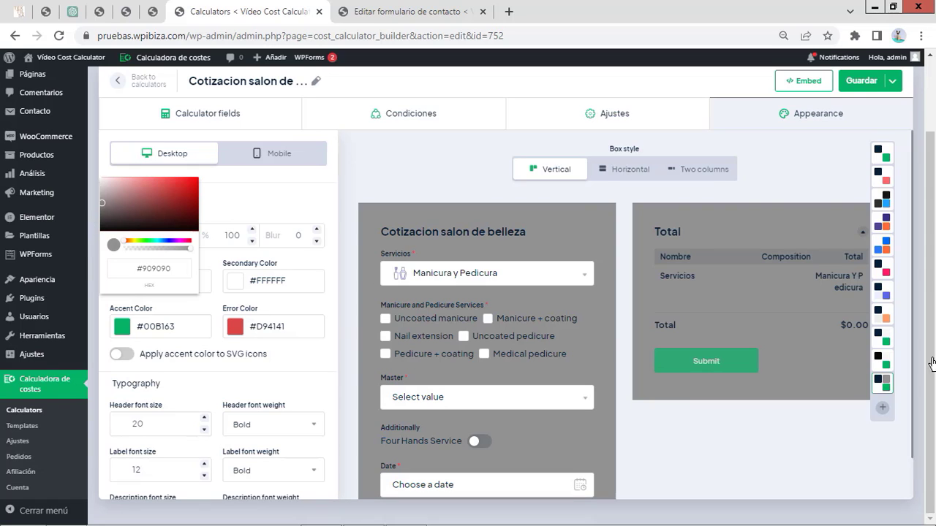
Step: Try the saved colour presets and apply the dark preset with white text and blue accent
left_click(883, 361)
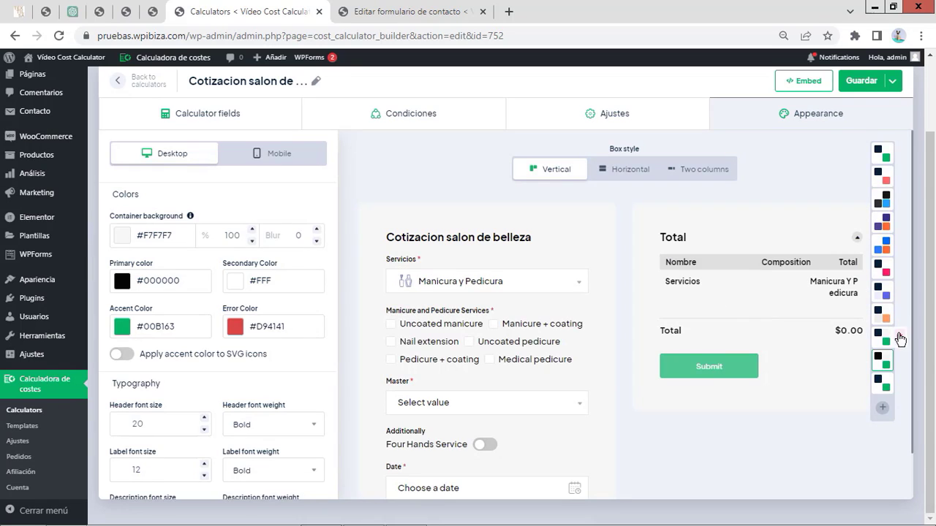
left_click(882, 340)
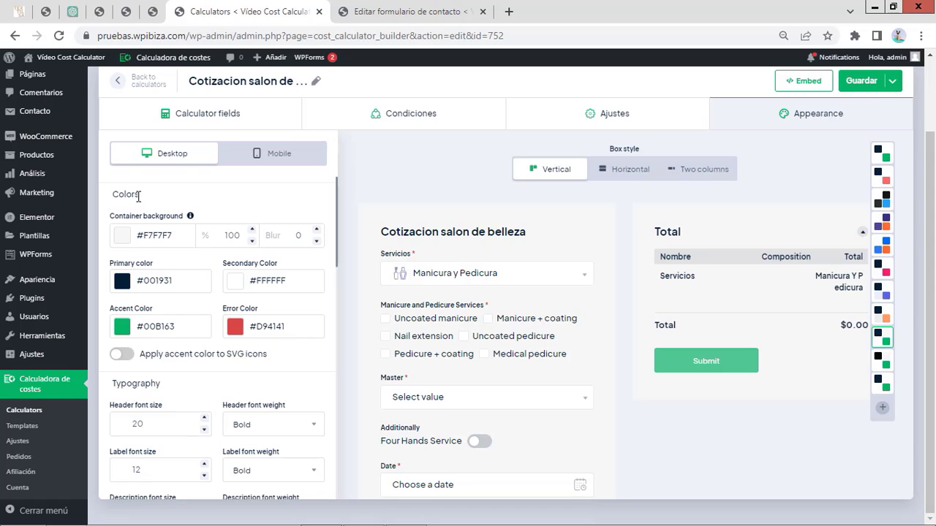
left_click(883, 199)
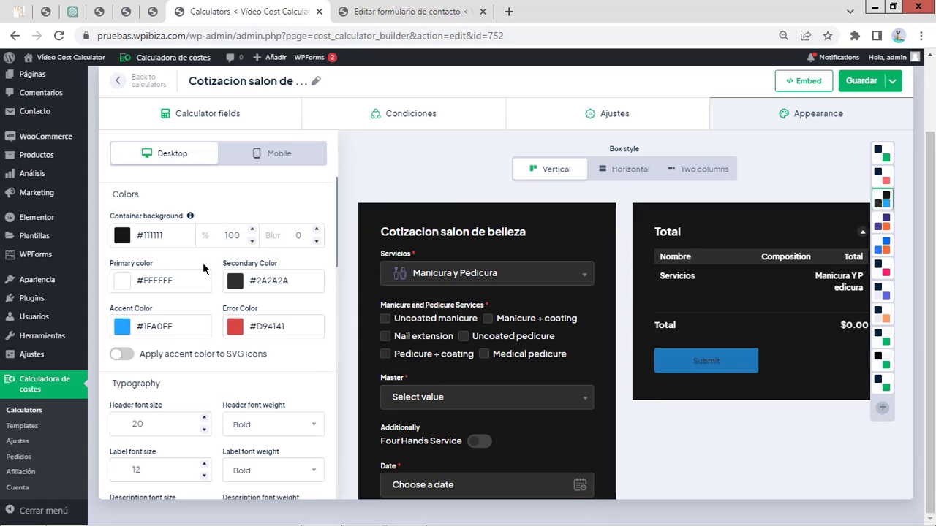
scroll(172, 260, "down", 4)
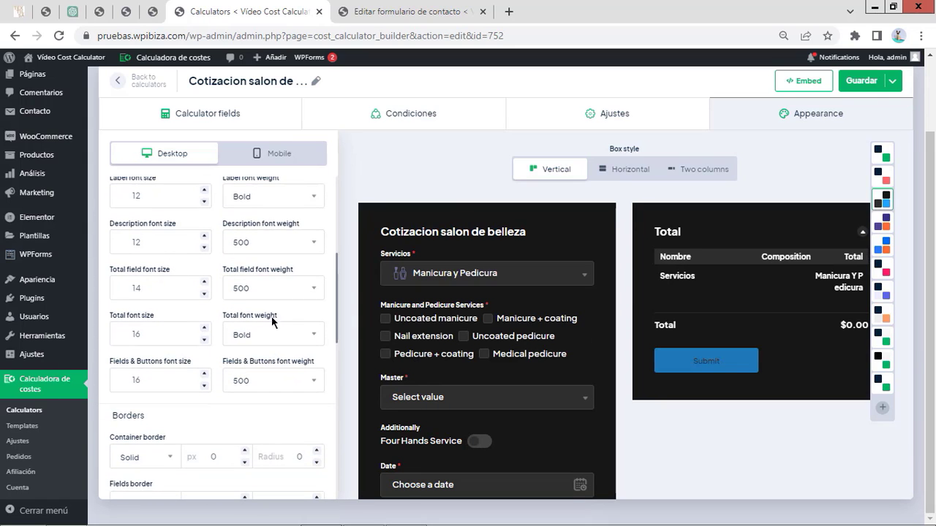
scroll(274, 321, "down", 1)
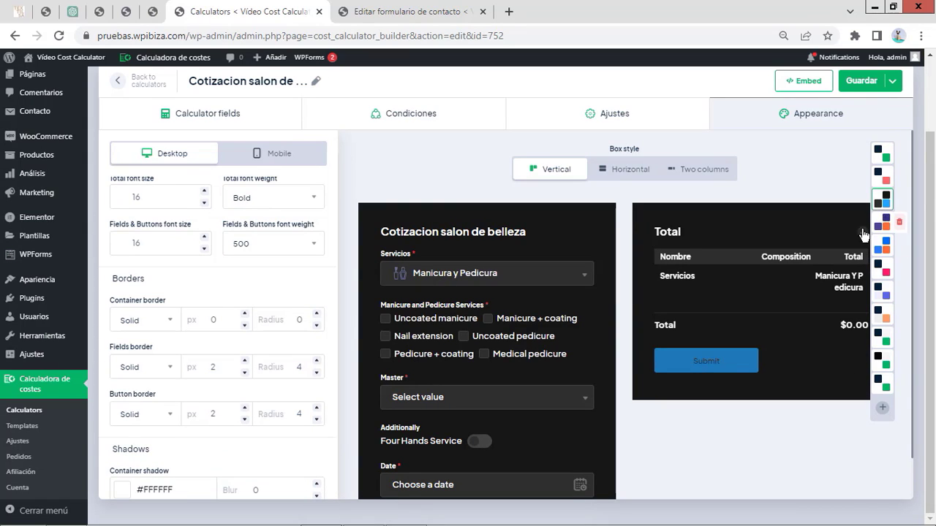
scroll(482, 248, "up", 1)
scroll(585, 356, "down", 1)
Step: Save the restyled dark calculator and go to the plugin's global settings
left_click(863, 80)
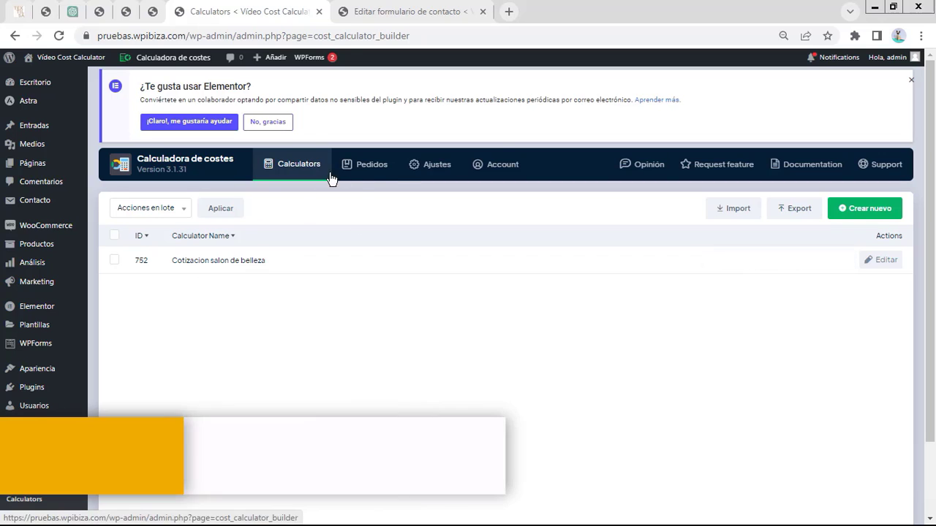
left_click(436, 171)
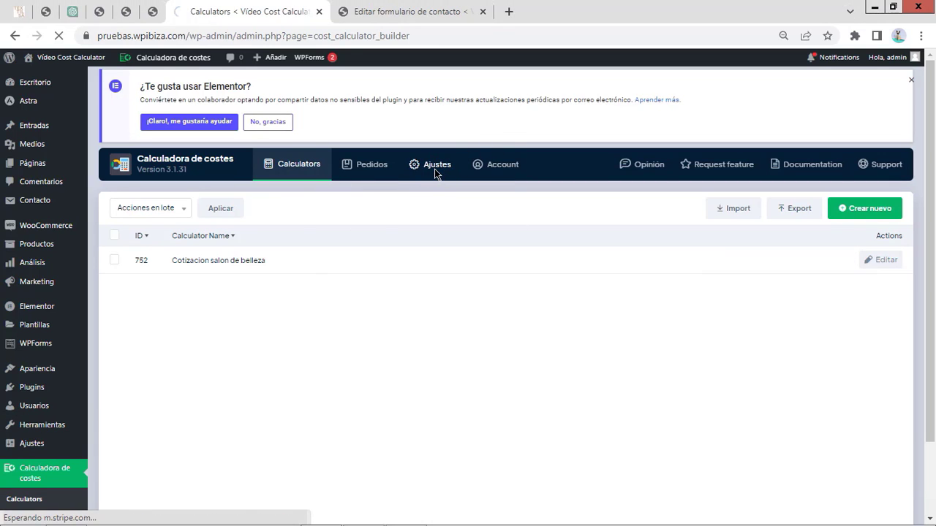
left_click(436, 173)
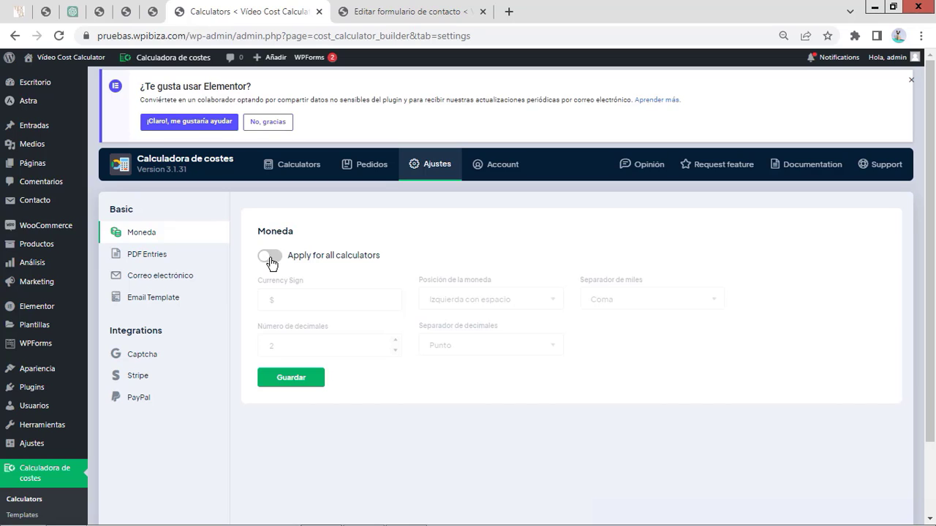
Step: Apply the $ currency settings to all calculators and save them
left_click(270, 257)
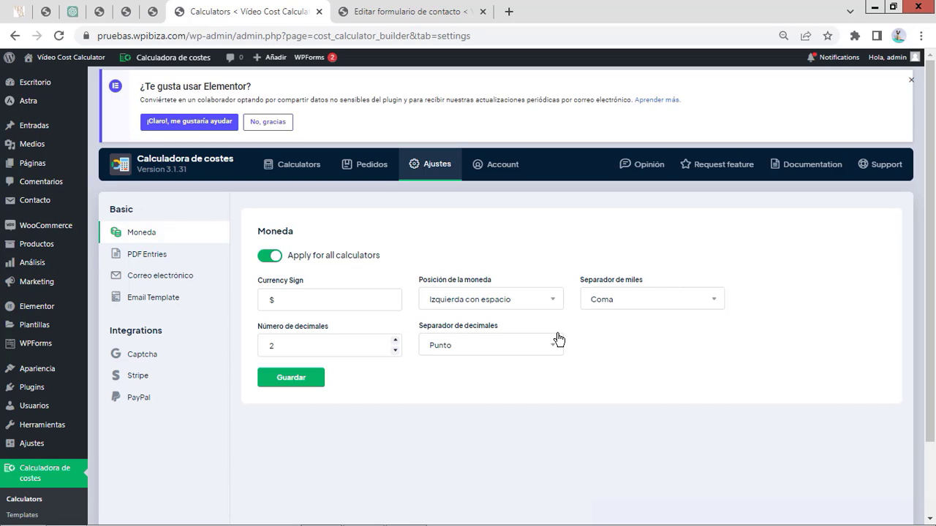
left_click(292, 378)
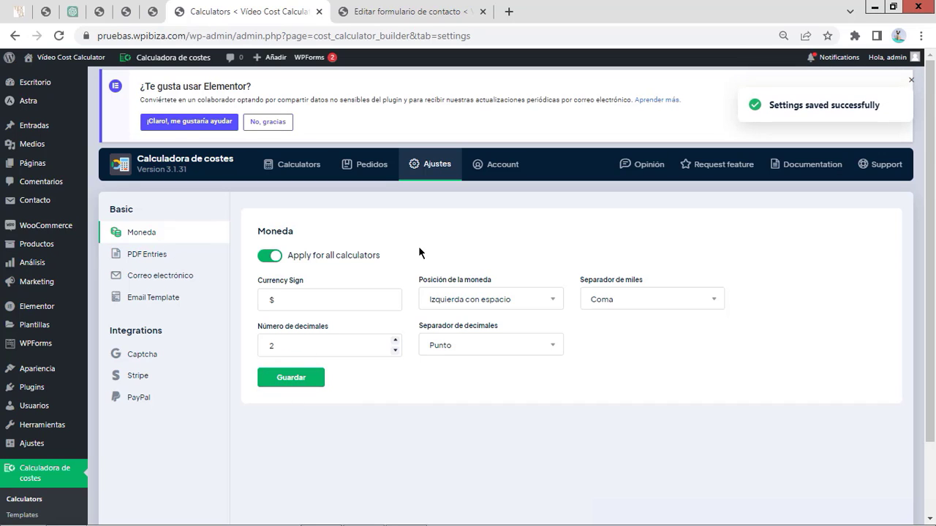
left_click(292, 379)
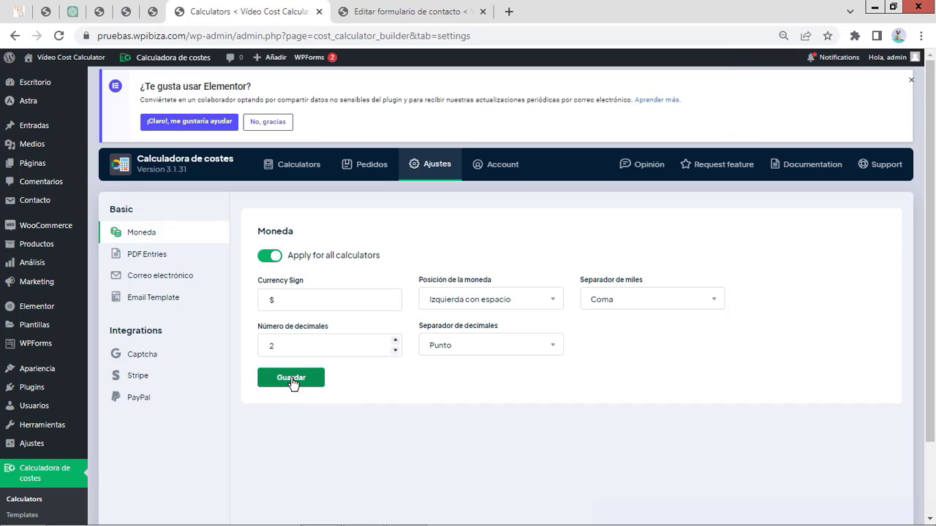
Step: Enable PDF Entries for all calculators and enter LAURUS as the company name
left_click(147, 256)
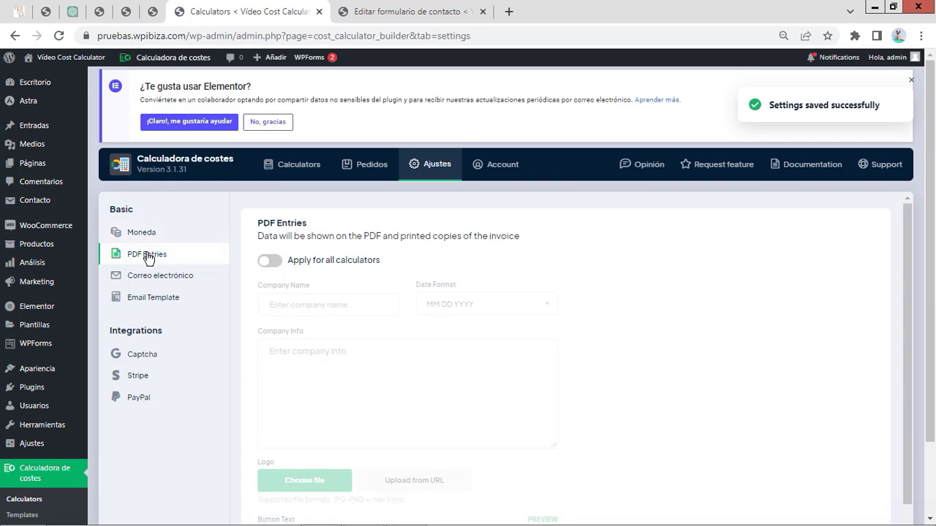
left_click(270, 262)
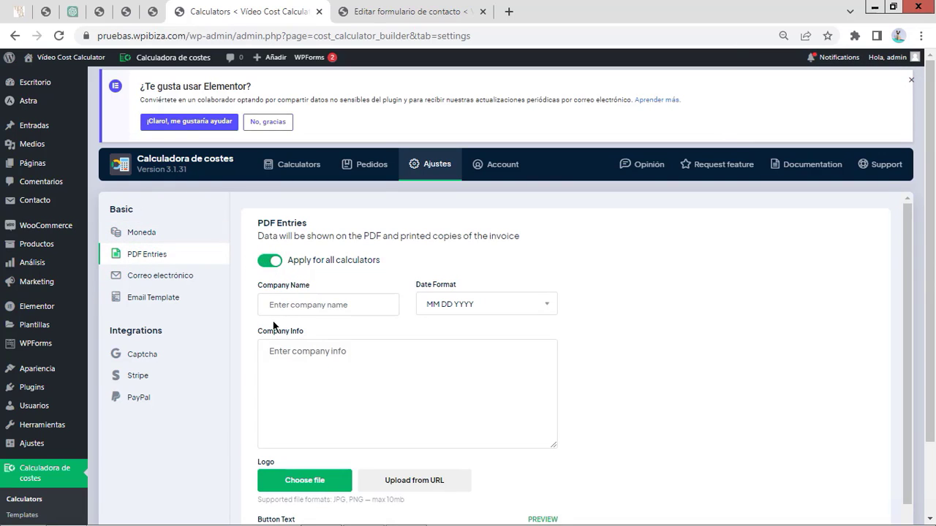
scroll(495, 413, "down", 1)
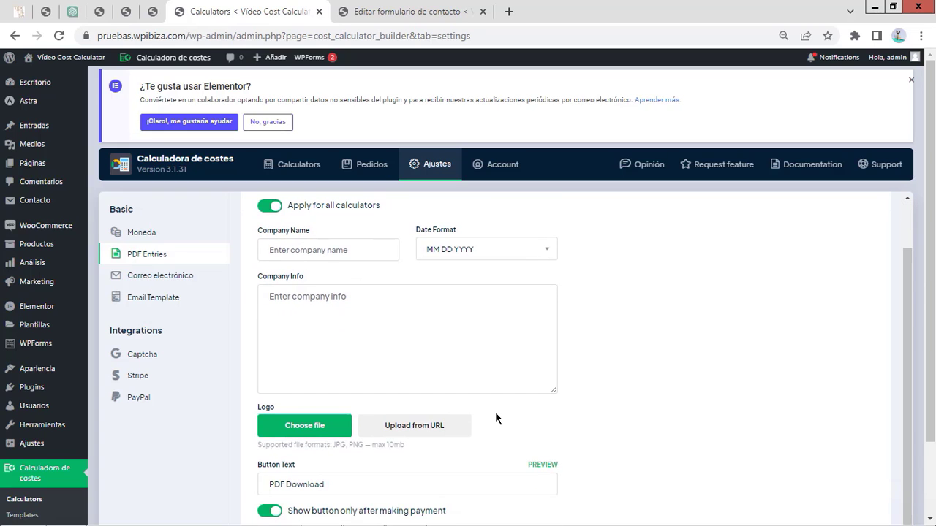
scroll(495, 412, "down", 1)
scroll(495, 412, "up", 1)
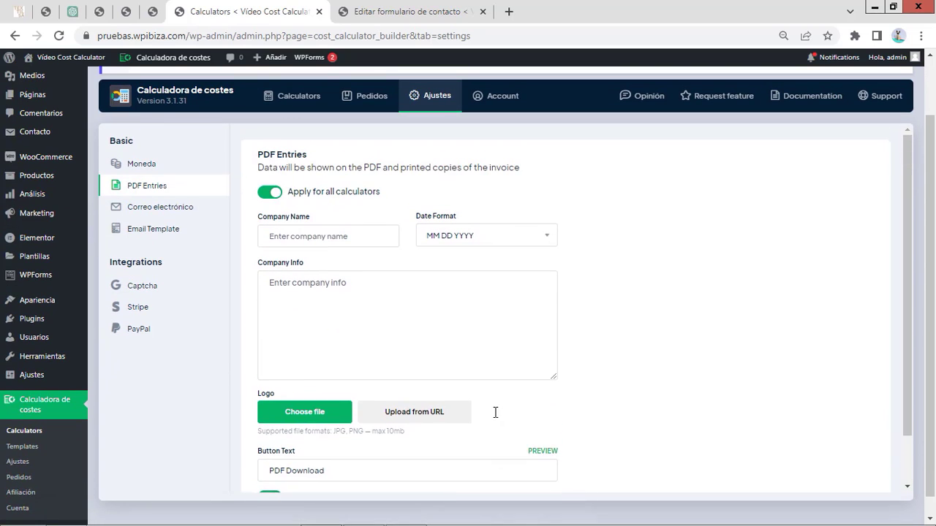
left_click(328, 235)
left_click(406, 11)
left_click(71, 87)
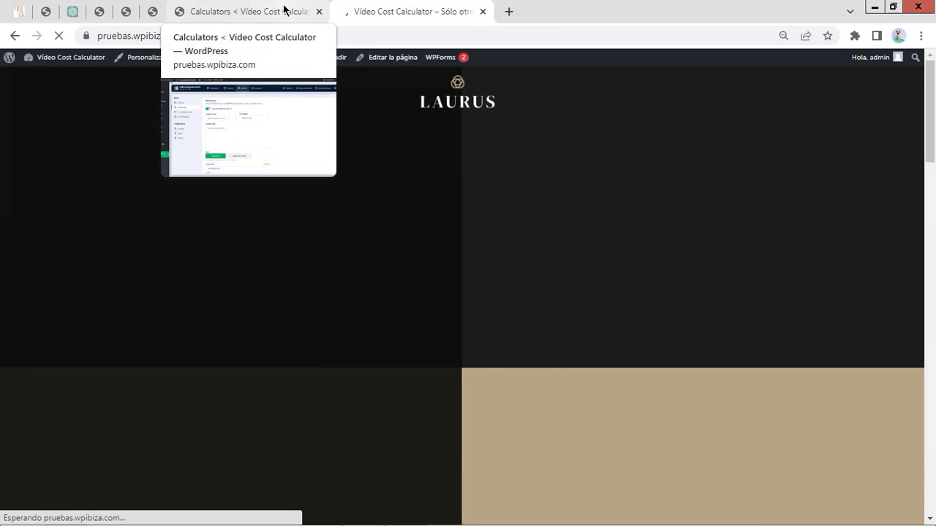
left_click(238, 11)
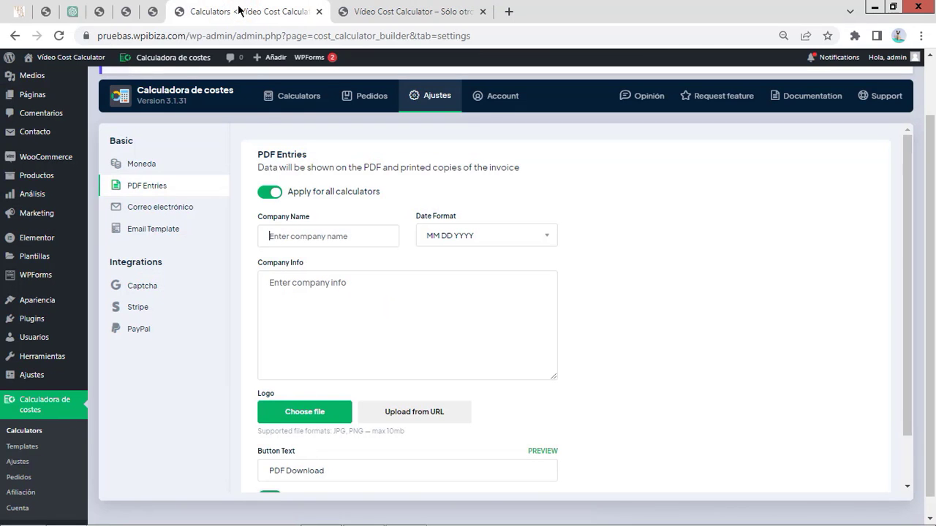
type("LAURUS")
Step: Choose the DD MM YYYY date format and enter 'Salon de belleza' as company info
left_click(473, 236)
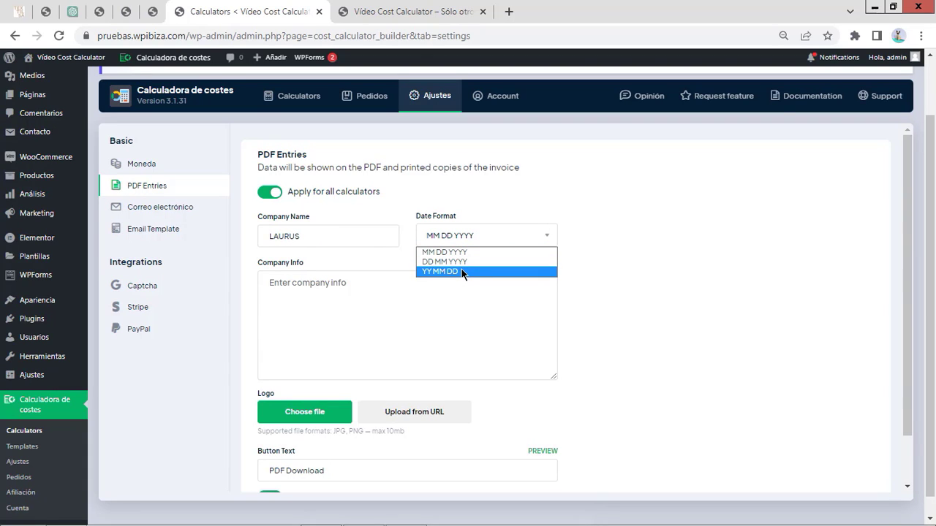
left_click(444, 261)
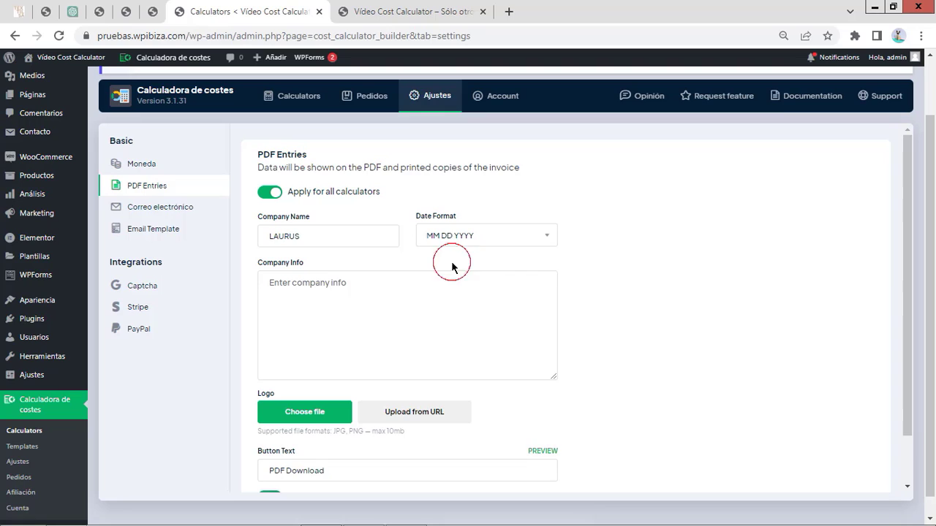
left_click(314, 287)
type("Salon de belleza")
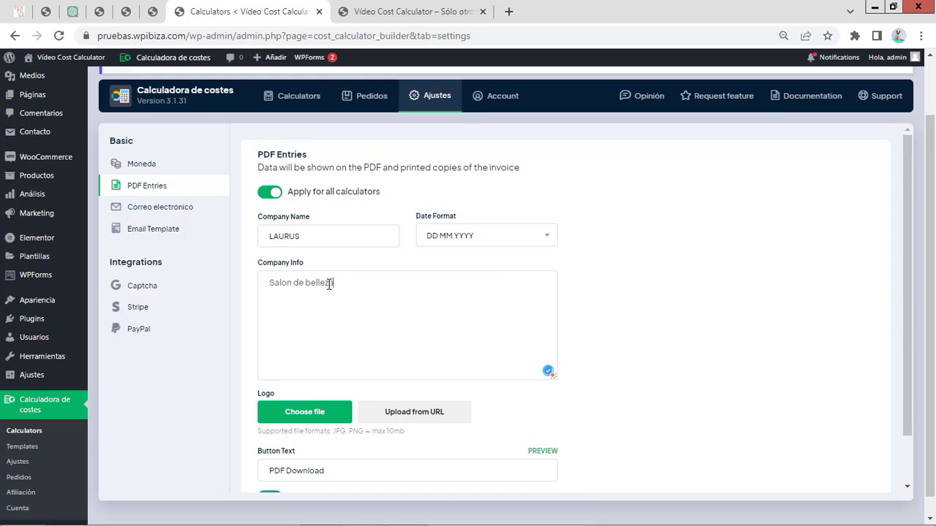
scroll(476, 341, "down", 1)
left_click(309, 355)
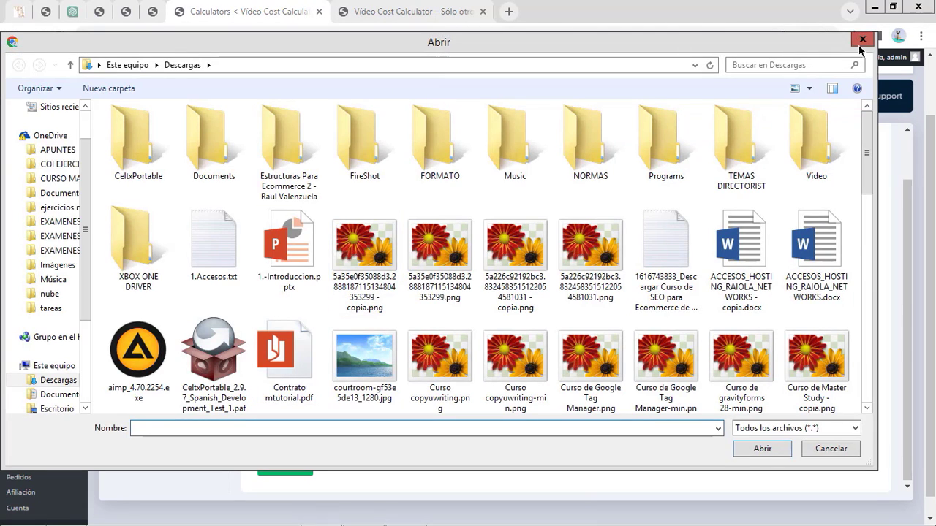
left_click(861, 40)
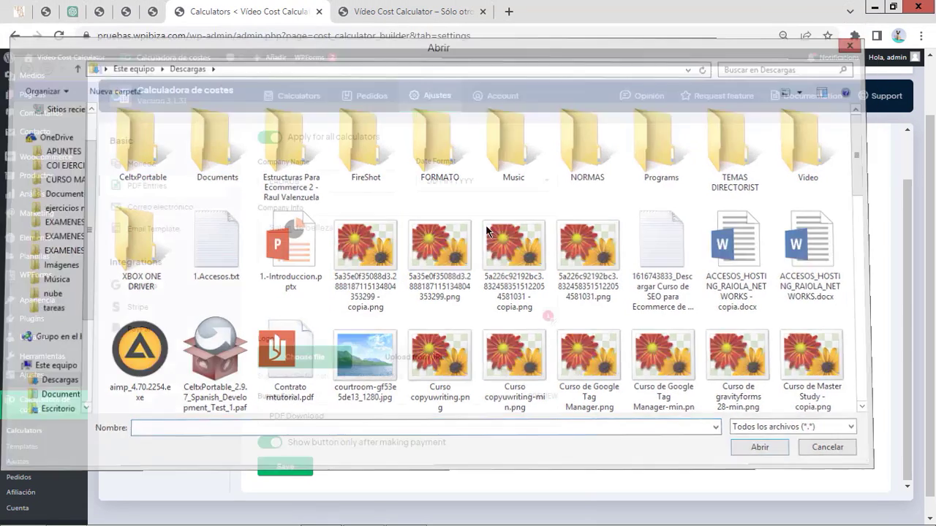
left_click(423, 361)
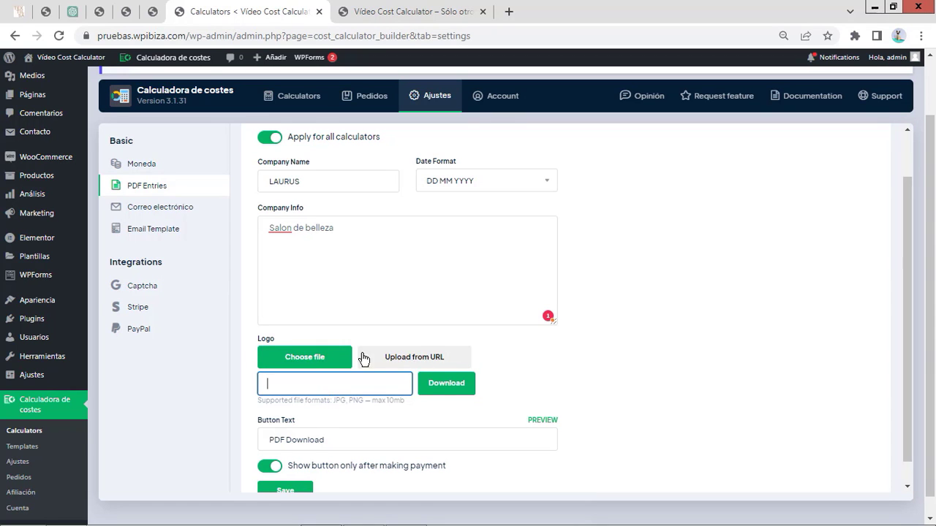
left_click(315, 358)
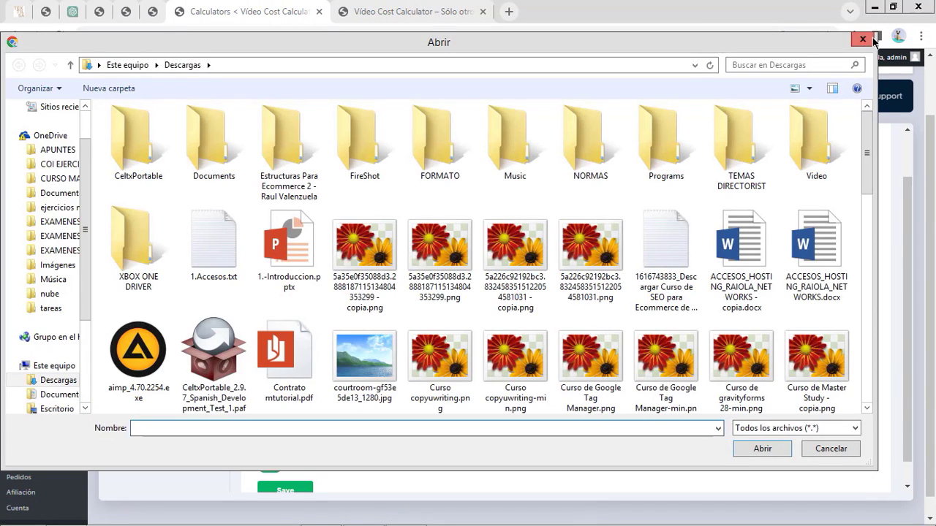
left_click(863, 39)
left_click(413, 11)
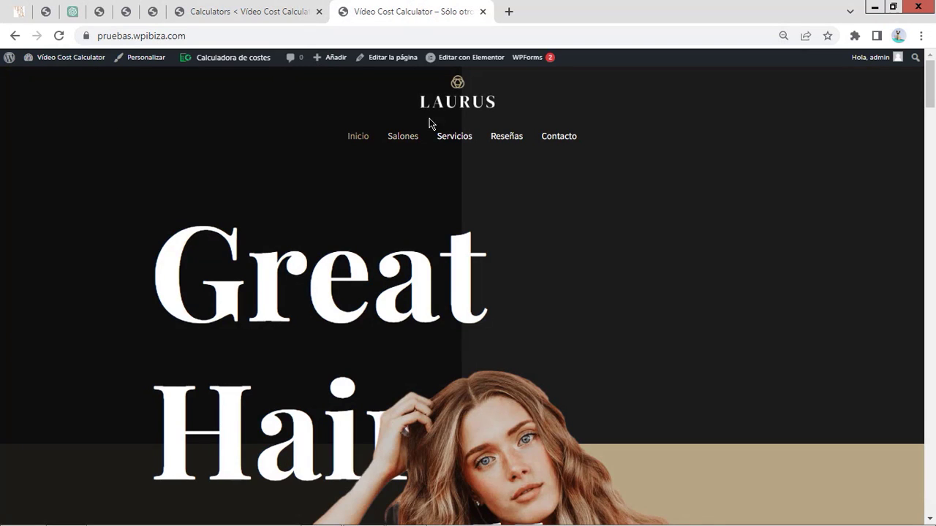
right_click(457, 82)
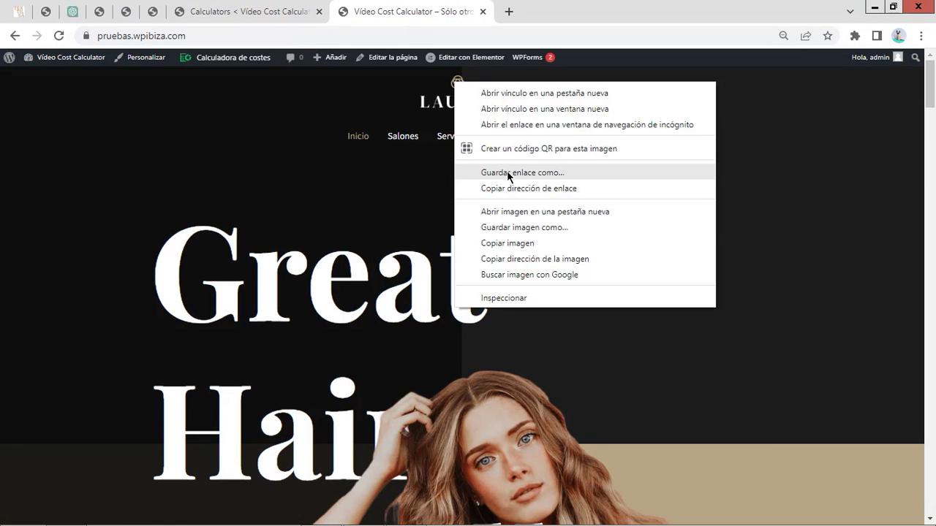
left_click(528, 227)
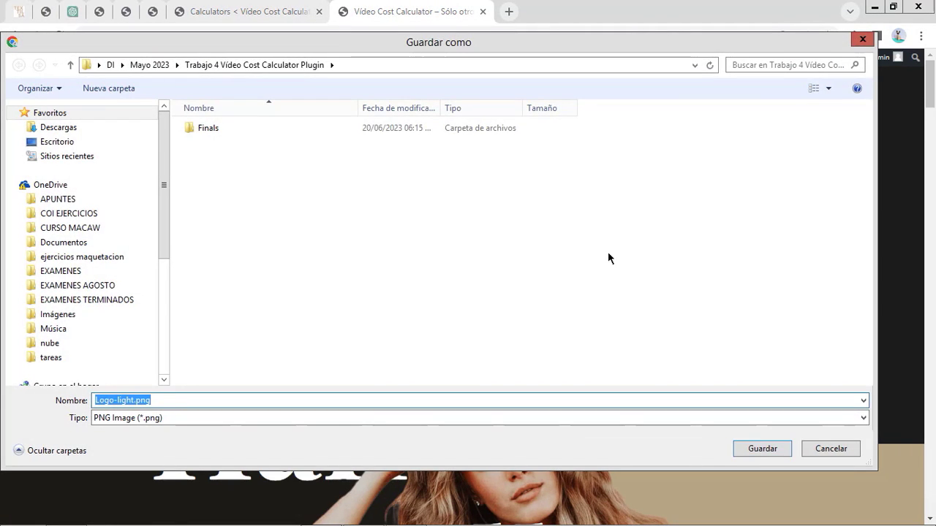
left_click(761, 448)
left_click(272, 7)
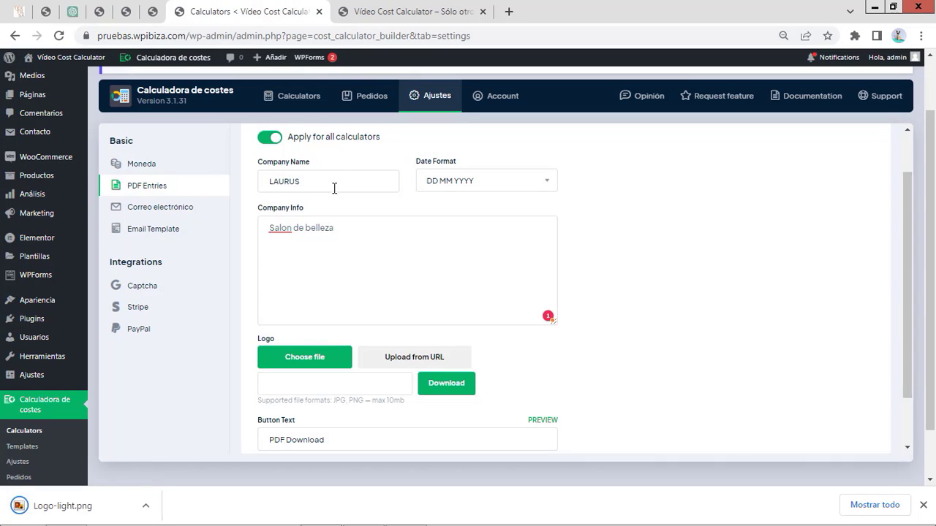
left_click(388, 11)
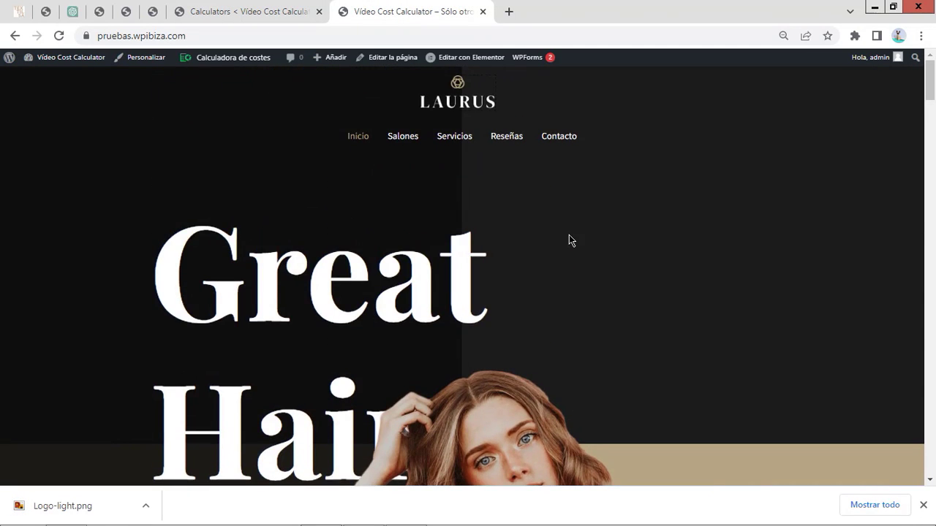
scroll(571, 237, "down", 10)
scroll(569, 235, "down", 5)
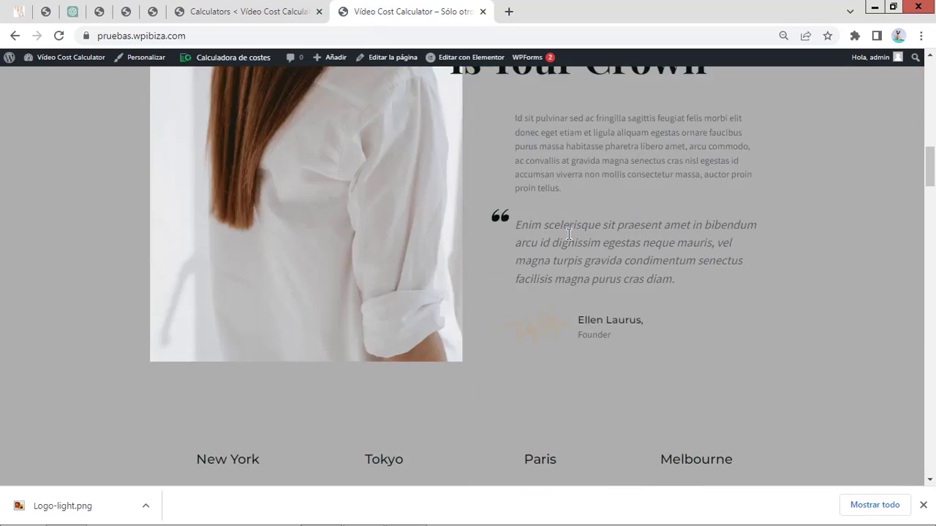
left_click_drag(931, 194, 930, 450)
scroll(468, 278, "down", 1)
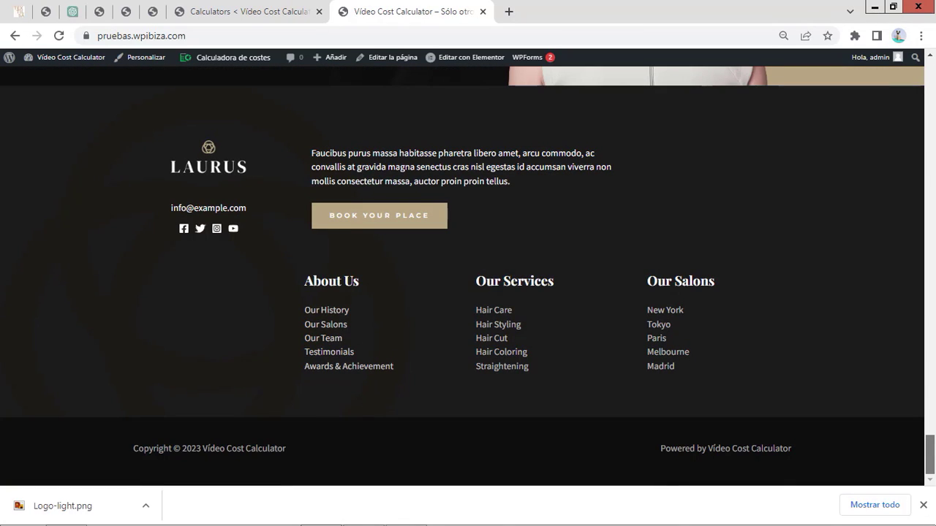
key("Home")
scroll(468, 276, "down", 20)
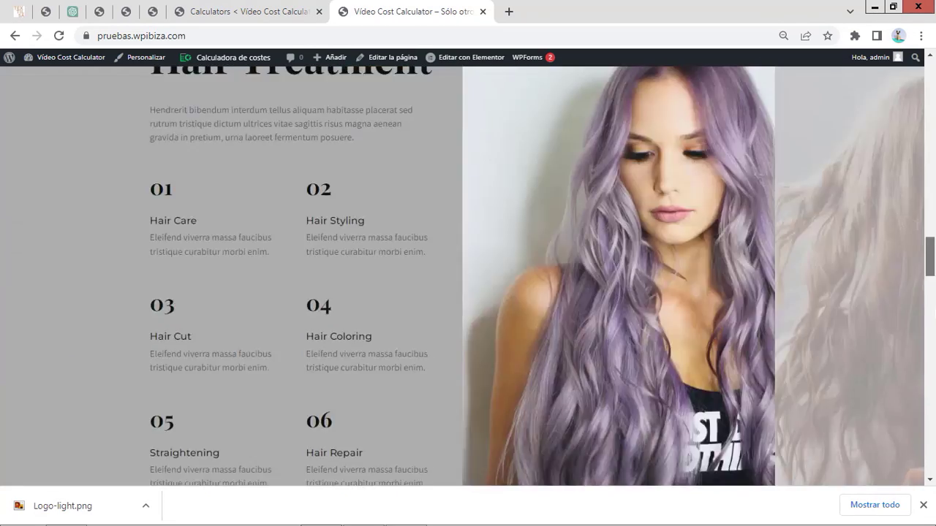
key("Home")
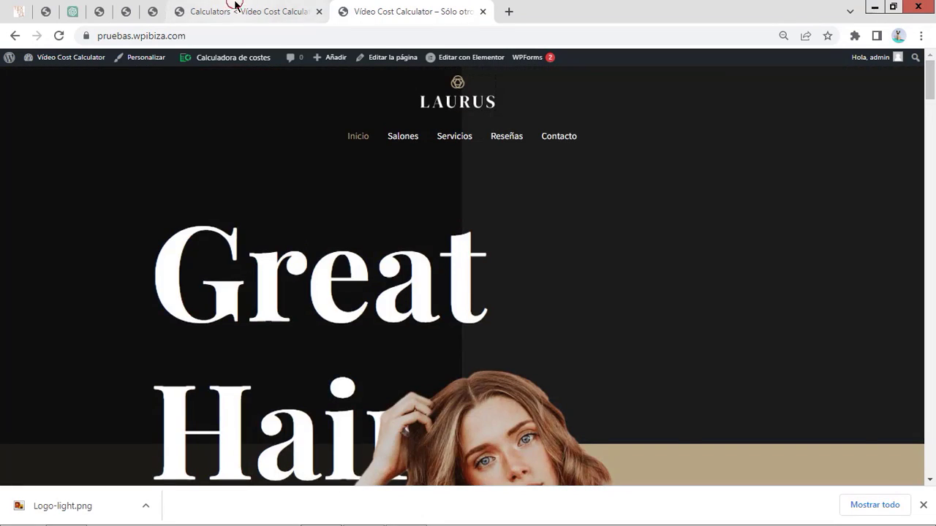
left_click(234, 11)
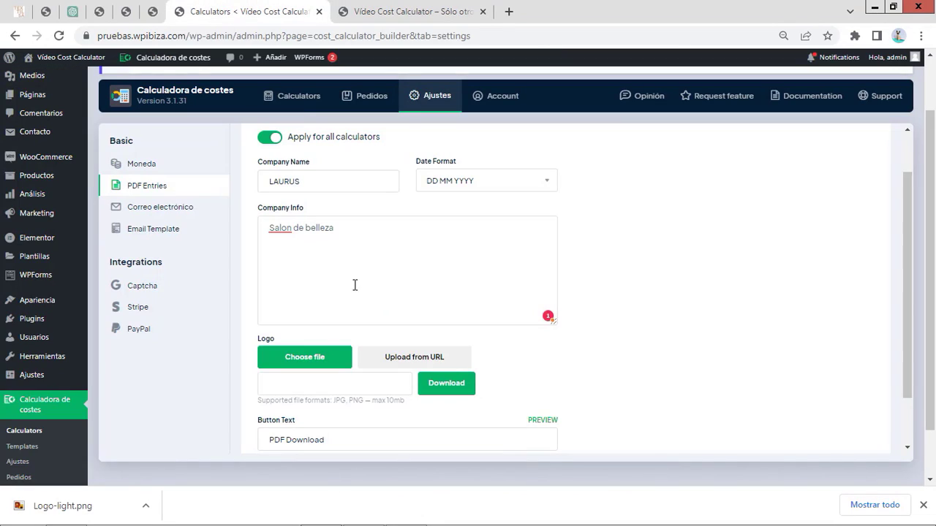
Step: Set Logo-light.png as the PDF logo
left_click(324, 360)
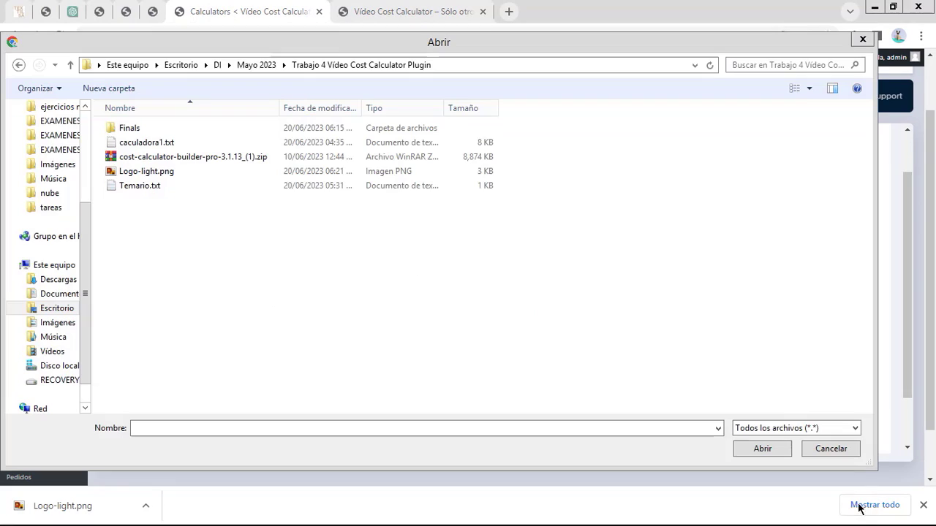
left_click(177, 173)
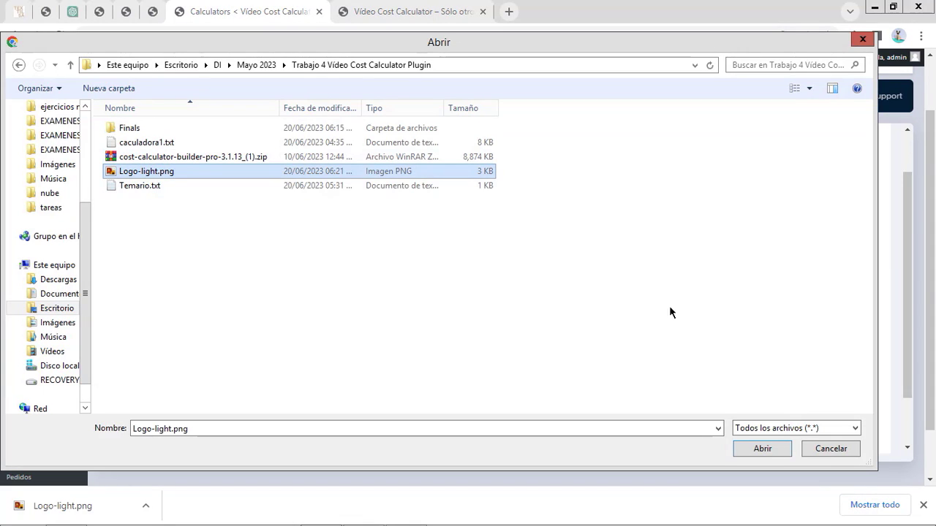
left_click(787, 445)
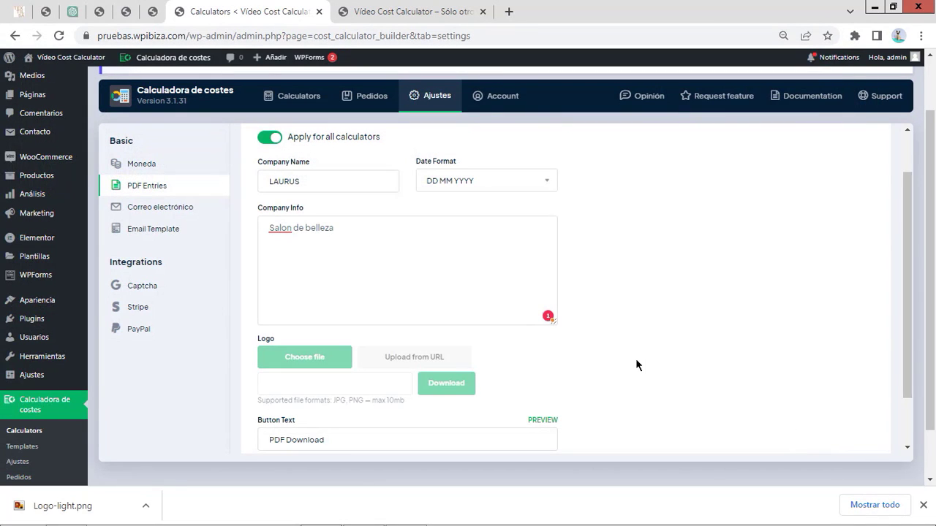
Step: Change the PDF download button text to 'Desarcargar PDF' and save the PDF settings
scroll(636, 365, "down", 2)
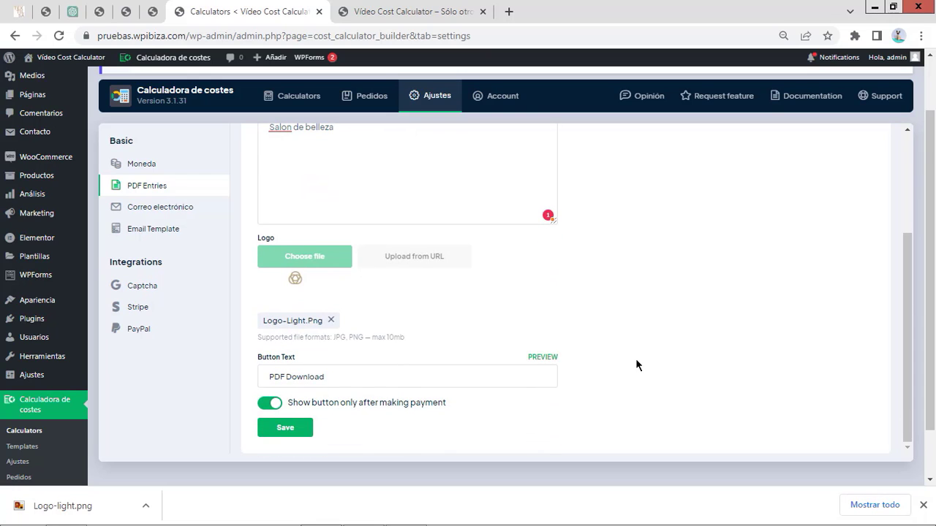
scroll(636, 366, "down", 1)
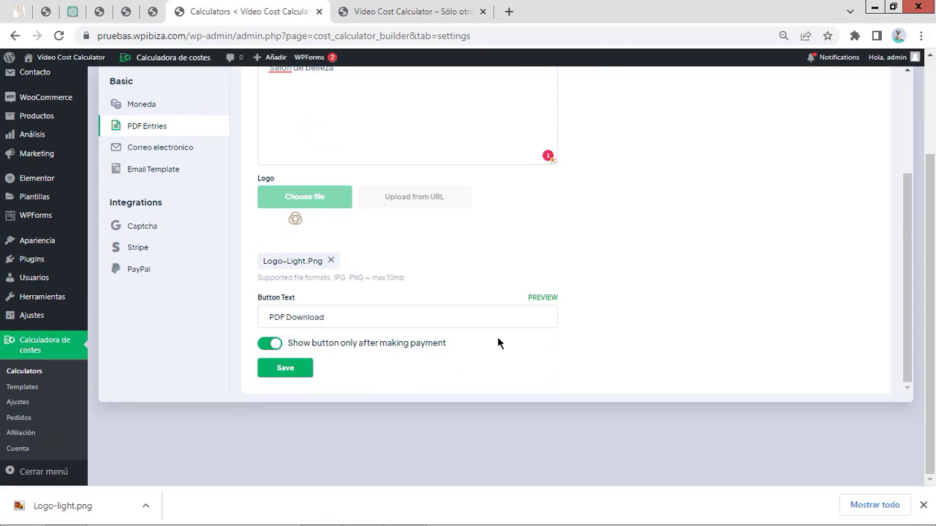
triple_click(349, 315)
type("Desar")
type("cargar PDF")
left_click(280, 373)
Step: Go to the Correo electrónico (email) settings page
scroll(438, 386, "up", 2)
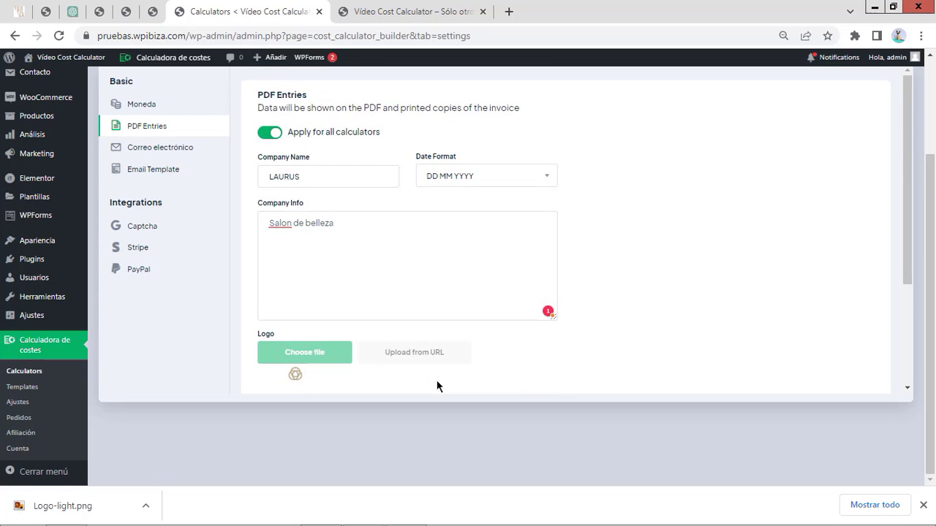
scroll(375, 283, "up", 1)
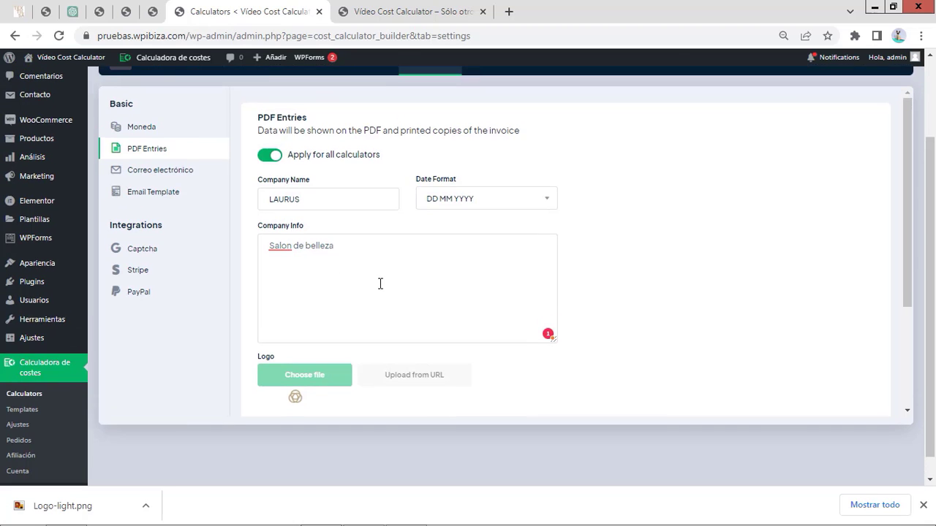
left_click(178, 221)
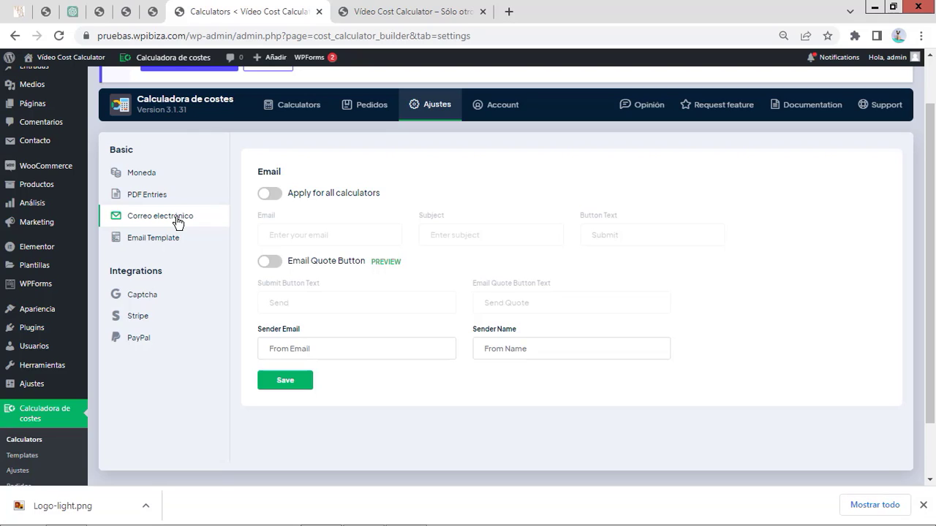
Step: Apply email settings to all calculators with the recipient address, subject 'Nueva cotizacion' and button 'Enviar'
left_click(271, 195)
left_click(276, 235)
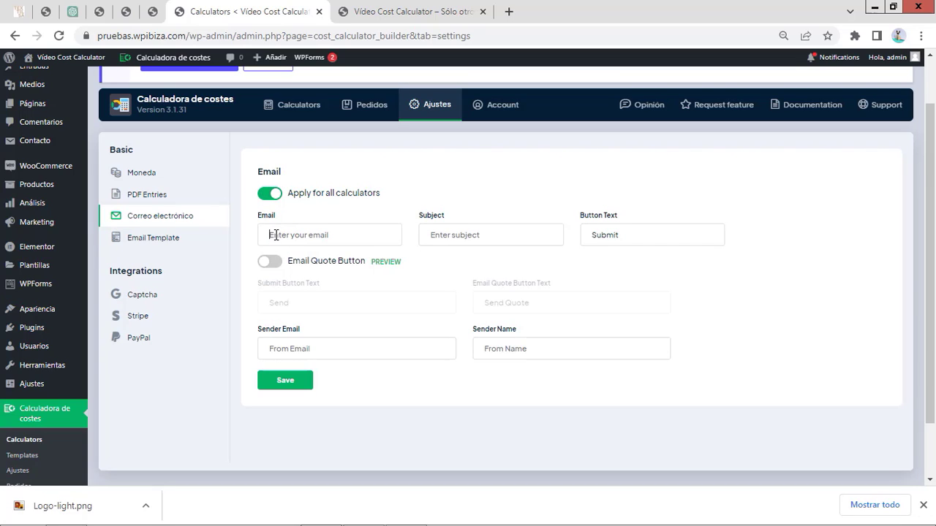
left_click(480, 242)
type("Nuev")
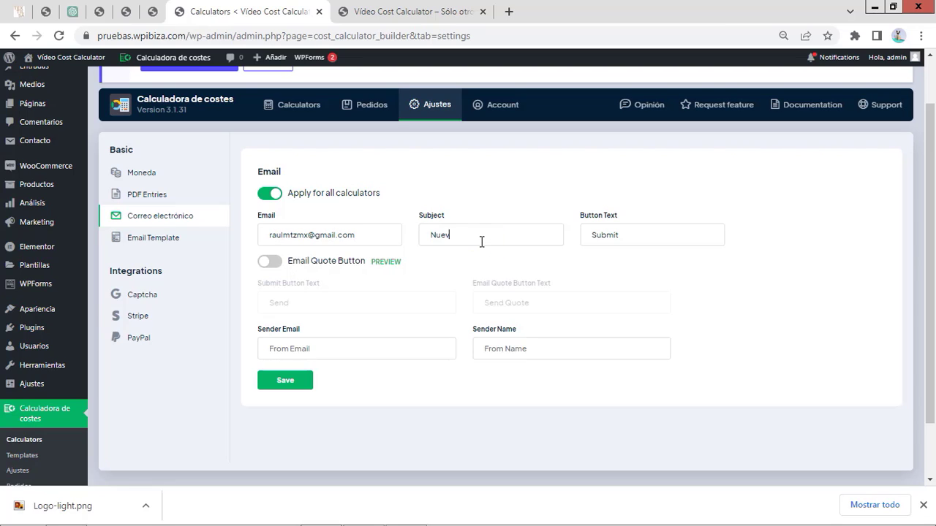
type("a cotizacion")
left_click_drag(637, 239, 580, 242)
type("Enviar")
Step: Copy the recipient email address into the Sender Email field
left_click(306, 349)
left_click(503, 348)
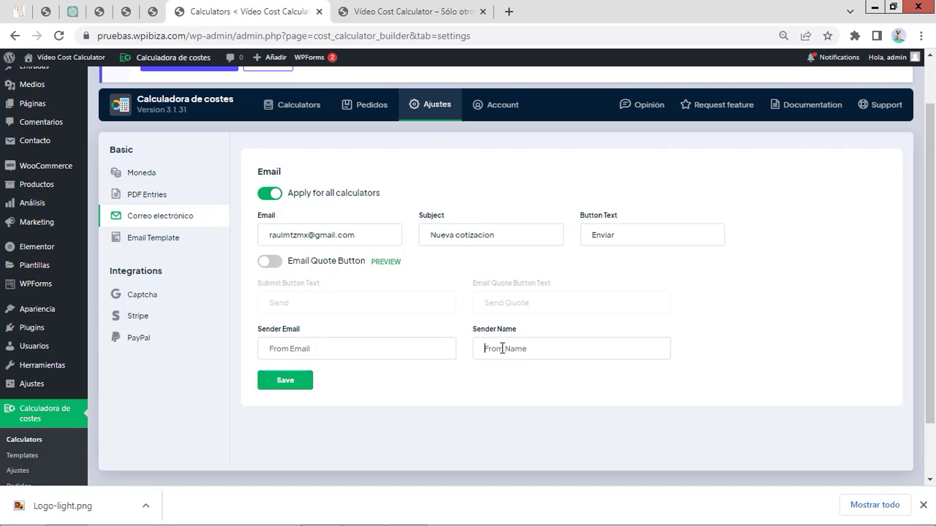
left_click(328, 347)
left_click_drag(361, 235, 204, 244)
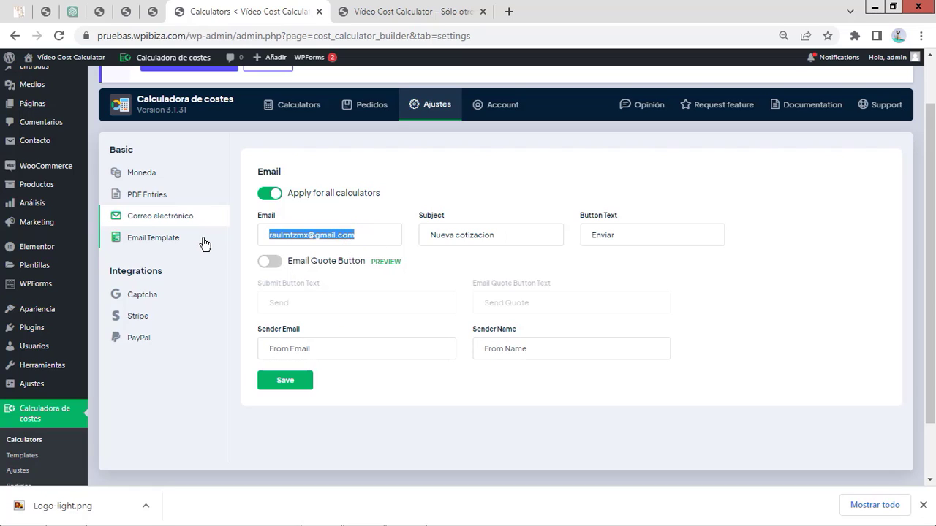
left_click(302, 348)
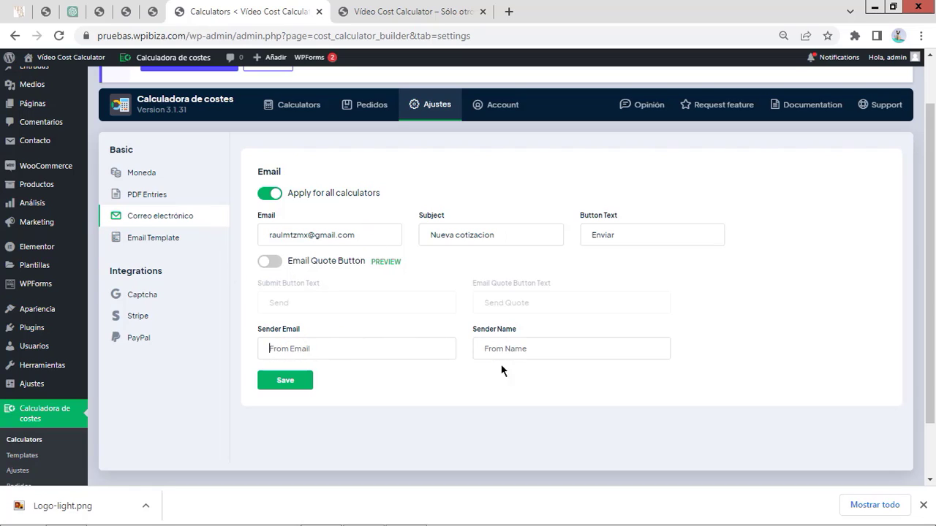
type("6.Ajustes del plugin")
left_click_drag(359, 349, 243, 350)
key("BackSpace")
left_click_drag(359, 234, 243, 239)
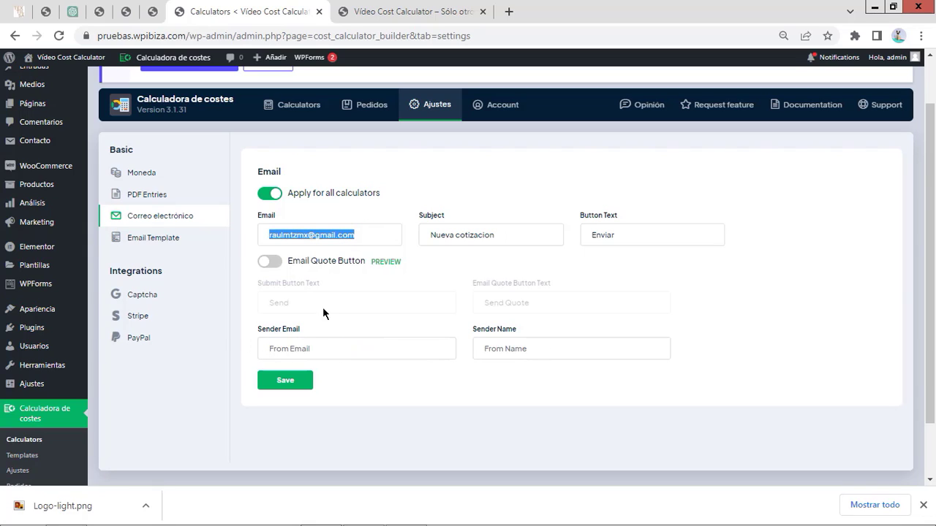
key("ctrl+c")
left_click(315, 352)
key("ctrl+v")
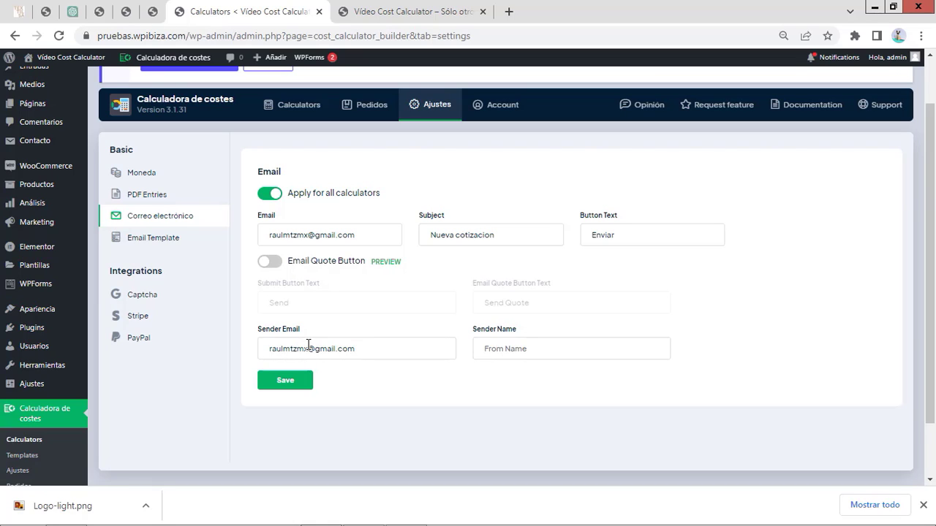
Step: Set the sender name to LAURUS and save the email settings
left_click(507, 348)
left_click(410, 11)
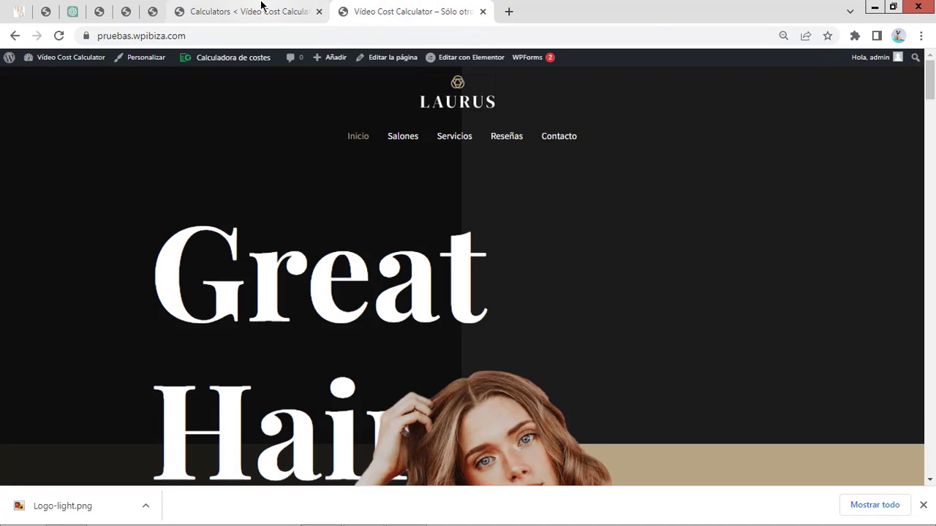
left_click(261, 11)
type("LAURUS")
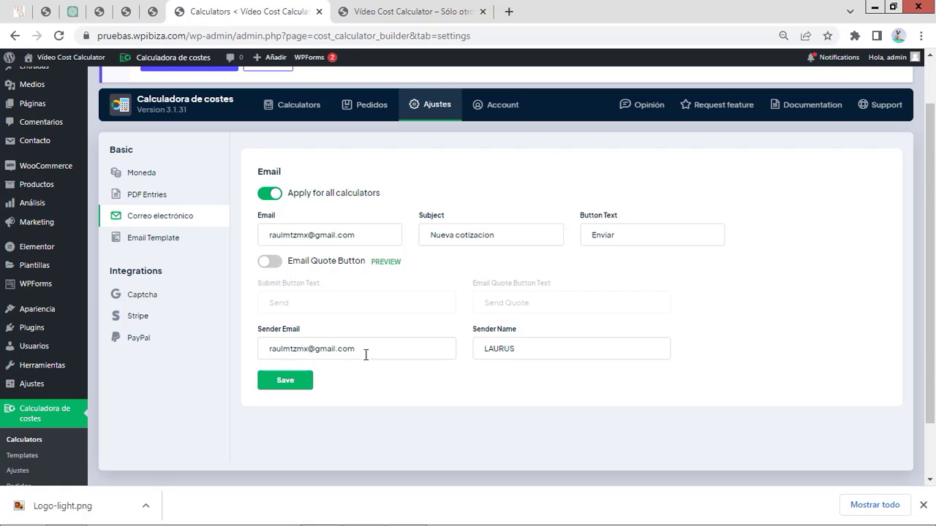
left_click(293, 380)
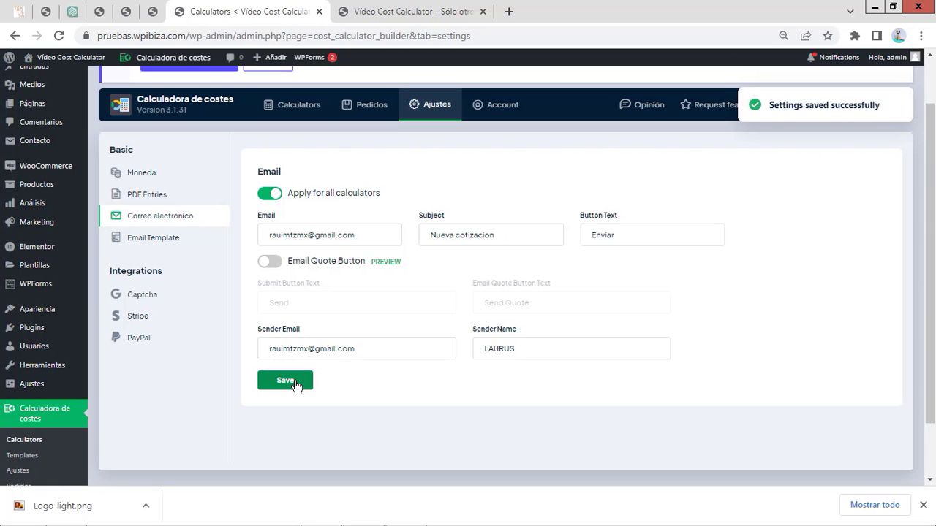
Step: Enable the Email Quote Button, change its submit text to 'Enviar', and save
left_click(266, 266)
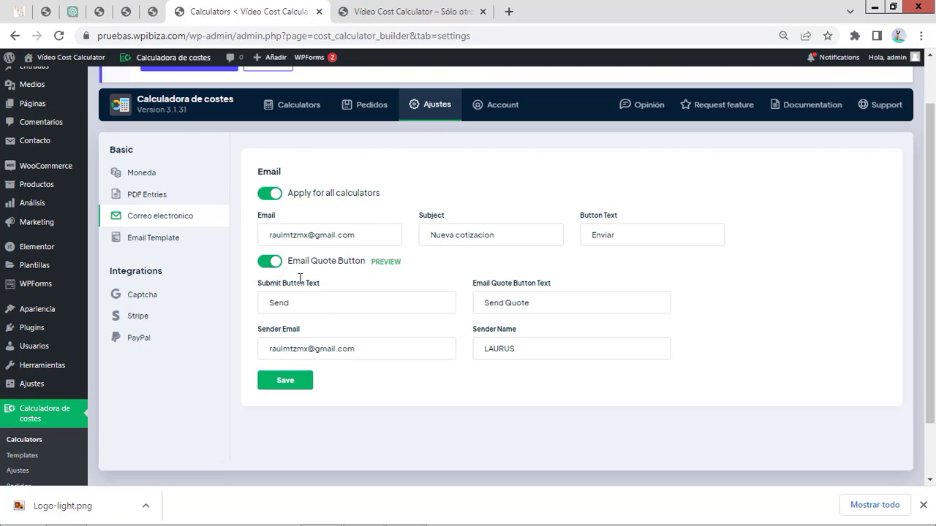
double_click(319, 304)
type("e")
key("BackSpace")
type("Enviar")
left_click(284, 382)
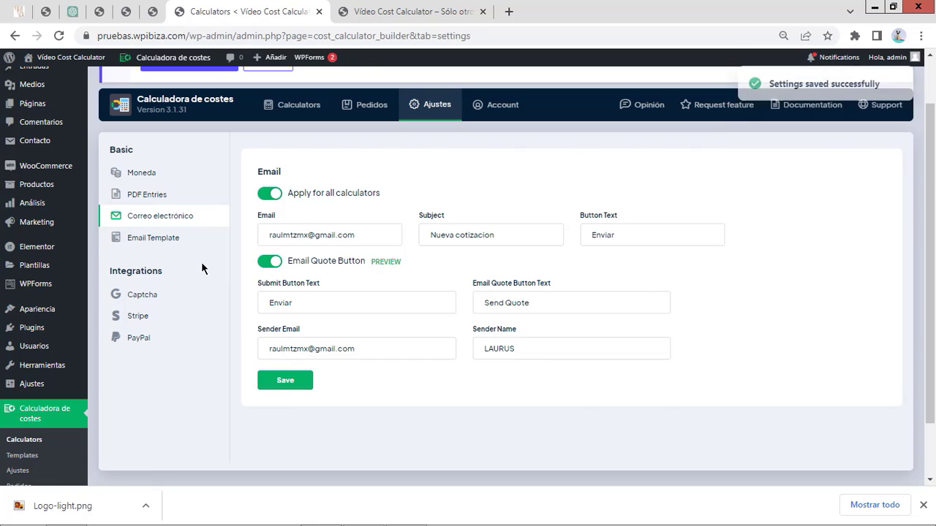
left_click(165, 241)
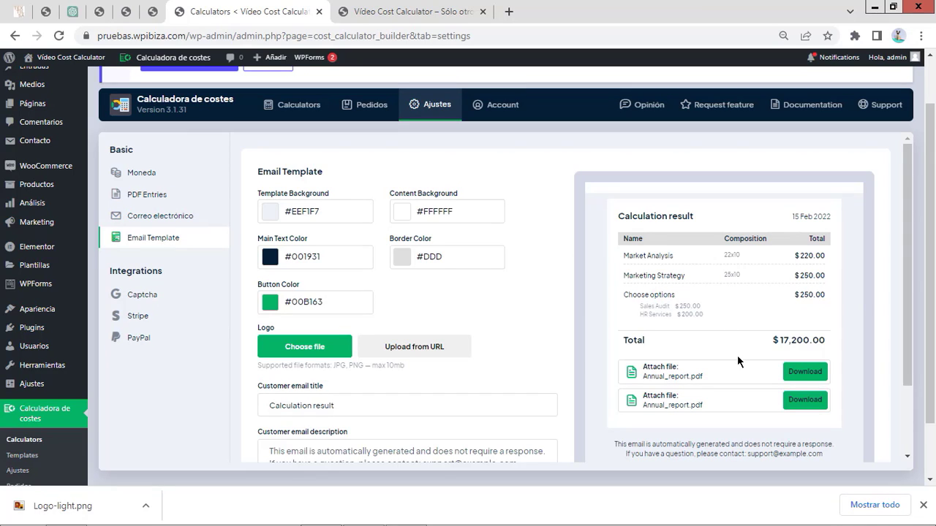
Step: Scroll through the Email Template settings to review the 'Calculation result' email preview
scroll(737, 356, "down", 2)
scroll(710, 387, "up", 2)
scroll(751, 323, "down", 2)
scroll(747, 341, "up", 2)
scroll(808, 399, "down", 1)
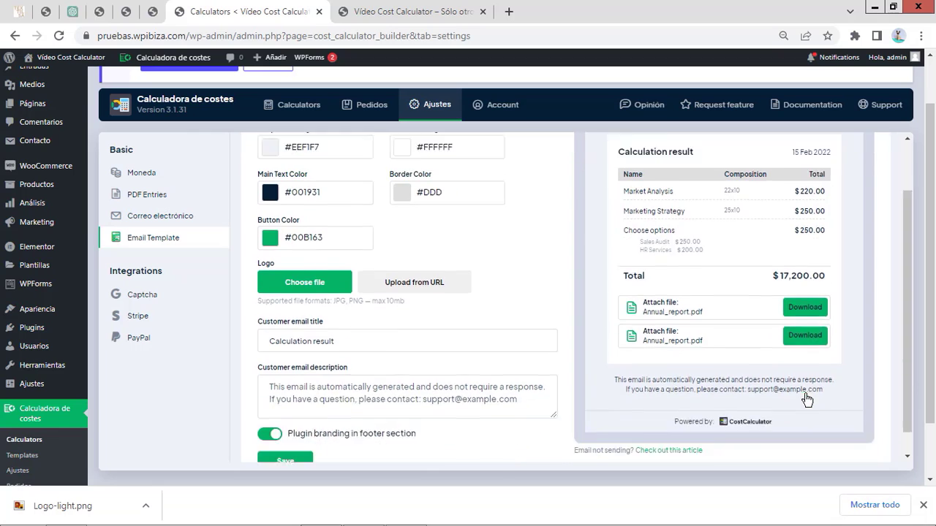
scroll(807, 399, "up", 1)
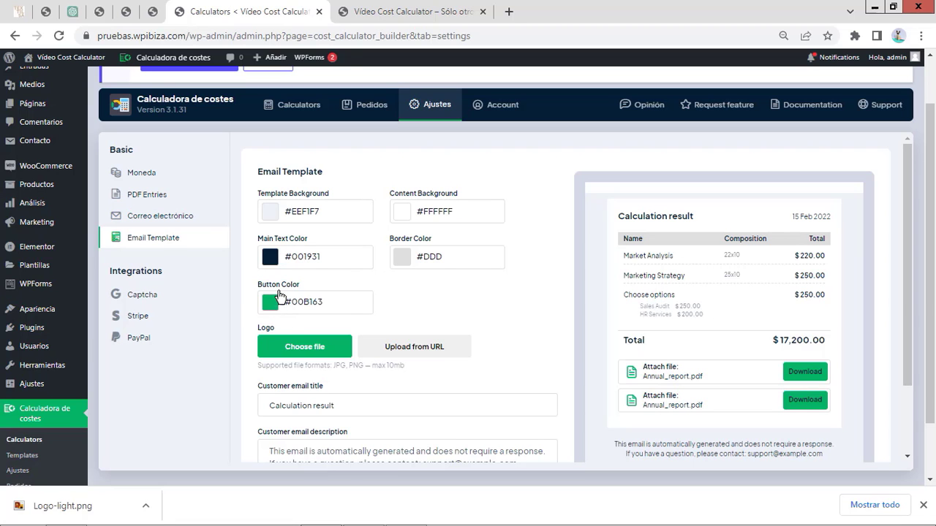
Step: Look over the salon website, then return to the email template settings
left_click(388, 11)
scroll(412, 300, "down", 10)
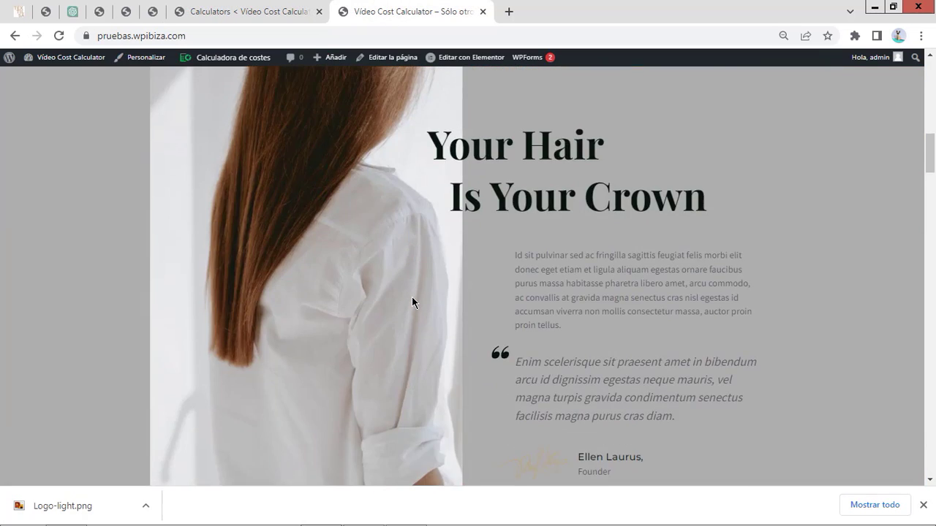
scroll(412, 302, "down", 20)
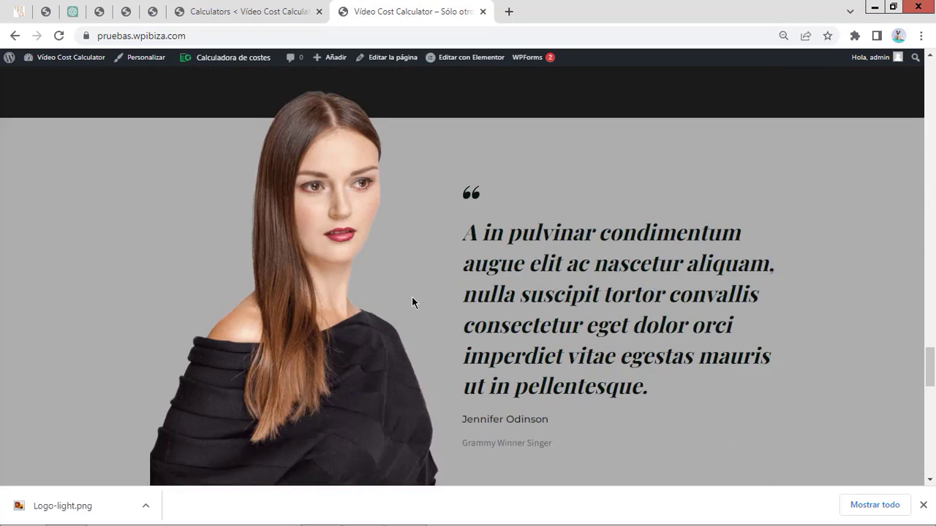
scroll(412, 302, "down", 3)
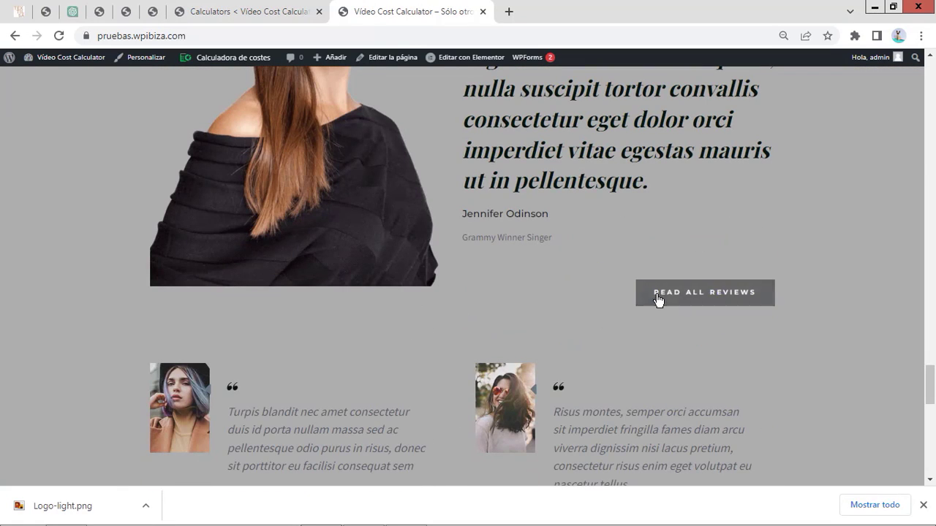
left_click(275, 11)
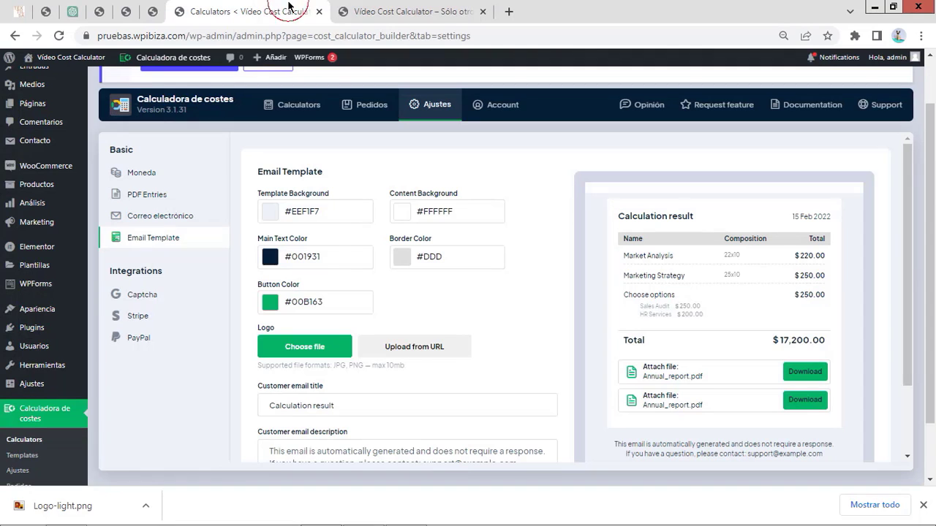
Step: Set the email template Button Color to yellow #E4D042
left_click(270, 304)
mouse_move(272, 301)
left_mouse_down()
mouse_move(226, 307)
mouse_move(209, 324)
mouse_move(270, 287)
left_mouse_up()
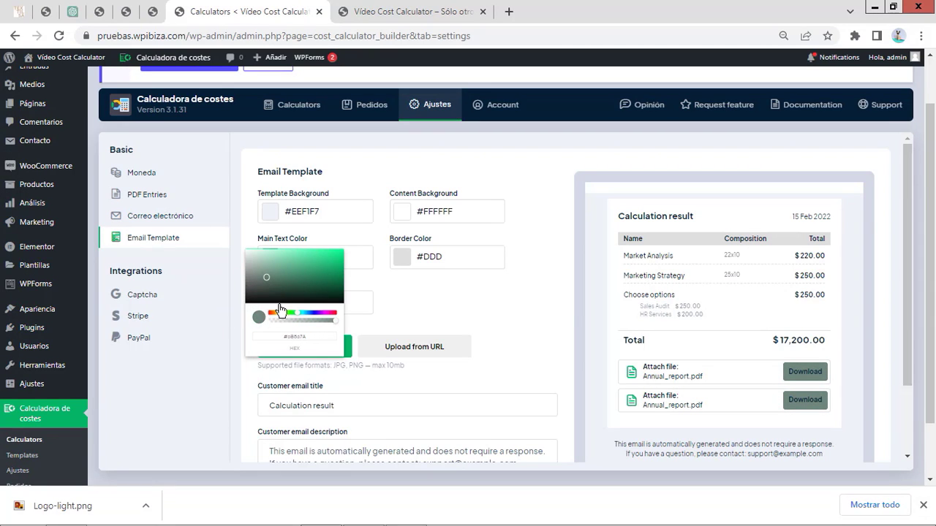
left_click(277, 314)
left_click(278, 314)
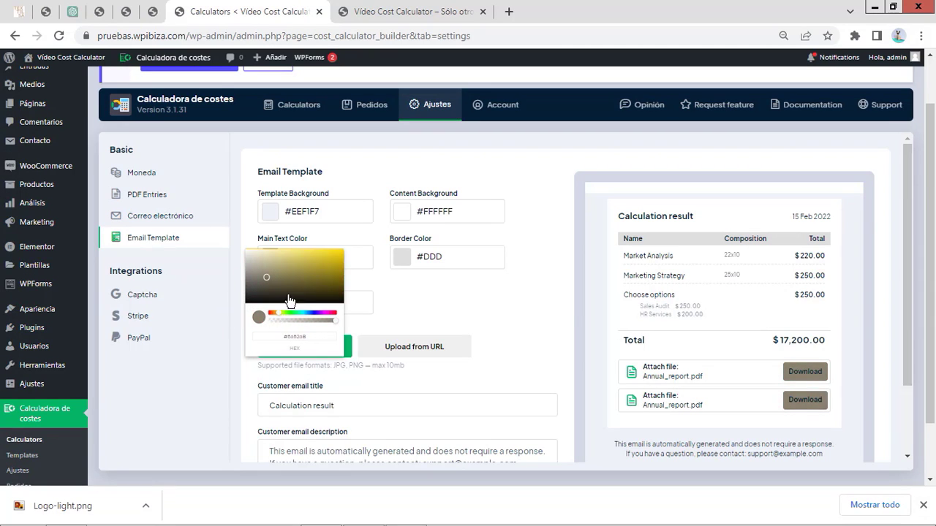
left_click(317, 258)
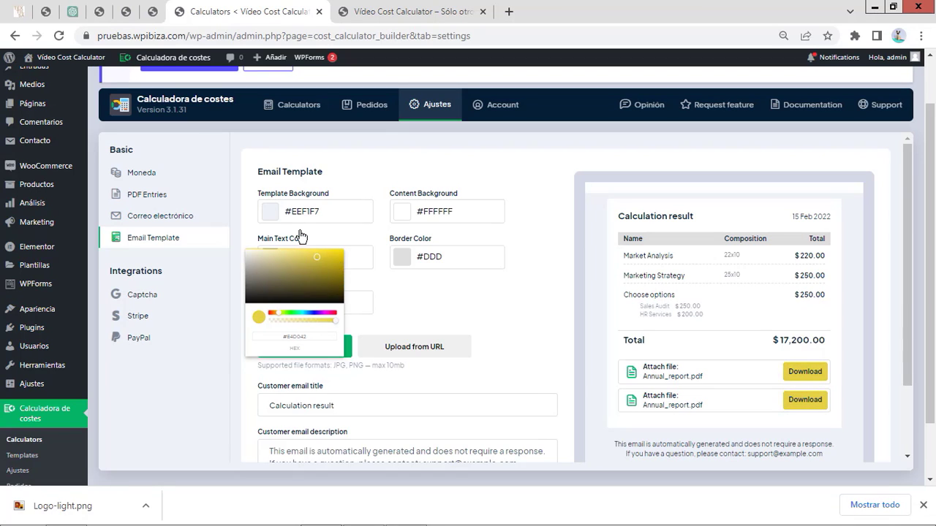
left_click(234, 214)
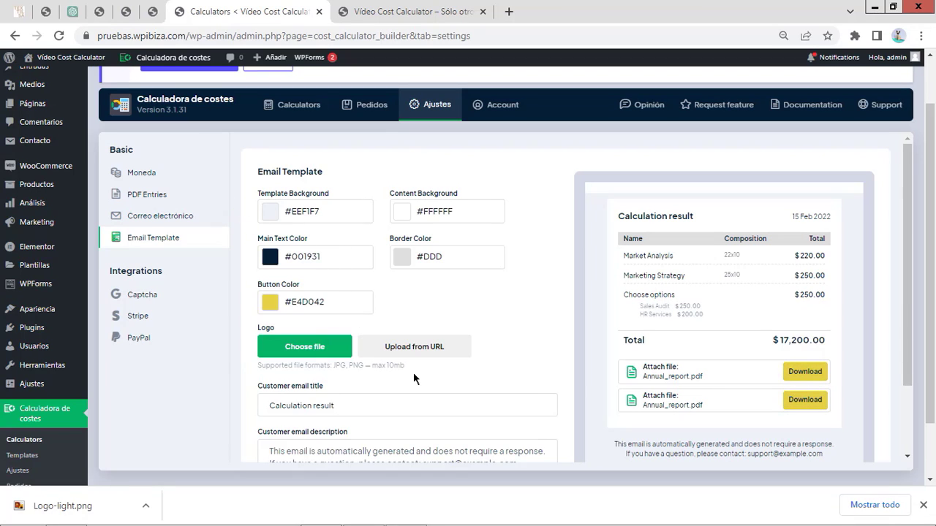
scroll(413, 373, "down", 2)
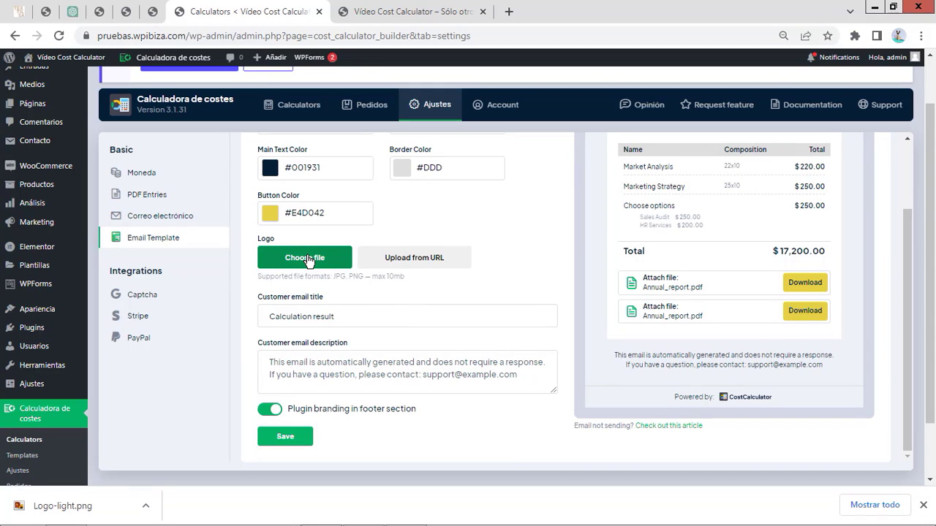
Step: Attach Logo-light.png as the logo of the customer email template
left_click(339, 263)
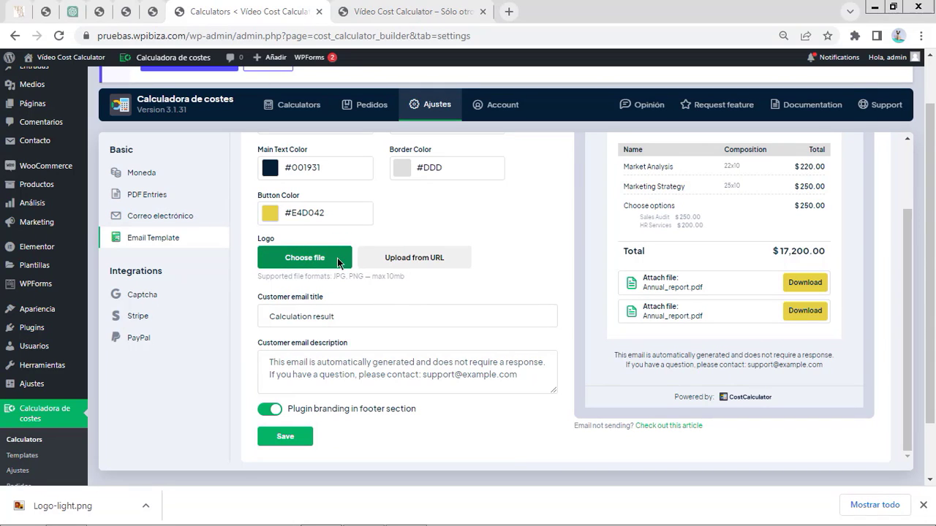
double_click(163, 173)
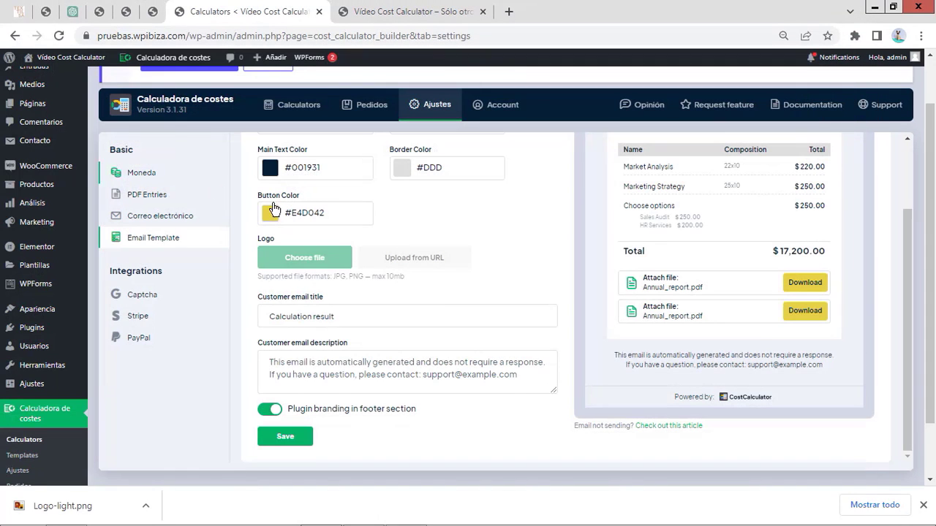
scroll(766, 289, "up", 1)
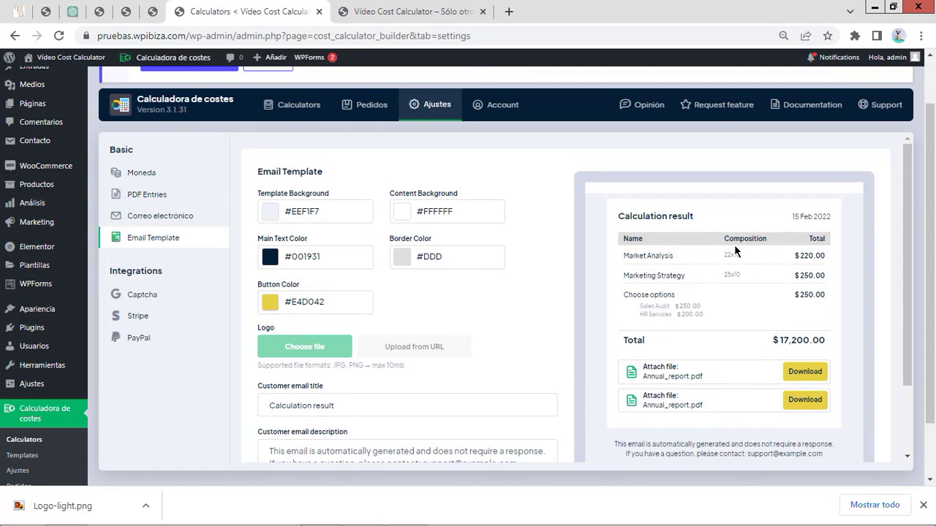
scroll(460, 385, "down", 2)
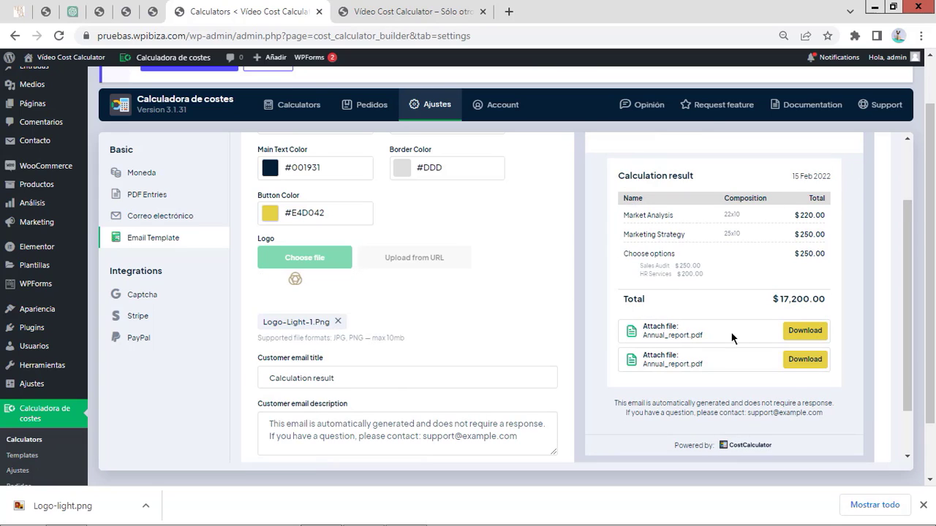
scroll(733, 337, "up", 1)
scroll(363, 359, "down", 1)
scroll(365, 364, "down", 1)
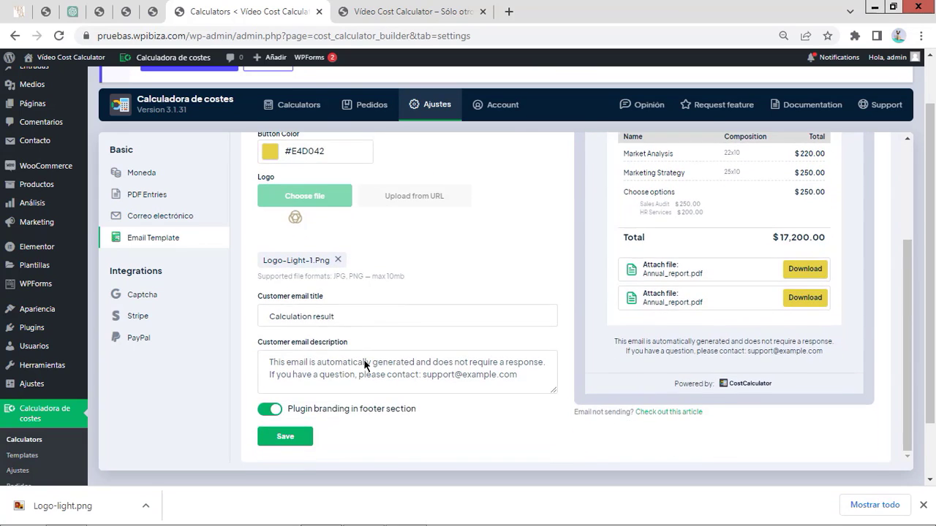
Step: Clear the 'Calculation result' email title and start a new one with 'Nu'
triple_click(358, 317)
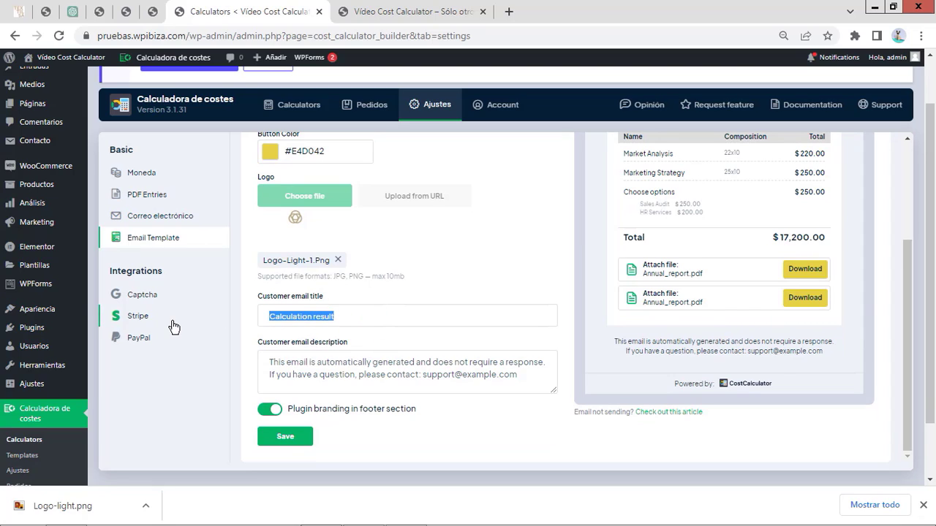
key("BackSpace")
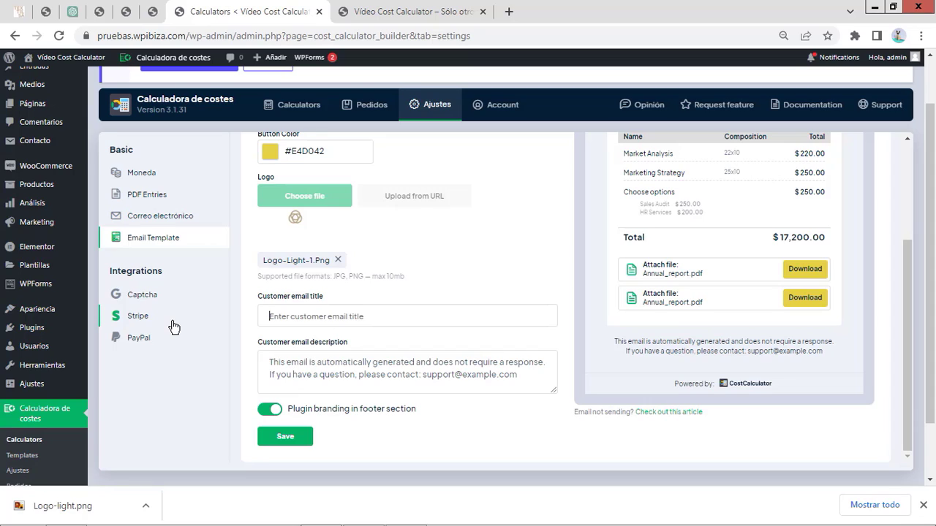
type("Nueva Cotizacion")
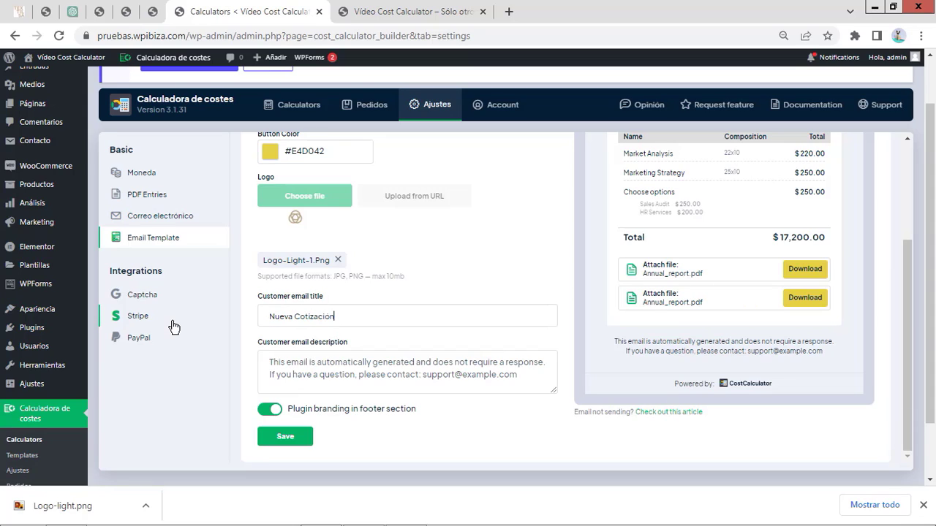
scroll(365, 372, "down", 2)
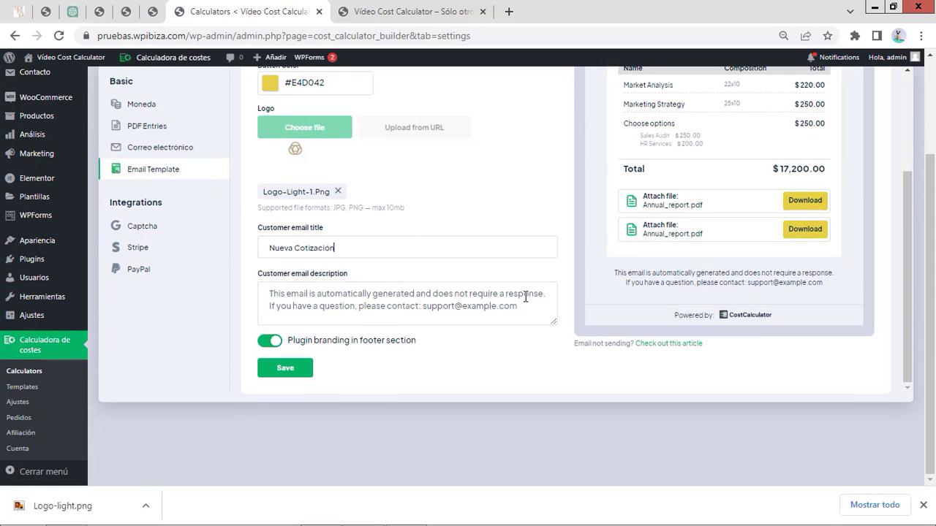
Step: Rewrite the first sentence as 'Este correo se ha enviado de forma automática, no requiere que lo respondas.'
left_click_drag(531, 307, 261, 288)
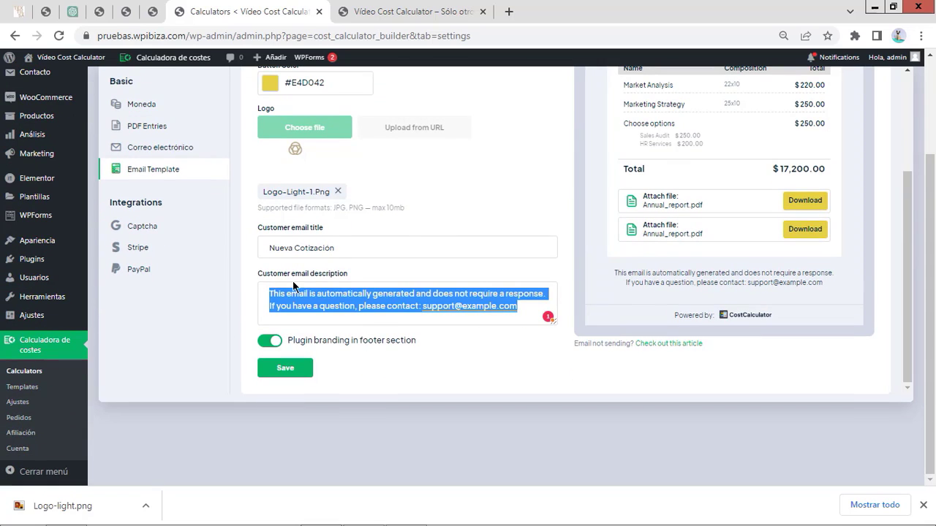
left_click(352, 308)
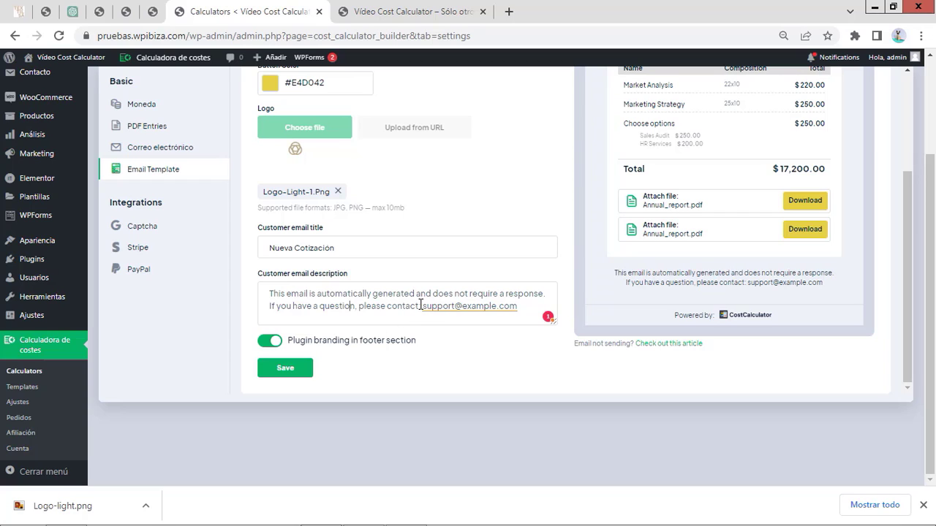
left_click_drag(420, 306, 258, 285)
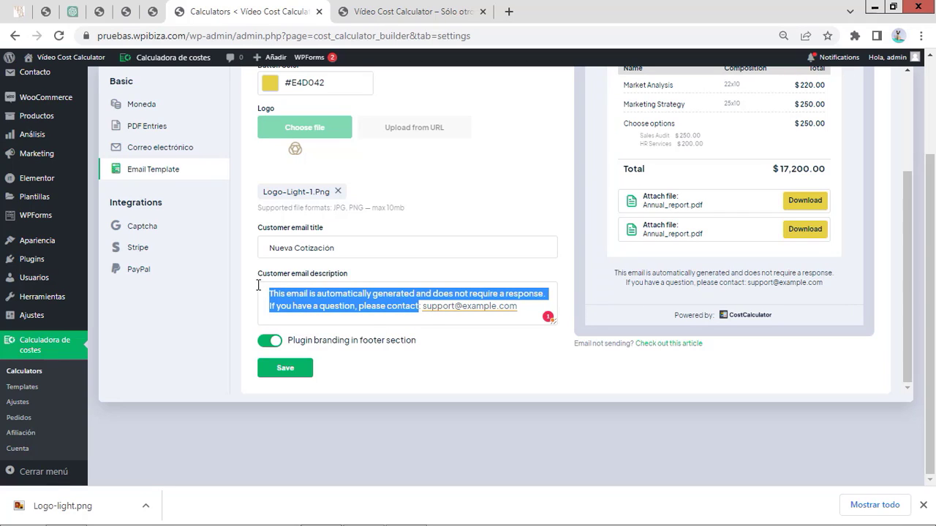
left_click_drag(553, 295, 155, 303)
key("BackSpace")
type("EST")
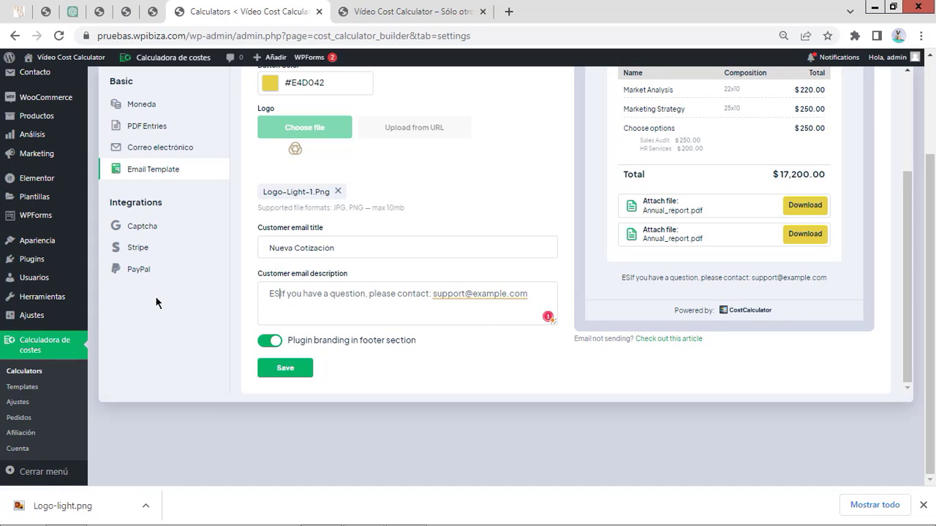
key("BackSpace")
key("BackSpace")
key("BackSpace")
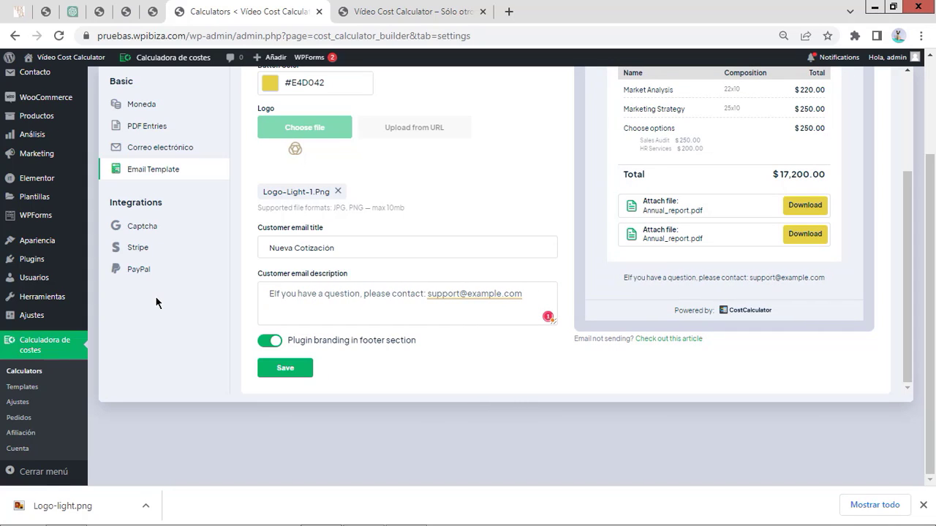
type("Este")
type(" correo se")
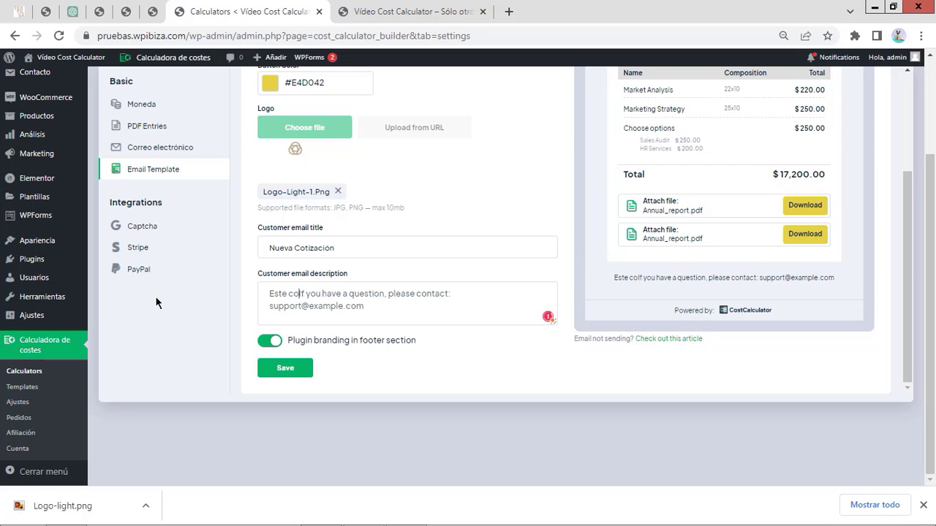
type(" ha enviado de form")
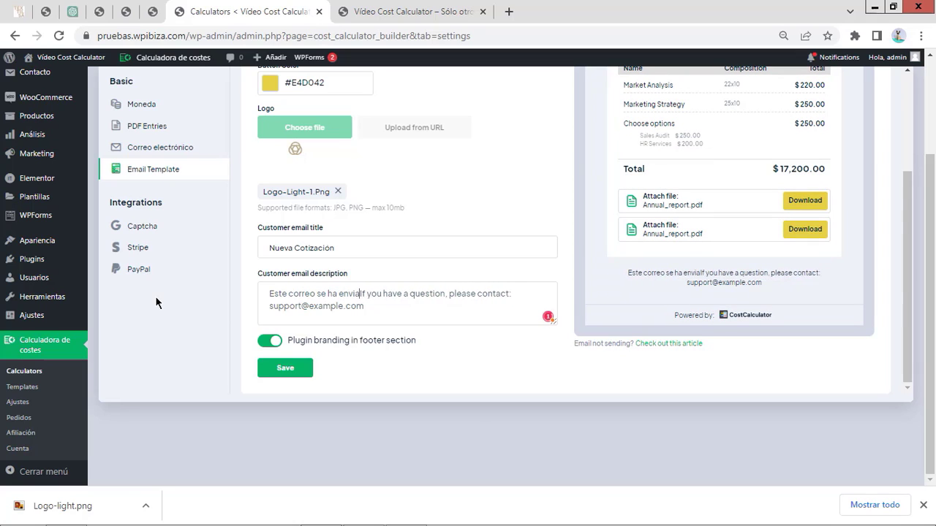
type("a aut")
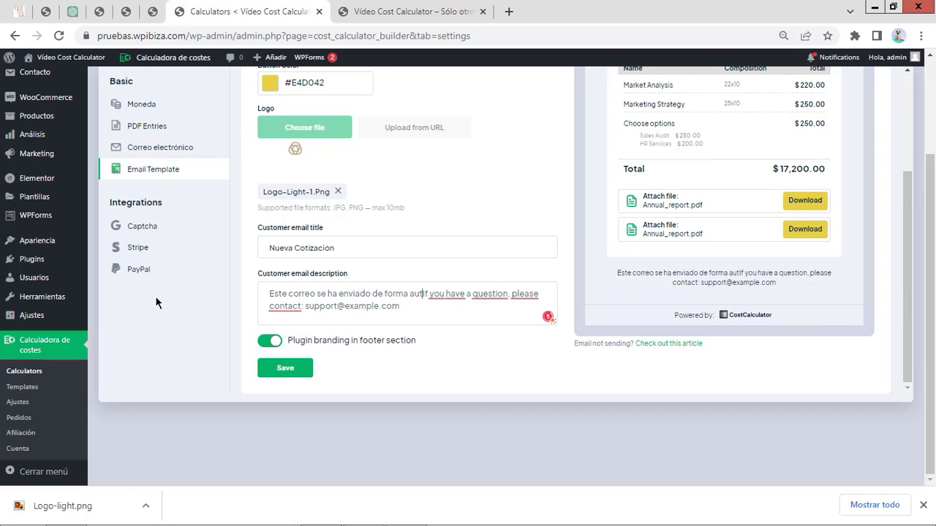
type("omatica")
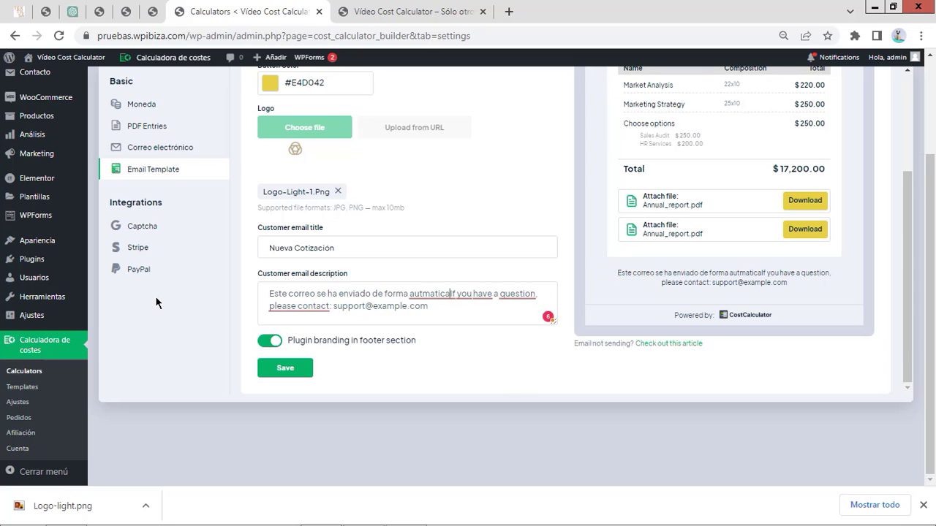
type(", no requ")
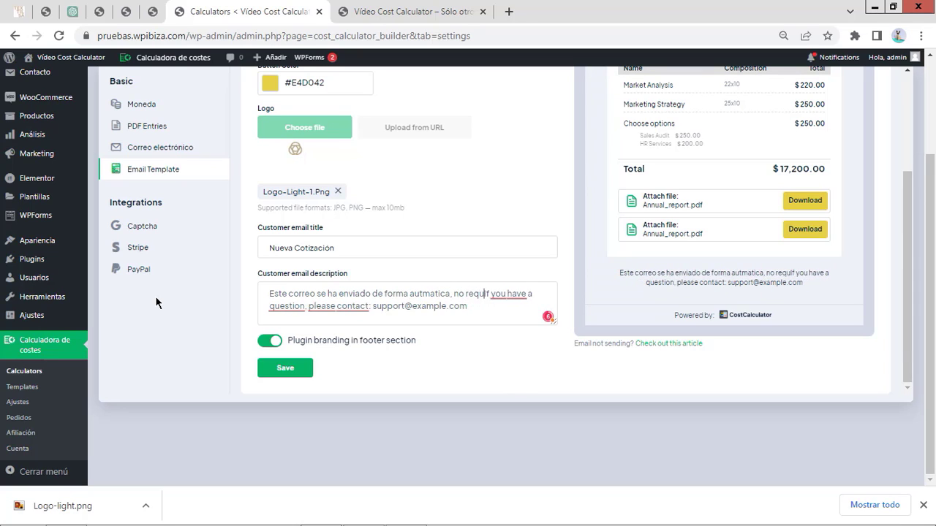
type("iere")
type(" que lo resp")
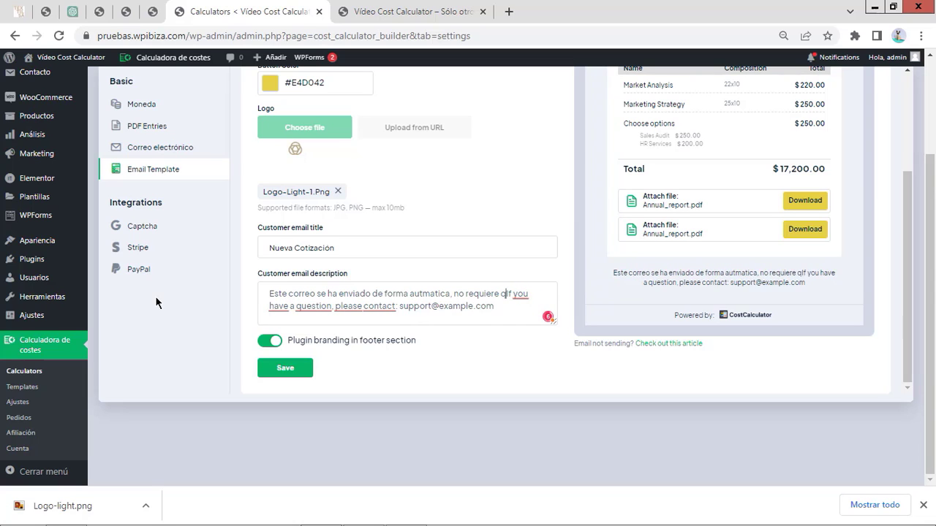
type("insa")
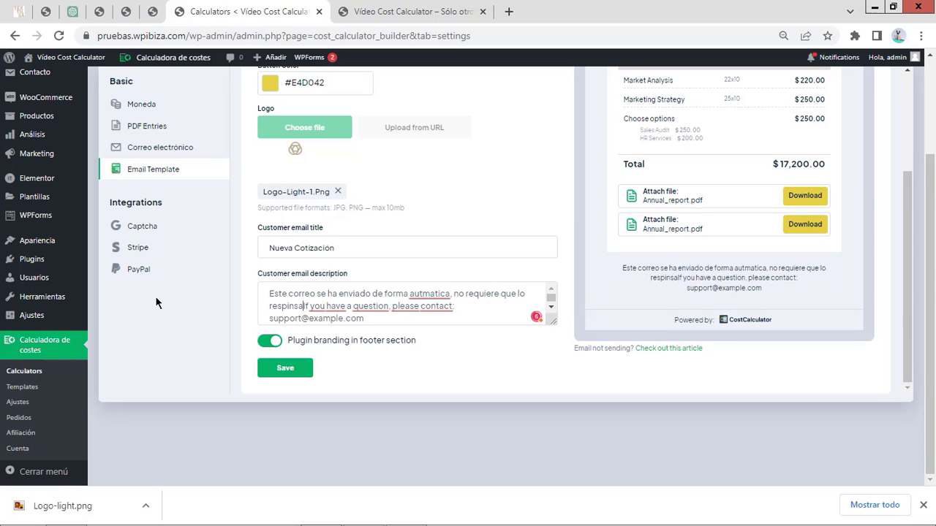
key("BackSpace")
key("BackSpace")
key("BackSpace")
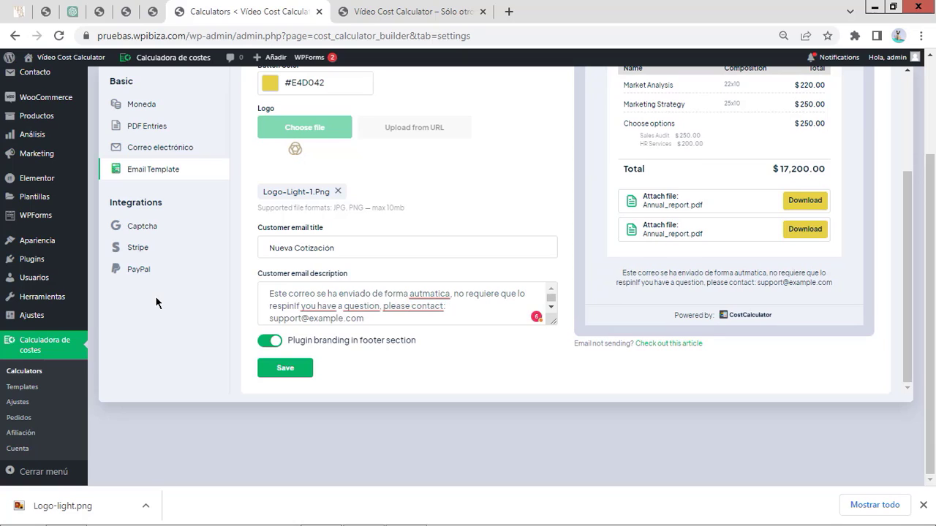
type("ondas")
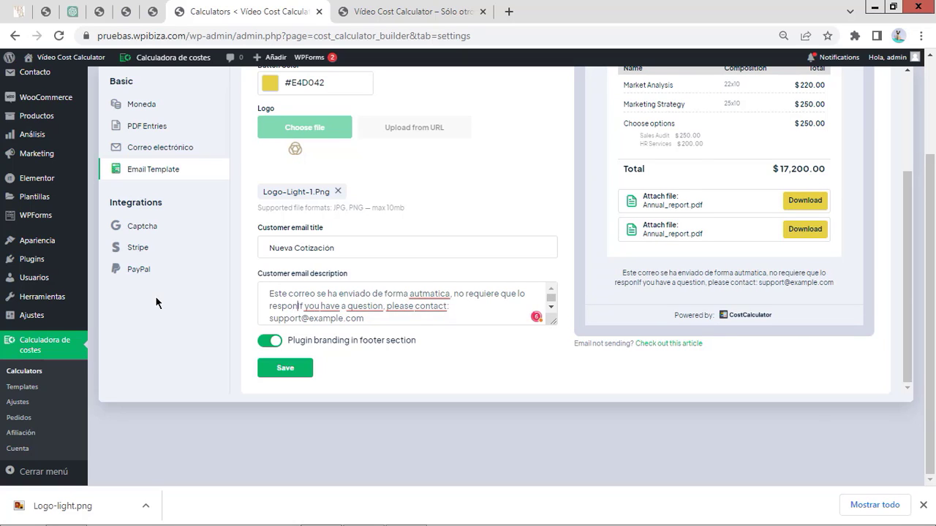
type(".")
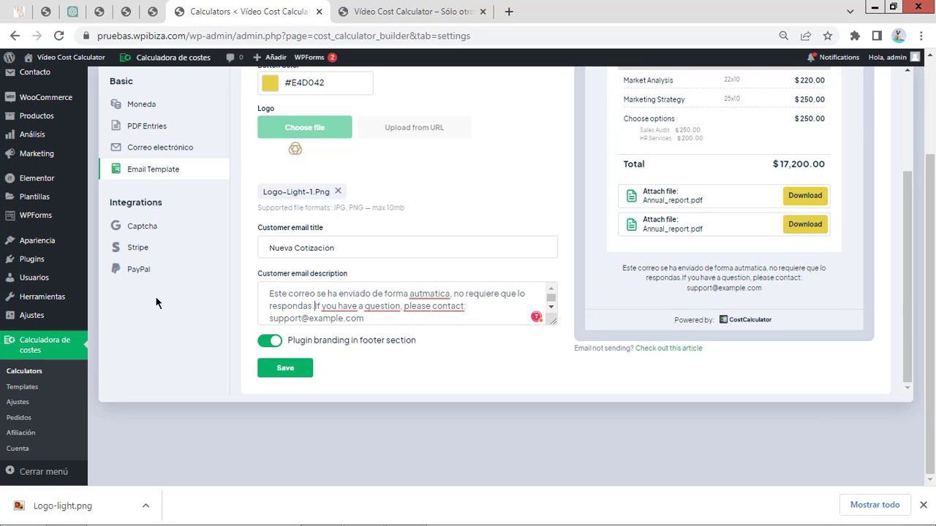
right_click(420, 294)
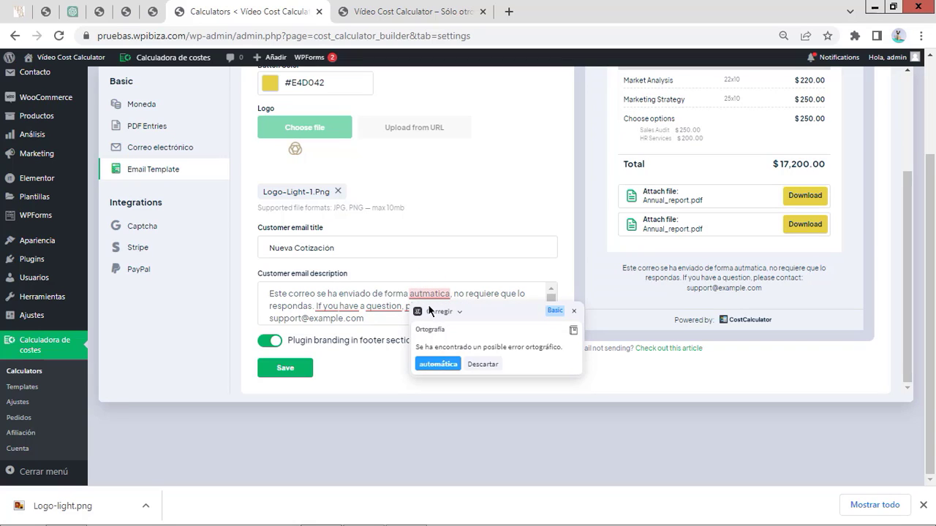
left_click(439, 366)
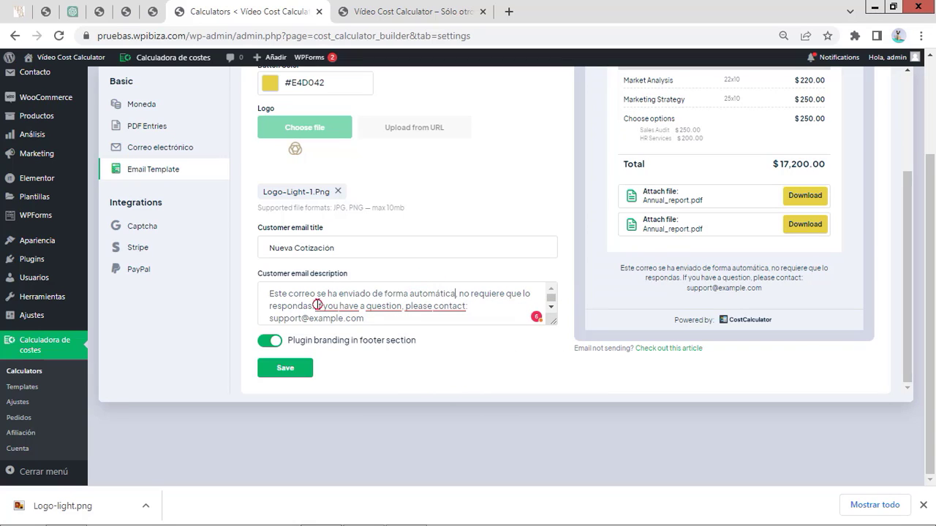
Step: Replace the contact phrase with 'Si tienes una duda escríbenos a' and save the email settings
left_click_drag(317, 305, 316, 300)
left_click(462, 307)
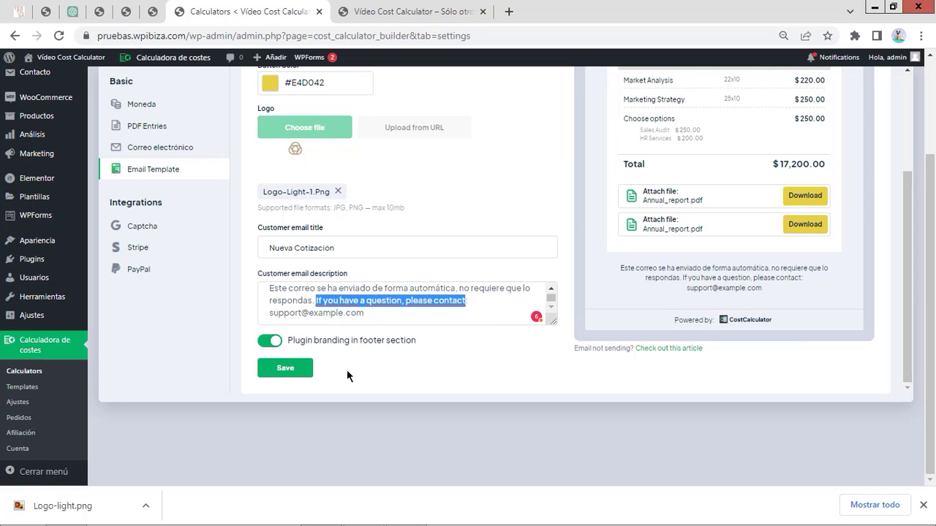
type("Si")
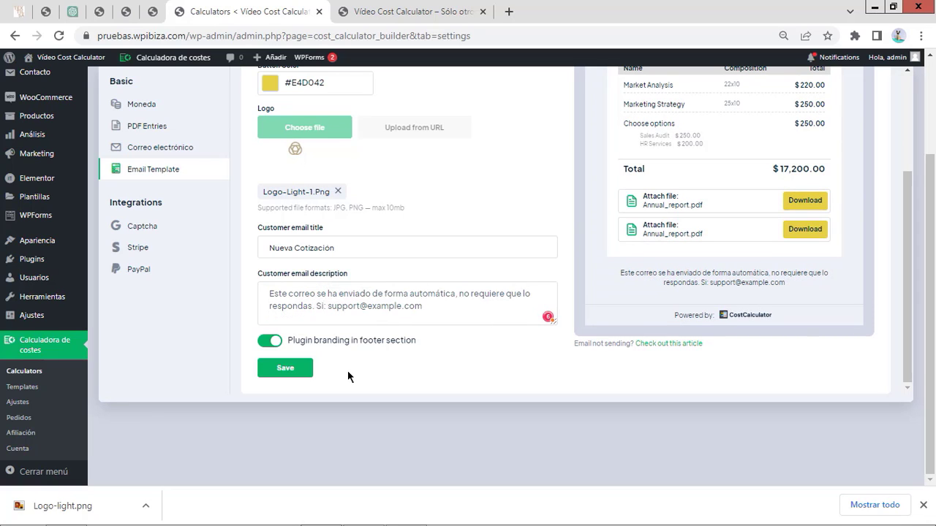
type(" tienes una")
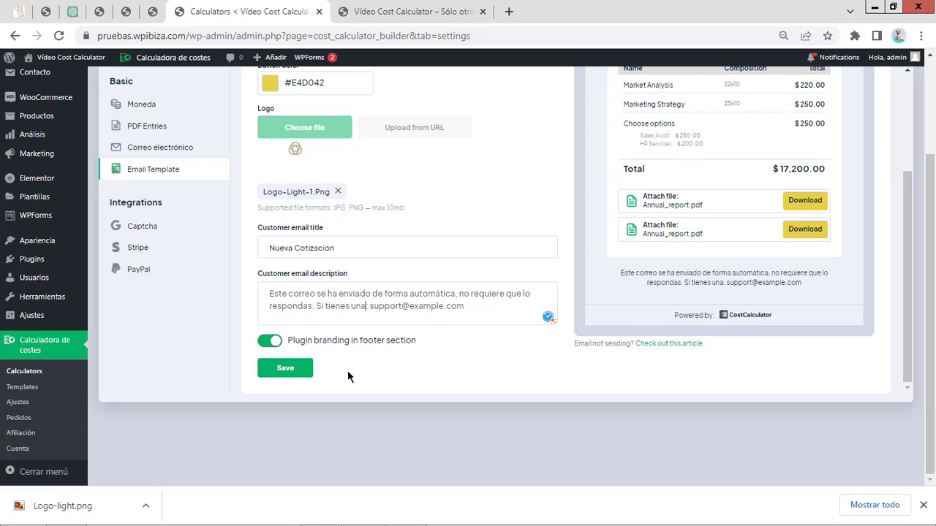
type(" duda es:")
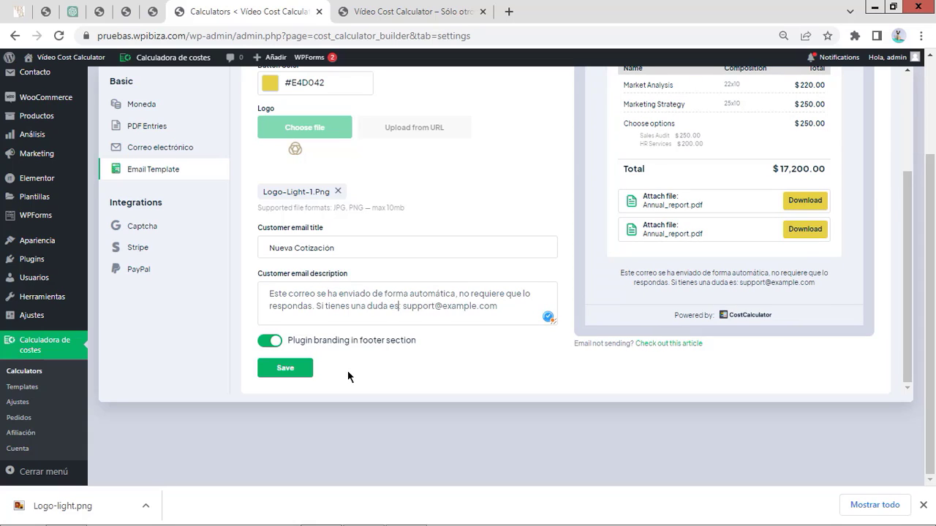
type("cribenos a")
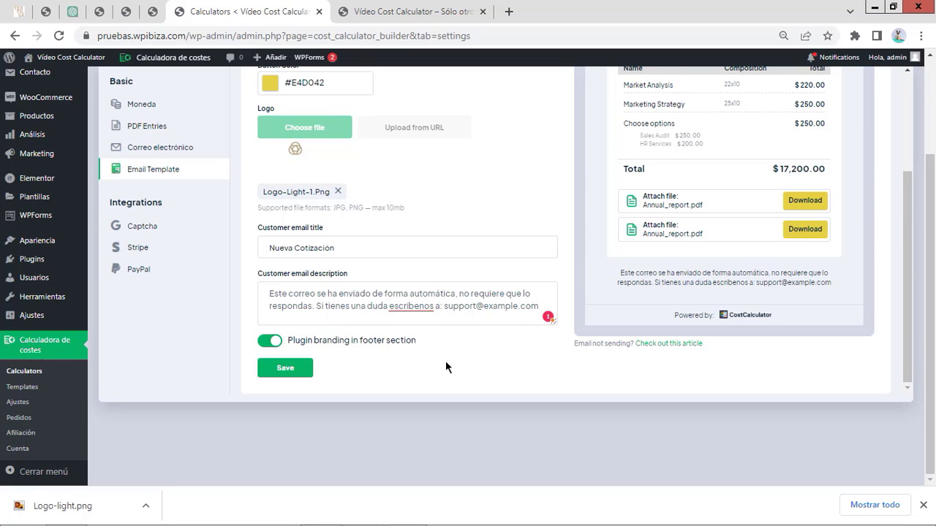
scroll(724, 322, "up", 2)
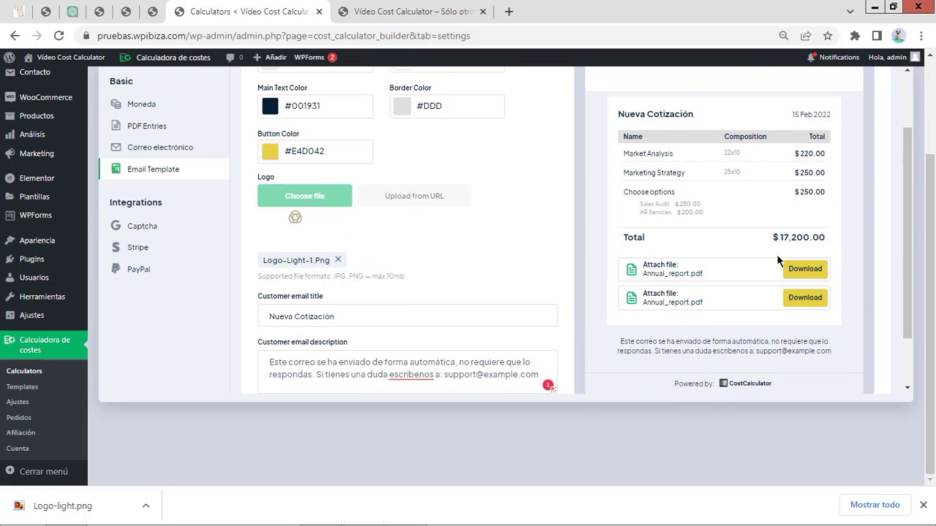
scroll(728, 192, "down", 2)
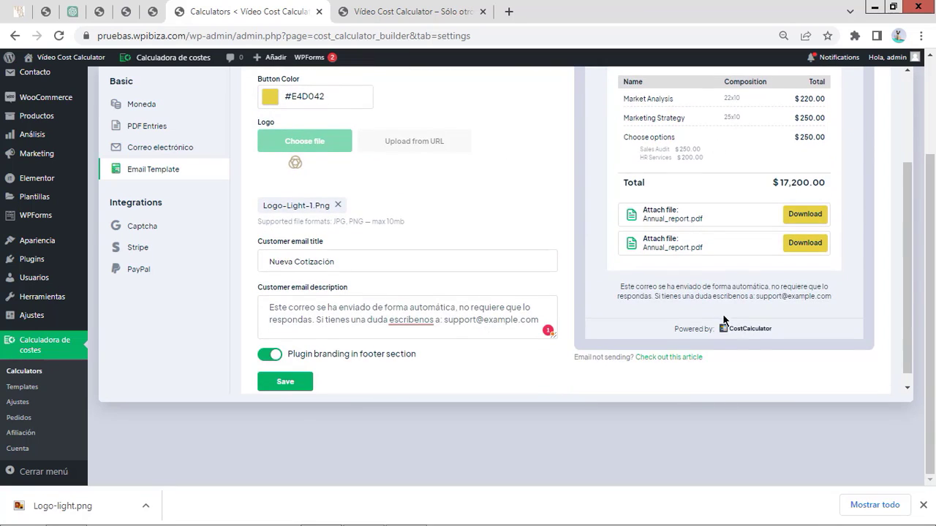
scroll(720, 308, "down", 1)
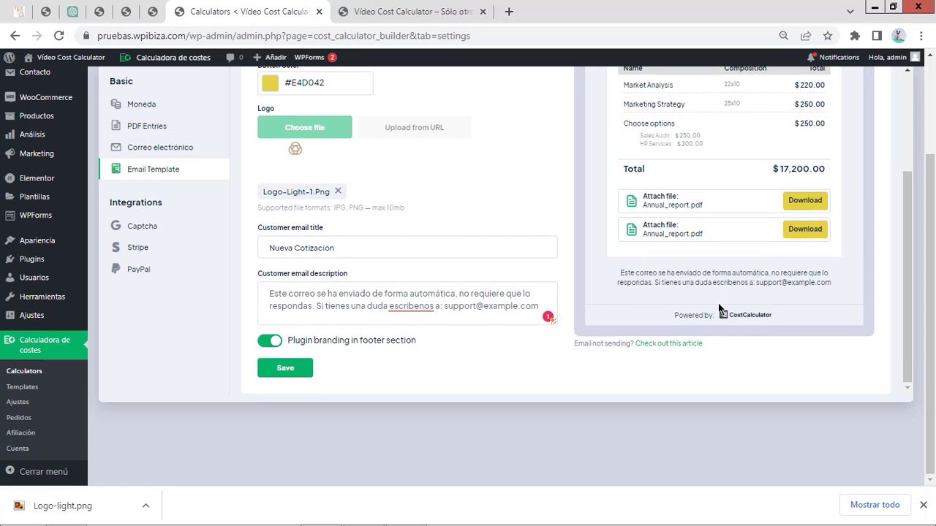
left_click(292, 376)
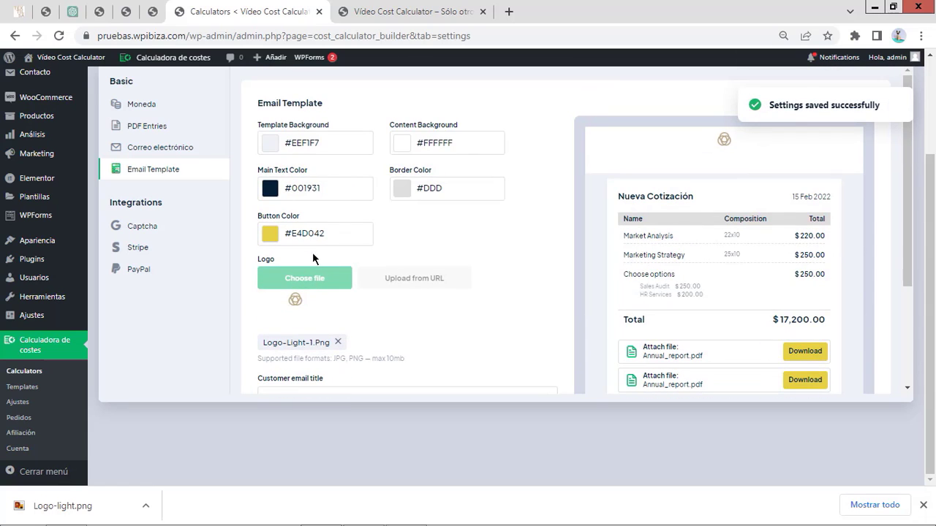
scroll(606, 258, "up", 2)
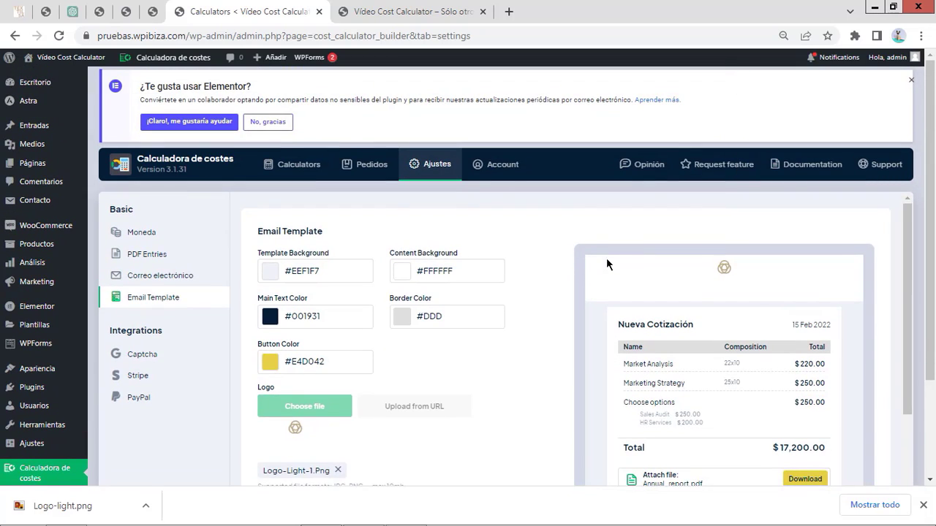
scroll(606, 258, "down", 2)
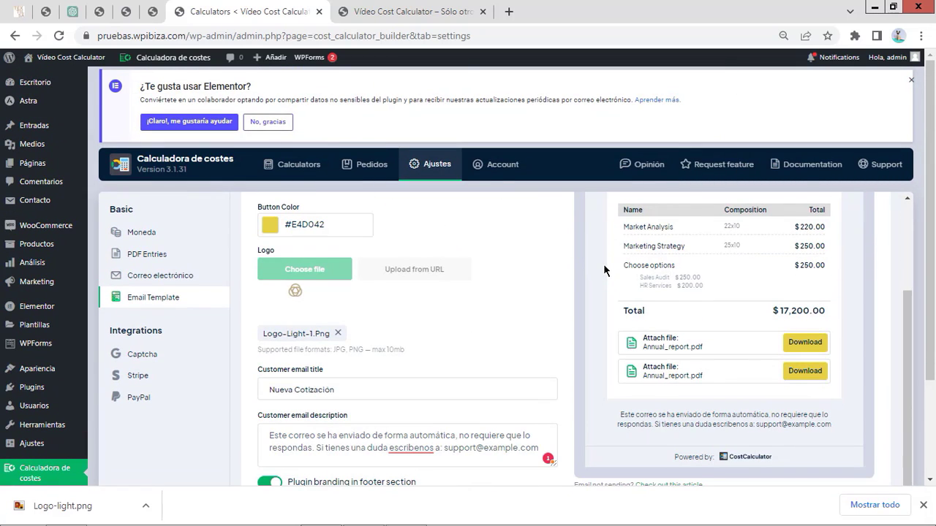
Step: Enable Stripe and PayPal (Sandbox) for all calculators and save the PayPal settings
left_click(145, 357)
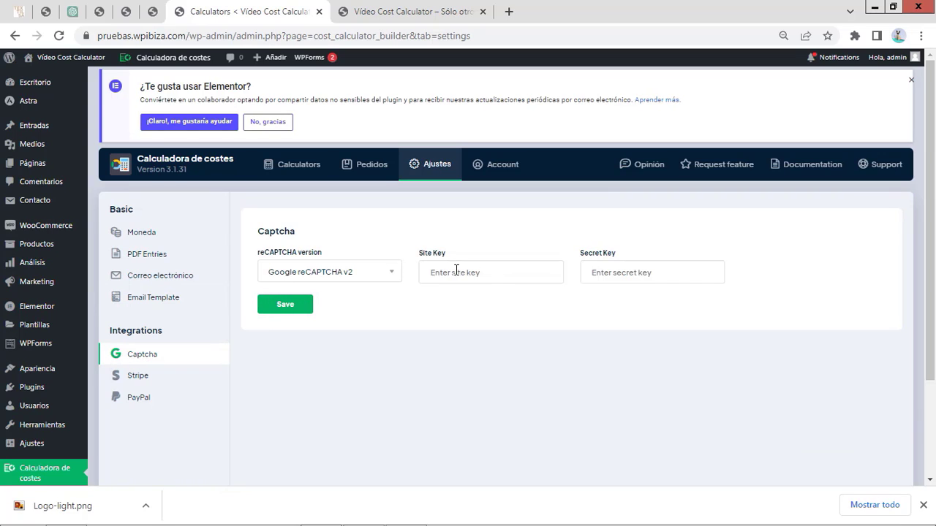
left_click(135, 377)
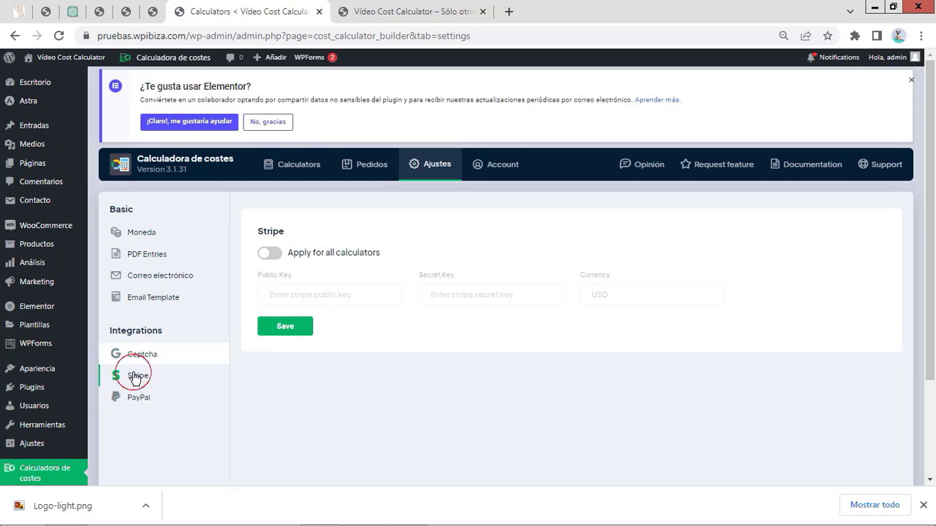
left_click(271, 255)
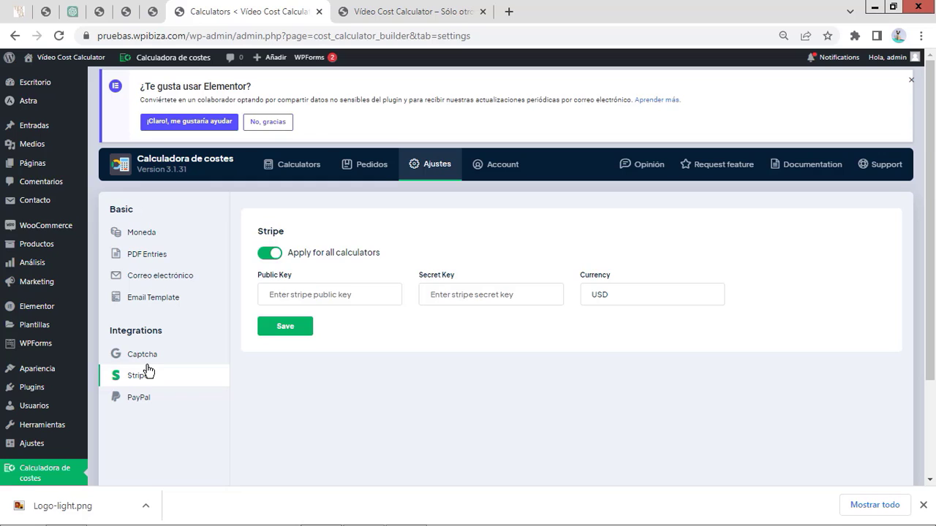
left_click(136, 397)
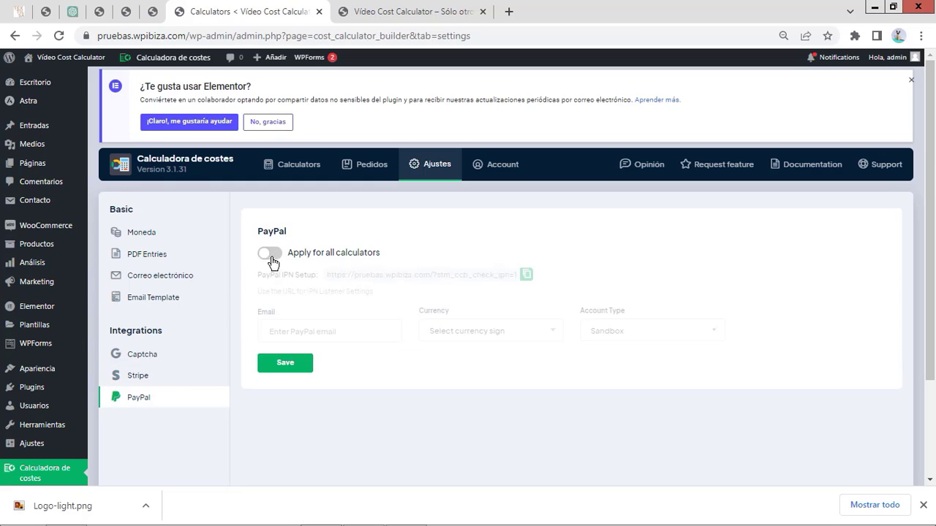
left_click(272, 257)
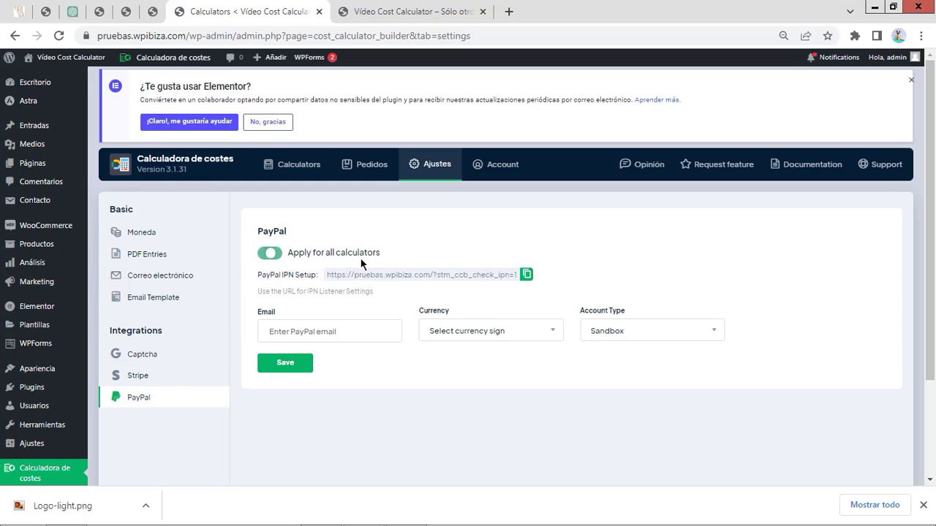
left_click(285, 370)
Step: Open and dismiss the plugin's feedback rating prompt
scroll(319, 403, "down", 1)
scroll(319, 401, "down", 2)
scroll(307, 395, "up", 2)
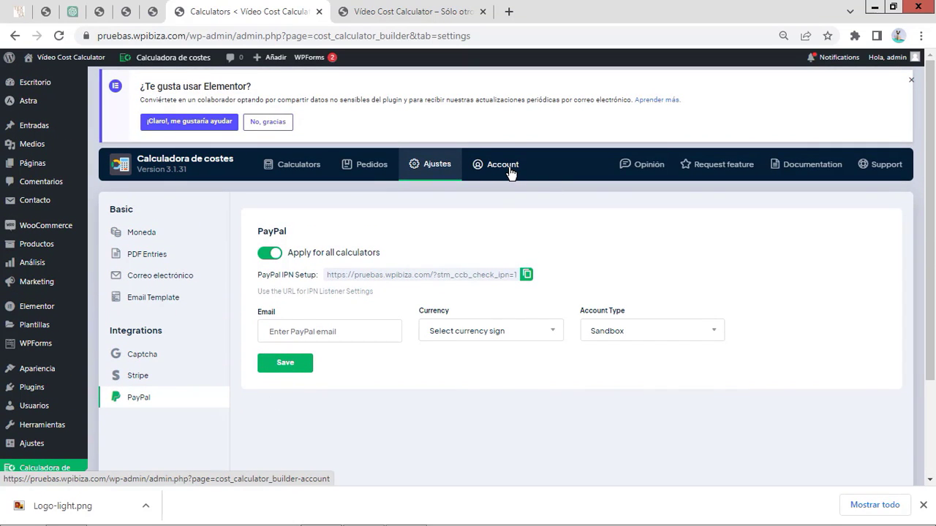
left_click(644, 170)
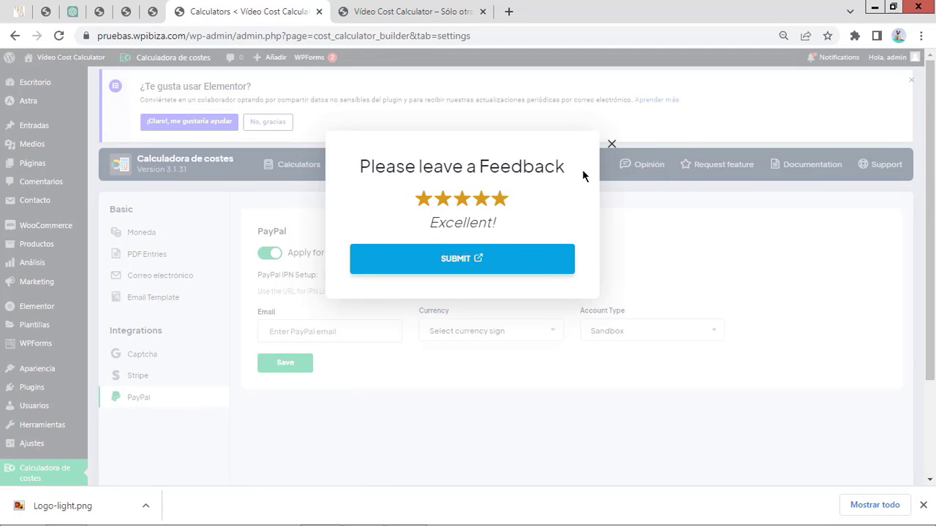
left_click(611, 144)
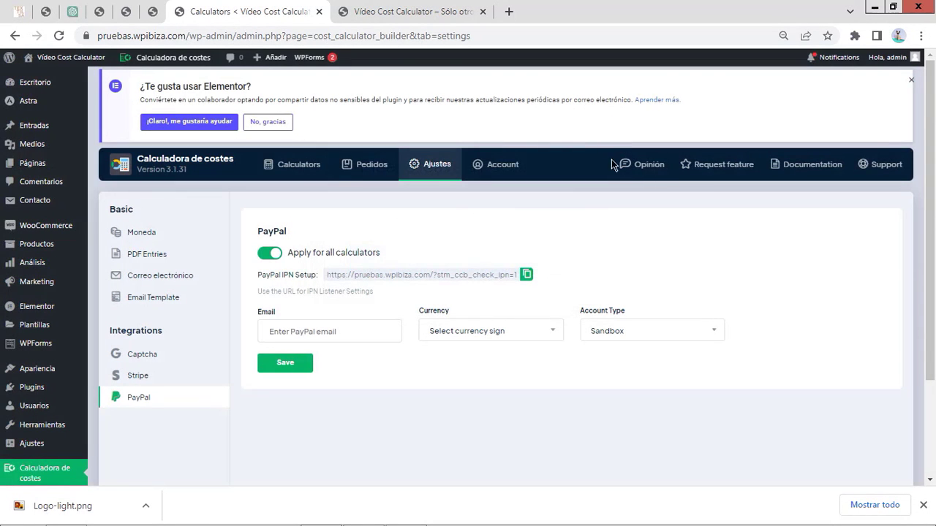
Step: Visit and close the feature request board, documentation and support pages
left_click(723, 165)
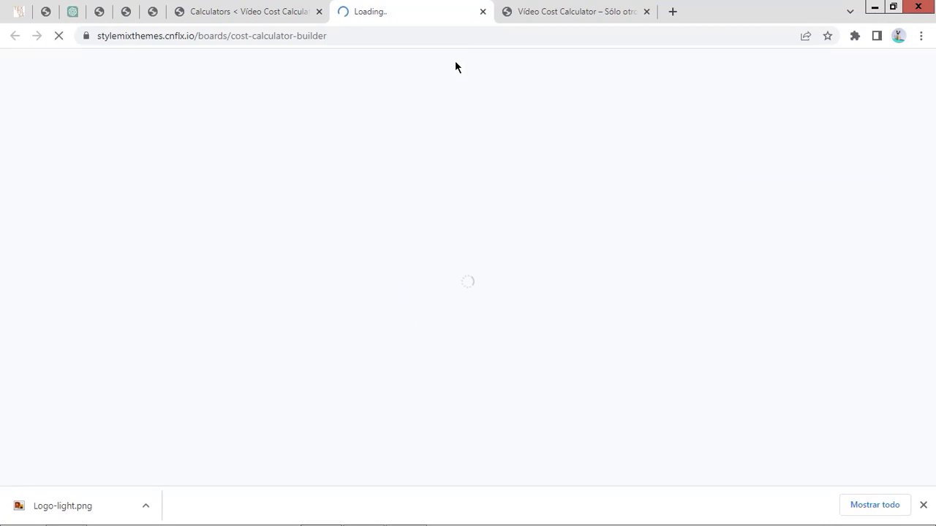
left_click(482, 13)
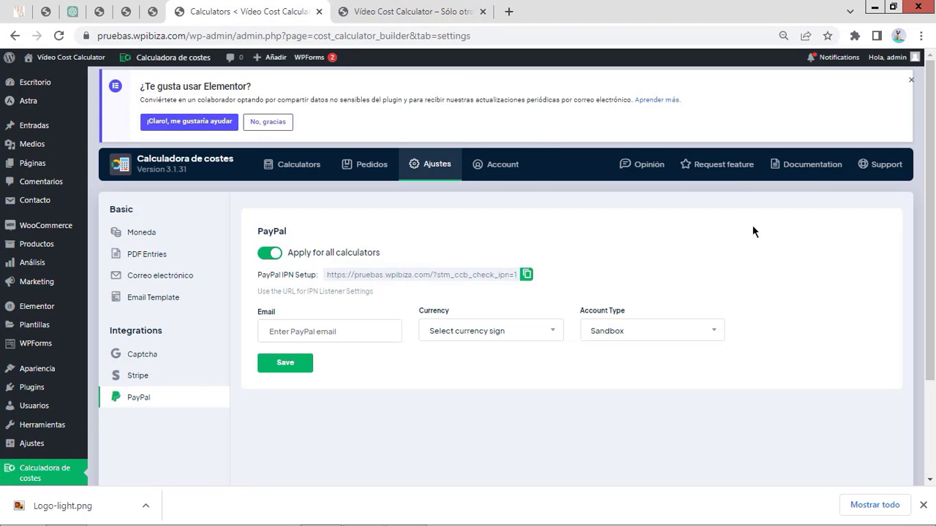
left_click(808, 168)
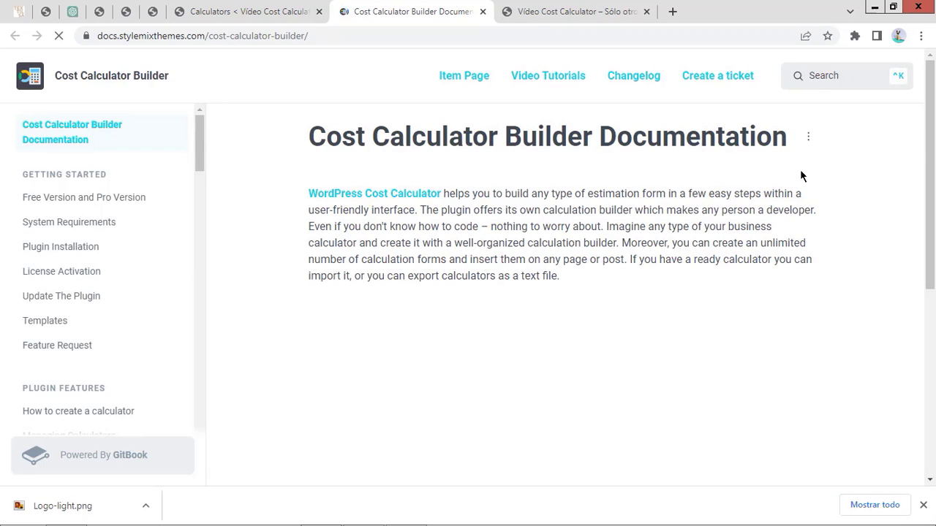
left_click(482, 11)
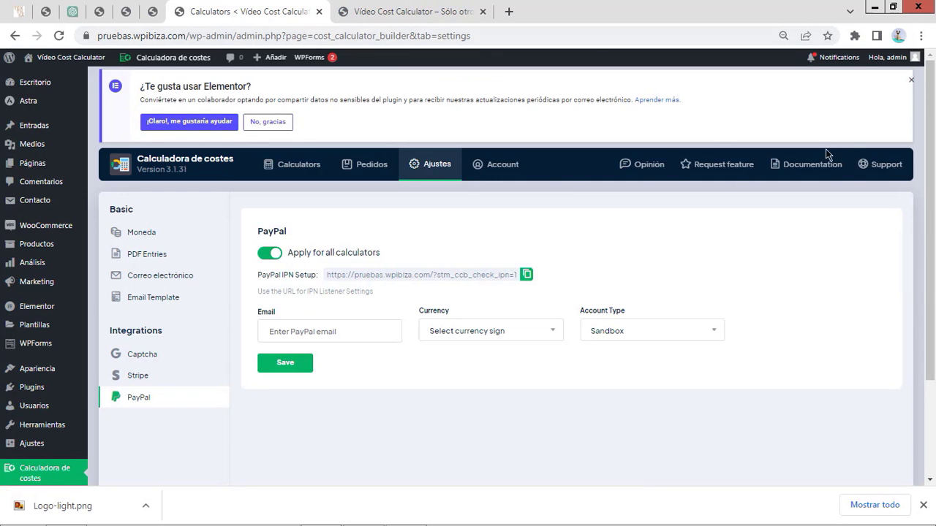
left_click(887, 167)
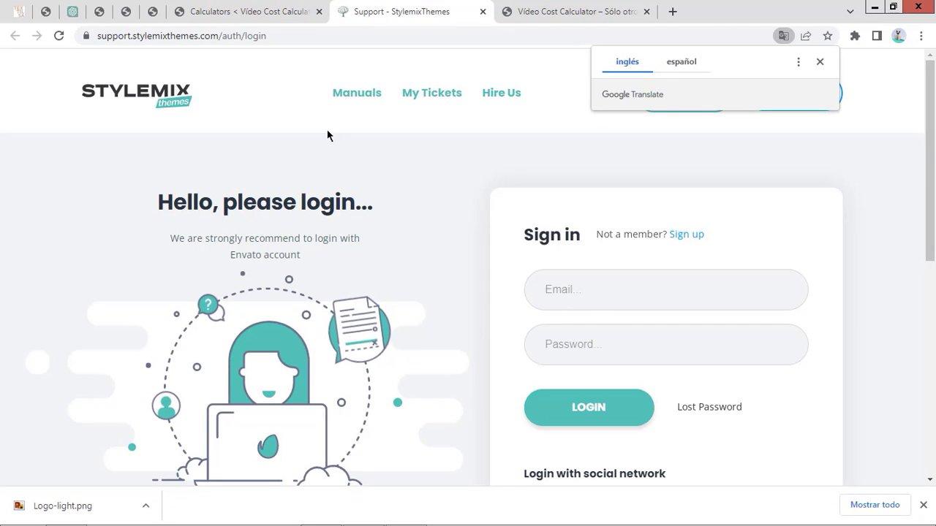
left_click(482, 12)
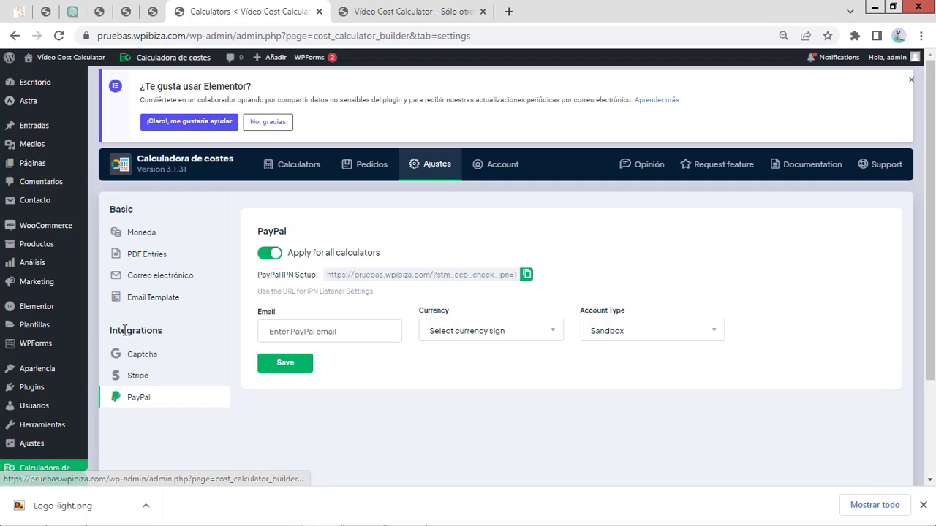
Step: Review embed options for calculator 752 'Cotizacion salon de belleza', then go to the pages list
scroll(96, 334, "down", 2)
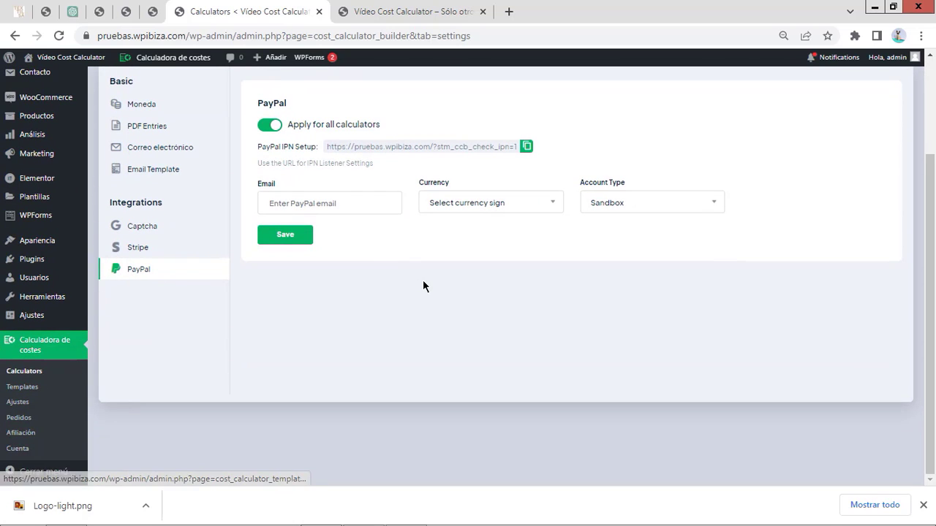
scroll(423, 282, "up", 2)
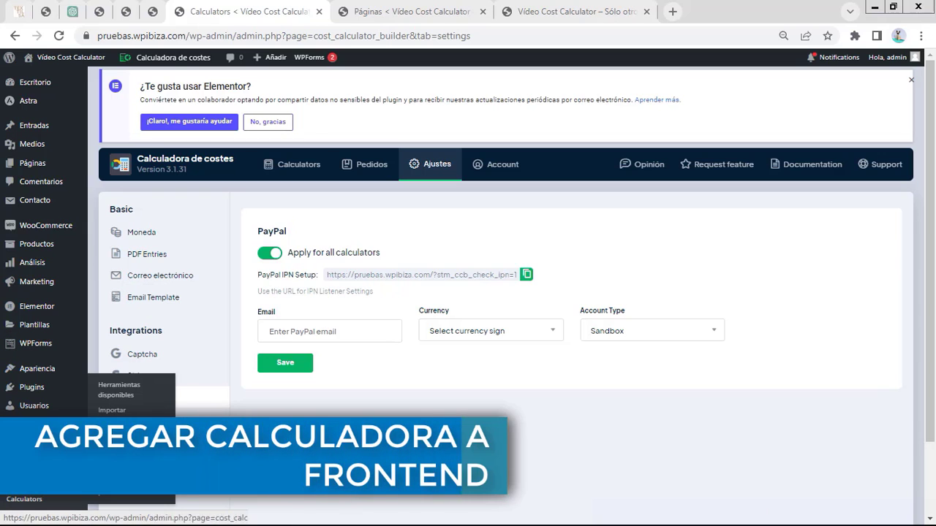
left_click(14, 503)
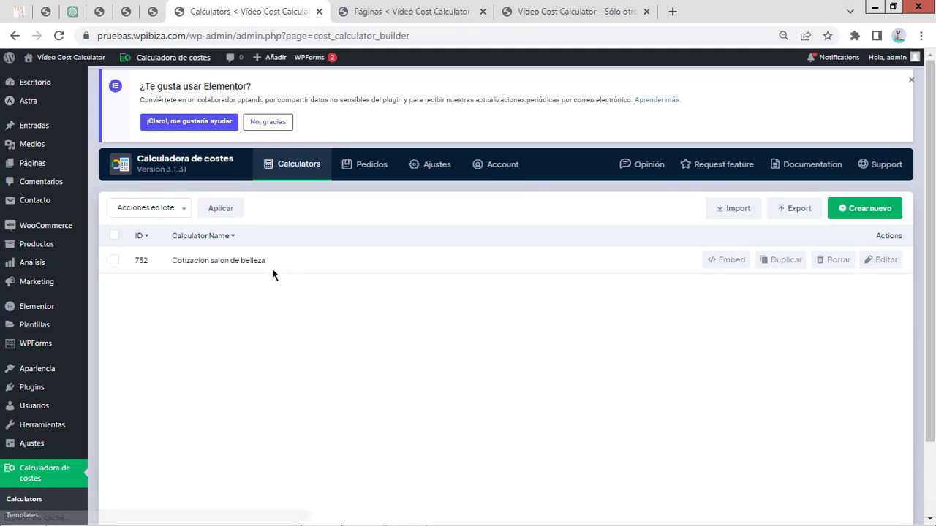
left_click(734, 267)
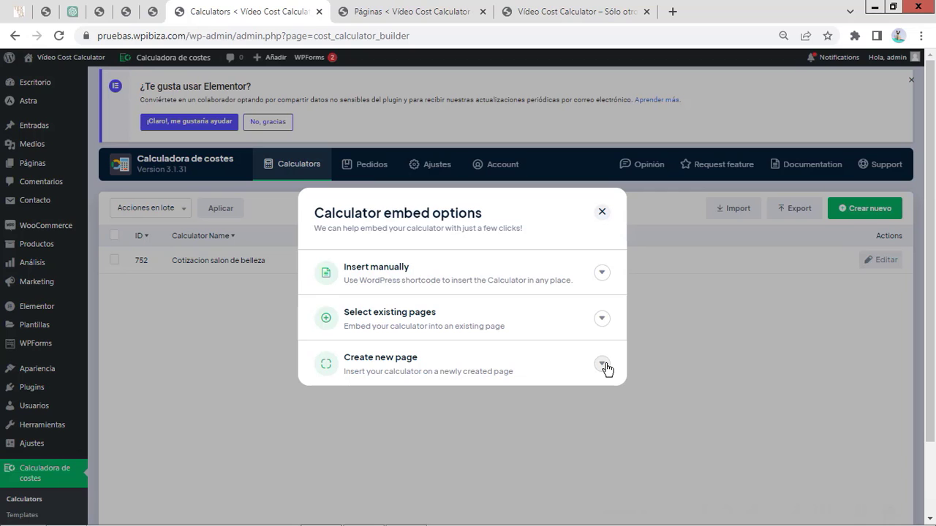
left_click(602, 211)
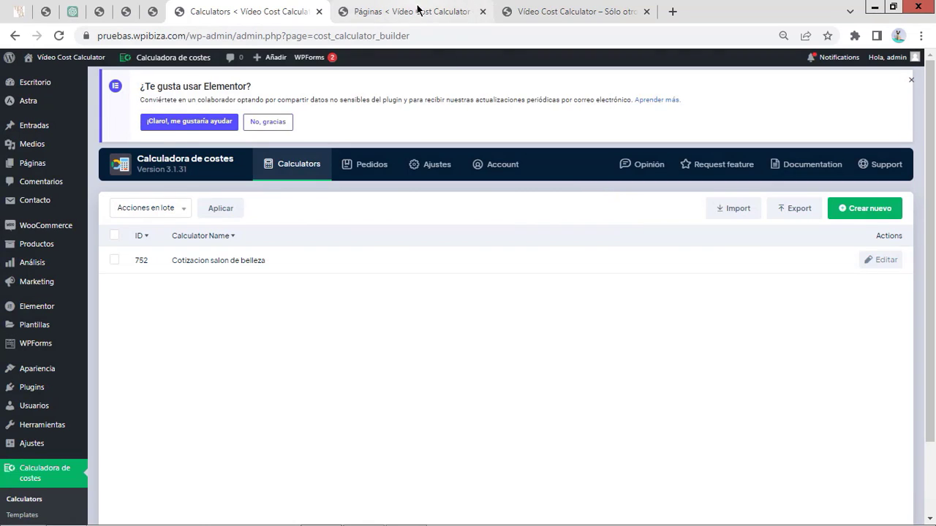
left_click(413, 10)
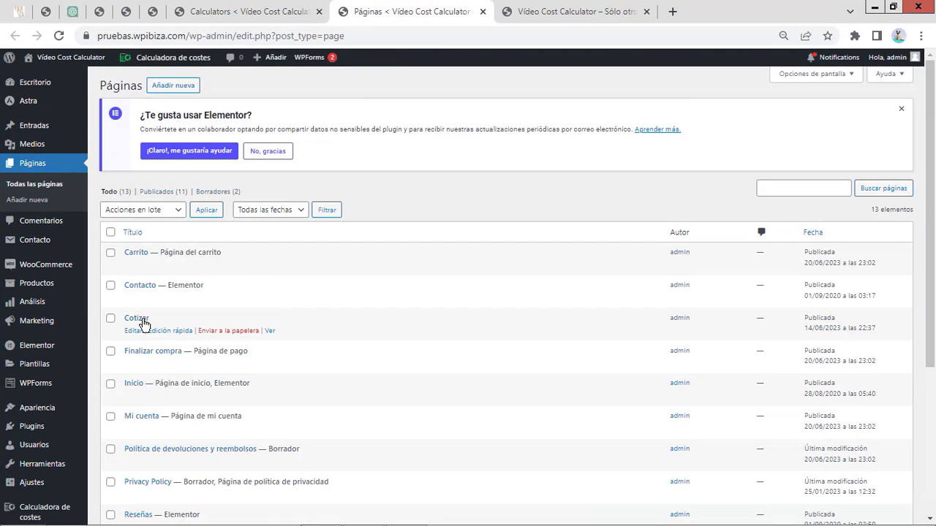
Step: Set Cotizar's template to 'Elementor ancho completo', update it, and open it in Elementor
left_click(134, 331)
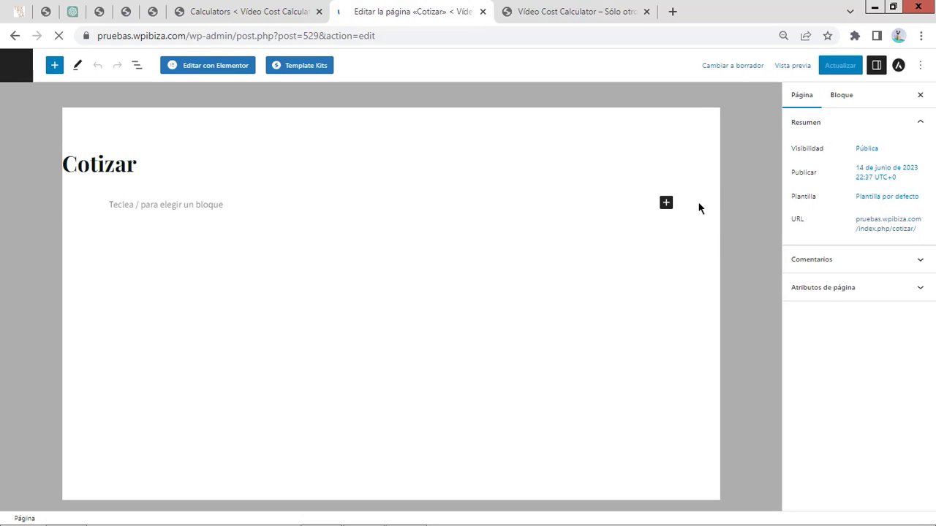
left_click(895, 207)
left_click(837, 279)
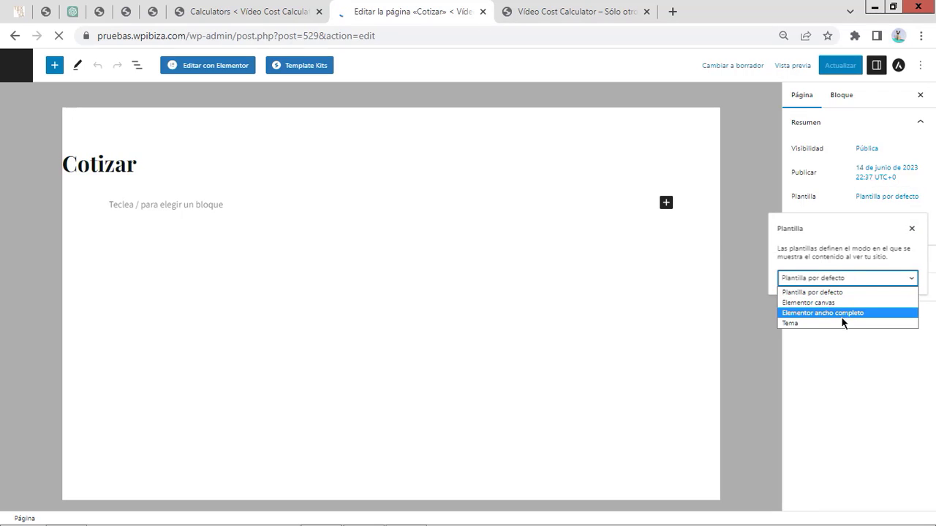
left_click(841, 313)
left_click(834, 67)
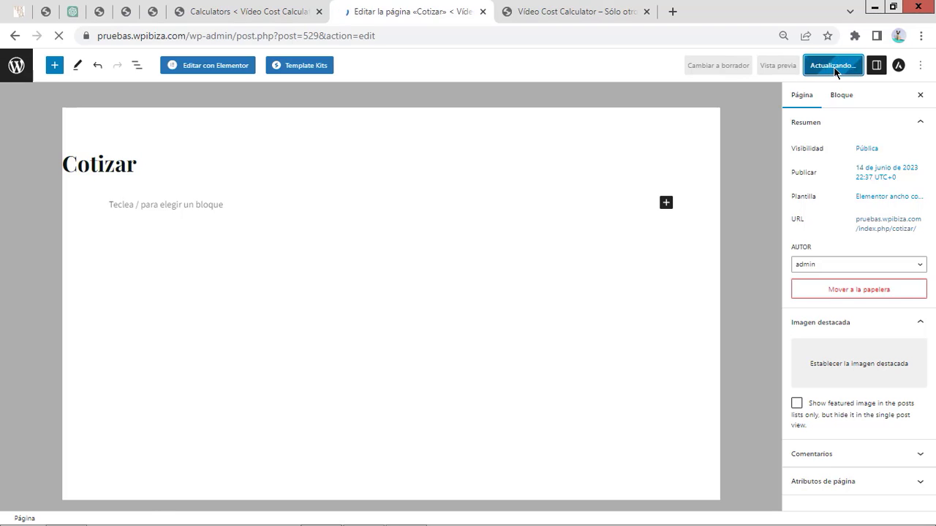
left_click(208, 68)
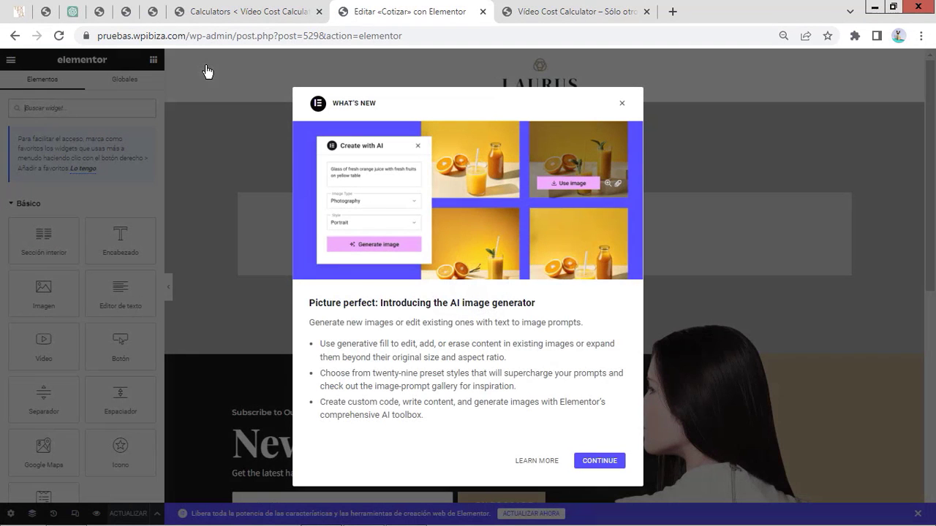
Step: Close both Elementor announcements, glance over the empty Cotizar page, and switch to the live site
left_click(622, 103)
left_click(622, 120)
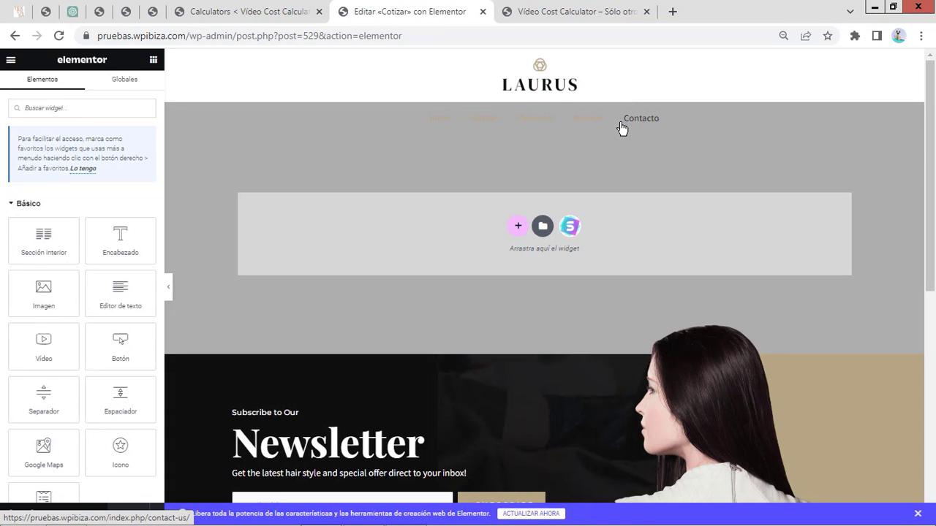
scroll(618, 210, "down", 6)
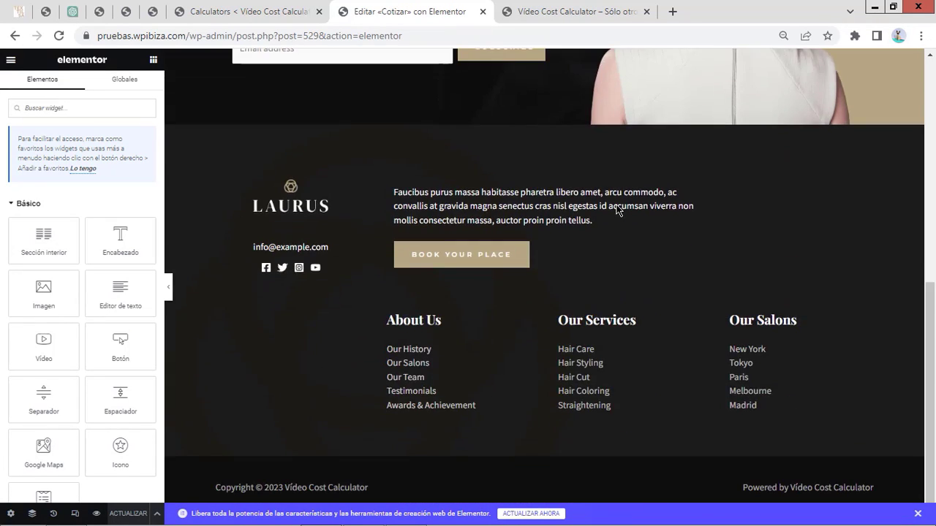
scroll(618, 210, "up", 8)
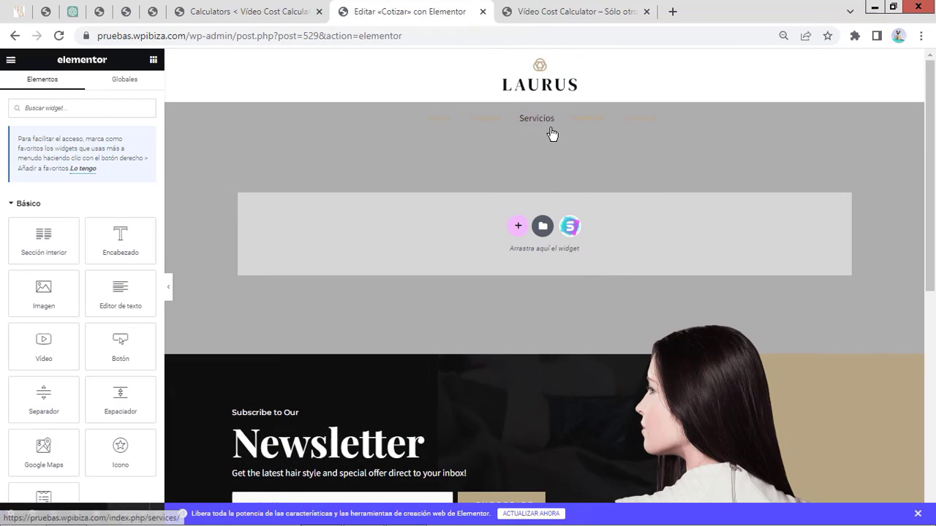
left_click(545, 12)
scroll(554, 172, "down", 20)
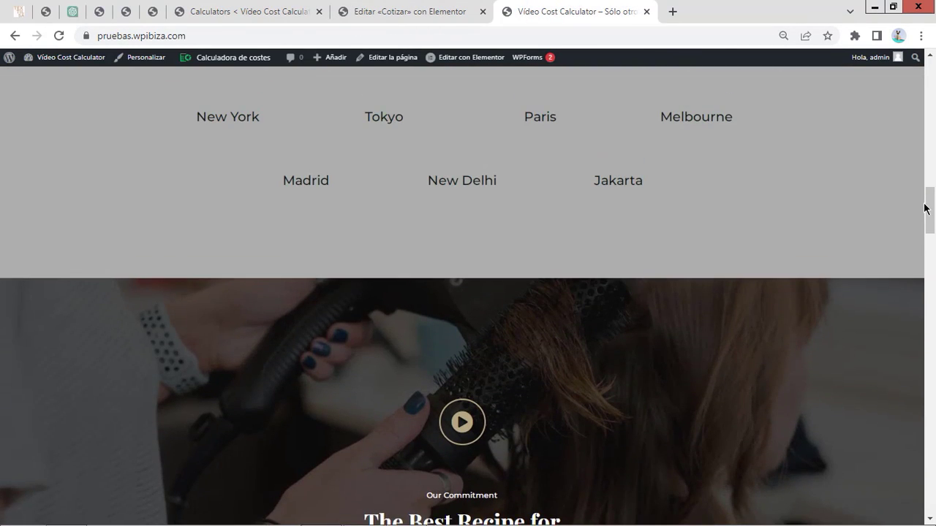
Step: Browse the Salones and Servicios pages, then launch Servicios in Elementor from the admin bar
left_click_drag(924, 209, 928, 85)
left_click(404, 143)
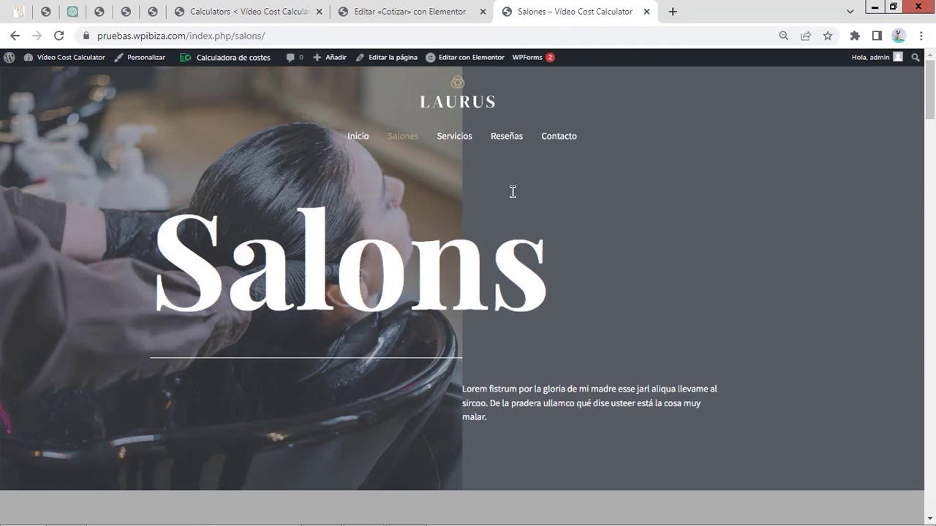
left_click(457, 139)
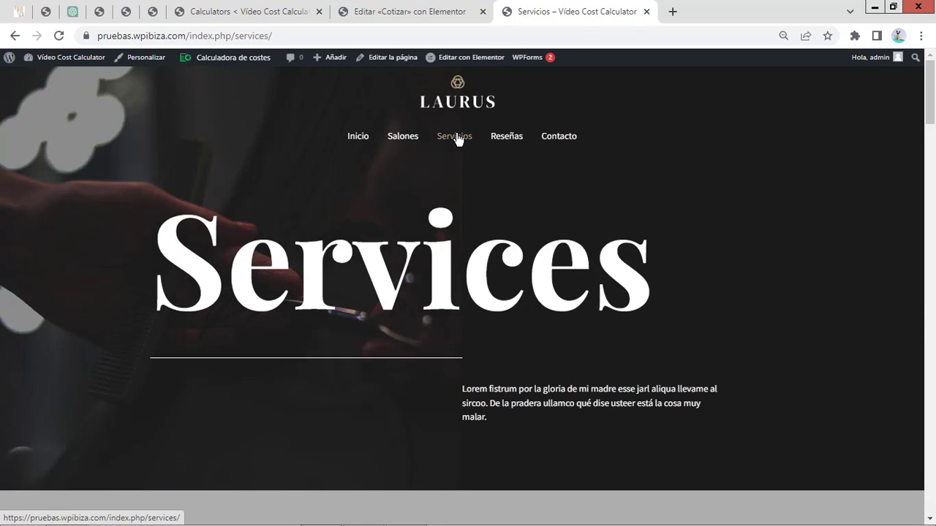
scroll(584, 307, "down", 1)
scroll(583, 308, "down", 5)
scroll(430, 141, "up", 5)
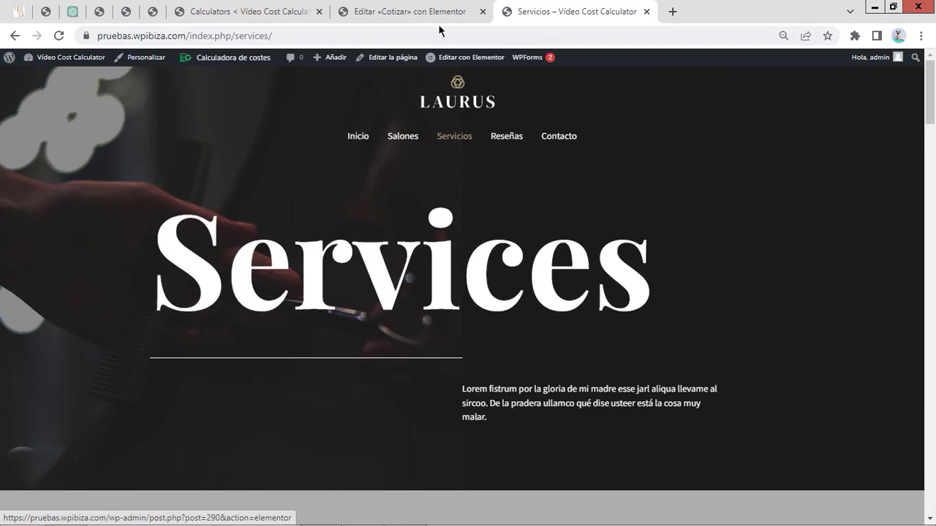
mouse_move(494, 67)
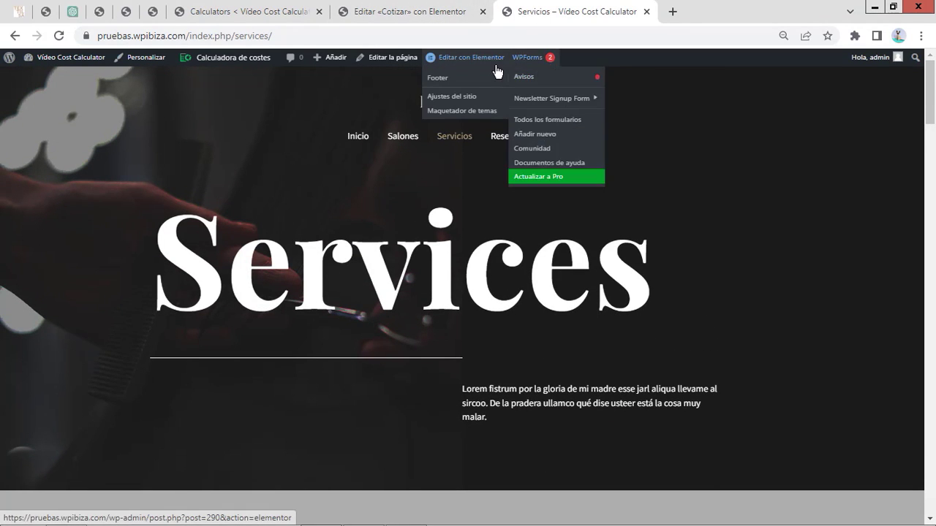
left_click(452, 58)
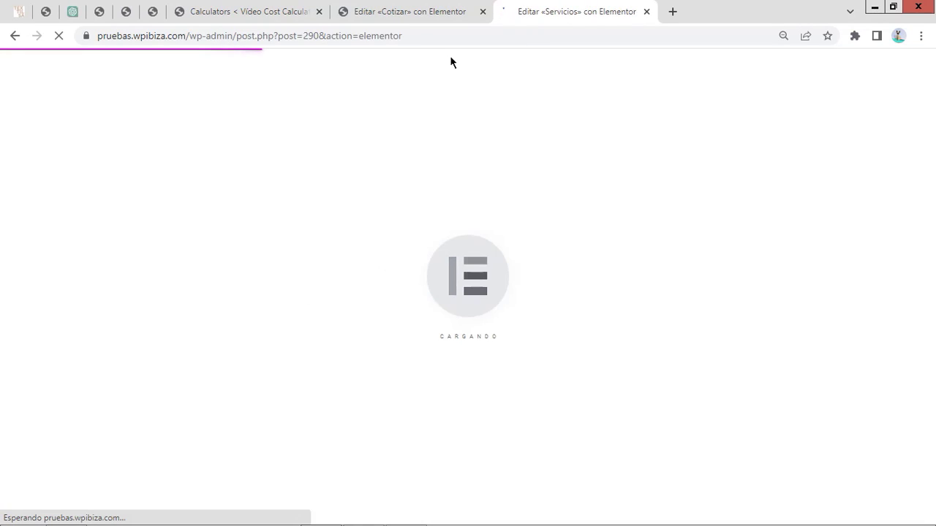
Step: Toggle between the Cotizar and Servicios editors until Servicios loads, then right-click its hero section
left_click(409, 11)
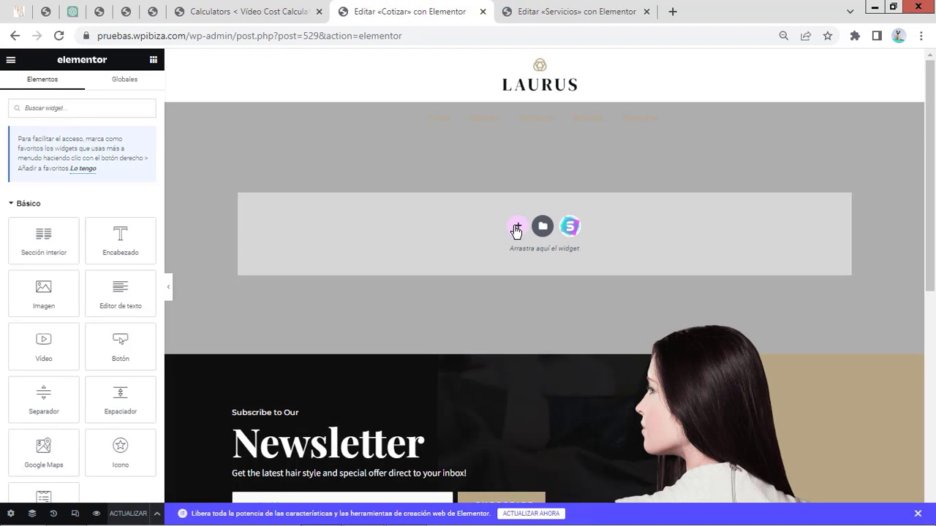
left_click(566, 11)
left_click(424, 17)
left_click(564, 12)
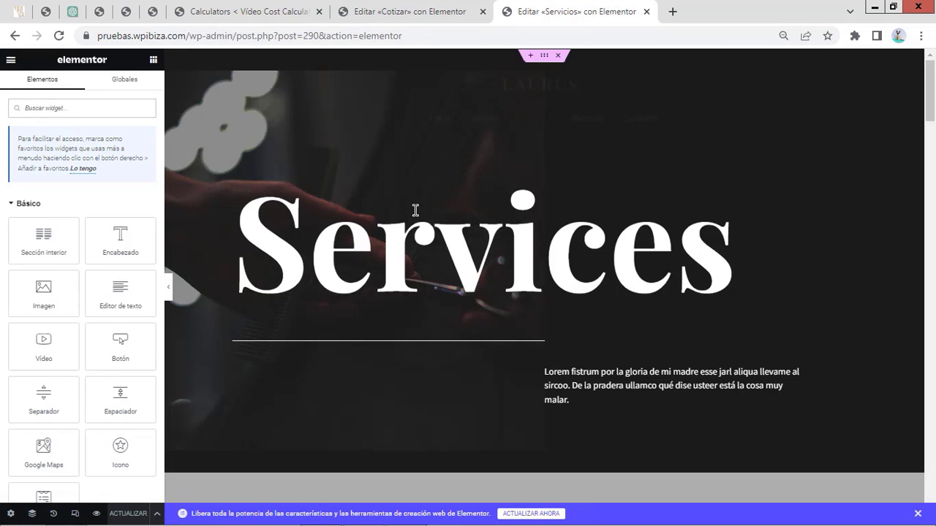
scroll(641, 282, "down", 3)
scroll(592, 318, "up", 3)
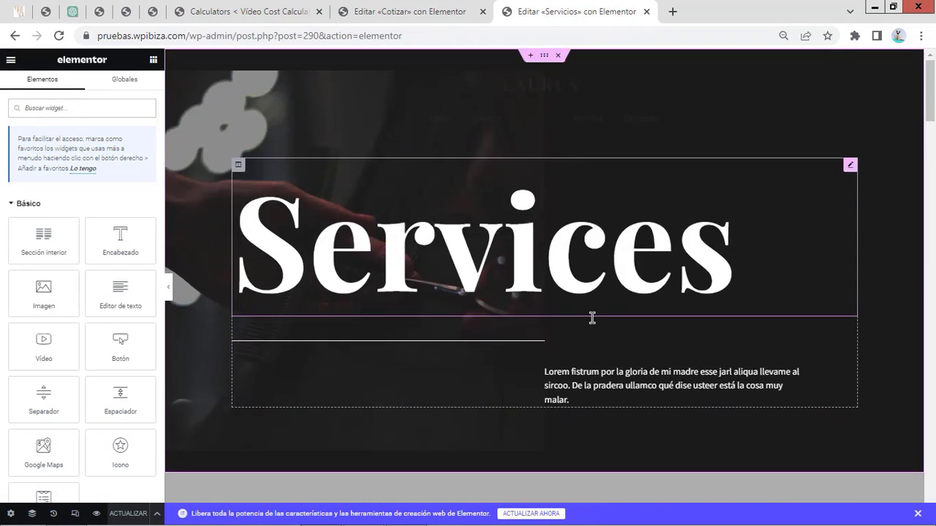
right_click(544, 63)
Step: Copy the Services hero section and paste it into the Cotizar page
left_click(569, 118)
left_click(410, 12)
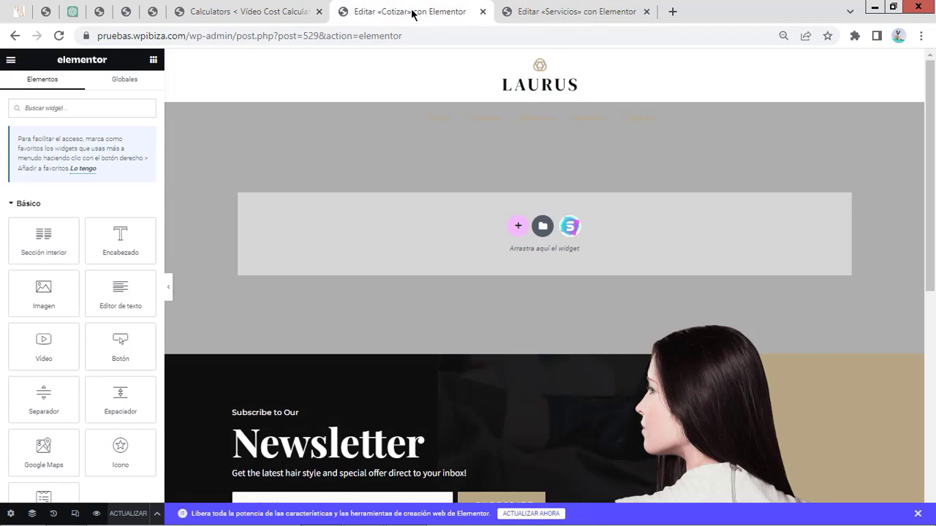
right_click(511, 230)
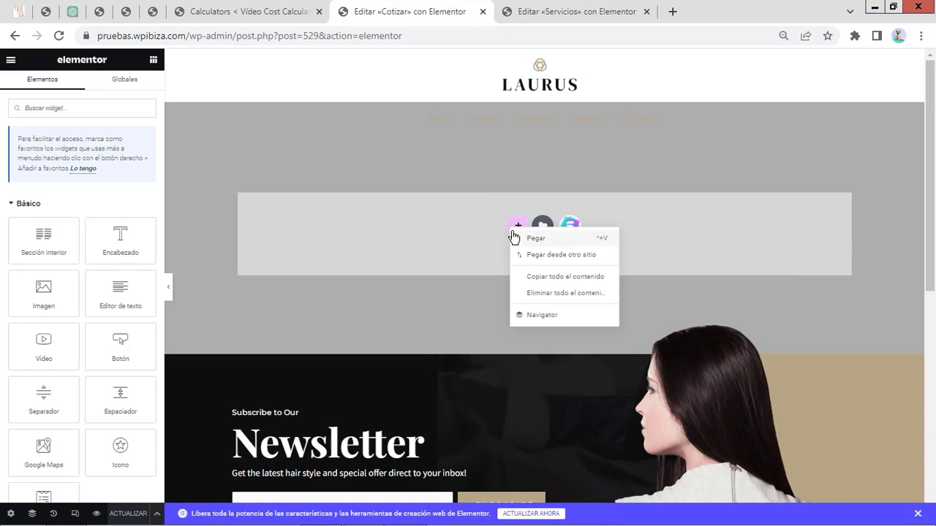
left_click(535, 239)
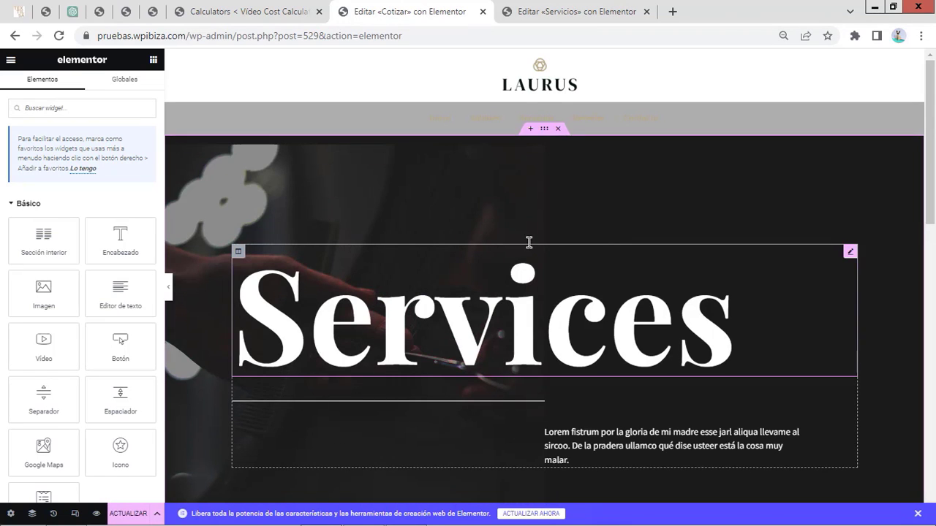
scroll(626, 295, "down", 2)
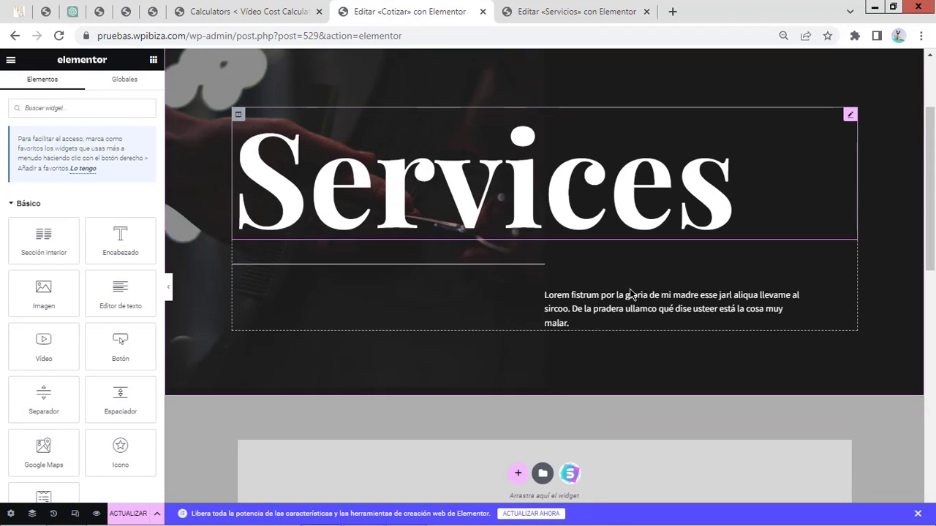
scroll(631, 295, "up", 2)
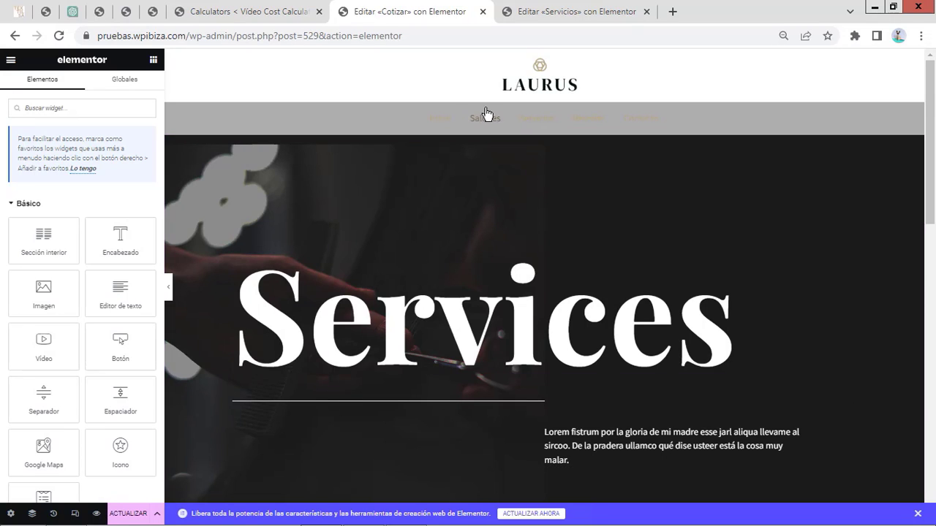
Step: Replace the pasted hero's Services title with 'Cotizar'
left_click(389, 293)
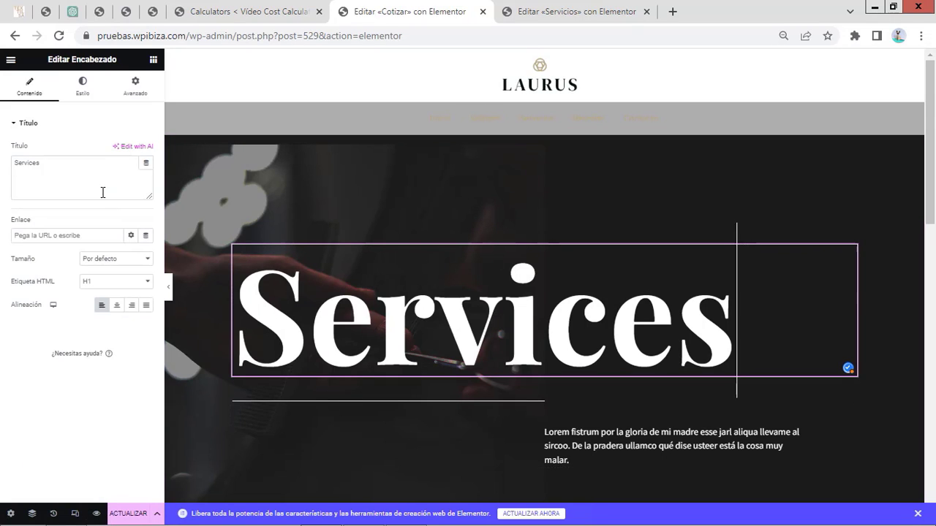
left_click_drag(80, 169, 0, 170)
type("Cotizar")
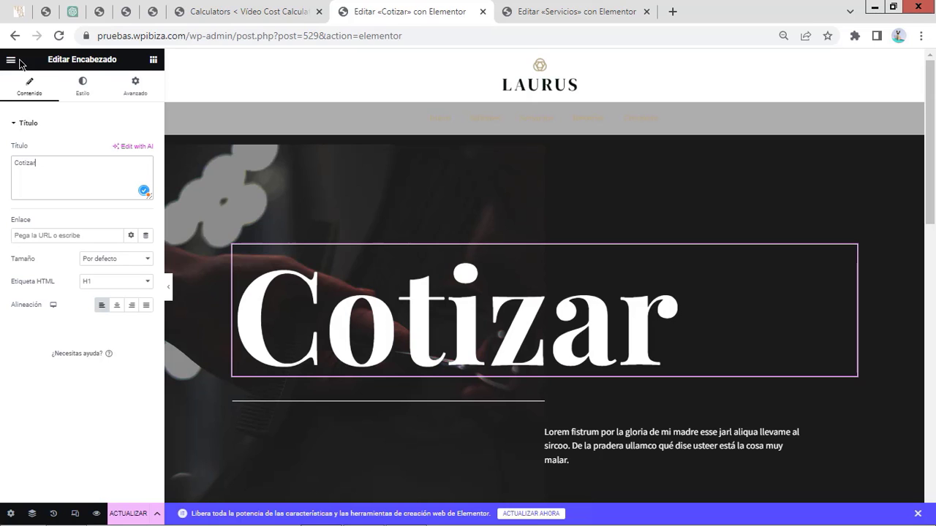
scroll(495, 224, "down", 5)
scroll(563, 247, "up", 1)
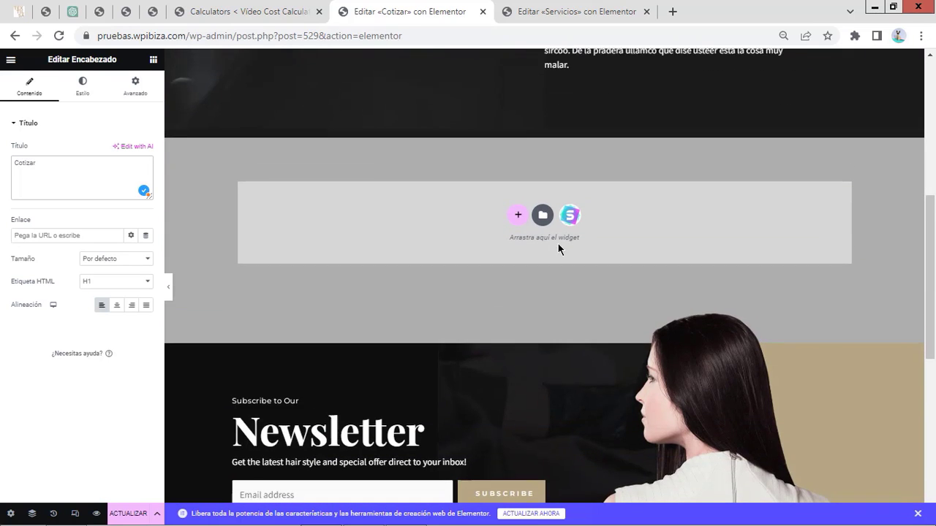
Step: Add a one-column section below the hero and collapse the widget panel's categories
left_click(518, 266)
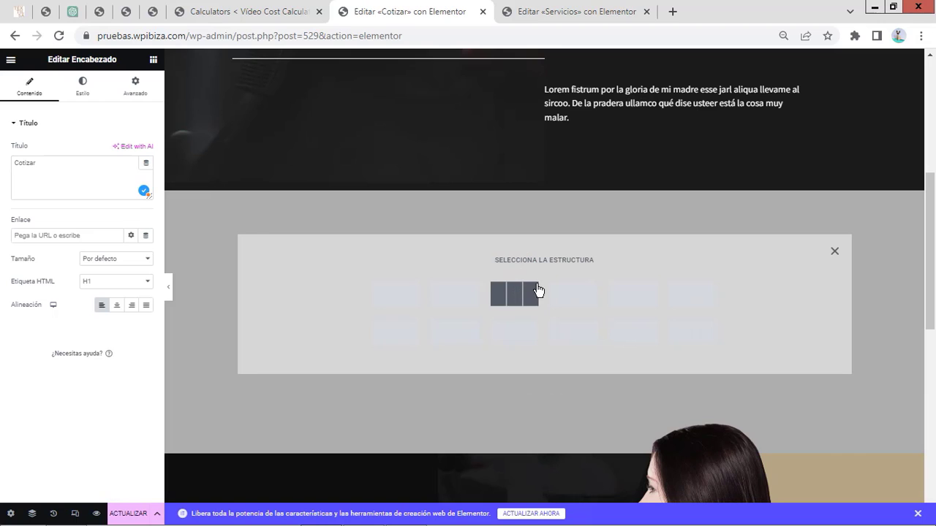
left_click(383, 296)
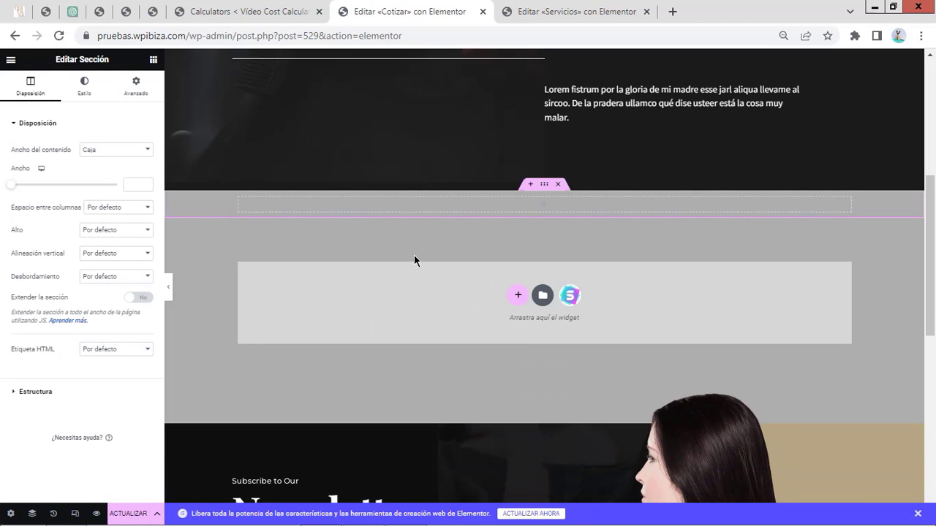
left_click(153, 62)
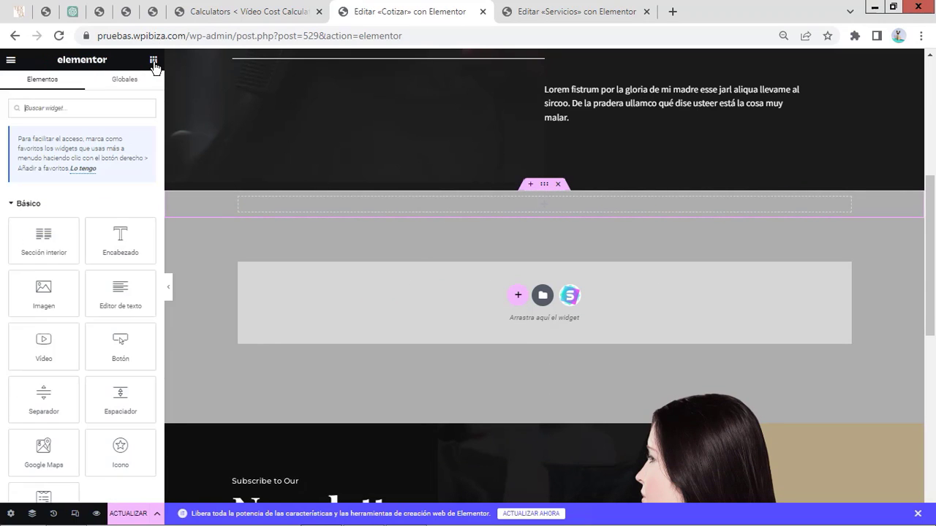
left_click(43, 200)
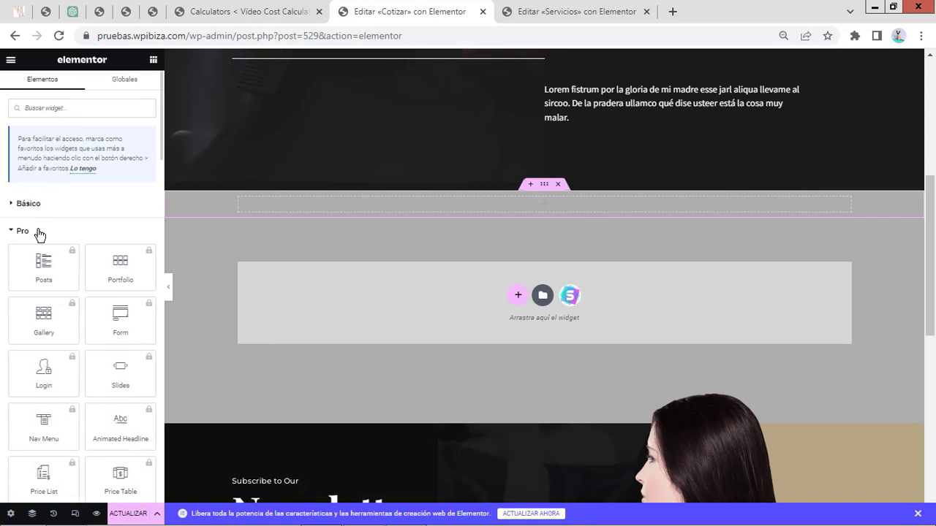
left_click(36, 234)
left_click(33, 264)
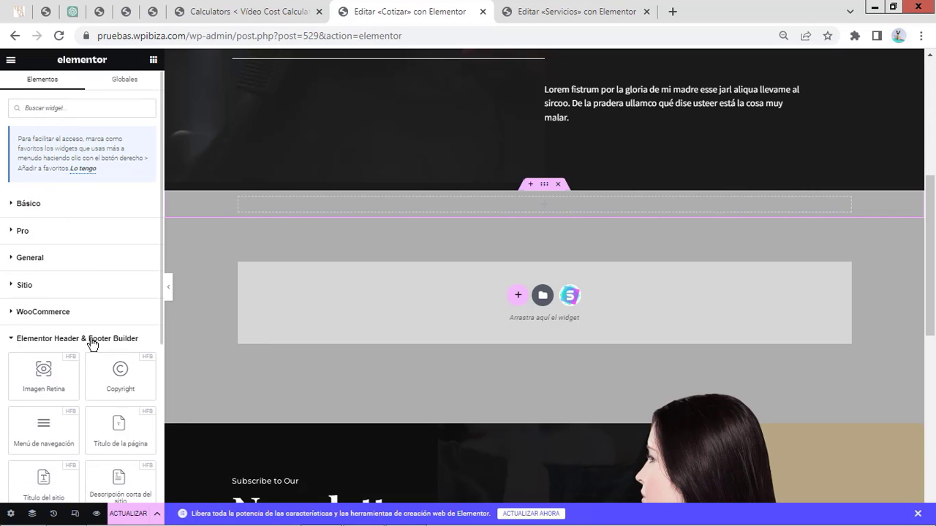
left_click(87, 341)
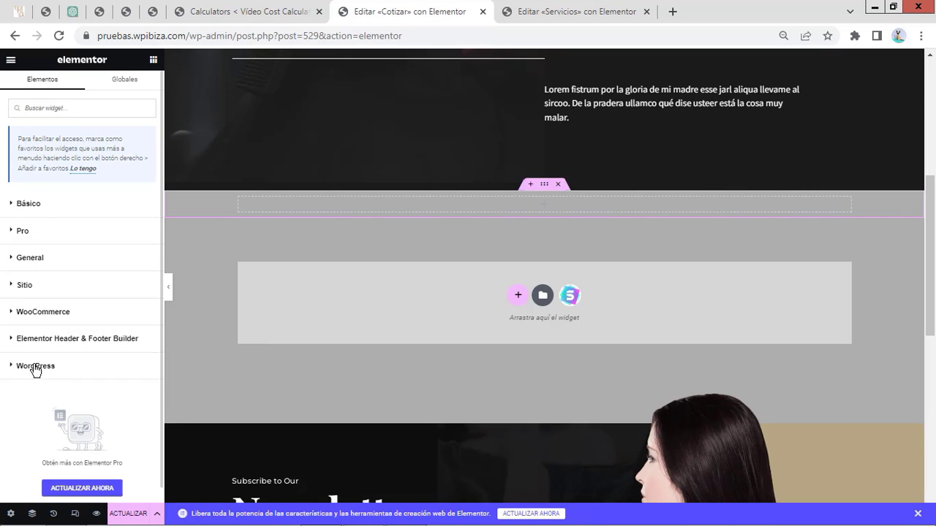
left_click(34, 368)
left_click(34, 369)
left_click(11, 342)
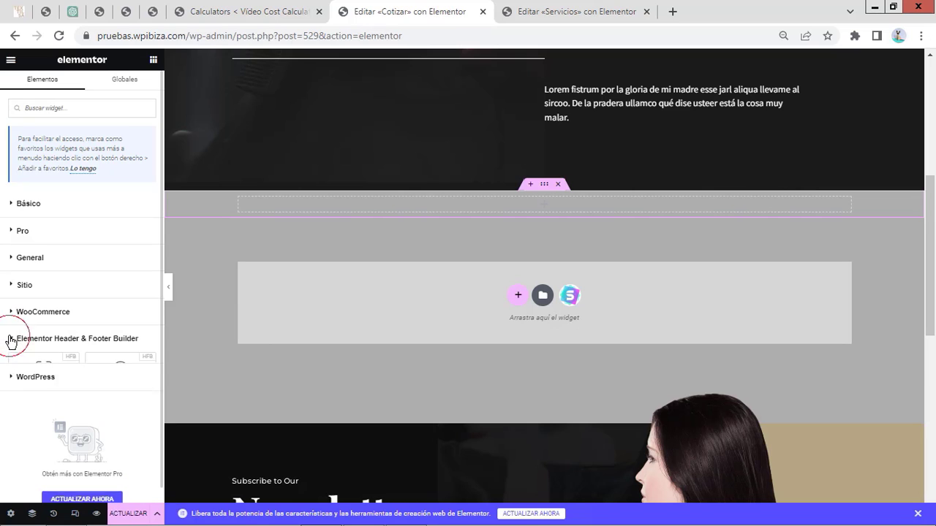
left_click(10, 341)
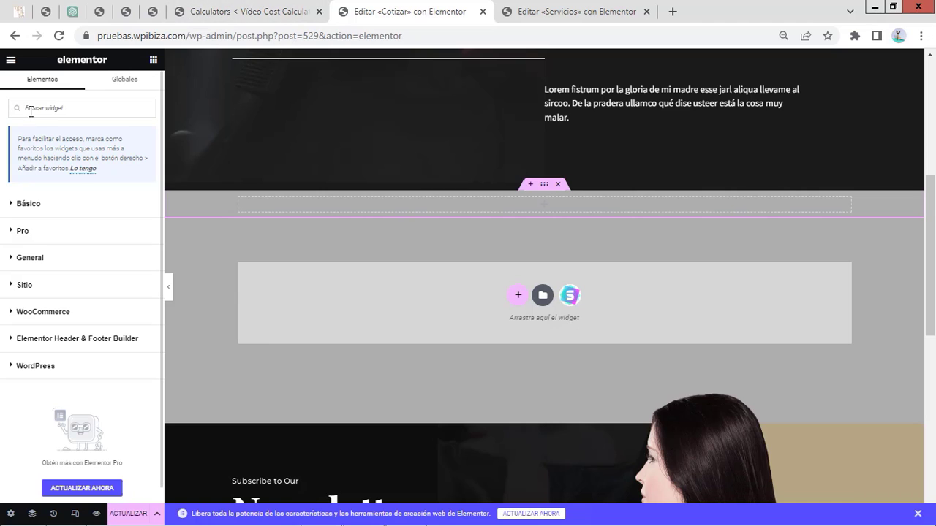
Step: Search widgets for 'cos' and drag Cost Calculator Builder into the new section
left_click(30, 112)
type("c")
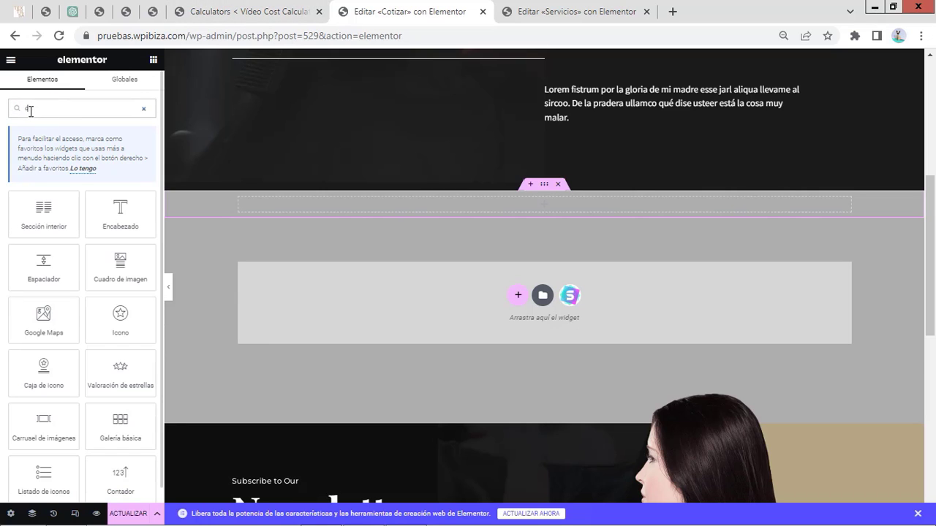
type("o")
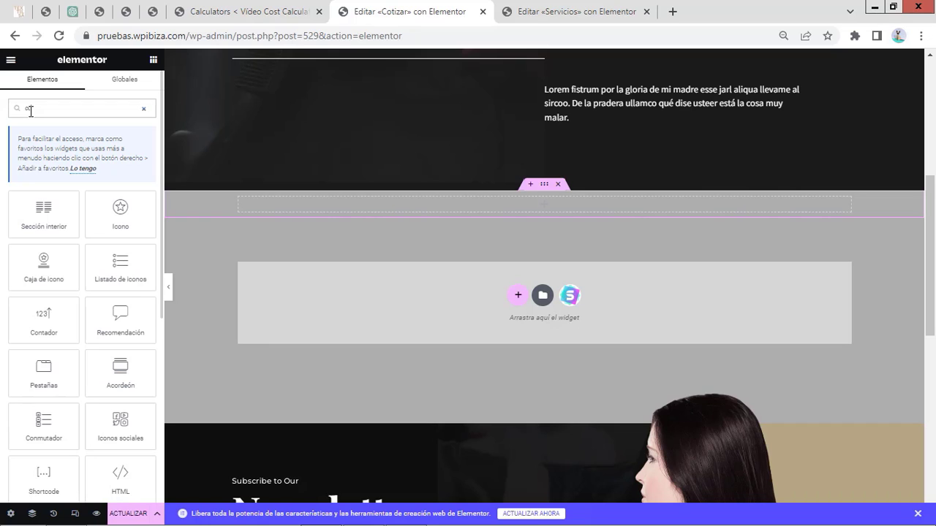
type("s")
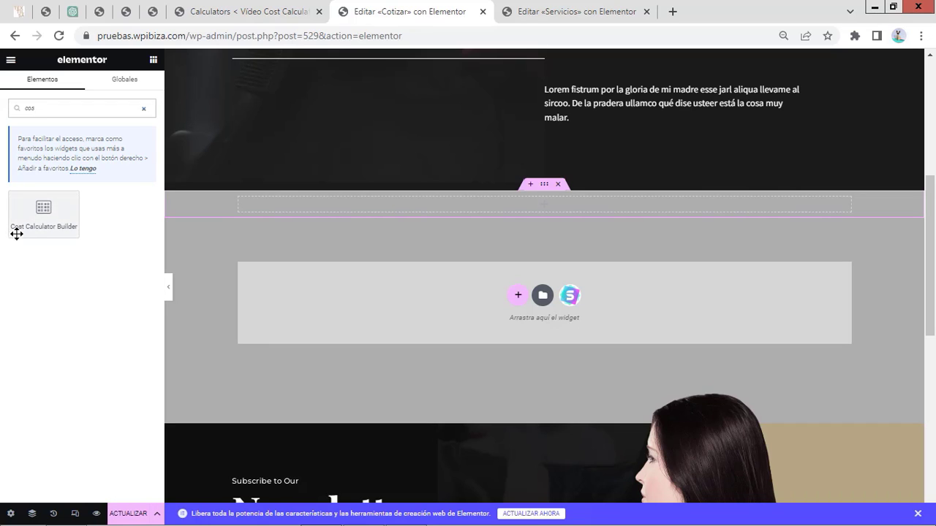
left_click_drag(44, 210, 487, 197)
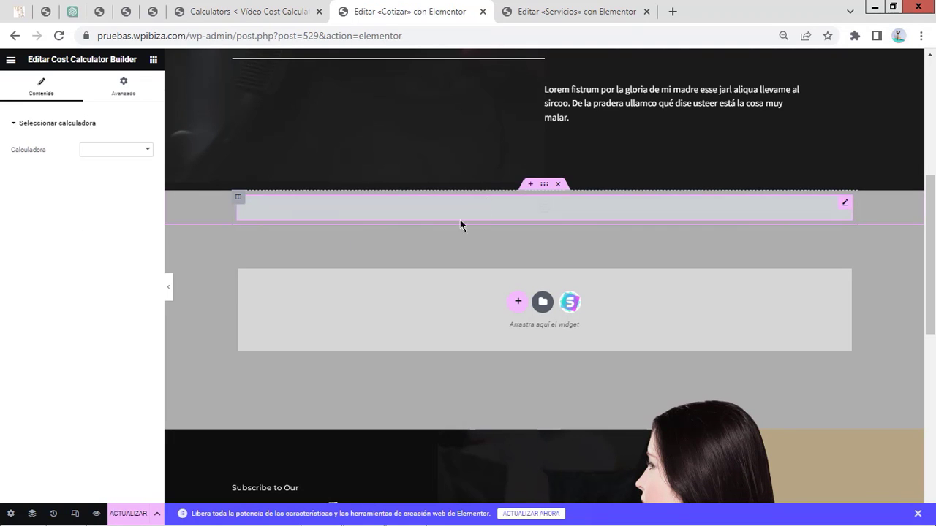
Step: Set the widget's Calculadora to Cotizacion salon de belleza and save the page with ACTUALIZAR
left_click(238, 11)
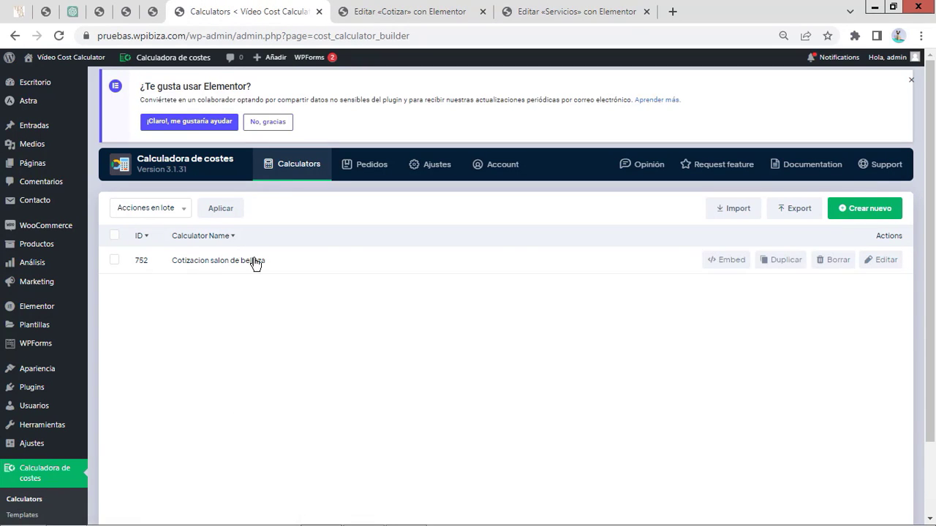
left_click(393, 13)
left_click(128, 150)
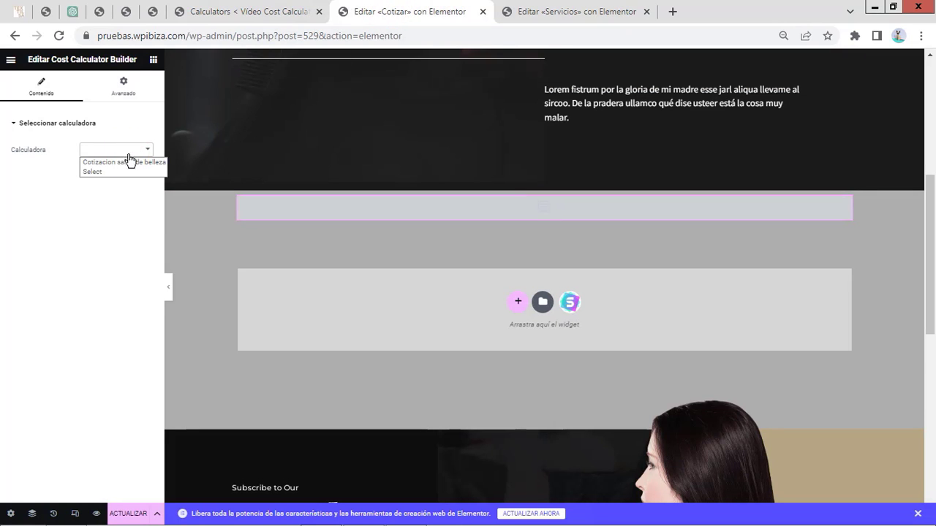
left_click(125, 162)
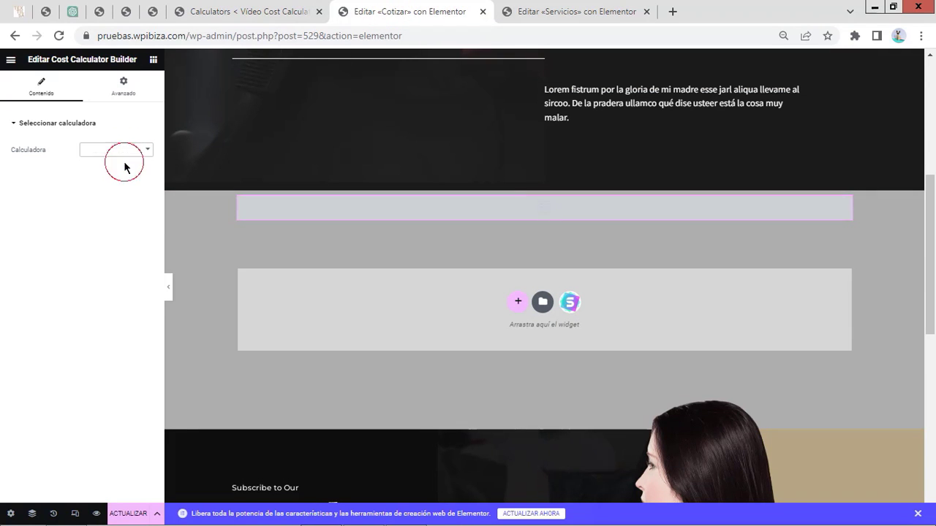
left_click(124, 515)
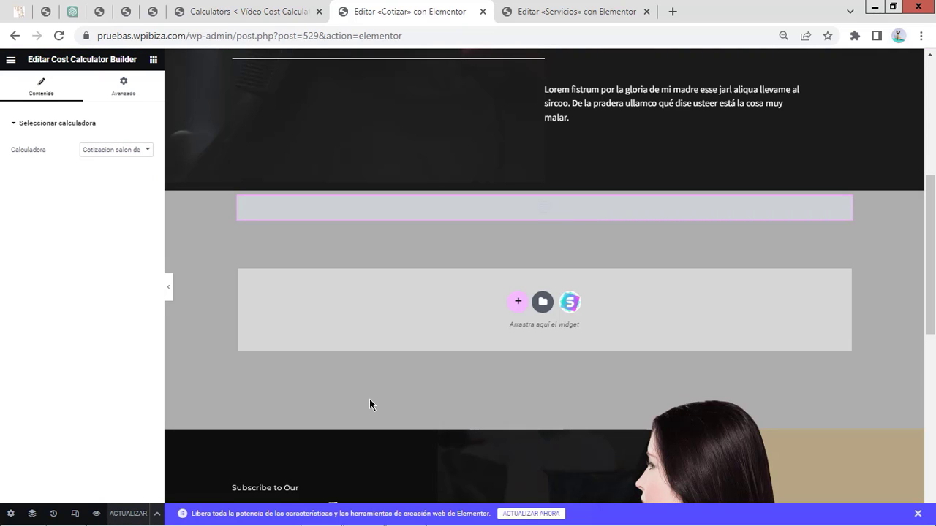
Step: Open the live Cotizar page via the editor menu's Ver página
left_click(219, 8)
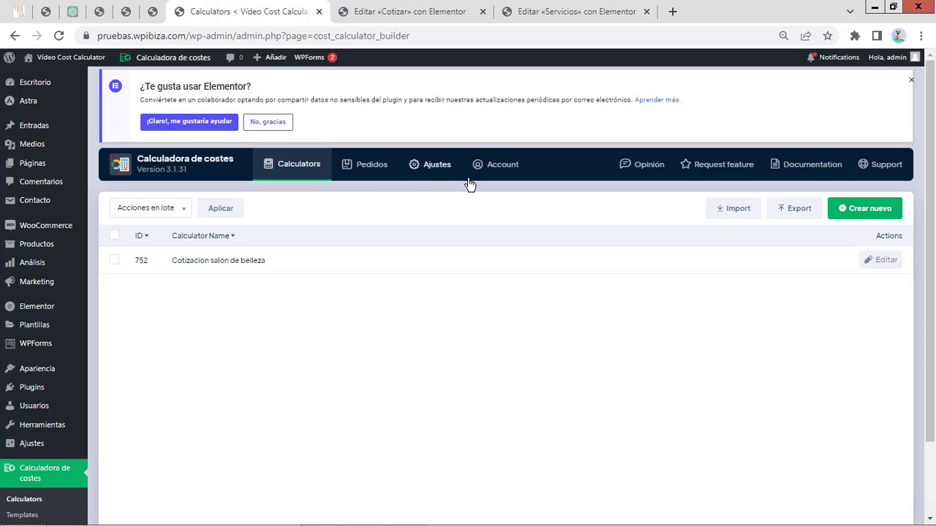
left_click(375, 9)
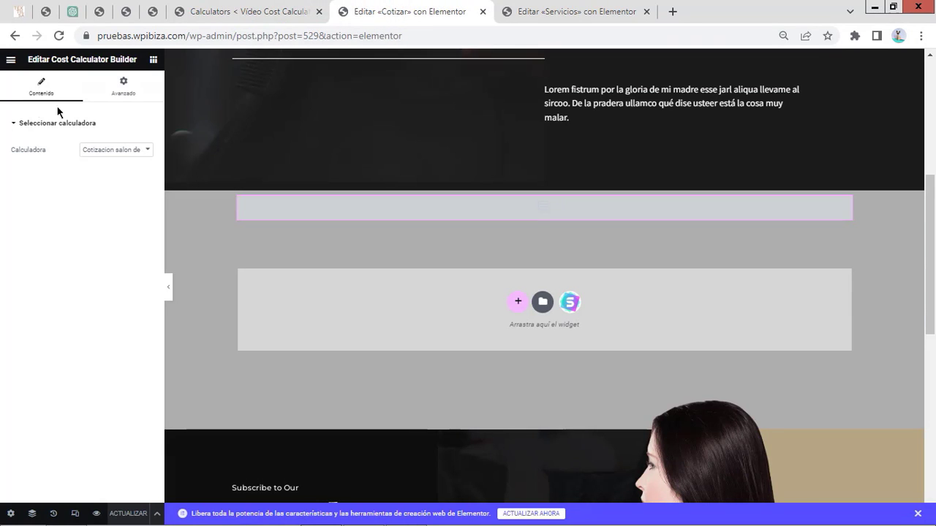
left_click(10, 59)
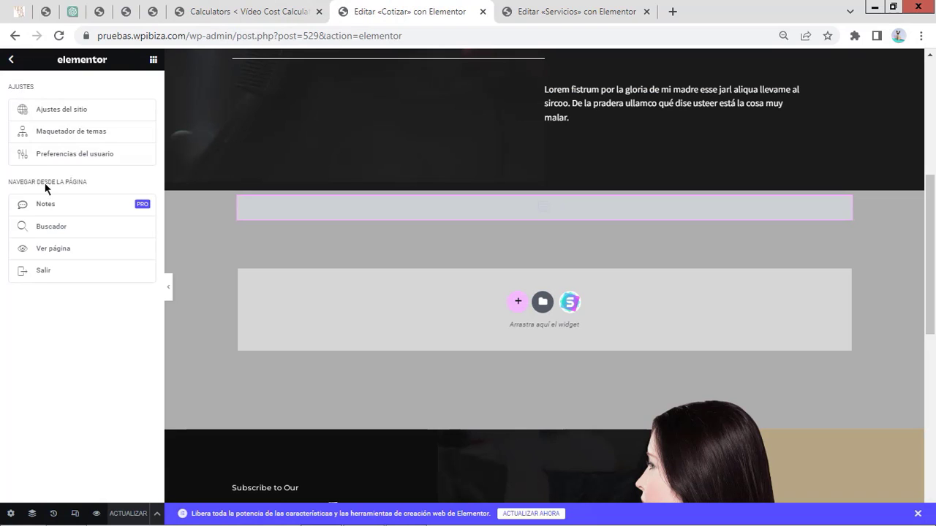
left_click(46, 252)
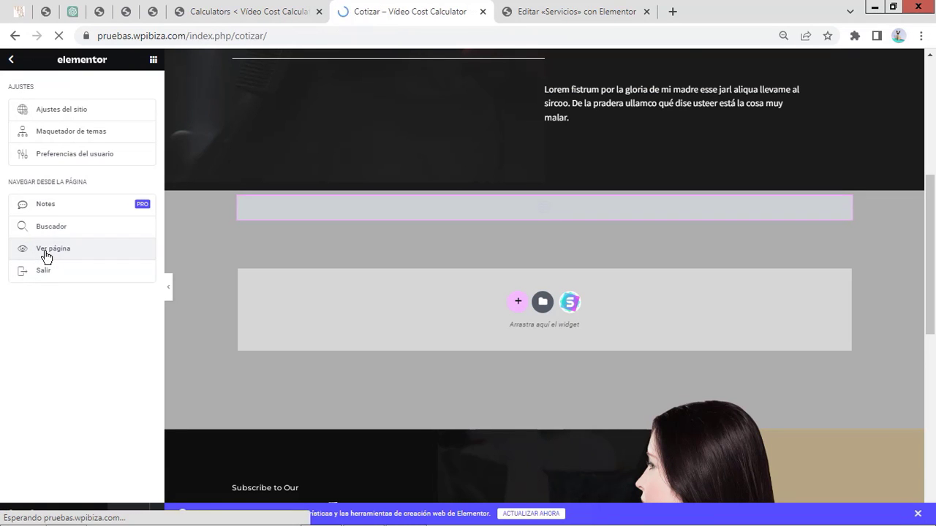
Step: Scroll through the live Cotizacion Salon De Belleza form, then return to the admin Calculators tab
scroll(561, 281, "down", 4)
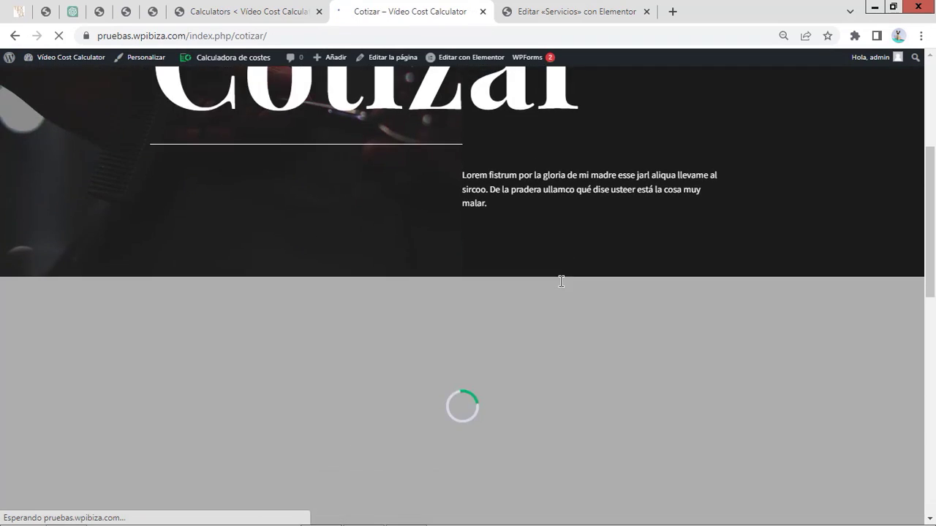
scroll(561, 282, "down", 4)
scroll(561, 288, "up", 1)
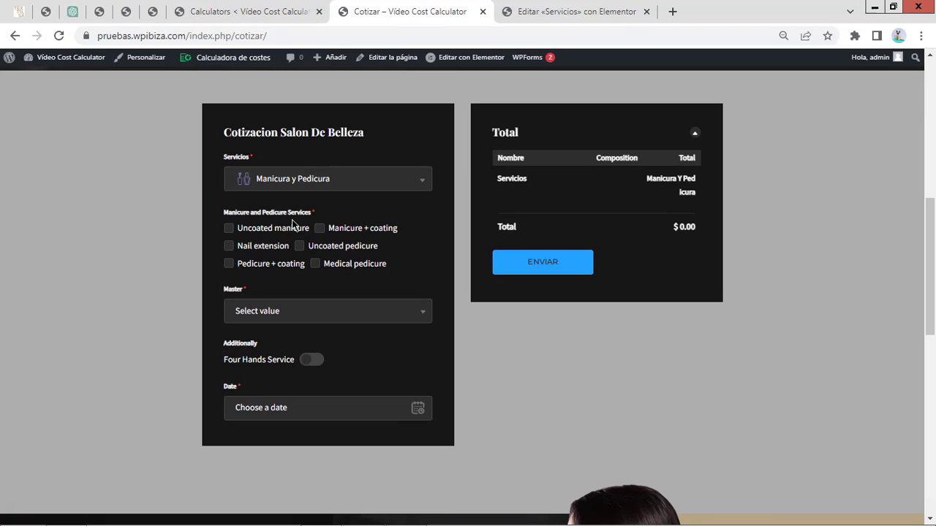
left_click(265, 11)
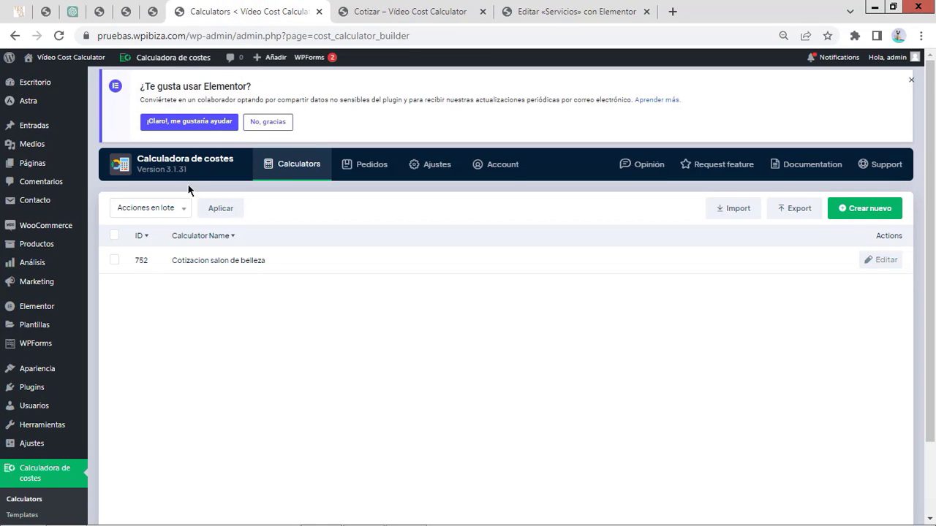
Step: Copy calculator 752's shortcode [stm-calc id="752"] and close its embed options
left_click(728, 261)
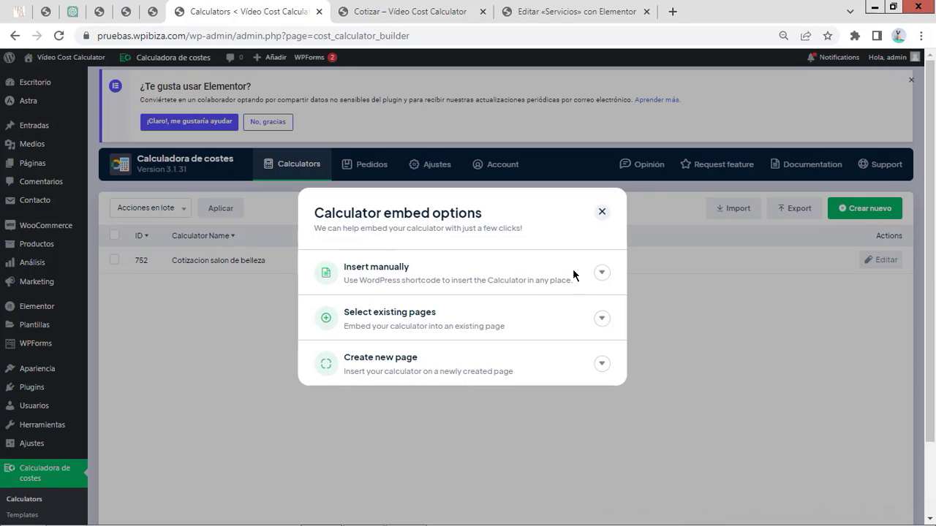
left_click(602, 272)
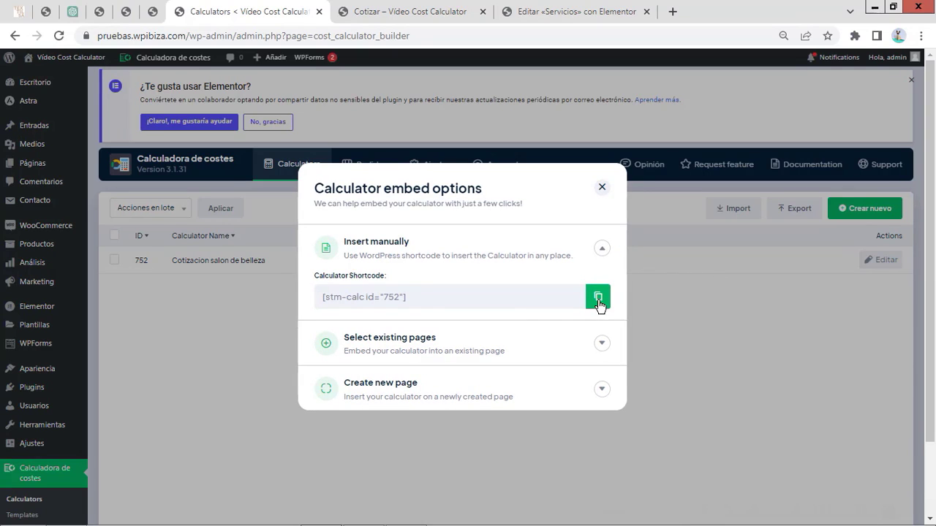
left_click(598, 303)
left_click(585, 111)
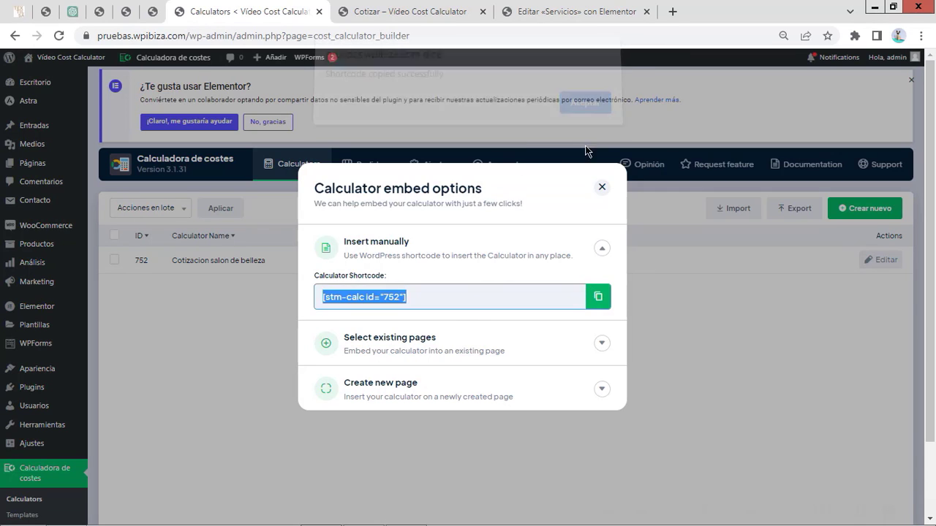
left_click(602, 188)
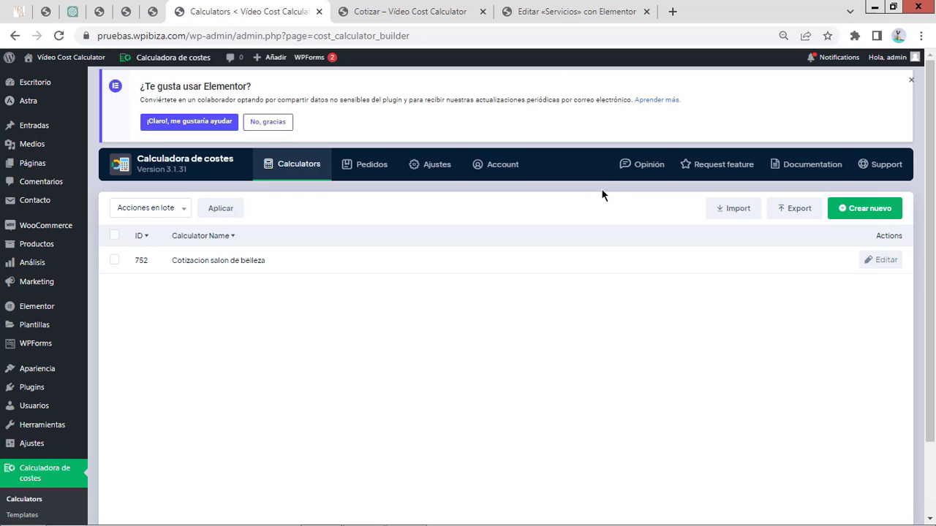
left_click(540, 12)
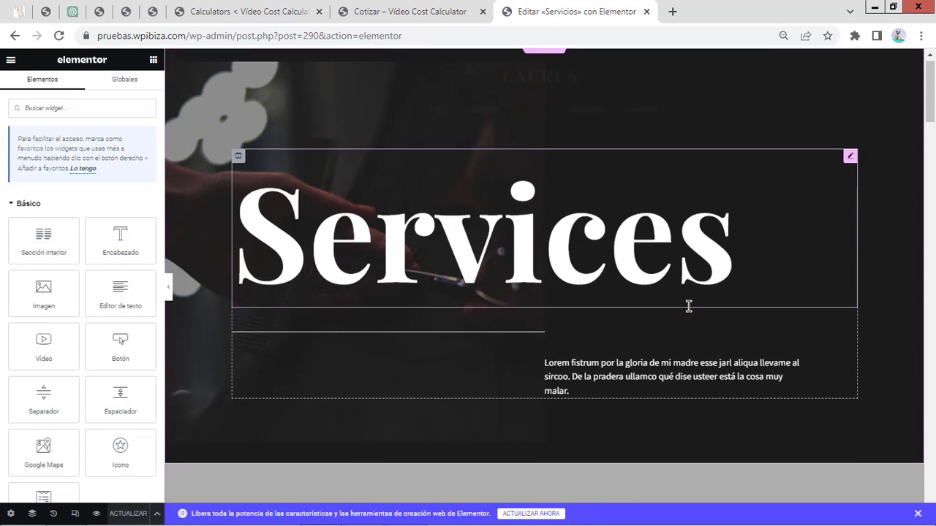
Step: Choose Manicura y Pedicura and tick nail extension, uncoated pedicure and medical pedicure
scroll(689, 307, "down", 4)
left_click(433, 8)
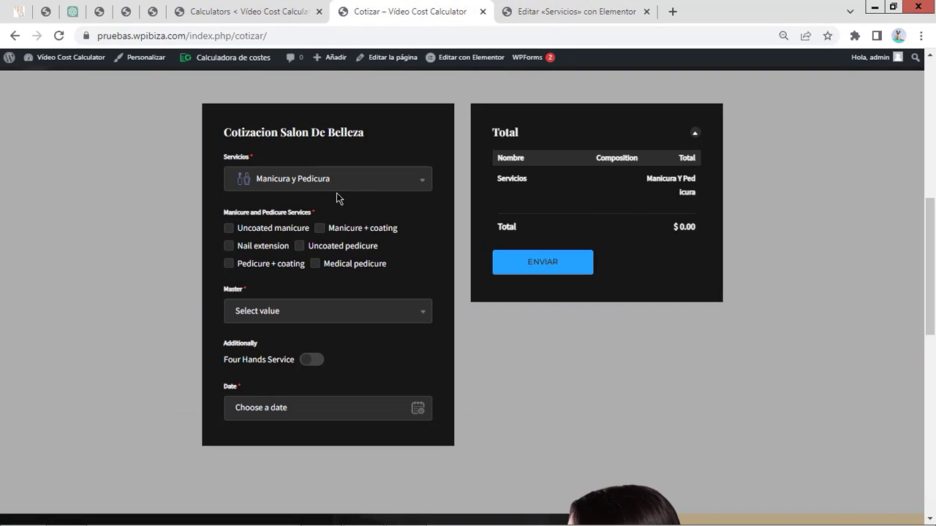
scroll(582, 294, "up", 2)
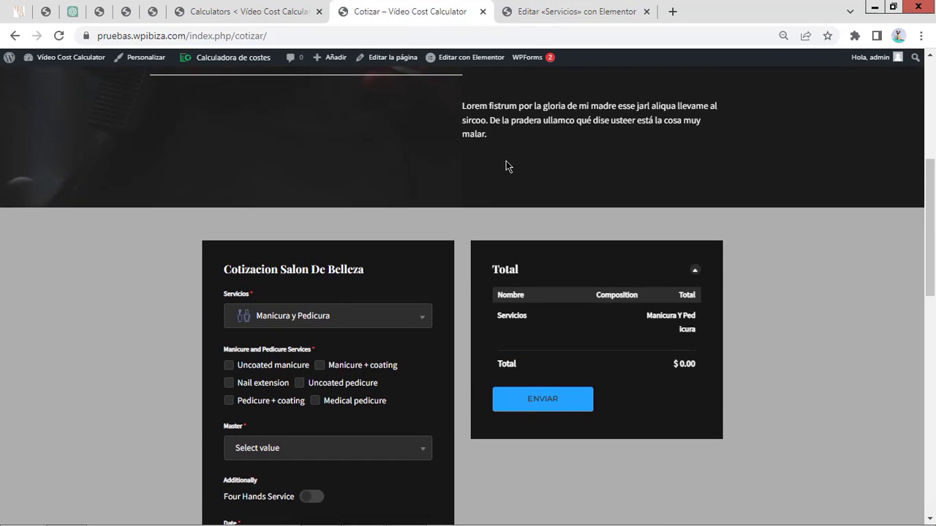
scroll(730, 378, "up", 3)
scroll(730, 378, "down", 6)
scroll(730, 378, "up", 1)
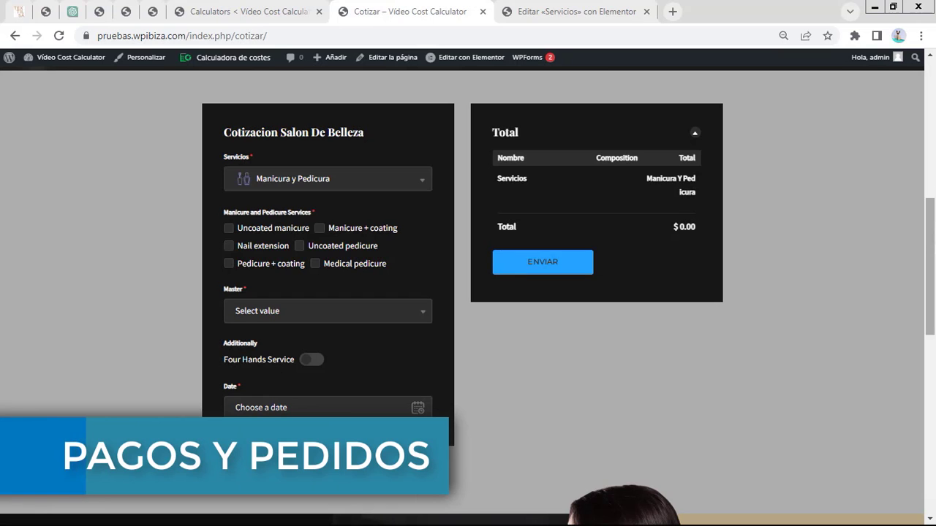
scroll(678, 255, "up", 4)
scroll(677, 255, "down", 2)
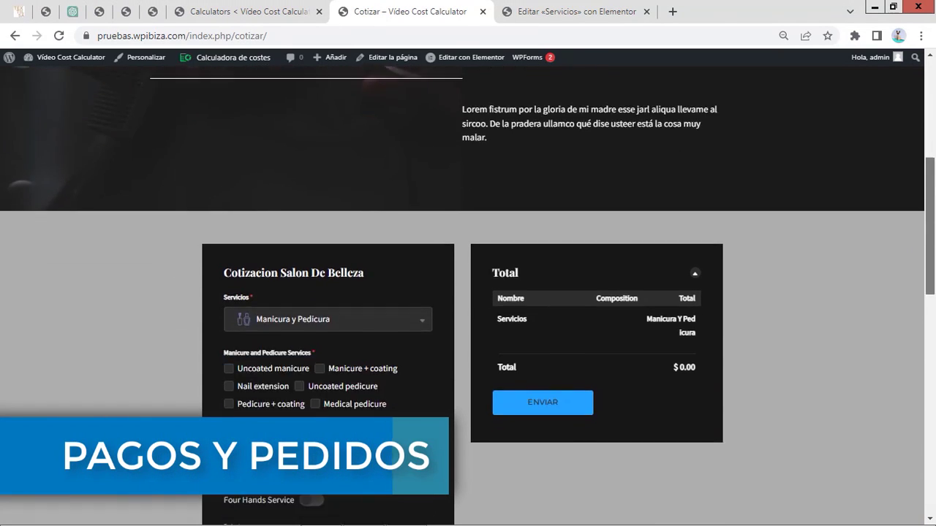
scroll(677, 255, "up", 2)
scroll(807, 212, "down", 4)
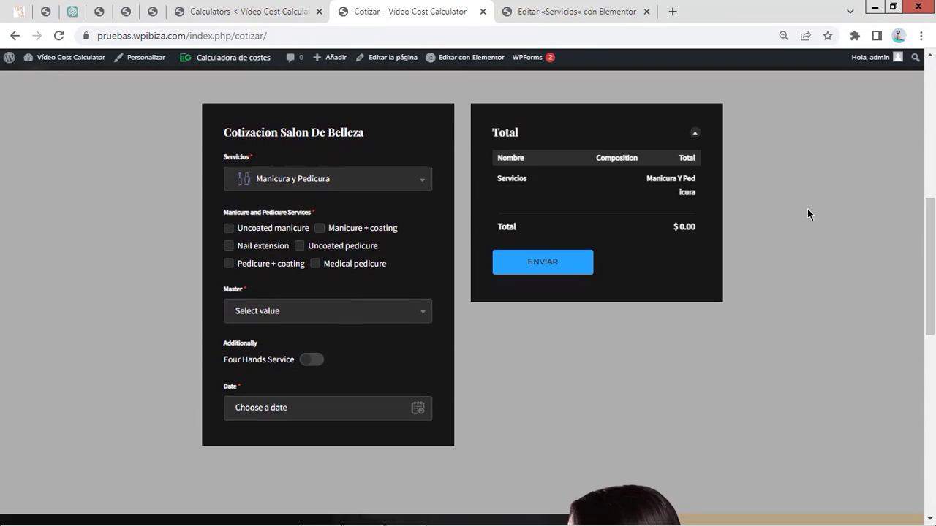
left_click(384, 185)
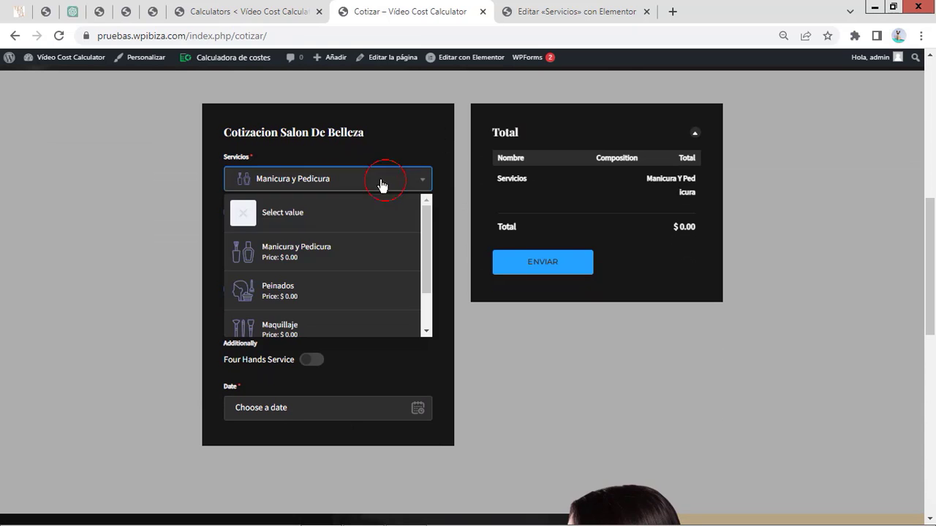
left_click(285, 252)
left_click(233, 249)
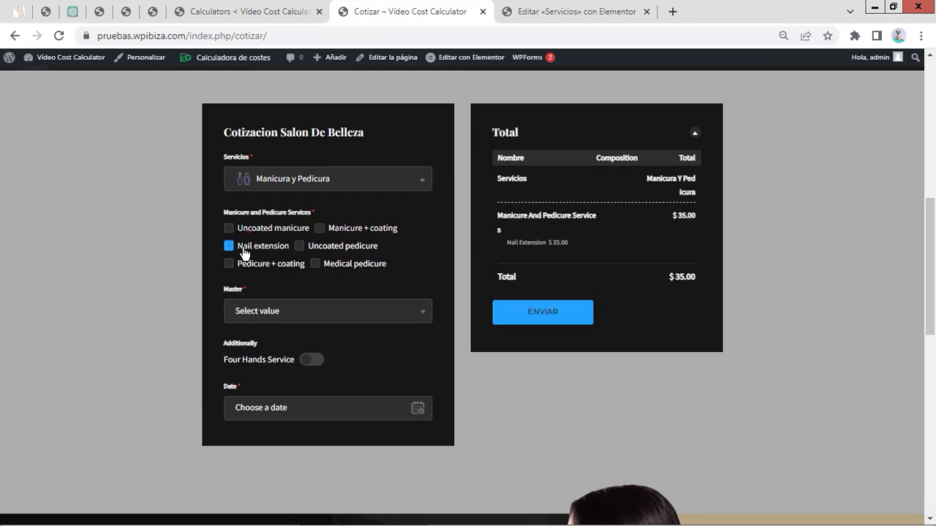
left_click(299, 247)
left_click(315, 263)
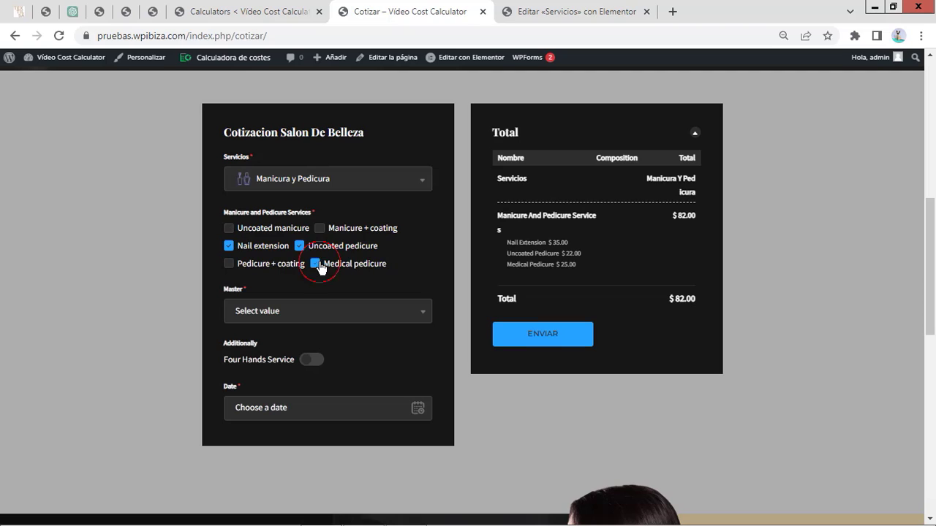
Step: Pick master Amelia, add Four Hands Service and set the date to June 21, 2023
left_click(336, 314)
left_click(286, 360)
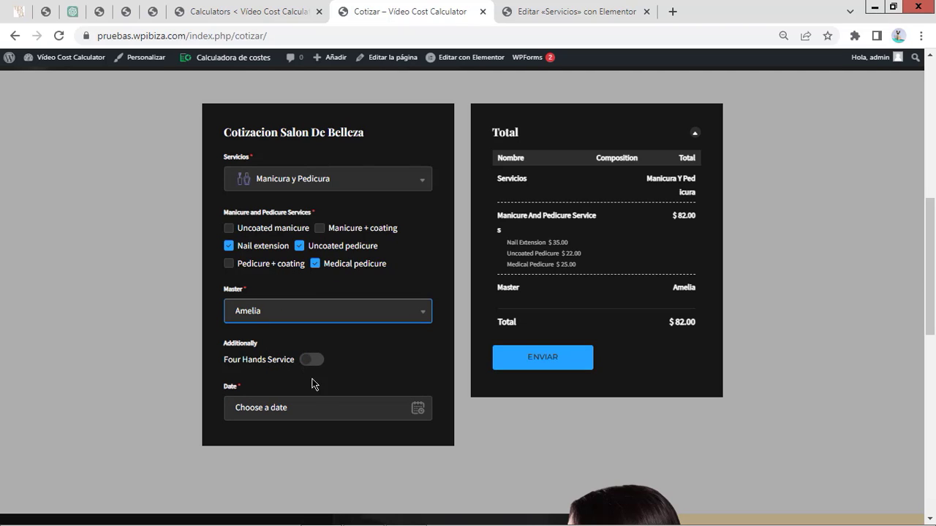
left_click(314, 365)
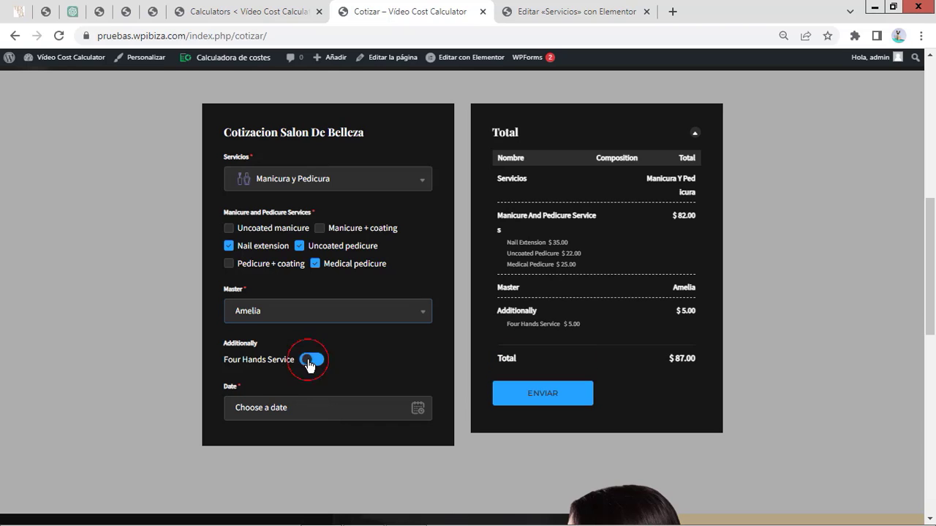
left_click(311, 410)
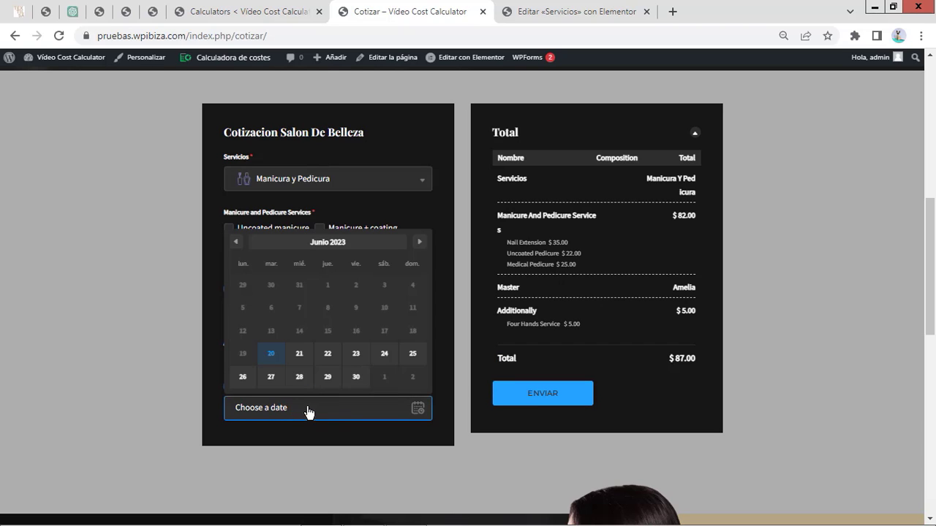
left_click(302, 359)
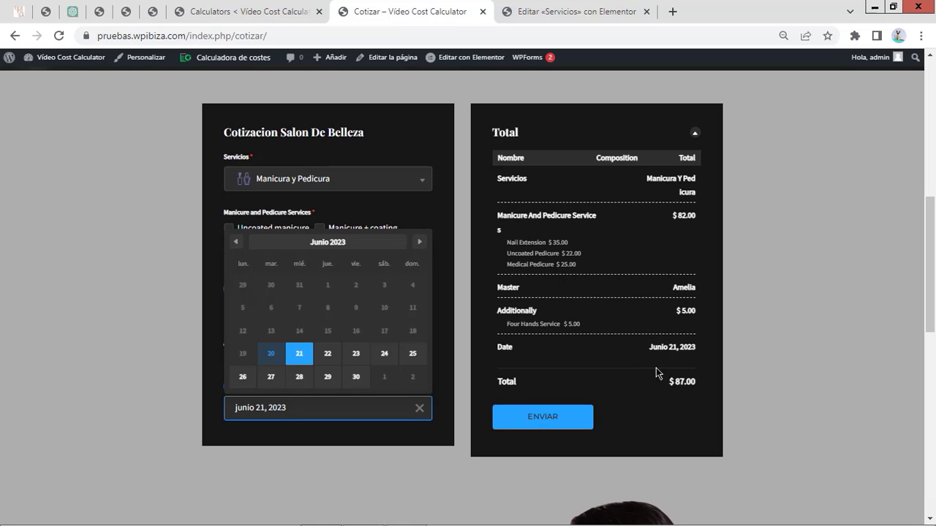
Step: Submit the quote with ENVIAR and step through the name, e-mail and subject fields
left_click(570, 419)
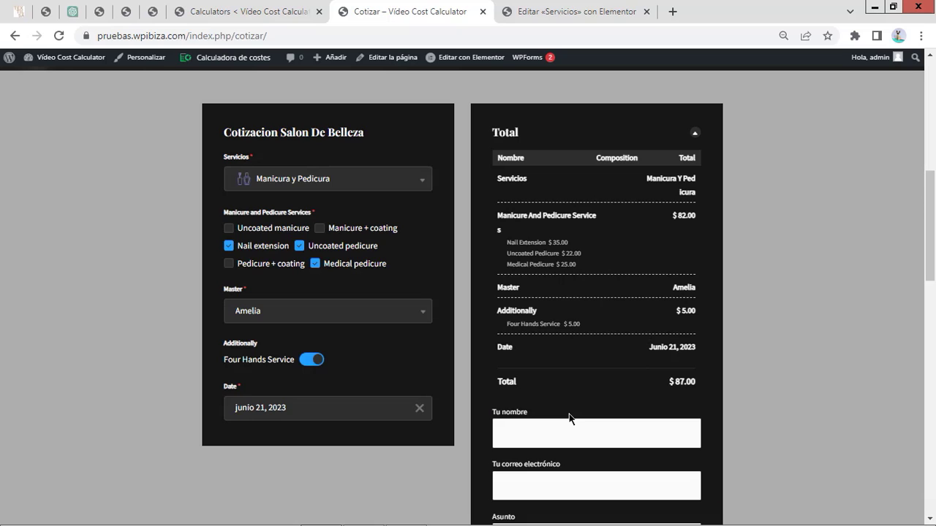
scroll(610, 340, "down", 5)
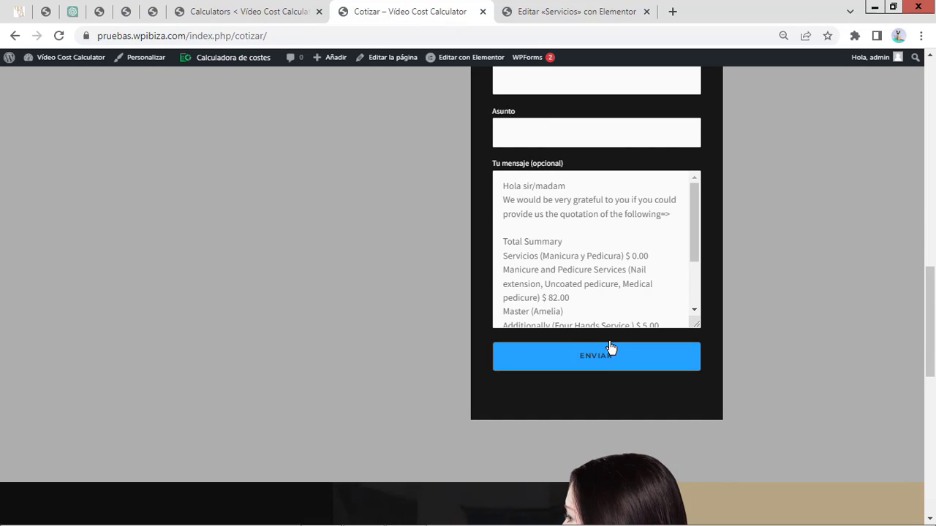
scroll(610, 344, "up", 3)
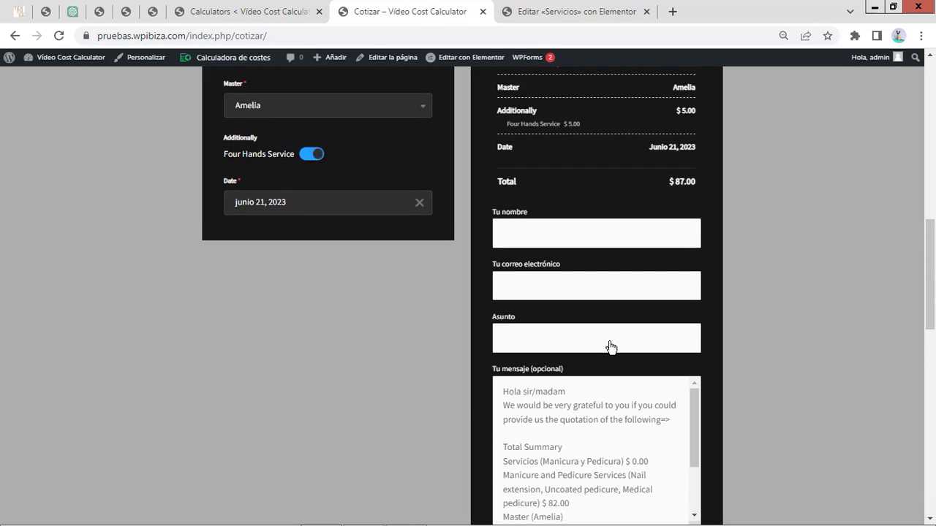
left_click(512, 226)
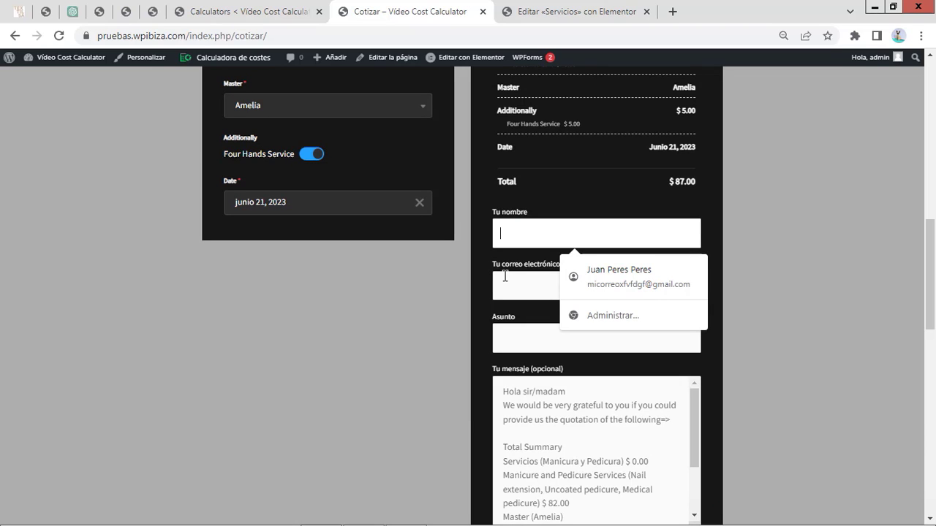
left_click(522, 286)
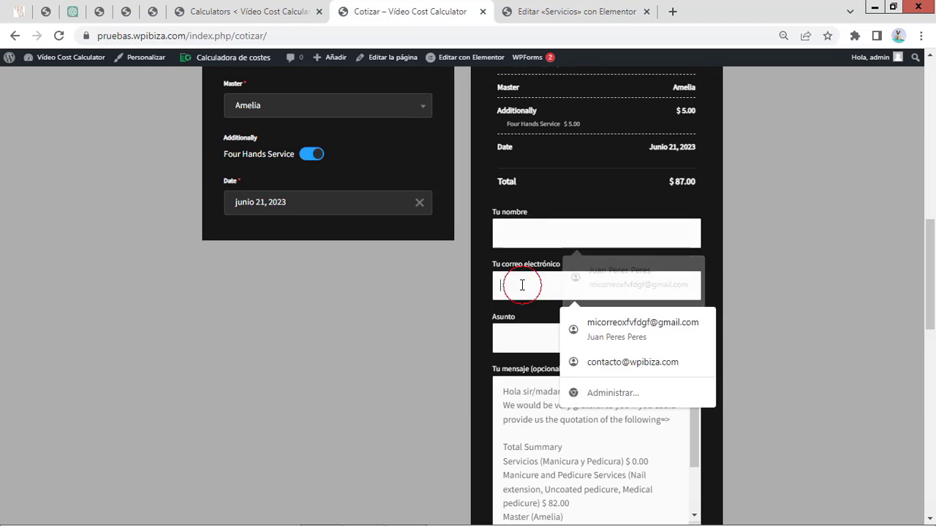
left_click(529, 348)
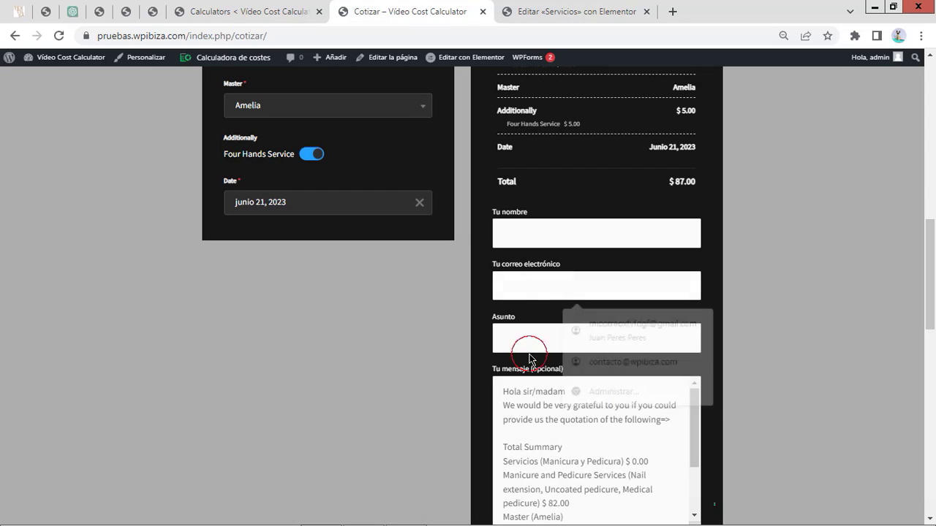
Step: Review the pre-filled quote summary message, then return to the admin calculators list
left_click(526, 395)
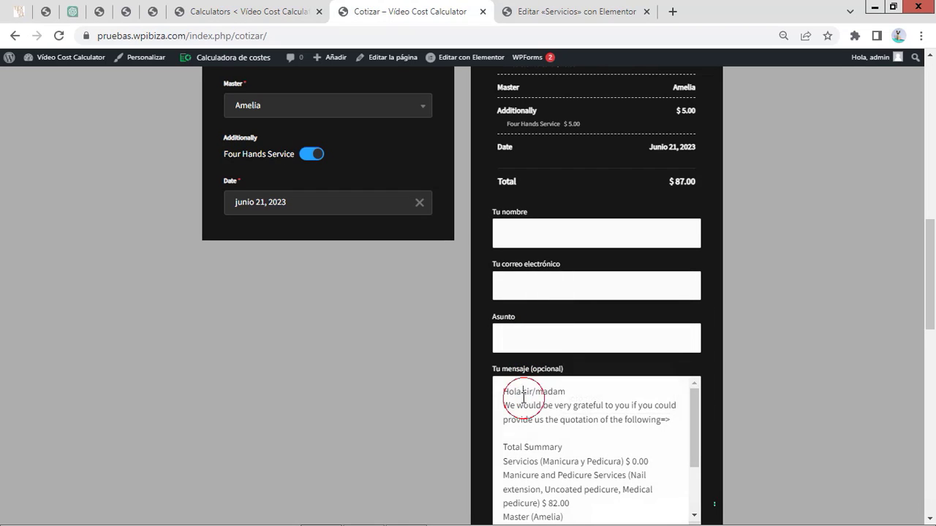
scroll(564, 424, "down", 3)
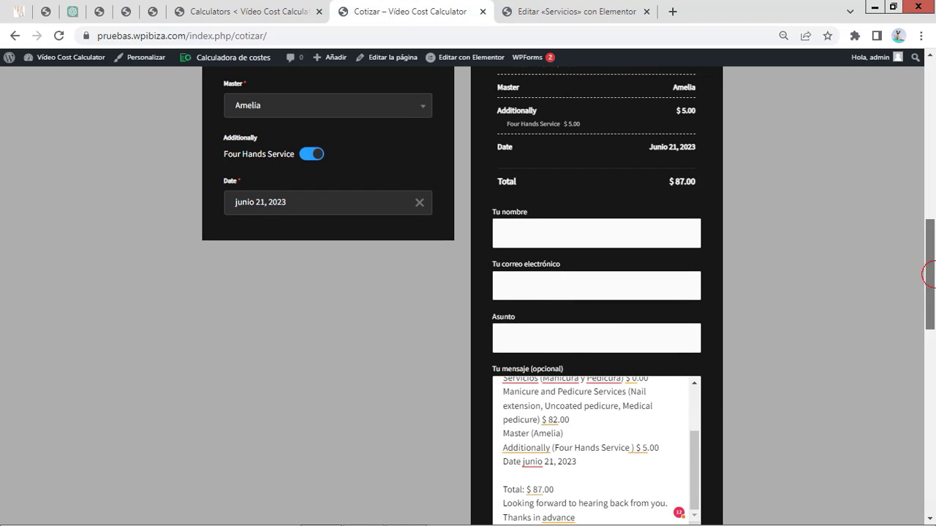
left_click_drag(927, 272, 899, 302)
left_click_drag(693, 302, 697, 263)
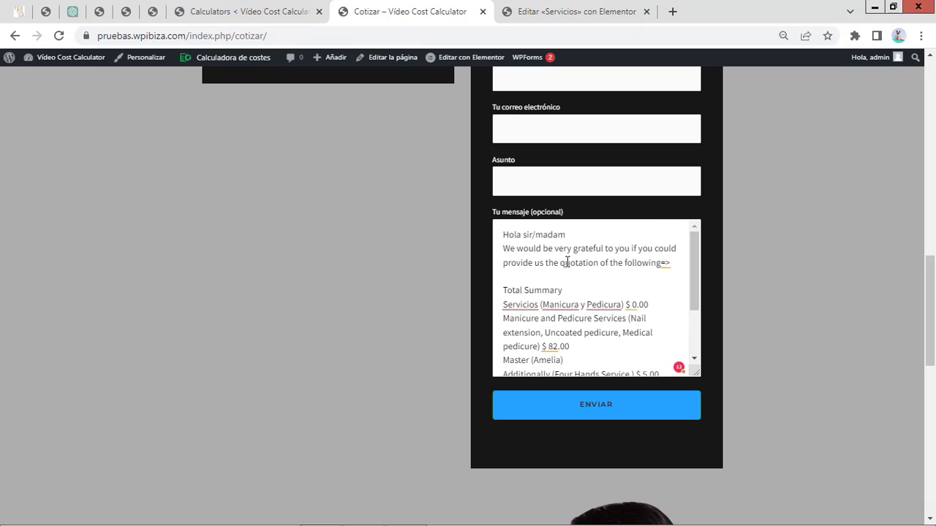
scroll(583, 357, "down", 2)
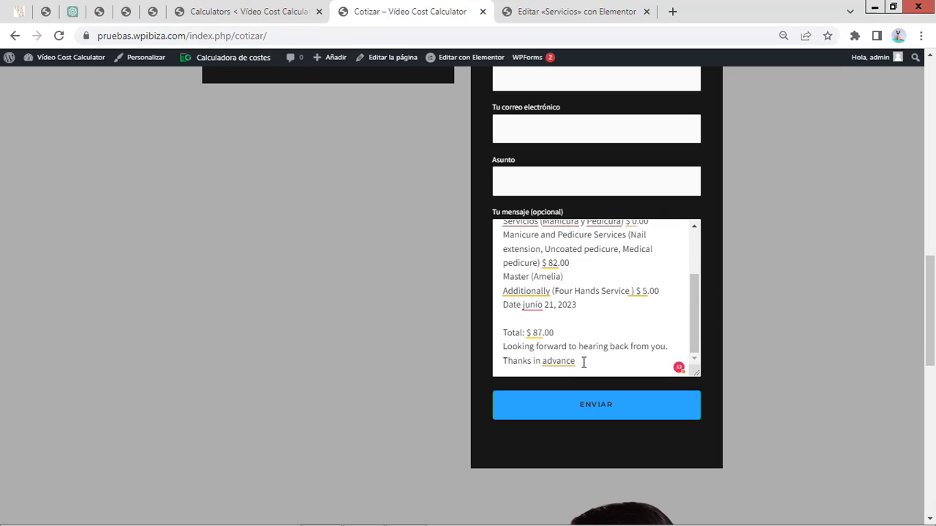
scroll(785, 407, "up", 5)
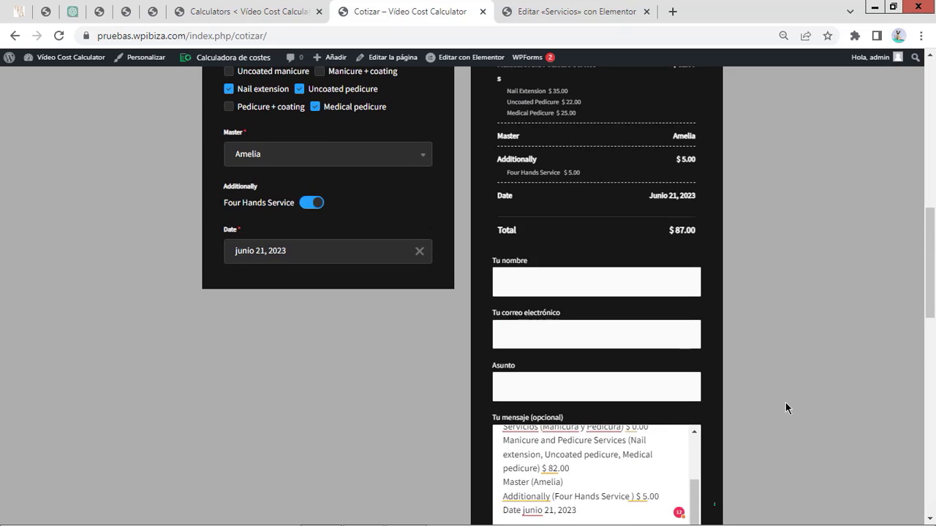
left_click(241, 11)
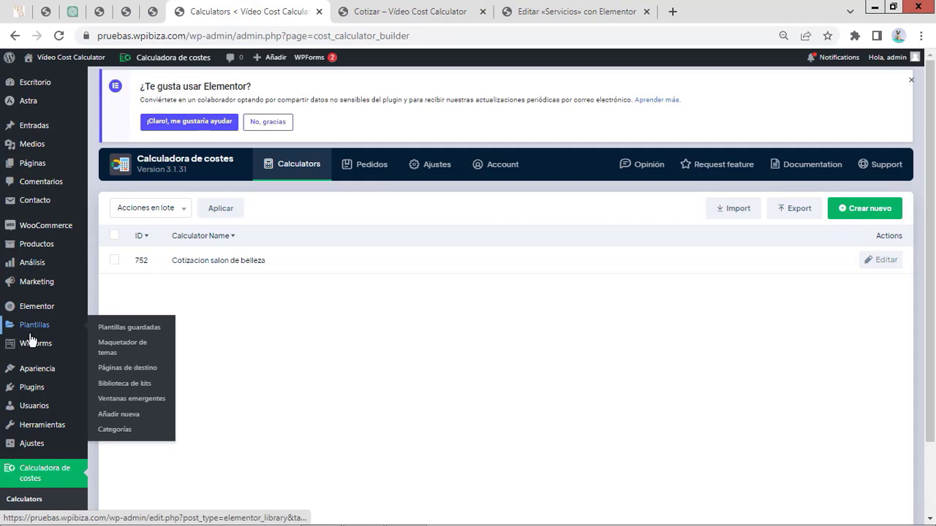
Step: Turn off calculator 752's Contact Form under Ajustes > Enviar formulario and save
mouse_move(221, 266)
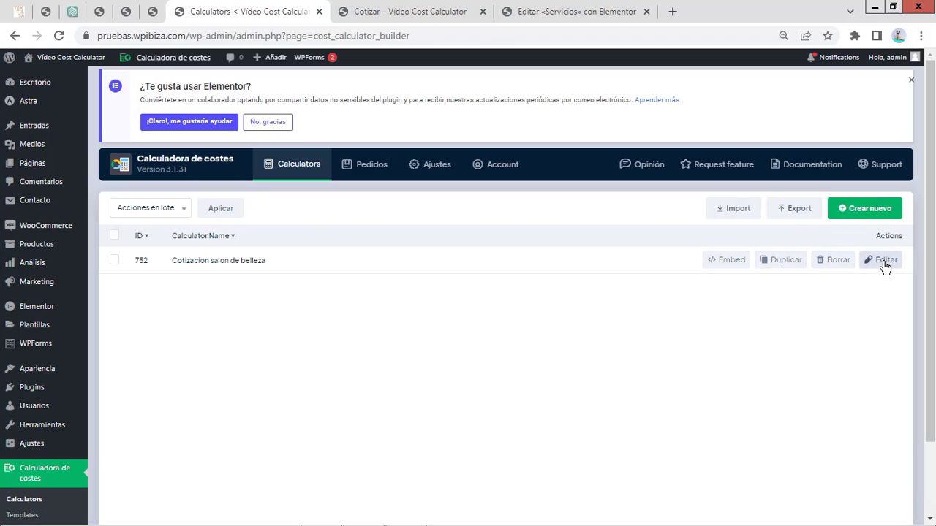
left_click(884, 261)
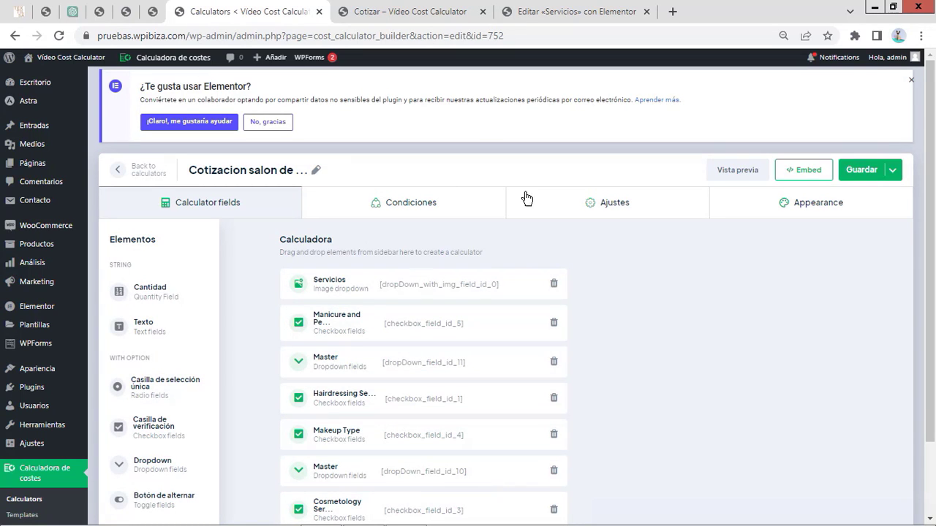
left_click(611, 204)
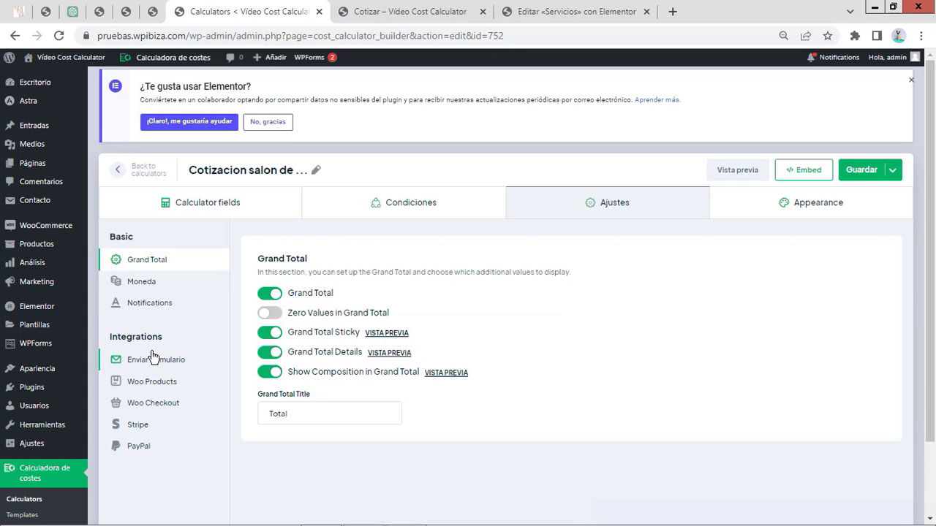
left_click(150, 359)
left_click(275, 290)
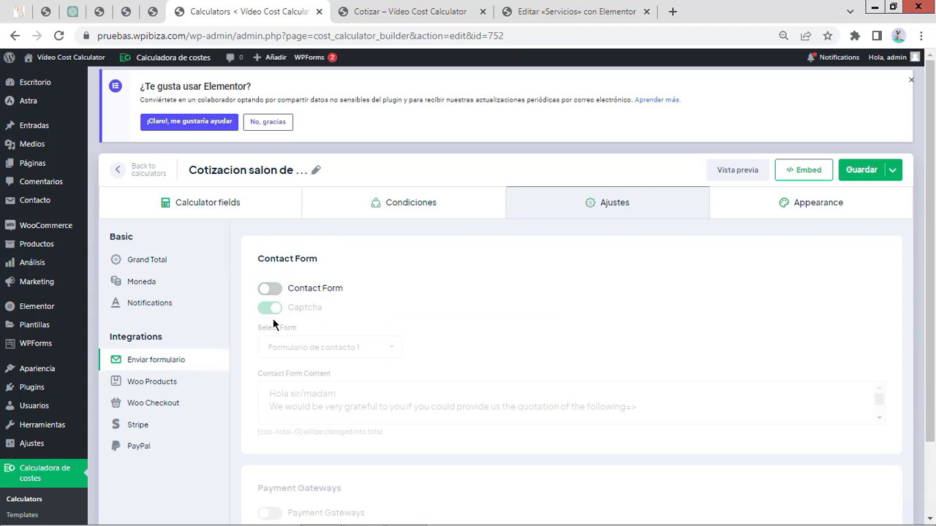
left_click(860, 174)
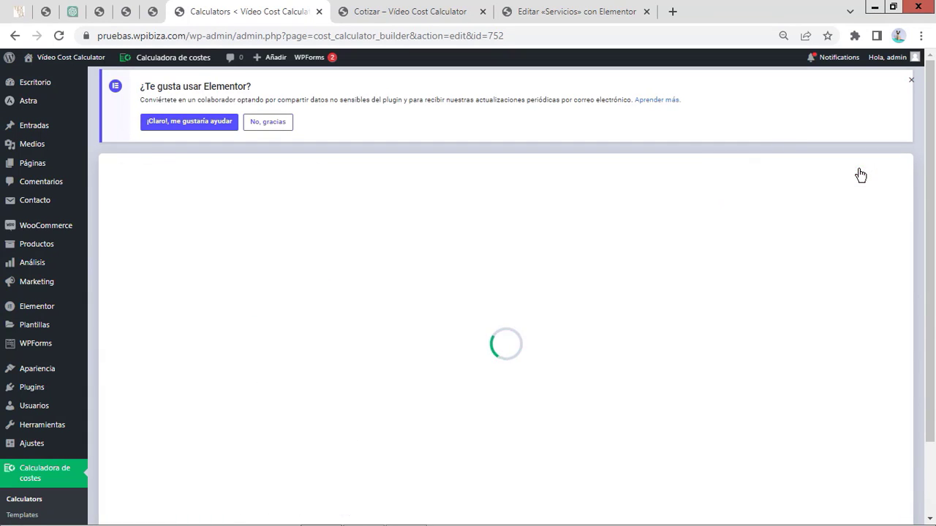
Step: Close the Elementor Servicios editor tab
left_click(516, 8)
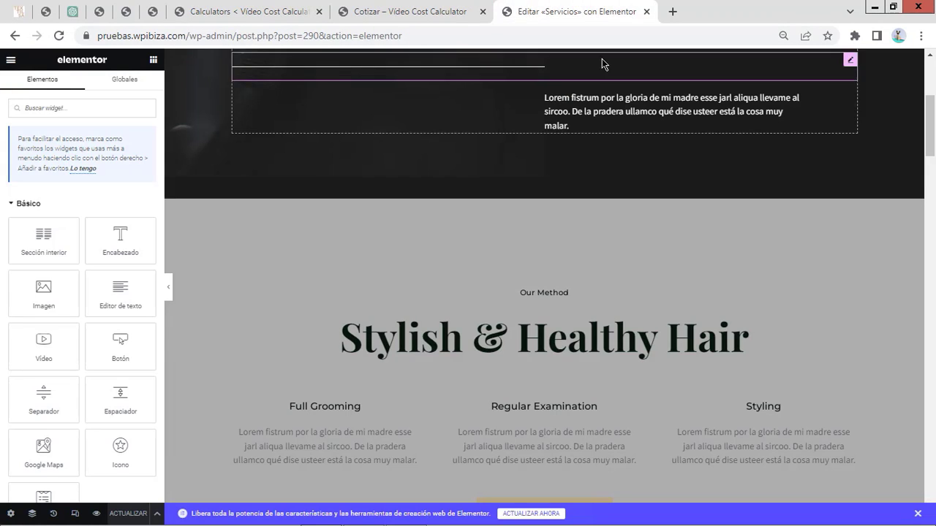
left_click(418, 8)
left_click(647, 11)
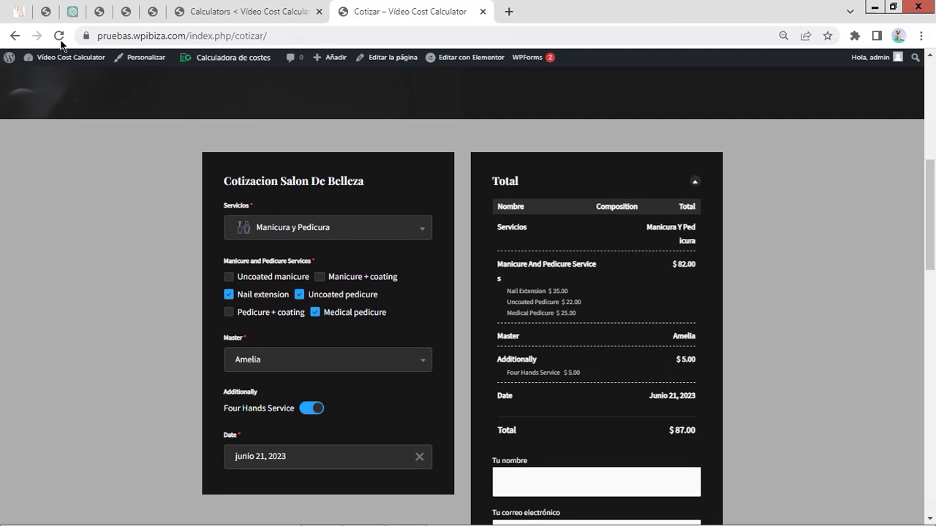
Step: Reload the Cotizar page and select nail extension, uncoated pedicure, Amelia, Four Hands and June 22
left_click(59, 35)
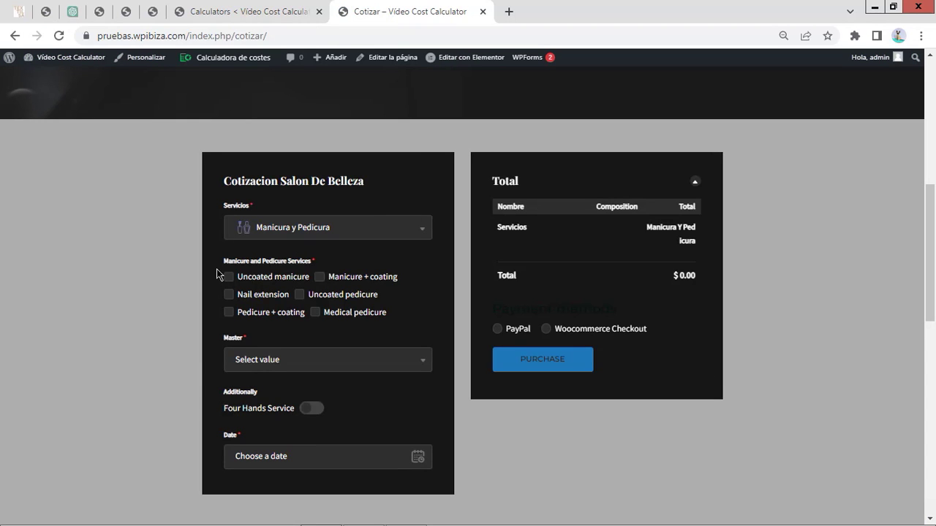
left_click(253, 296)
left_click(311, 295)
left_click(285, 359)
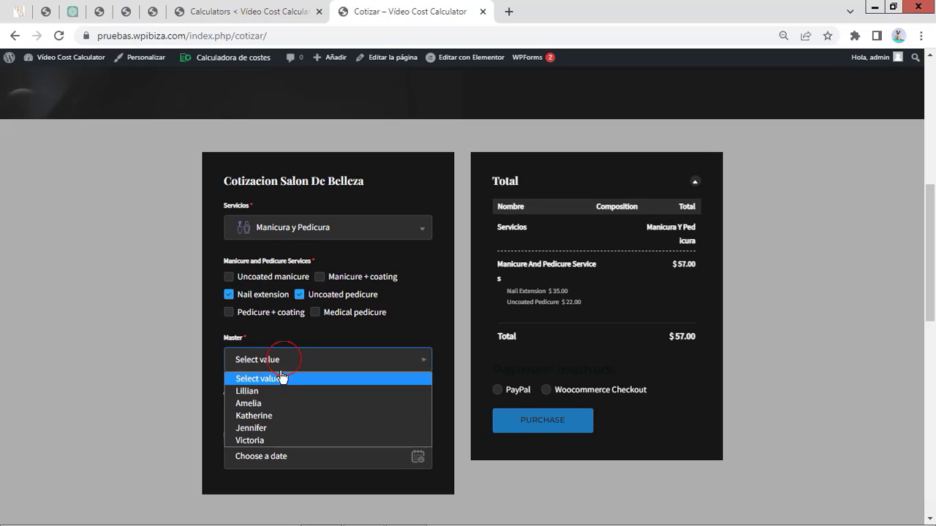
left_click(274, 403)
left_click(311, 409)
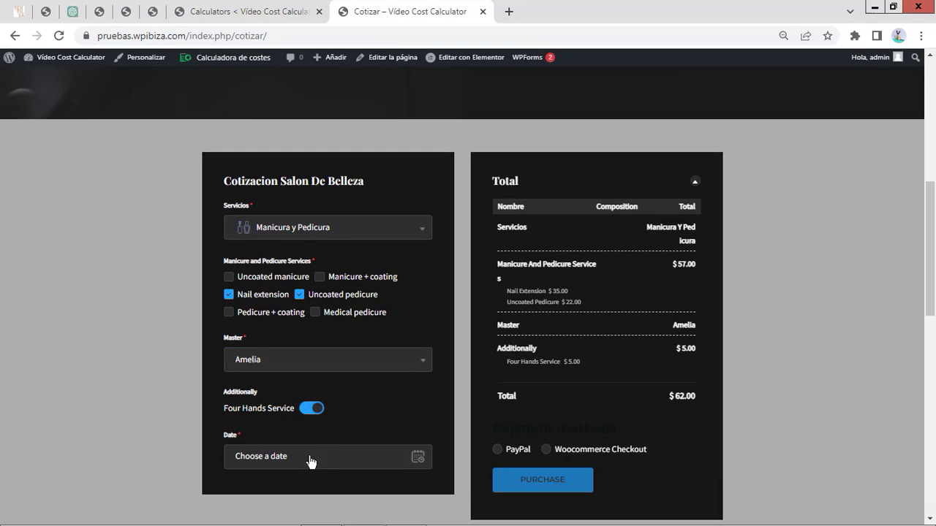
left_click(309, 459)
left_click(331, 403)
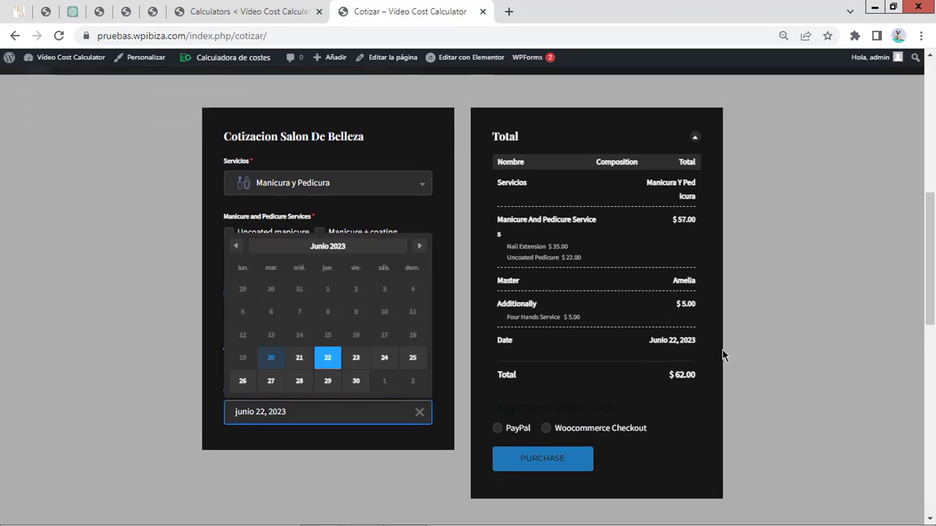
Step: Try the PayPal payment option and its name and e-mail fields
scroll(723, 350, "down", 3)
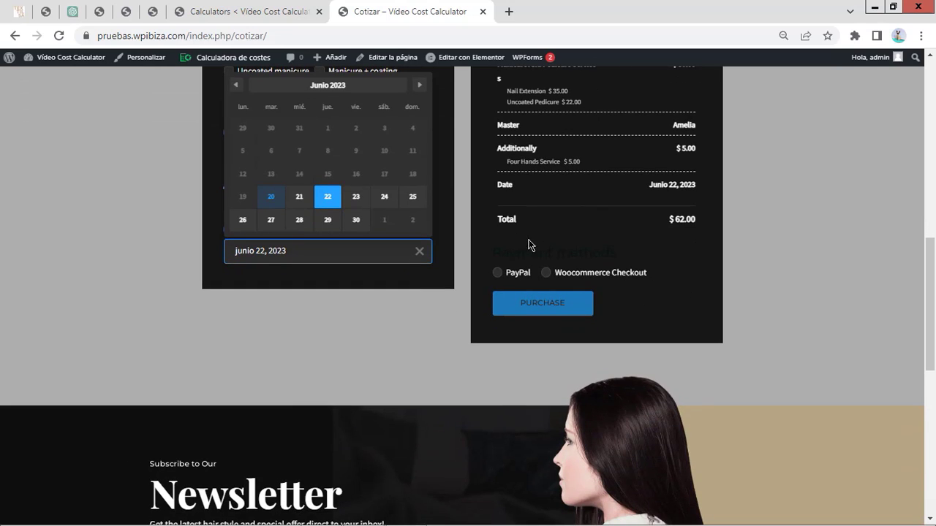
left_click(497, 273)
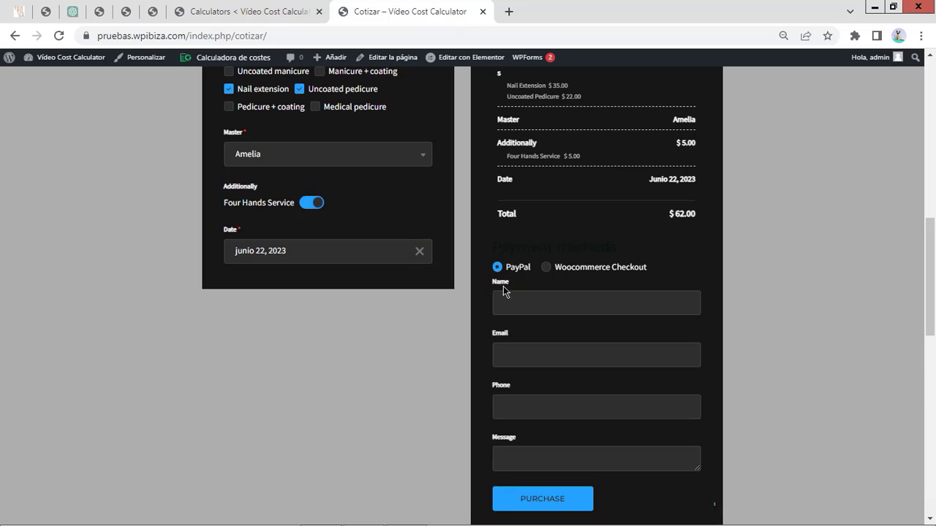
left_click(516, 312)
left_click(514, 349)
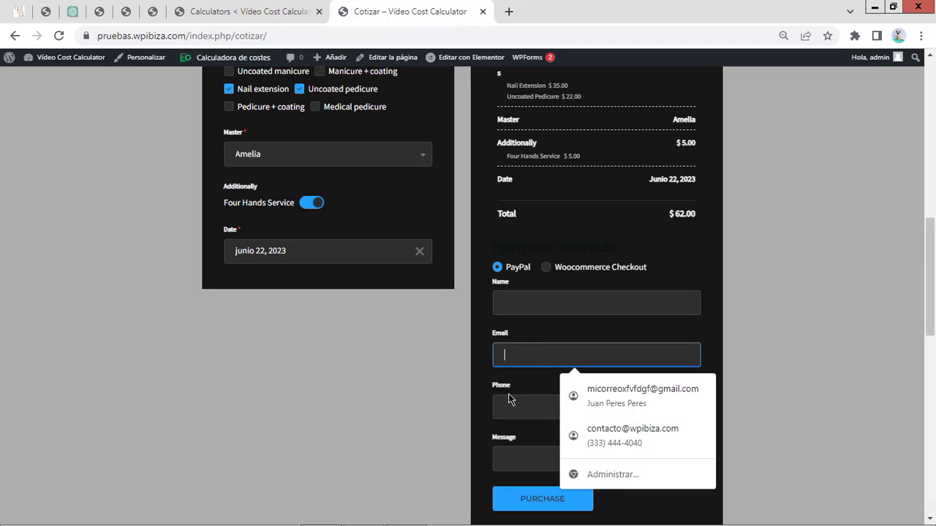
left_click(528, 475)
scroll(528, 480, "down", 2)
scroll(533, 348, "up", 2)
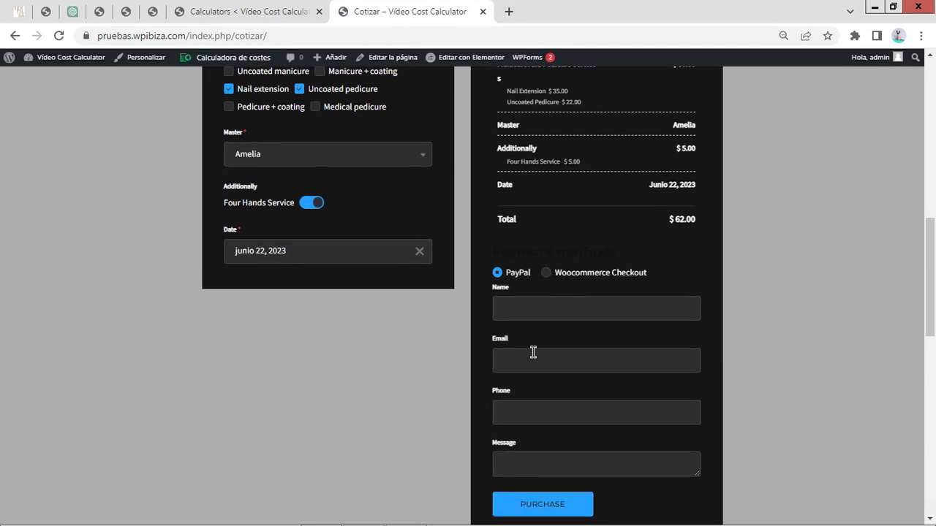
Step: Switch payment to Woocommerce Checkout and add the $62.00 quote to the cart
left_click(546, 272)
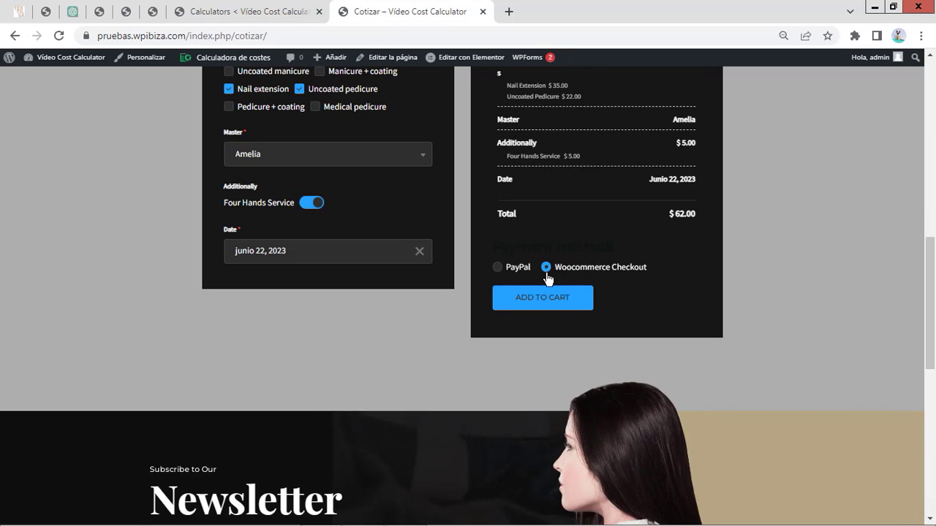
scroll(676, 301, "up", 1)
scroll(677, 305, "up", 3)
scroll(673, 264, "down", 4)
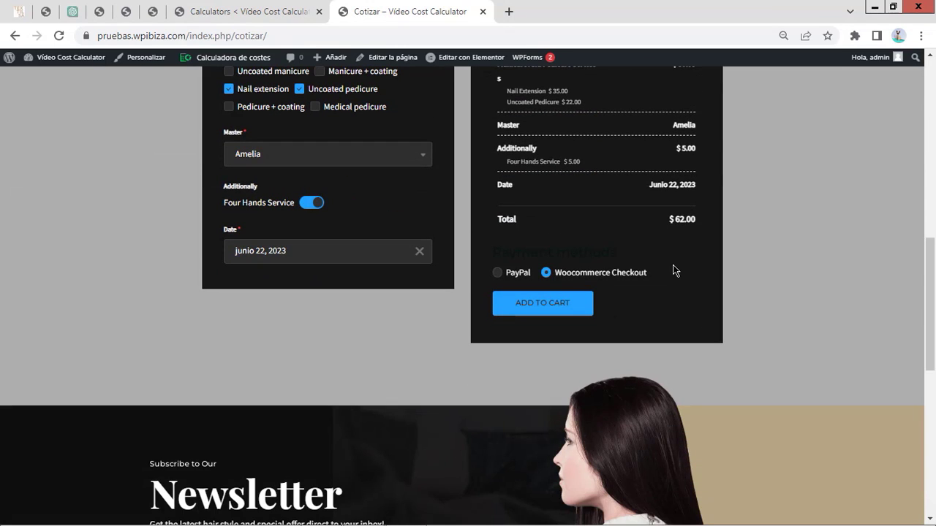
scroll(673, 269, "up", 2)
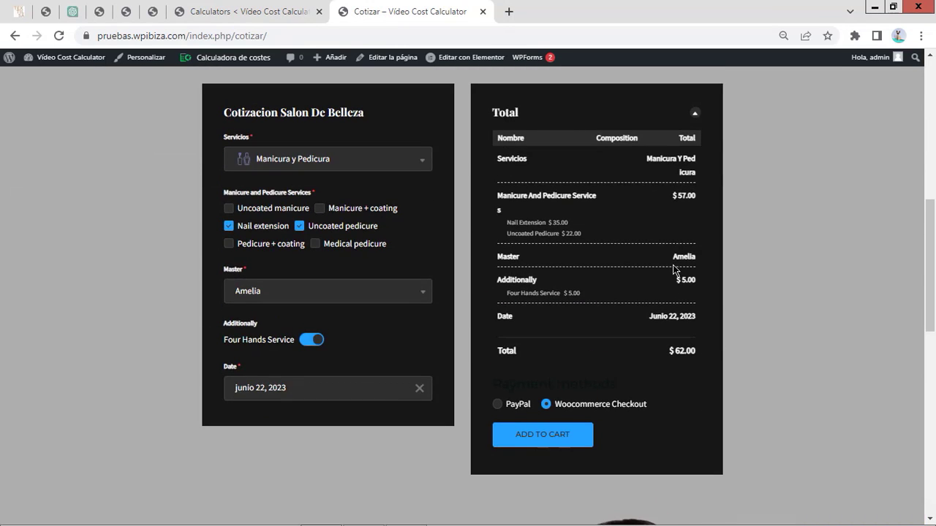
left_click(519, 436)
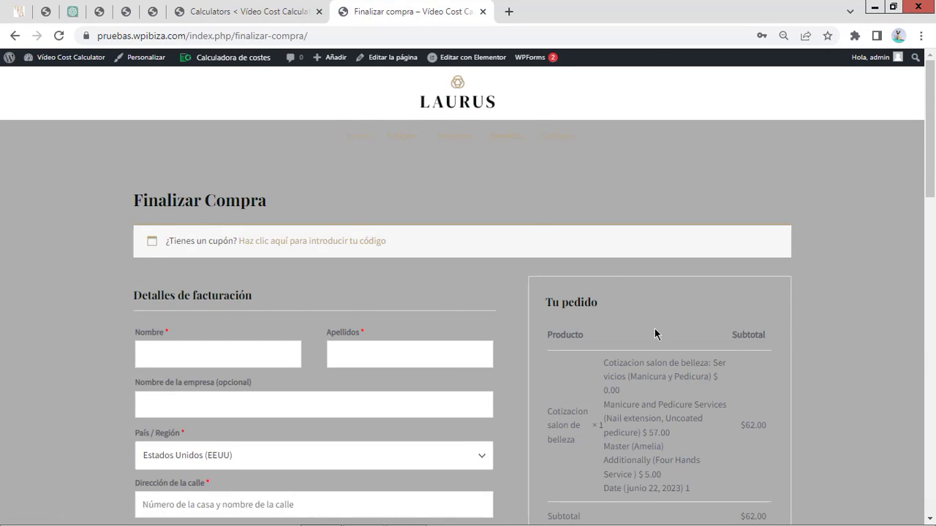
Step: Autofill the billing name and address, keeping España as country and Barcelona as province
scroll(671, 364, "down", 2)
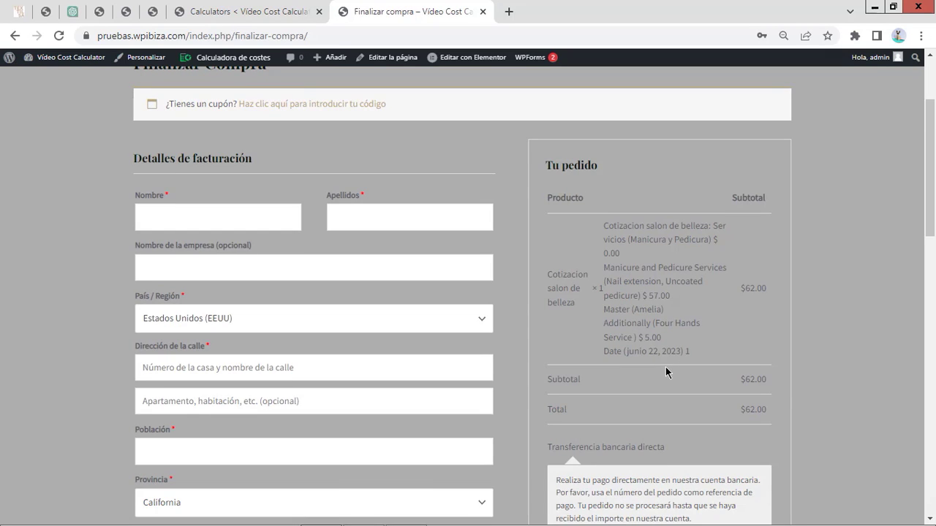
scroll(666, 367, "down", 2)
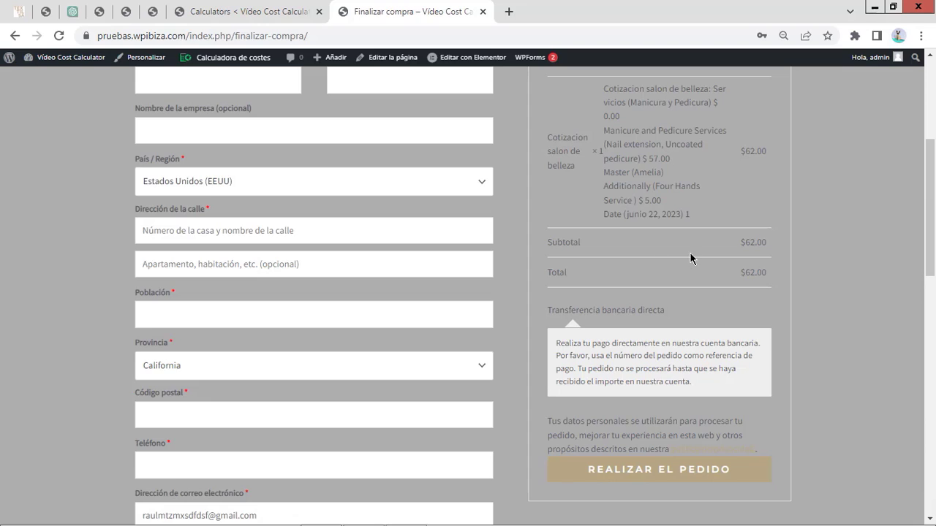
scroll(690, 259, "up", 1)
left_click(223, 149)
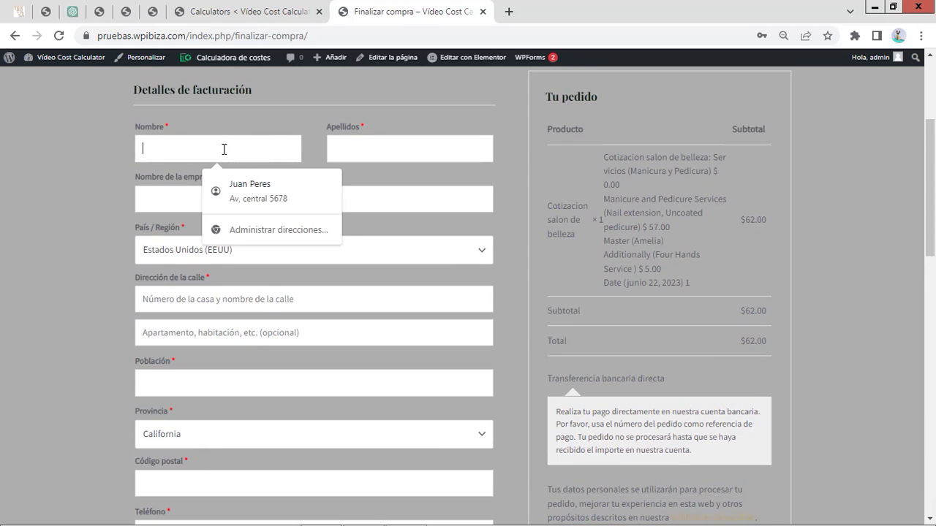
left_click(288, 187)
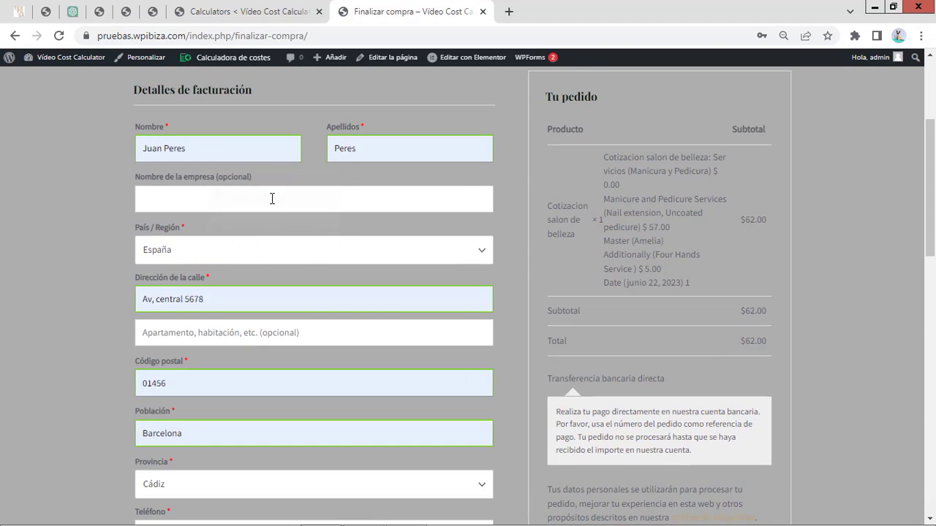
left_click(241, 249)
left_click(221, 255)
scroll(223, 432, "down", 1)
left_click(207, 417)
left_click(76, 391)
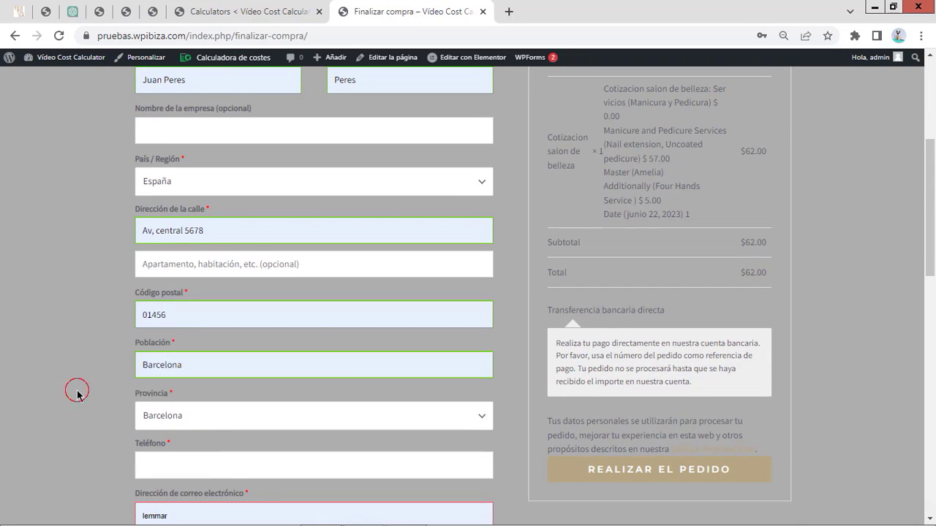
scroll(159, 331, "down", 3)
Step: Fill the billing phone from a saved entry and retype the customer's e-mail address
left_click(159, 253)
left_click(248, 299)
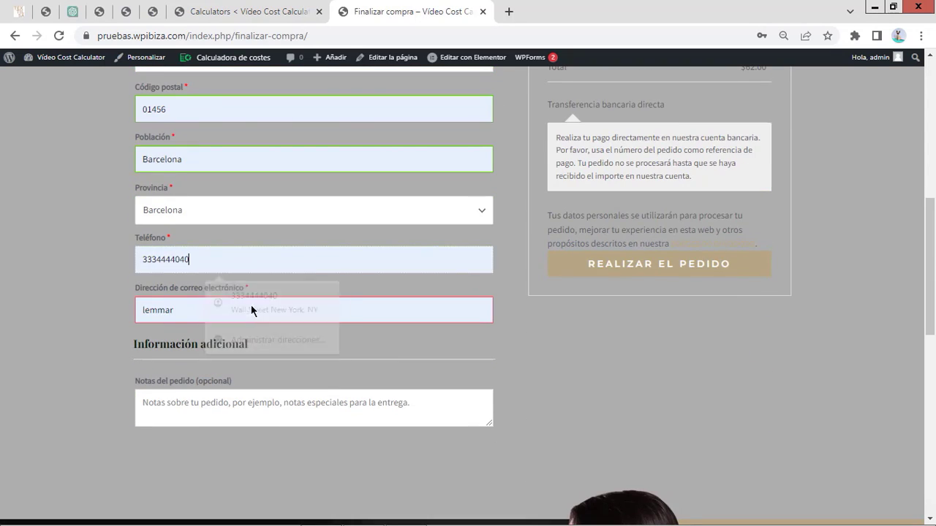
double_click(193, 311)
type("ico")
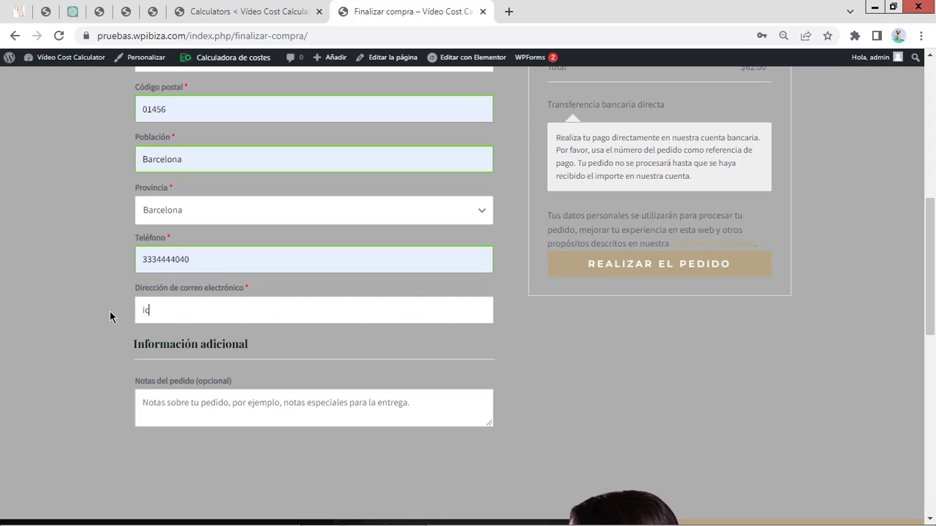
key("BackSpace")
key("BackSpace")
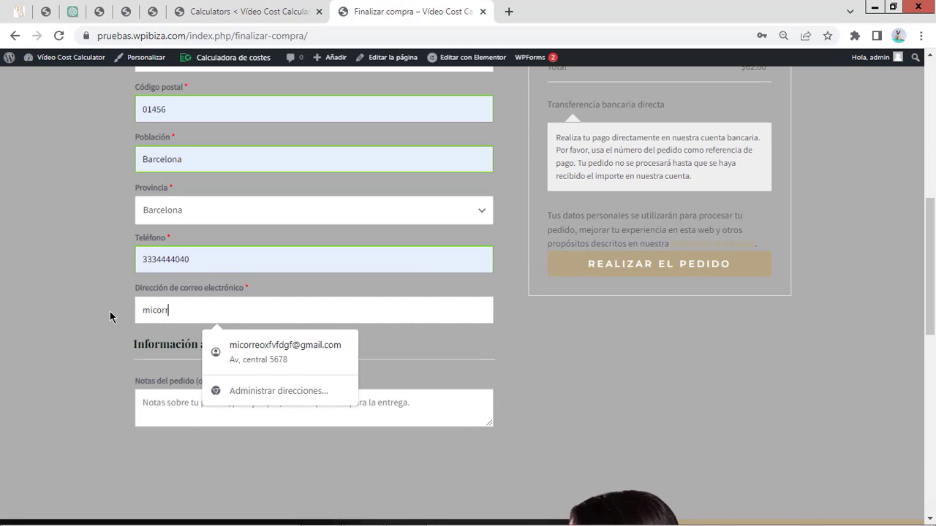
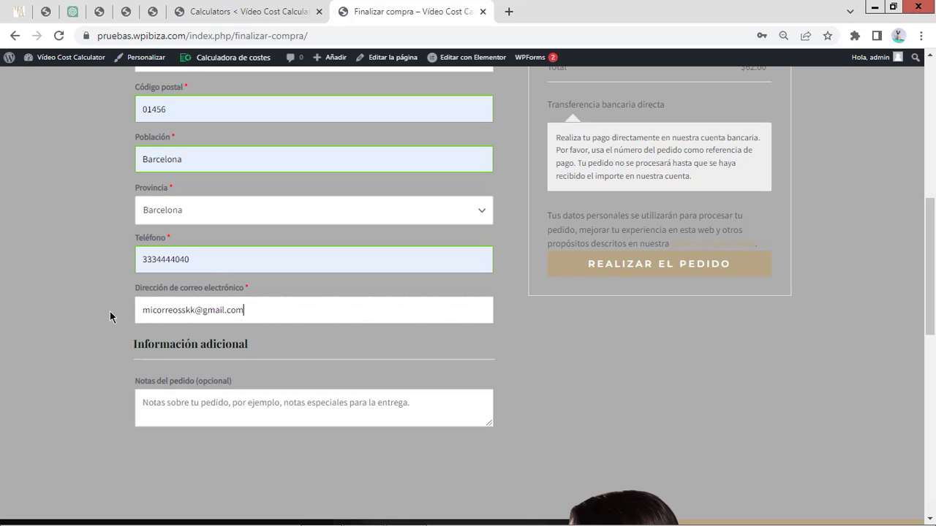
scroll(681, 245, "up", 2)
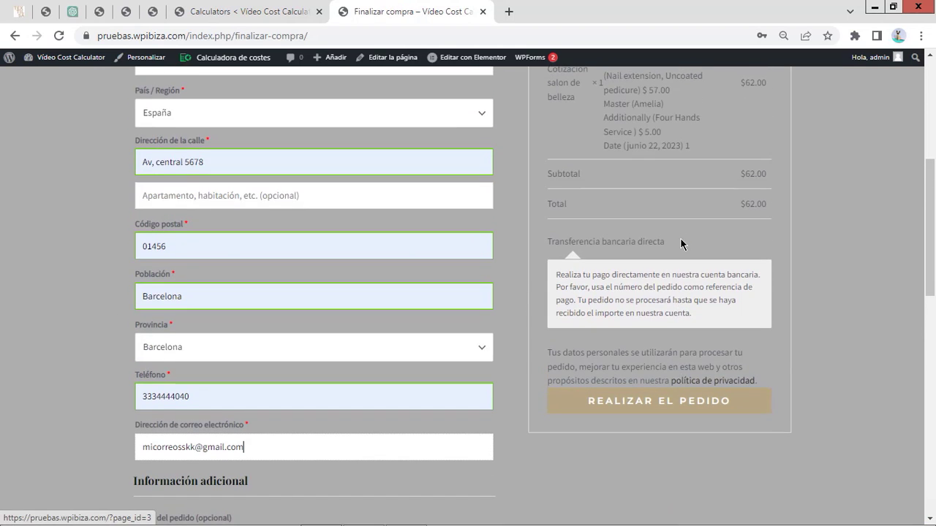
scroll(700, 241, "up", 3)
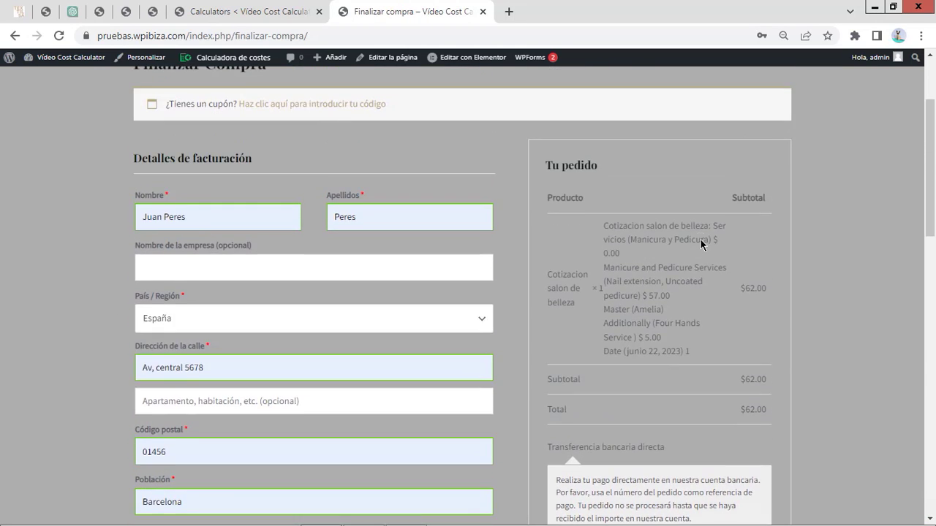
scroll(699, 245, "down", 3)
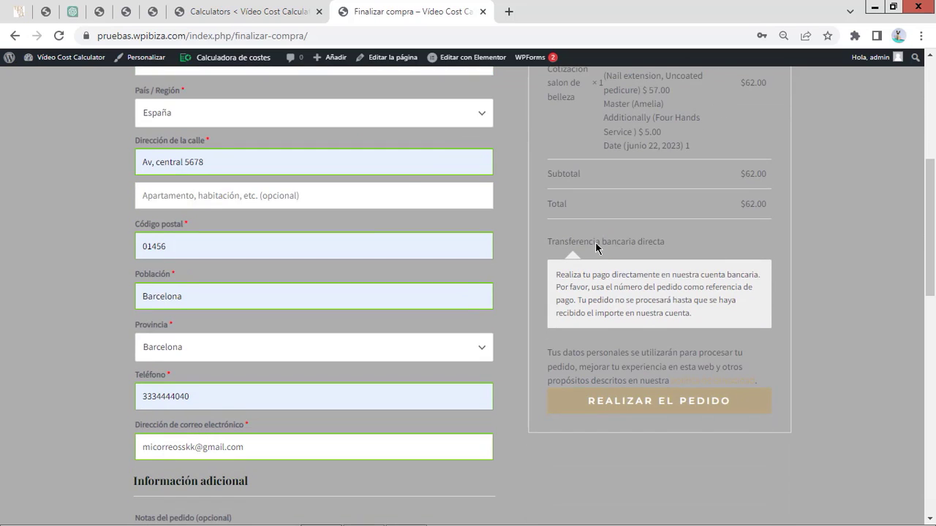
Step: Place the salon order, dismiss the save-address prompt, and review the $62.00 order-received page
left_click(737, 409)
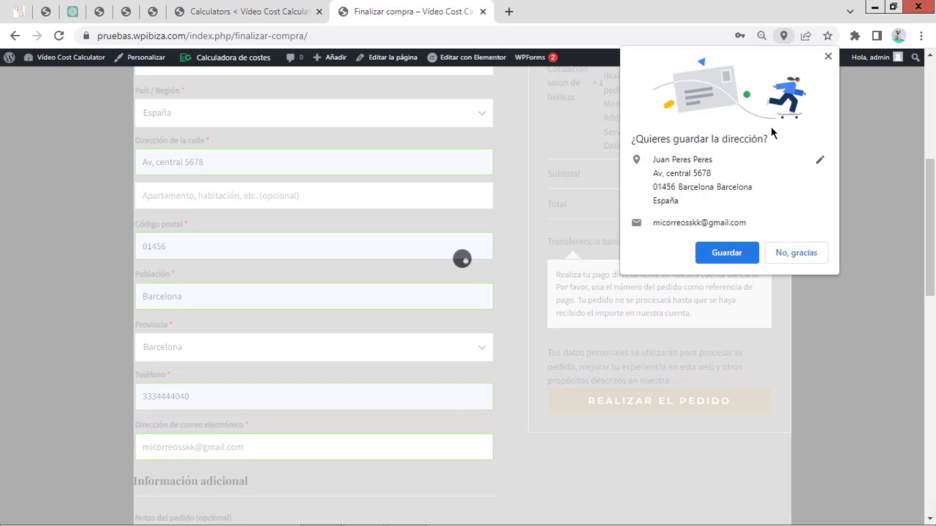
left_click(828, 58)
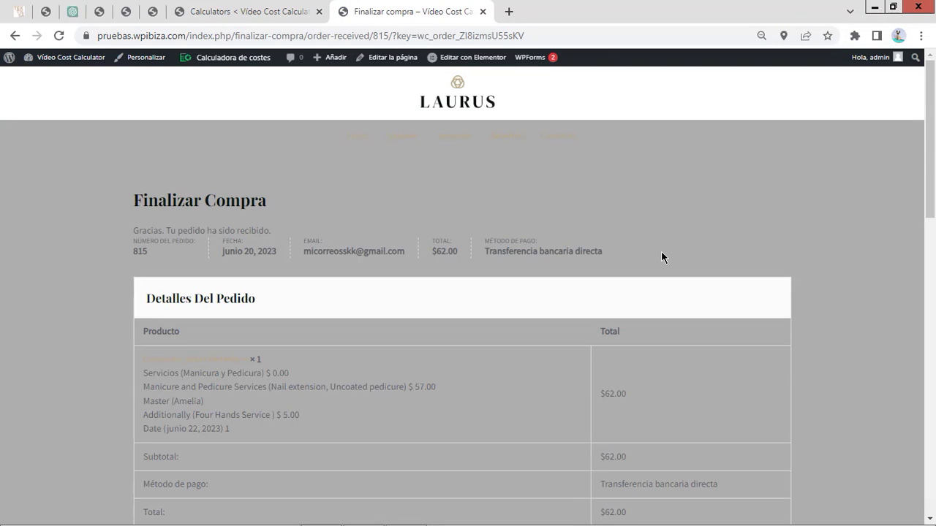
scroll(661, 258, "down", 2)
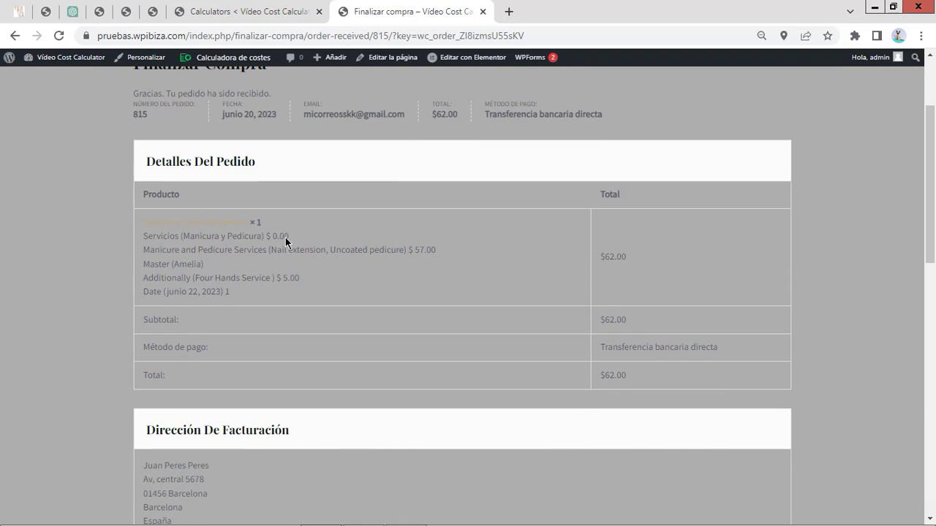
scroll(409, 312, "down", 3)
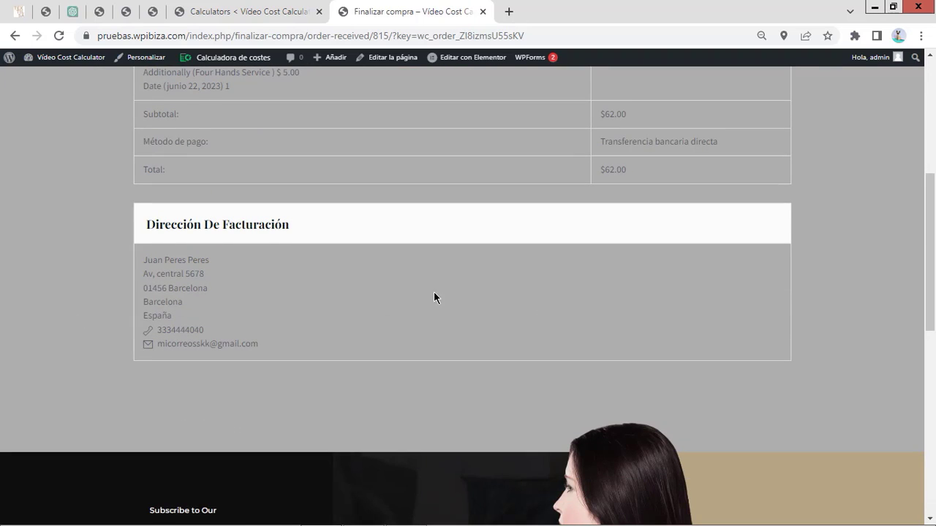
scroll(434, 294, "down", 3)
scroll(434, 293, "up", 4)
scroll(433, 293, "down", 4)
scroll(434, 293, "up", 5)
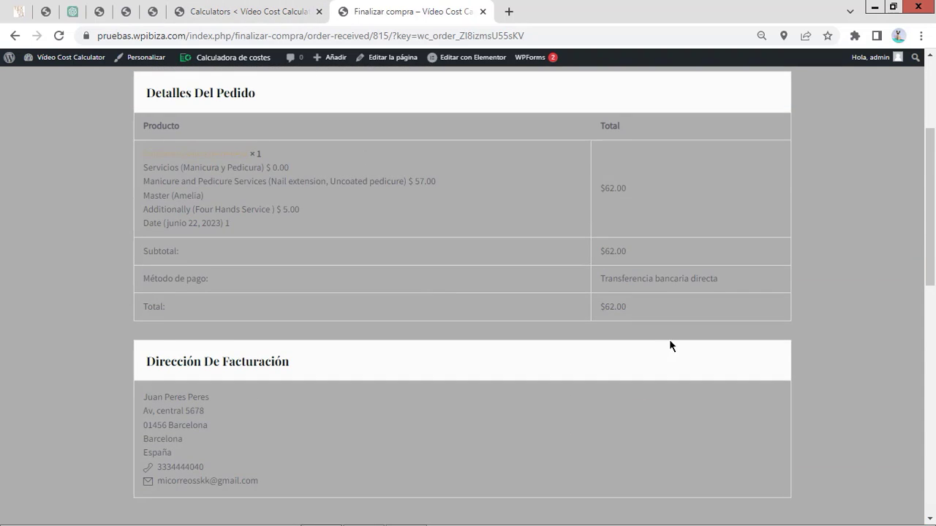
scroll(669, 345, "up", 3)
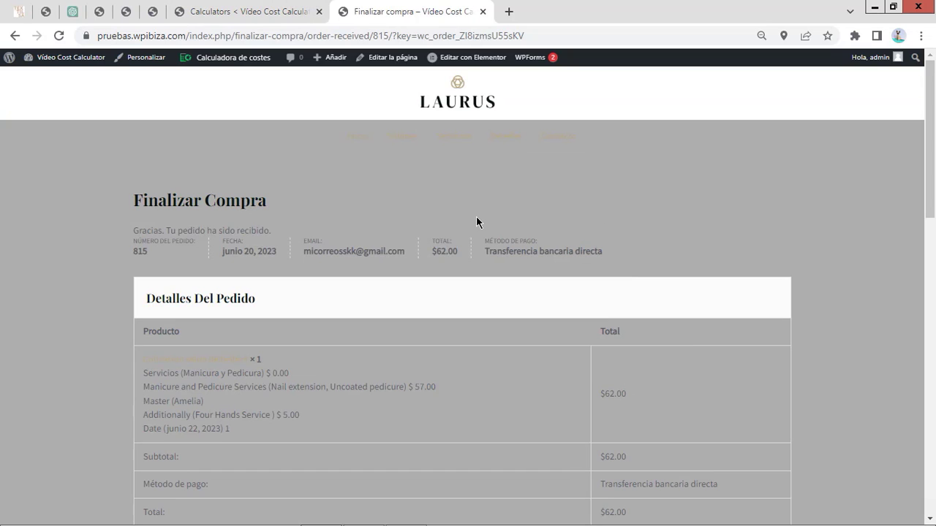
Step: From the Calculators tab, open Calculadora de costes > Pedidos, which shows No Orders yet
left_click(242, 11)
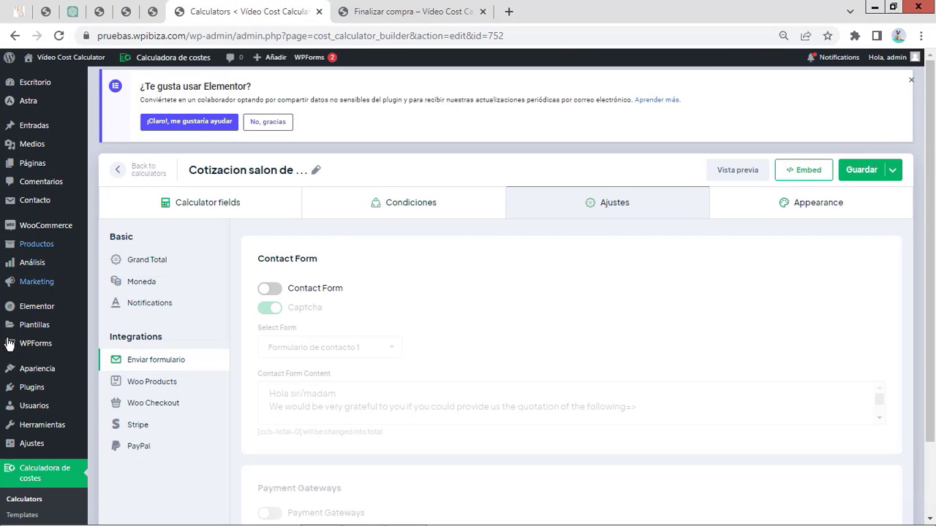
scroll(364, 352, "down", 2)
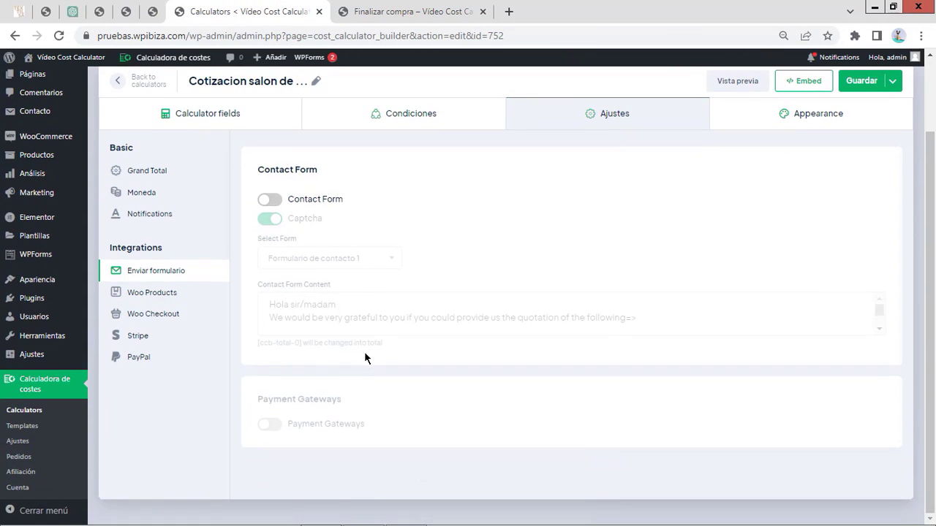
left_click(22, 459)
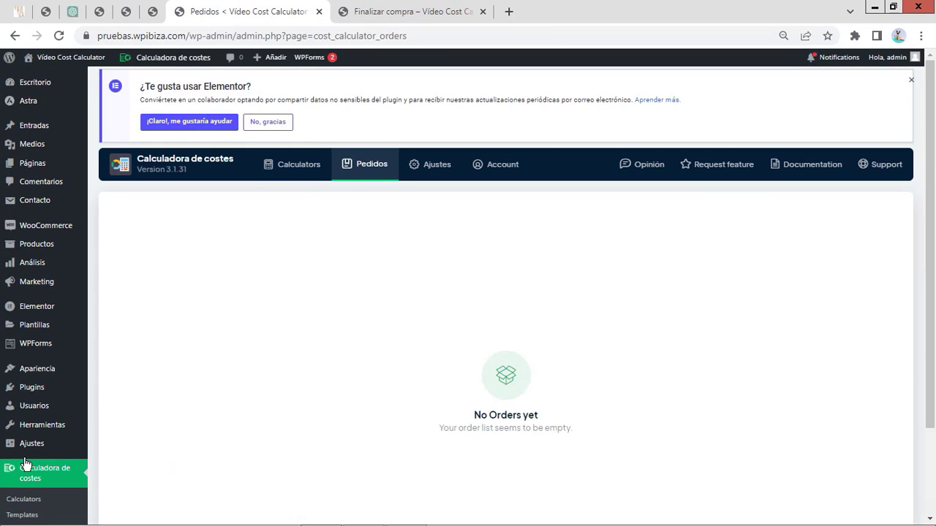
scroll(363, 369, "down", 2)
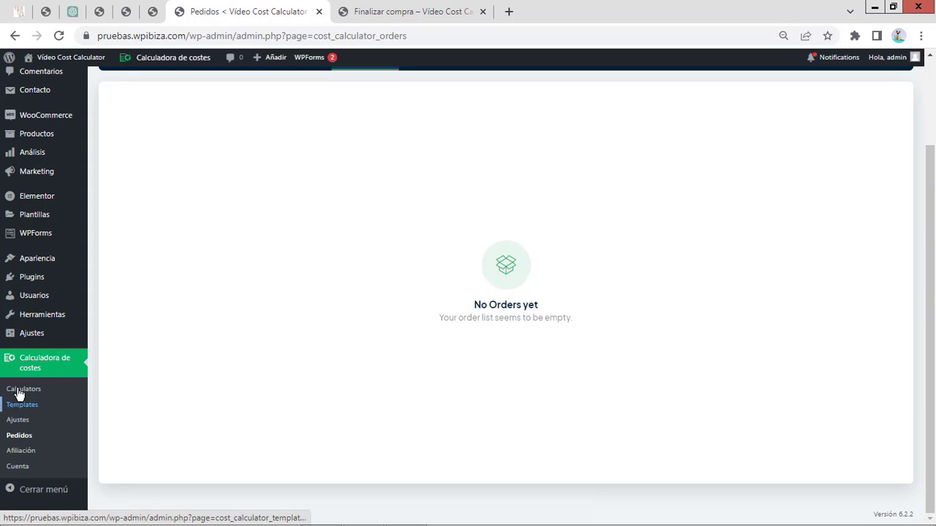
mouse_move(45, 118)
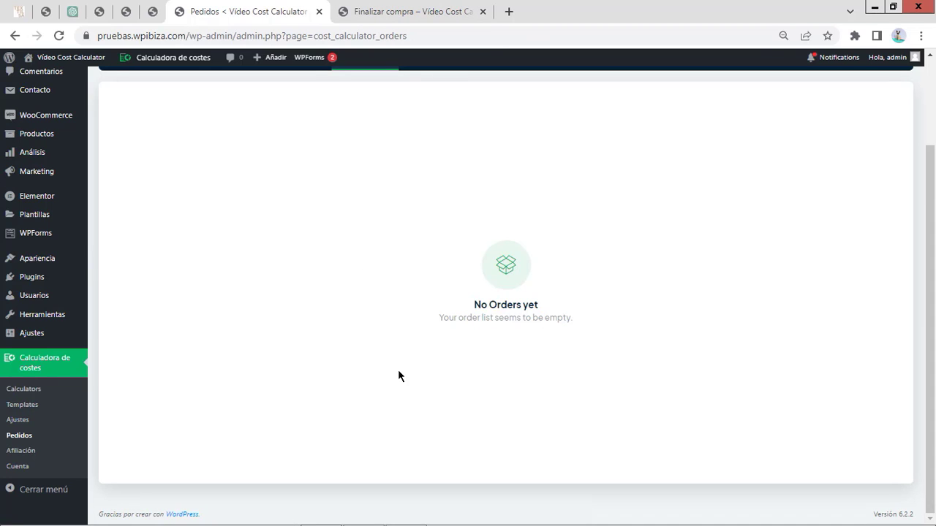
scroll(397, 369, "up", 3)
mouse_move(15, 229)
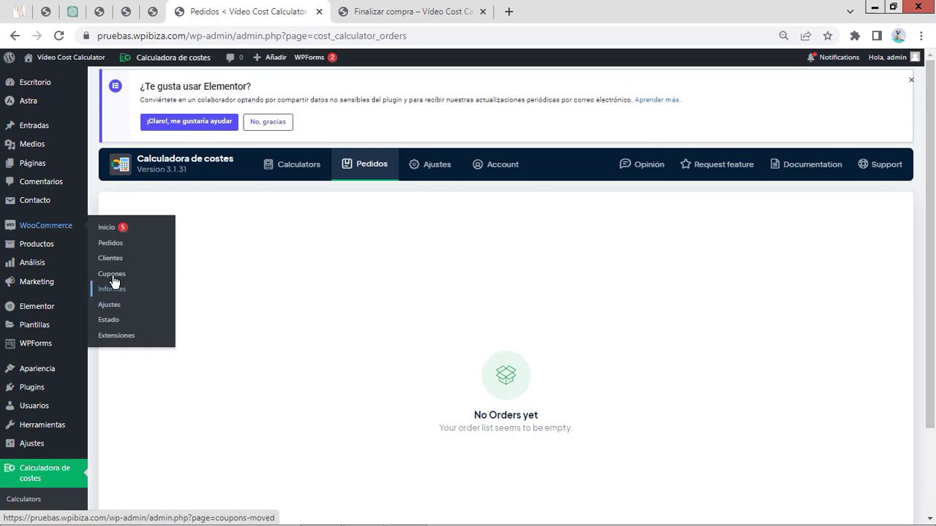
Step: Preview the $62.00 salon order in WooCommerce Pedidos and set its status to Completado
left_click(109, 246)
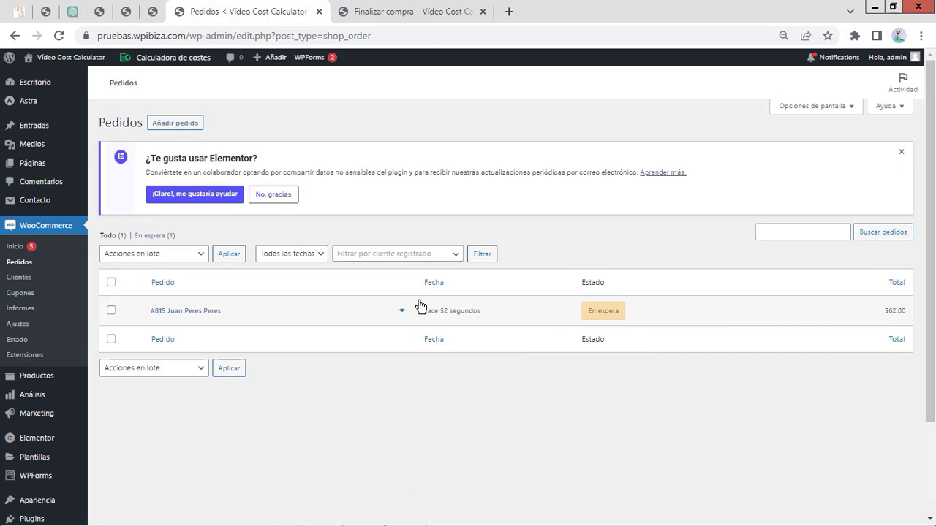
left_click(400, 311)
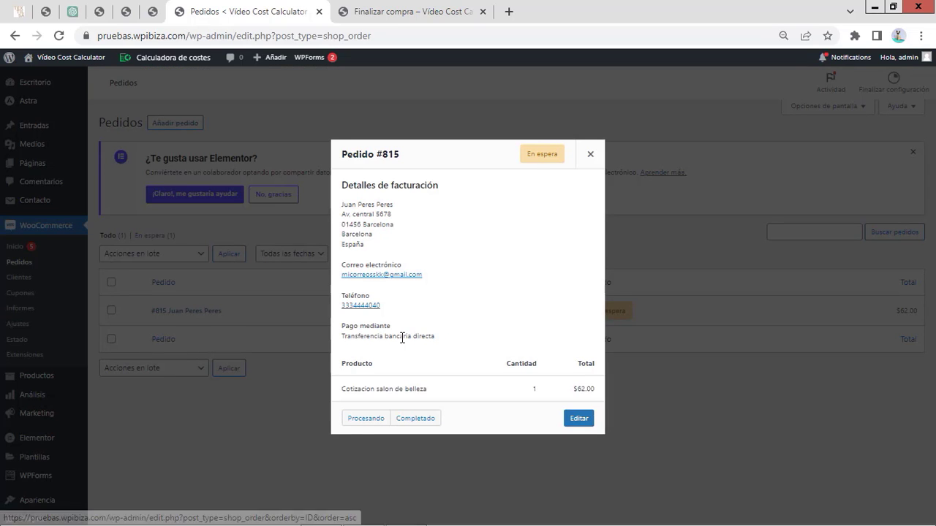
left_click(420, 420)
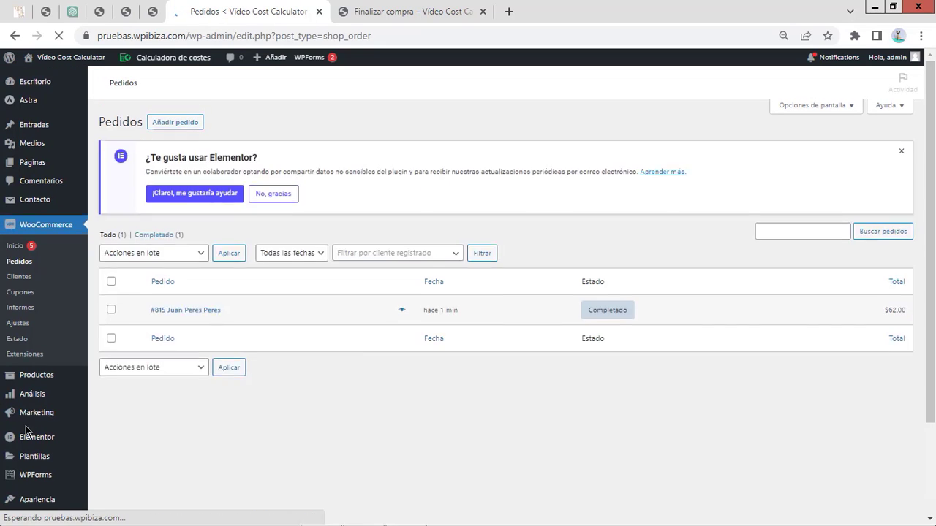
scroll(26, 431, "down", 2)
Step: Reopen Calculadora de costes > Pedidos to check the plugin's order list again
mouse_move(55, 487)
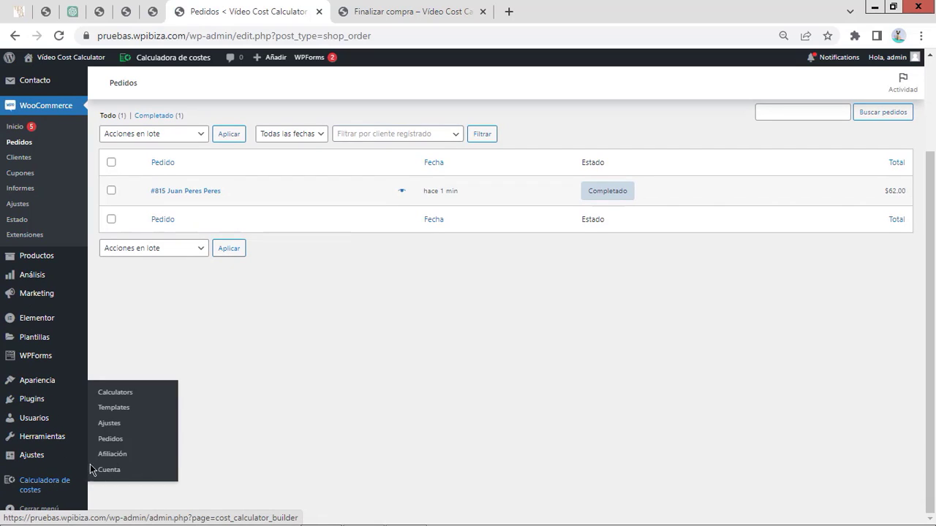
left_click(117, 439)
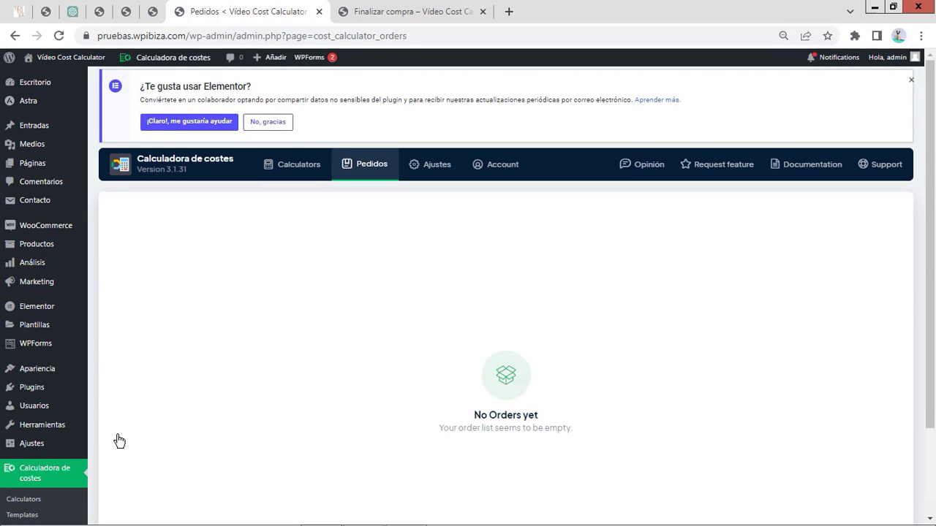
scroll(446, 430, "down", 2)
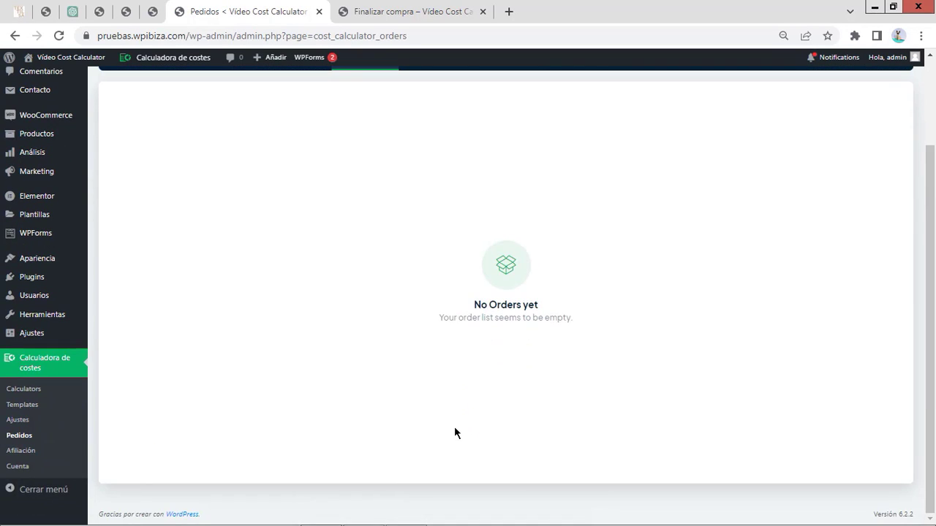
scroll(454, 432, "up", 2)
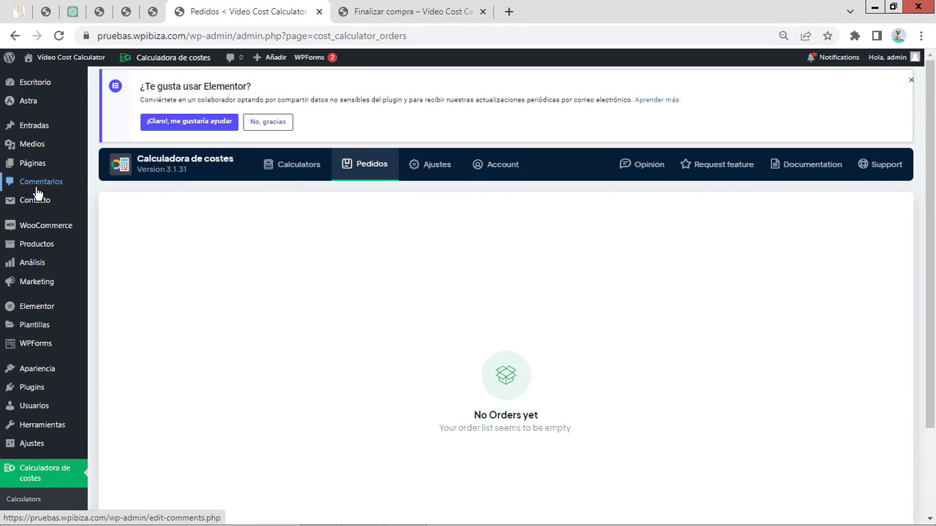
Step: Review the order-received tab, close it, and bring up the admin Páginas list
left_click(385, 13)
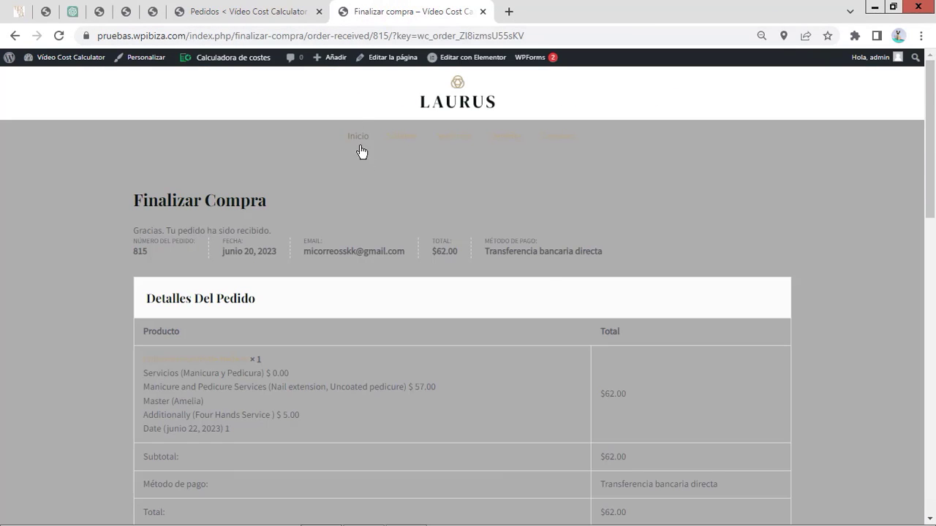
scroll(418, 424, "down", 7)
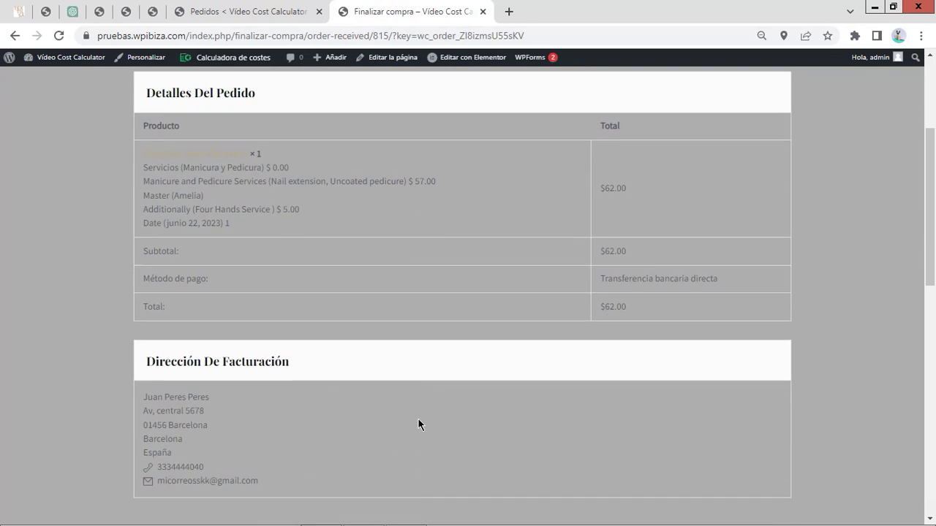
scroll(418, 421, "up", 6)
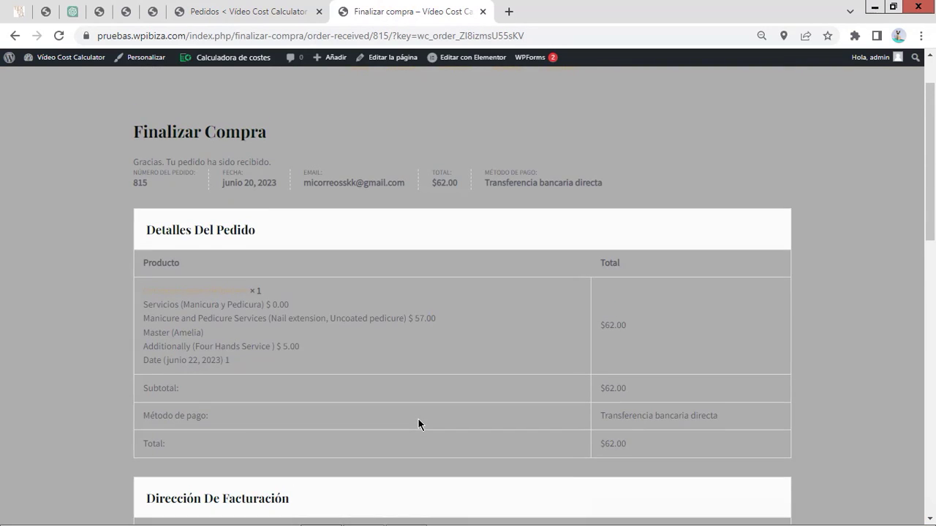
scroll(419, 421, "down", 3)
scroll(418, 424, "down", 5)
scroll(418, 424, "up", 7)
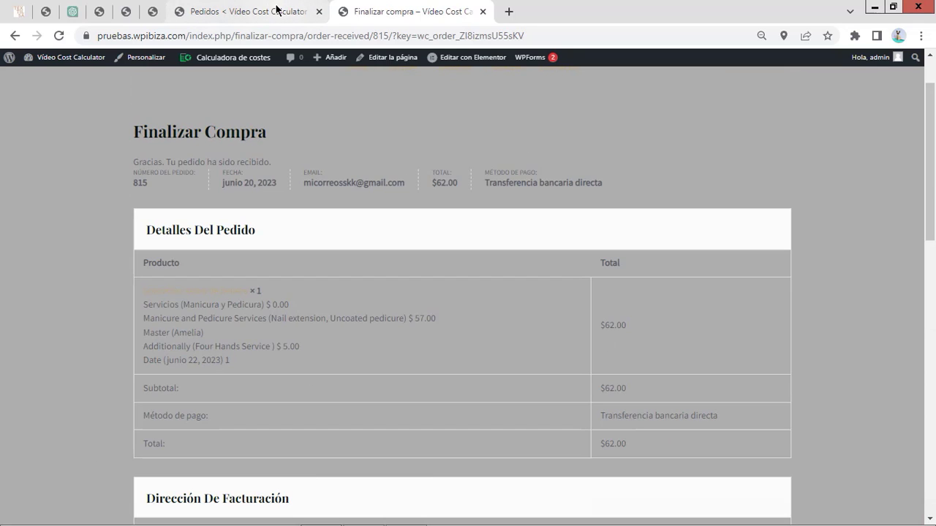
scroll(400, 276, "up", 1)
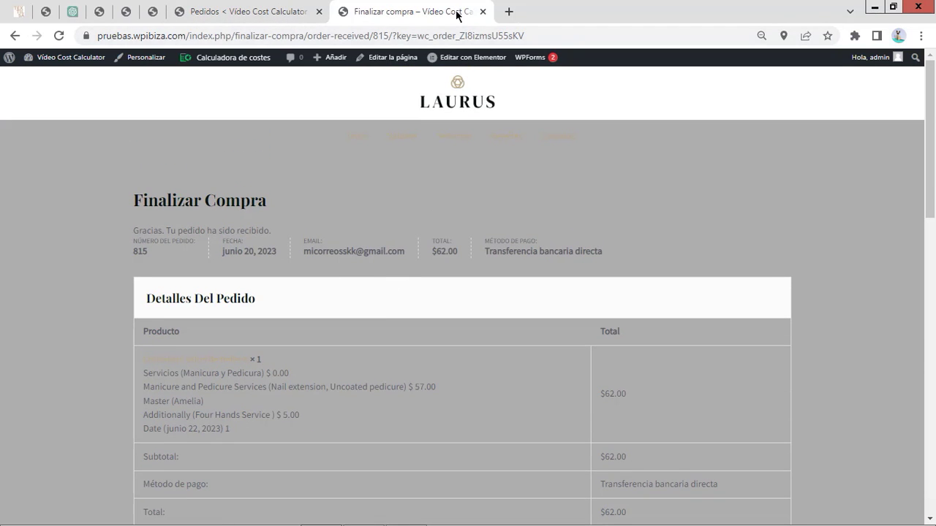
left_click(482, 12)
mouse_move(49, 165)
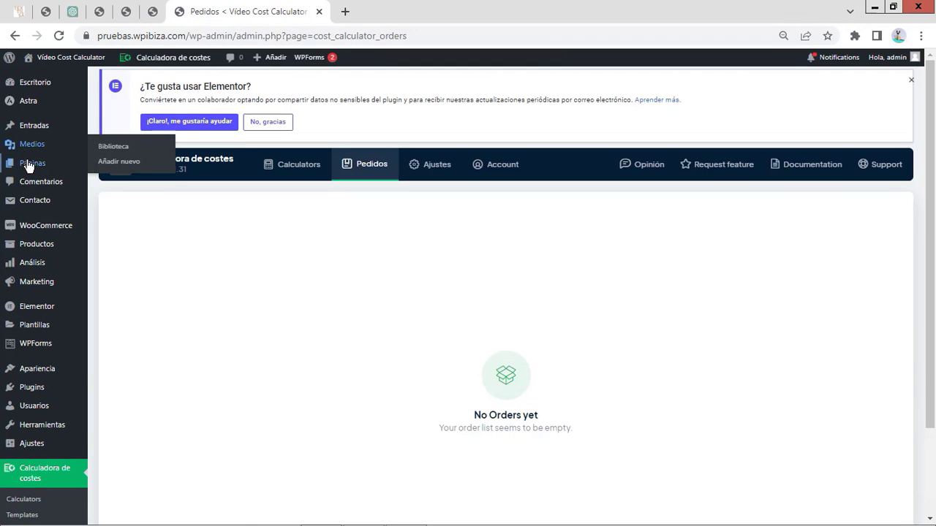
right_click(139, 171)
Step: Open the Cotizar page in a new tab from the Páginas list
left_click(182, 183)
left_click(397, 10)
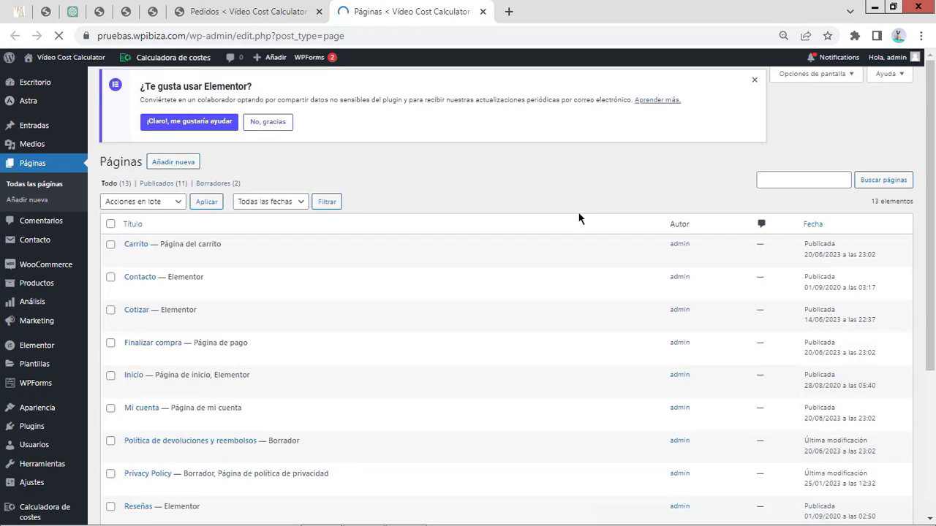
scroll(231, 374, "down", 1)
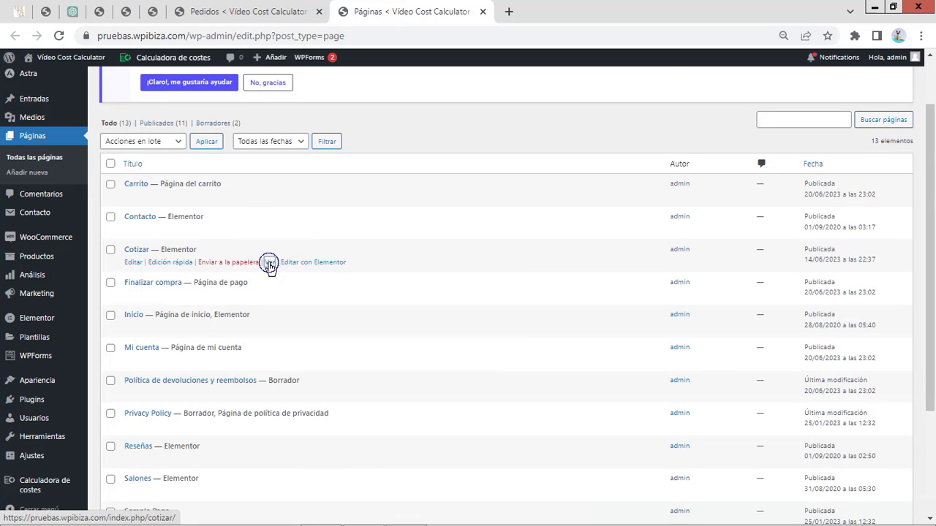
right_click(270, 261)
left_click(292, 269)
left_click(569, 15)
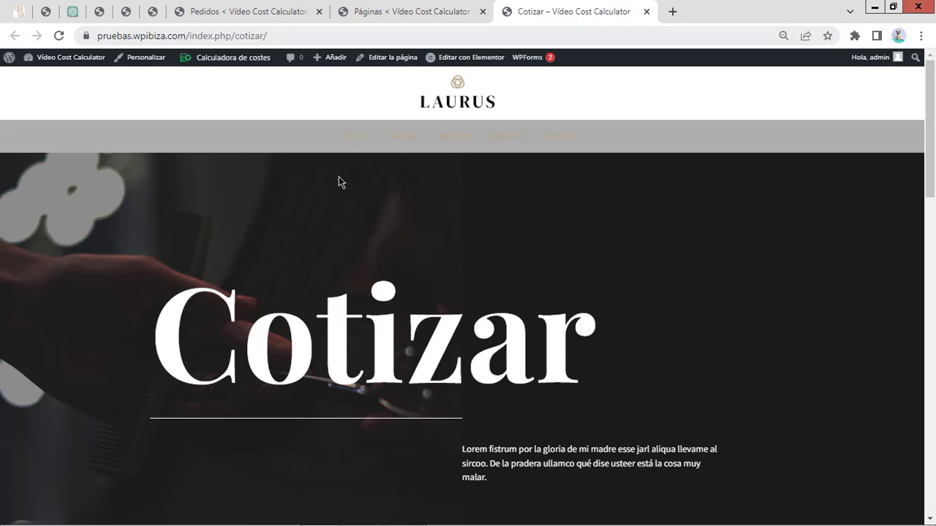
scroll(413, 399, "down", 8)
scroll(413, 397, "up", 3)
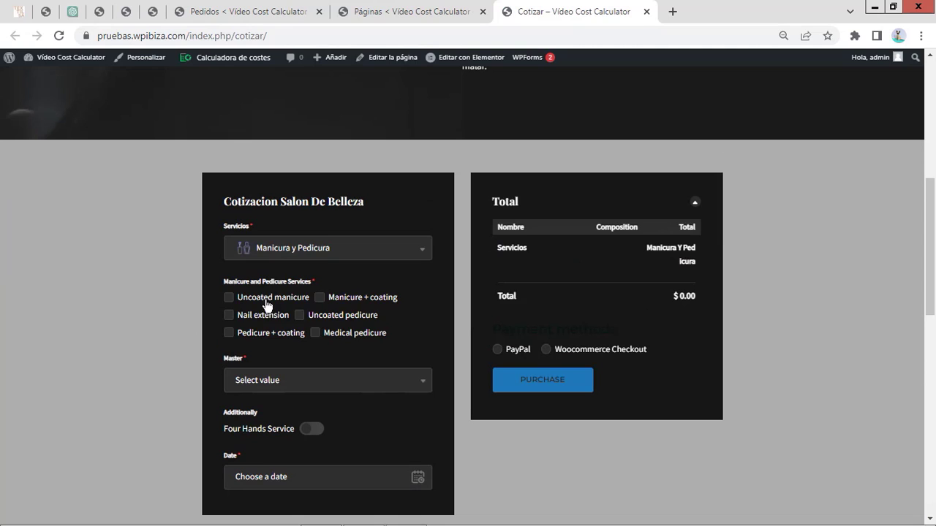
Step: Choose Peinados with Evening hairstyle, Full and Complicated hair coloring, the second master, 29 June 2023
left_click(282, 250)
left_click(287, 359)
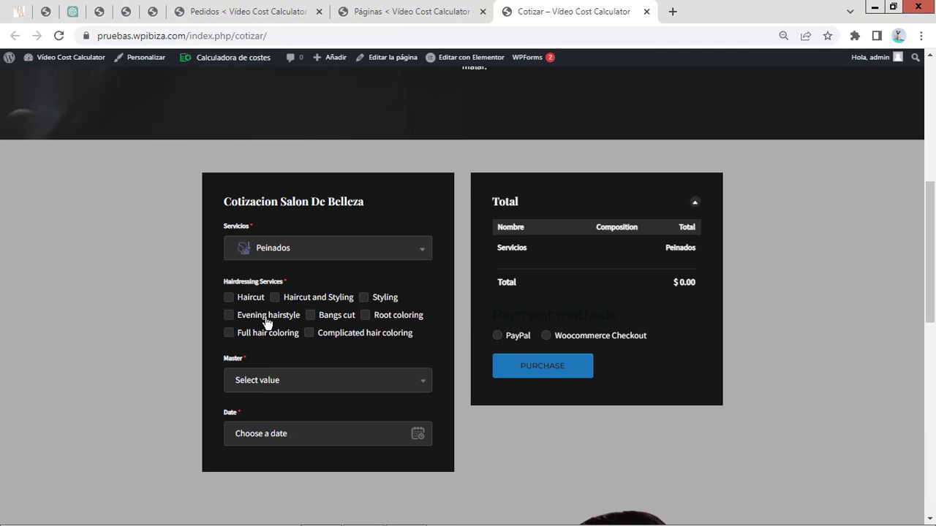
left_click(264, 316)
left_click(285, 334)
left_click(309, 333)
left_click(296, 388)
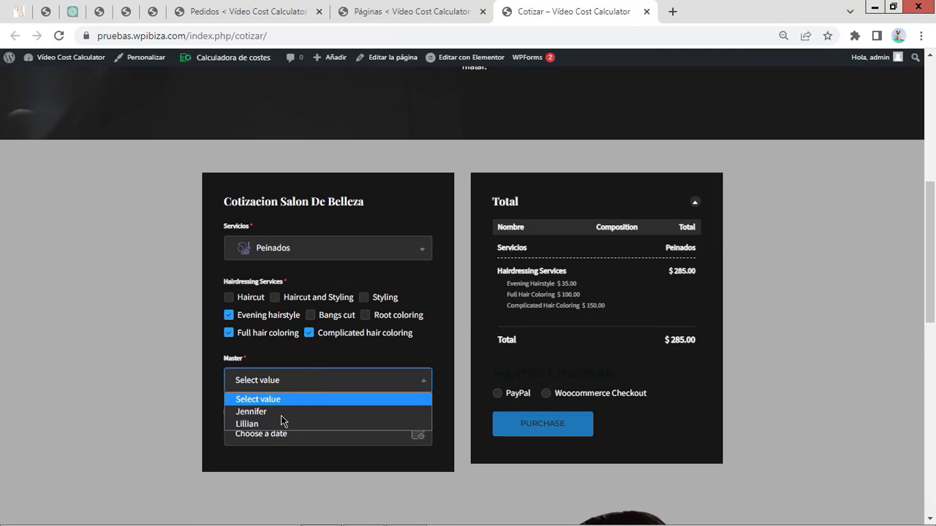
left_click(280, 421)
left_click(281, 435)
left_click(327, 380)
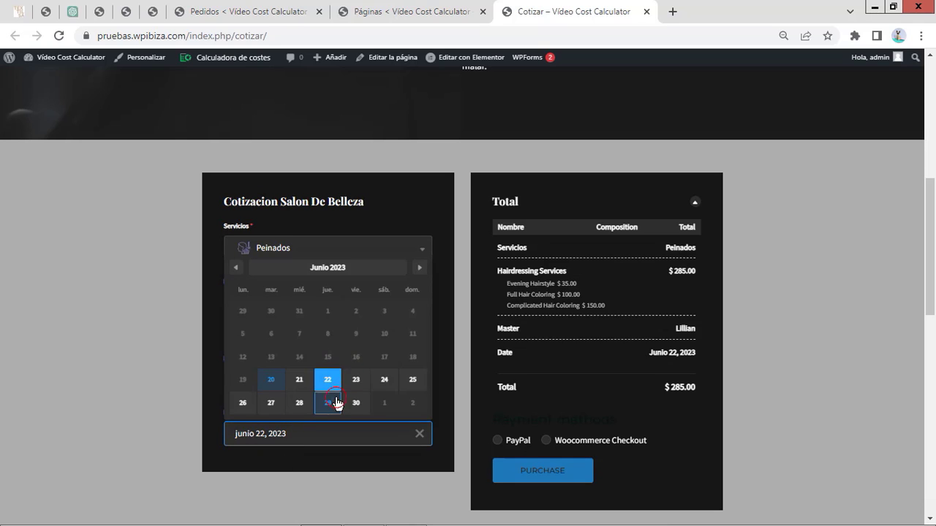
left_click(327, 403)
Step: Select PayPal, fill in the customer's name, email, phone and message, and submit the purchase
scroll(570, 337, "down", 2)
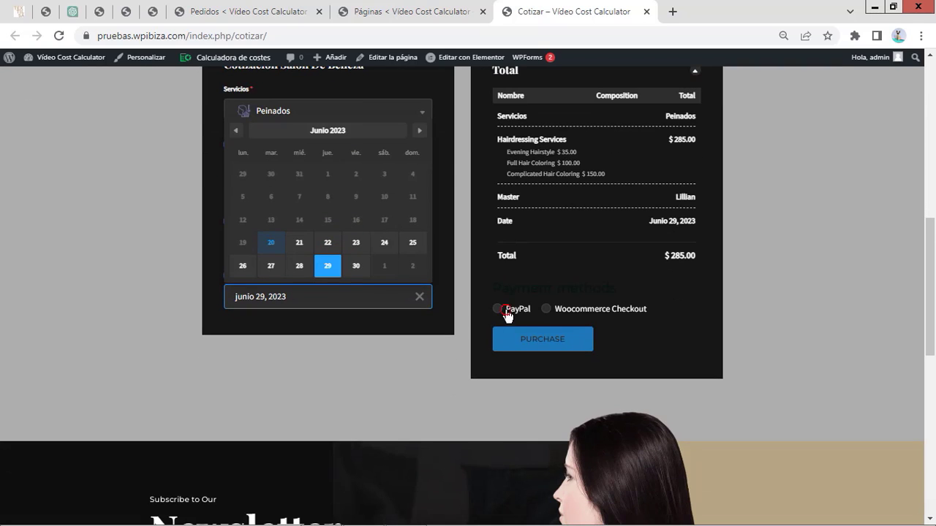
left_click(506, 311)
left_click(524, 346)
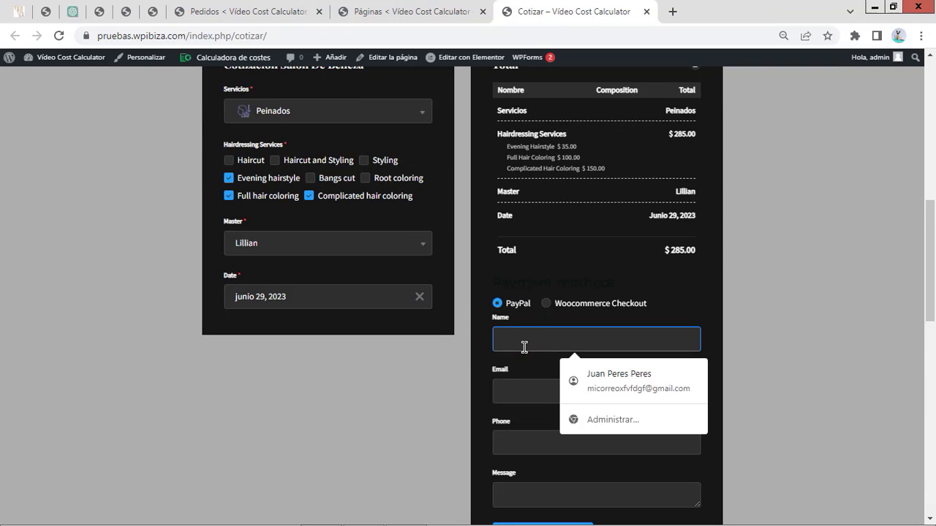
type("Jorge")
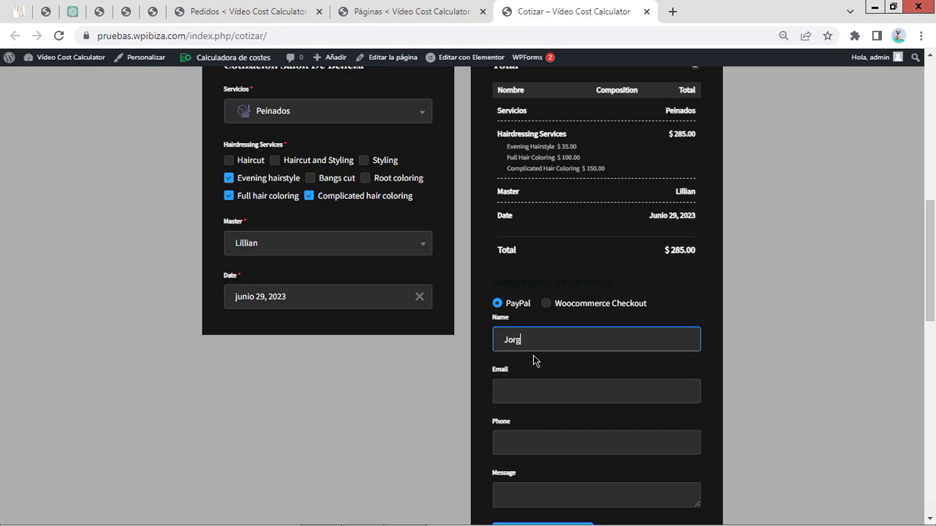
key("Tab")
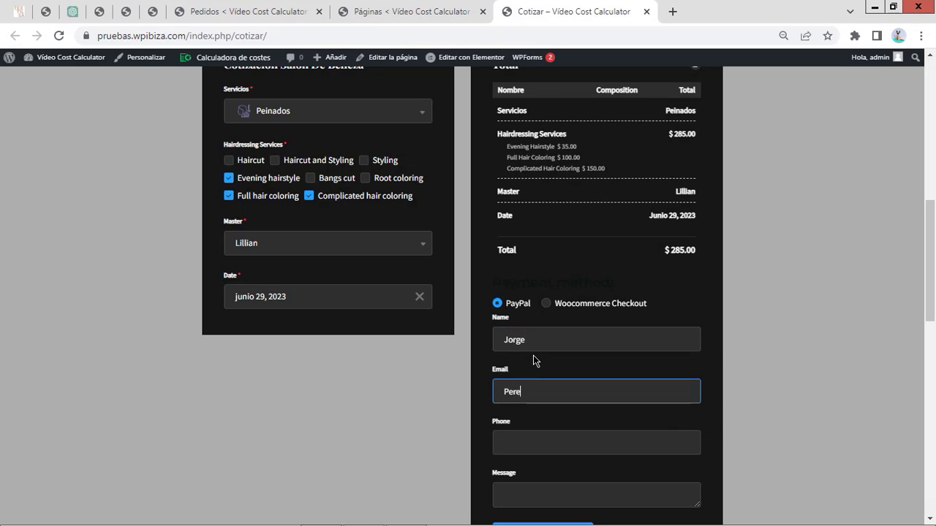
left_click(537, 443)
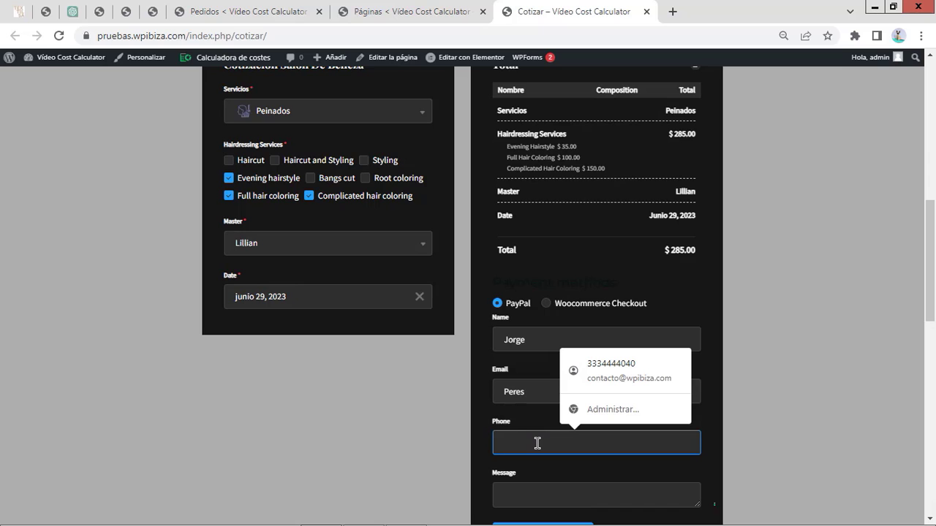
left_click(604, 370)
scroll(585, 424, "down", 4)
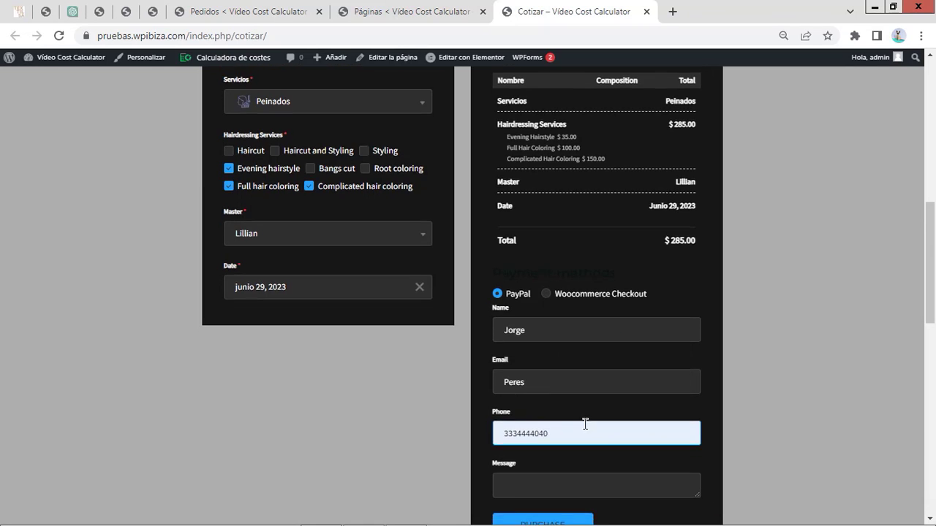
left_click(534, 232)
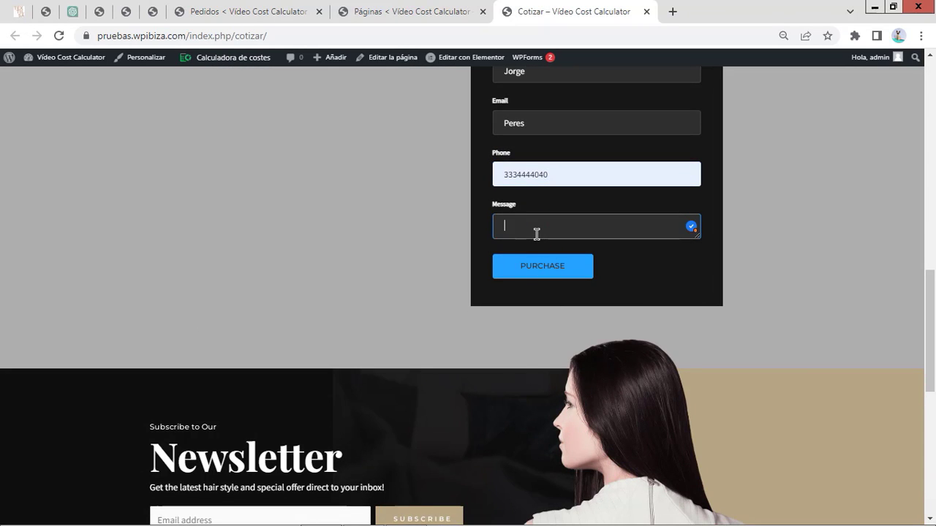
scroll(461, 327, "up", 2)
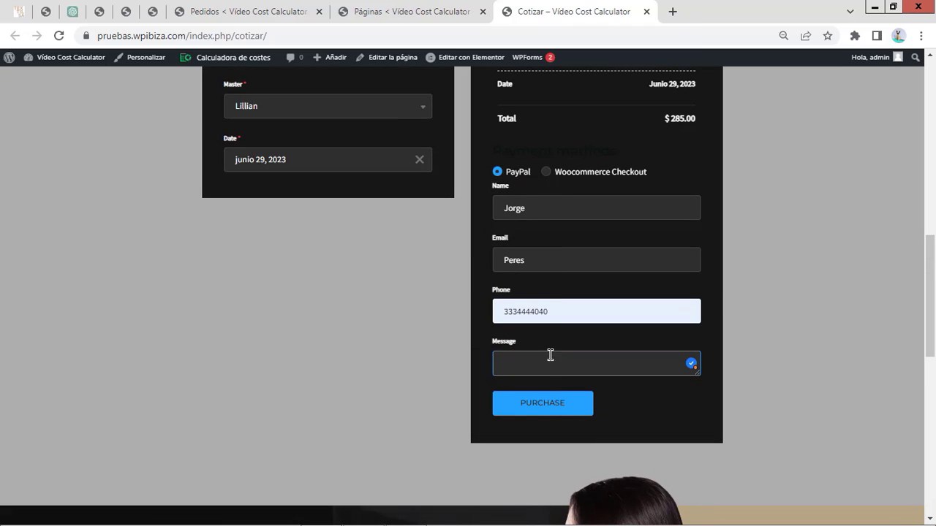
type("la")
left_click(538, 406)
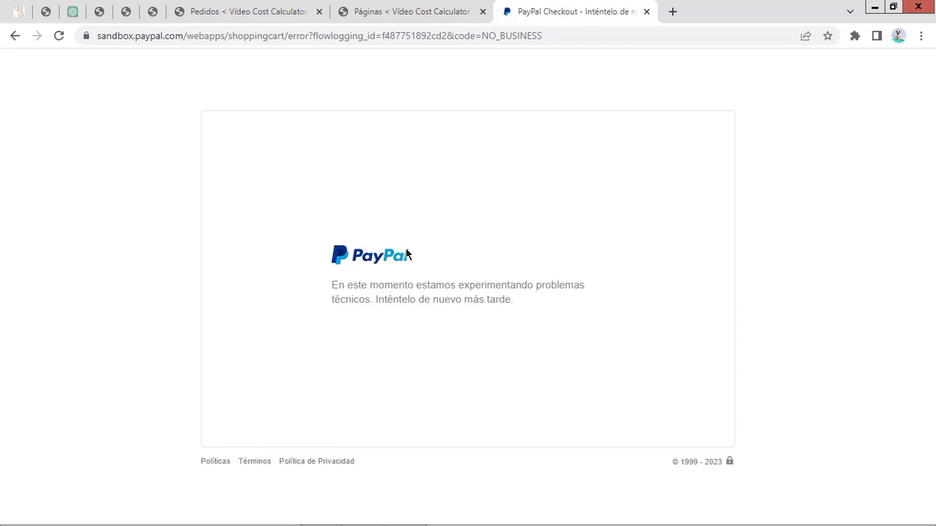
Step: Go back from the PayPal error page to the Cotizar quote form
left_click(8, 35)
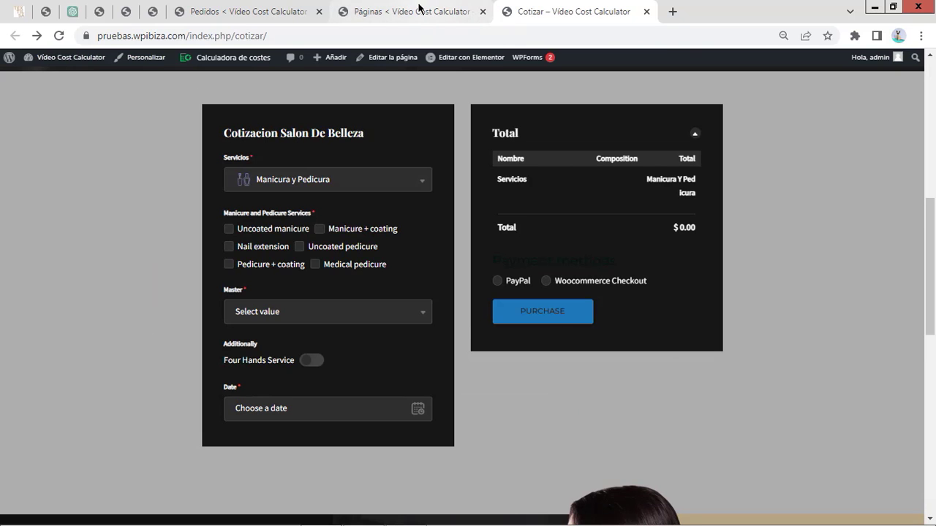
Step: Reload Calculadora de costes > Pedidos to show the $285.00 PayPal quote, leaving it Pending
left_click(419, 9)
left_click(293, 11)
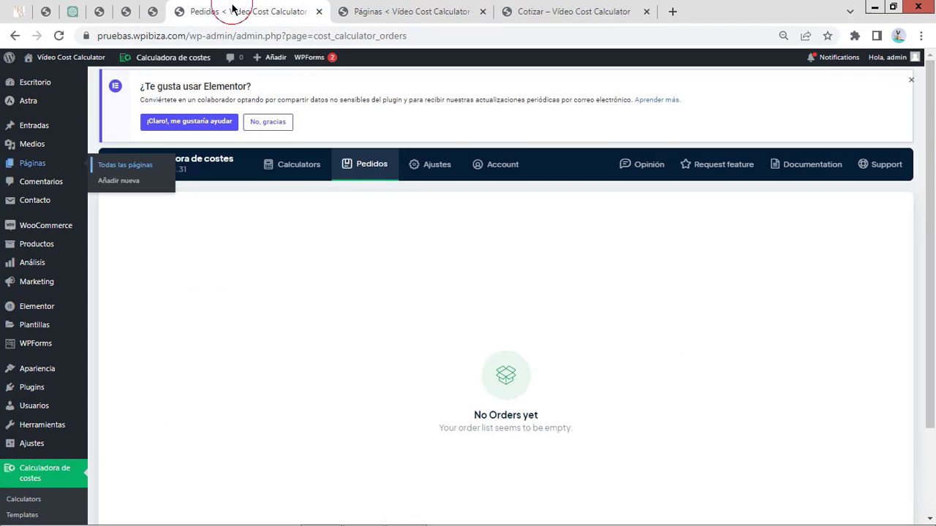
scroll(292, 351, "down", 2)
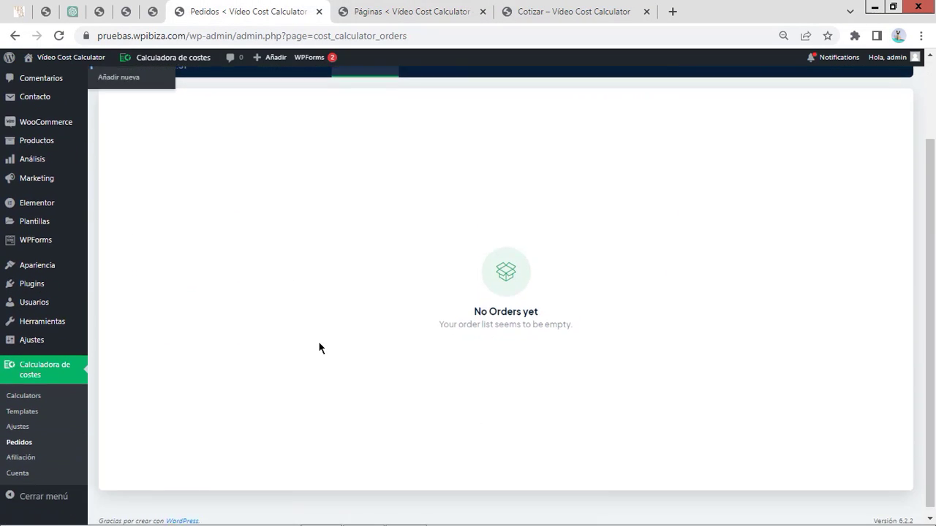
left_click(20, 437)
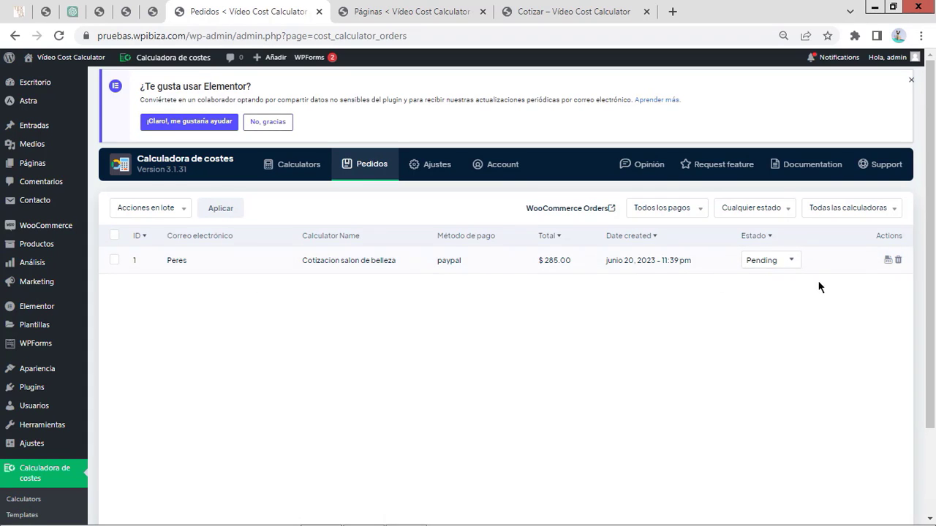
left_click(788, 260)
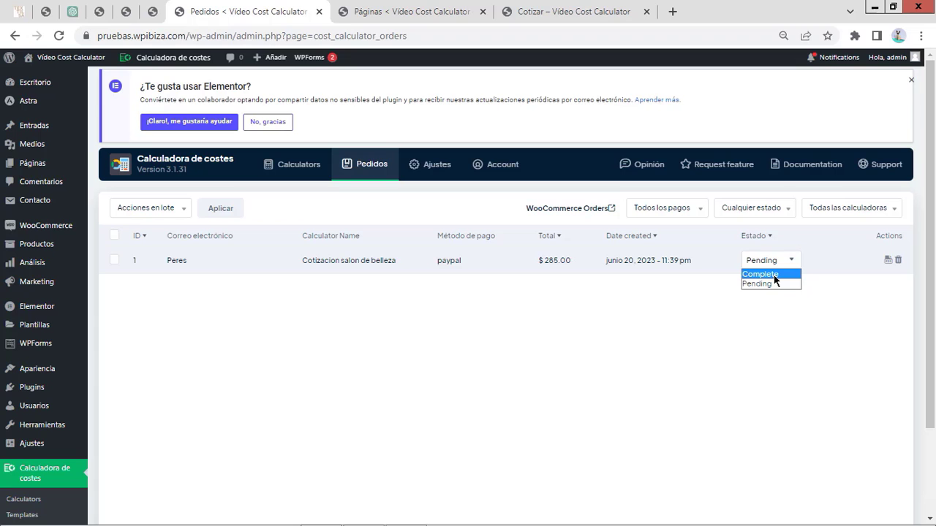
left_click(681, 318)
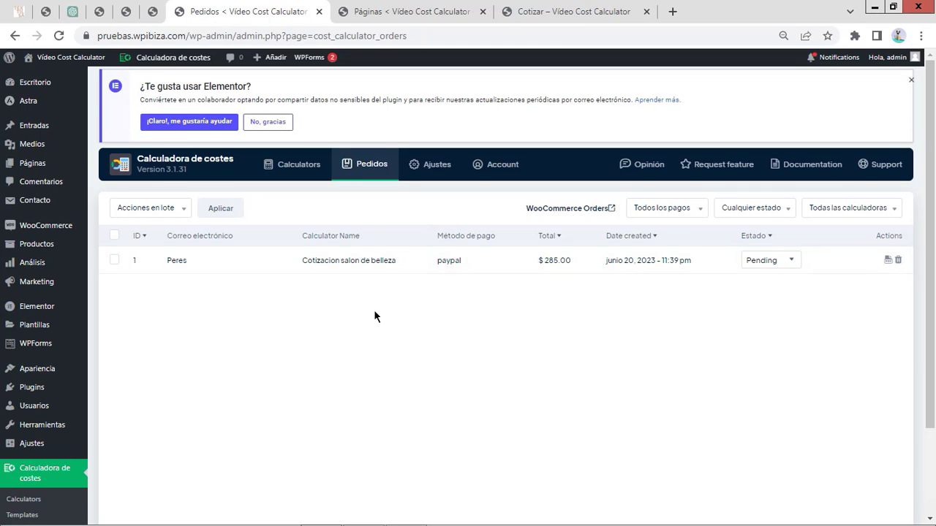
scroll(374, 309, "down", 2)
scroll(392, 351, "up", 1)
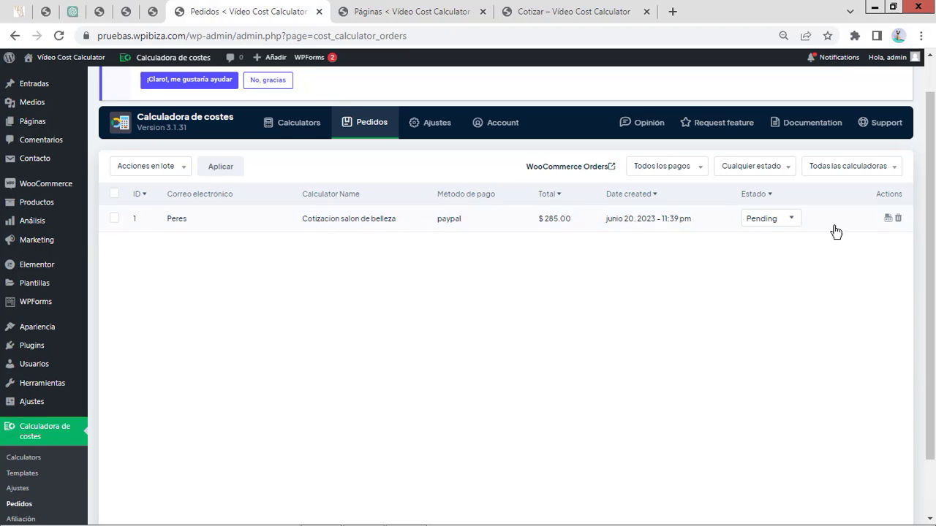
Step: Export order 1 as a PDF and save it under the name pedido
left_click(888, 220)
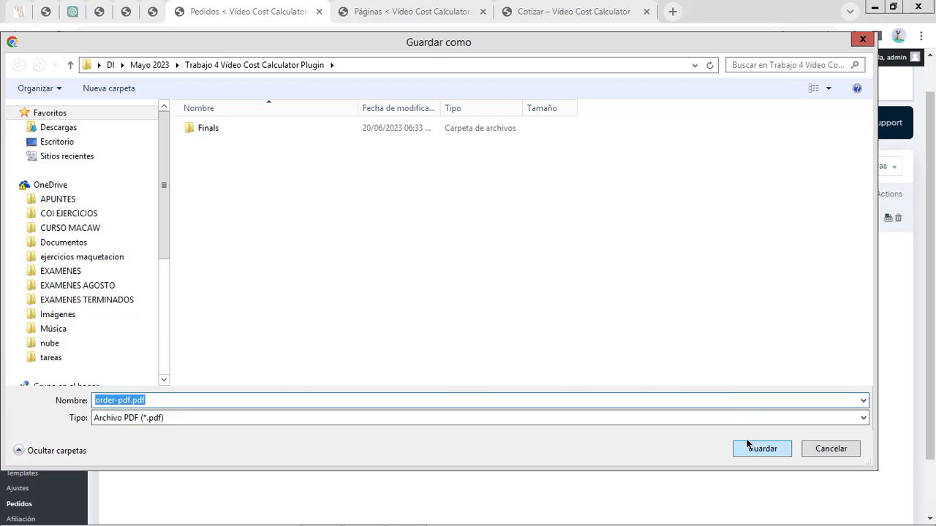
type("pe")
type("did")
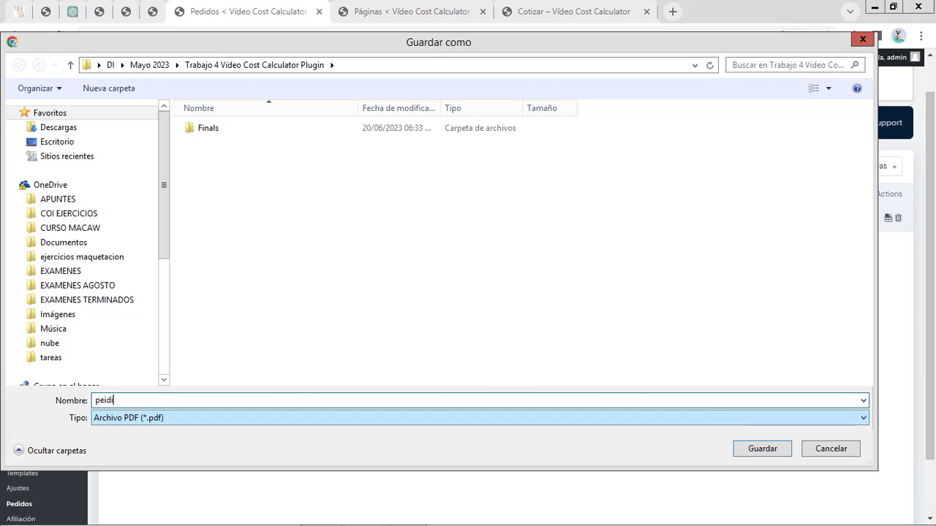
key("BackSpace")
key("BackSpace")
key("BackSpace")
type("dido")
key("Return")
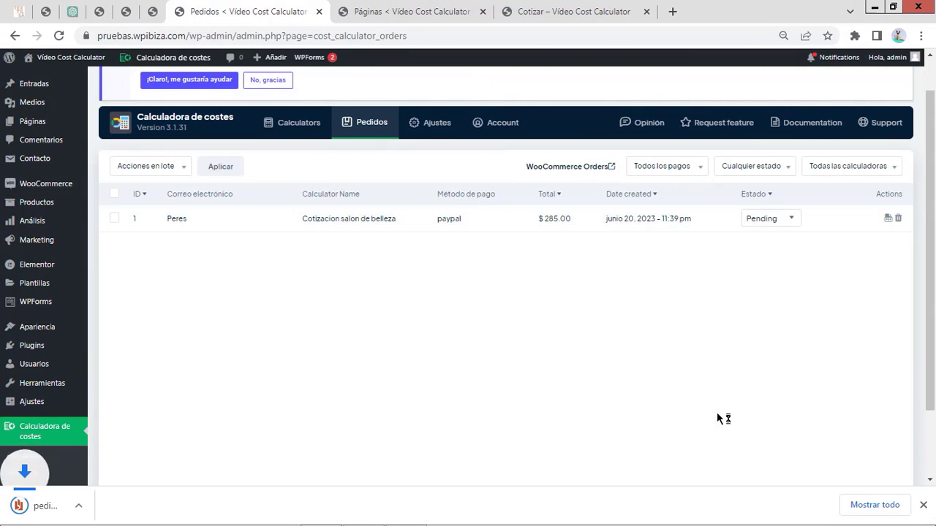
Step: Open pedido.pdf from the downloads and look over its 285 total and contact details
left_click(27, 508)
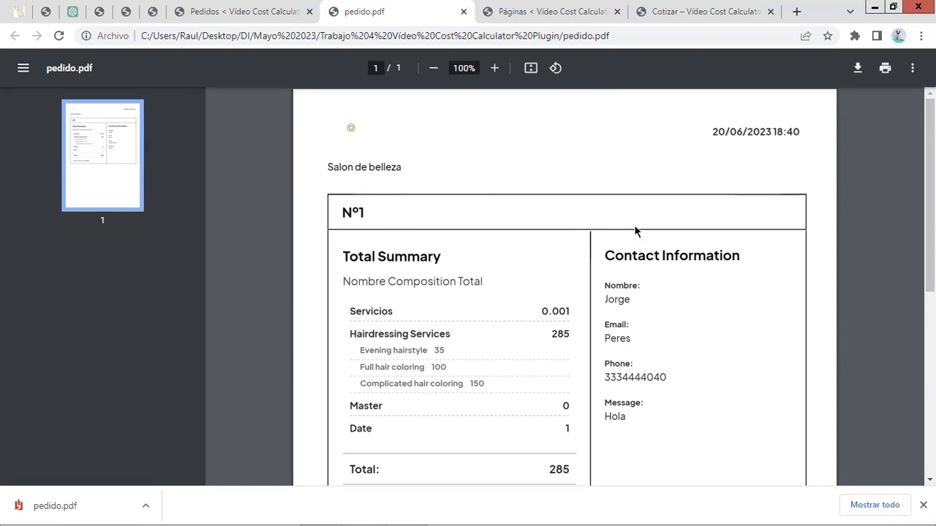
scroll(704, 198, "down", 5)
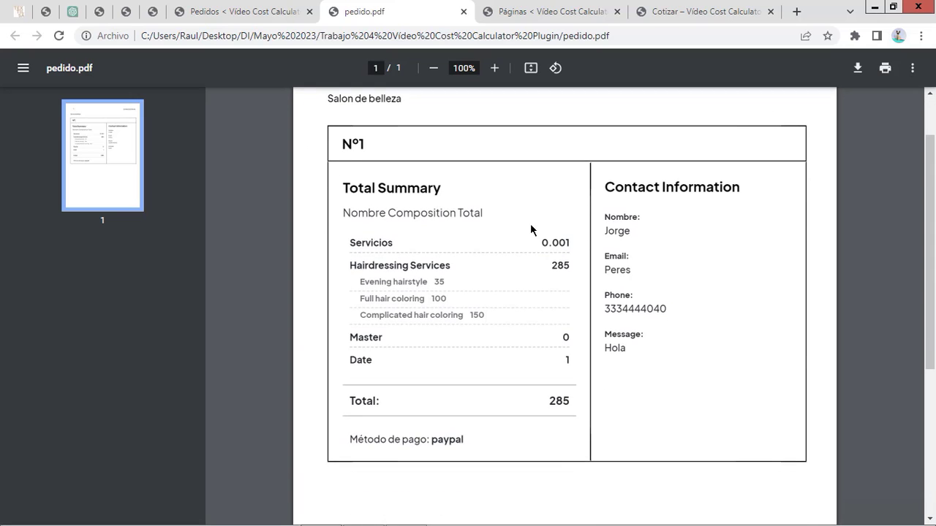
scroll(599, 313, "up", 5)
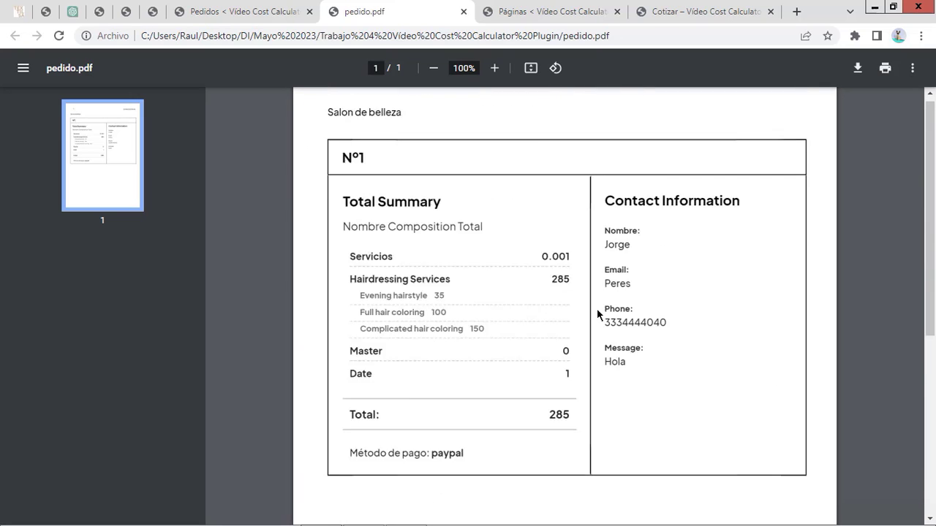
left_click(463, 11)
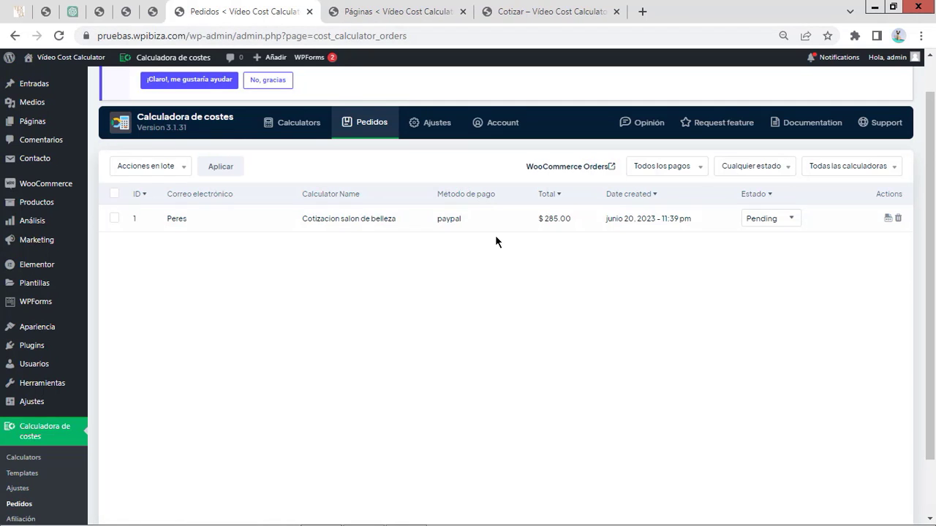
scroll(117, 329, "down", 1)
scroll(101, 387, "down", 1)
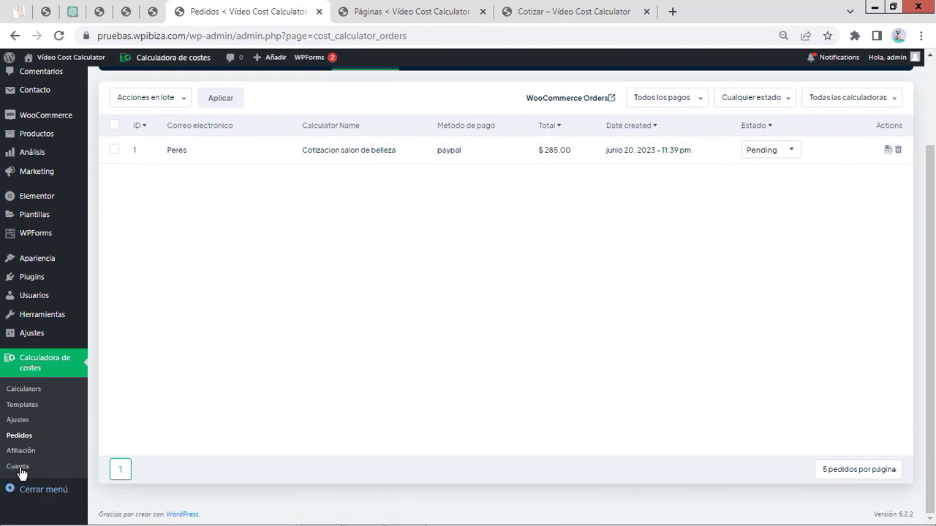
left_click(19, 437)
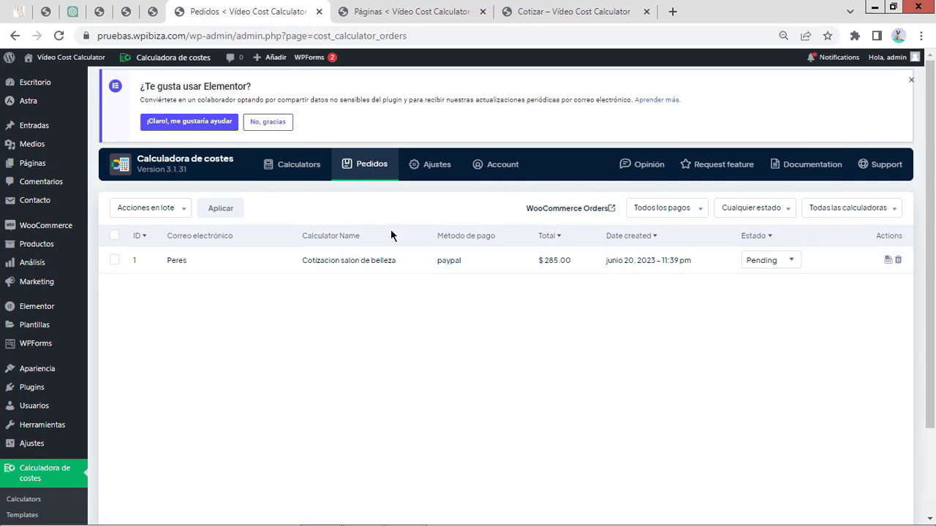
left_click(695, 209)
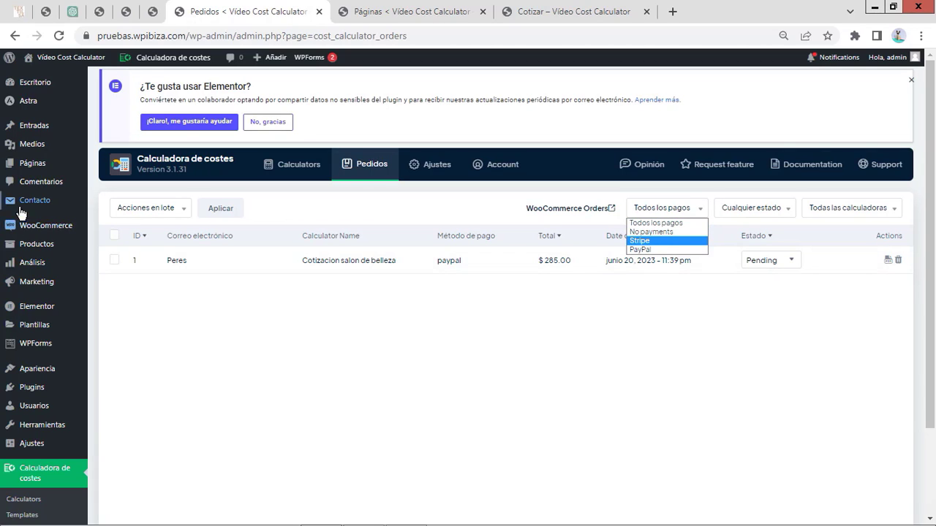
left_click(740, 209)
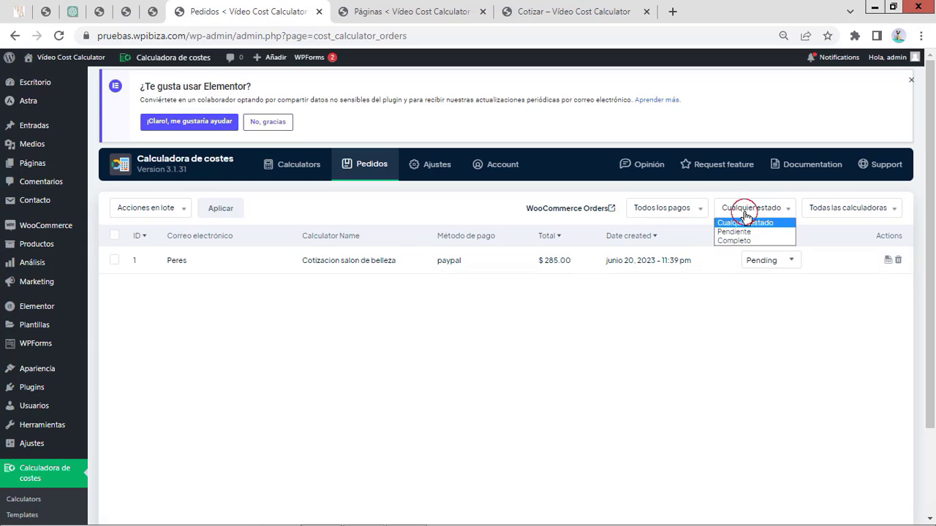
left_click(836, 209)
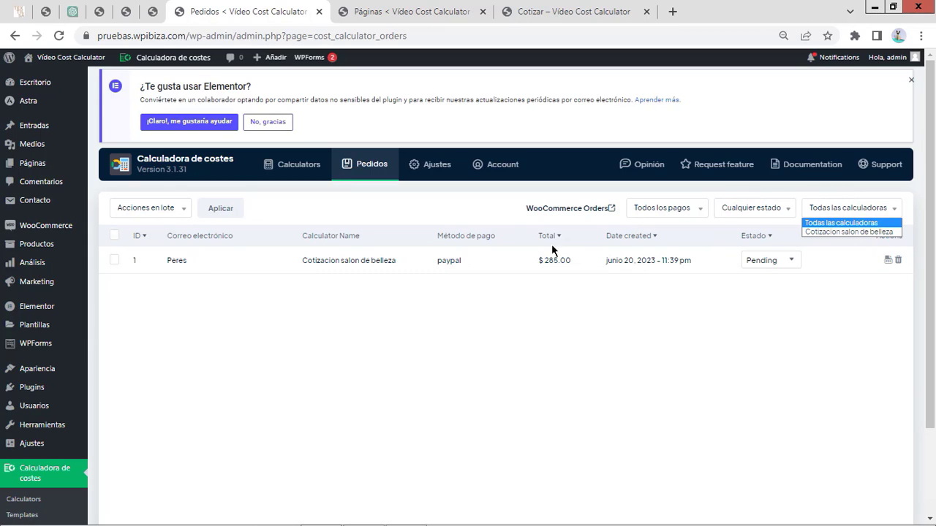
left_click(582, 213)
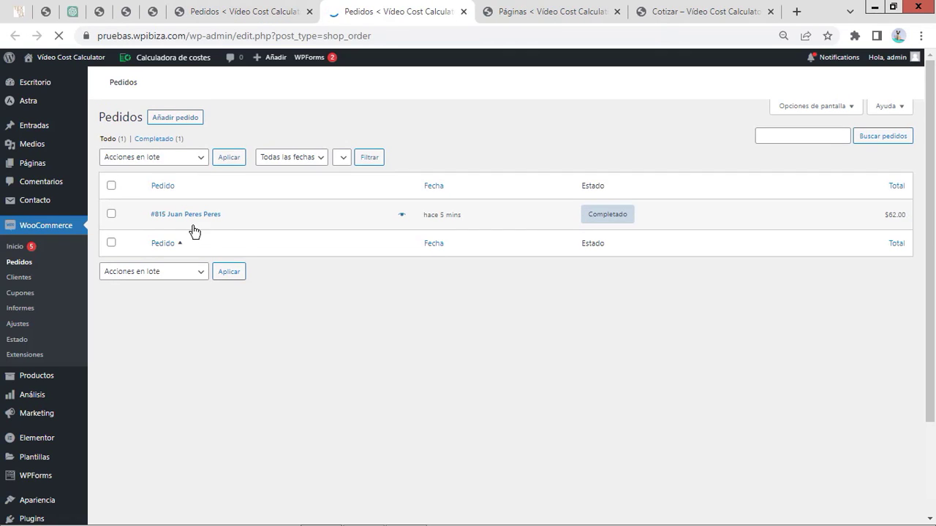
left_click(463, 11)
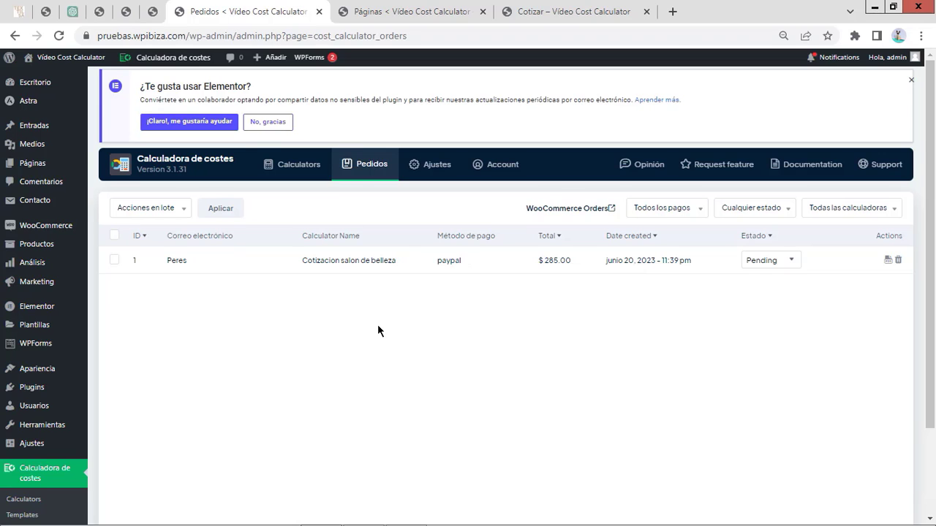
Step: Open Plugins > Plugins instalados to see Cost Calculator Builder and Cost Calculator Builder PRO
scroll(366, 333, "down", 3)
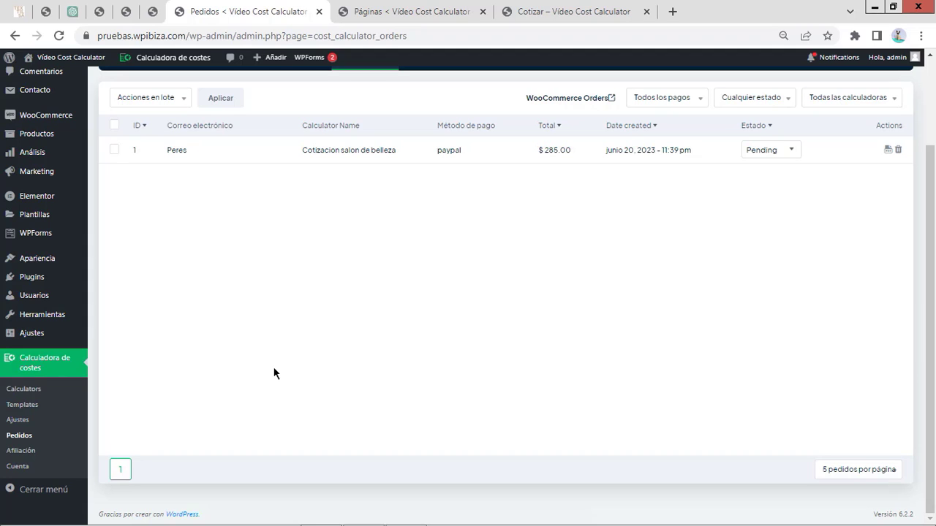
scroll(299, 372, "up", 2)
scroll(300, 372, "down", 2)
mouse_move(73, 283)
left_click(104, 281)
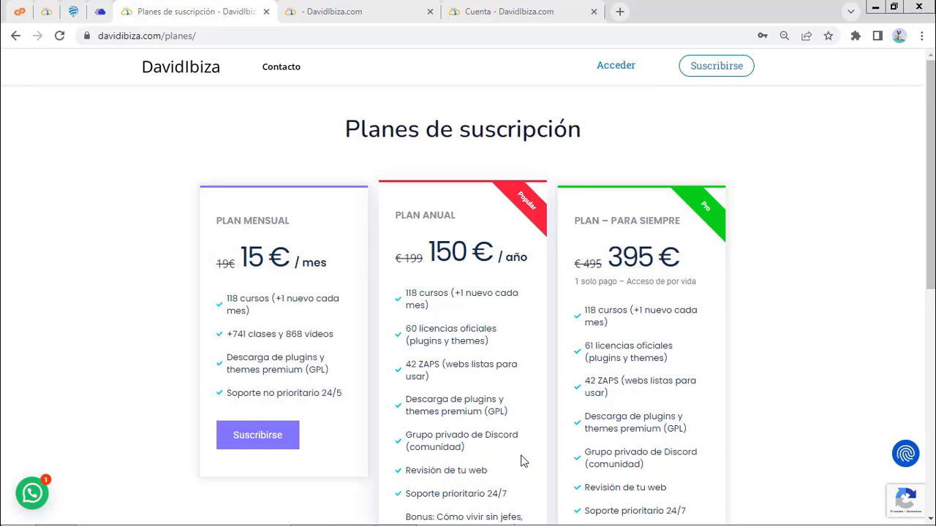
scroll(809, 390, "down", 2)
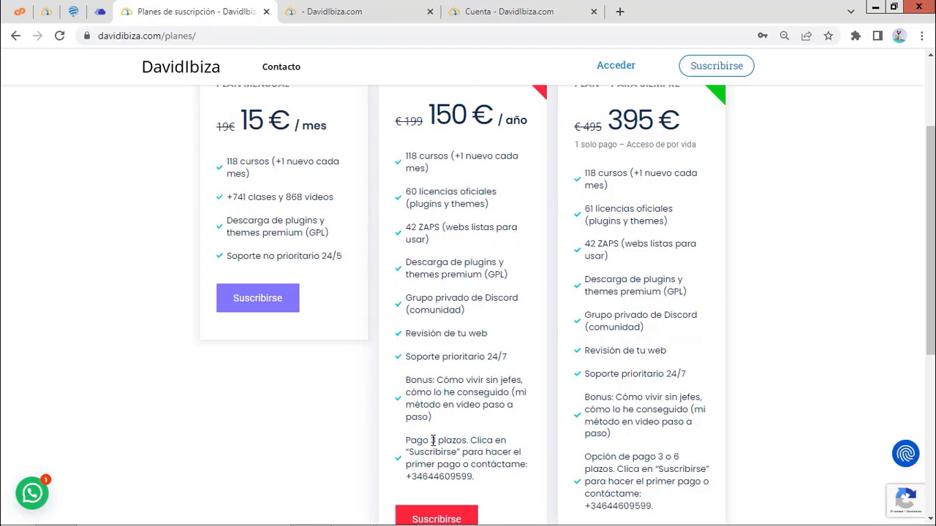
scroll(431, 439, "up", 1)
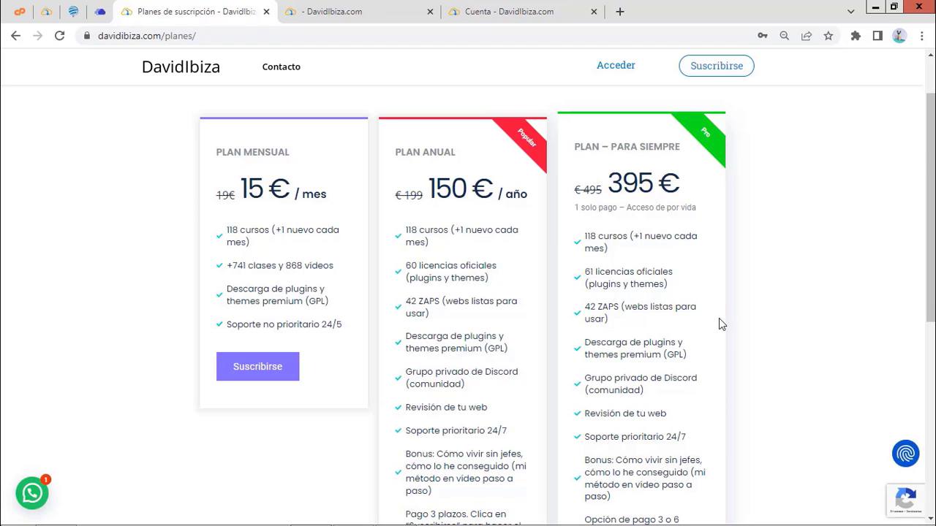
scroll(718, 318, "down", 1)
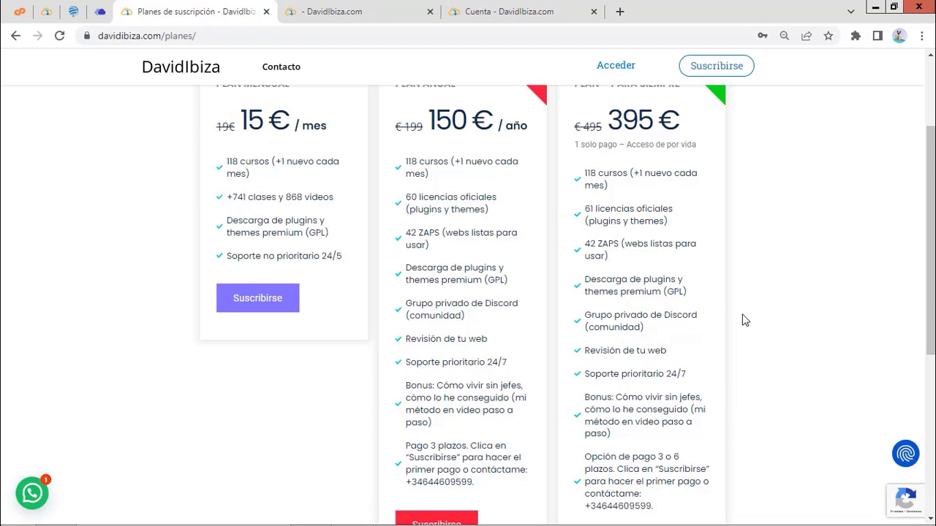
scroll(745, 321, "down", 3)
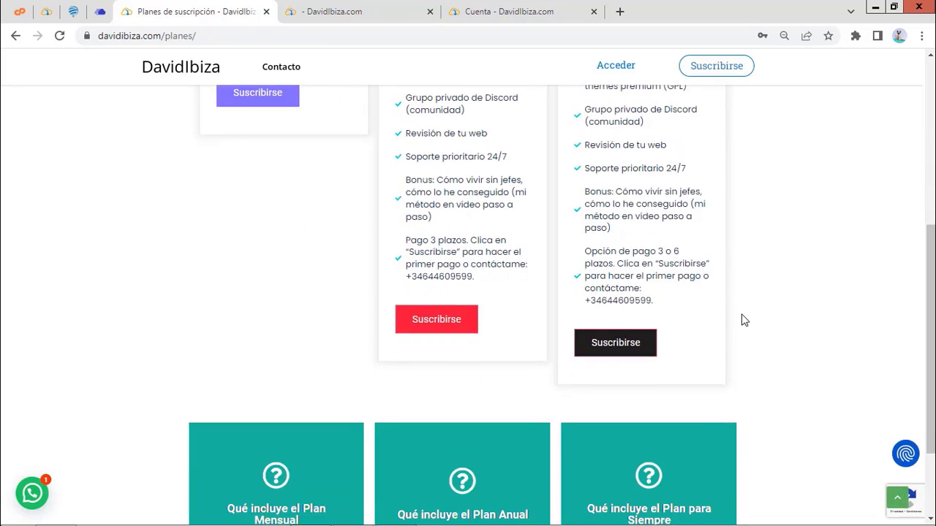
scroll(745, 320, "up", 2)
scroll(744, 320, "up", 3)
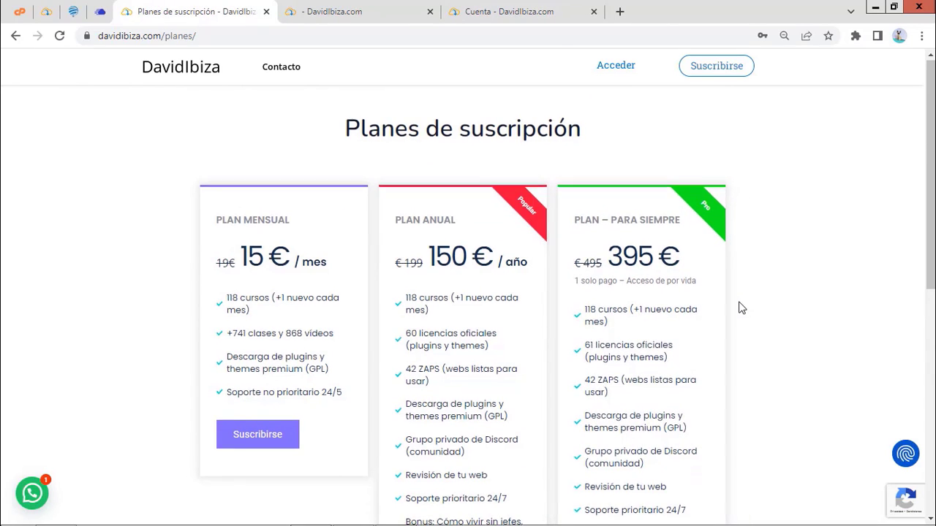
scroll(739, 307, "down", 3)
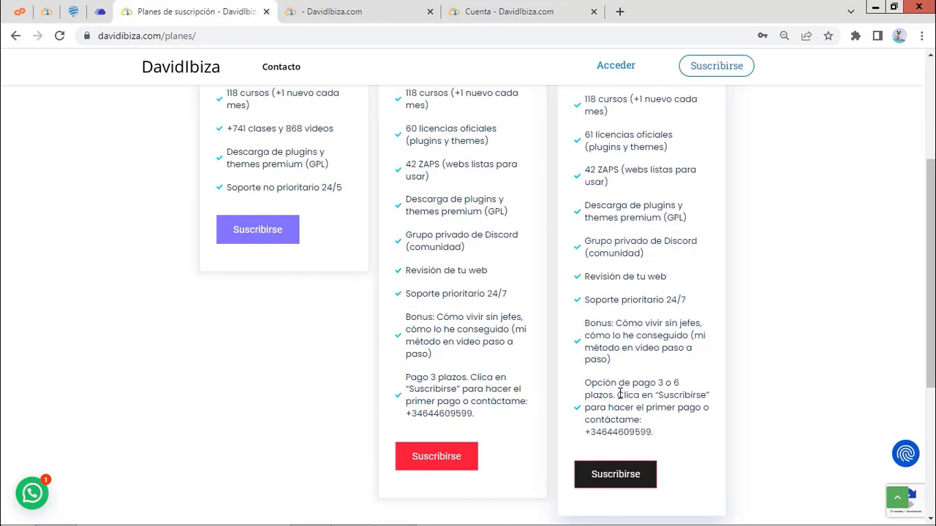
scroll(625, 391, "up", 3)
scroll(620, 393, "down", 3)
scroll(689, 389, "up", 3)
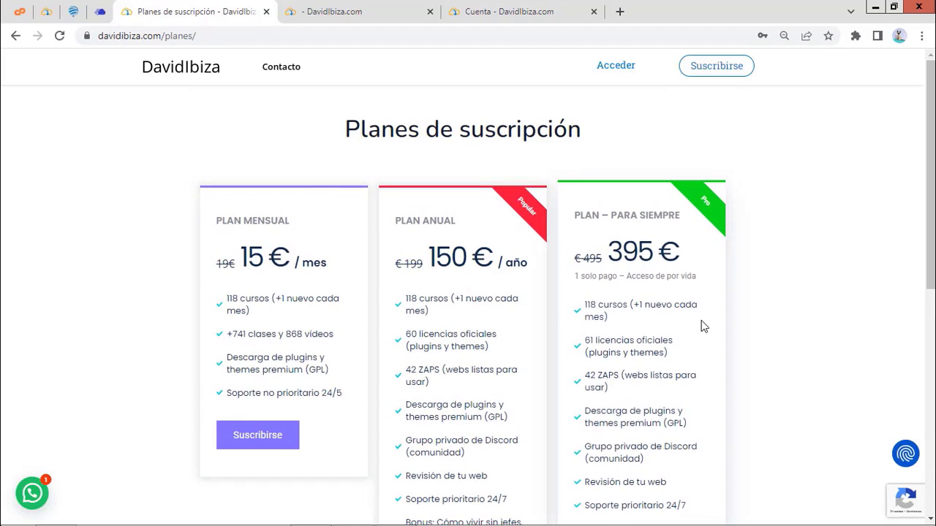
scroll(702, 326, "down", 3)
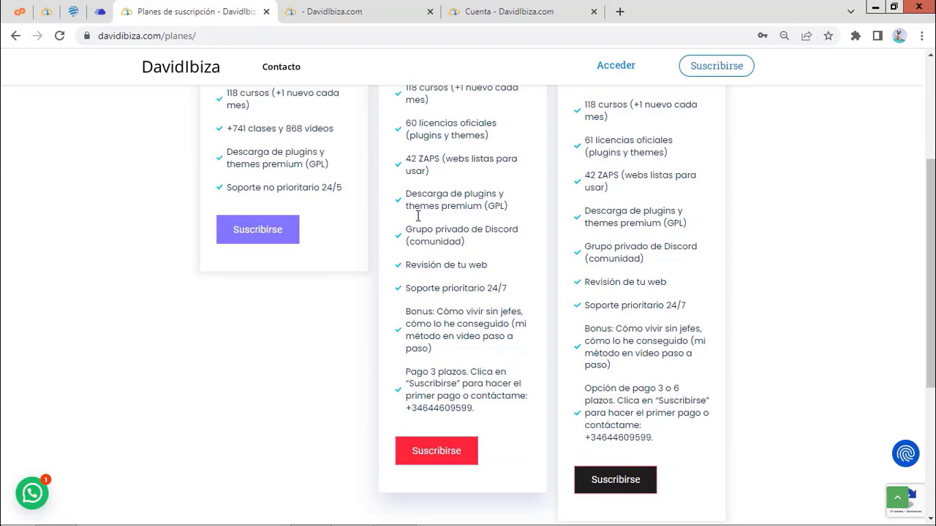
Step: Close the subscription plans page, then preview the business courses page in a new tab and close it
left_click(267, 12)
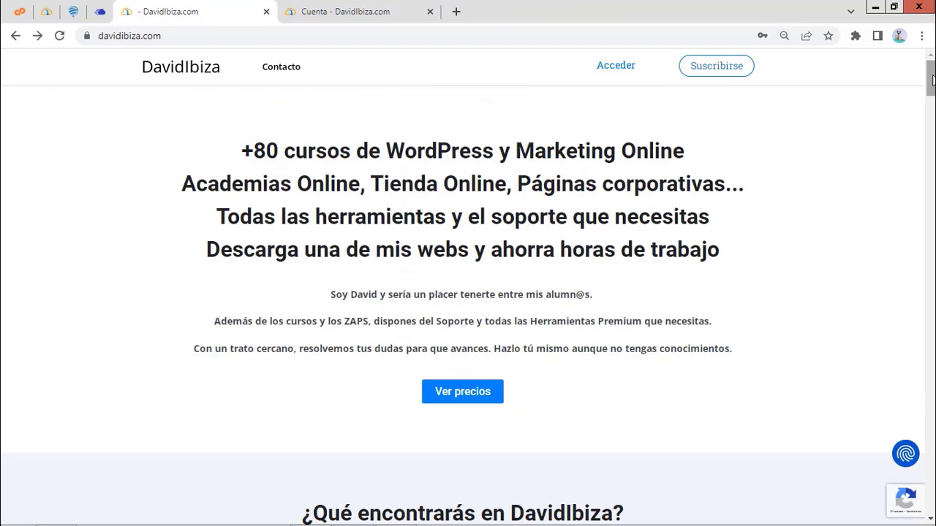
left_click_drag(930, 78, 930, 110)
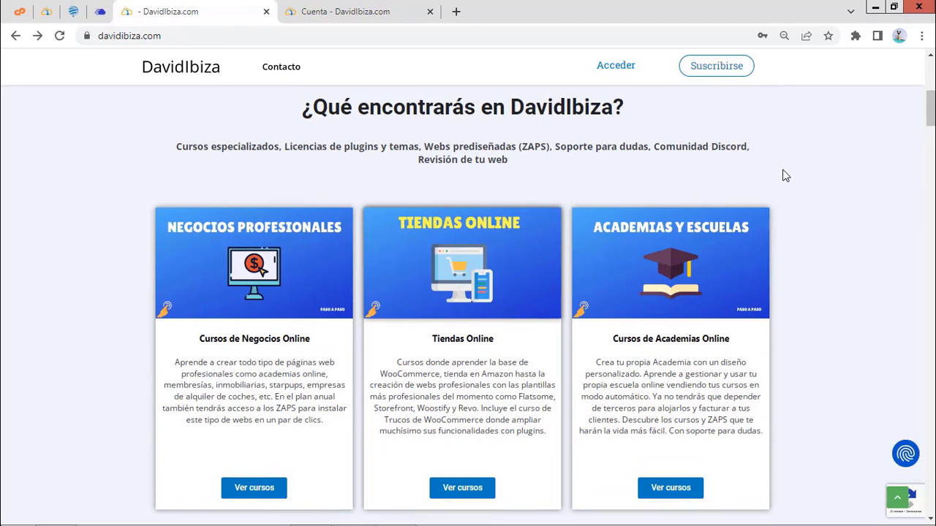
right_click(243, 230)
left_click(288, 238)
left_click(329, 5)
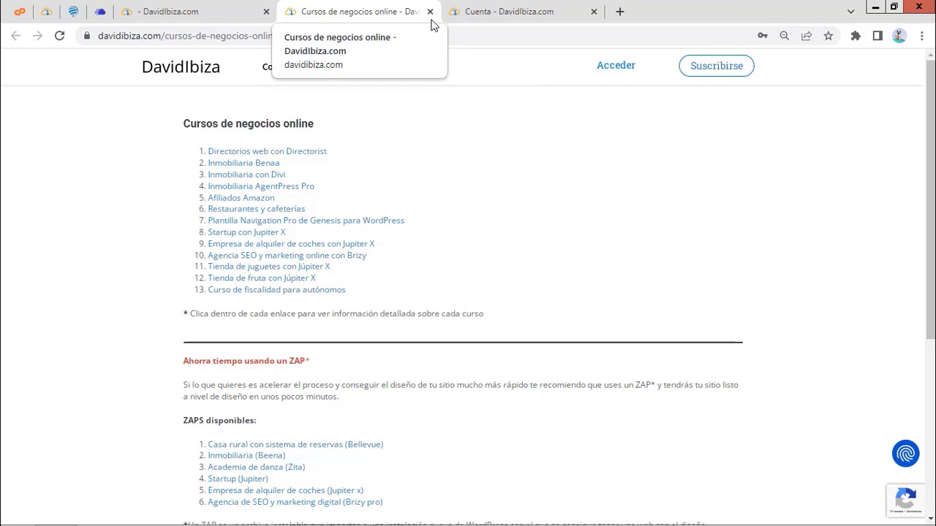
left_click(430, 12)
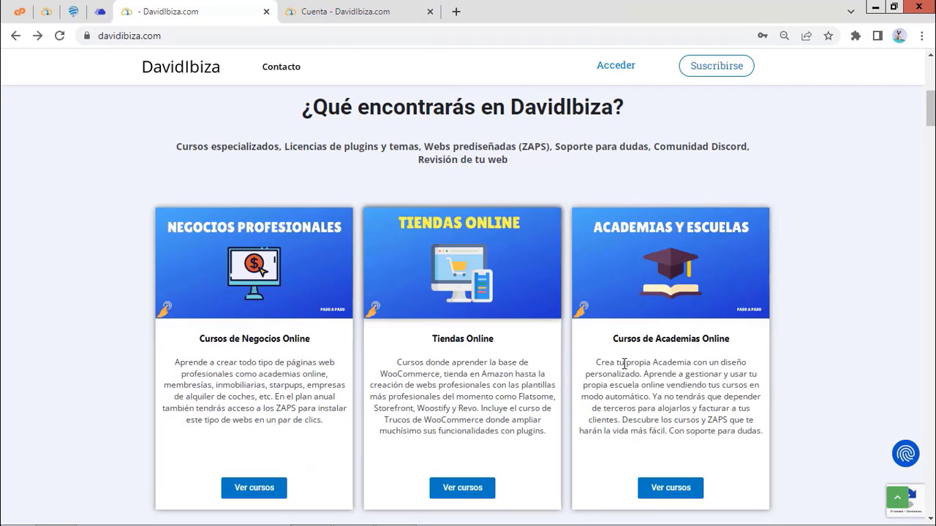
Step: Preview the Tiendas Online courses in a new tab, then close it
scroll(624, 363, "down", 2)
right_click(457, 137)
left_click(490, 145)
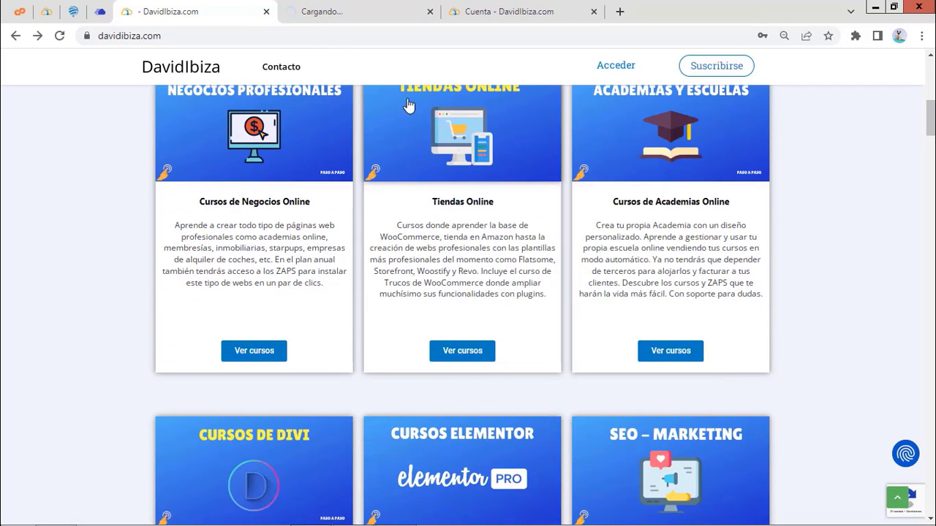
left_click(354, 9)
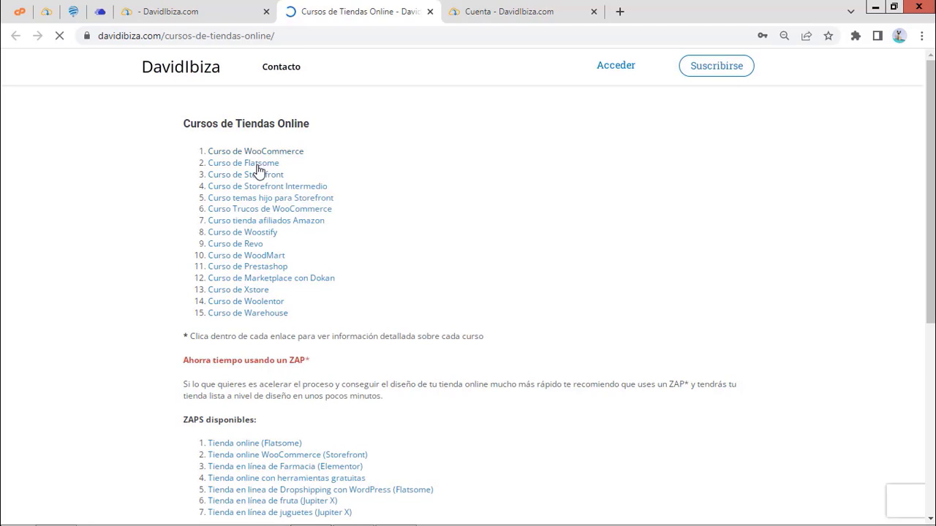
scroll(251, 333, "down", 2)
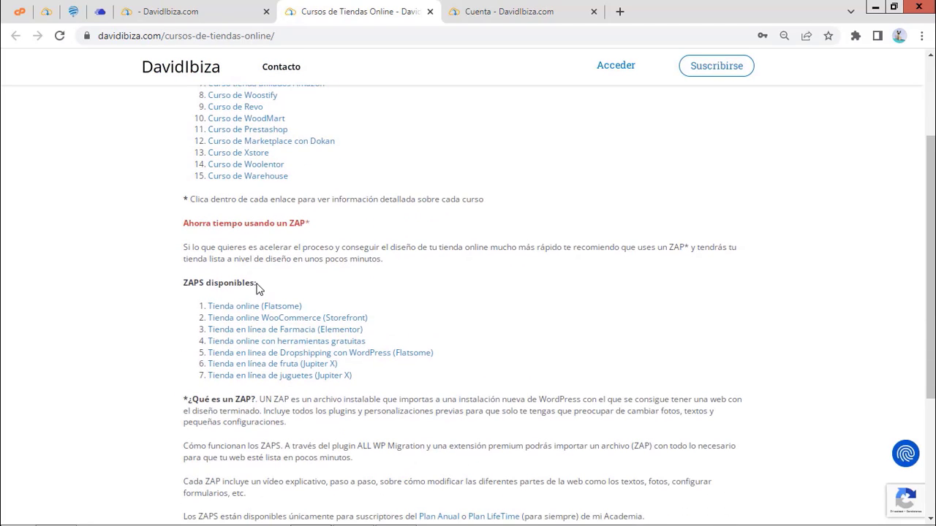
left_click(430, 12)
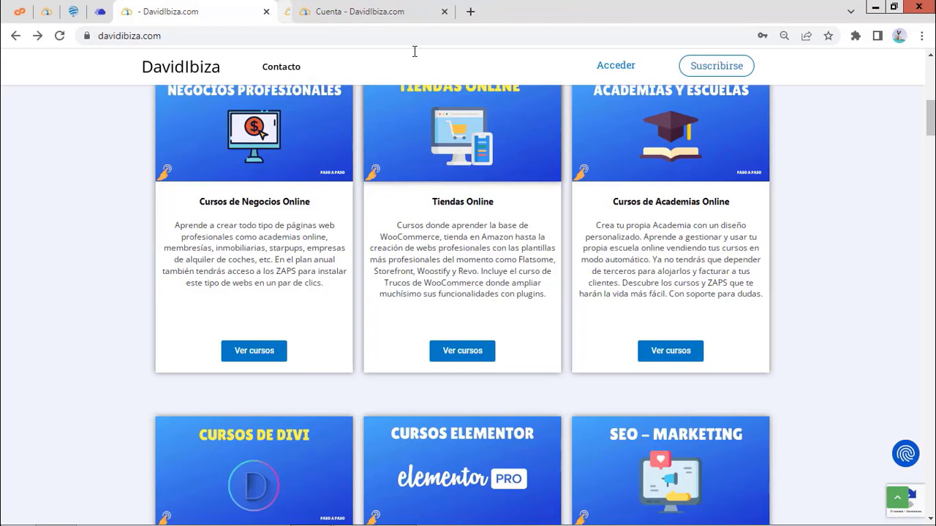
Step: Preview the academy courses and the Divi courses, each in its own temporary tab
right_click(677, 173)
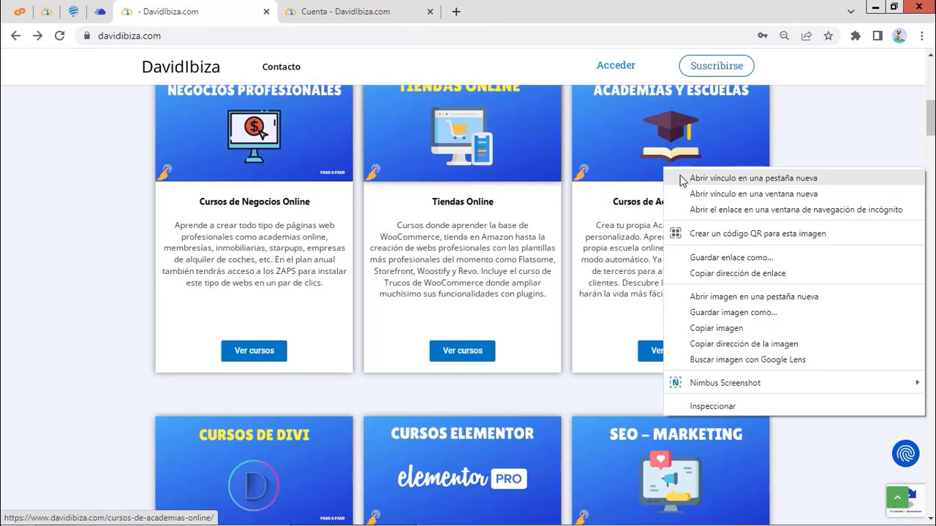
left_click(702, 178)
left_click(343, 9)
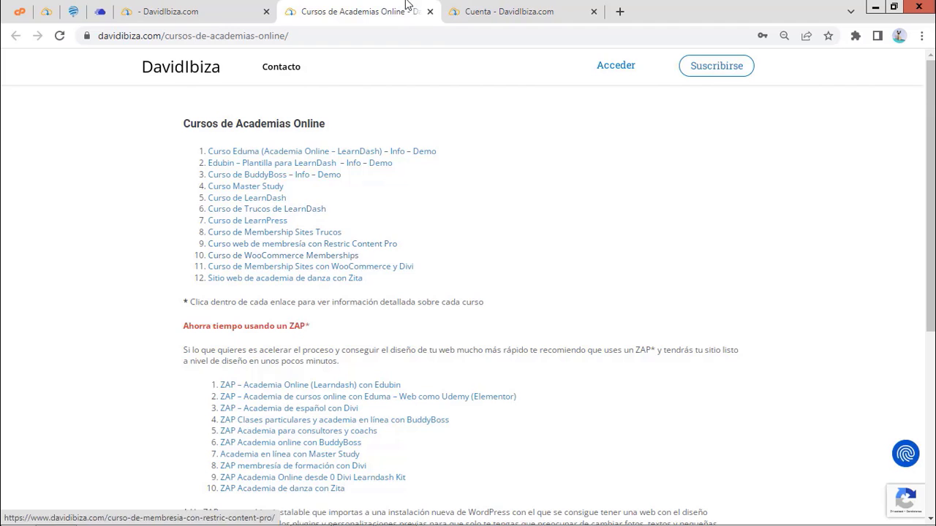
left_click(430, 12)
scroll(742, 353, "down", 5)
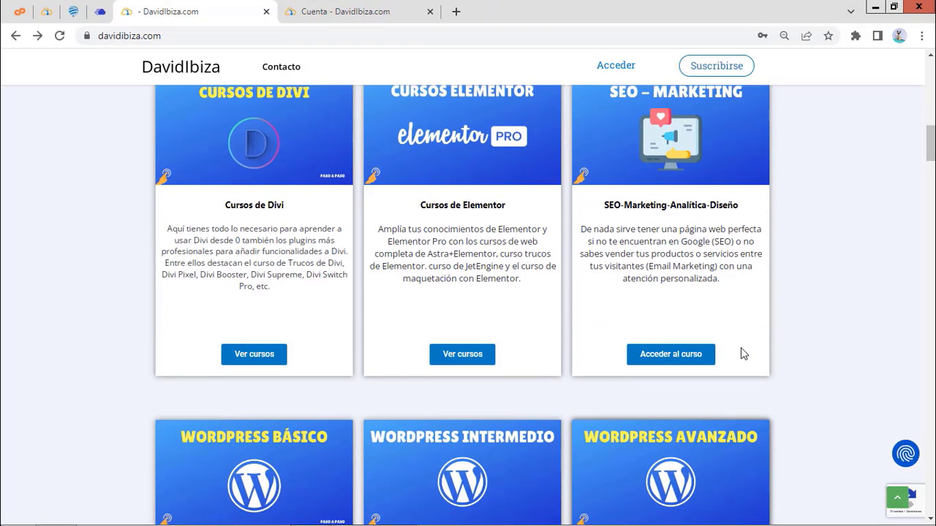
right_click(265, 150)
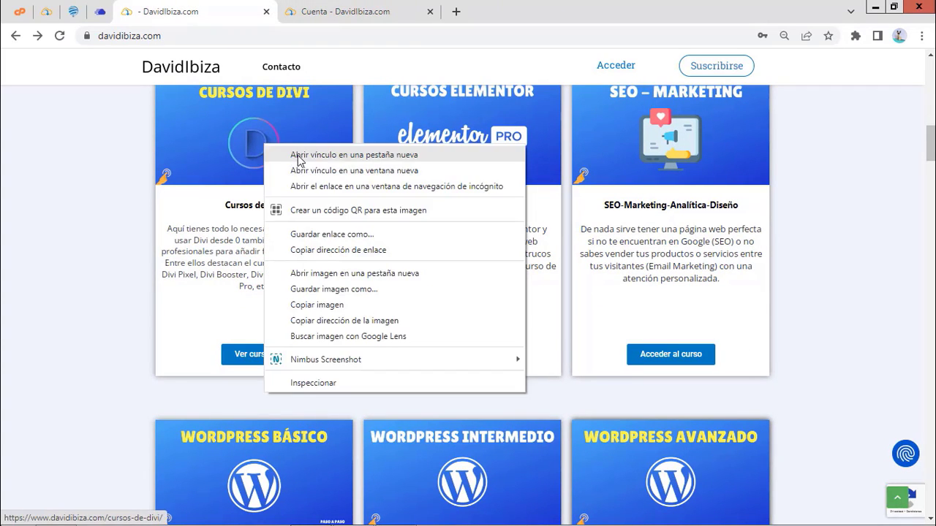
left_click(302, 155)
left_click(329, 20)
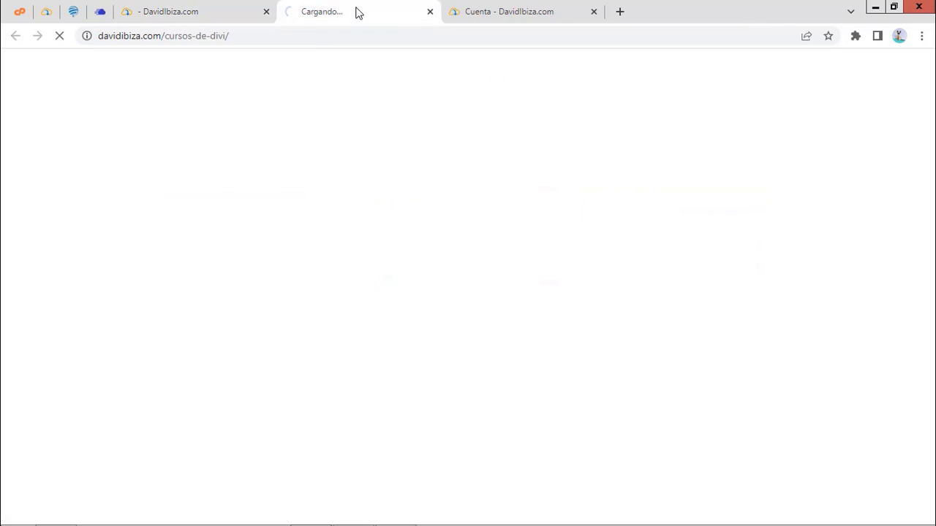
left_click(430, 11)
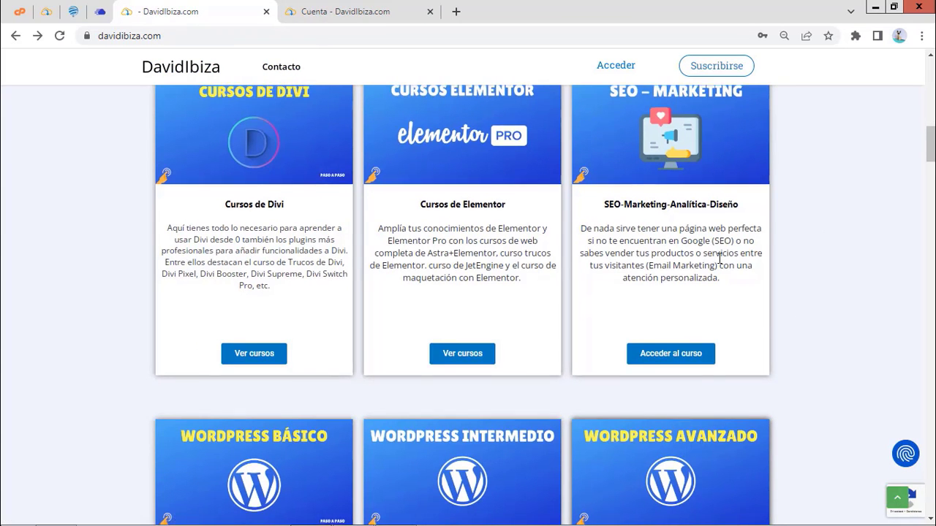
Step: Scroll through the rest of the home page, then close the home page tab
scroll(707, 277, "down", 3)
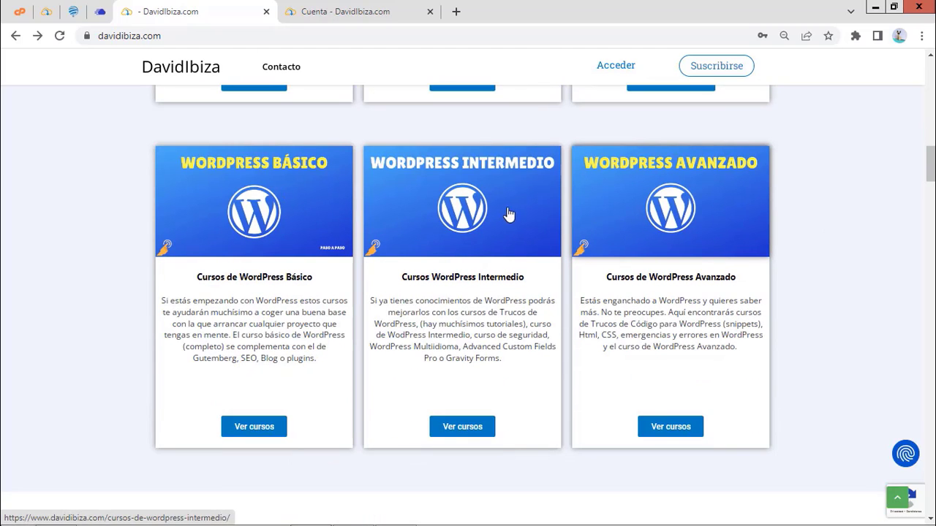
scroll(691, 290, "down", 3)
scroll(691, 290, "down", 3)
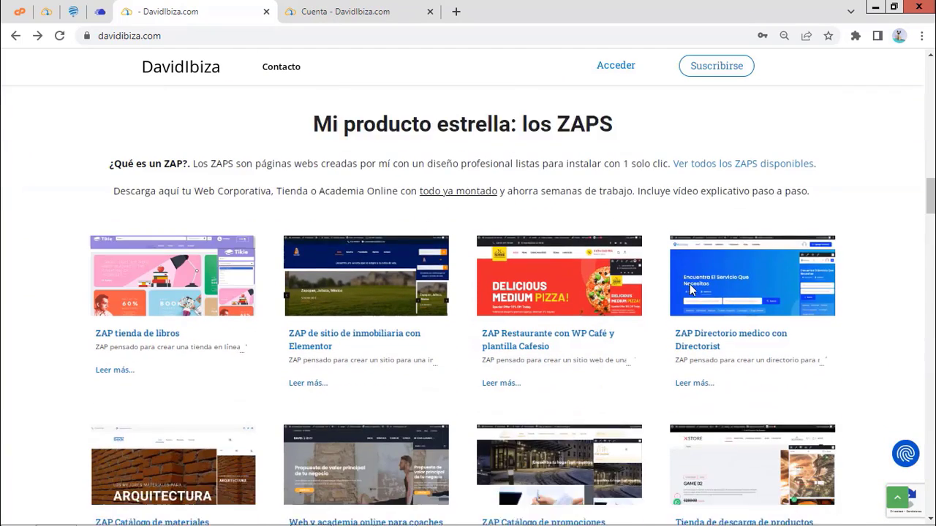
scroll(688, 288, "up", 2)
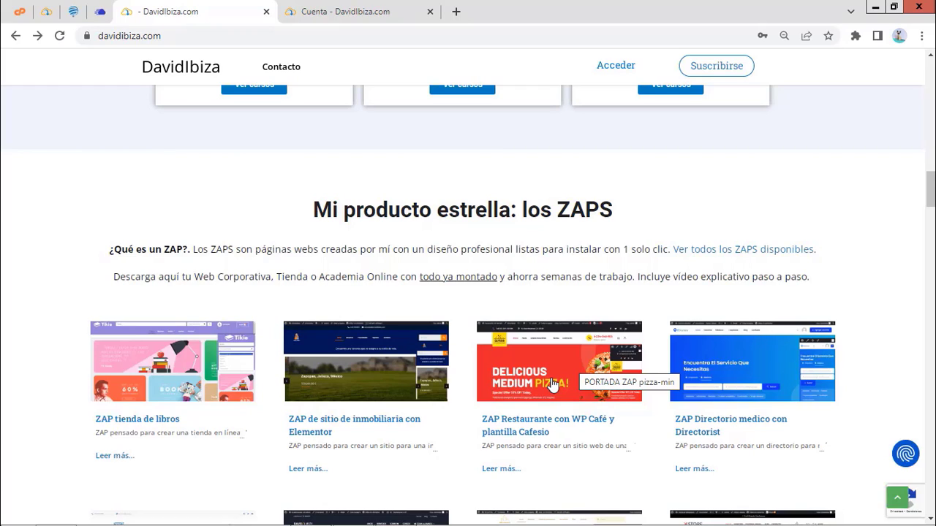
scroll(552, 386, "down", 15)
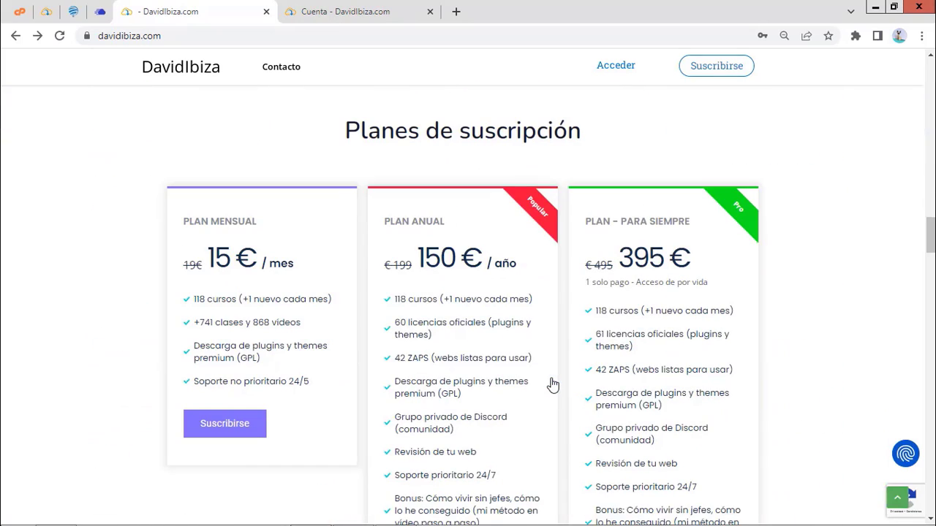
left_click(266, 12)
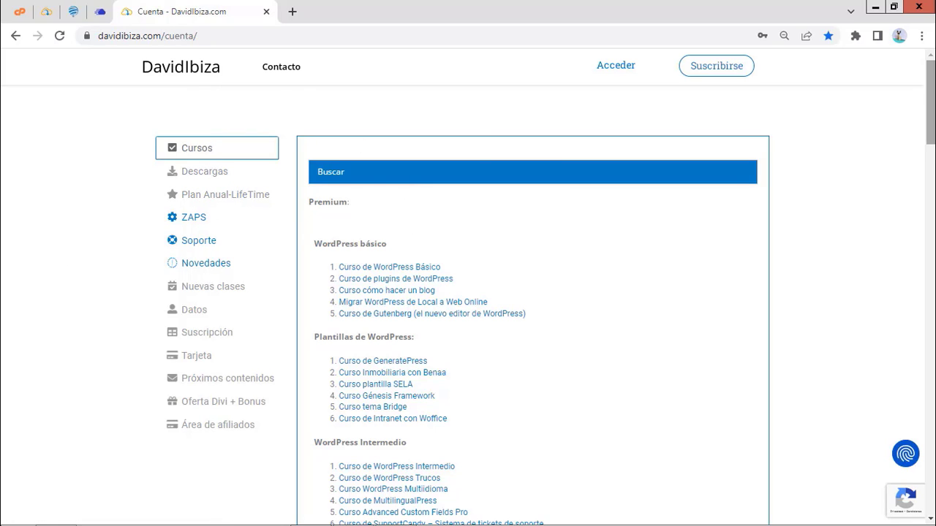
Step: Look over the account's course list, then switch to the Descargas downloads list
scroll(386, 207, "down", 2)
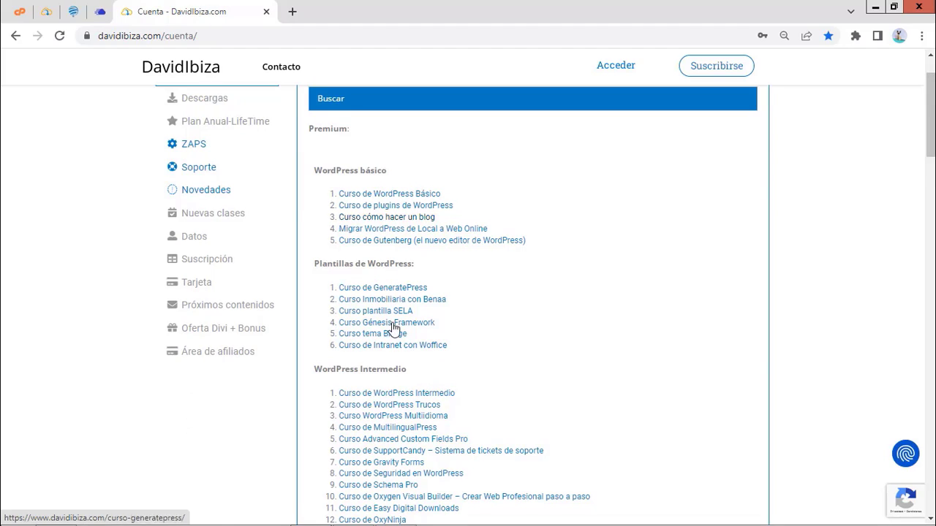
scroll(397, 384, "down", 15)
scroll(397, 384, "up", 15)
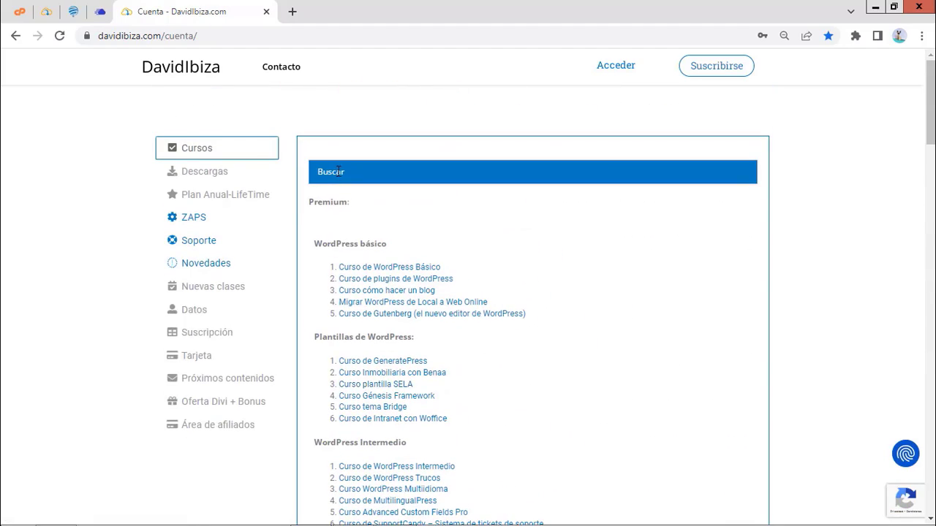
left_click(337, 172)
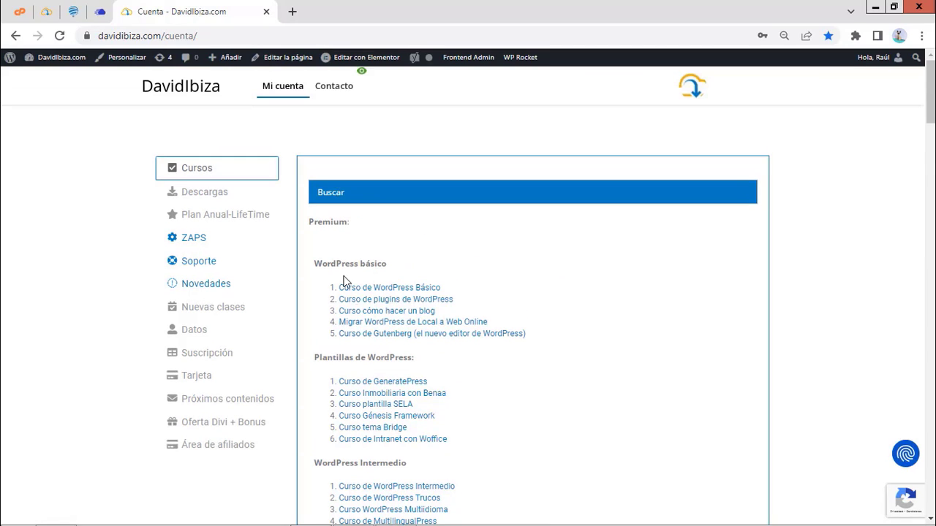
left_click(209, 192)
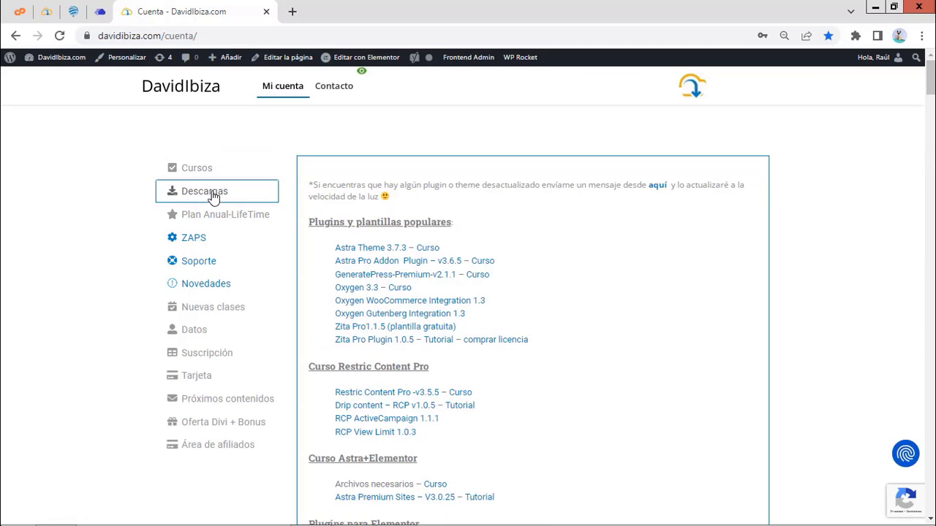
Step: Scroll the plugin and theme downloads, then open the ZAPS catalogue in a new tab
scroll(483, 354, "down", 1)
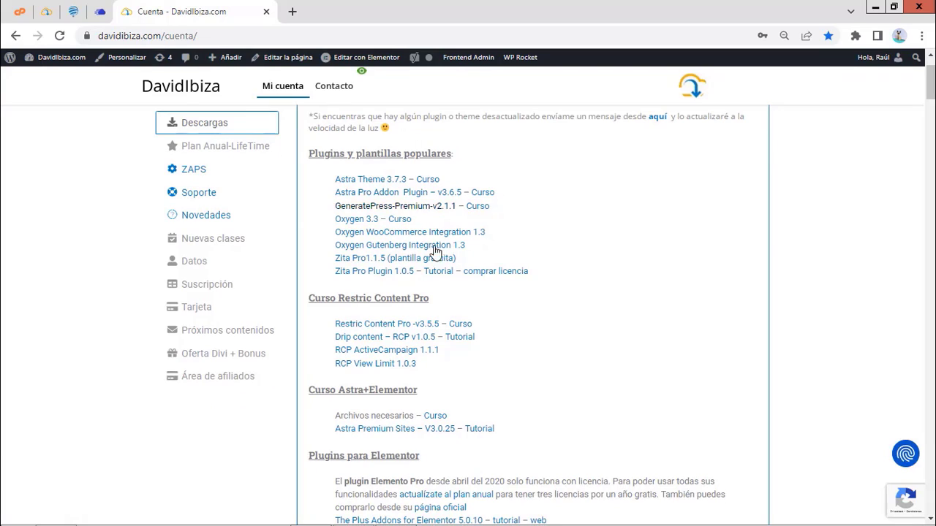
scroll(462, 362, "down", 8)
scroll(464, 361, "up", 10)
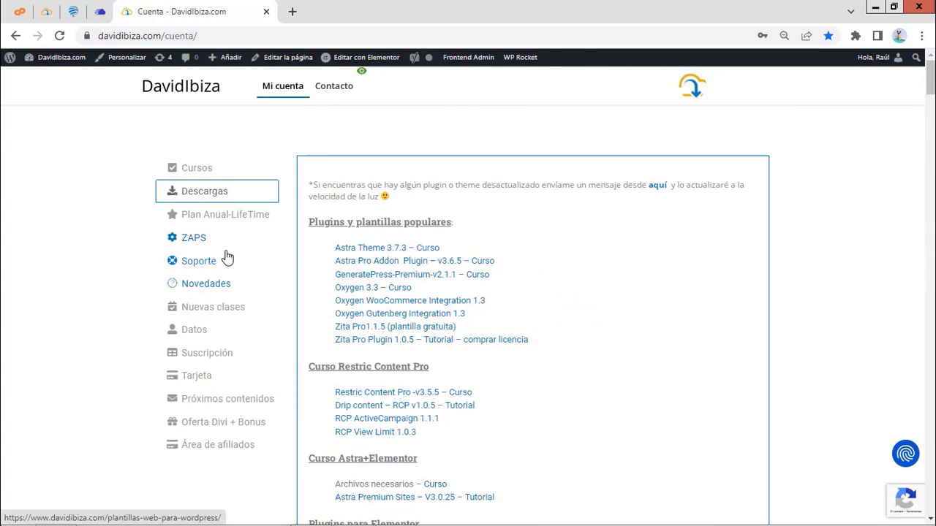
left_click(196, 242)
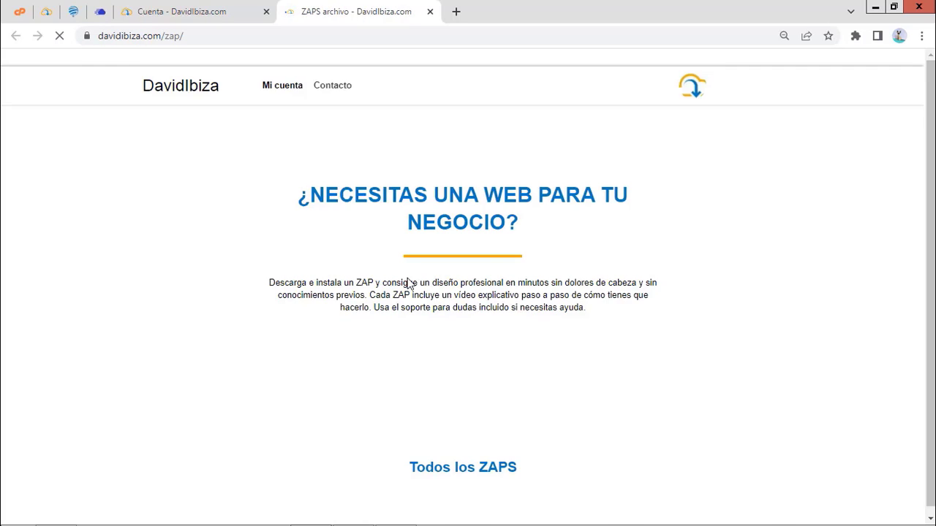
Step: Check the ZAP category filter, leaving it at Todos, and open the restaurant ZAP with WP Café
scroll(736, 349, "down", 10)
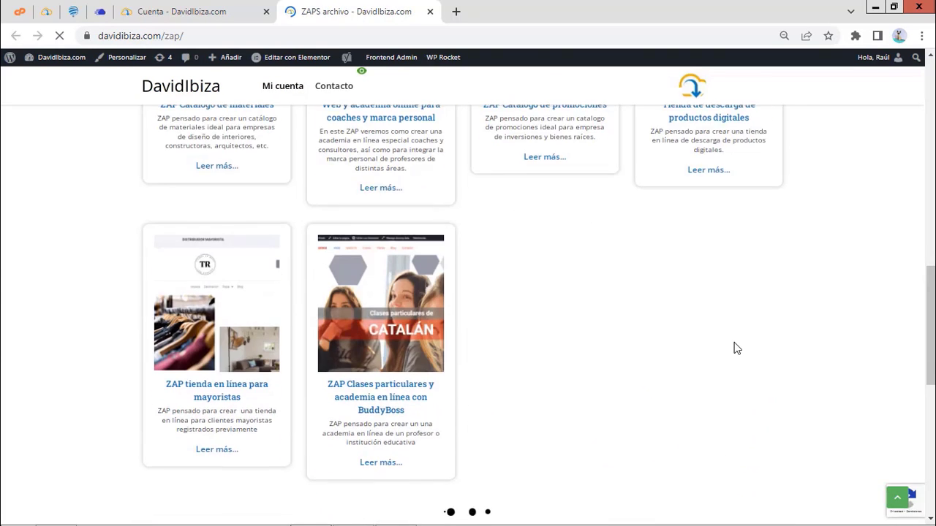
scroll(736, 349, "up", 4)
scroll(736, 348, "up", 6)
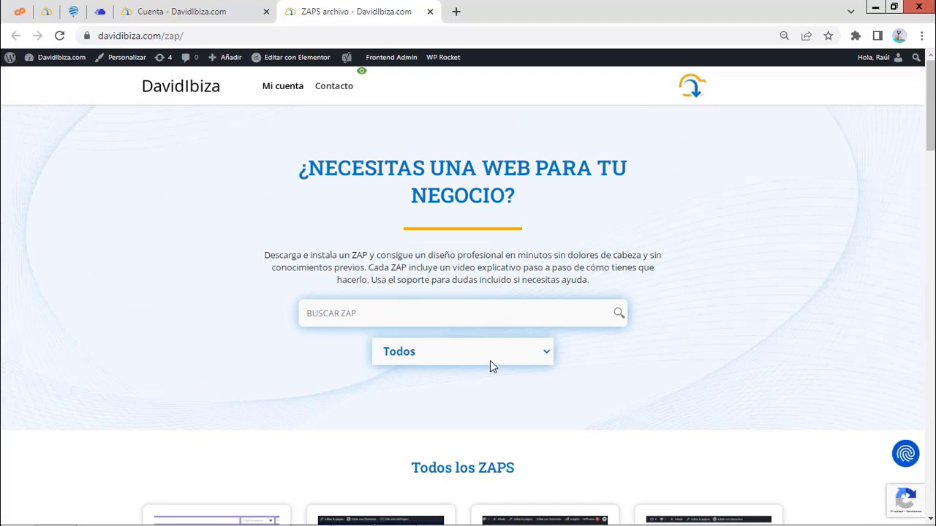
left_click(490, 361)
left_click(783, 392)
scroll(677, 374, "down", 4)
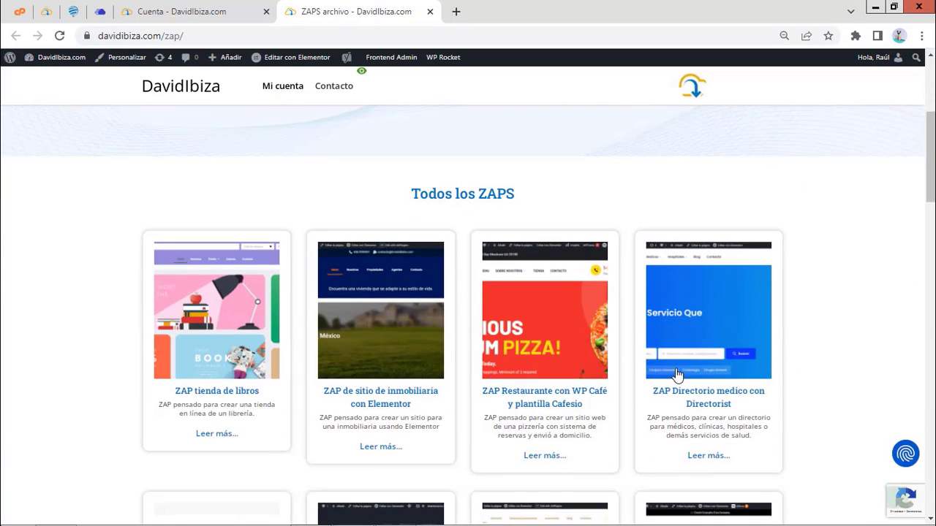
left_click(552, 319)
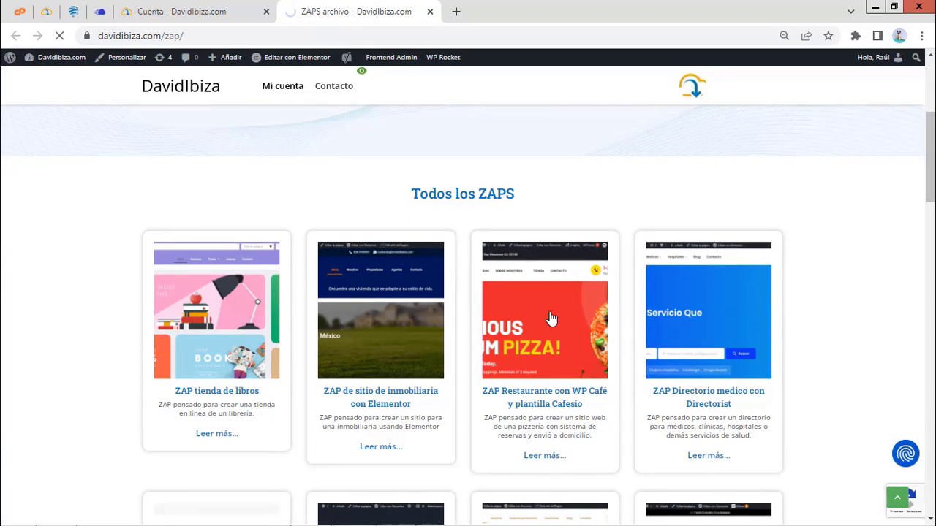
Step: Review the restaurant ZAP page and its live demo, then close them and return to the account
scroll(650, 279, "down", 3)
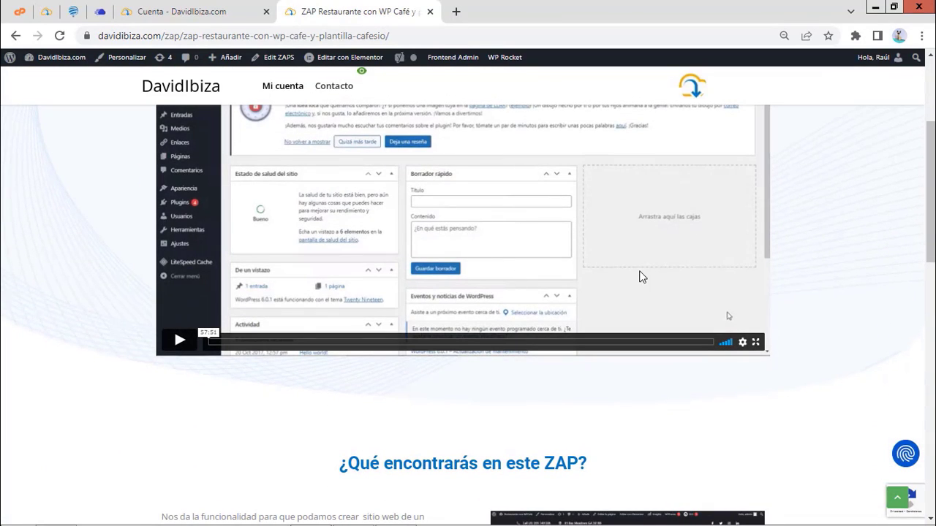
scroll(680, 286, "down", 4)
scroll(716, 292, "down", 2)
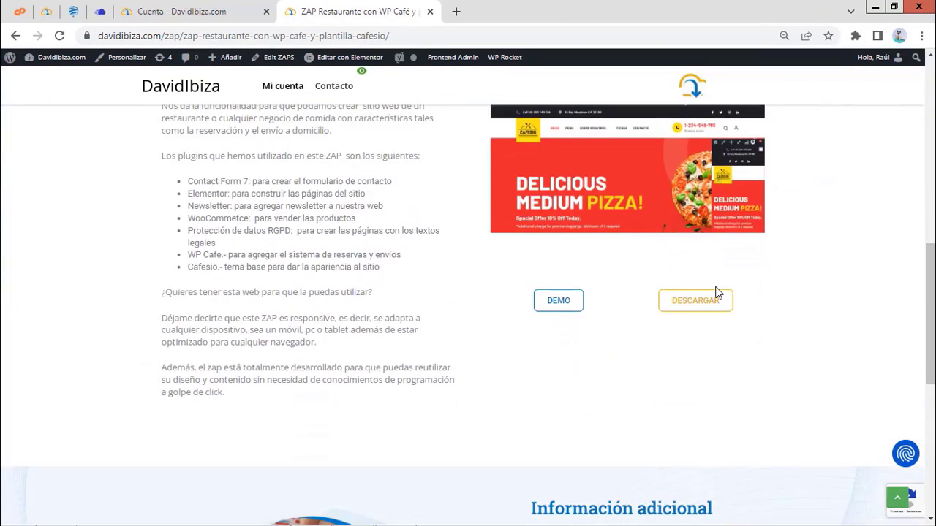
left_click(555, 305)
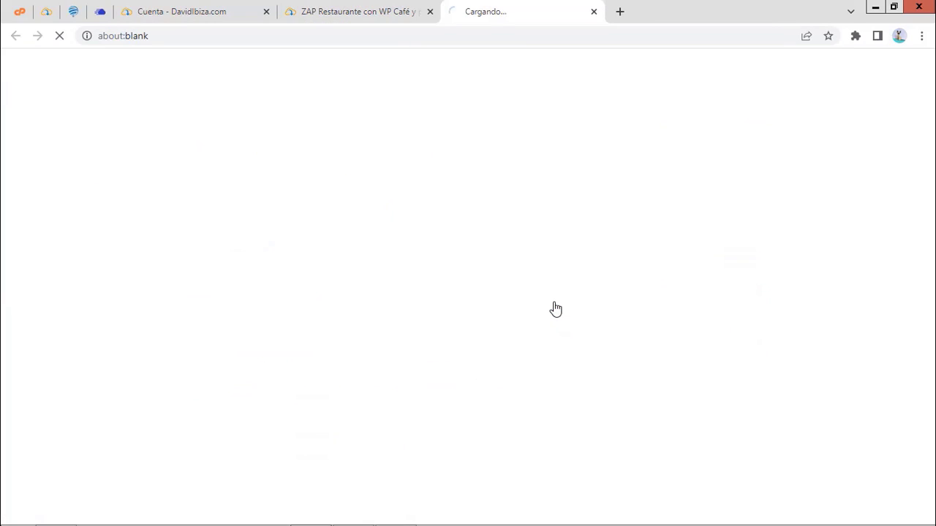
left_click(594, 12)
left_click(594, 12)
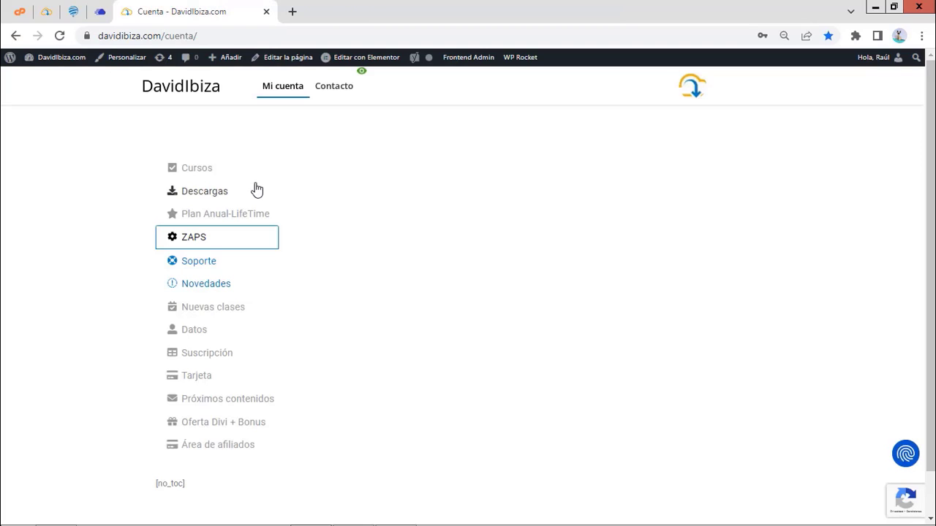
Step: Open Plan Anual-LifeTime and browse its Vídeo Bonus, licence list, plugins and themes
left_click(228, 216)
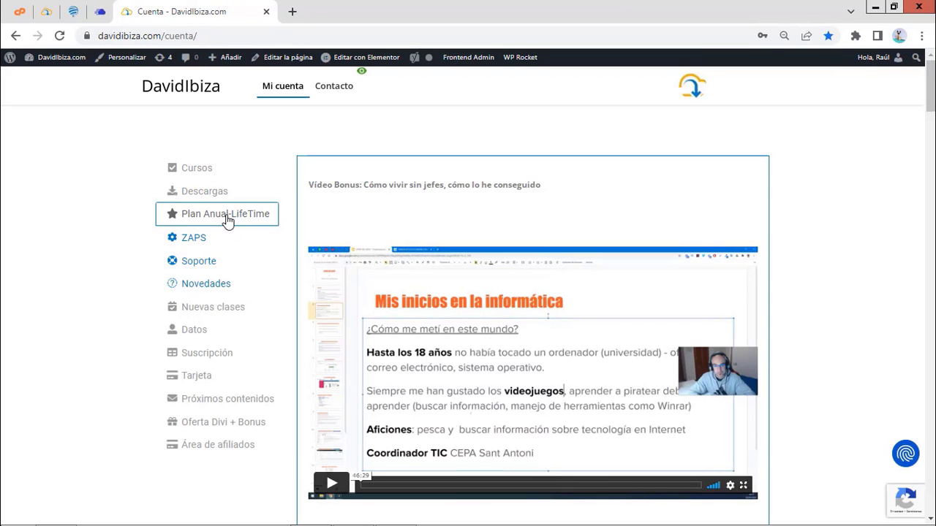
scroll(556, 391, "down", 2)
scroll(306, 346, "up", 2)
scroll(553, 351, "down", 8)
scroll(571, 349, "up", 2)
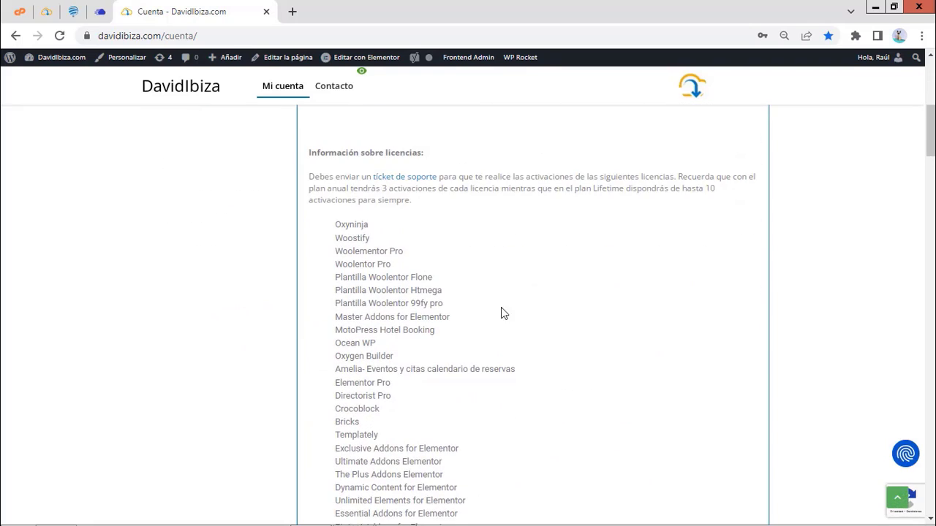
scroll(502, 313, "down", 4)
scroll(432, 296, "up", 10)
scroll(455, 309, "down", 2)
scroll(439, 292, "up", 3)
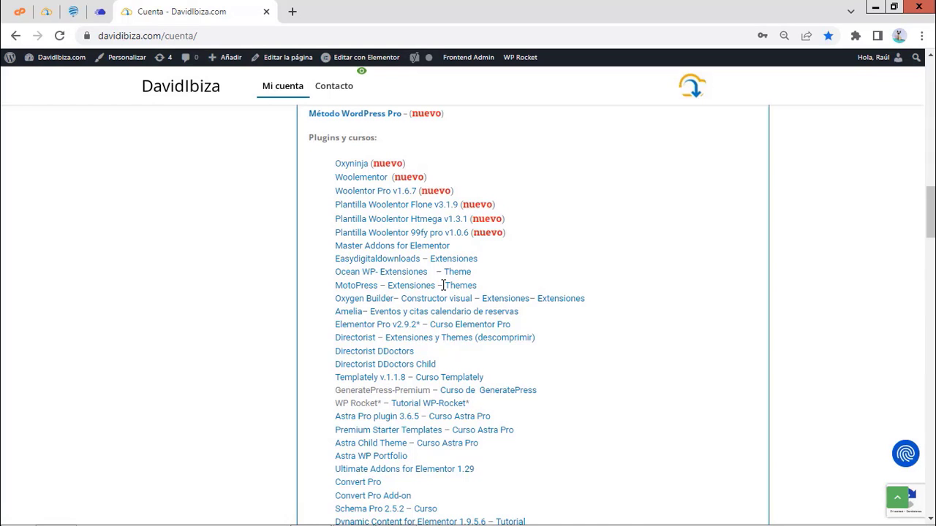
scroll(413, 180, "down", 1)
scroll(424, 324, "down", 15)
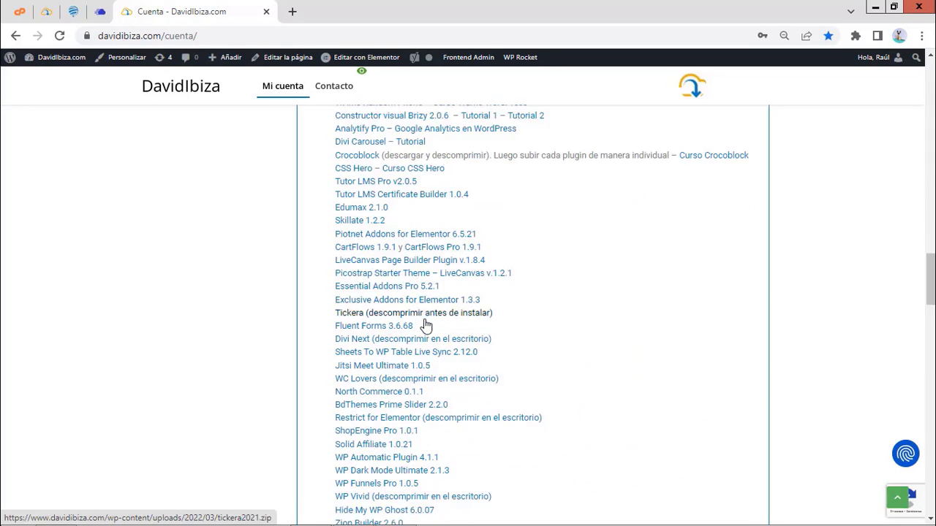
scroll(426, 325, "down", 3)
scroll(426, 324, "up", 20)
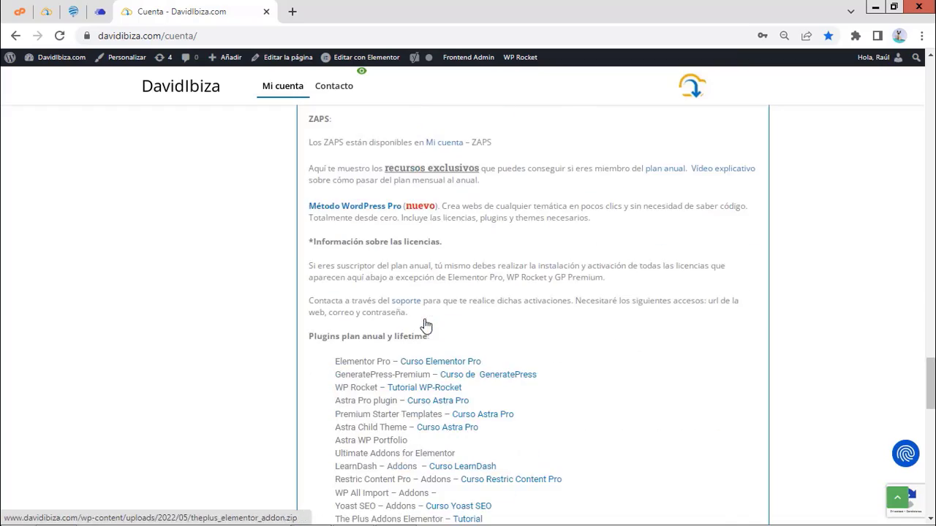
scroll(427, 324, "down", 3)
scroll(424, 324, "down", 3)
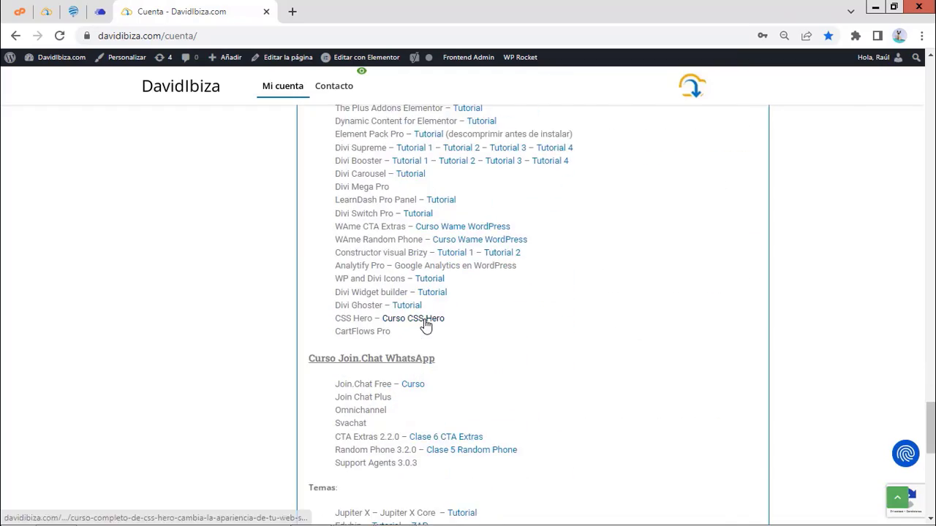
scroll(424, 324, "down", 4)
scroll(425, 324, "up", 8)
scroll(424, 324, "down", 12)
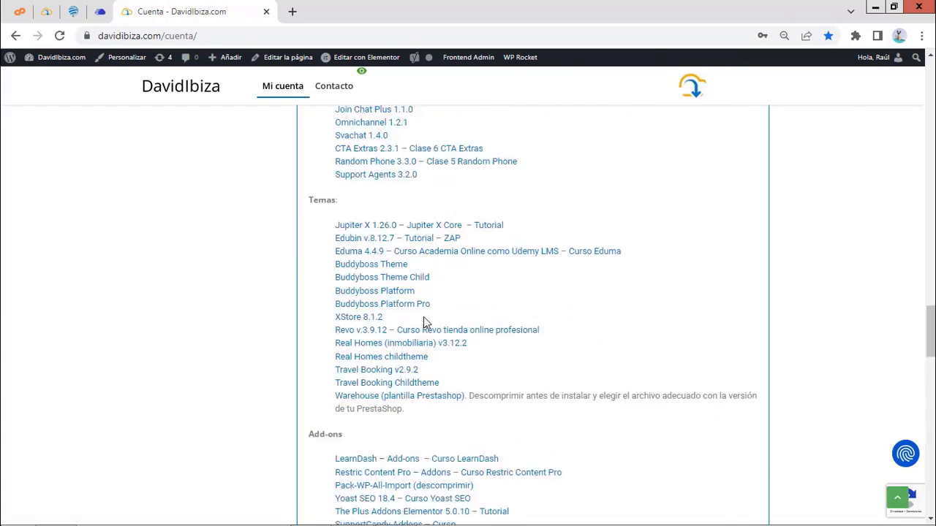
scroll(424, 324, "up", 20)
scroll(424, 324, "up", 4)
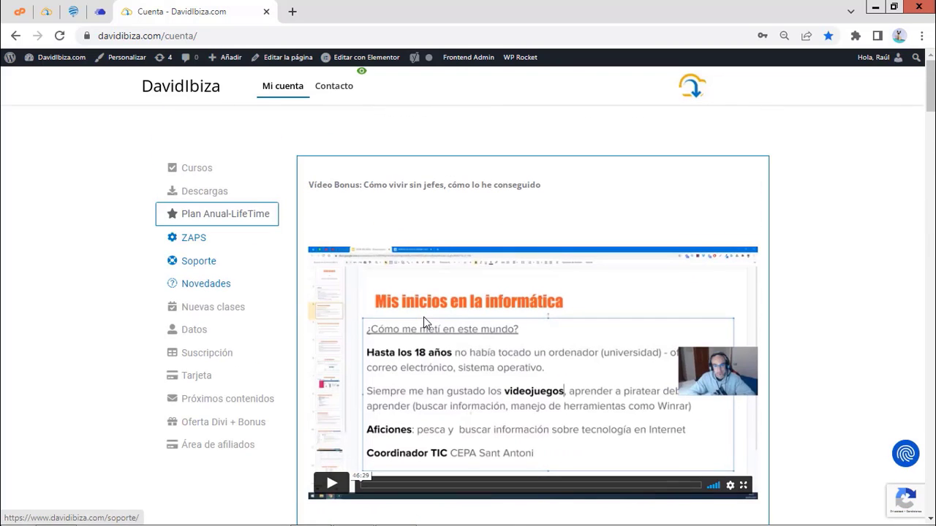